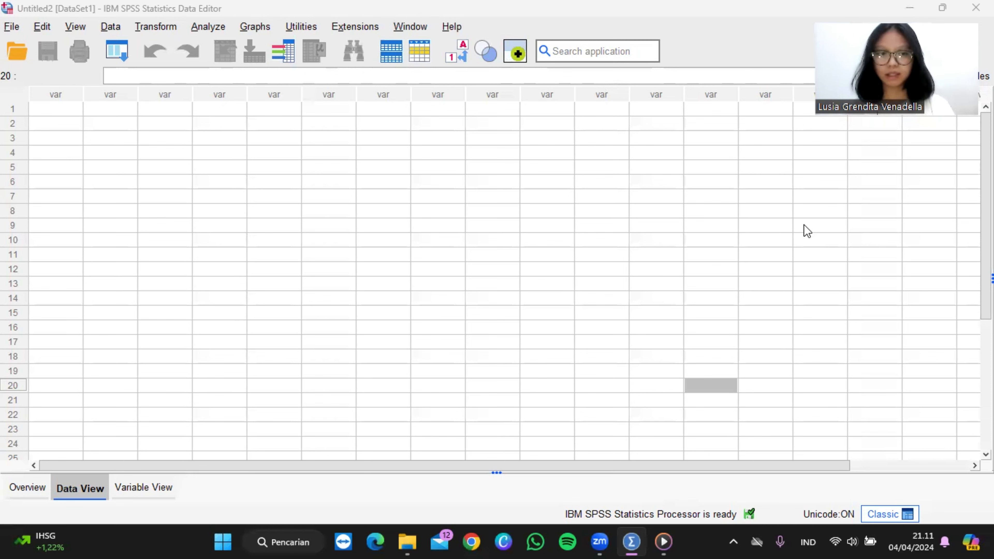
Step: Define a new variable named Jenispekerjaan in the first row of the variable definitions, with 0 decimals
{"action": "left_click", "coordinate": [160, 490]}
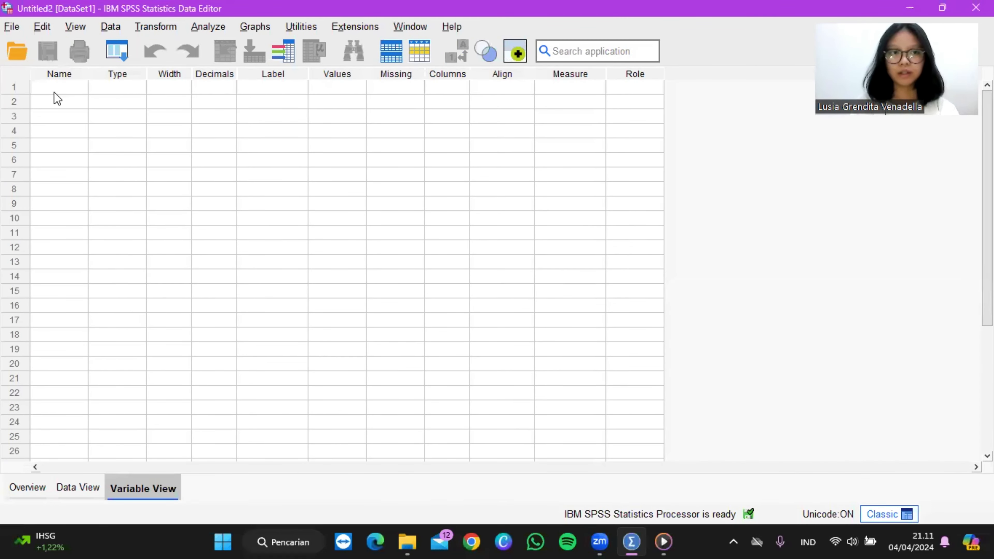
{"action": "left_click", "coordinate": [63, 88]}
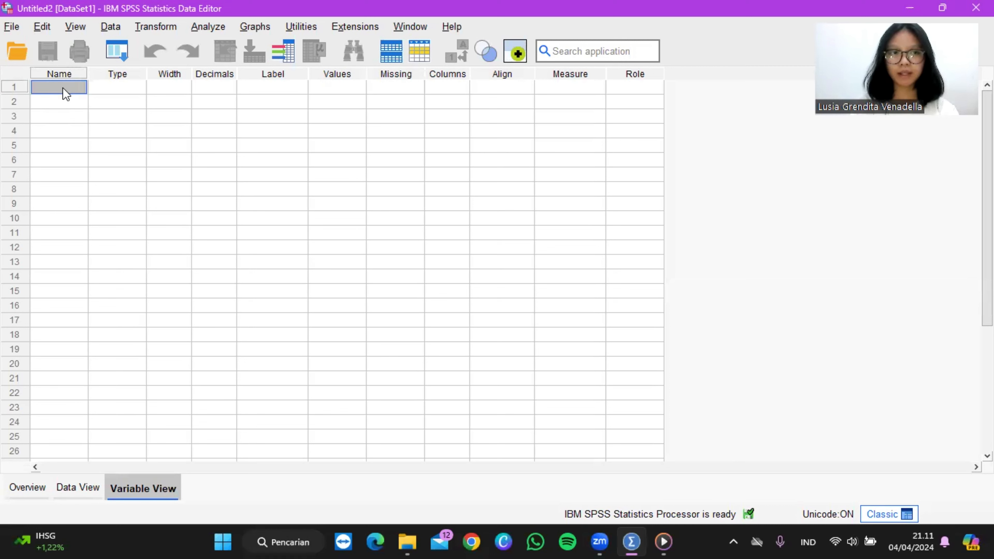
{"action": "key", "text": "Caps_Lock"}
{"action": "type", "text": "J"}
{"action": "key", "text": "Caps_Lock"}
{"action": "type", "text": "eni"}
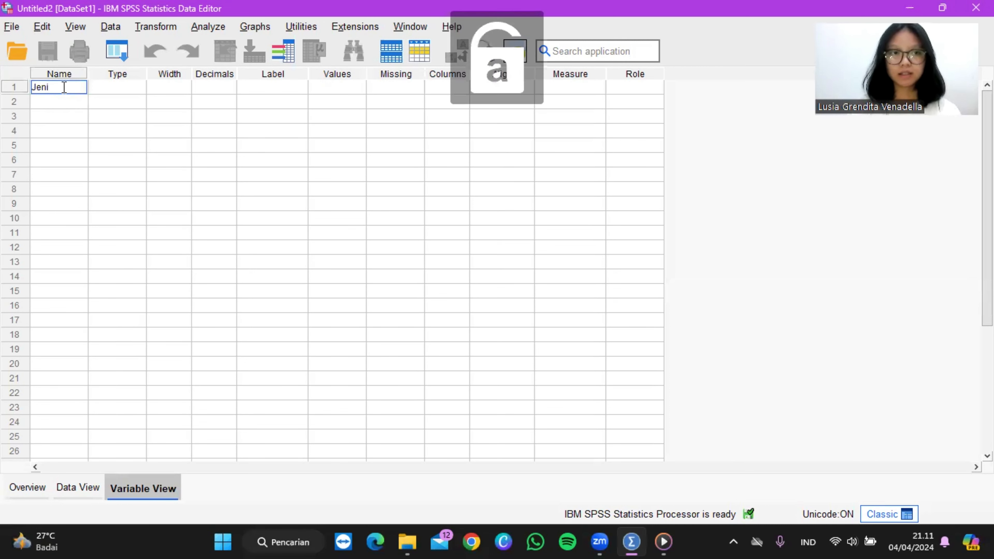
{"action": "type", "text": "spekerjaan"}
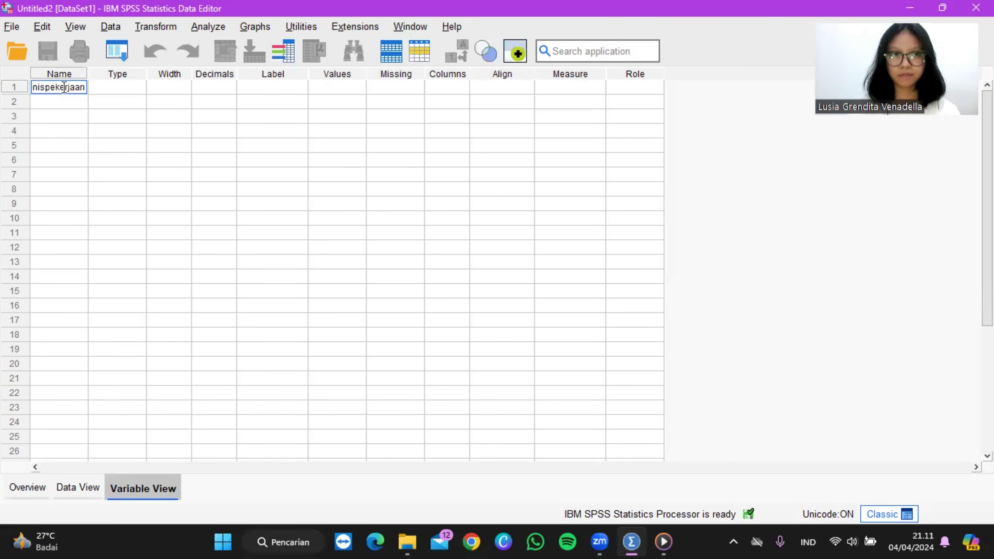
{"action": "key", "text": "Tab"}
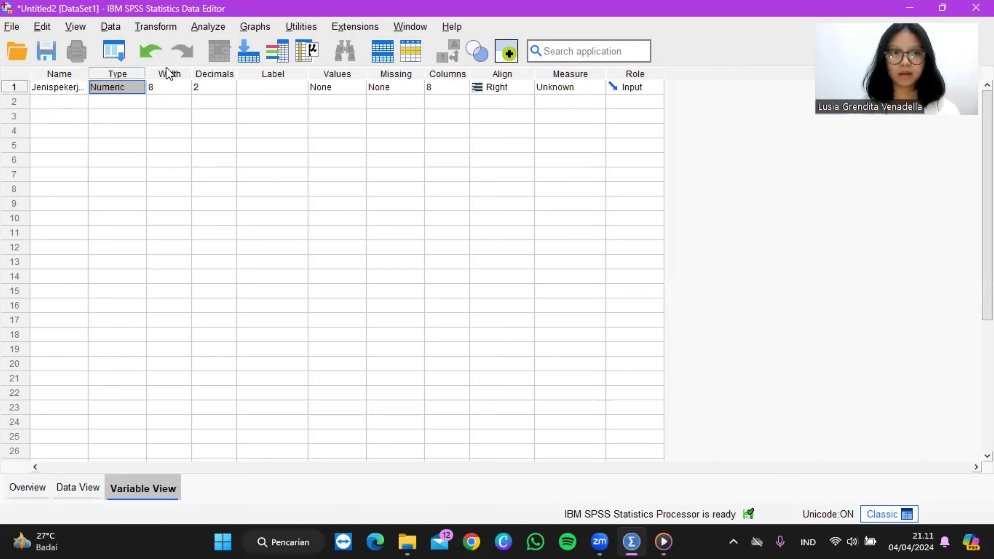
{"action": "left_click", "coordinate": [218, 87]}
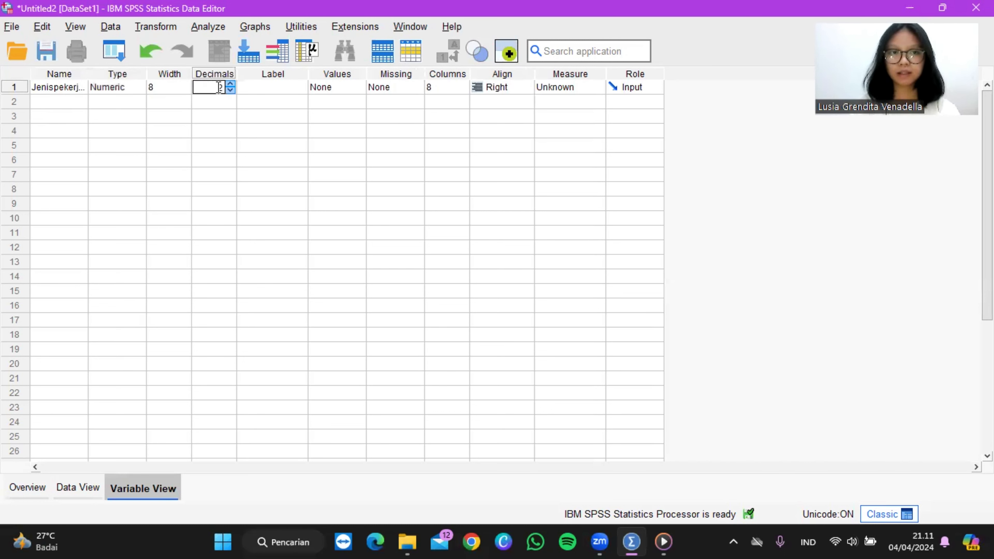
{"action": "left_click", "coordinate": [230, 90]}
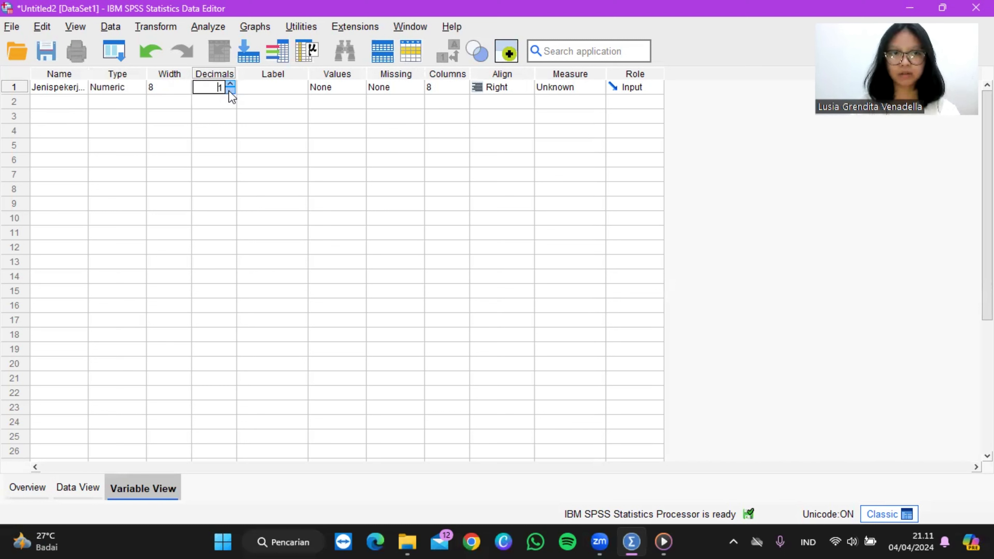
Step: Label the Jenispekerjaan variable "Jenis Pekerjaan"
{"action": "left_click", "coordinate": [270, 87]}
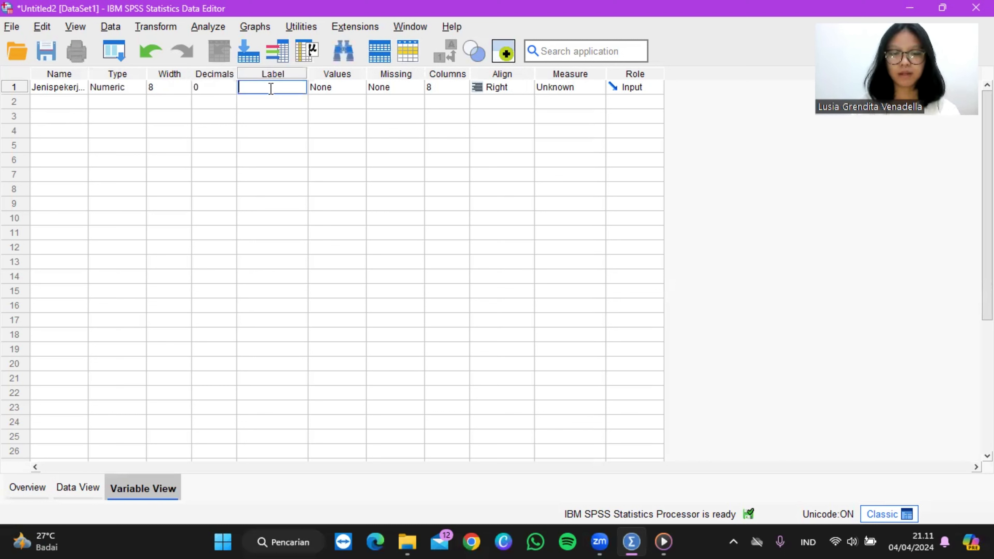
{"action": "key", "text": "Caps_Lock"}
{"action": "type", "text": "P"}
{"action": "key", "text": "Caps_Lock"}
{"action": "key", "text": "BackSpace"}
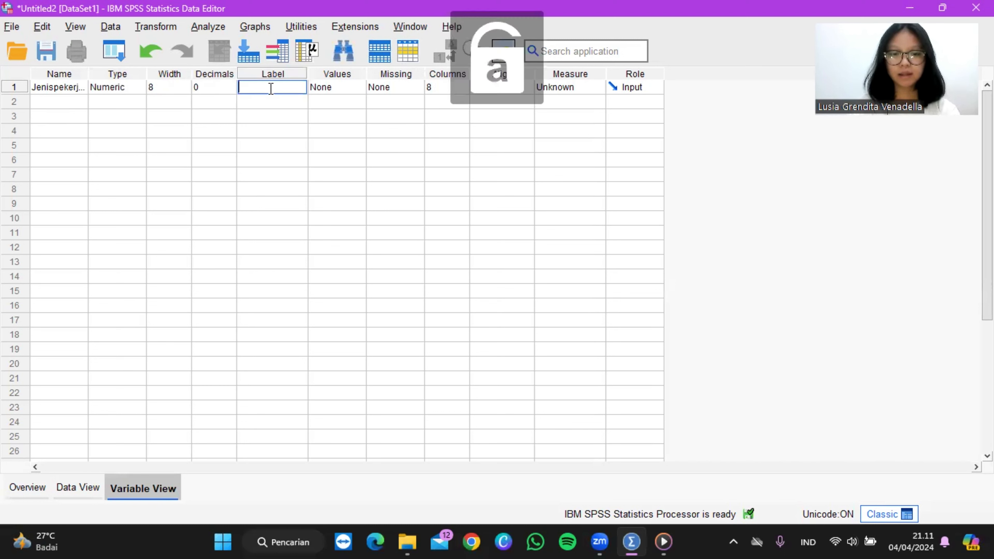
{"action": "type", "text": "j"}
{"action": "key", "text": "Caps_Lock"}
{"action": "key", "text": "BackSpace"}
{"action": "type", "text": "J"}
{"action": "key", "text": "Caps_Lock"}
{"action": "type", "text": "e"}
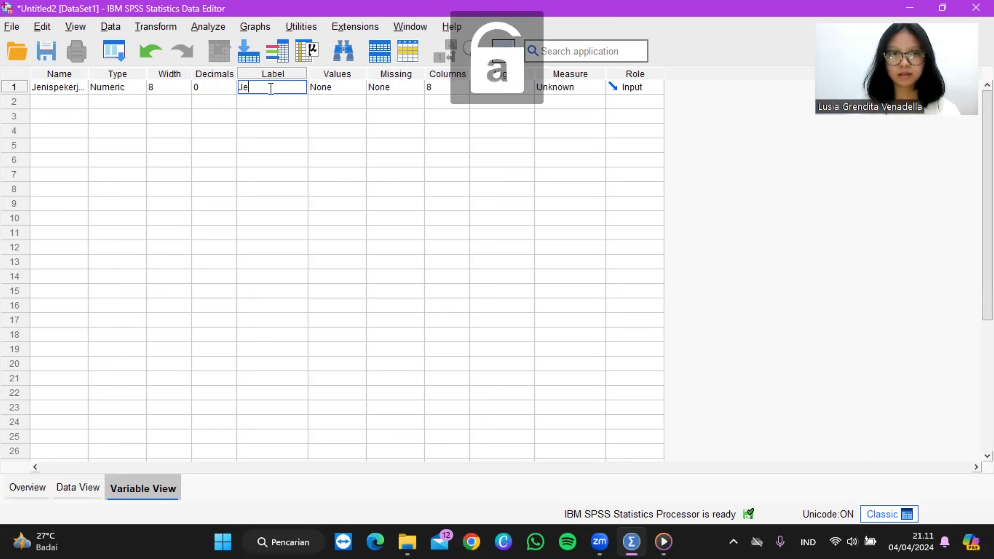
{"action": "type", "text": "nis"}
{"action": "key", "text": "Caps_Lock"}
{"action": "type", "text": "P"}
{"action": "key", "text": "Caps_Lock"}
{"action": "type", "text": "ek"}
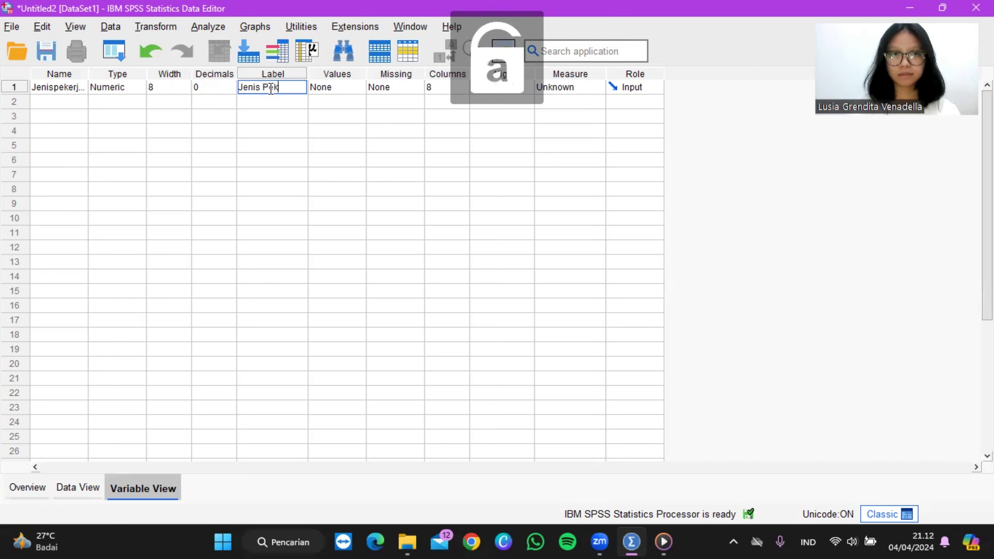
{"action": "type", "text": "erjaan"}
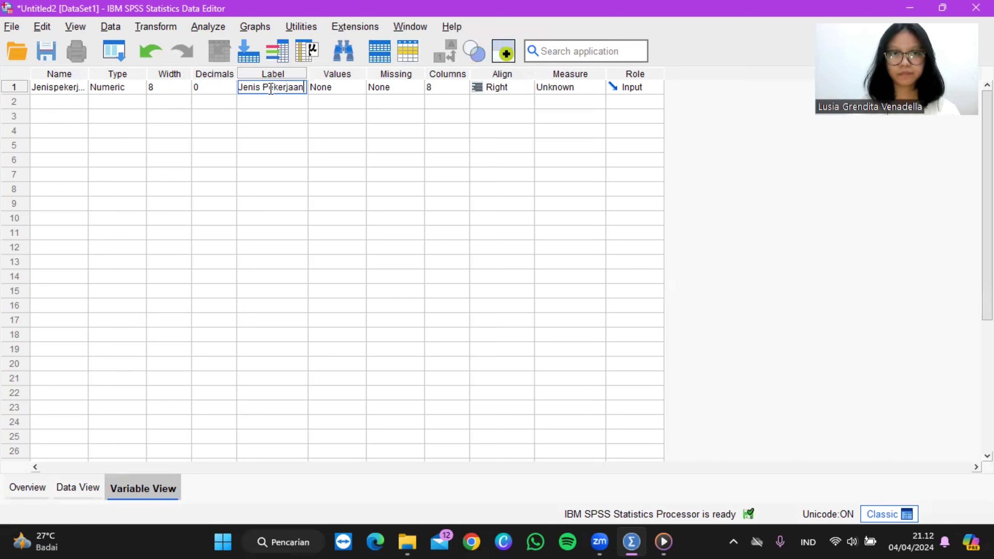
Step: Add a value label to Jenispekerjaan that assigns value 1 to "Kantoran"
{"action": "left_click", "coordinate": [339, 89]}
{"action": "left_click", "coordinate": [358, 88]}
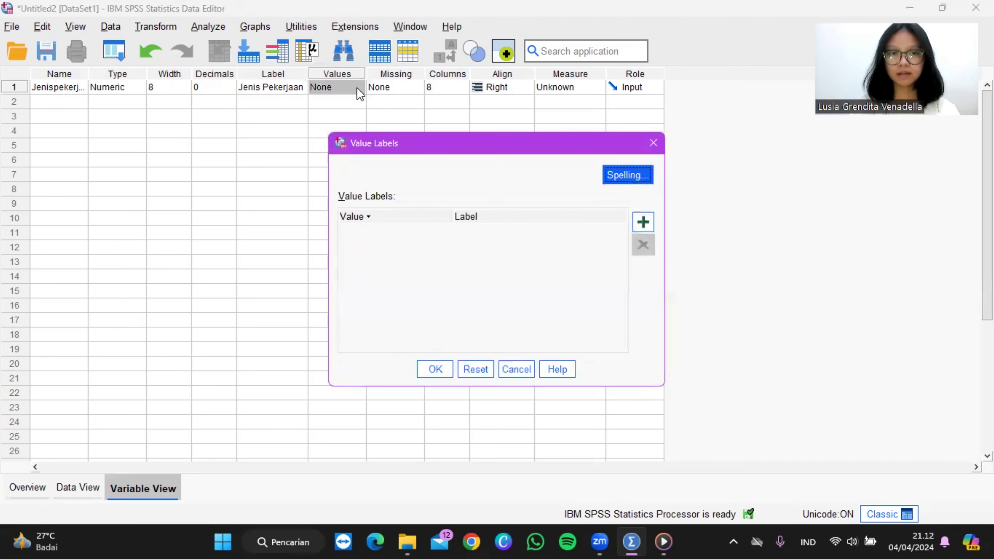
{"action": "left_click", "coordinate": [644, 226]}
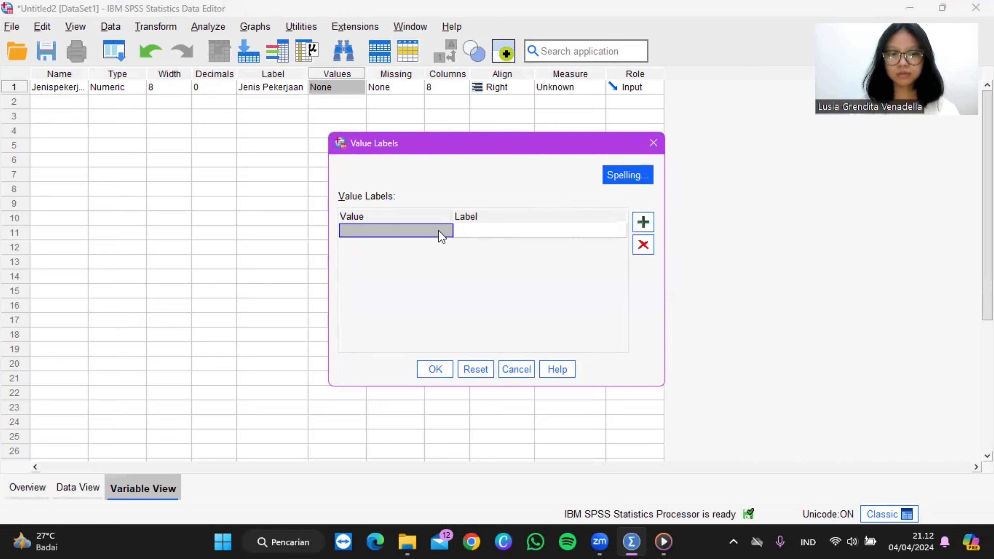
{"action": "type", "text": "1"}
{"action": "key", "text": "Tab"}
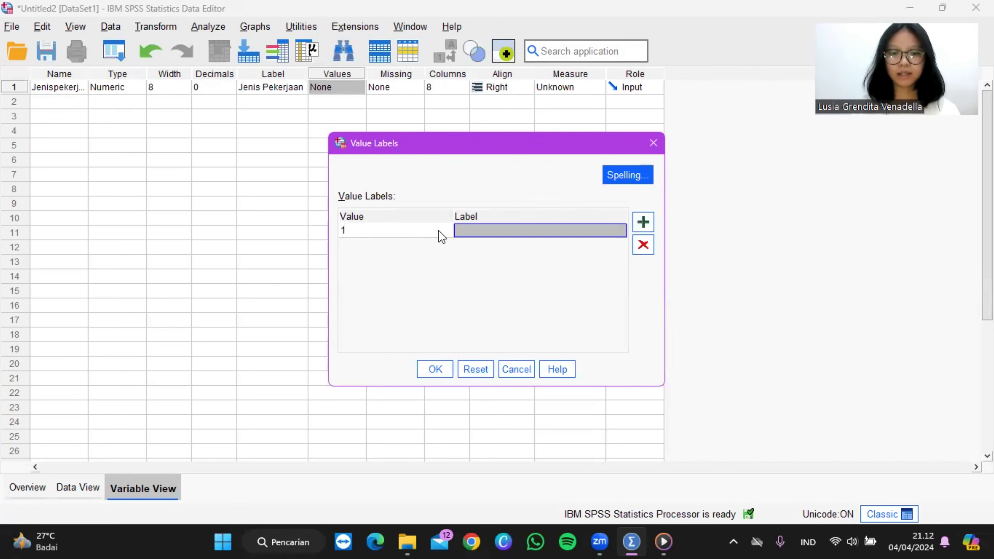
{"action": "type", "text": "Kantoran"}
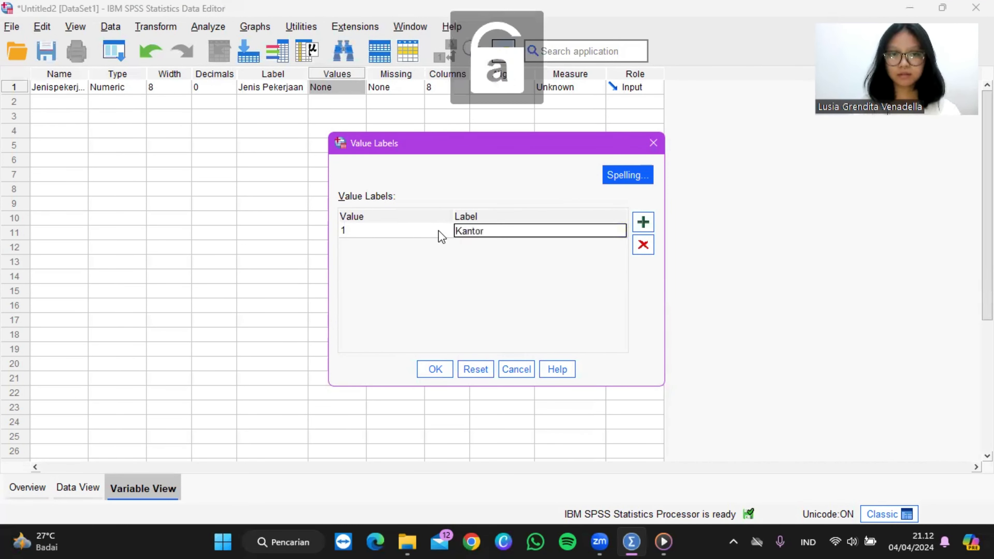
Step: Add a second value label assigning value 2 to "Berwirausaha" and apply the value labels
{"action": "left_click", "coordinate": [645, 224]}
{"action": "type", "text": "2"}
{"action": "key", "text": "Tab"}
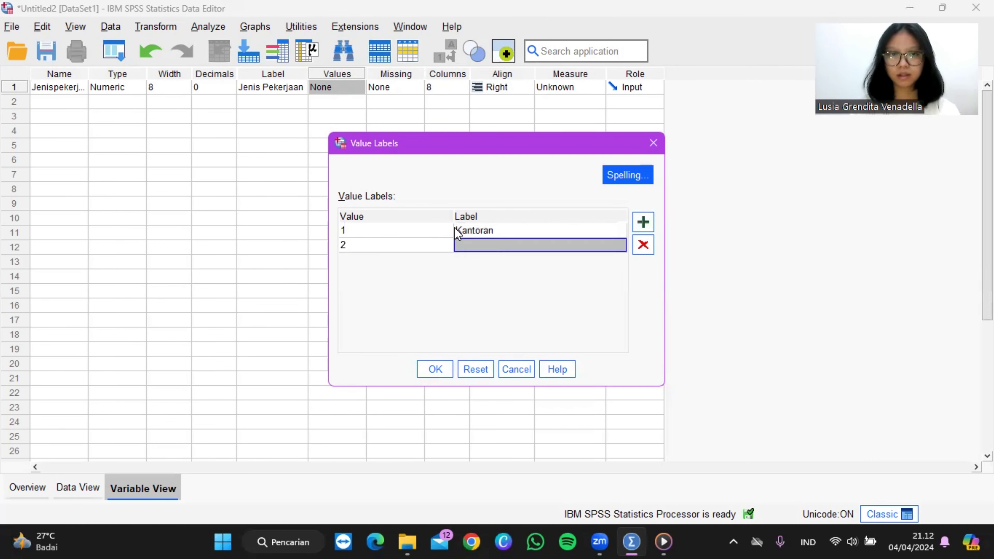
{"action": "key", "text": "Caps_Lock"}
{"action": "type", "text": "B"}
{"action": "key", "text": "Caps_Lock"}
{"action": "type", "text": "er"}
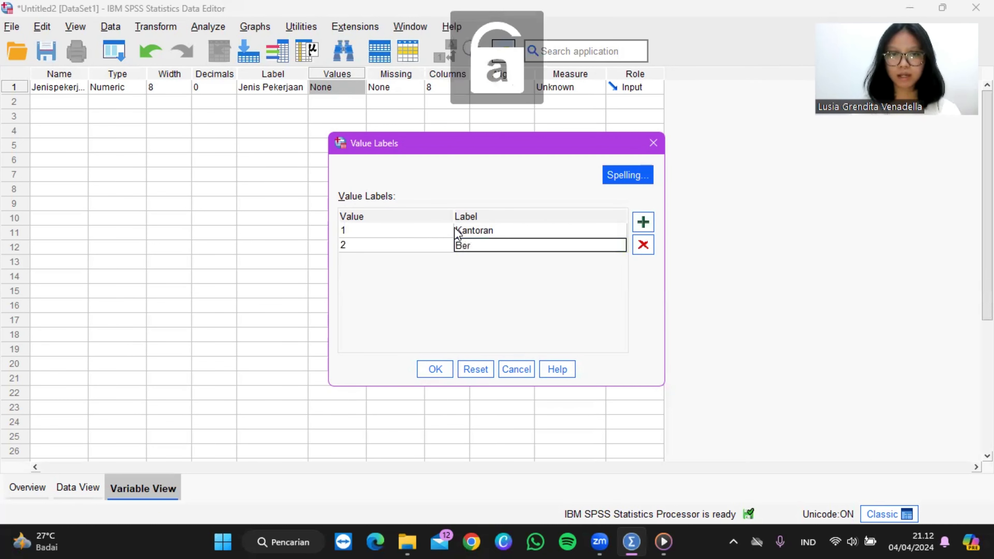
{"action": "type", "text": "wirausaha"}
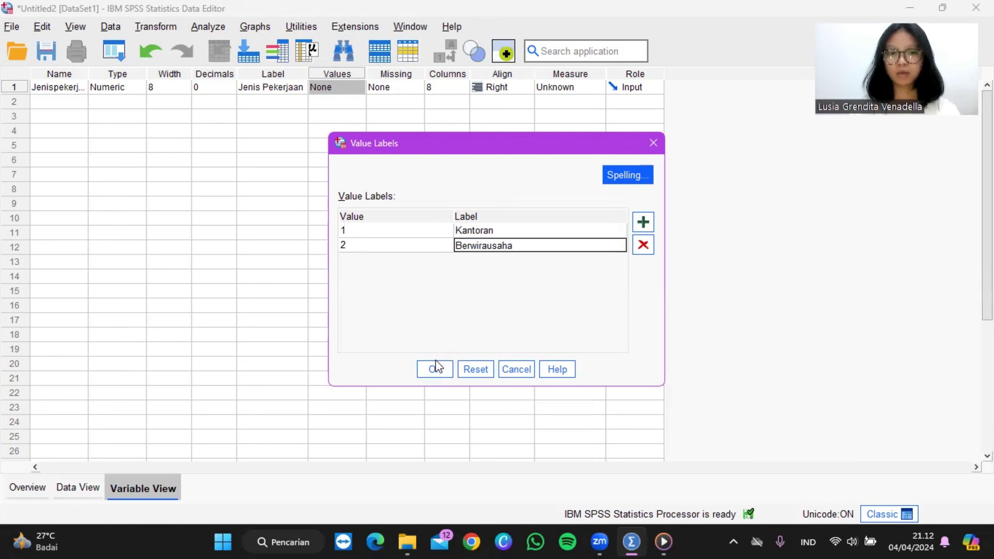
{"action": "left_click", "coordinate": [435, 369]}
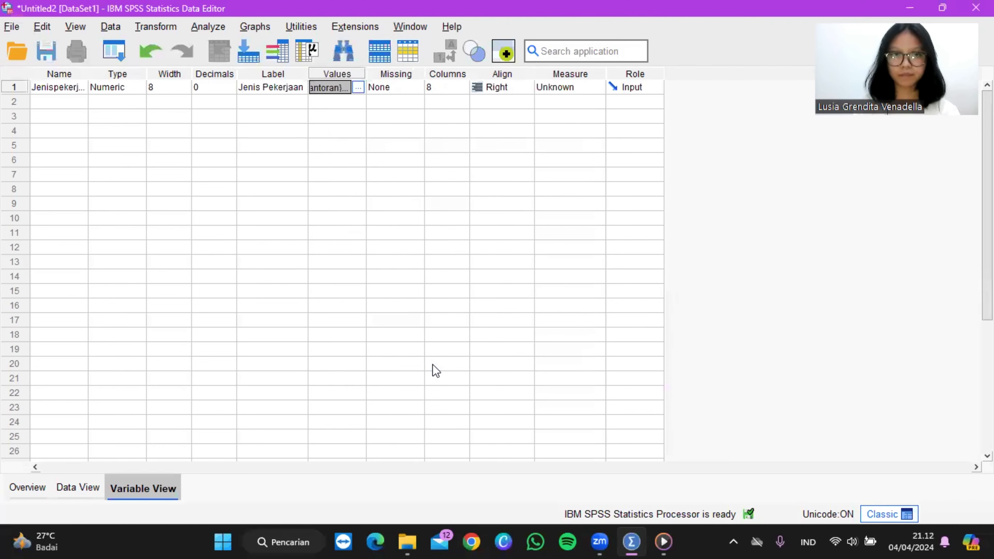
Step: Enter the value 1 for Jenispekerjaan in cases 1 to 40 of the data sheet
{"action": "left_click", "coordinate": [79, 486]}
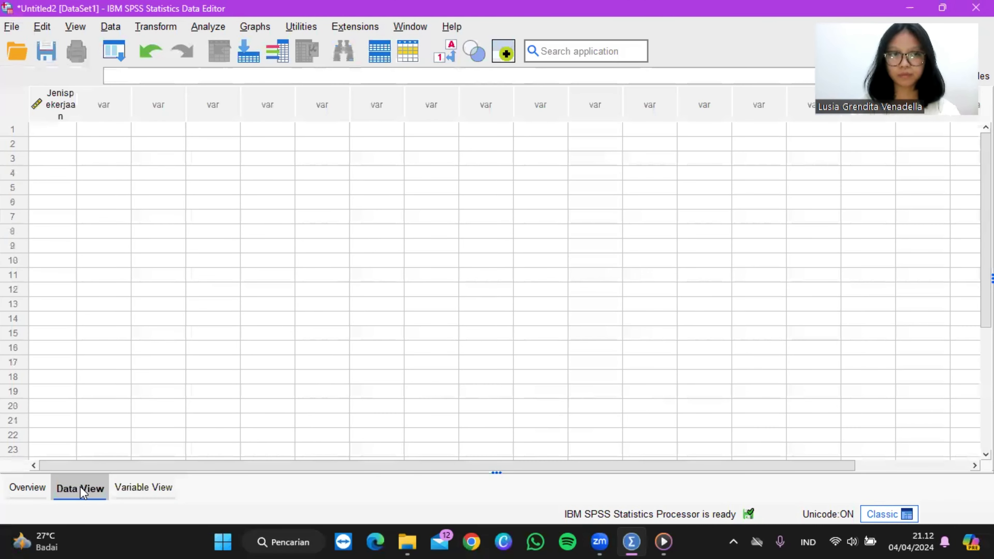
{"action": "left_click", "coordinate": [53, 132]}
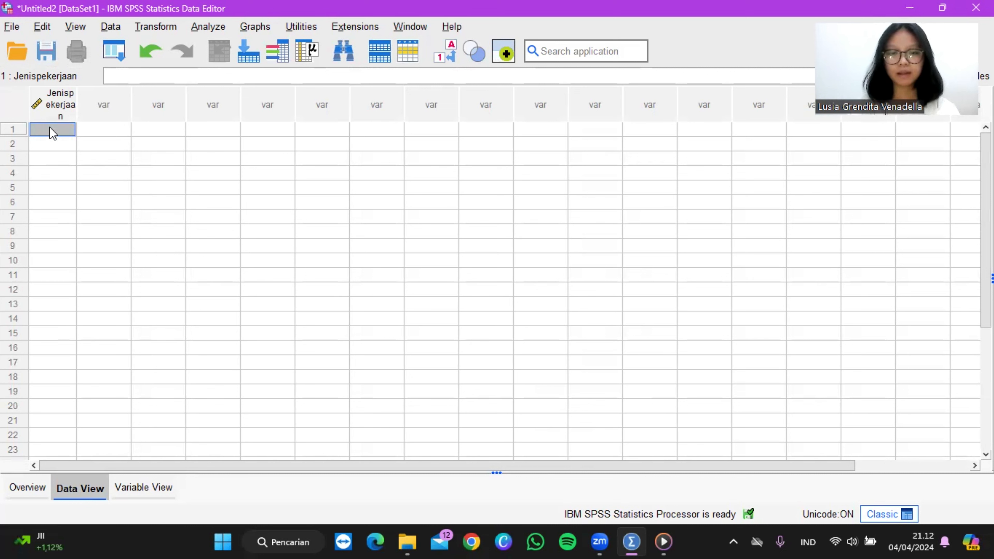
{"action": "type", "text": "1"}
{"action": "key", "text": "Return"}
{"action": "type", "text": "1"}
{"action": "key", "text": "Return"}
{"action": "type", "text": "1"}
{"action": "key", "text": "Return"}
{"action": "type", "text": "1"}
{"action": "key", "text": "Return"}
{"action": "type", "text": "1"}
{"action": "key", "text": "Return"}
{"action": "type", "text": "1"}
{"action": "key", "text": "Return"}
{"action": "type", "text": "1 1 1 1 1 1 1 1 "}
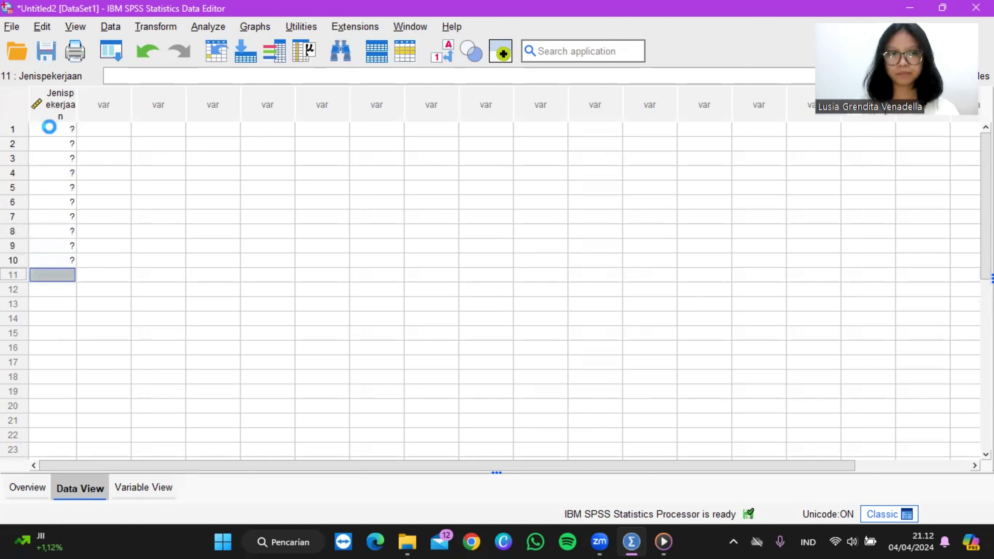
{"action": "type", "text": "1"}
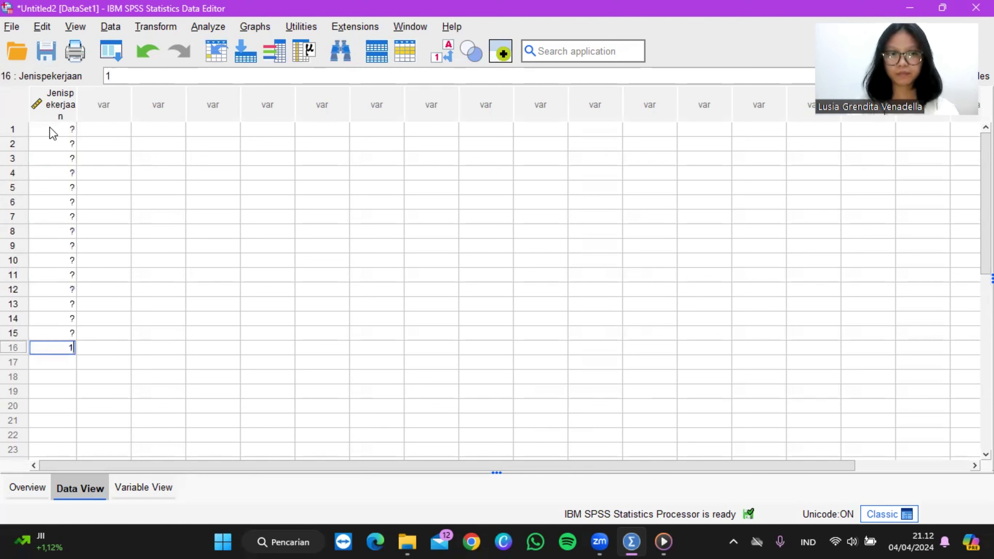
{"action": "type", "text": " 1 1 1 1 1 1 1 1 1 1 1 1 "}
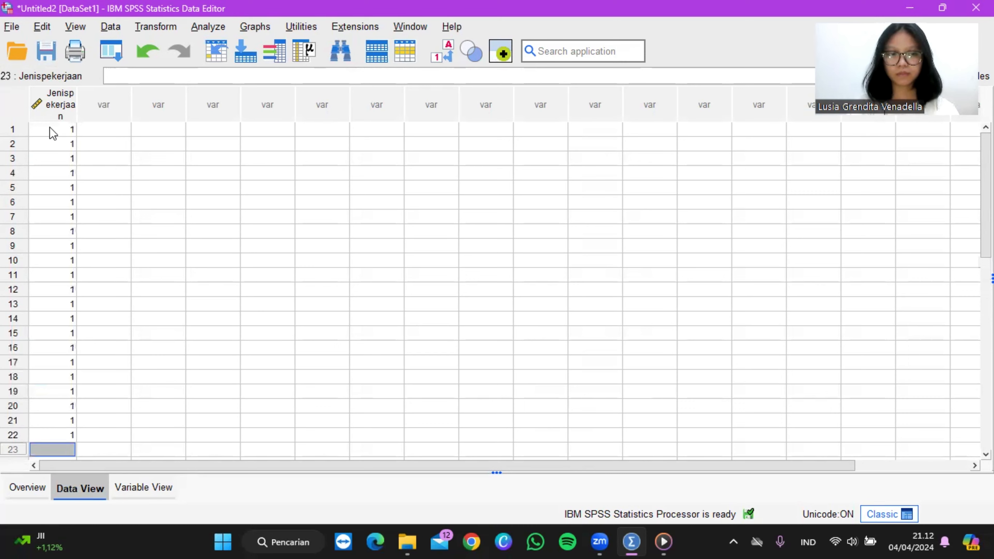
{"action": "type", "text": "1 1 1 1 1 1 1"}
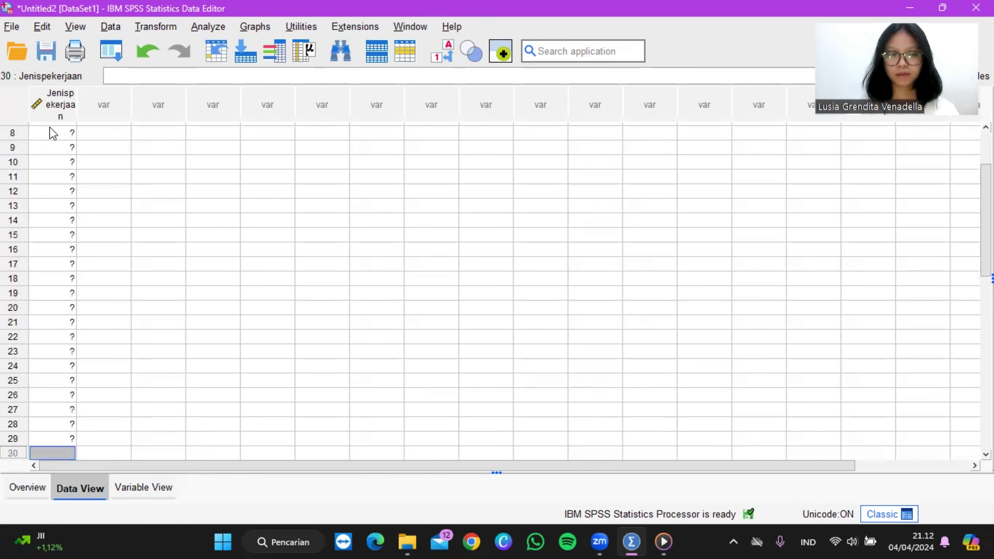
{"action": "type", "text": " 1 1 1 1 1 "}
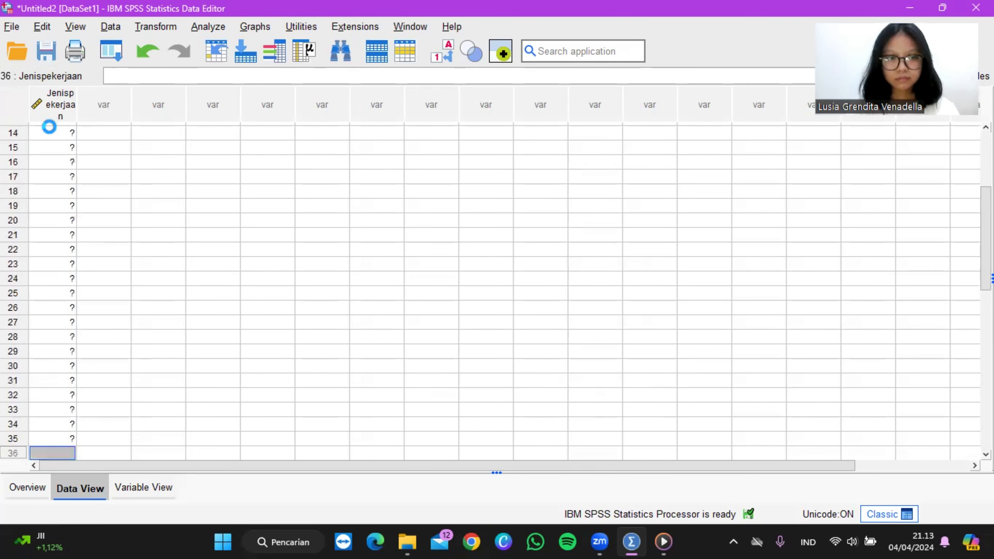
{"action": "type", "text": "1"}
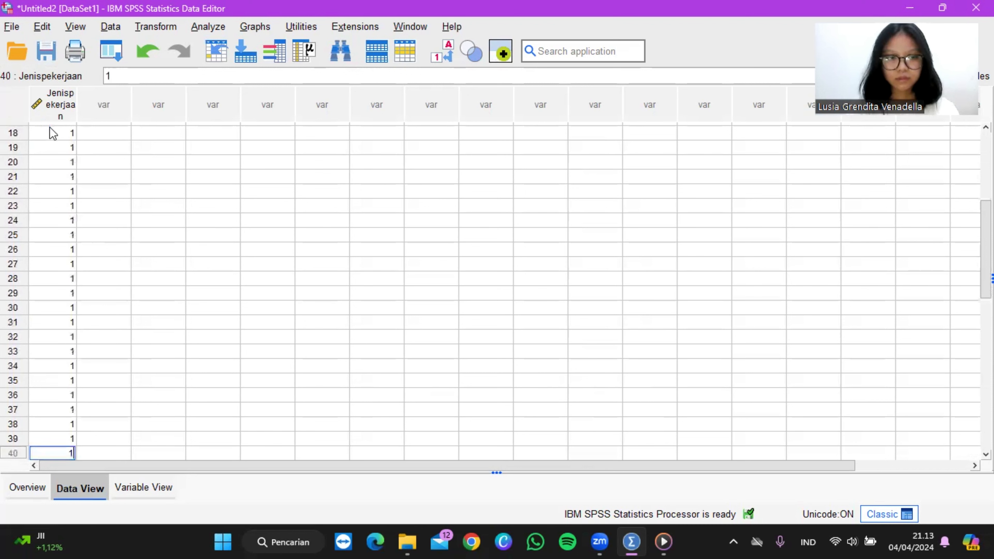
{"action": "key", "text": "Return"}
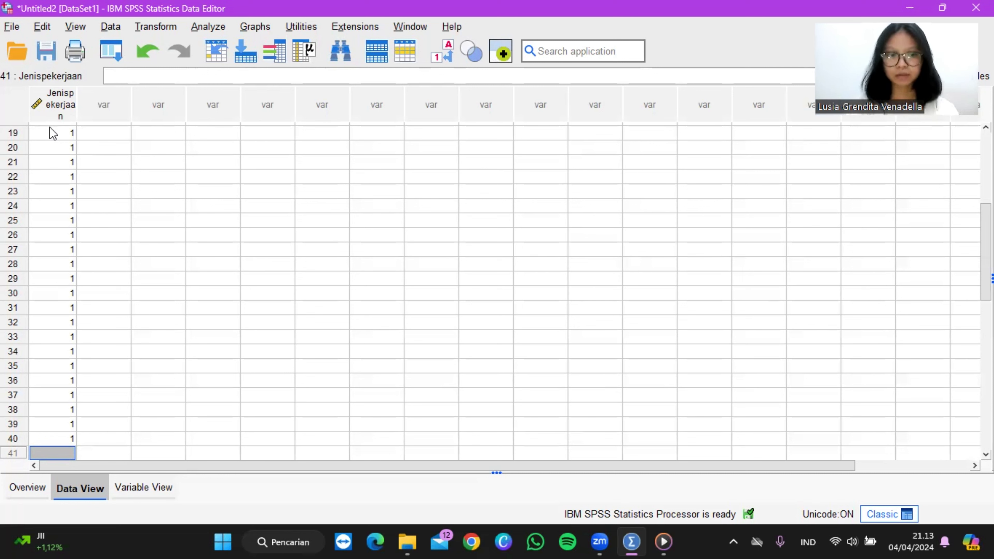
Step: Enter the value 2 for Jenispekerjaan in cases 41 to 50
{"action": "type", "text": "2"}
{"action": "key", "text": "Return"}
{"action": "type", "text": "2"}
{"action": "key", "text": "Return"}
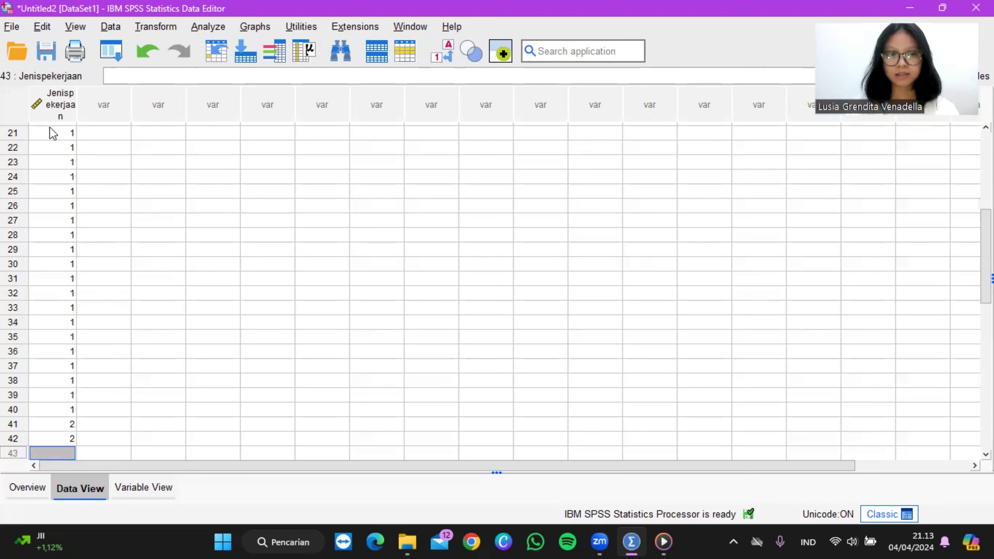
{"action": "type", "text": "2"}
{"action": "key", "text": "Return"}
{"action": "type", "text": "2"}
{"action": "key", "text": "Return"}
{"action": "type", "text": "2"}
{"action": "key", "text": "Return"}
{"action": "type", "text": "2"}
{"action": "key", "text": "Return"}
{"action": "type", "text": "2"}
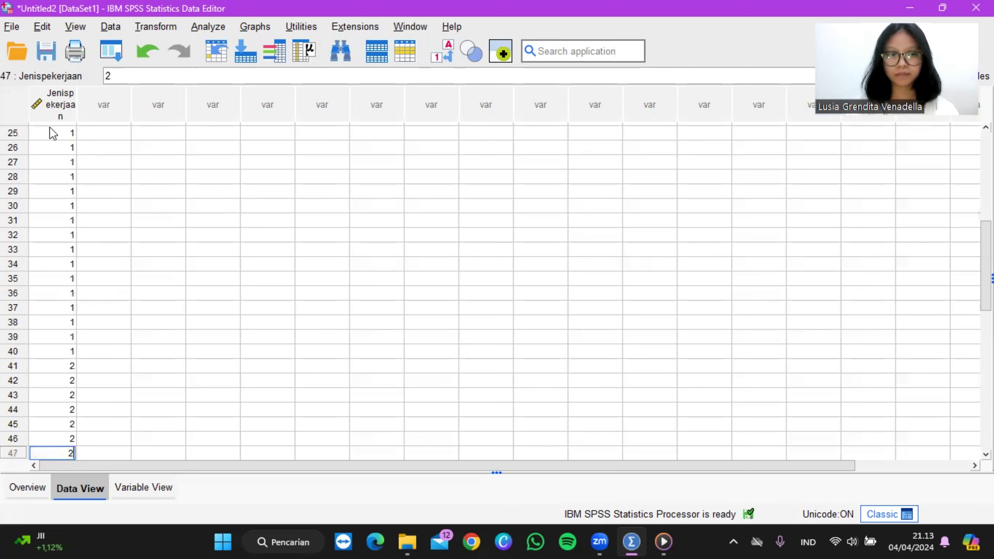
{"action": "key", "text": "Return"}
{"action": "type", "text": "2"}
{"action": "key", "text": "Return"}
{"action": "type", "text": "2"}
{"action": "key", "text": "Return"}
{"action": "type", "text": "2"}
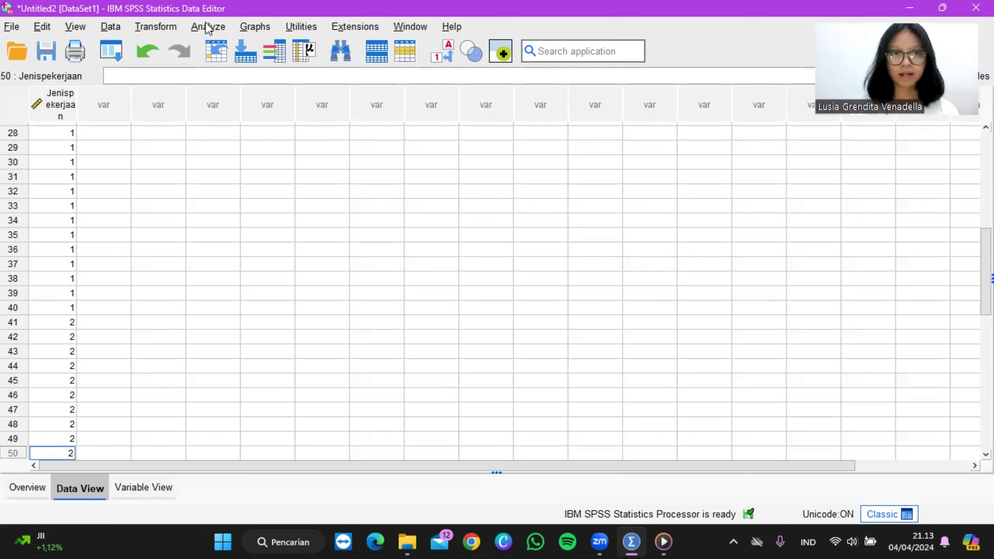
Step: Run a legacy nonparametric Binomial test on Jenis Pekerjaan, taking the dichotomy from the data with a test proportion of 0,50
{"action": "left_click", "coordinate": [211, 30]}
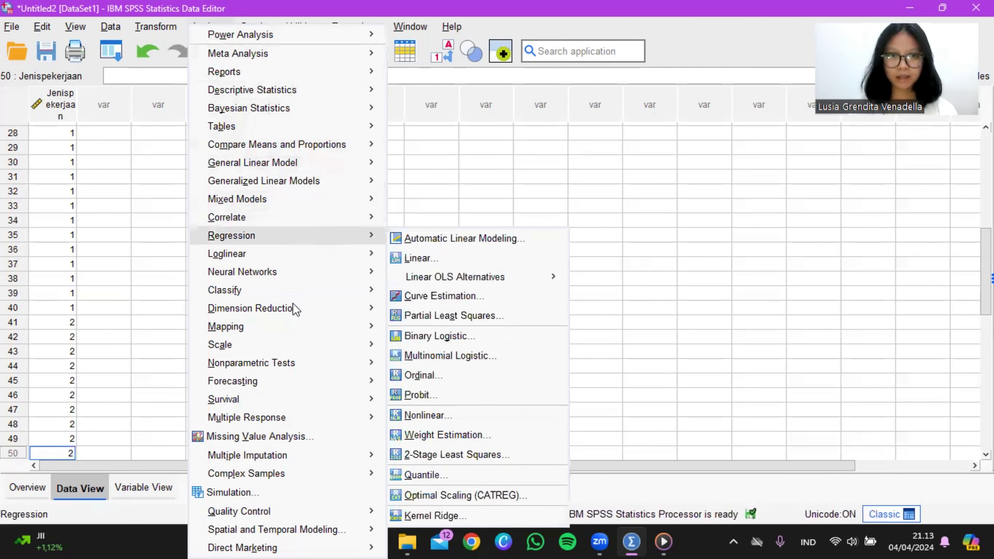
{"action": "mouse_move", "coordinate": [296, 335]}
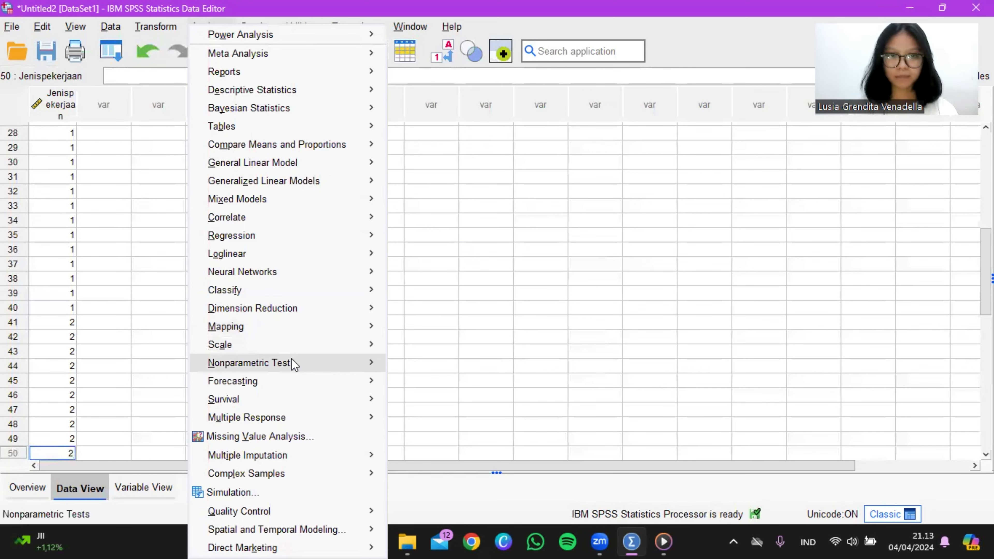
{"action": "mouse_move", "coordinate": [295, 364]}
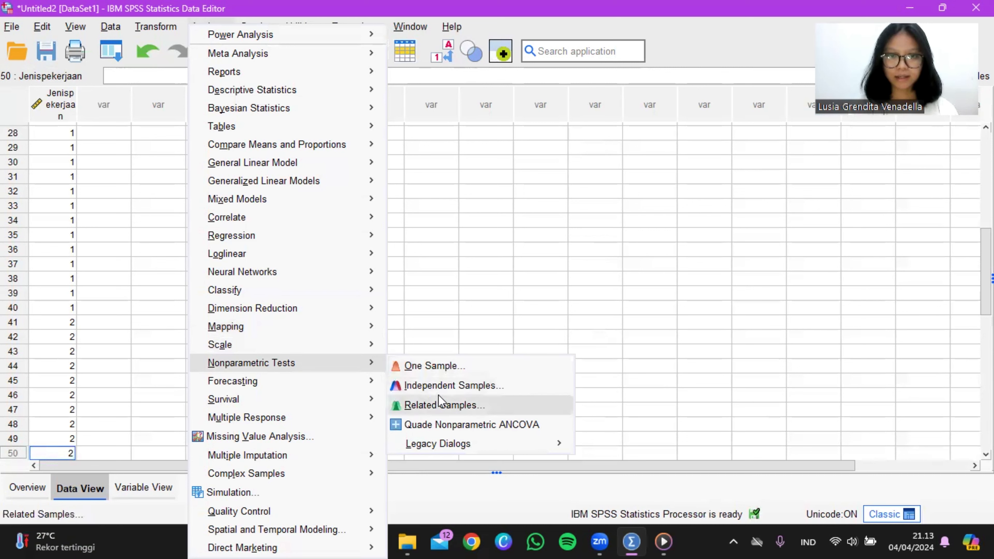
{"action": "mouse_move", "coordinate": [445, 446]}
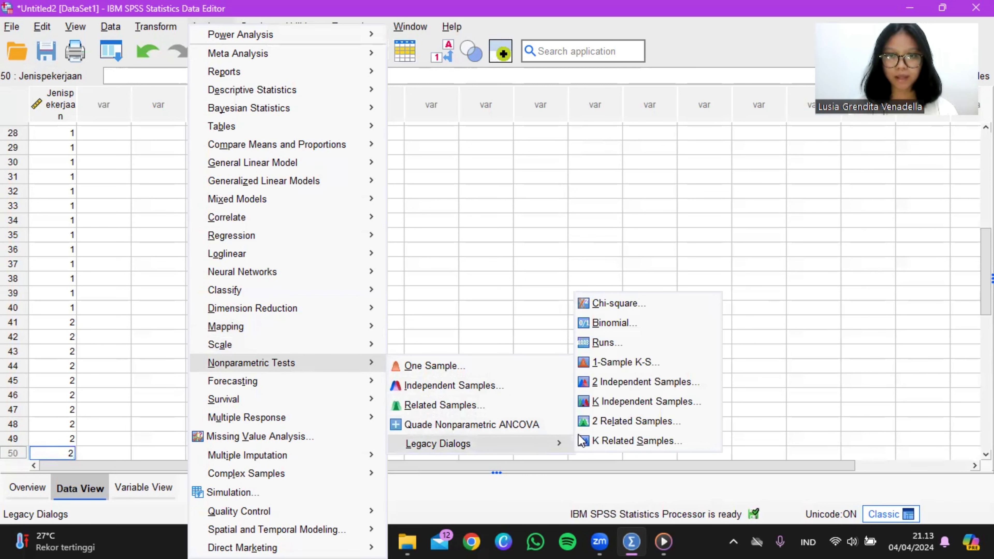
{"action": "left_click", "coordinate": [614, 323]}
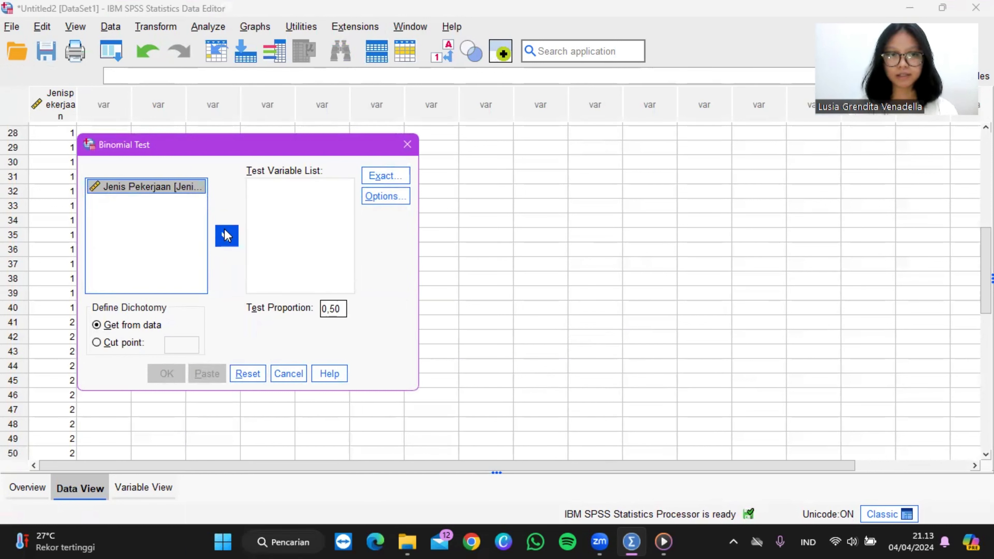
{"action": "left_click", "coordinate": [226, 236]}
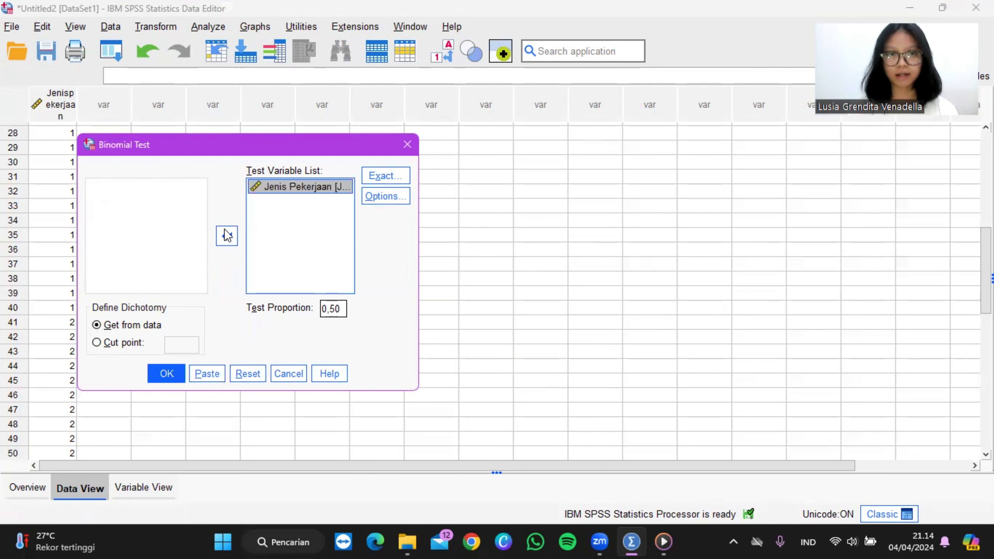
{"action": "left_click", "coordinate": [651, 452]}
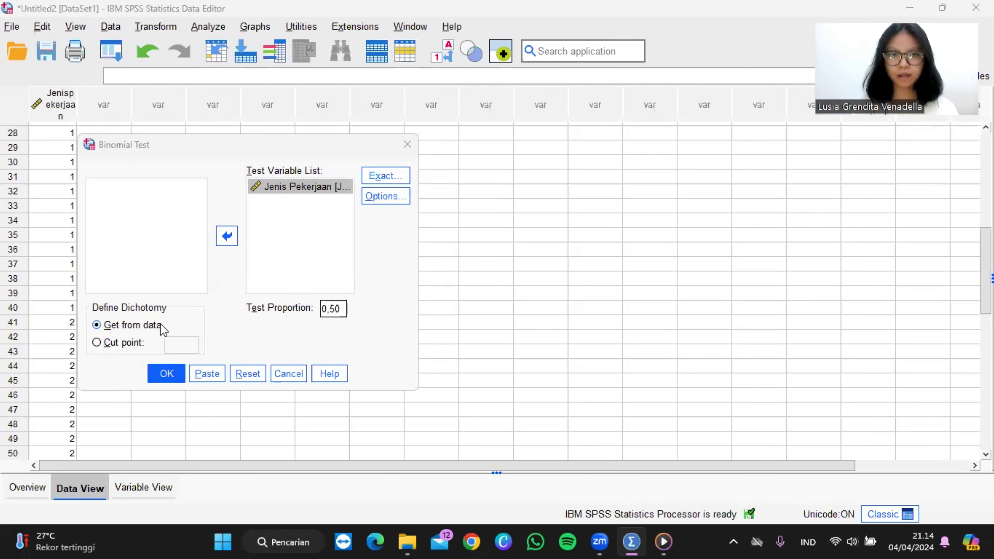
{"action": "left_click", "coordinate": [167, 375]}
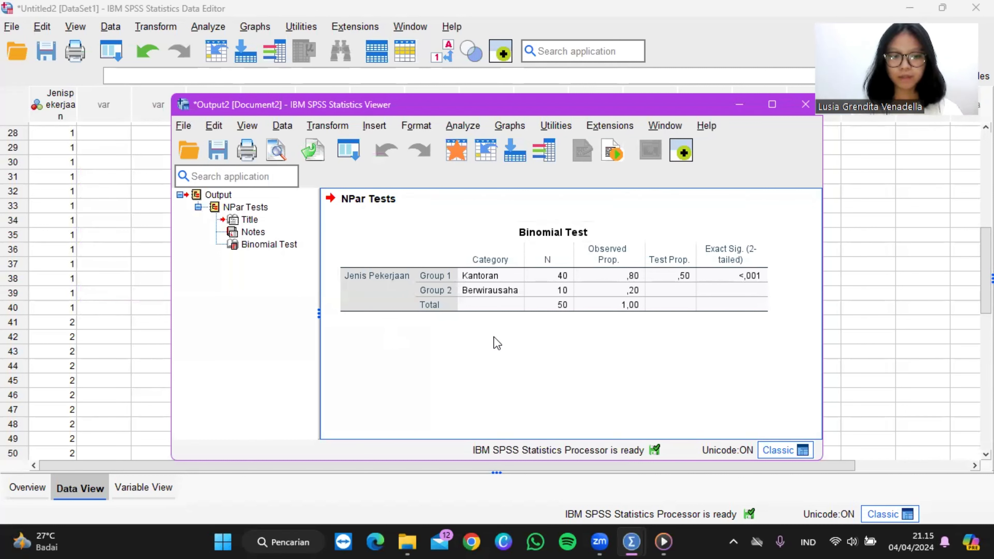
Step: Examine the Binomial Test table for the group sizes, observed proportions and exact two-tailed significance of Jenis Pekerjaan
{"action": "left_click", "coordinate": [527, 313]}
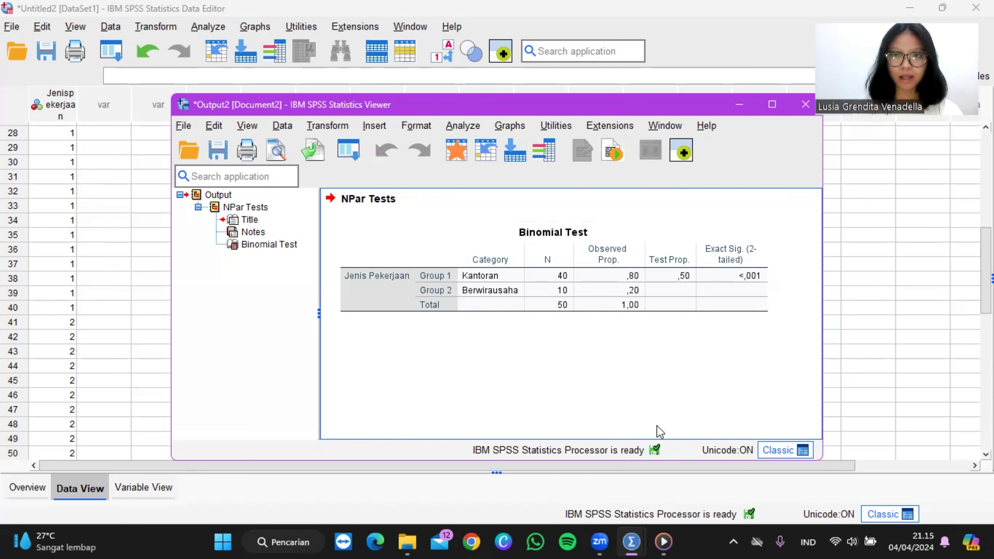
{"action": "left_click", "coordinate": [752, 280]}
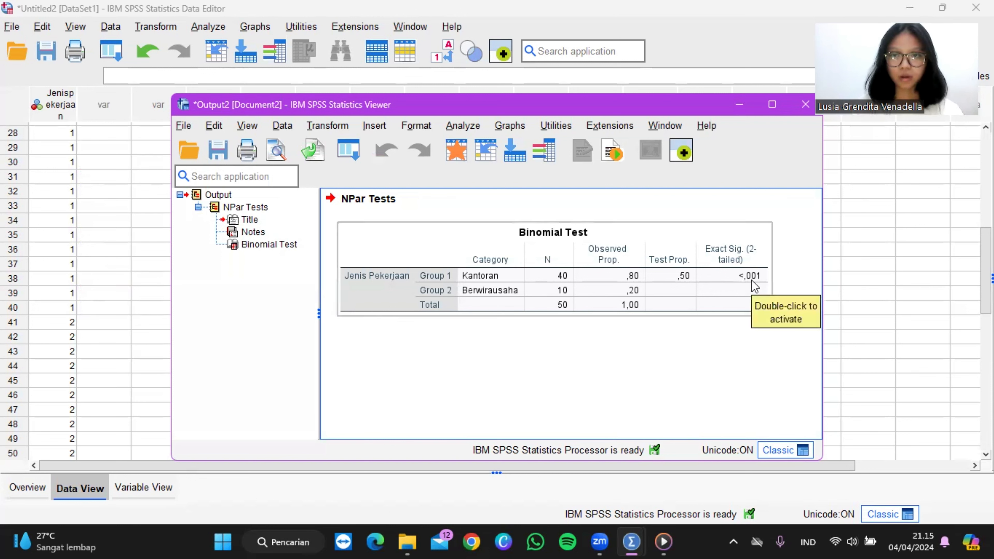
{"action": "left_click", "coordinate": [749, 325]}
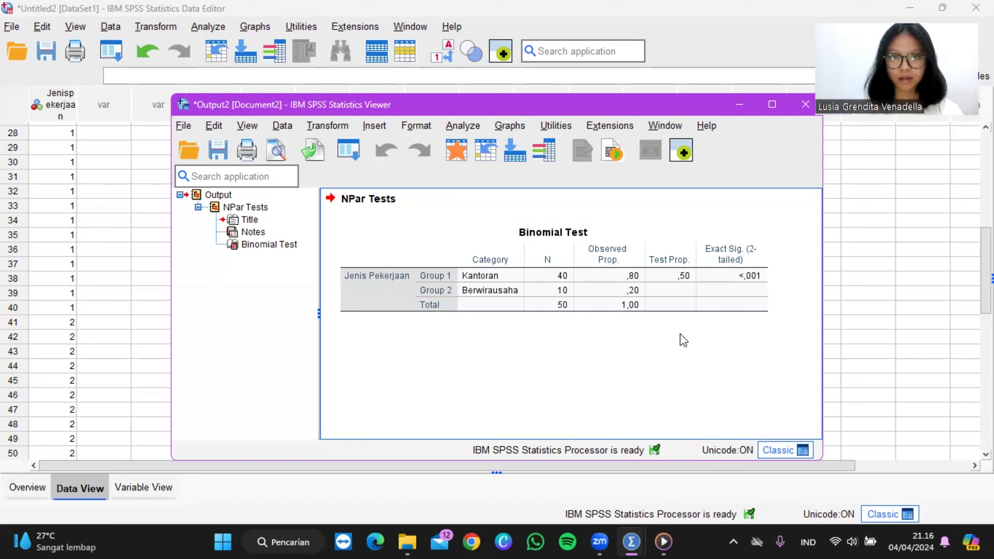
{"action": "left_click", "coordinate": [632, 314]}
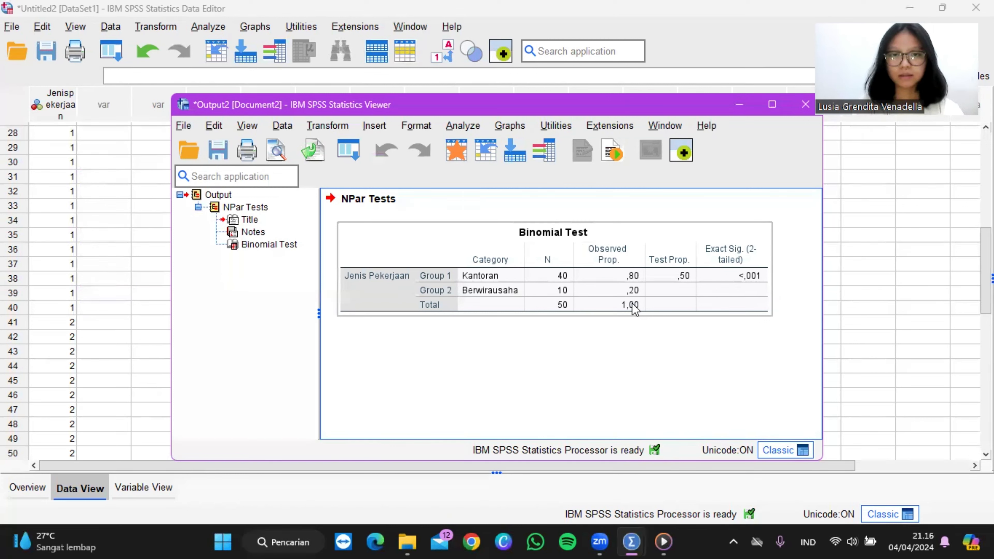
{"action": "left_click", "coordinate": [675, 408]}
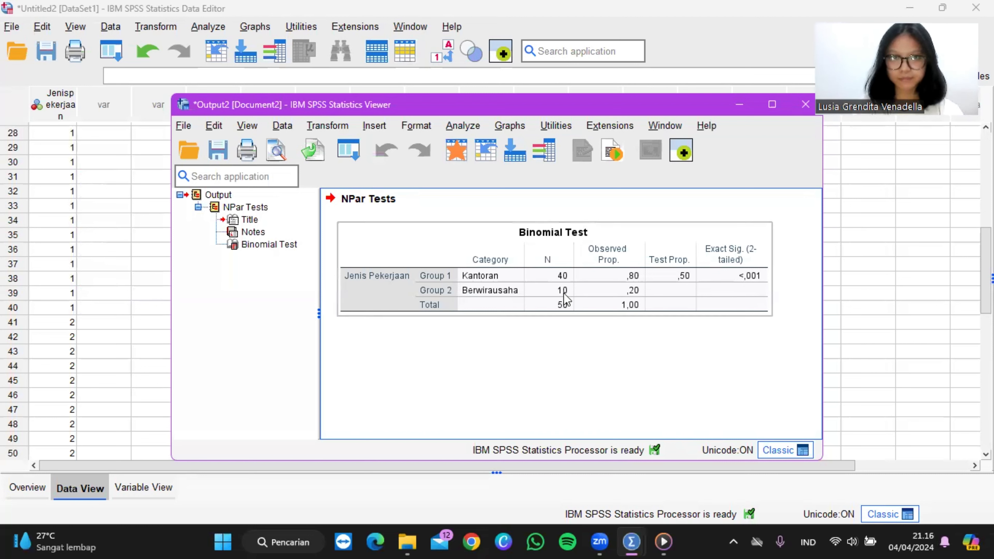
{"action": "left_click", "coordinate": [737, 518]}
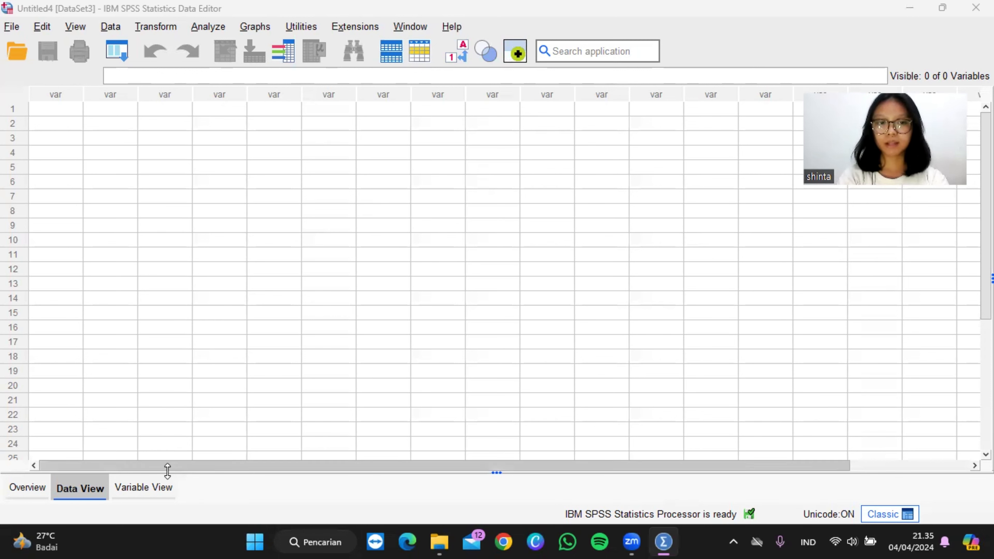
Step: Define a numeric variable named Brandambassador in the first row of the new dataset and set its decimals to 0
{"action": "left_click", "coordinate": [157, 488]}
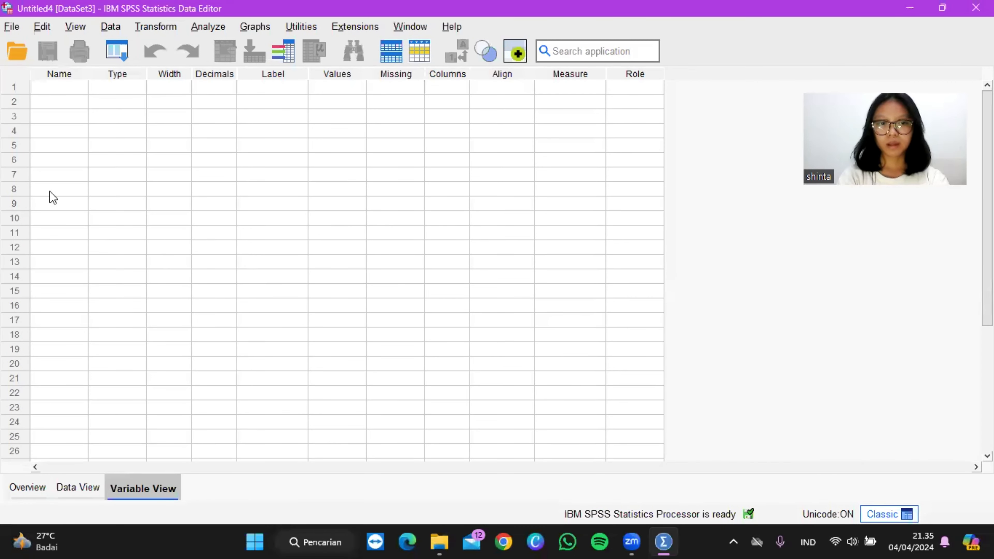
{"action": "left_click", "coordinate": [55, 92]}
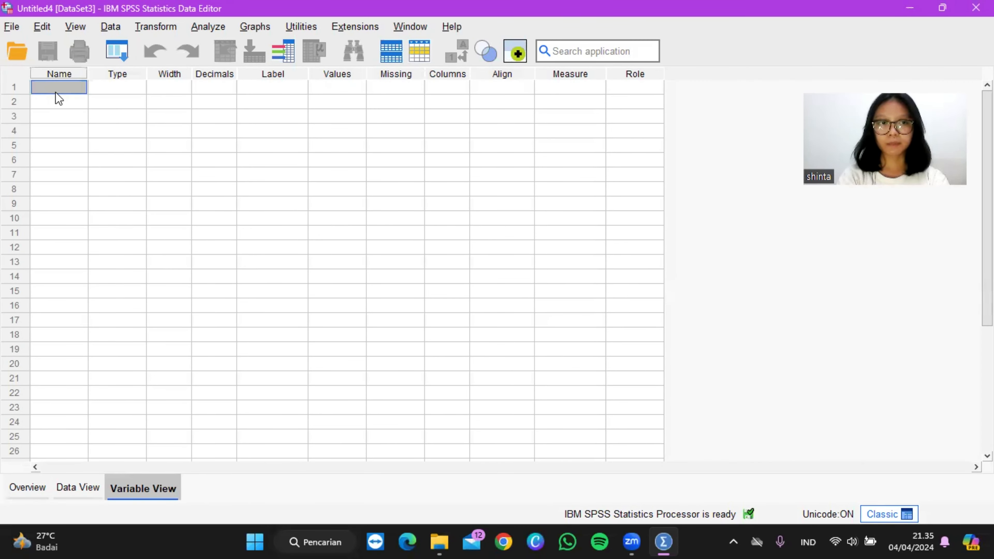
{"action": "key", "text": "Caps_Lock"}
{"action": "type", "text": "B"}
{"action": "key", "text": "Caps_Lock"}
{"action": "type", "text": "randam"}
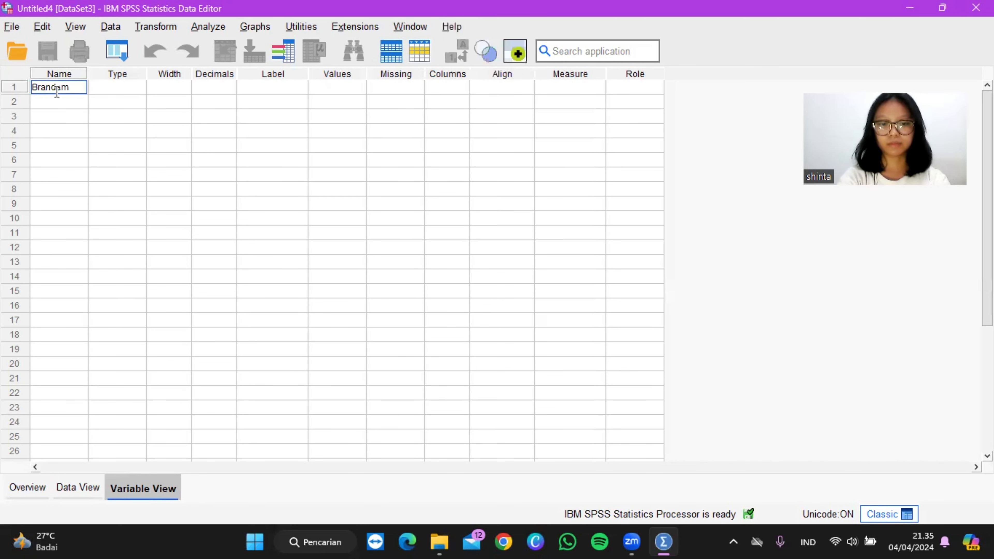
{"action": "type", "text": "bassador"}
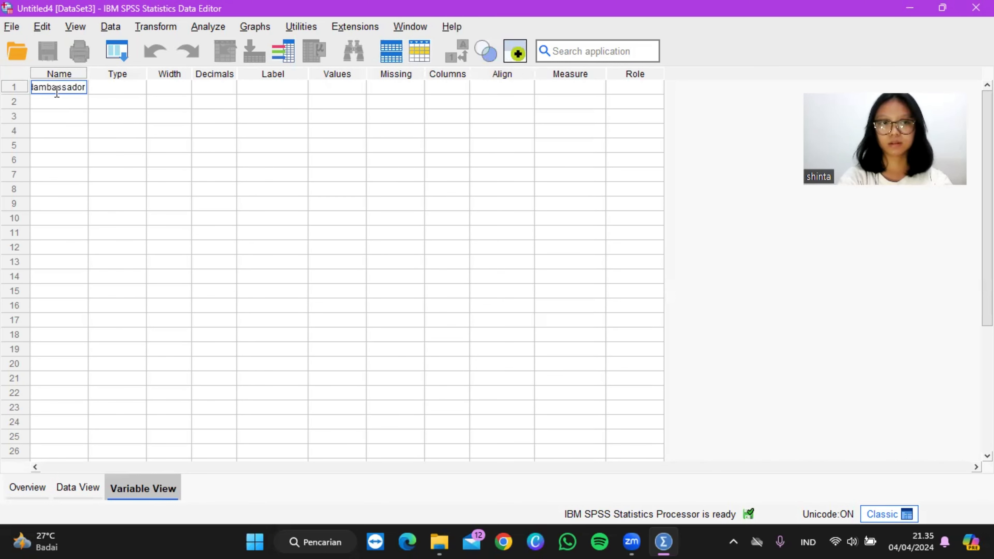
{"action": "key", "text": "Tab"}
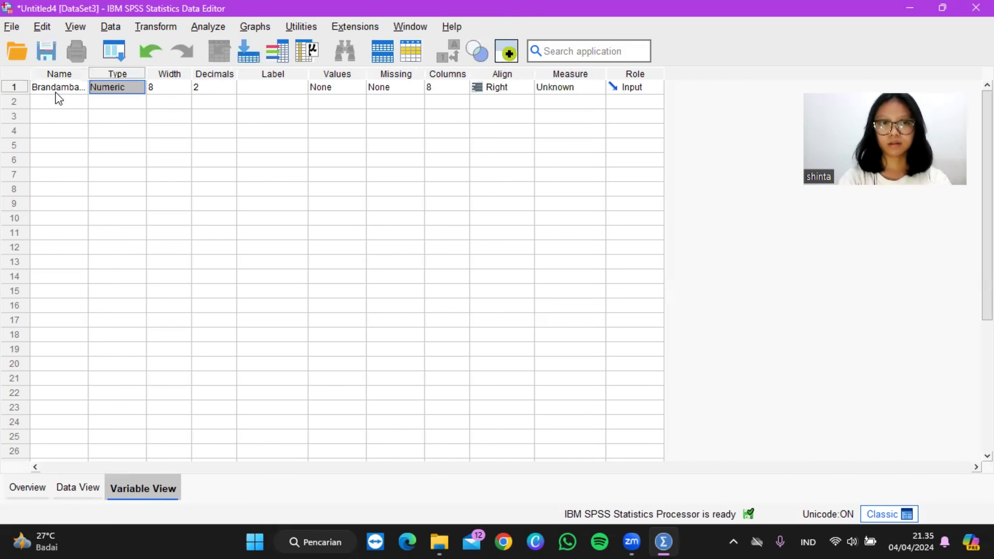
{"action": "left_click", "coordinate": [220, 87]}
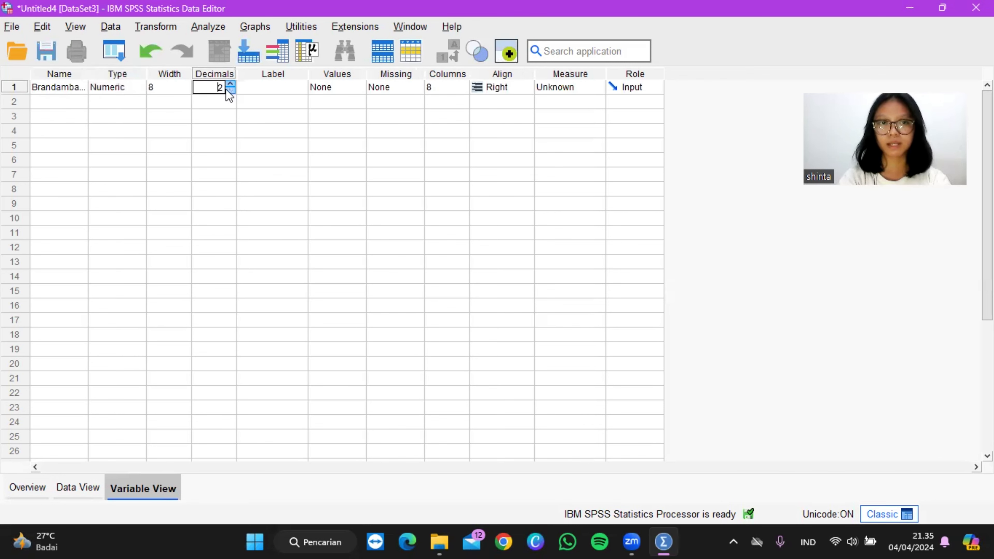
{"action": "left_click", "coordinate": [226, 91]}
Step: Set the label of the Brandambassador variable to "Pengaruh Brand Ambassador"
{"action": "left_click", "coordinate": [255, 89]}
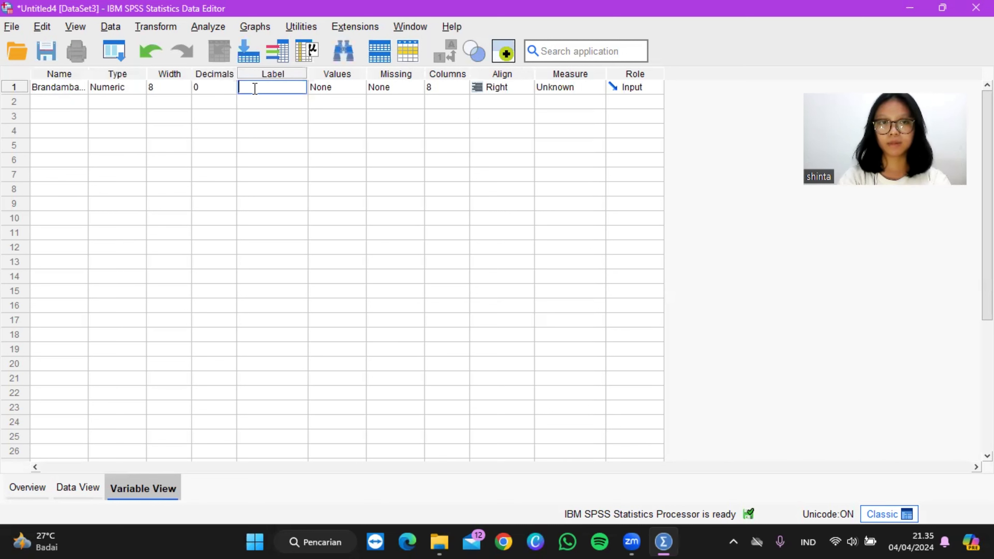
{"action": "key", "text": "Caps_Lock"}
{"action": "type", "text": "P"}
{"action": "key", "text": "Caps_Lock"}
{"action": "type", "text": "eg"}
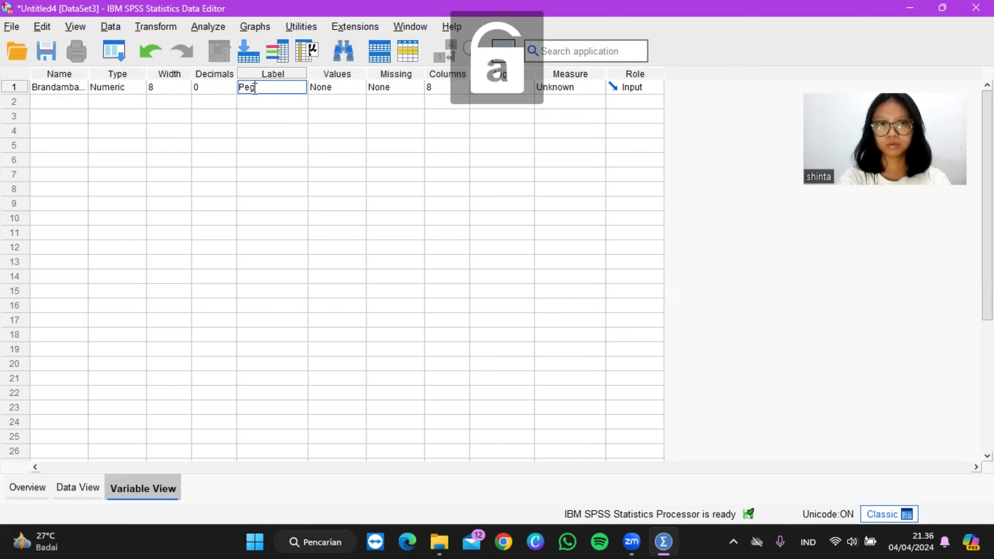
{"action": "key", "text": "BackSpace"}
{"action": "type", "text": "ngaruh"}
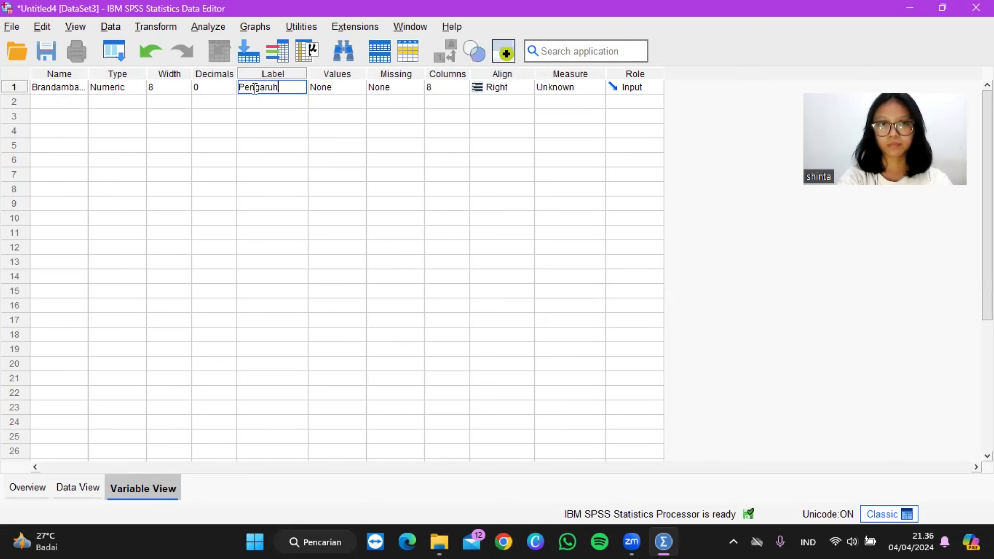
{"action": "key", "text": "Caps_Lock"}
{"action": "type", "text": "B"}
{"action": "key", "text": "Caps_Lock"}
{"action": "type", "text": "rand"}
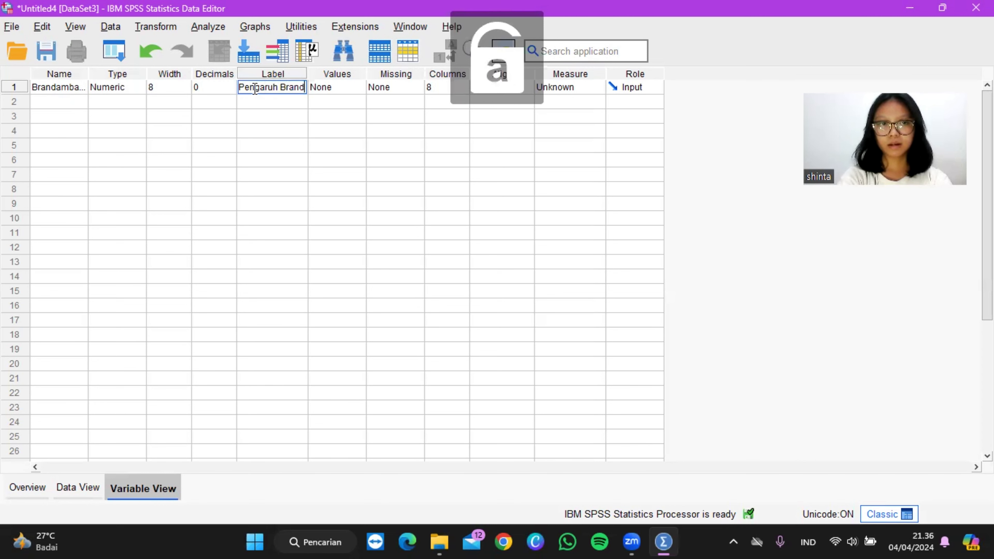
{"action": "type", "text": " a"}
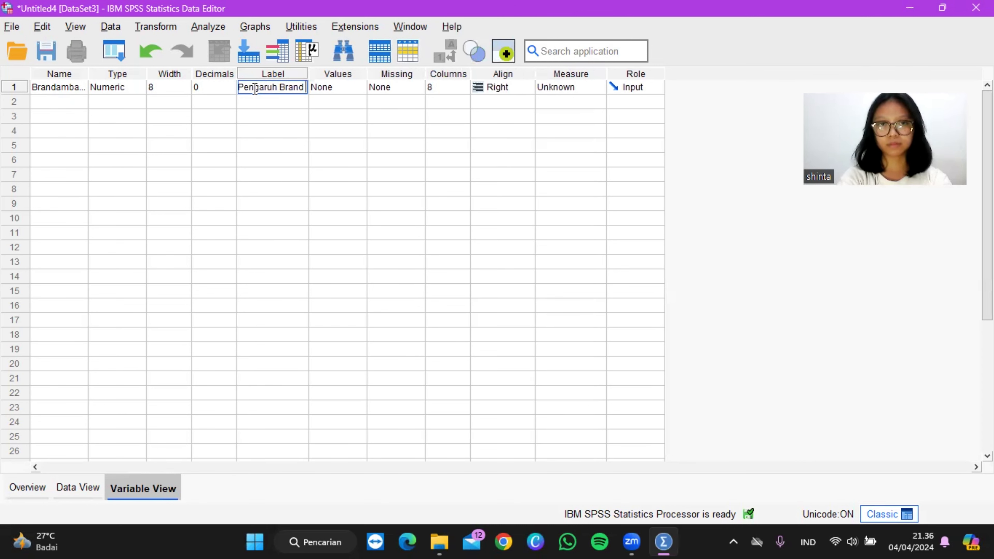
{"action": "key", "text": "BackSpace"}
{"action": "type", "text": "amb"}
{"action": "key", "text": "BackSpace"}
{"action": "key", "text": "BackSpace"}
{"action": "key", "text": "BackSpace"}
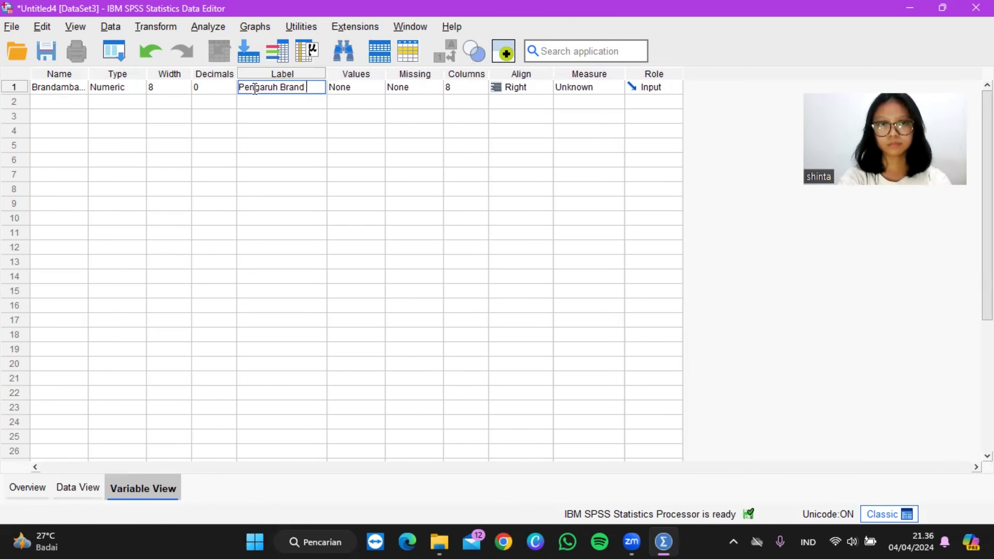
{"action": "key", "text": "BackSpace"}
{"action": "type", "text": "a"}
{"action": "key", "text": "BackSpace"}
{"action": "type", "text": "A"}
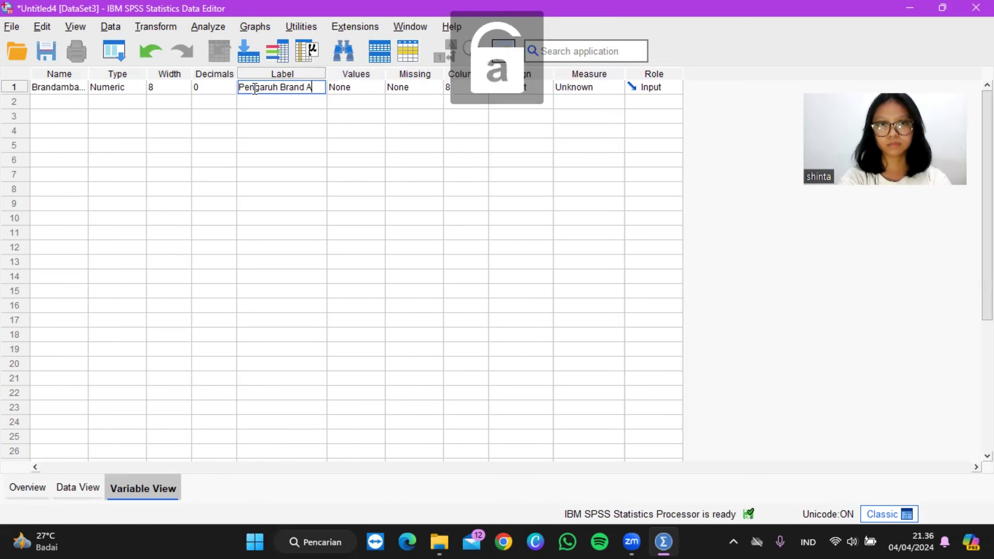
{"action": "type", "text": "mbassador"}
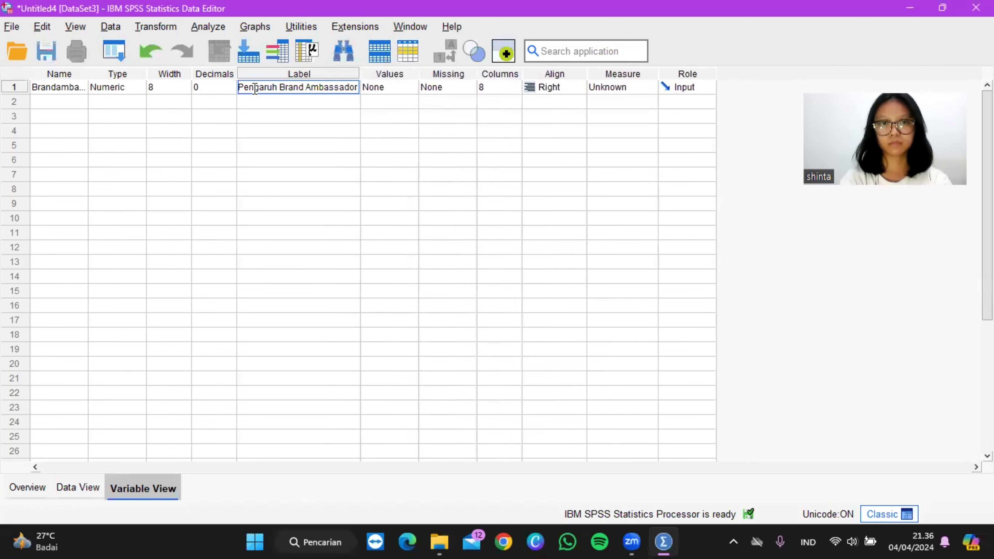
Step: Add a value label to Brandambassador that assigns value 1 to "Membeli"
{"action": "left_click", "coordinate": [407, 88]}
{"action": "left_click", "coordinate": [412, 87]}
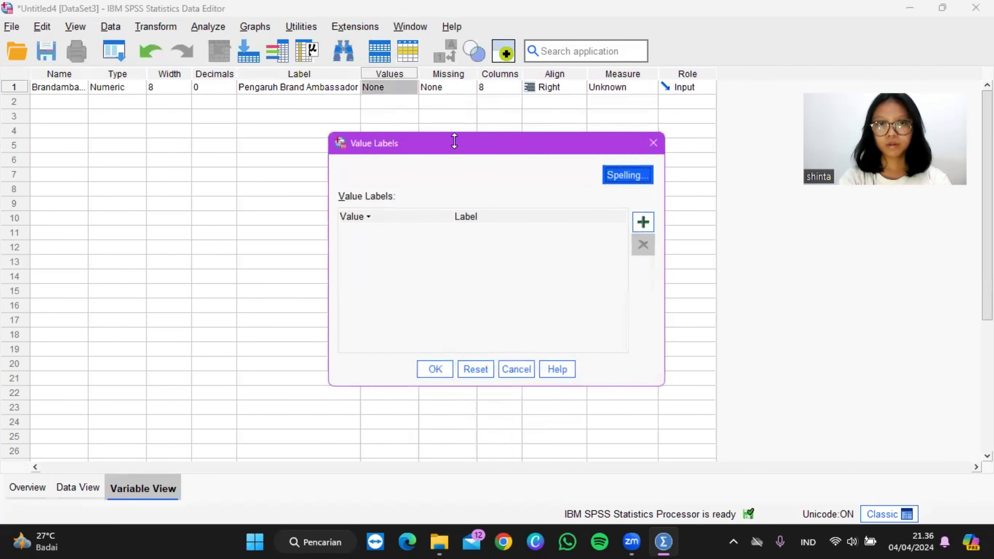
{"action": "left_click", "coordinate": [643, 222]}
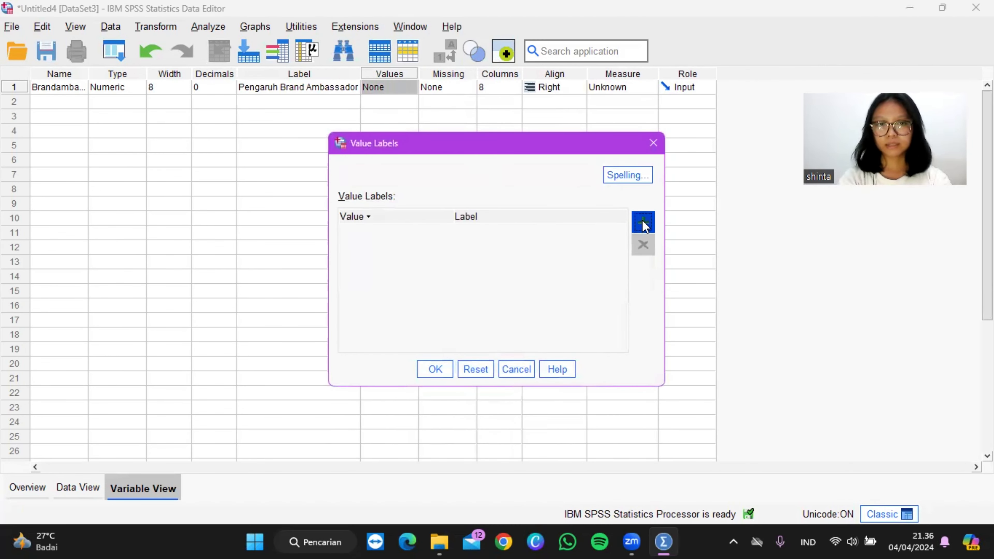
{"action": "left_click", "coordinate": [384, 234]}
{"action": "type", "text": "1"}
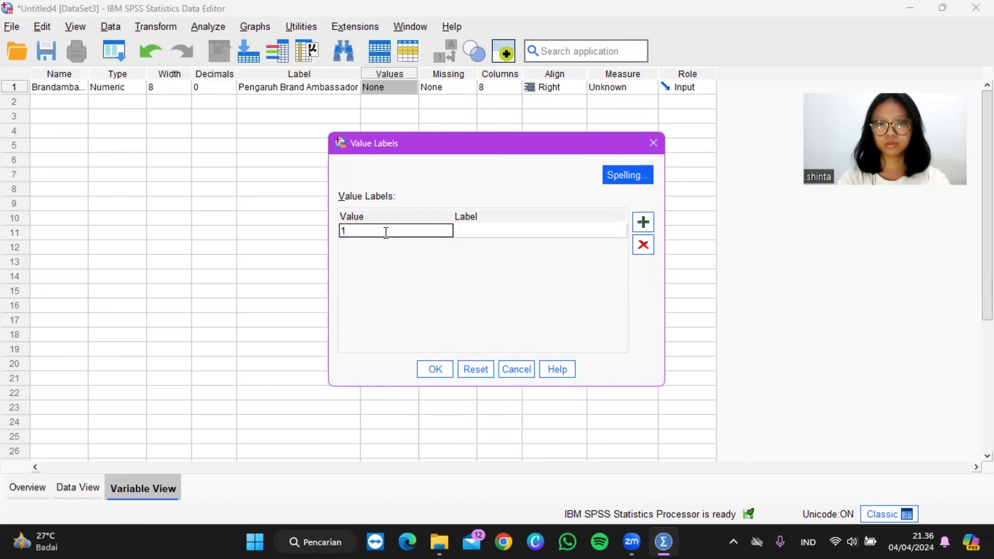
{"action": "key", "text": "Tab"}
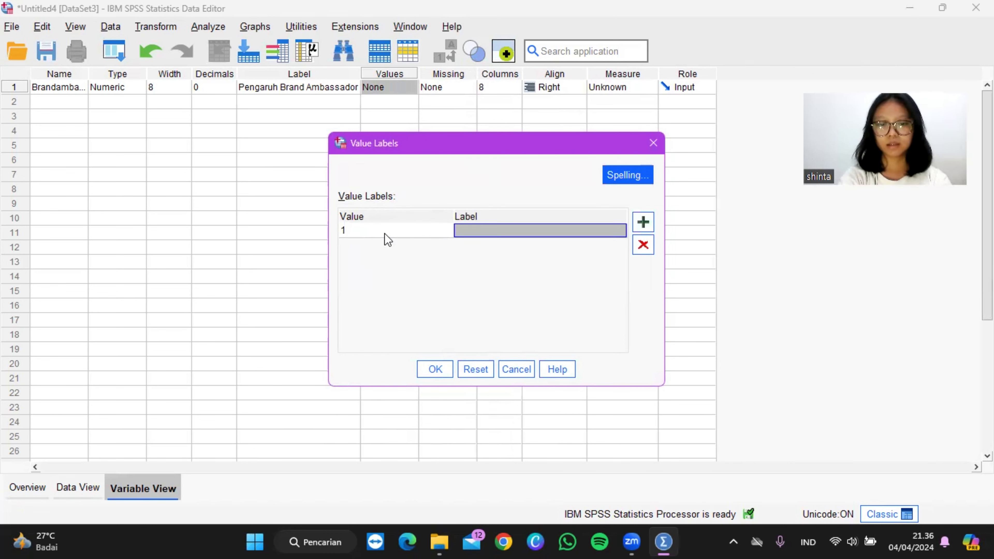
{"action": "key", "text": "Caps_Lock"}
{"action": "type", "text": "M"}
{"action": "key", "text": "Caps_Lock"}
{"action": "type", "text": "me"}
{"action": "key", "text": "BackSpace"}
{"action": "key", "text": "BackSpace"}
{"action": "type", "text": "e"}
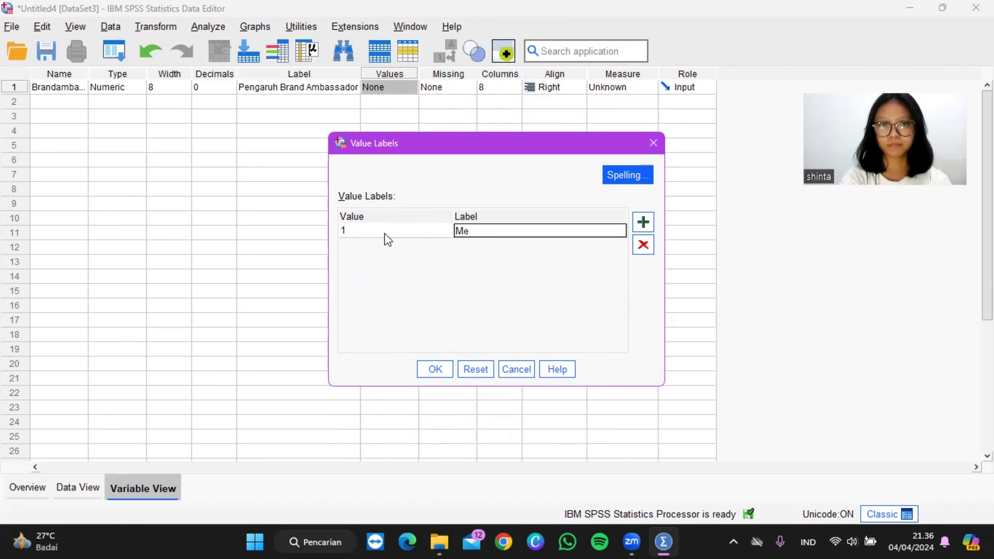
{"action": "type", "text": "mbeli"}
{"action": "key", "text": "Tab"}
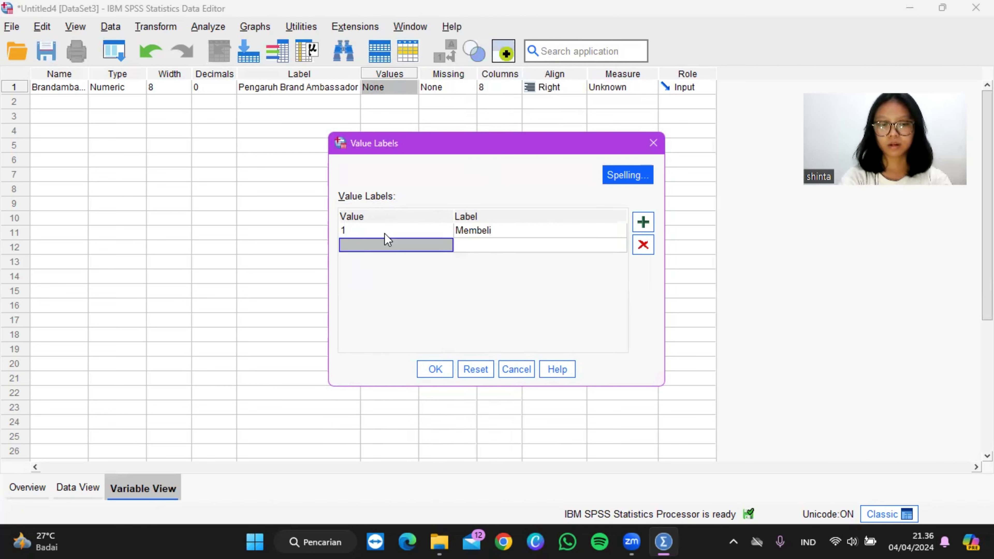
Step: Add a value label to Brandambassador that assigns value 2 to "Tidak membeli", and apply the value labels
{"action": "type", "text": "2"}
{"action": "key", "text": "Tab"}
{"action": "key", "text": "Caps_Lock"}
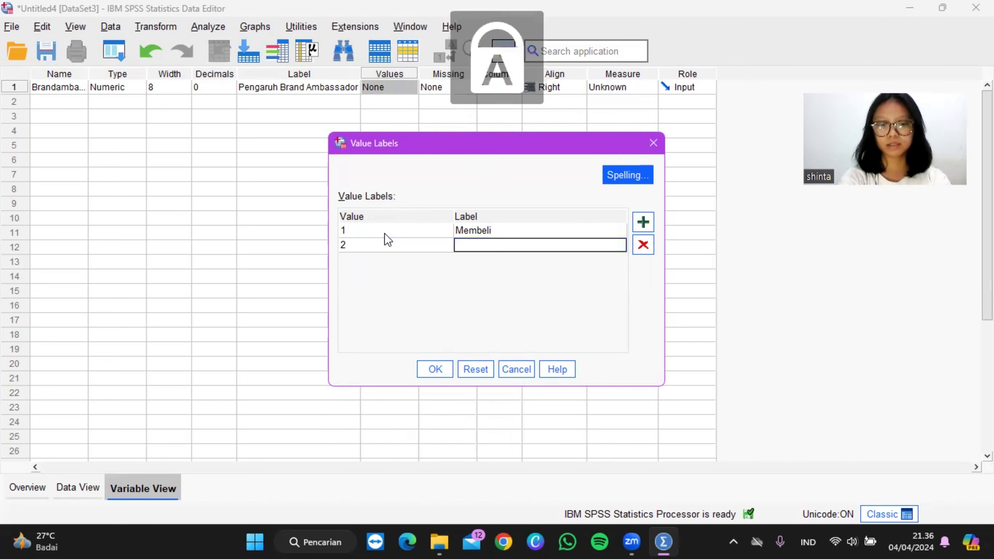
{"action": "type", "text": "T"}
{"action": "key", "text": "Caps_Lock"}
{"action": "type", "text": "idak membeli"}
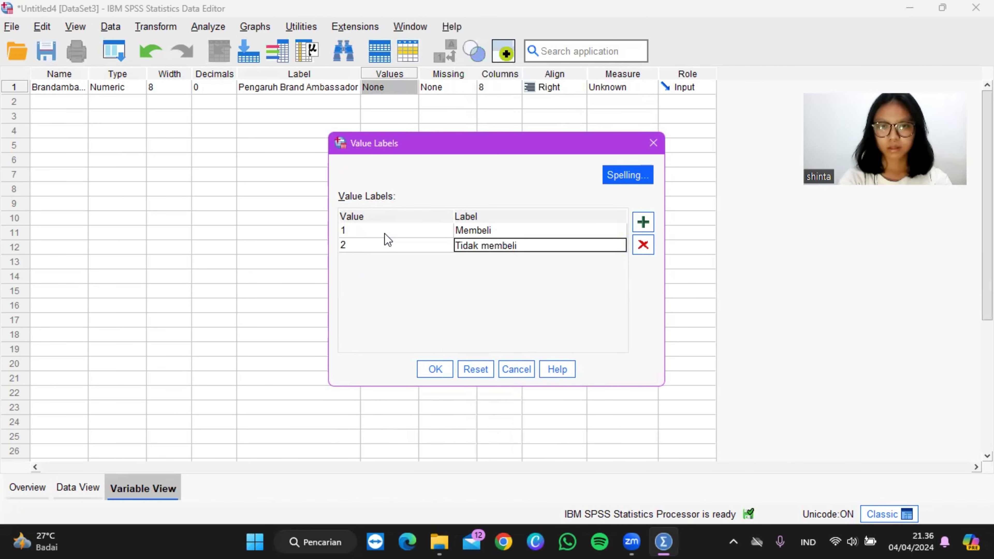
{"action": "left_click", "coordinate": [435, 370]}
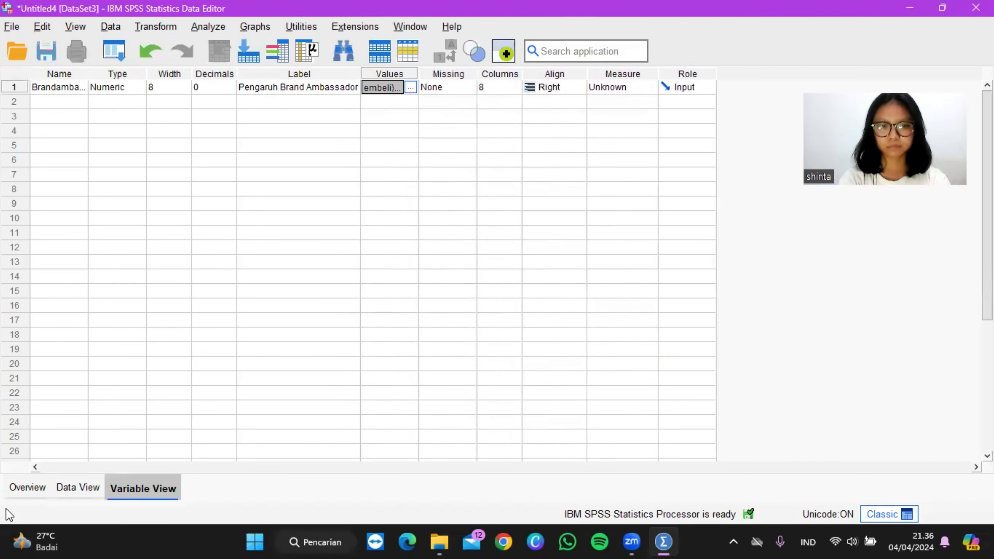
Step: Enter the value 1 for Brandambassador in cases 1 to 8 of the data sheet
{"action": "left_click", "coordinate": [71, 496]}
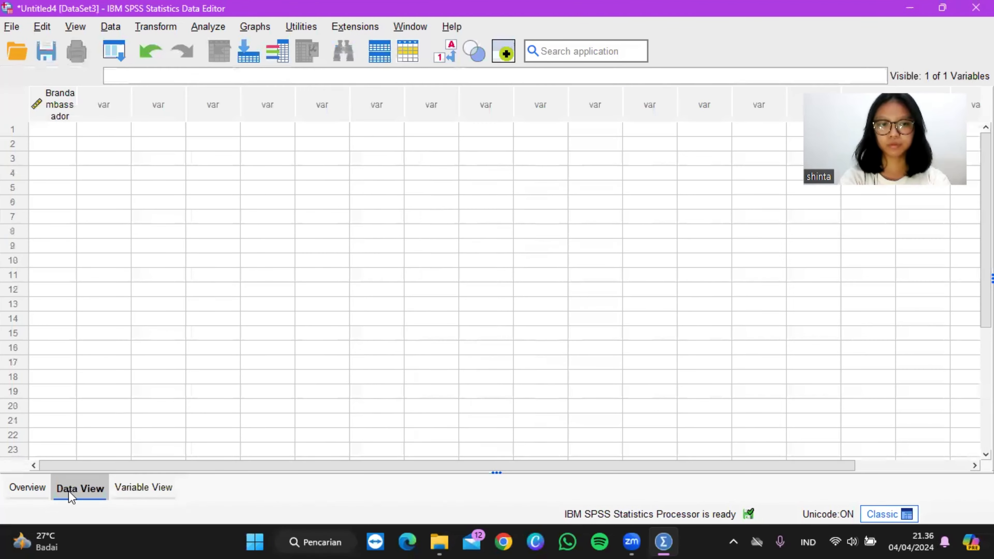
{"action": "left_click", "coordinate": [53, 135]}
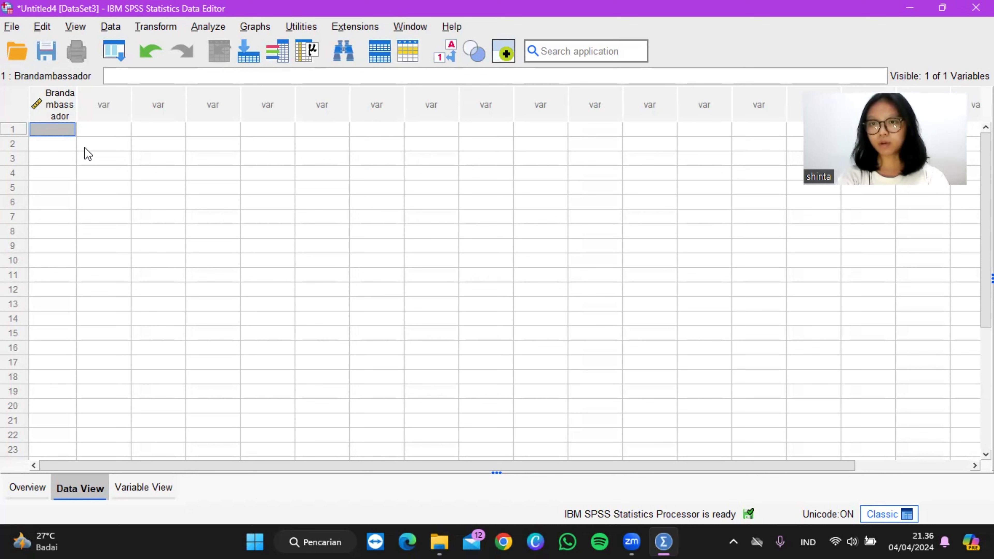
{"action": "key", "text": "Return"}
{"action": "key", "text": "Return"}
{"action": "key", "text": "Return"}
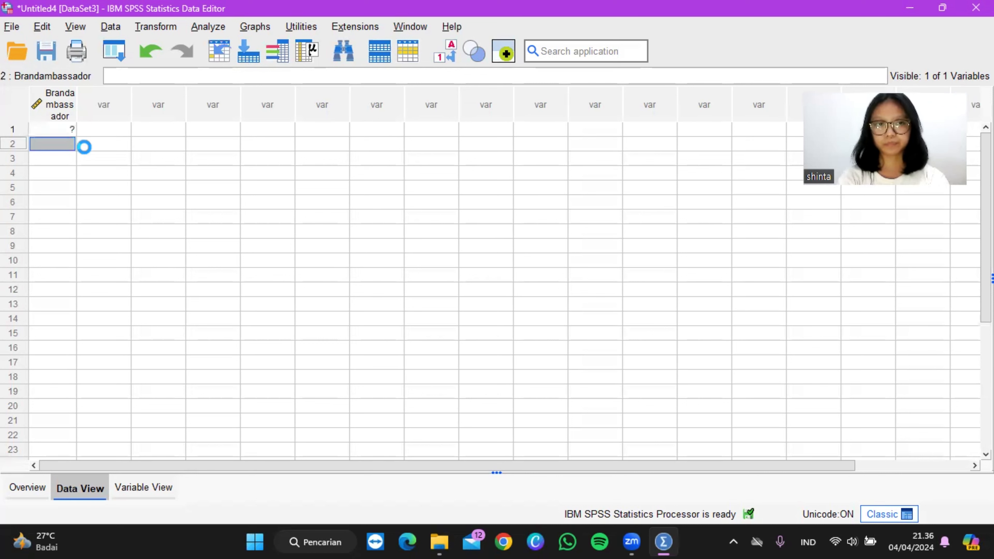
{"action": "type", "text": "1"}
{"action": "key", "text": "Return"}
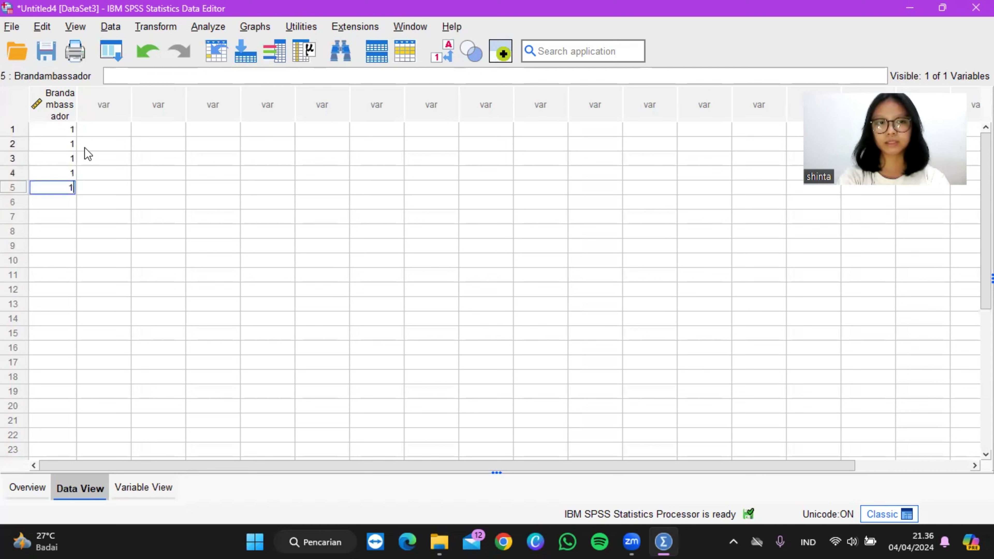
{"action": "type", "text": "1"}
{"action": "key", "text": "Return"}
{"action": "type", "text": "1"}
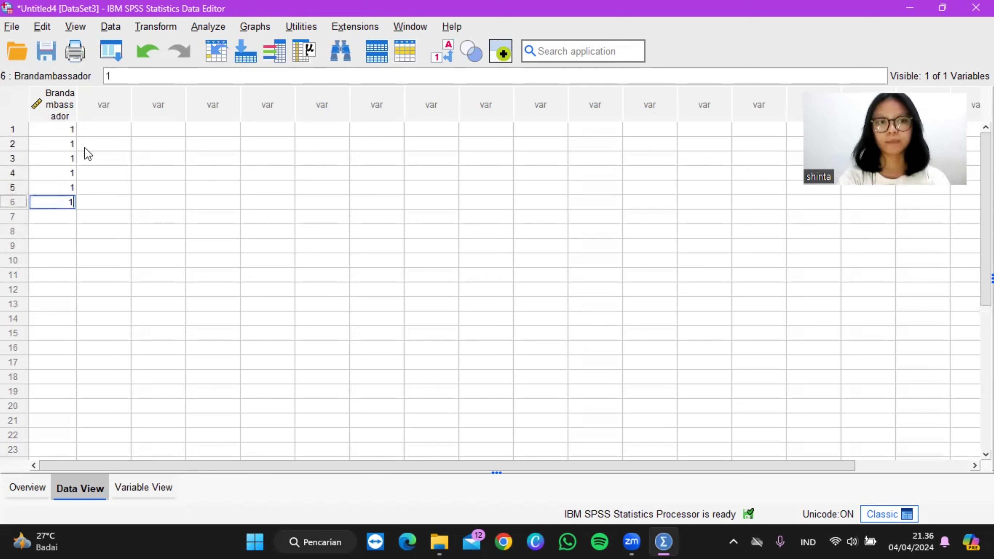
{"action": "key", "text": "Return"}
{"action": "type", "text": "1"}
{"action": "key", "text": "Return"}
{"action": "type", "text": "1"}
{"action": "key", "text": "Return"}
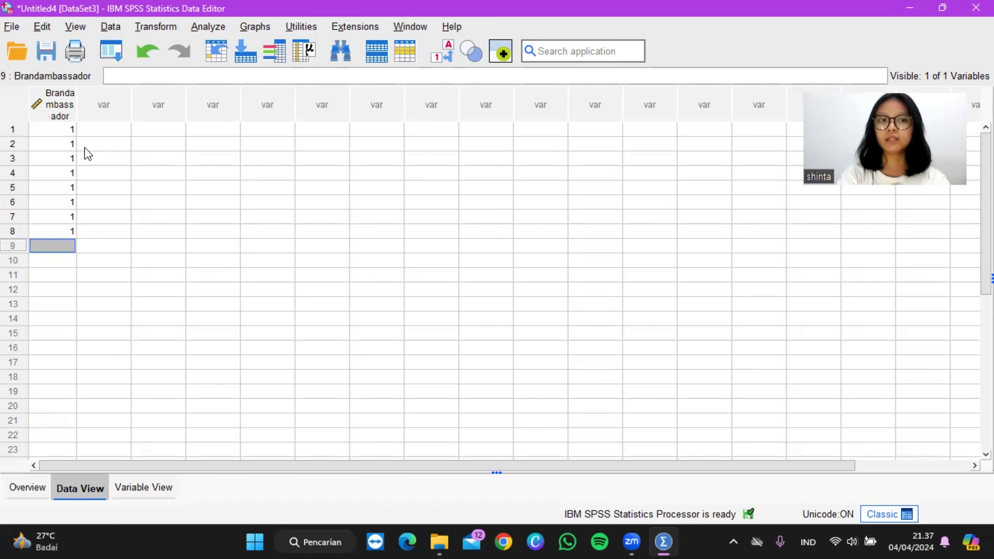
Step: Enter the value 2 for Brandambassador in cases 9 to 20 of the data sheet
{"action": "type", "text": "2"}
{"action": "key", "text": "Return"}
{"action": "type", "text": "2"}
{"action": "key", "text": "Return"}
{"action": "type", "text": "2"}
{"action": "key", "text": "Return"}
{"action": "type", "text": "2"}
{"action": "key", "text": "Return"}
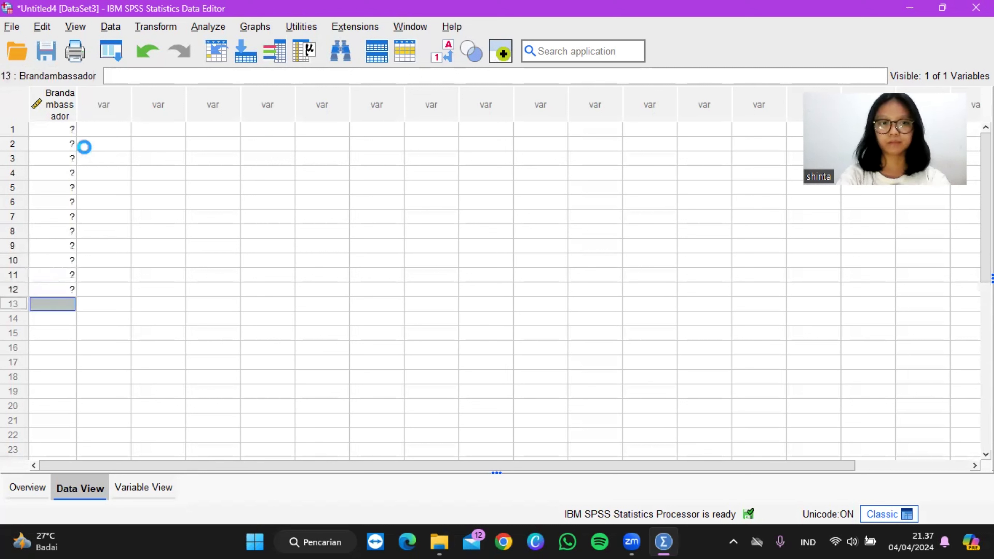
{"action": "type", "text": "2 2 2 2 2 "}
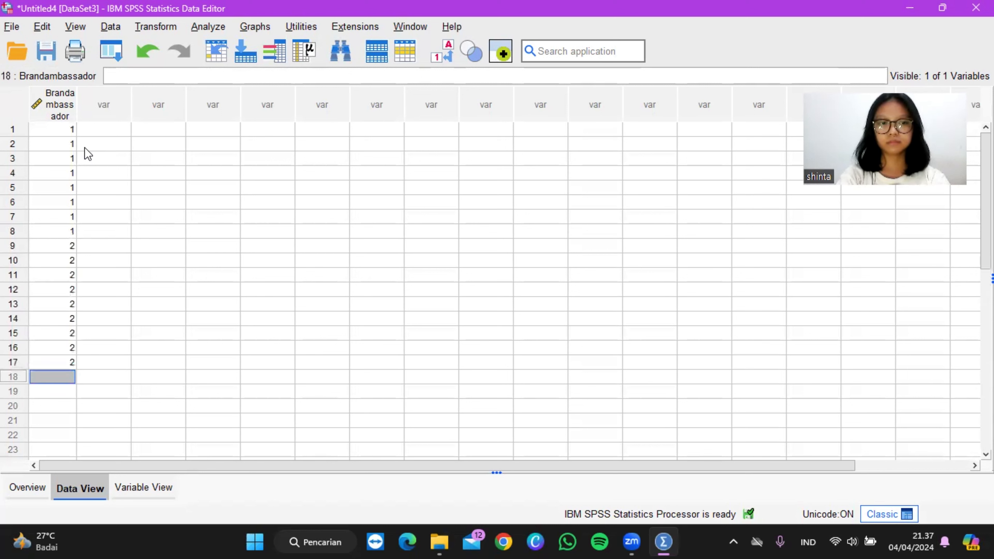
{"action": "type", "text": "2"}
{"action": "key", "text": "Return"}
{"action": "type", "text": "2"}
{"action": "key", "text": "Return"}
{"action": "type", "text": "2"}
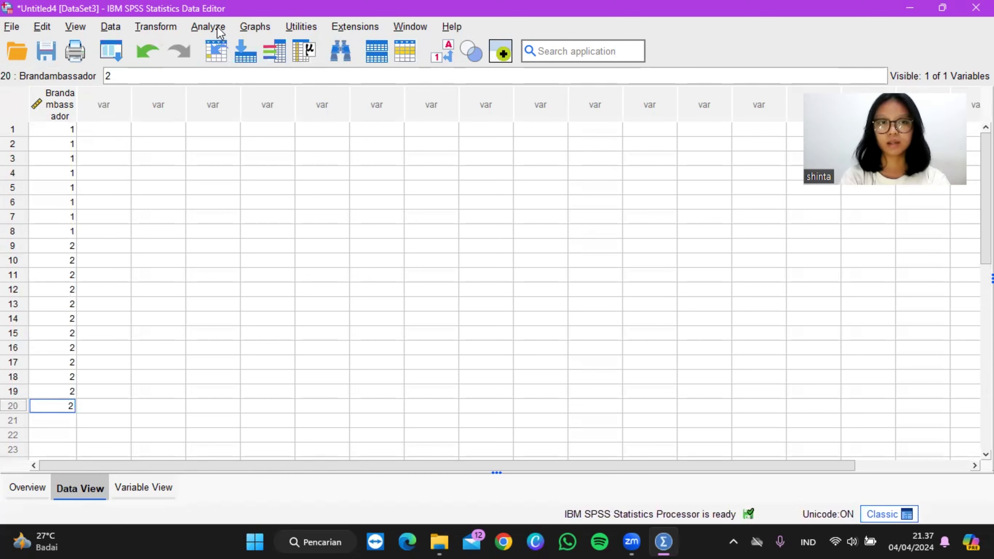
Step: Run a legacy nonparametric binomial test on Pengaruh Brand Ambassador with test proportion 0,50 and the dichotomy taken from the data, and review its table
{"action": "left_click", "coordinate": [208, 27]}
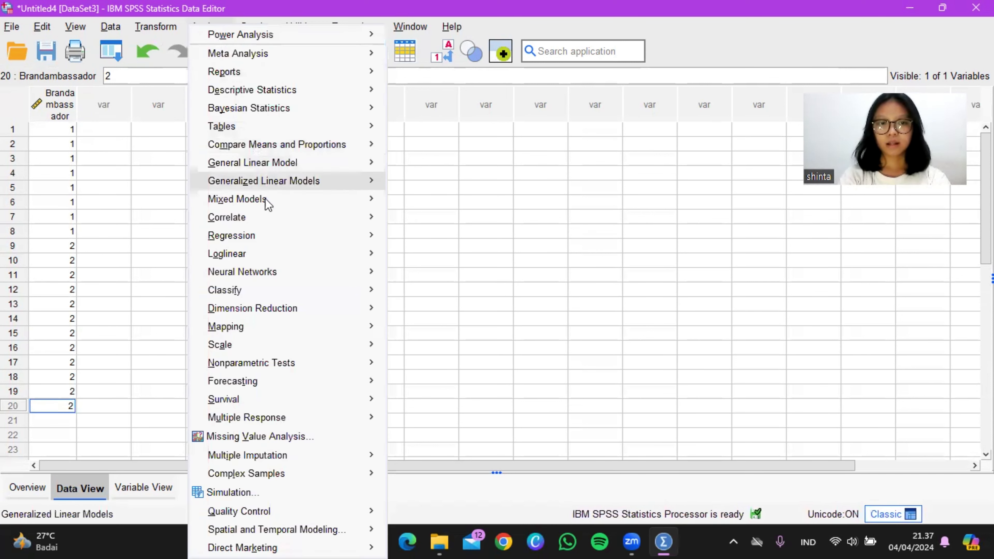
{"action": "mouse_move", "coordinate": [286, 350]}
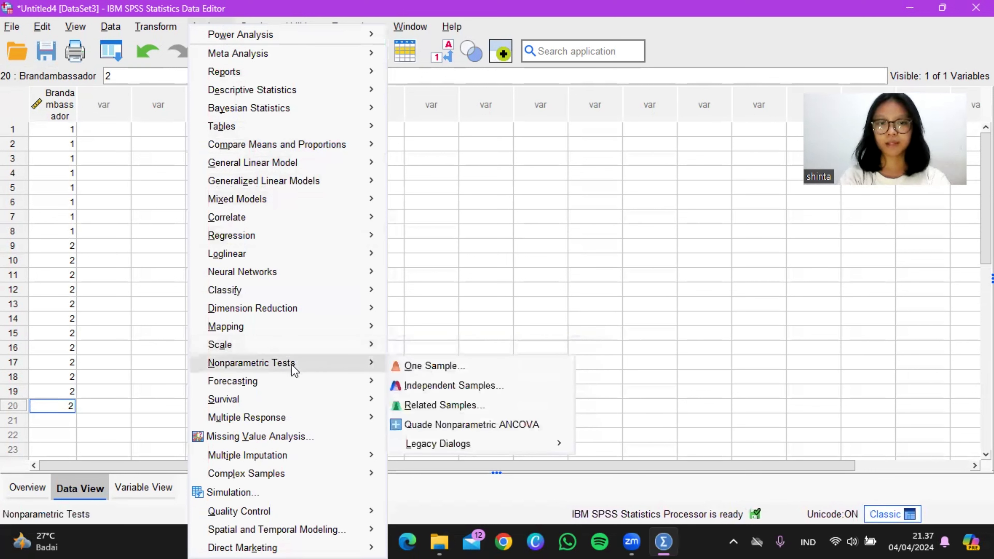
{"action": "mouse_move", "coordinate": [368, 381]}
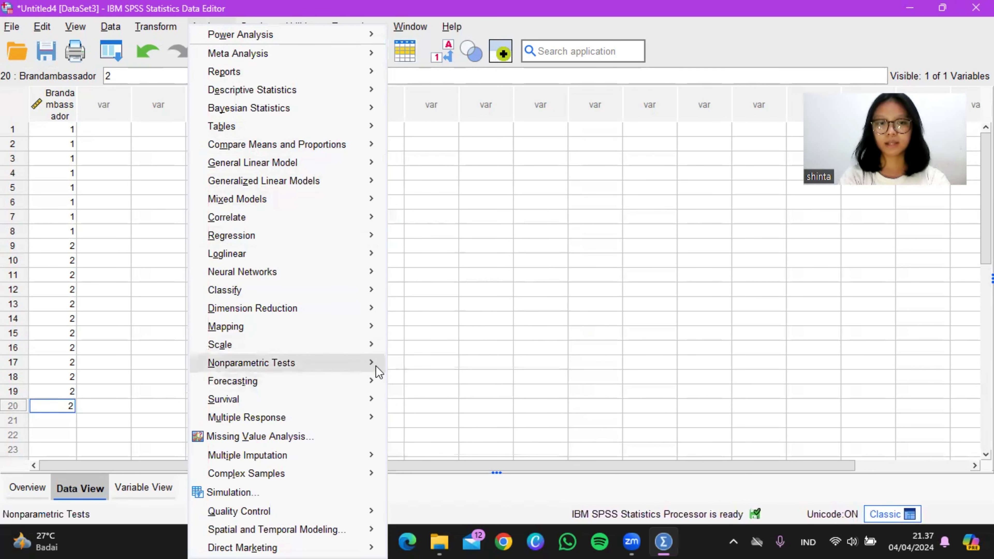
{"action": "mouse_move", "coordinate": [378, 364]}
{"action": "mouse_move", "coordinate": [443, 446]}
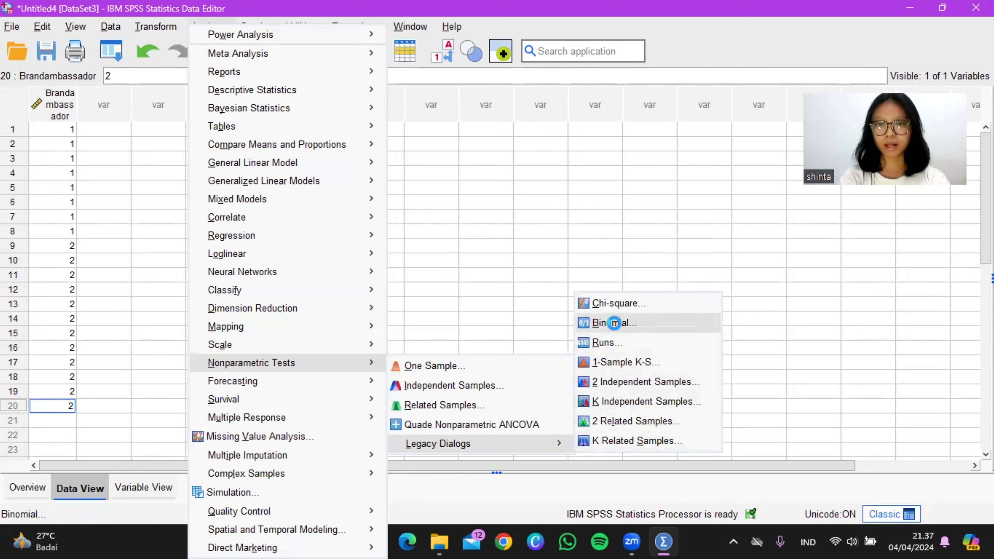
{"action": "left_click", "coordinate": [618, 330]}
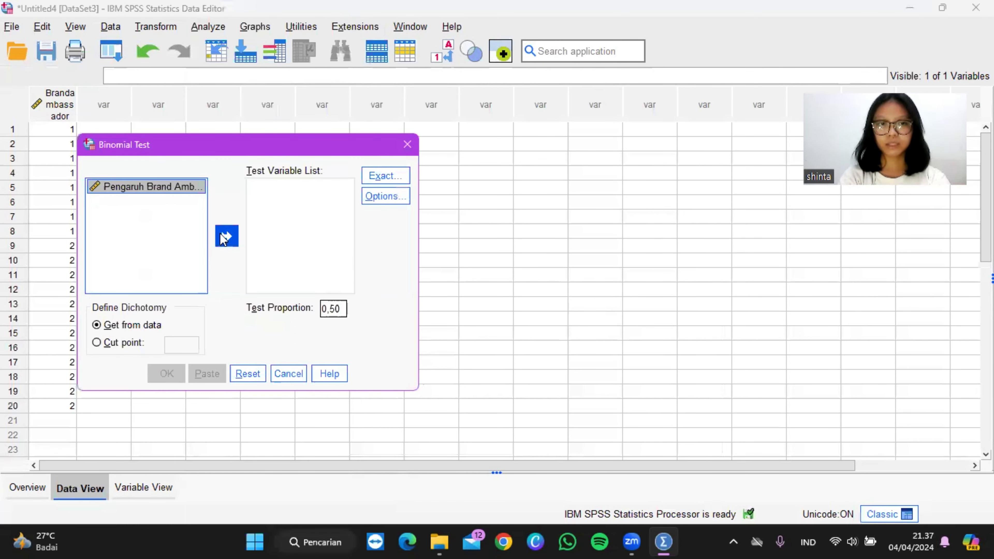
{"action": "left_click", "coordinate": [225, 234]}
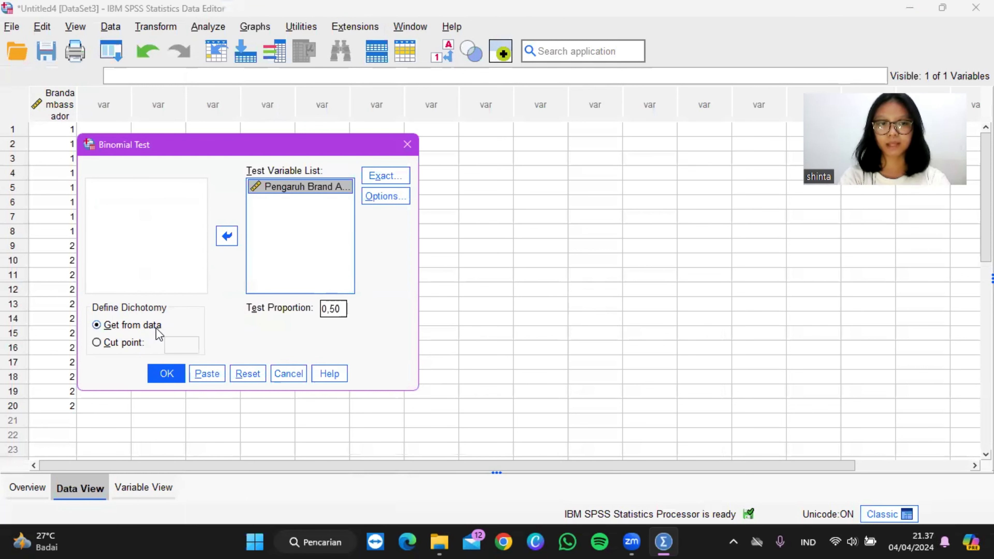
{"action": "left_click", "coordinate": [167, 373]}
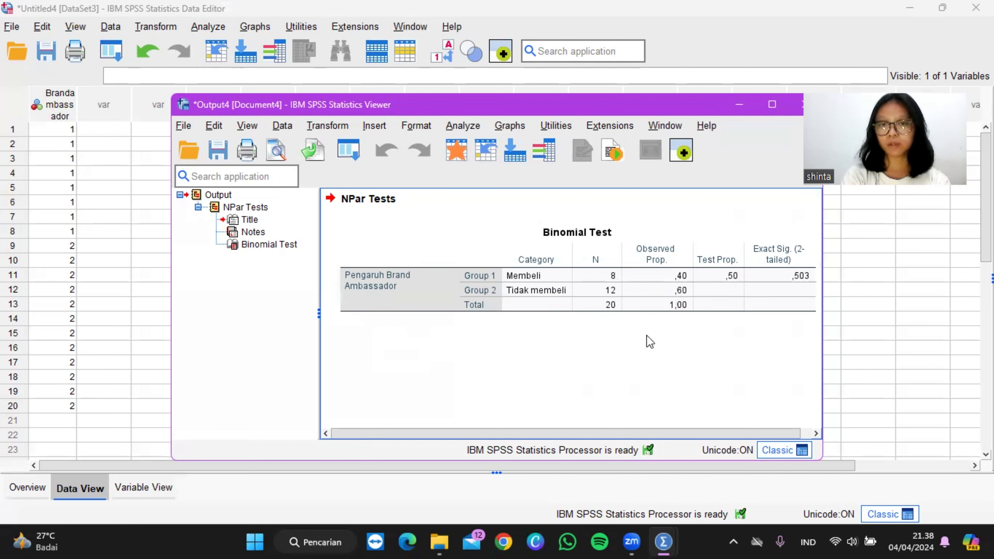
{"action": "left_click", "coordinate": [683, 315]}
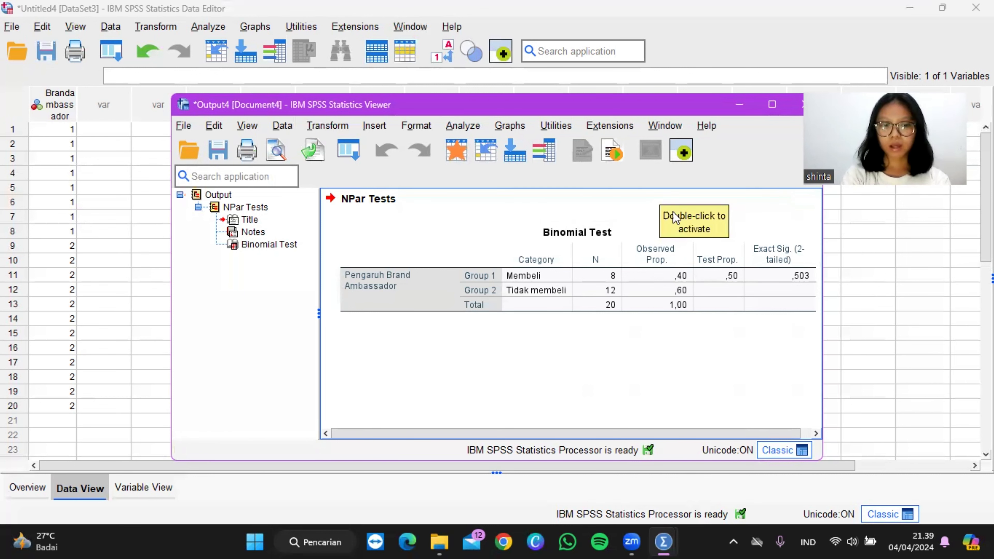
{"action": "left_click", "coordinate": [672, 243]}
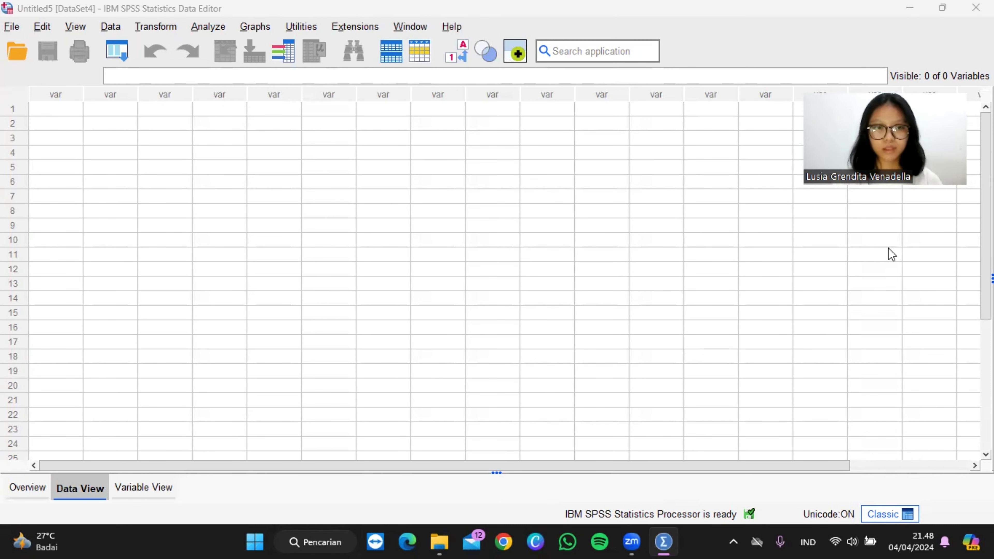
Step: Define a numeric variable named Mediasosial in the first row of the new empty dataset and set its decimals to 0
{"action": "left_click", "coordinate": [144, 486]}
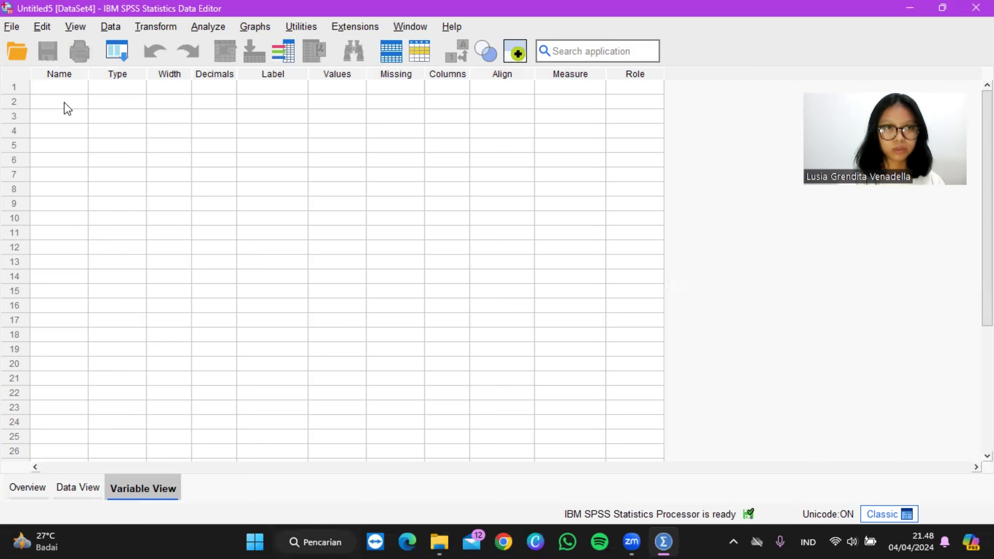
{"action": "left_click", "coordinate": [69, 89]}
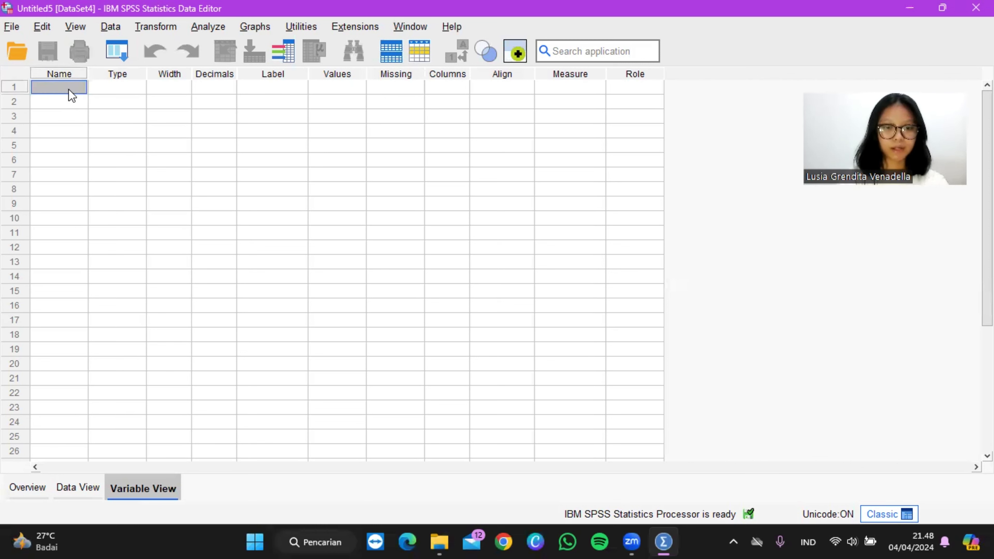
{"action": "key", "text": "Caps_Lock"}
{"action": "type", "text": "M"}
{"action": "key", "text": "Caps_Lock"}
{"action": "type", "text": "ediaso"}
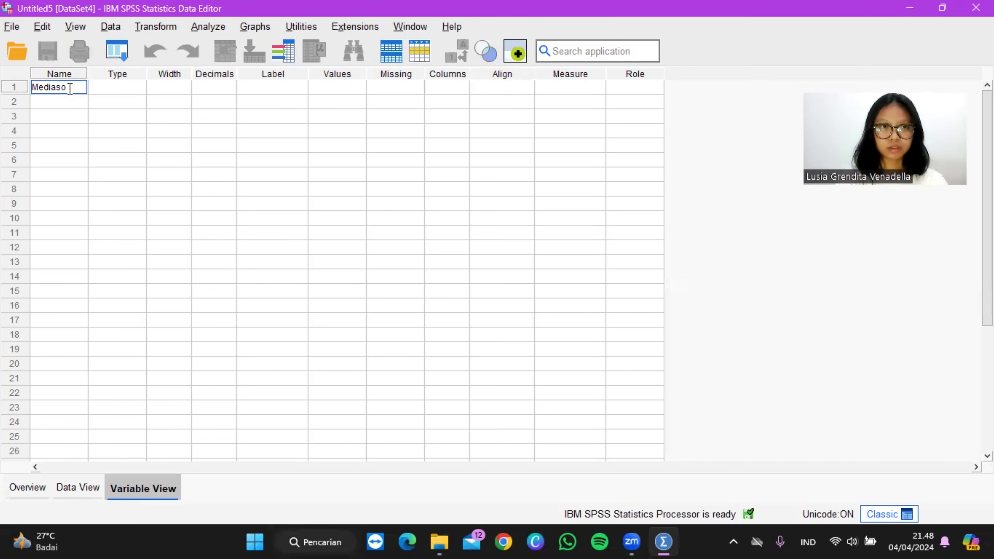
{"action": "type", "text": "sial"}
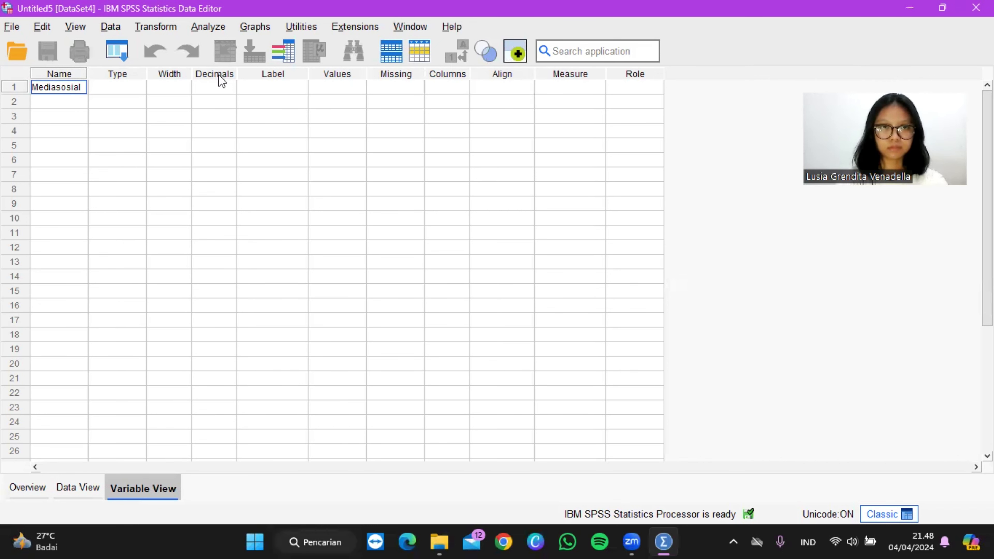
{"action": "key", "text": "Tab"}
{"action": "left_click", "coordinate": [227, 88]}
{"action": "left_click", "coordinate": [228, 89]}
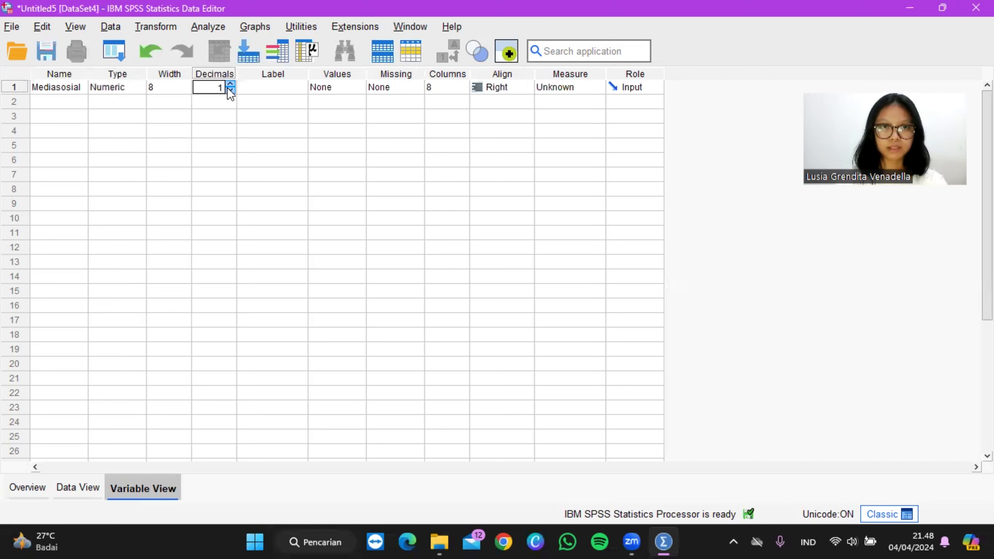
{"action": "left_click", "coordinate": [230, 90]}
Step: Set the label of the Mediasosial variable to "Media Sosial yang Paling Sering di Gunakan"
{"action": "left_click", "coordinate": [271, 88]}
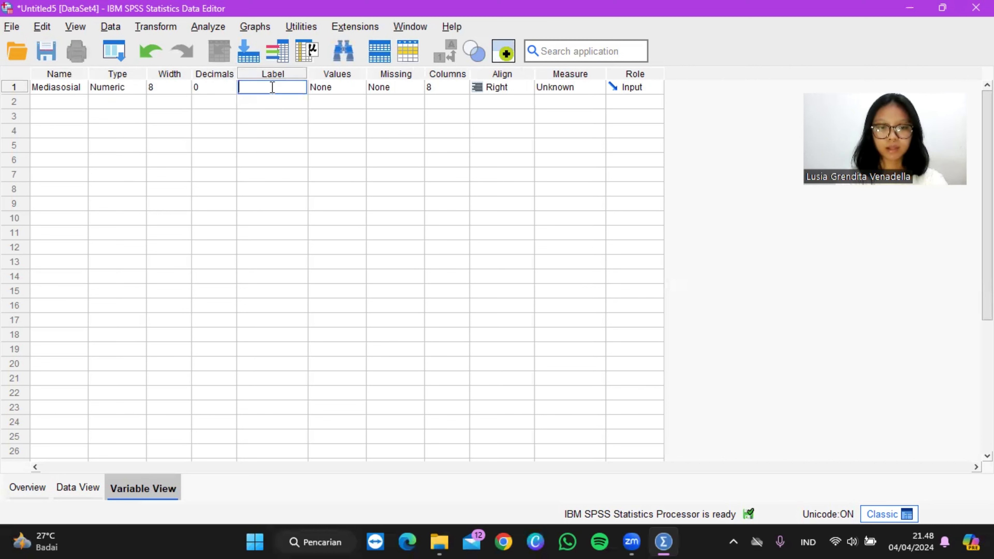
{"action": "key", "text": "Caps_Lock"}
{"action": "type", "text": "M"}
{"action": "key", "text": "Caps_Lock"}
{"action": "type", "text": "edia"}
{"action": "key", "text": "Caps_Lock"}
{"action": "type", "text": "S"}
{"action": "key", "text": "Caps_Lock"}
{"action": "type", "text": "osi"}
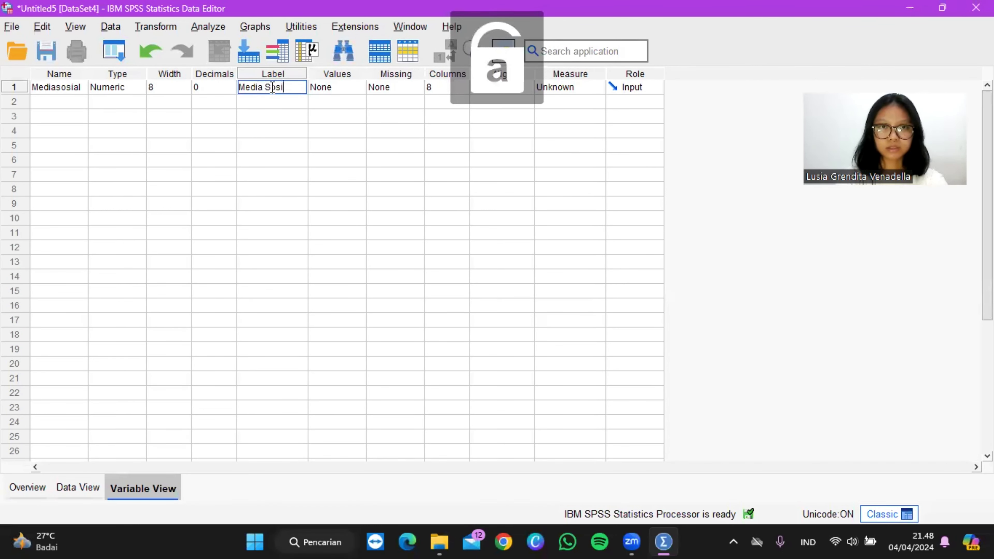
{"action": "type", "text": "al yang"}
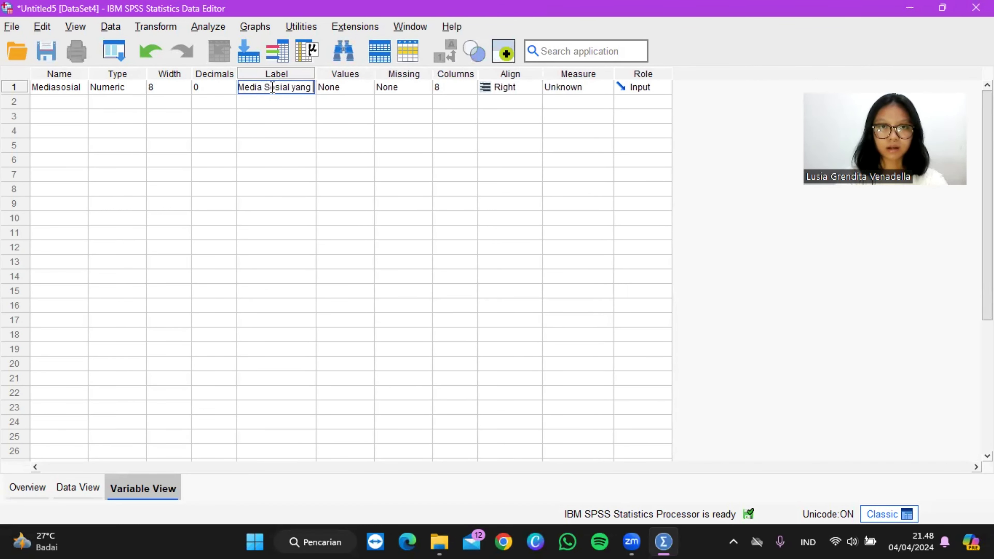
{"action": "key", "text": "Caps_Lock"}
{"action": "type", "text": "P"}
{"action": "key", "text": "Caps_Lock"}
{"action": "type", "text": "aling"}
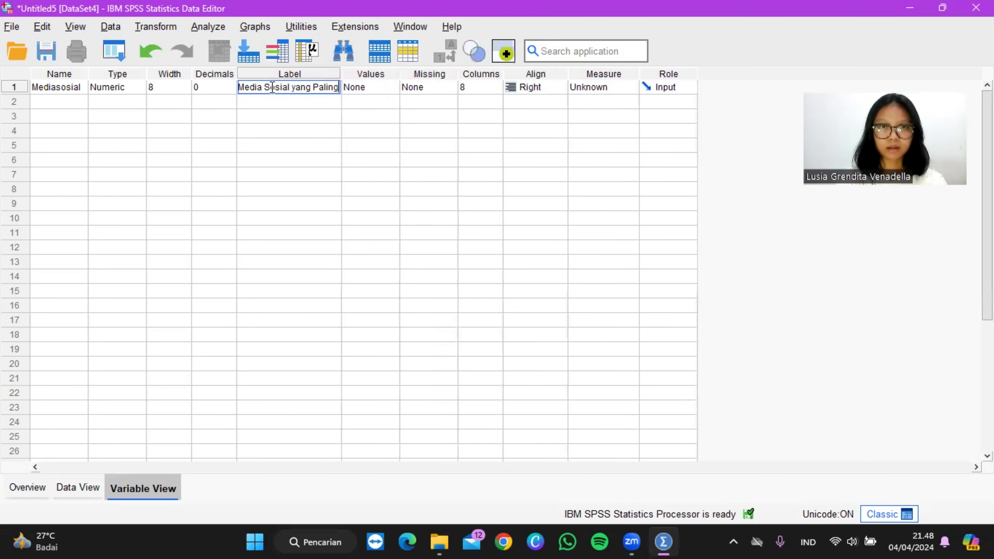
{"action": "key", "text": "Caps_Lock"}
{"action": "type", "text": "S"}
{"action": "key", "text": "Caps_Lock"}
{"action": "type", "text": "ering"}
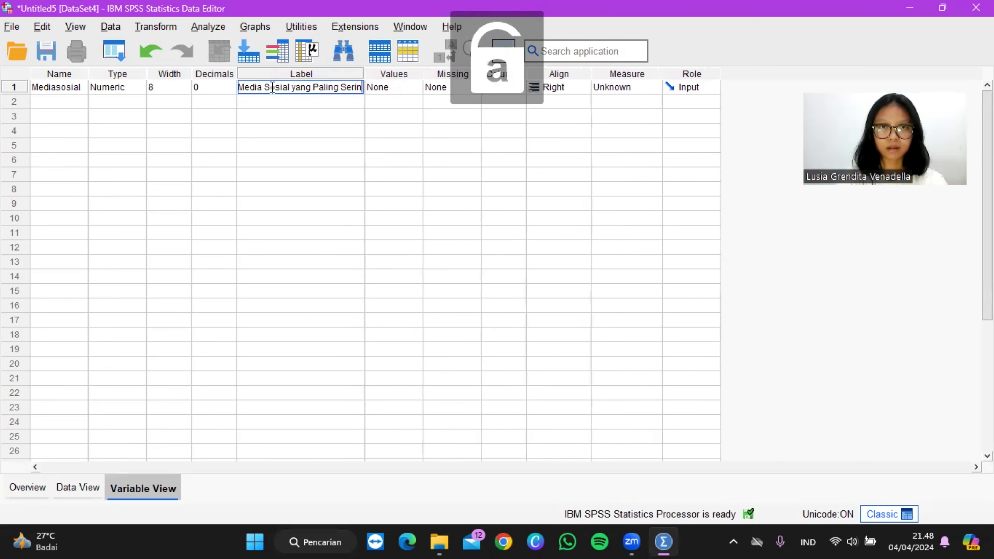
{"action": "key", "text": "Caps_Lock"}
{"action": "key", "text": "Caps_Lock"}
{"action": "type", "text": "di"}
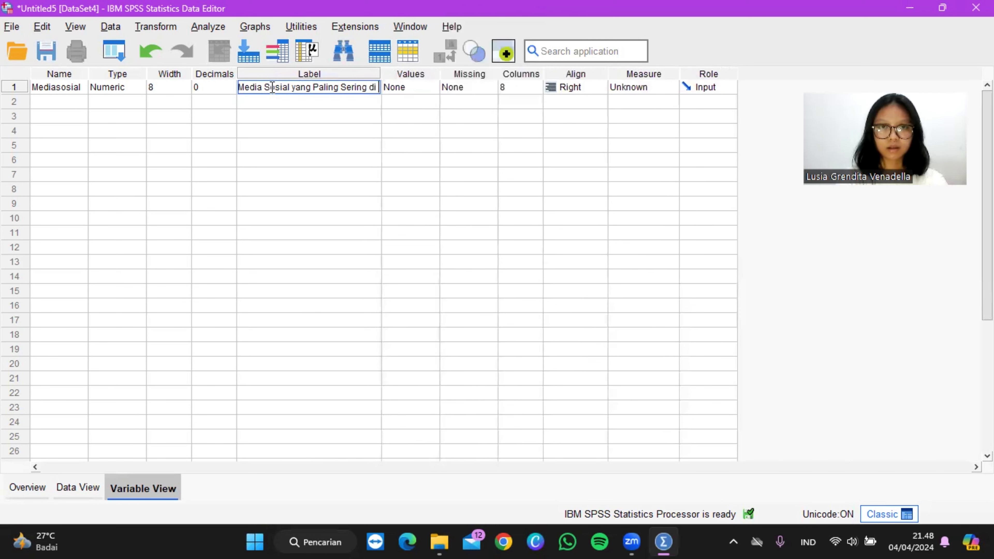
{"action": "key", "text": "Caps_Lock"}
{"action": "type", "text": "G"}
{"action": "key", "text": "Caps_Lock"}
{"action": "type", "text": "unakan"}
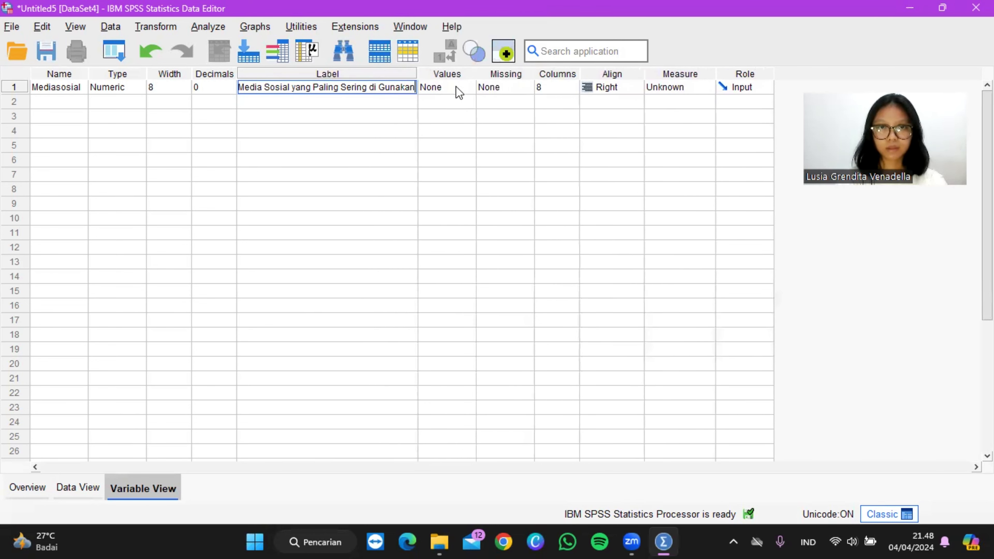
Step: Start the value labels for Mediasosial by assigning the label Instagram to value 1
{"action": "left_click", "coordinate": [457, 87]}
{"action": "left_click", "coordinate": [469, 89]}
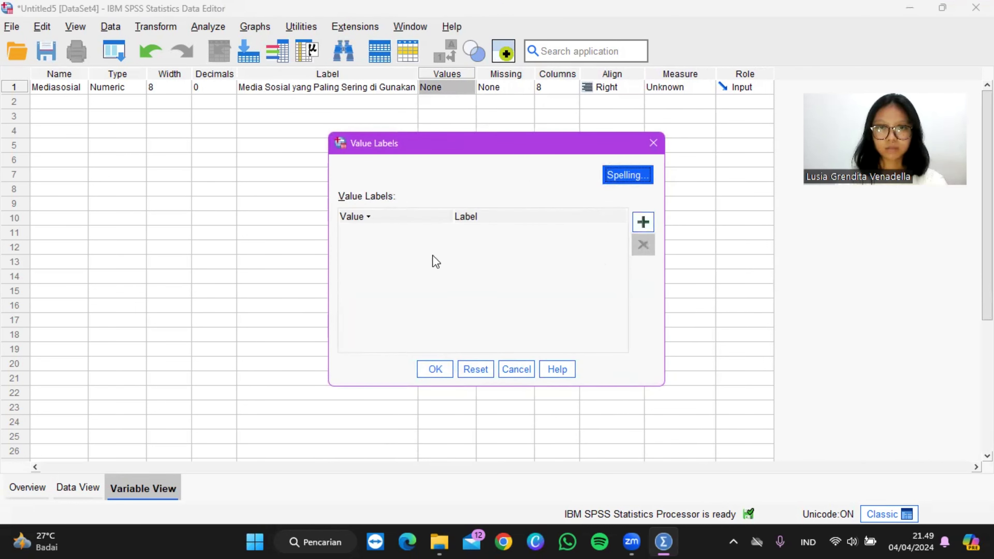
{"action": "left_click", "coordinate": [653, 223]}
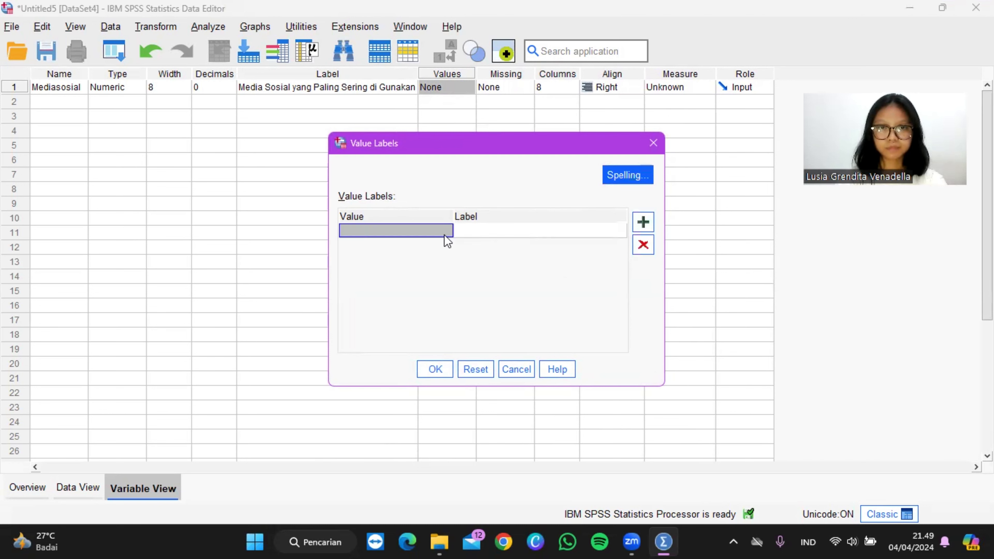
{"action": "type", "text": "1"}
{"action": "key", "text": "Tab"}
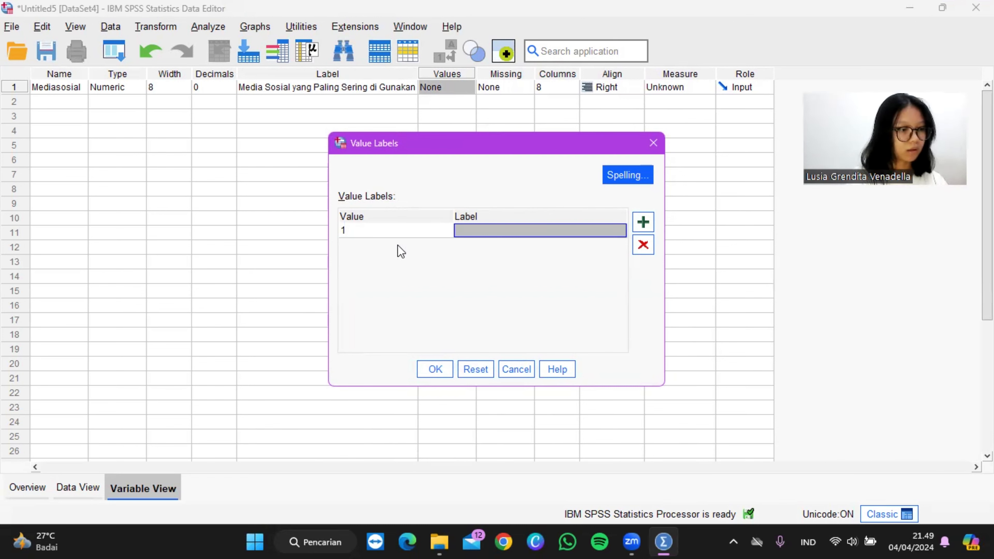
{"action": "key", "text": "Caps_Lock"}
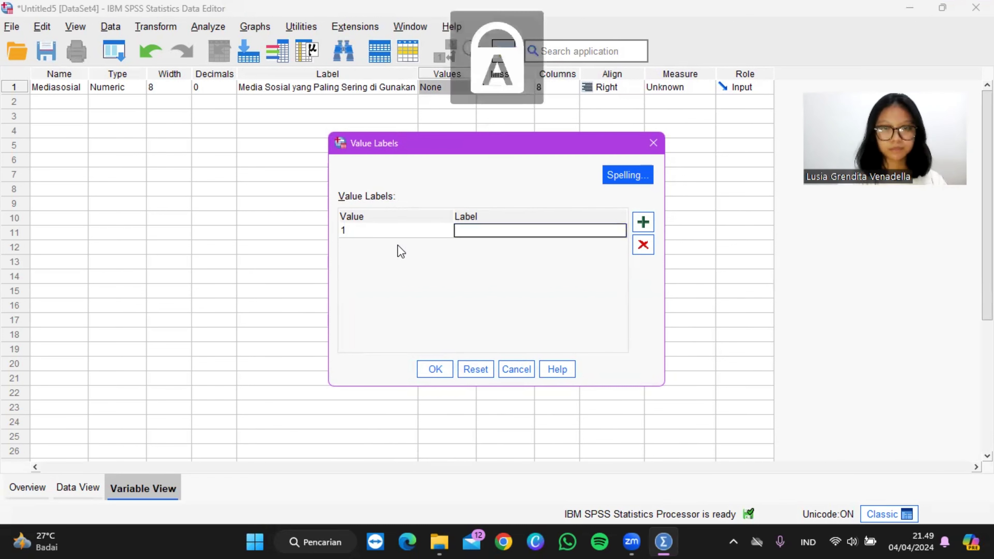
{"action": "key", "text": "Caps_Lock"}
{"action": "type", "text": "Ins"}
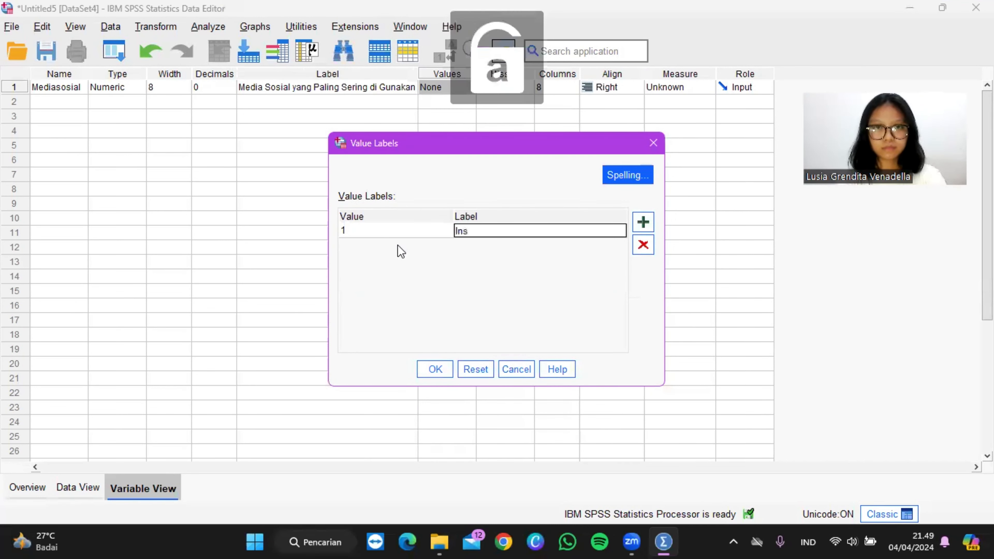
{"action": "type", "text": "tagra"}
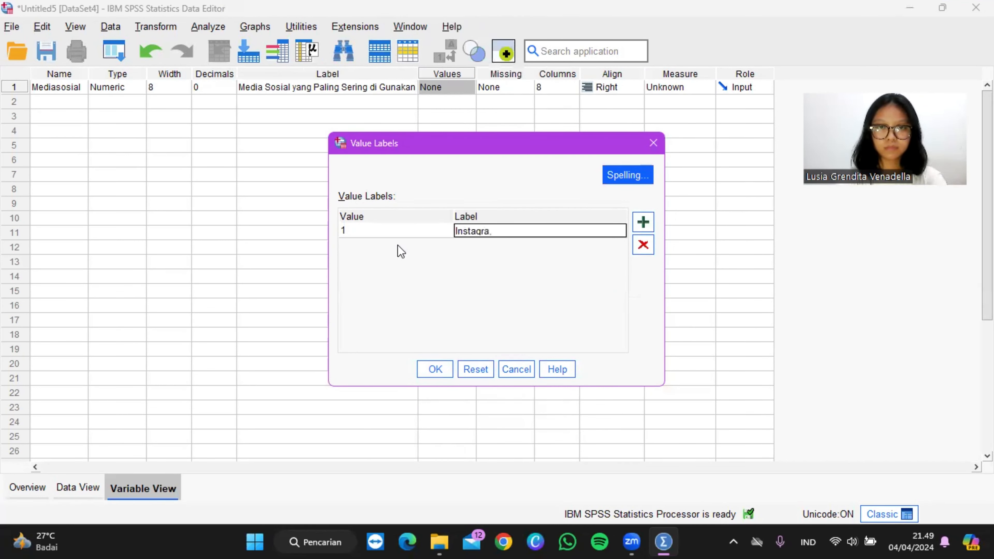
{"action": "type", "text": "m"}
{"action": "key", "text": "Return"}
Step: Add the value label Tiktok for value 2 of Mediasosial
{"action": "type", "text": "2"}
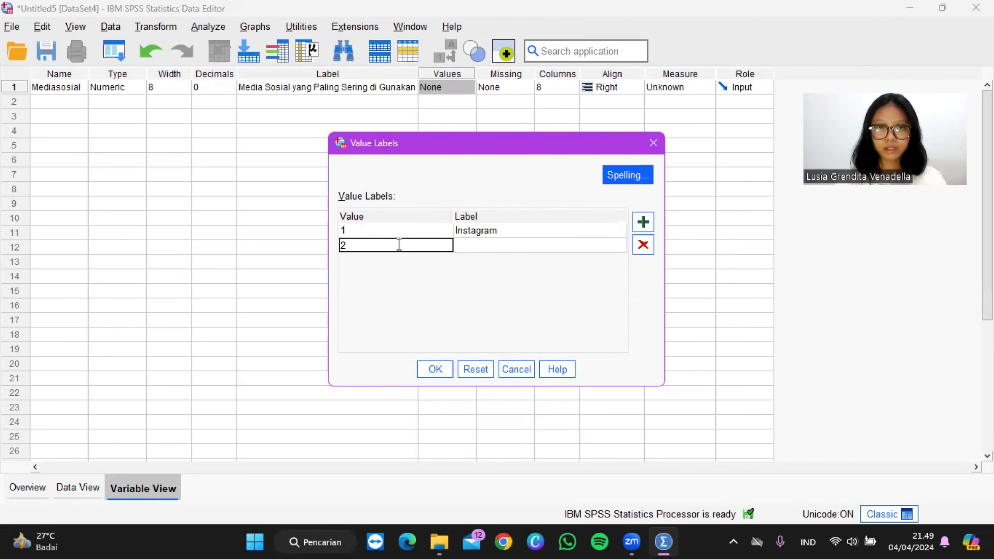
{"action": "key", "text": "Tab"}
{"action": "key", "text": "Caps_Lock"}
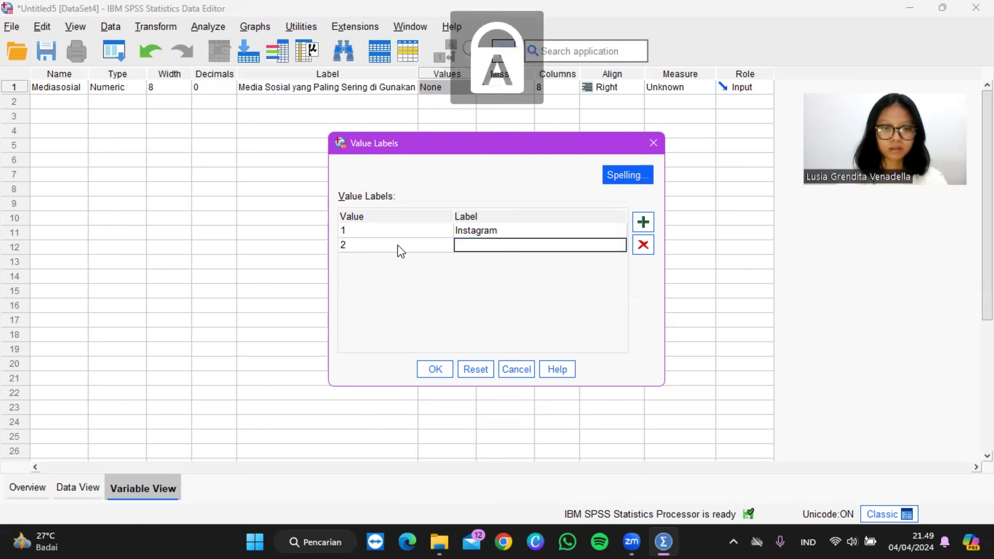
{"action": "type", "text": "T"}
{"action": "key", "text": "Caps_Lock"}
{"action": "type", "text": "iktok"}
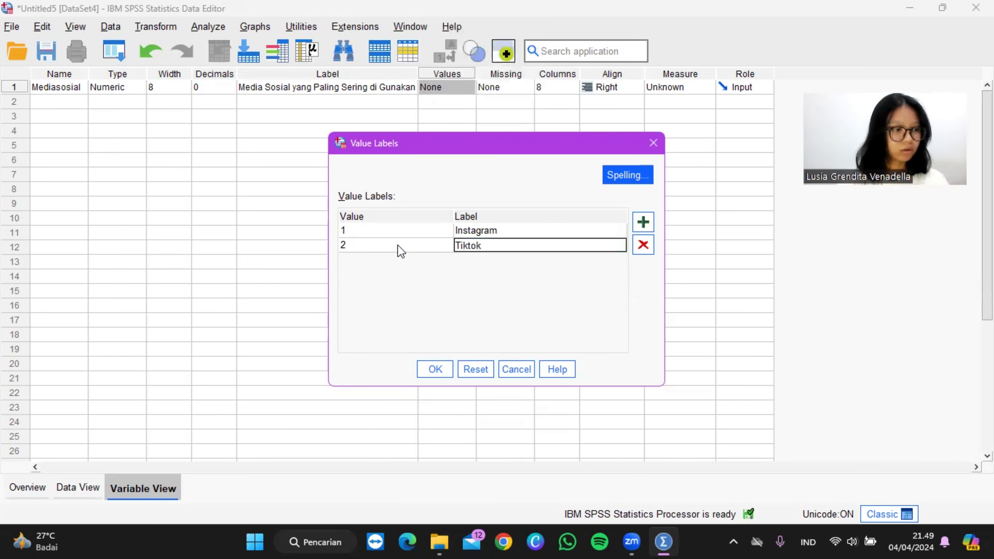
{"action": "key", "text": "Tab"}
Step: Add the value label Twitter for value 3 and apply the set of Mediasosial value labels
{"action": "type", "text": "3"}
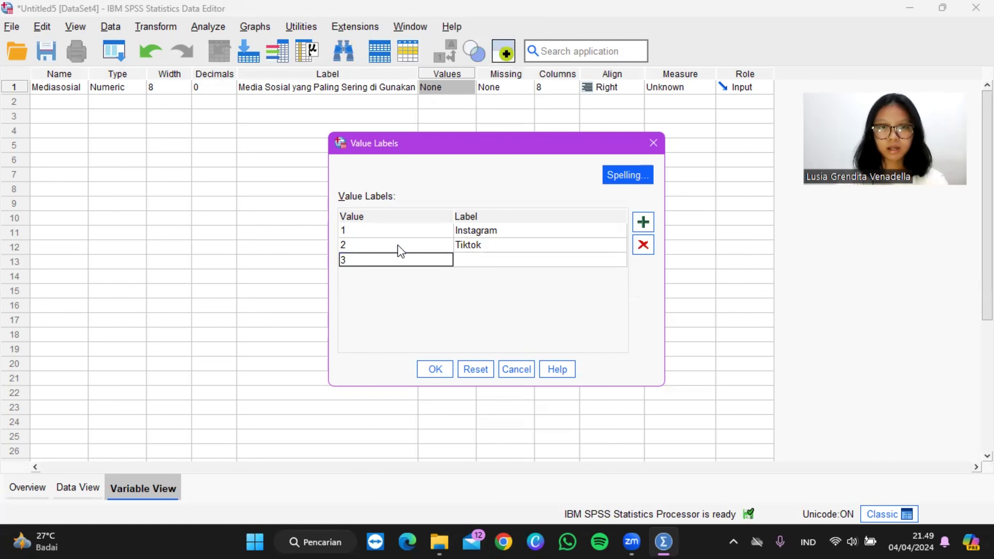
{"action": "key", "text": "Tab"}
{"action": "key", "text": "Caps_Lock"}
{"action": "type", "text": "T"}
{"action": "key", "text": "Caps_Lock"}
{"action": "type", "text": "witter"}
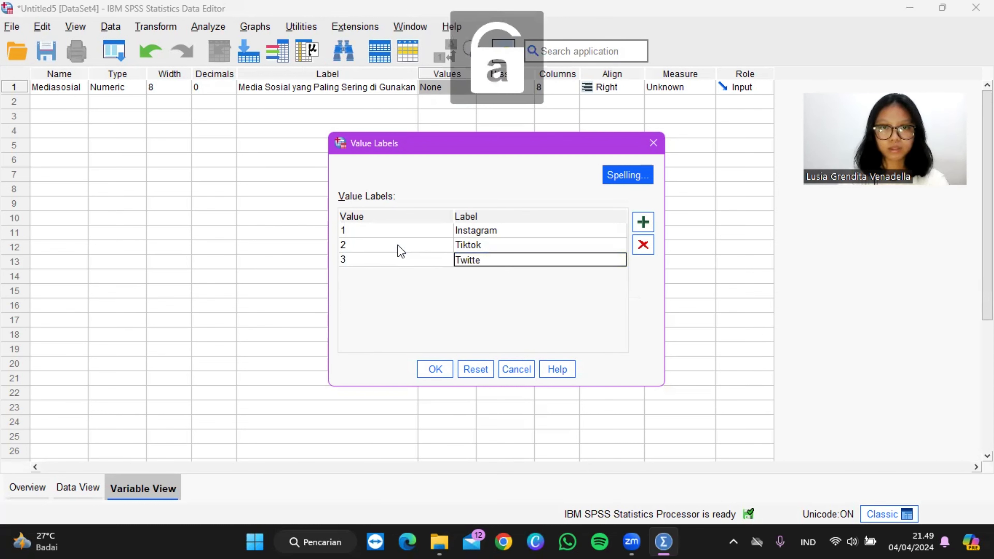
{"action": "left_click", "coordinate": [434, 369]}
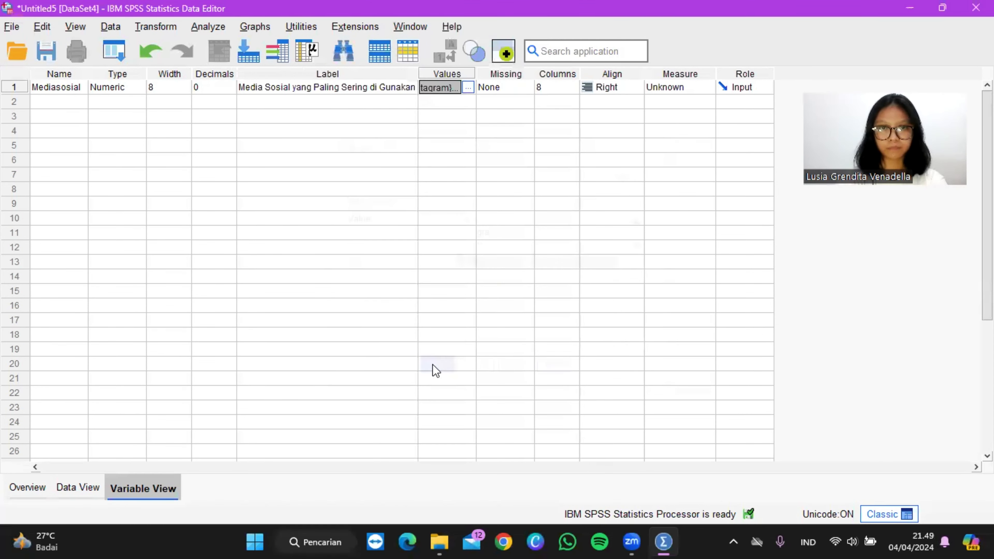
Step: Define a second numeric variable named Jumlah below Mediasosial and set its decimals to 0
{"action": "left_click", "coordinate": [53, 98]}
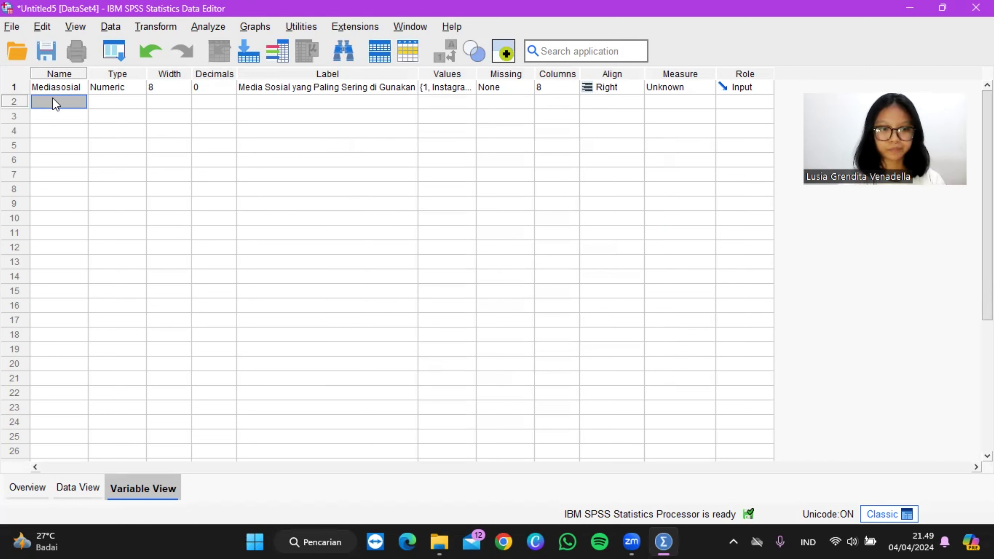
{"action": "left_click", "coordinate": [53, 100]}
{"action": "key", "text": "Caps_Lock"}
{"action": "type", "text": "J"}
{"action": "key", "text": "Caps_Lock"}
{"action": "type", "text": "u"}
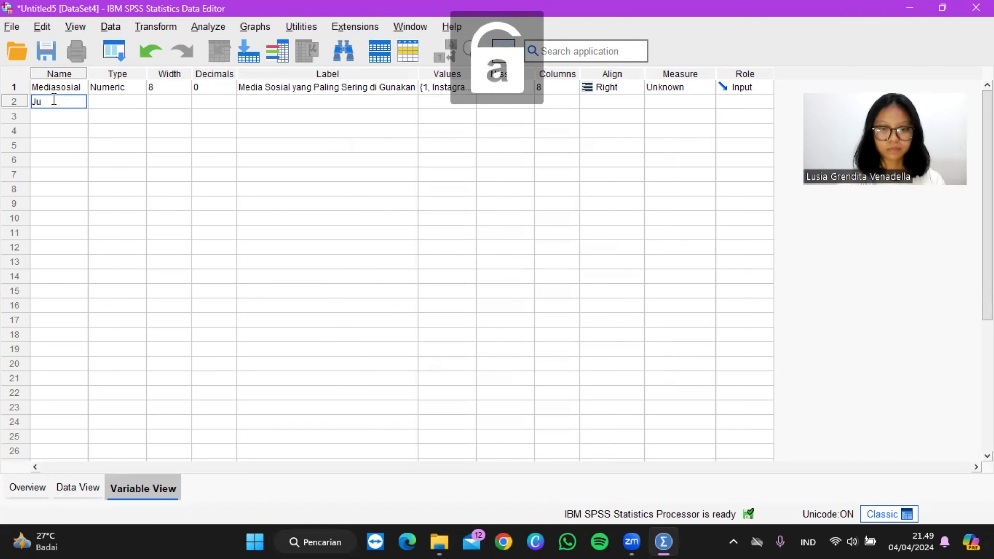
{"action": "type", "text": "mlah"}
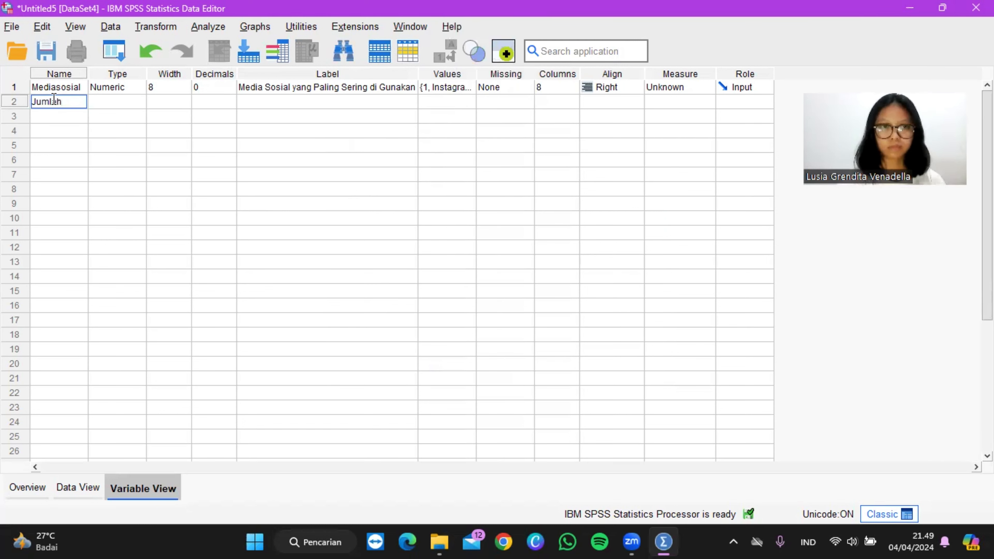
{"action": "key", "text": "Tab"}
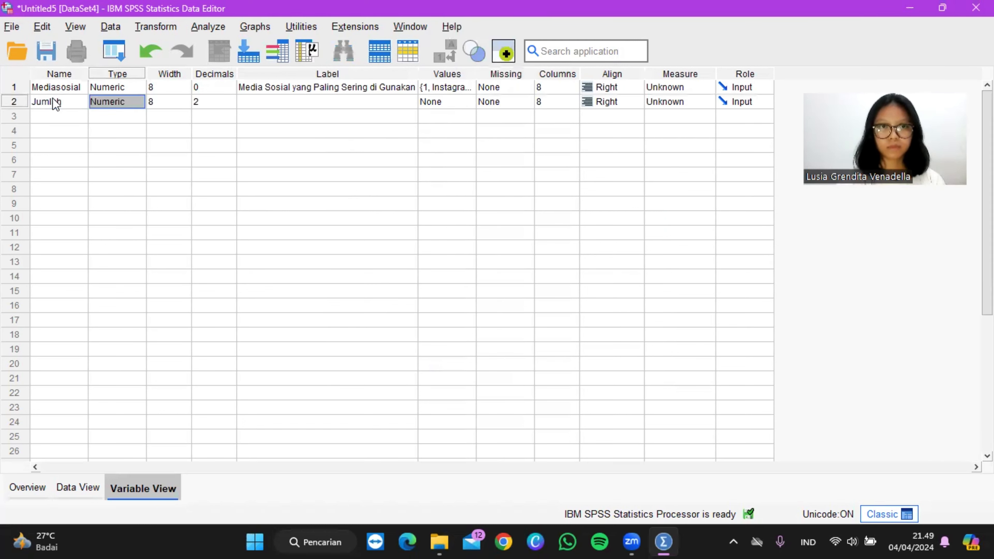
{"action": "left_click", "coordinate": [210, 100]}
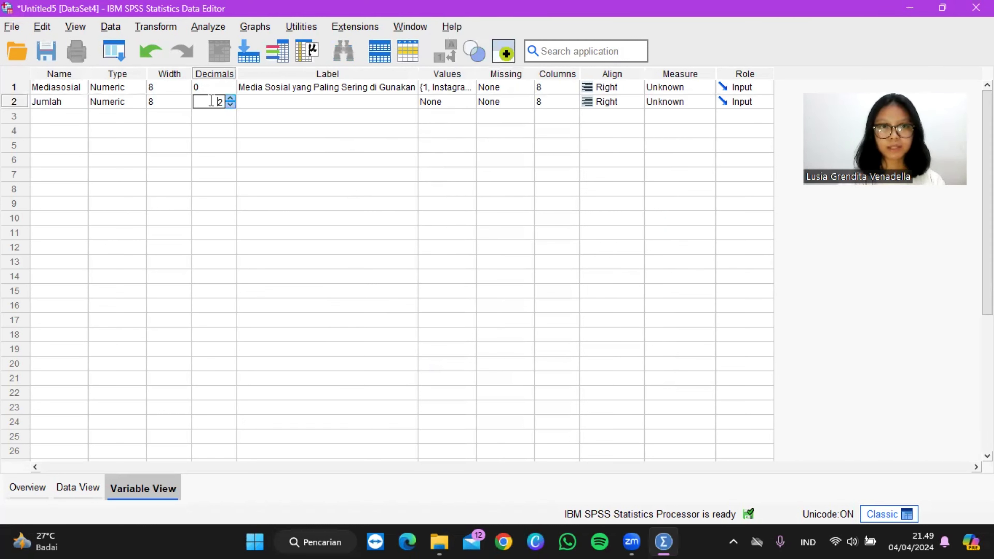
{"action": "left_click", "coordinate": [230, 104]}
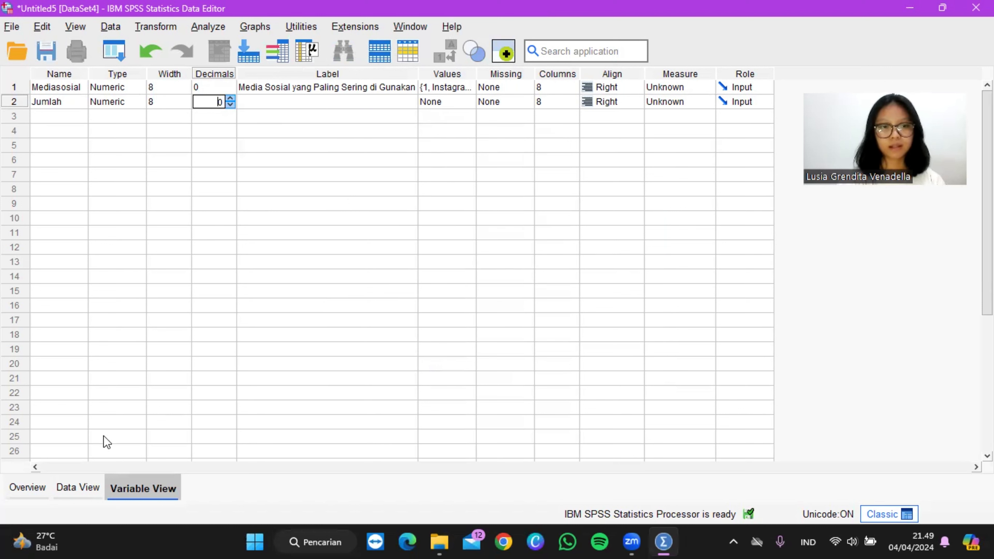
Step: Enter the codes 1, 2 and 3 for Mediasosial in cases 1 to 3 of the data sheet
{"action": "left_click", "coordinate": [79, 489]}
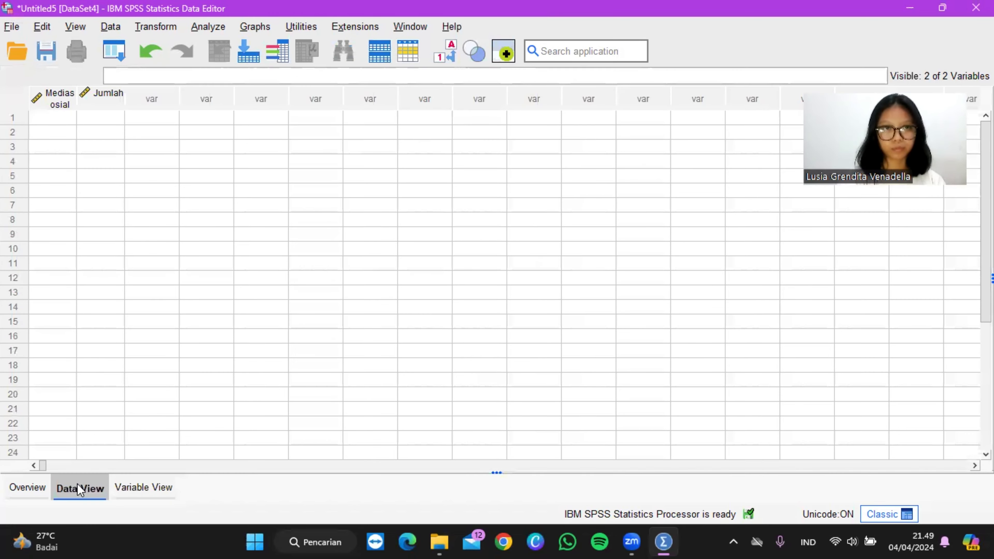
{"action": "left_click", "coordinate": [48, 124]}
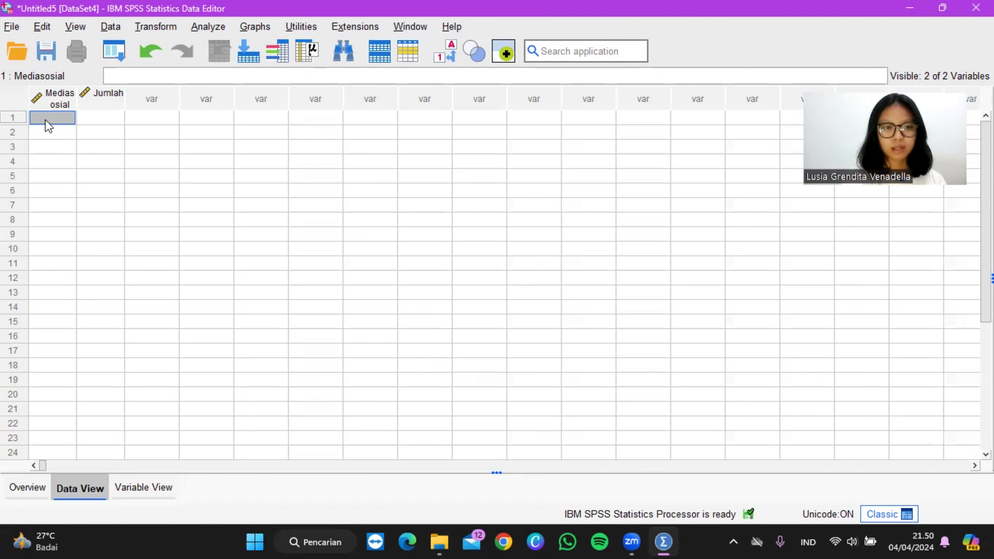
{"action": "type", "text": "1"}
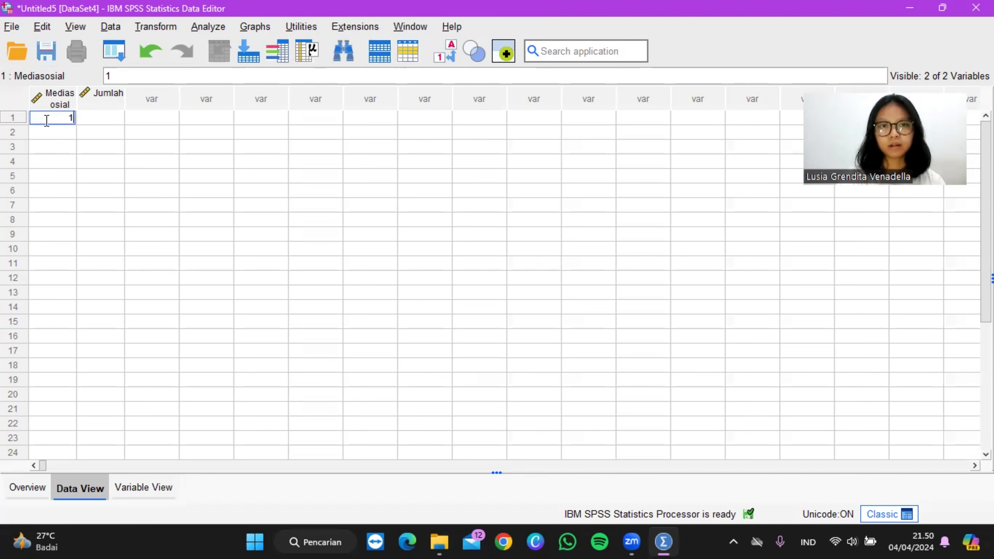
{"action": "key", "text": "Return"}
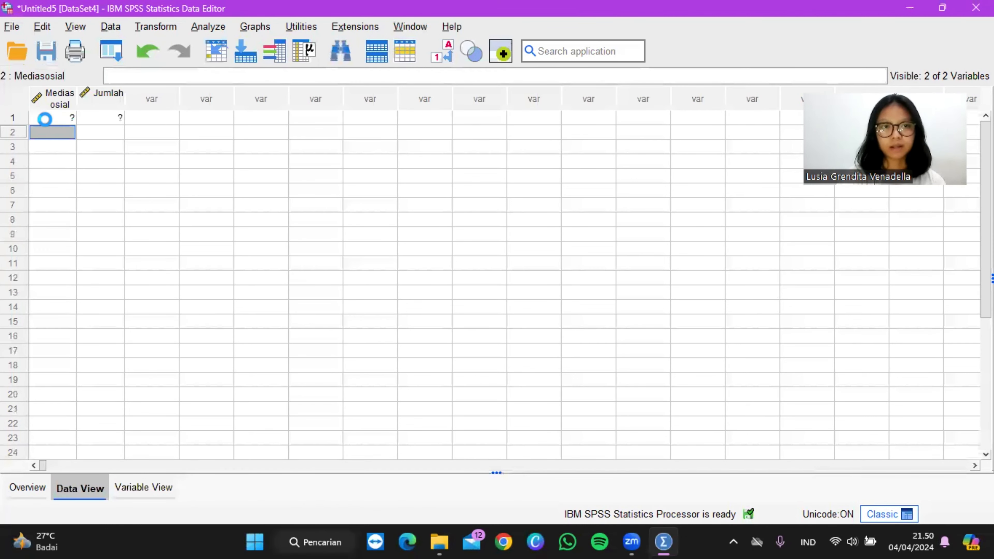
{"action": "type", "text": "2"}
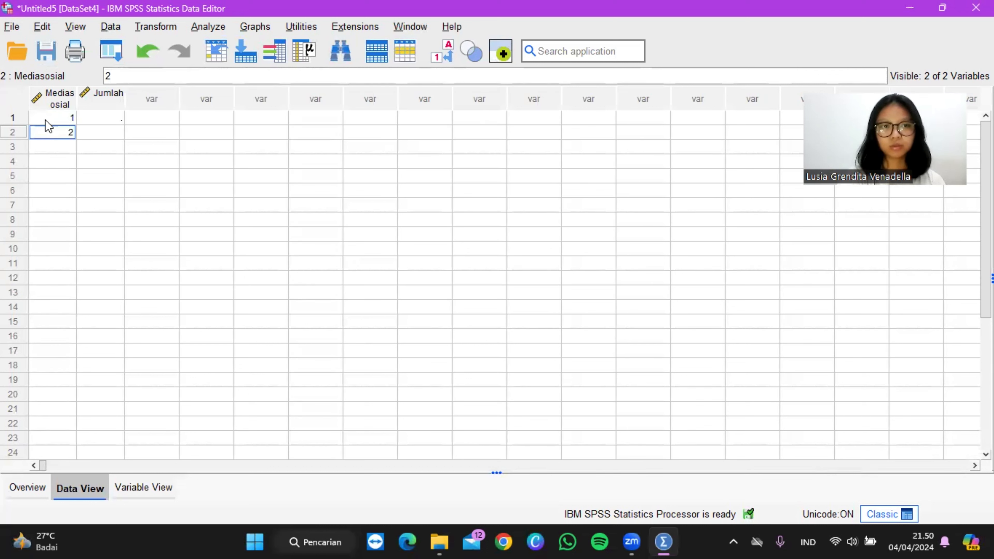
{"action": "key", "text": "Return"}
{"action": "type", "text": "3"}
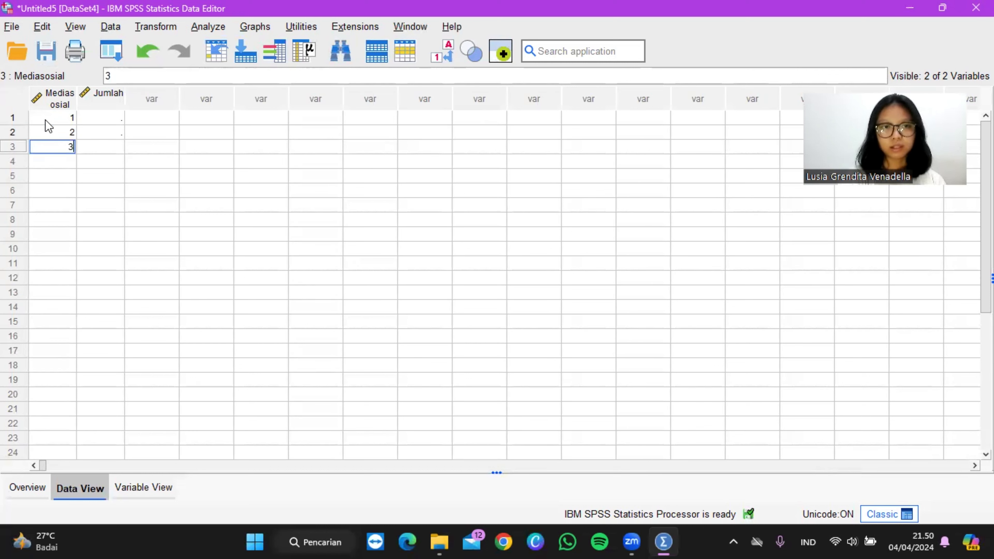
{"action": "key", "text": "Page_Down"}
{"action": "scroll", "coordinate": [48, 126], "scroll_direction": "up", "scroll_amount": 1}
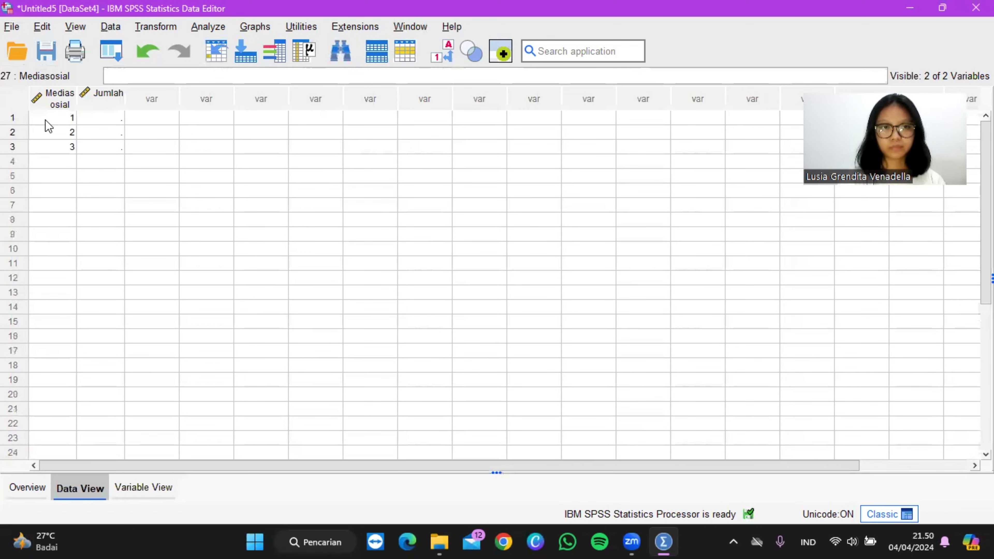
Step: Enter 23 for Jumlah in case 1
{"action": "left_click", "coordinate": [106, 120]}
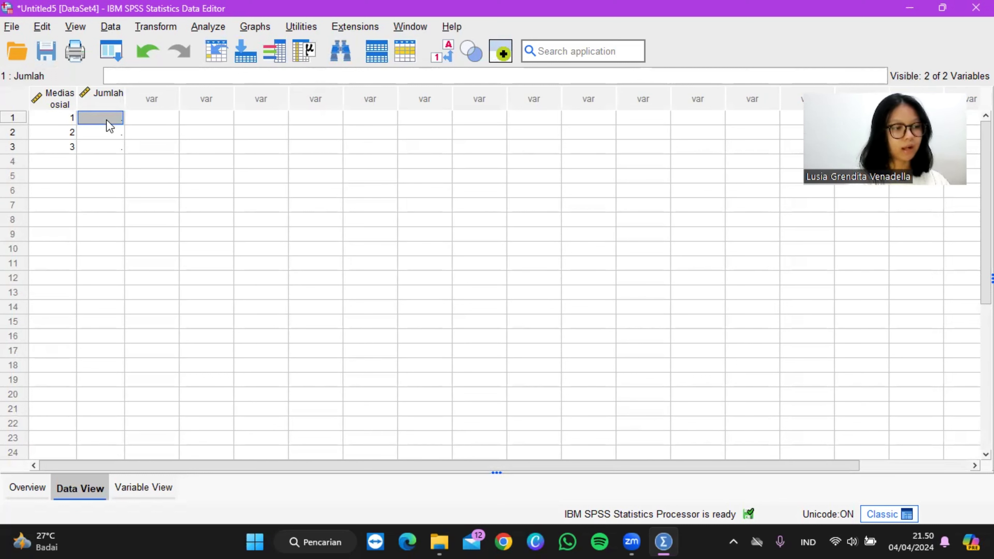
{"action": "type", "text": "23"}
{"action": "key", "text": "Return"}
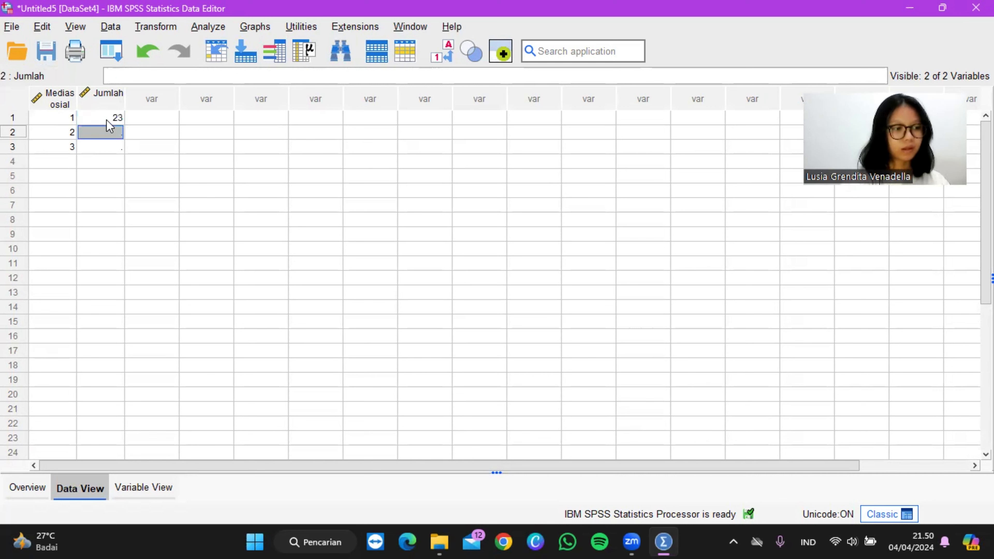
{"action": "type", "text": "15"}
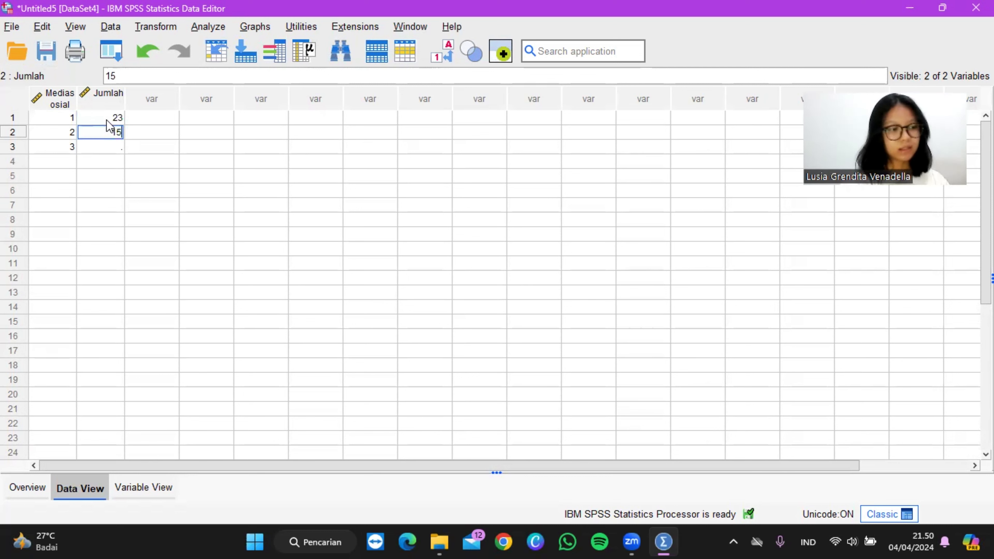
{"action": "key", "text": "Return"}
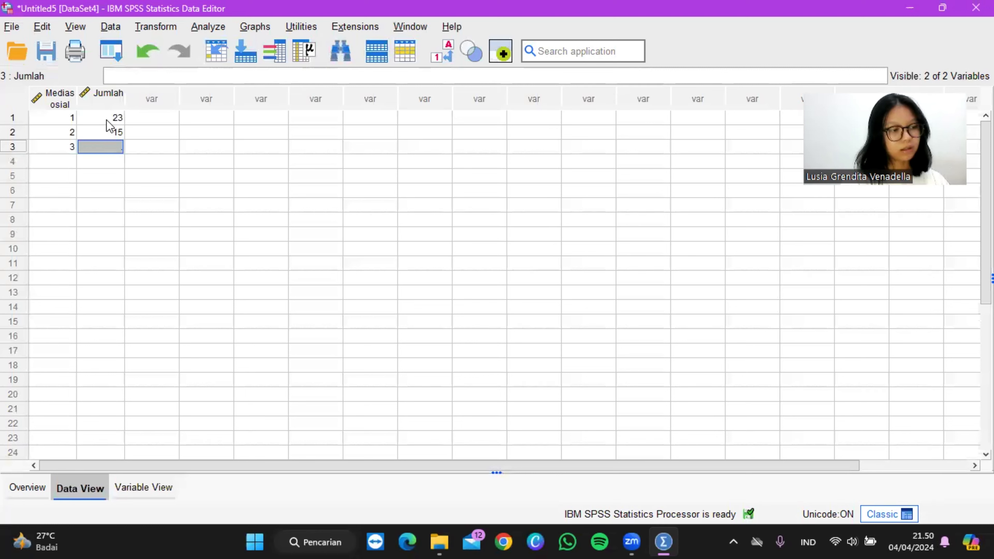
{"action": "key", "text": "Up"}
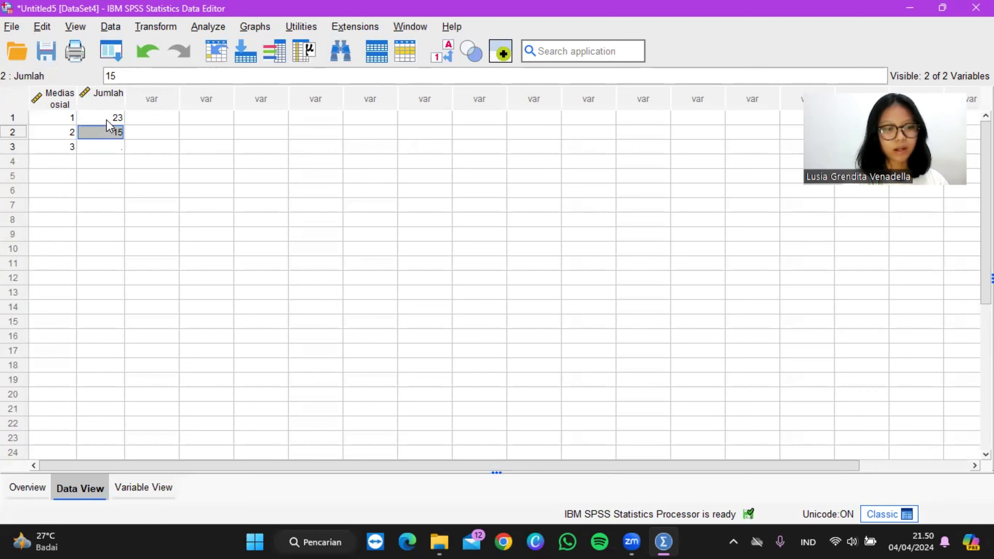
Step: Enter 22 for Jumlah in case 2 and 15 in case 3
{"action": "type", "text": "22"}
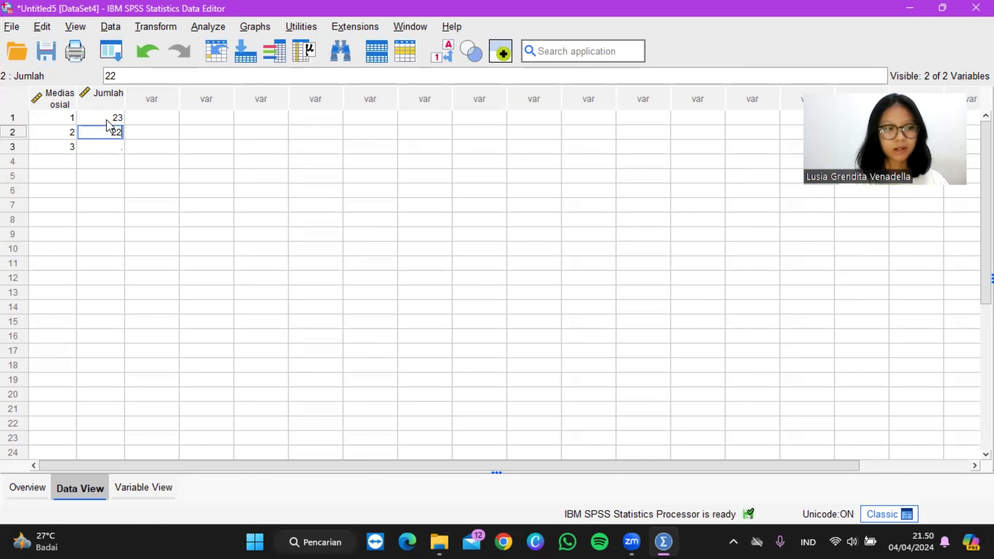
{"action": "key", "text": "Return"}
{"action": "type", "text": "15"}
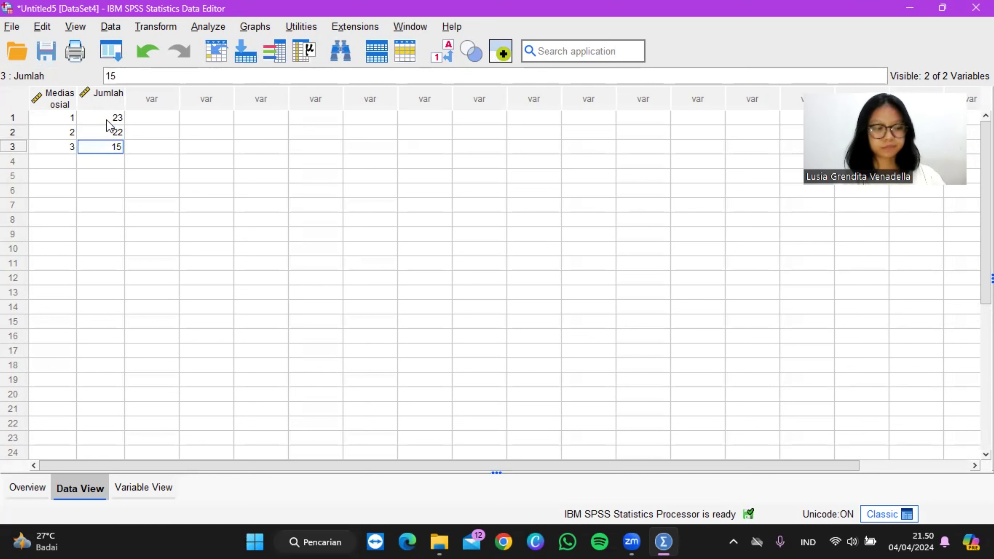
{"action": "key", "text": "Return"}
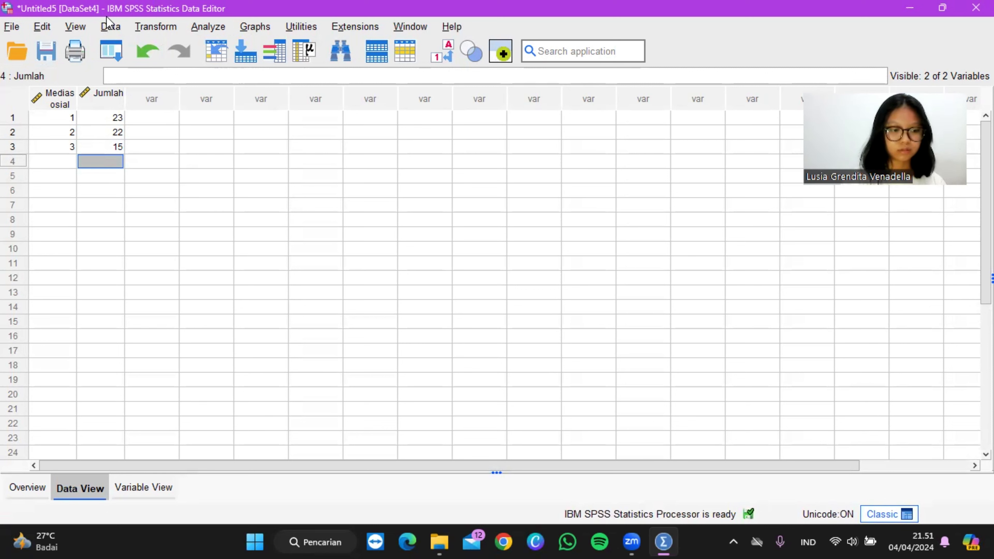
Step: Weight the cases by the frequency variable Jumlah
{"action": "left_click", "coordinate": [111, 27]}
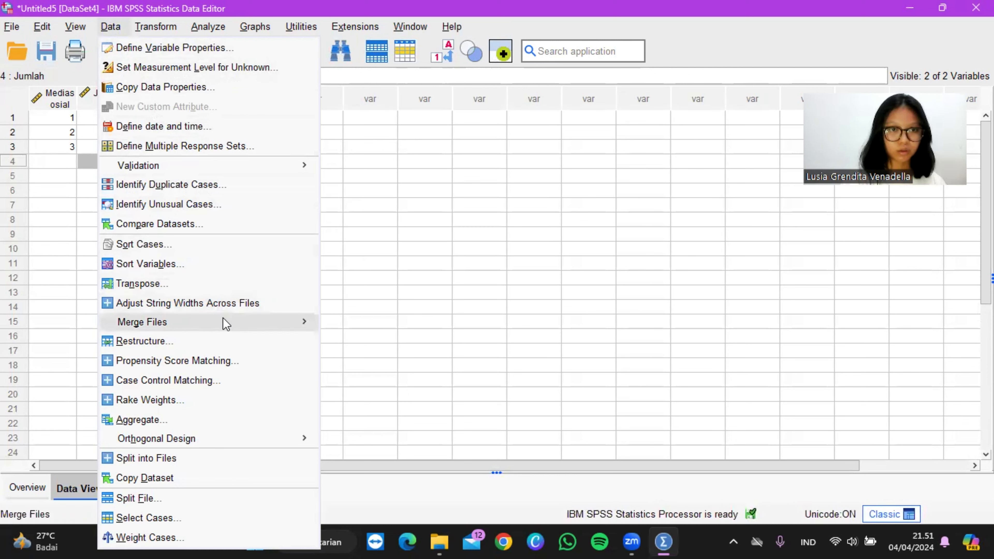
{"action": "mouse_move", "coordinate": [224, 330]}
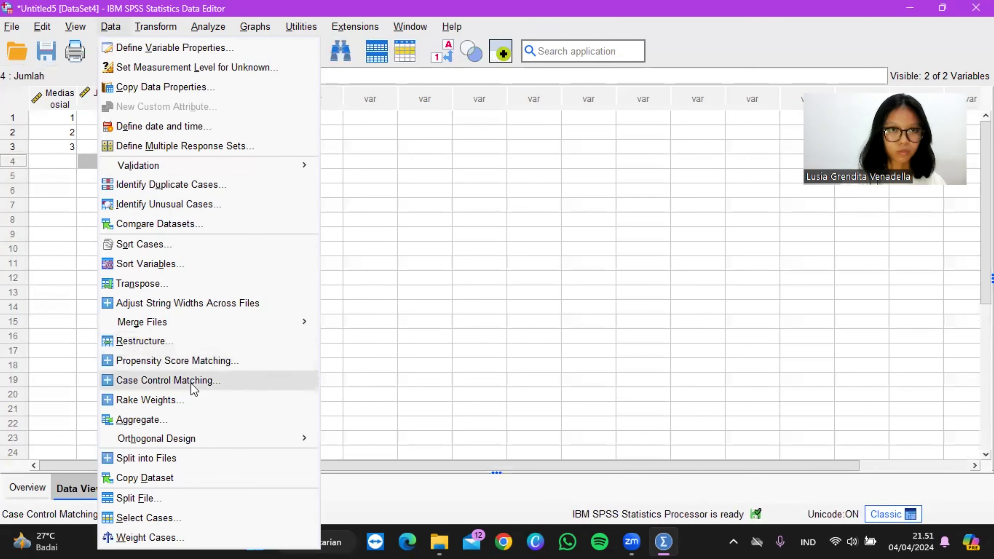
{"action": "mouse_move", "coordinate": [145, 320]}
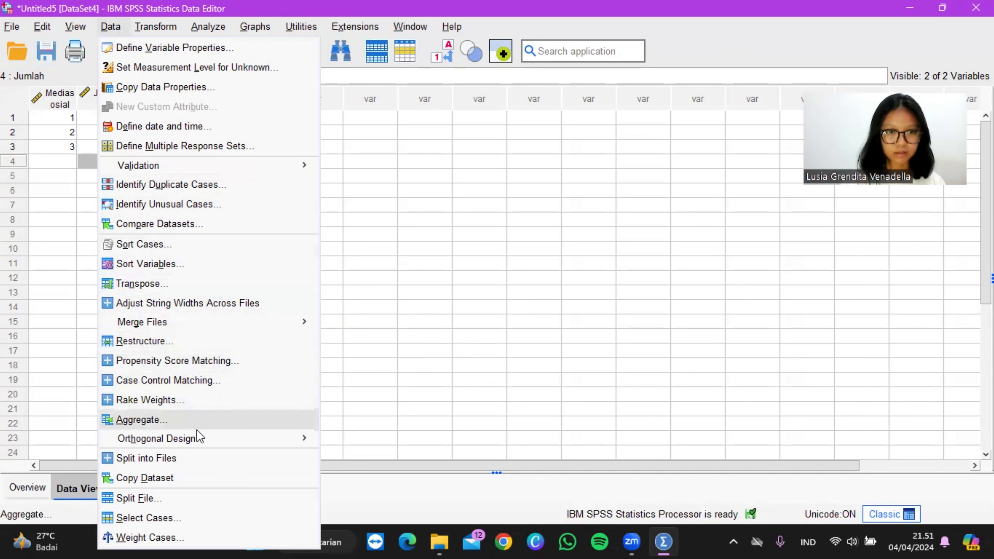
{"action": "left_click", "coordinate": [172, 536]}
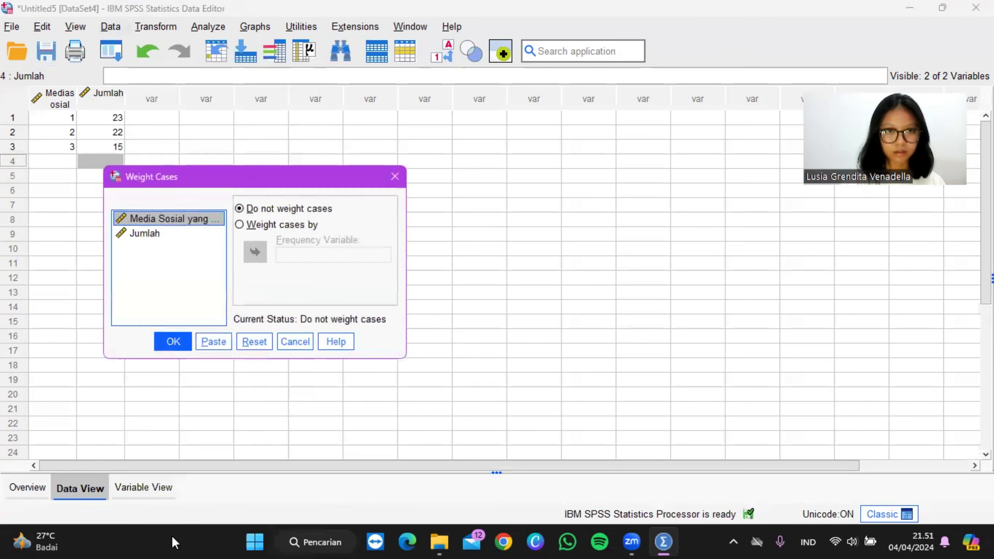
{"action": "left_click", "coordinate": [170, 233]}
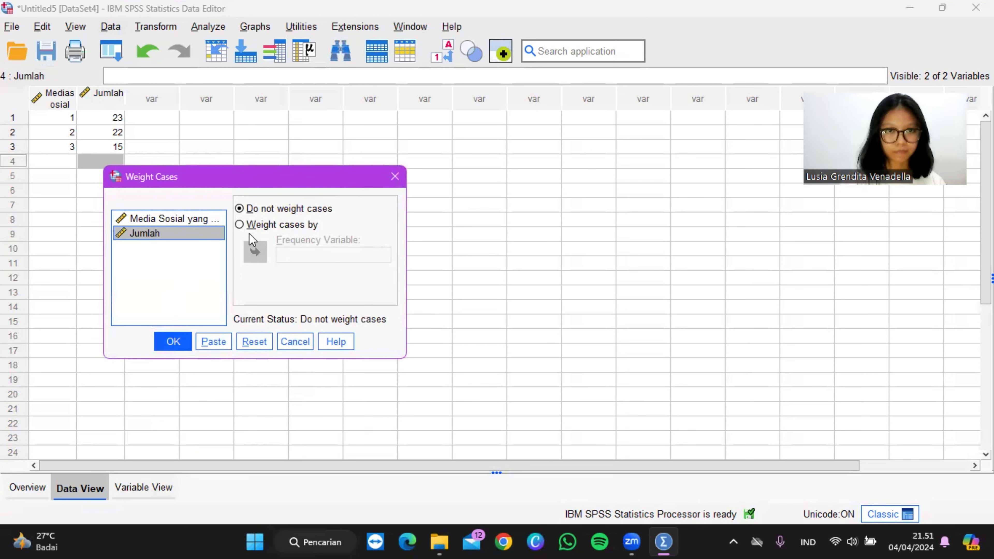
{"action": "left_click", "coordinate": [240, 224]}
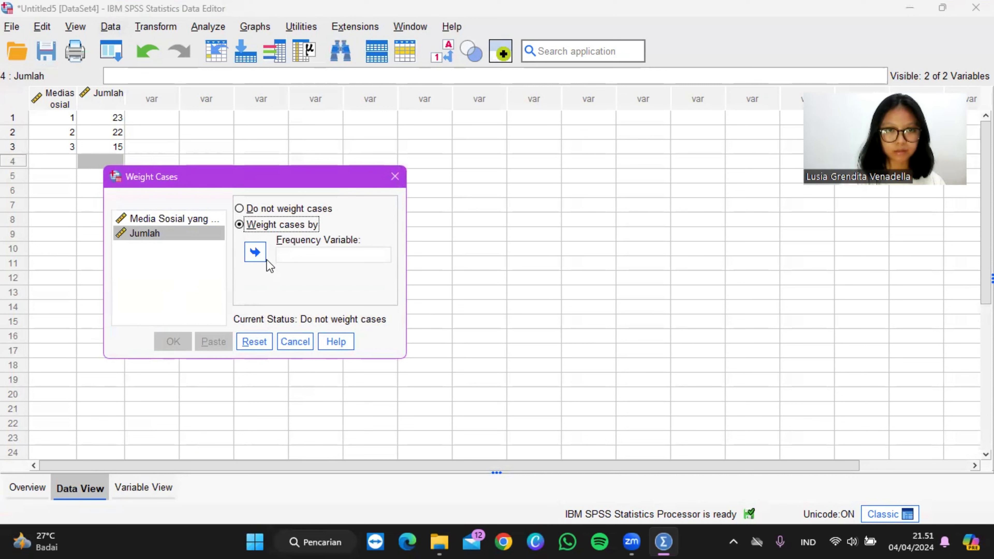
{"action": "left_click", "coordinate": [255, 252]}
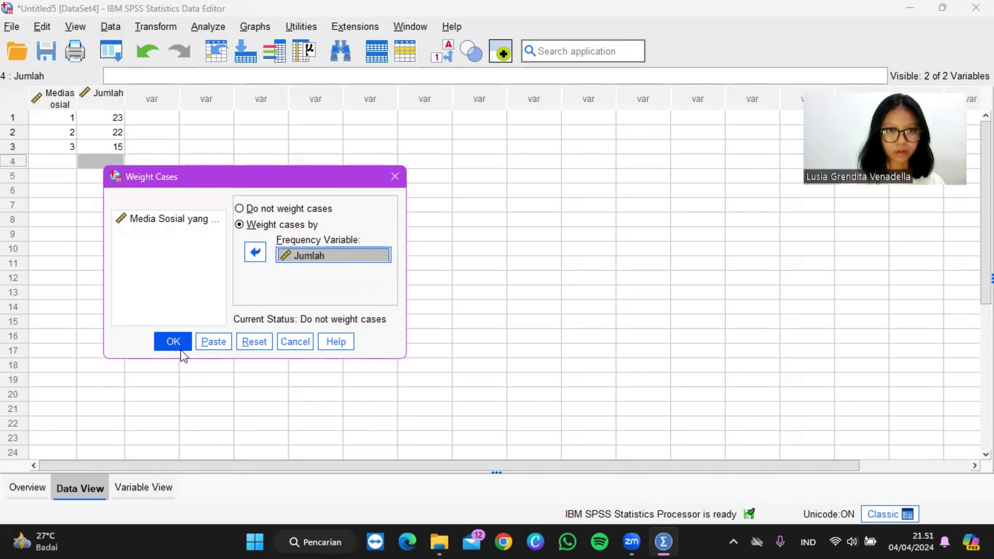
{"action": "left_click", "coordinate": [173, 344]}
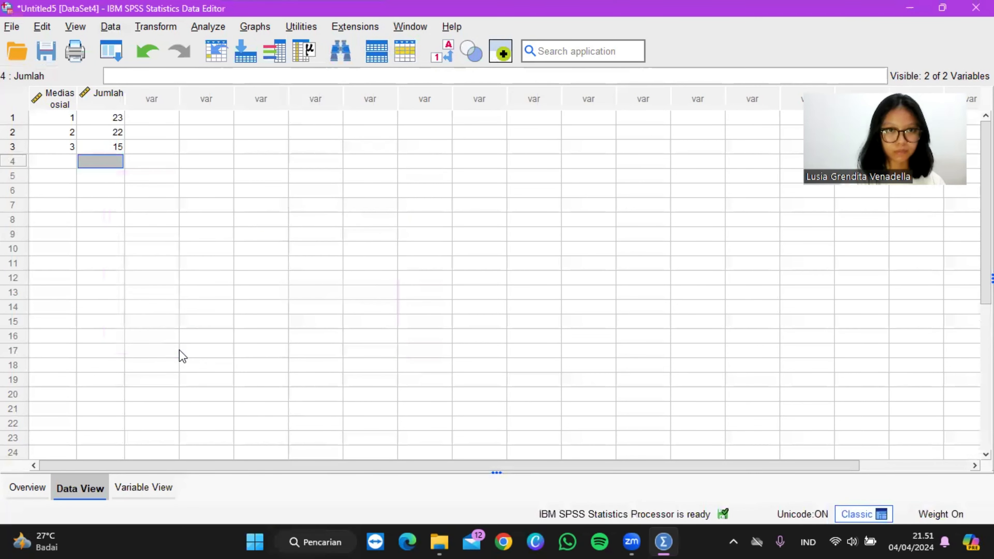
Step: Run a nonparametric legacy Chi-square test on the Media Sosial variable, with the range from data and all categories equal
{"action": "left_click", "coordinate": [208, 27]}
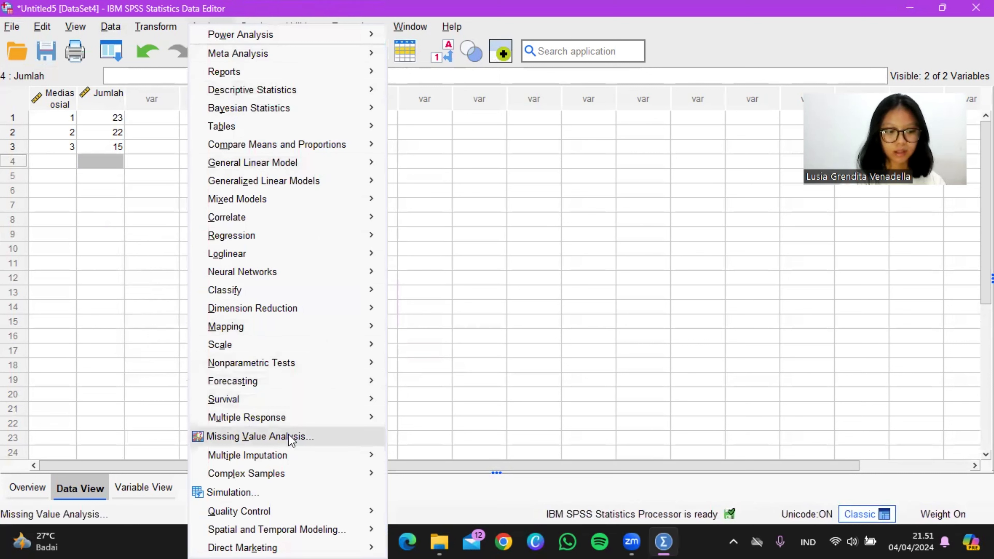
{"action": "mouse_move", "coordinate": [295, 365]}
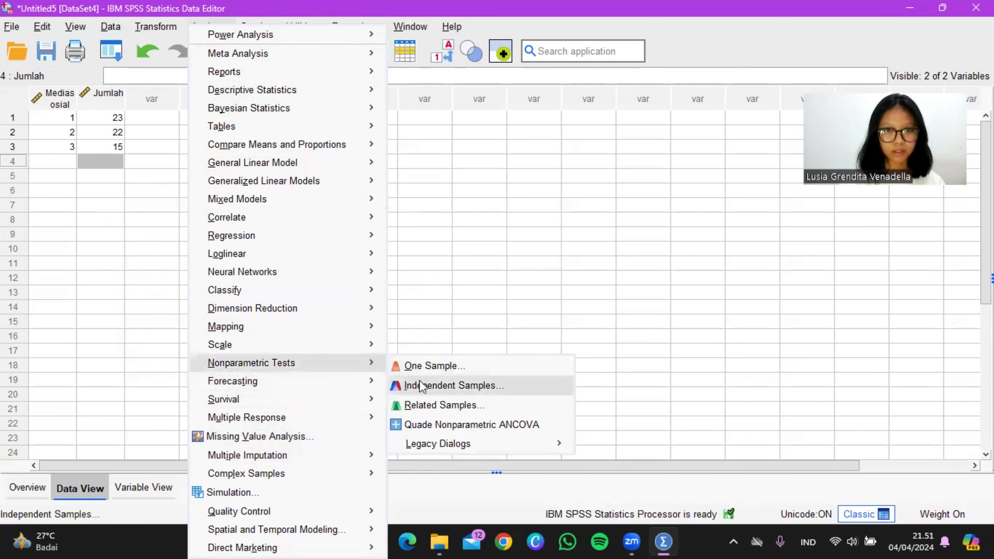
{"action": "mouse_move", "coordinate": [438, 450]}
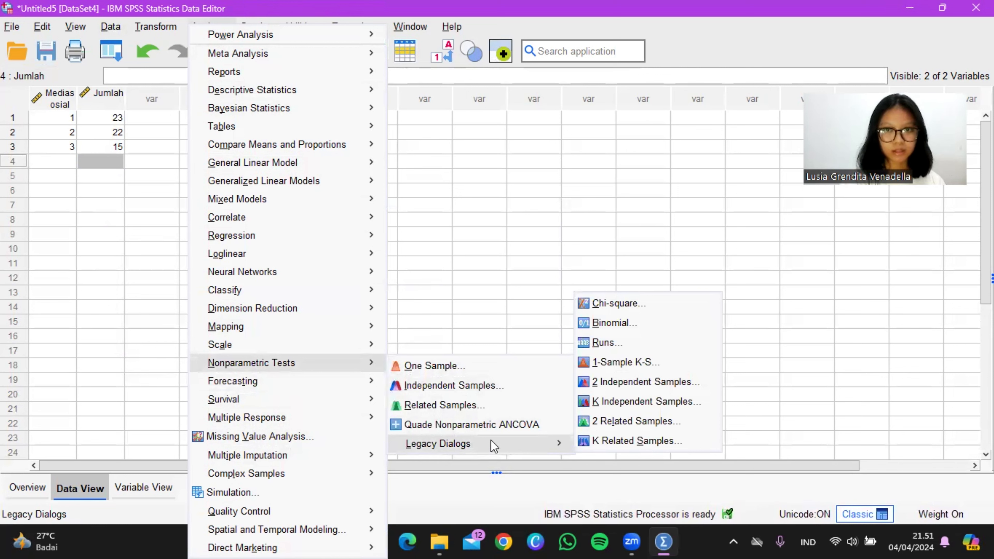
{"action": "mouse_move", "coordinate": [567, 440]}
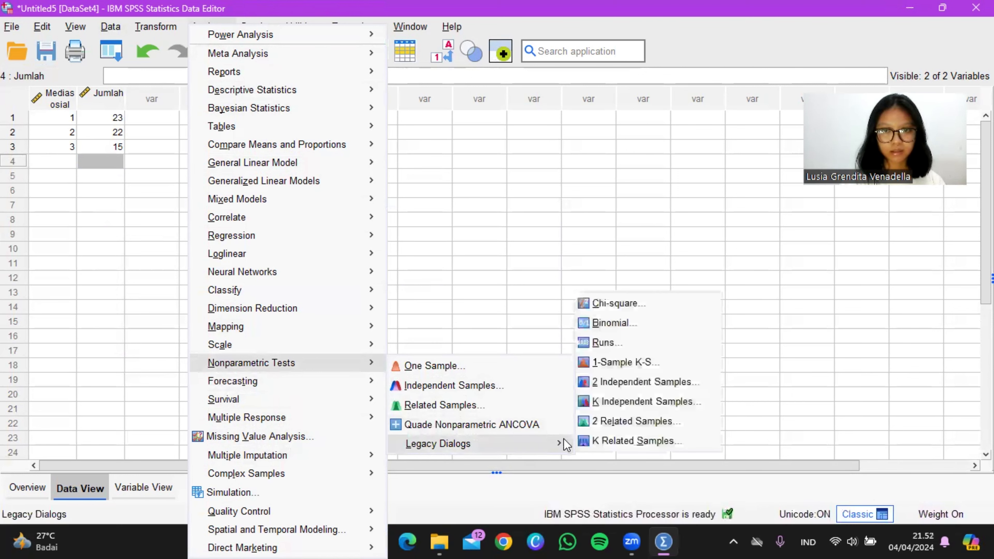
{"action": "left_click", "coordinate": [628, 312]}
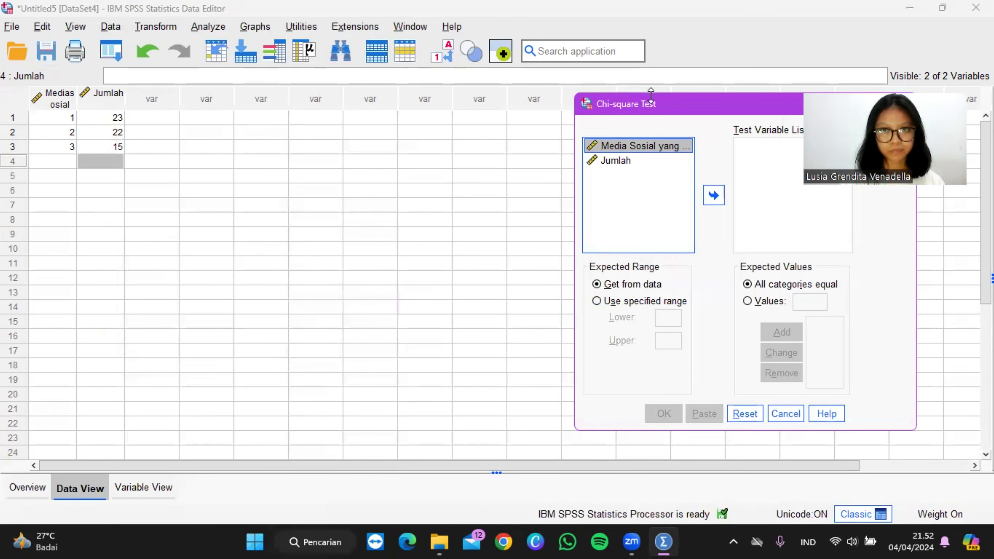
{"action": "left_click_drag", "start_coordinate": [645, 109], "coordinate": [478, 130]}
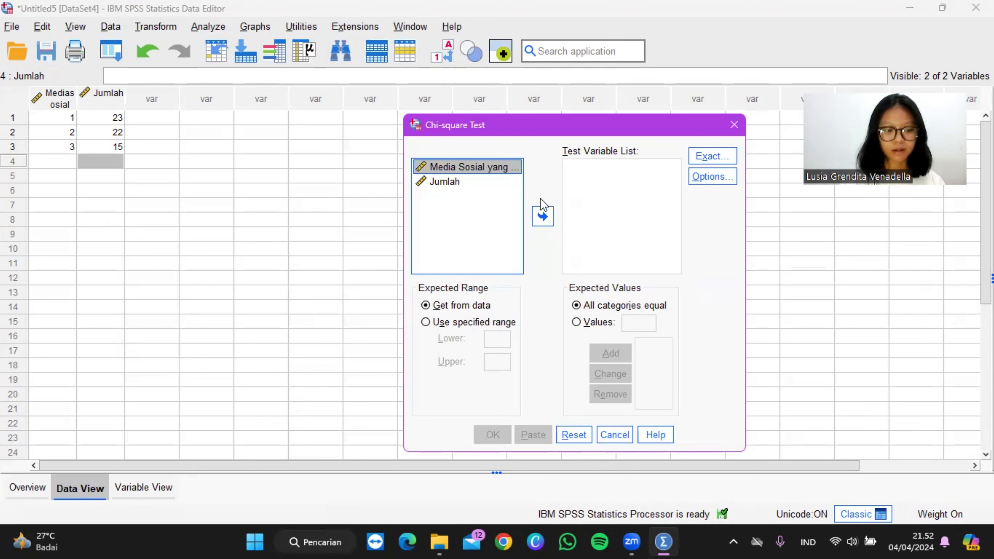
{"action": "left_click", "coordinate": [544, 218]}
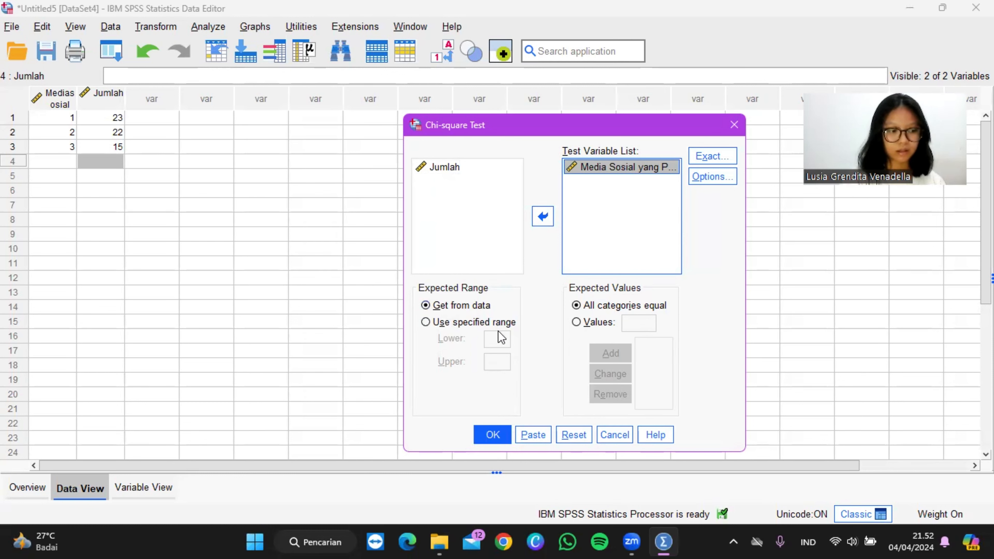
{"action": "left_click", "coordinate": [486, 435]}
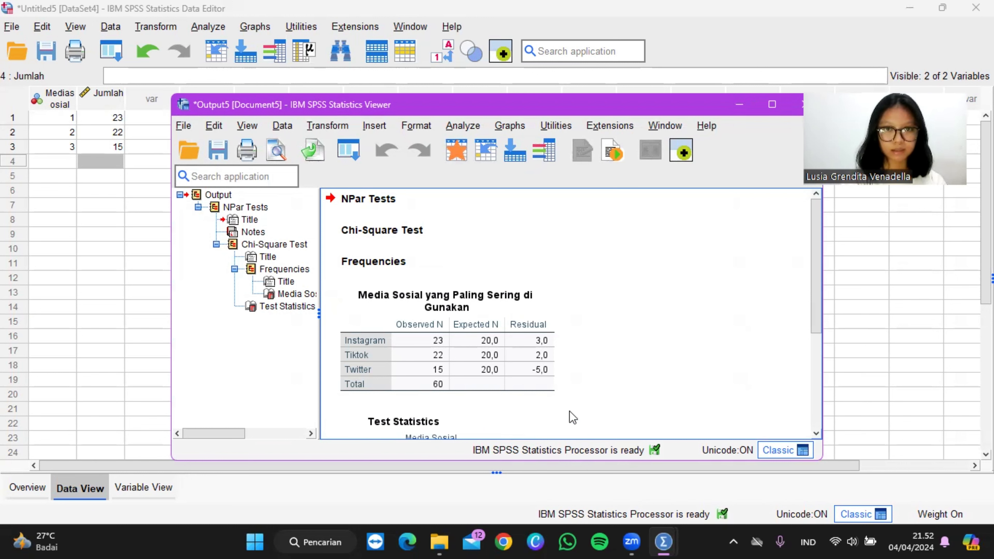
Step: Examine the frequencies and Test Statistics tables in the chi-square output
{"action": "scroll", "coordinate": [535, 389], "scroll_direction": "down", "scroll_amount": 3}
{"action": "scroll", "coordinate": [537, 390], "scroll_direction": "down", "scroll_amount": 1}
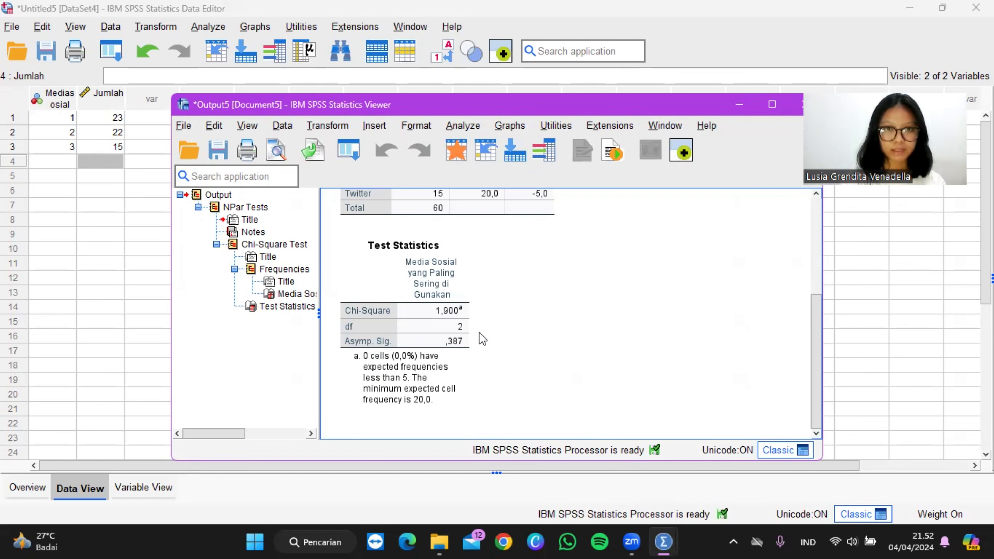
{"action": "left_click", "coordinate": [451, 323]}
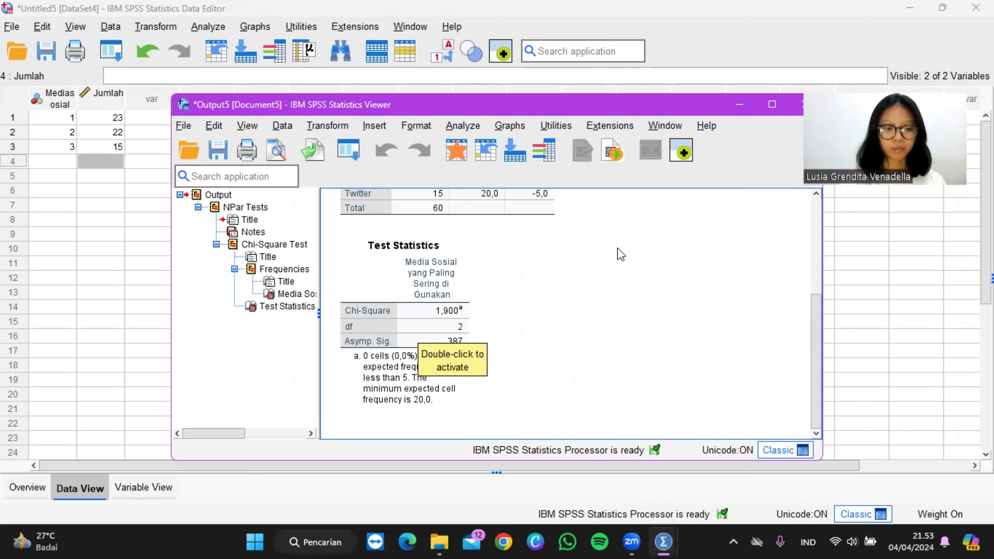
{"action": "scroll", "coordinate": [617, 248], "scroll_direction": "up", "scroll_amount": 2}
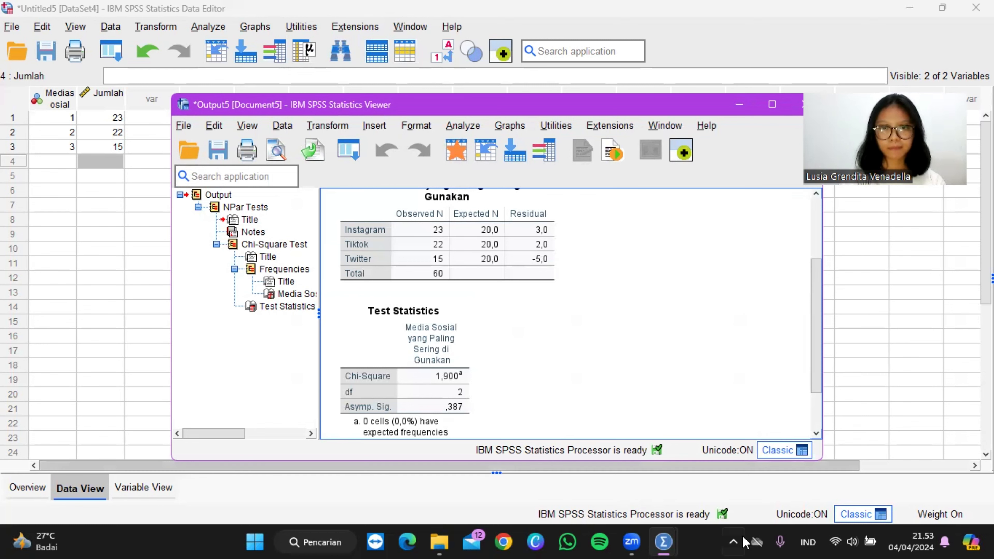
{"action": "left_click", "coordinate": [770, 529]}
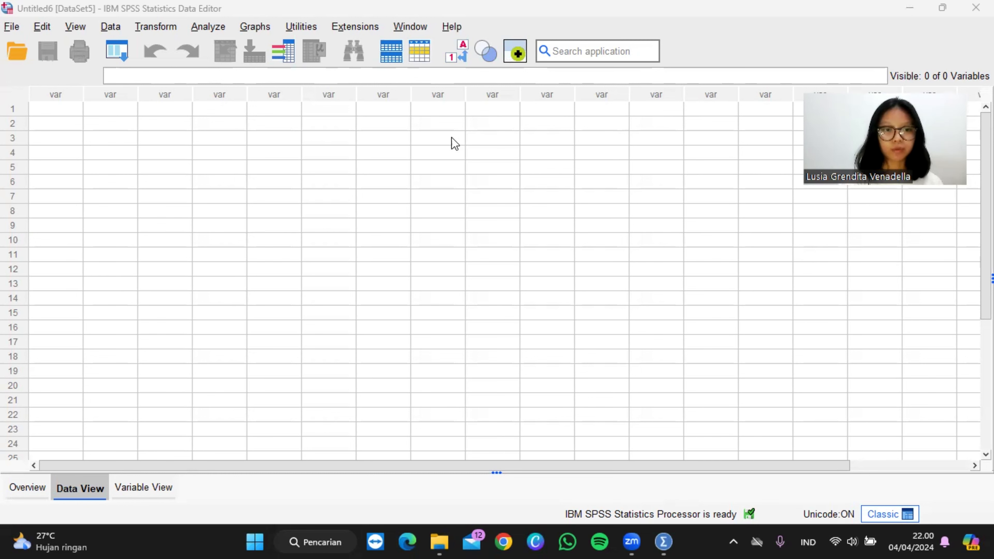
Step: Define the first variable of the empty dataset as numeric Varianrasakopi and set its decimals to 0
{"action": "left_click", "coordinate": [145, 489]}
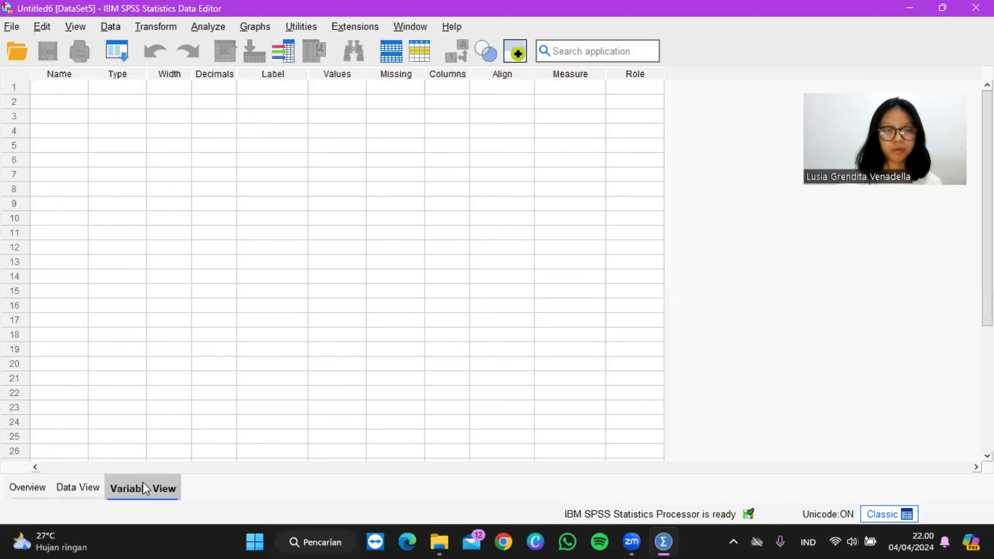
{"action": "left_click", "coordinate": [59, 90]}
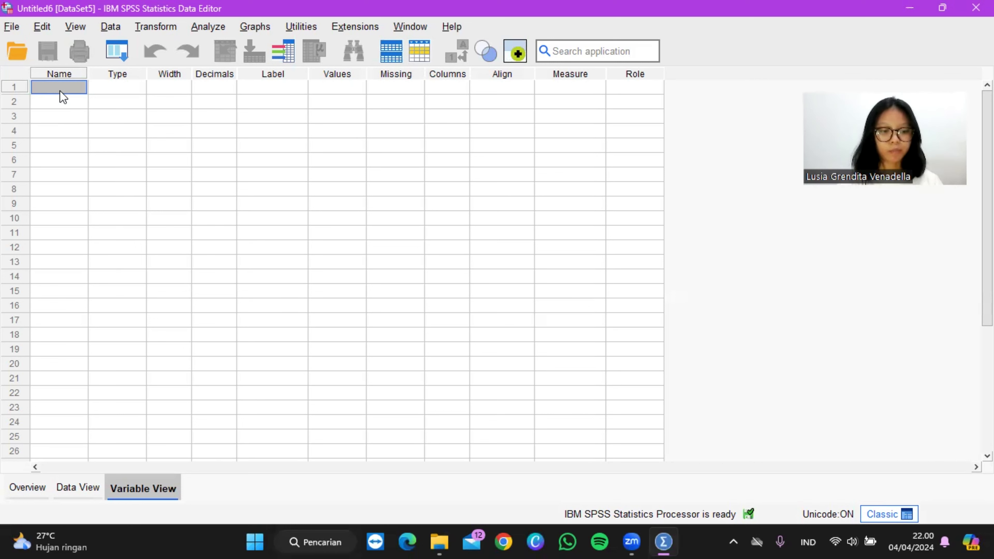
{"action": "key", "text": "Caps_Lock"}
{"action": "type", "text": "V"}
{"action": "key", "text": "Caps_Lock"}
{"action": "type", "text": "ar"}
{"action": "type", "text": "ian"}
{"action": "type", "text": "nsa"}
{"action": "type", "text": "kopi"}
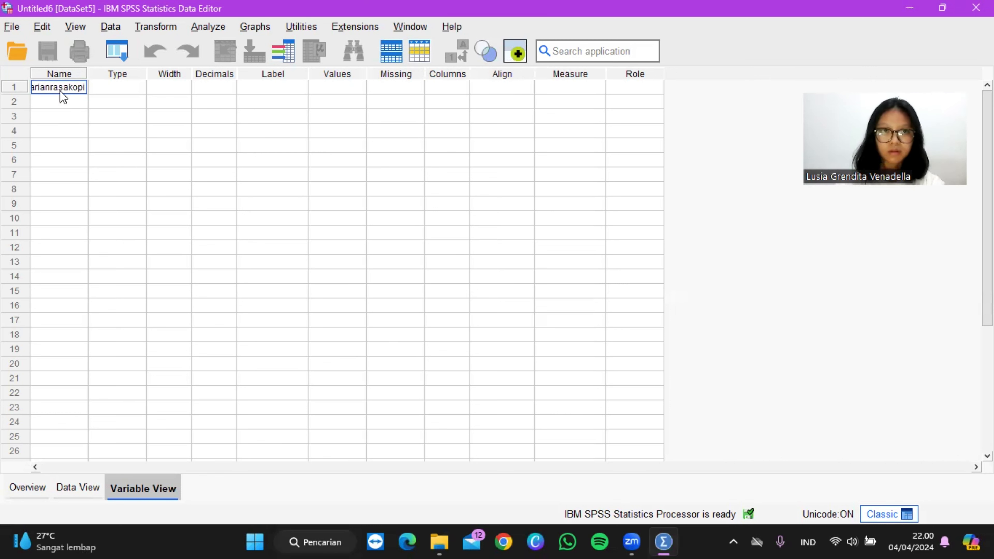
{"action": "key", "text": "Tab"}
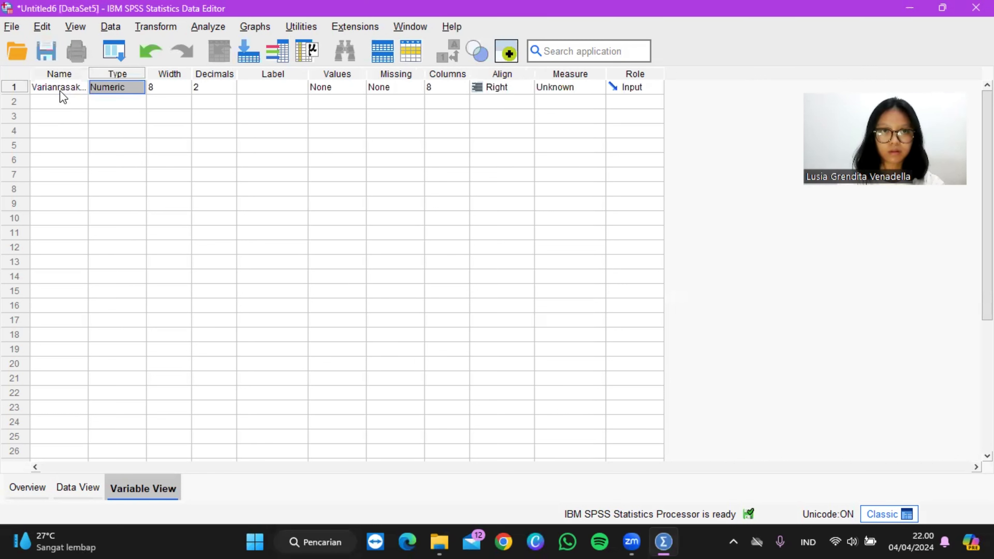
{"action": "left_click", "coordinate": [226, 89]}
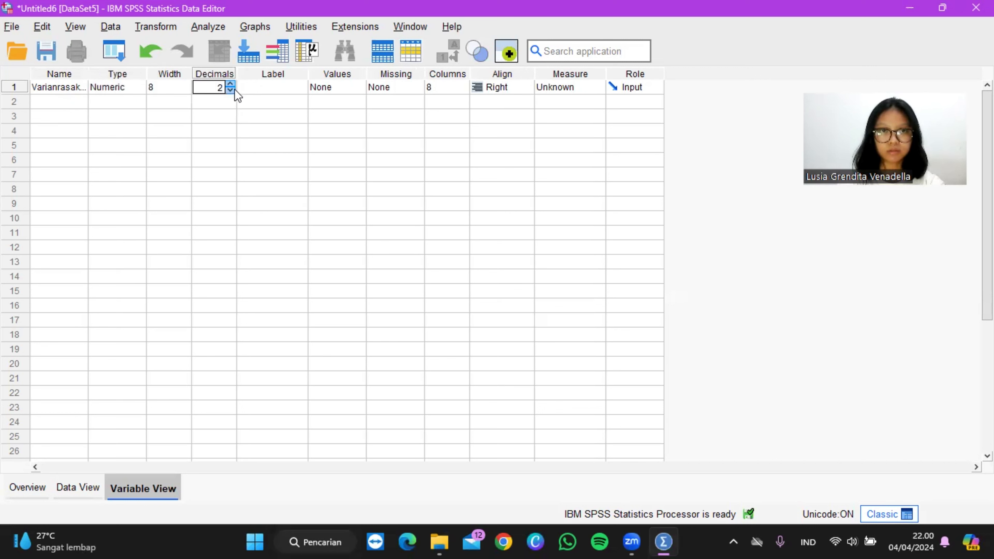
Step: Label the Varianrasakopi variable "Varian Rasa Kopi Yang Digemari"
{"action": "left_click", "coordinate": [264, 88]}
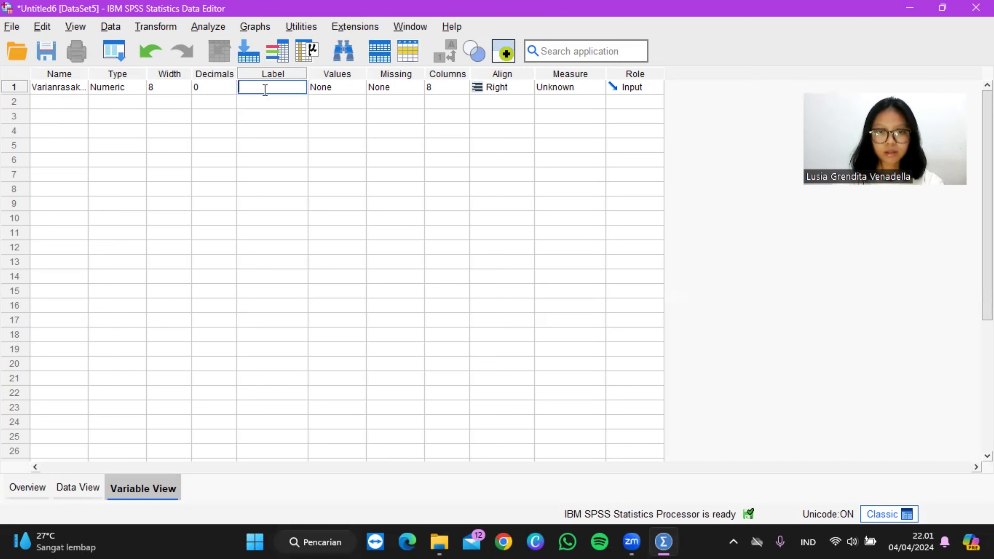
{"action": "key", "text": "Caps_Lock"}
{"action": "type", "text": "Varian"}
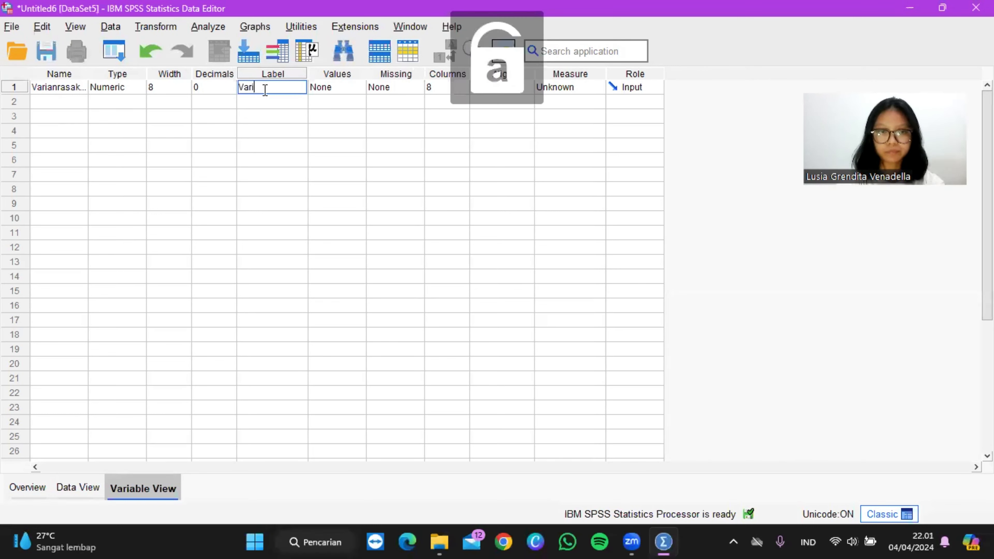
{"action": "key", "text": "Caps_Lock"}
{"action": "type", "text": "R"}
{"action": "key", "text": "Caps_Lock"}
{"action": "type", "text": "asa"}
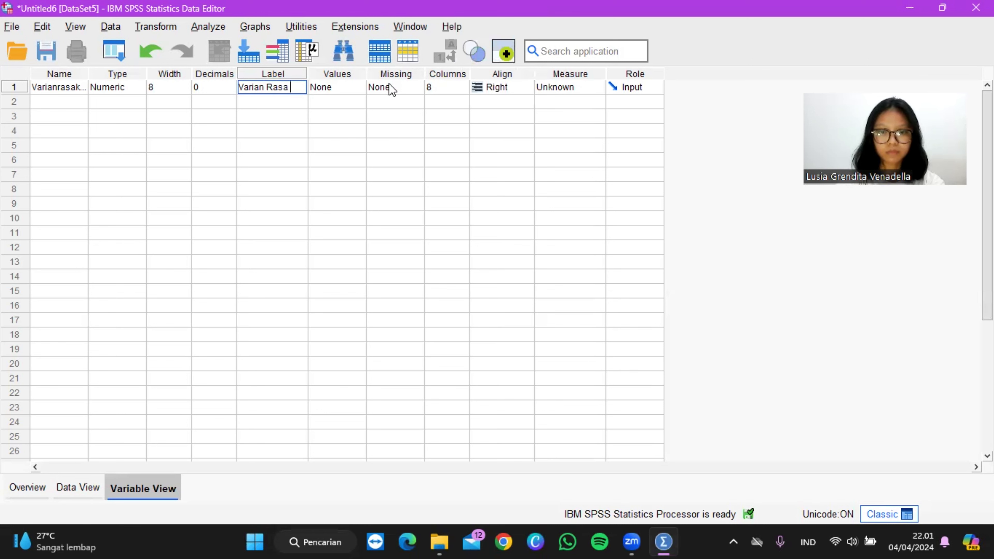
{"action": "key", "text": "Caps_Lock"}
{"action": "type", "text": "K"}
{"action": "key", "text": "Caps_Lock"}
{"action": "type", "text": "opi"}
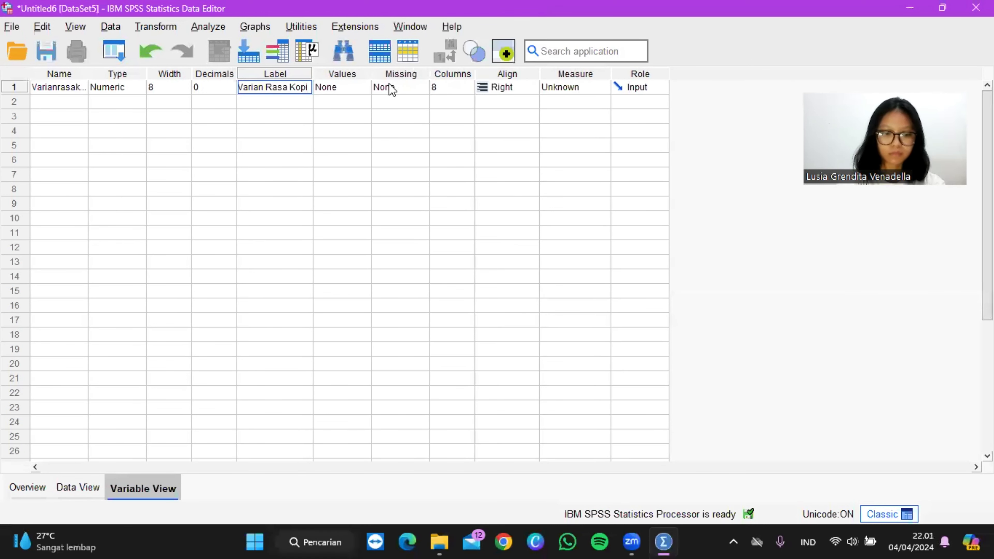
{"action": "key", "text": "Caps_Lock"}
{"action": "type", "text": "Y"}
{"action": "key", "text": "Caps_Lock"}
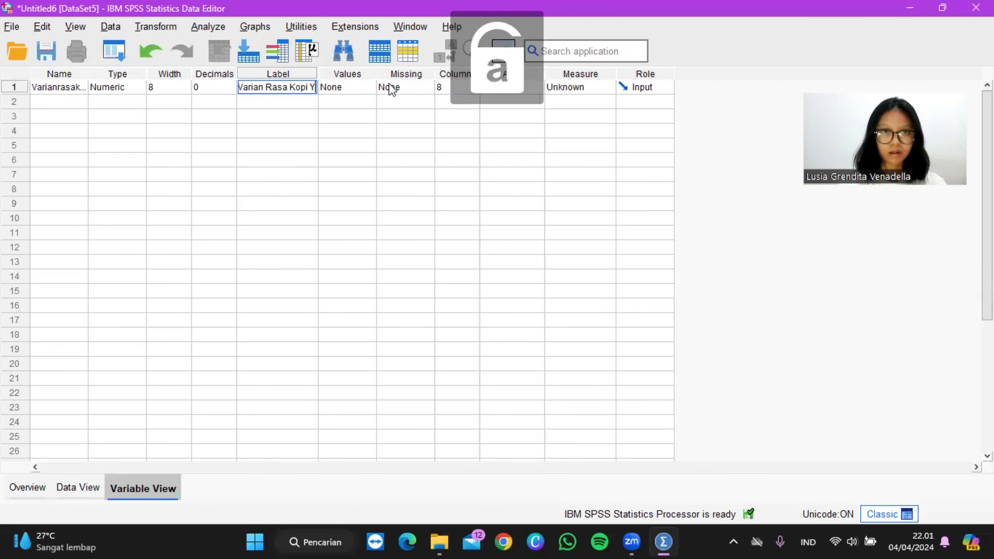
{"action": "type", "text": "ang di"}
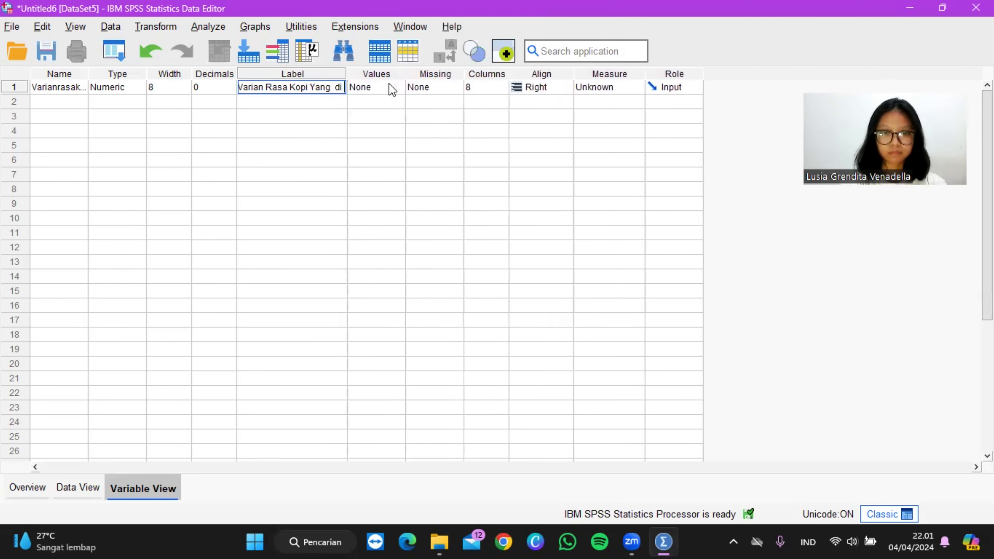
{"action": "key", "text": "Caps_Lock"}
{"action": "key", "text": "BackSpace"}
{"action": "key", "text": "BackSpace"}
{"action": "key", "text": "BackSpace"}
{"action": "key", "text": "BackSpace"}
{"action": "key", "text": "BackSpace"}
{"action": "key", "text": "BackSpace"}
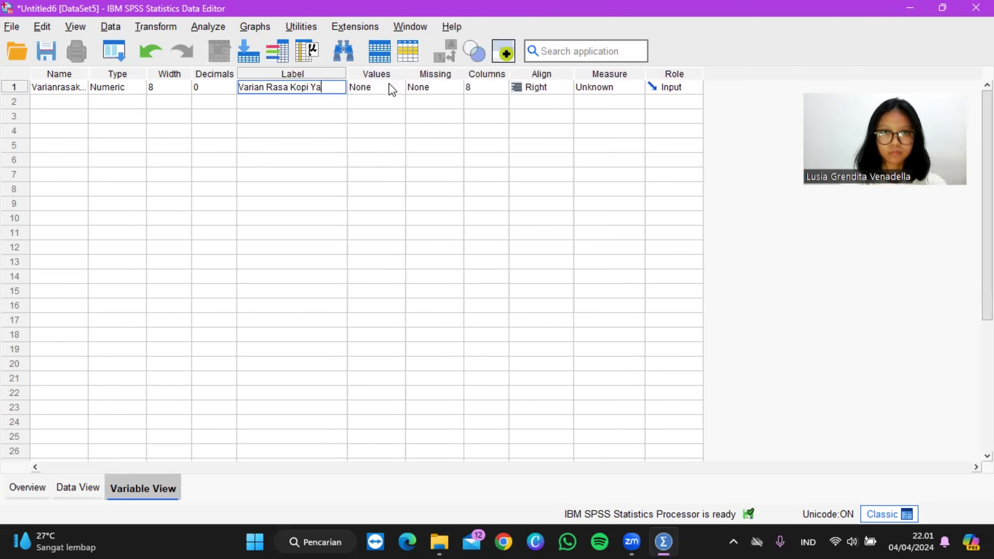
{"action": "type", "text": "YANG"}
{"action": "key", "text": "BackSpace"}
{"action": "key", "text": "BackSpace"}
{"action": "key", "text": "BackSpace"}
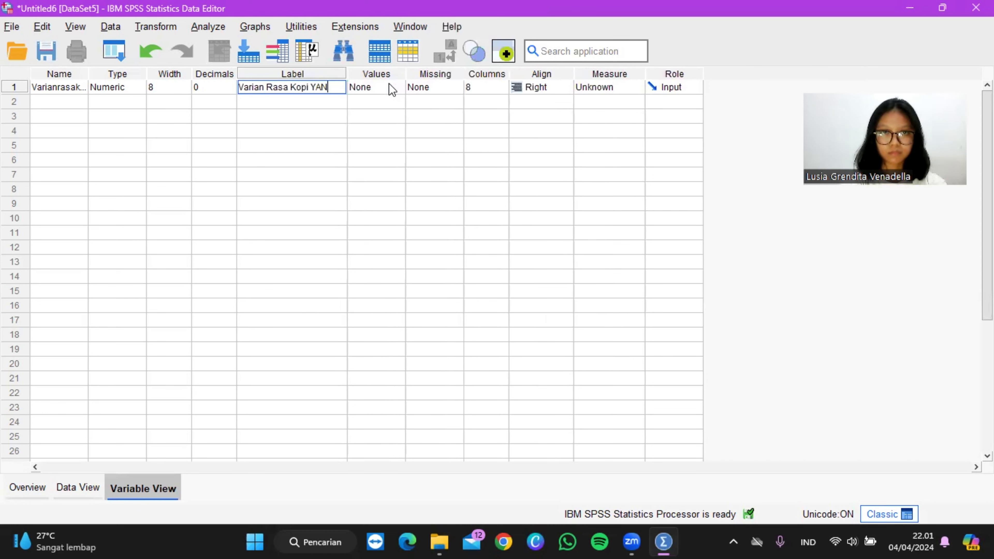
{"action": "key", "text": "Caps_Lock"}
{"action": "type", "text": "ang Digemaei"}
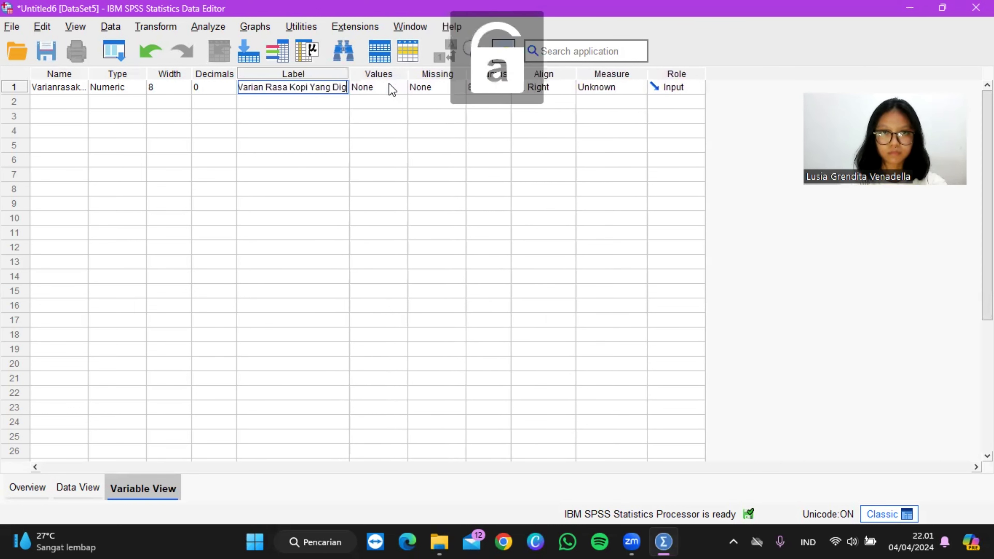
{"action": "key", "text": "BackSpace"}
{"action": "key", "text": "BackSpace"}
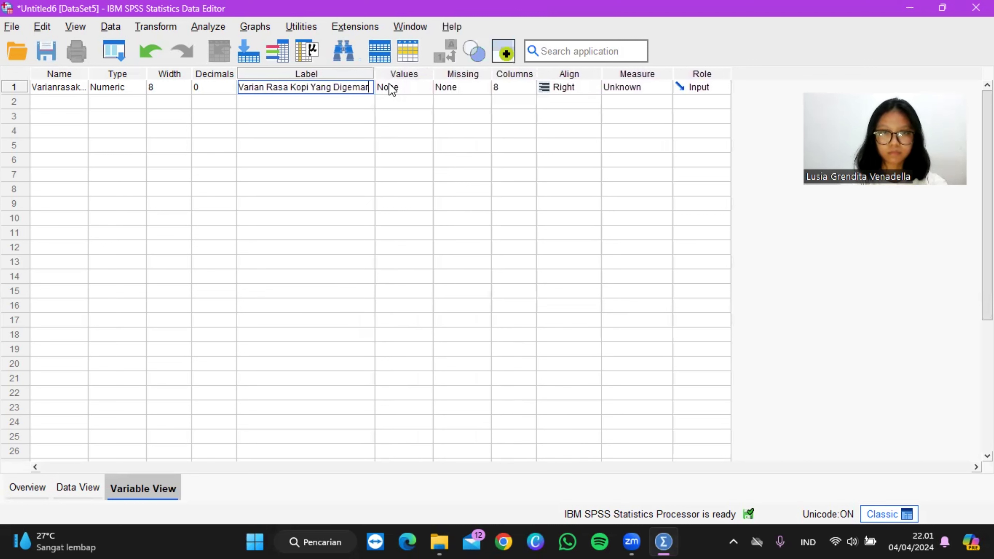
{"action": "type", "text": "ri"}
Step: Add a value label to the Varianrasakopi variable that assigns Americano to value 1
{"action": "left_click", "coordinate": [411, 94]}
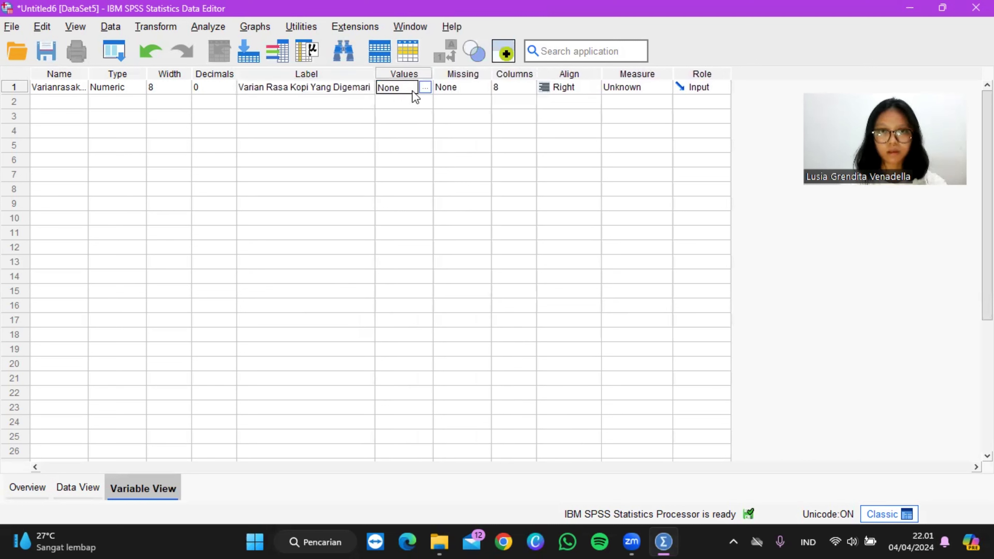
{"action": "left_click", "coordinate": [424, 88]}
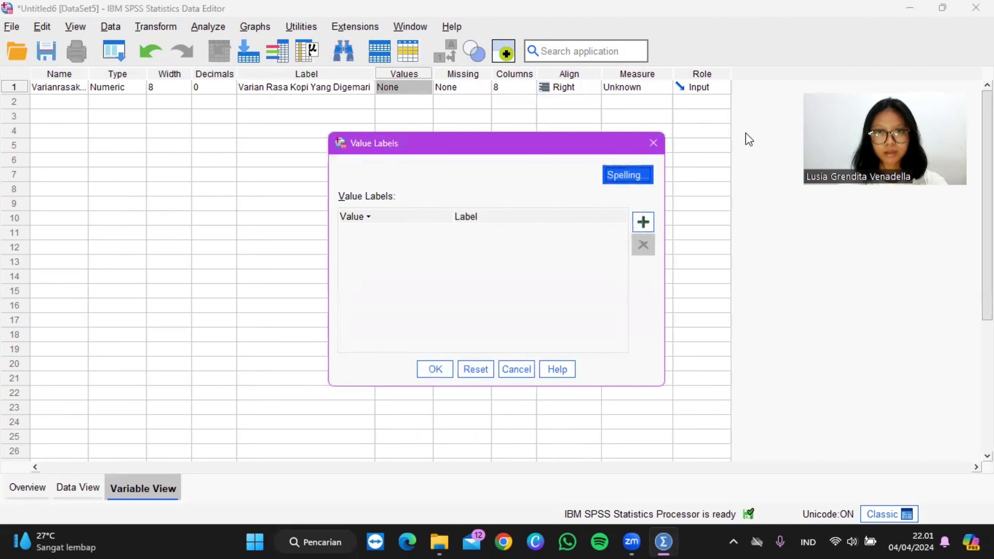
{"action": "left_click", "coordinate": [650, 223]}
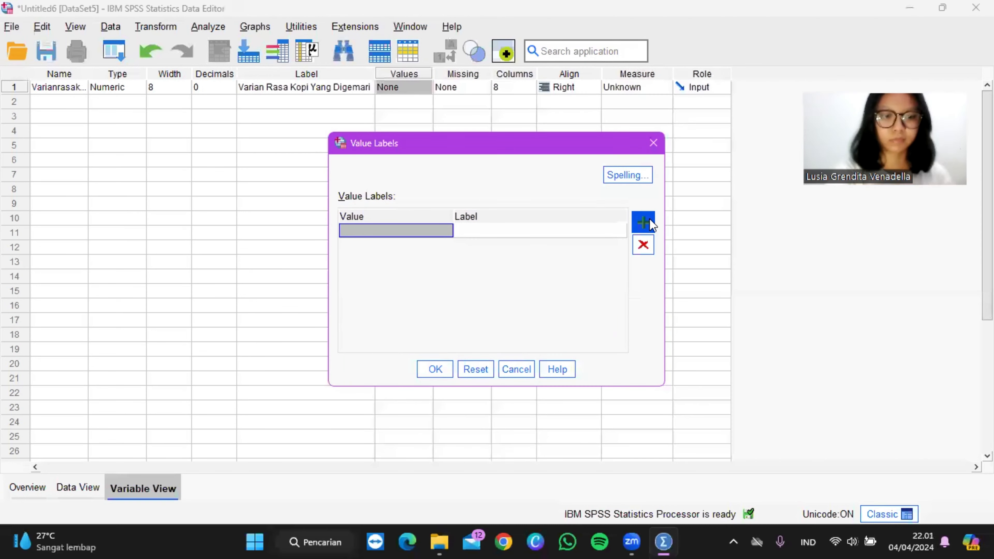
{"action": "type", "text": "1"}
{"action": "key", "text": "Tab"}
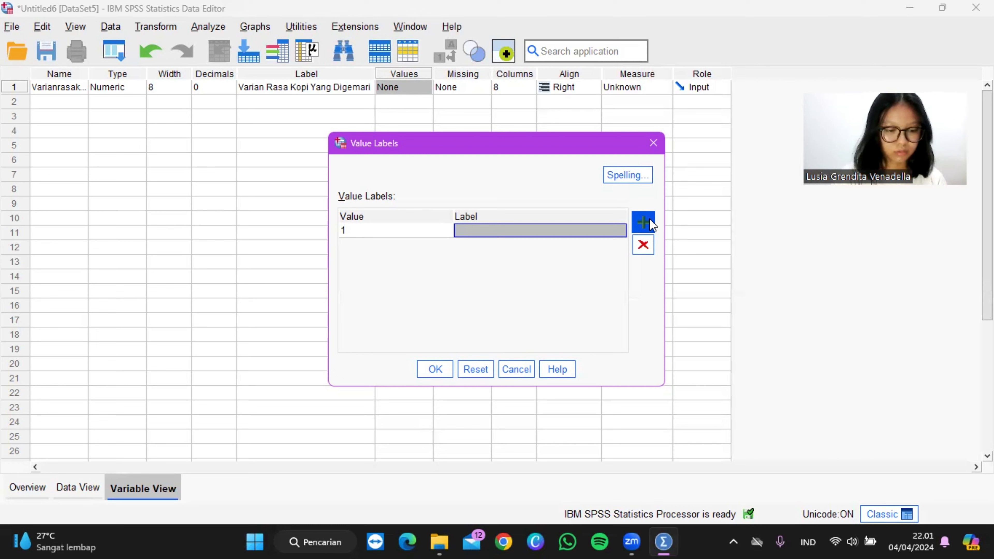
{"action": "key", "text": "Caps_Lock"}
{"action": "type", "text": "A"}
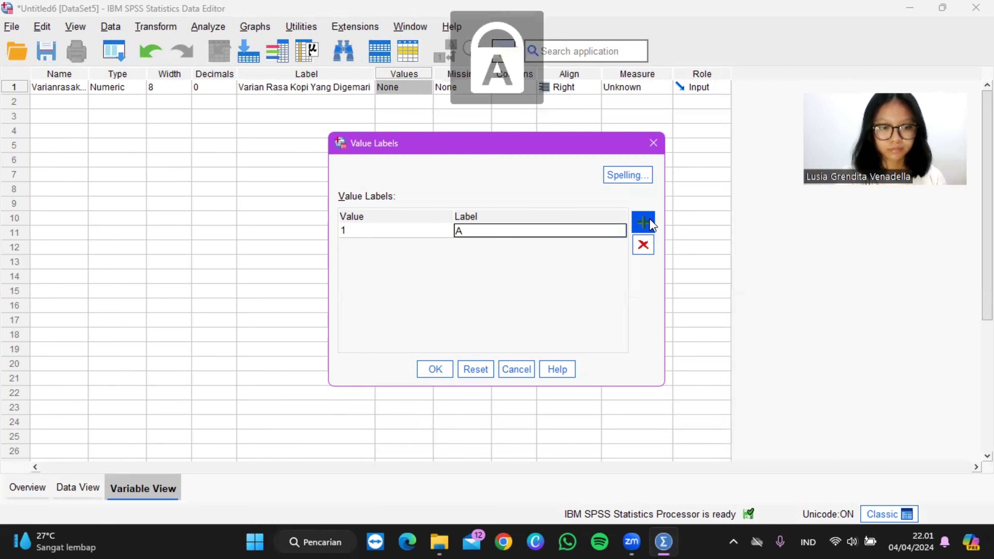
{"action": "key", "text": "Caps_Lock"}
{"action": "type", "text": "m"}
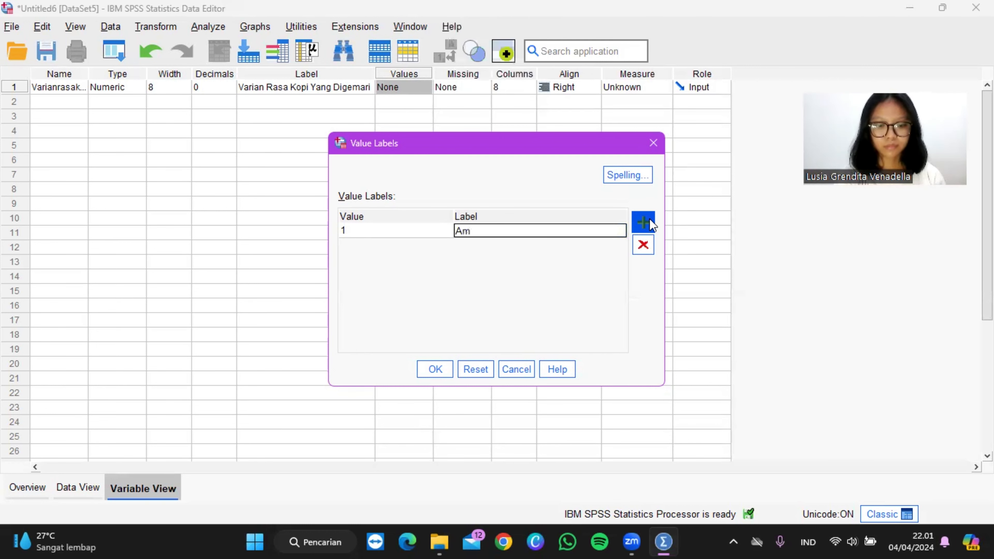
{"action": "type", "text": "ericano"}
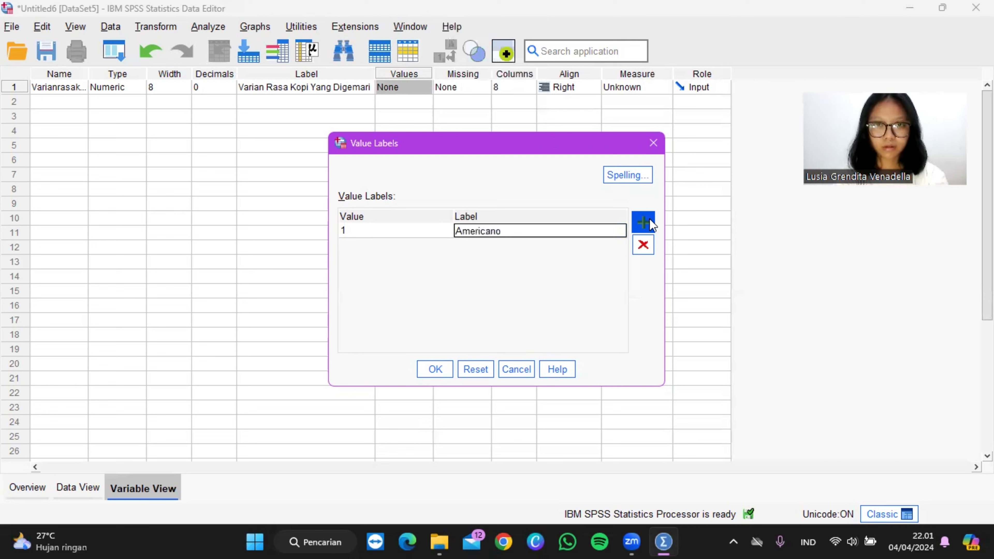
Step: Add a second value label that assigns Capucino to value 2
{"action": "left_click", "coordinate": [643, 223]}
{"action": "type", "text": "2"}
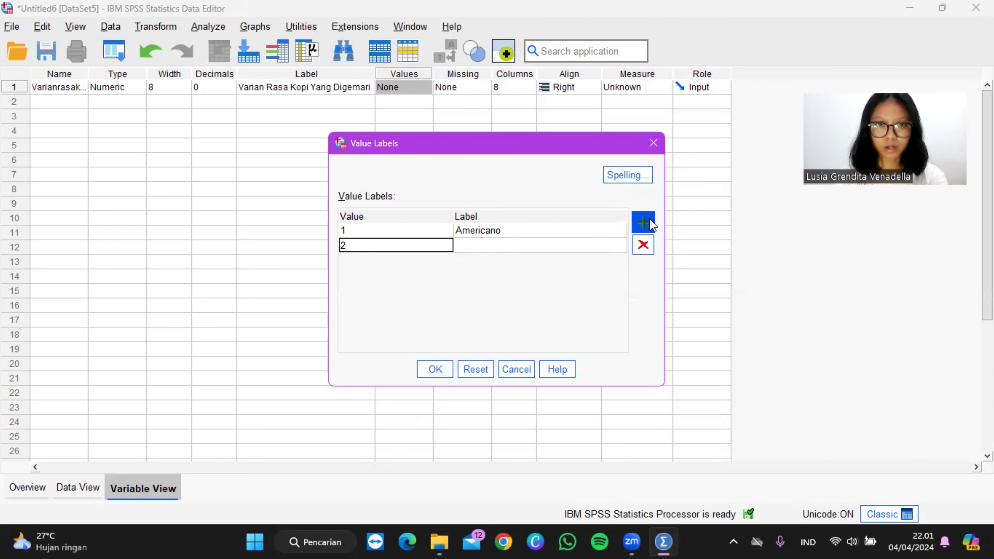
{"action": "key", "text": "Tab"}
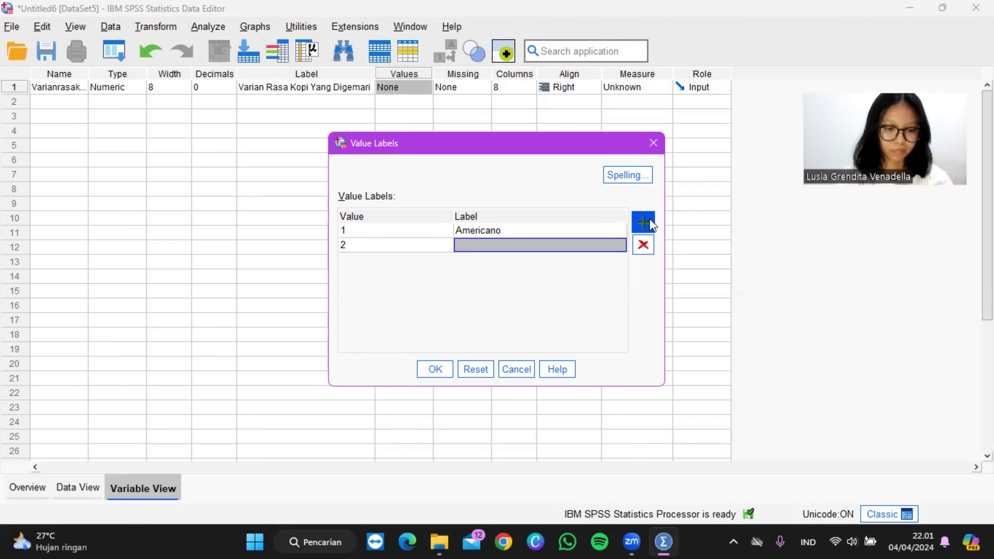
{"action": "key", "text": "Caps_Lock"}
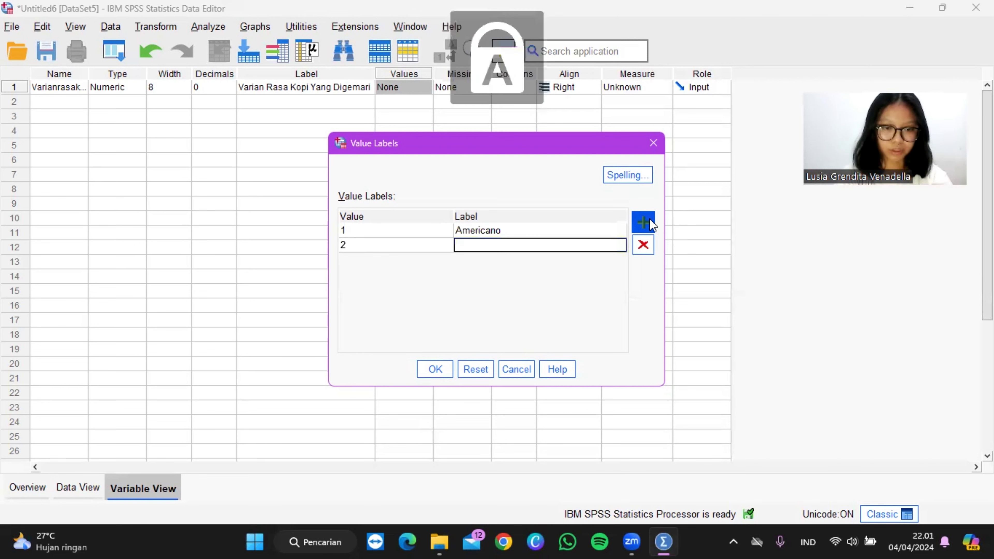
{"action": "type", "text": "C"}
{"action": "key", "text": "Caps_Lock"}
{"action": "type", "text": "apu"}
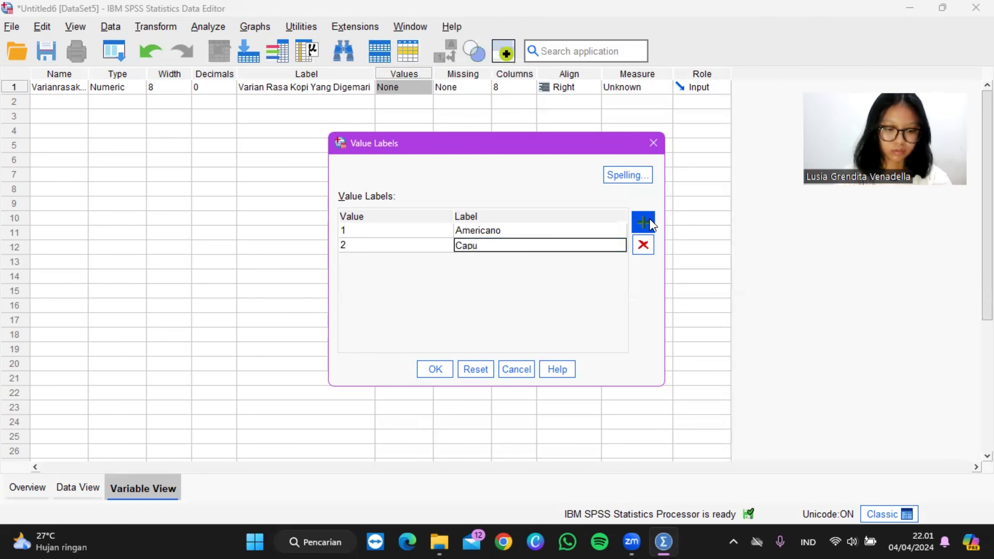
{"action": "type", "text": "cino"}
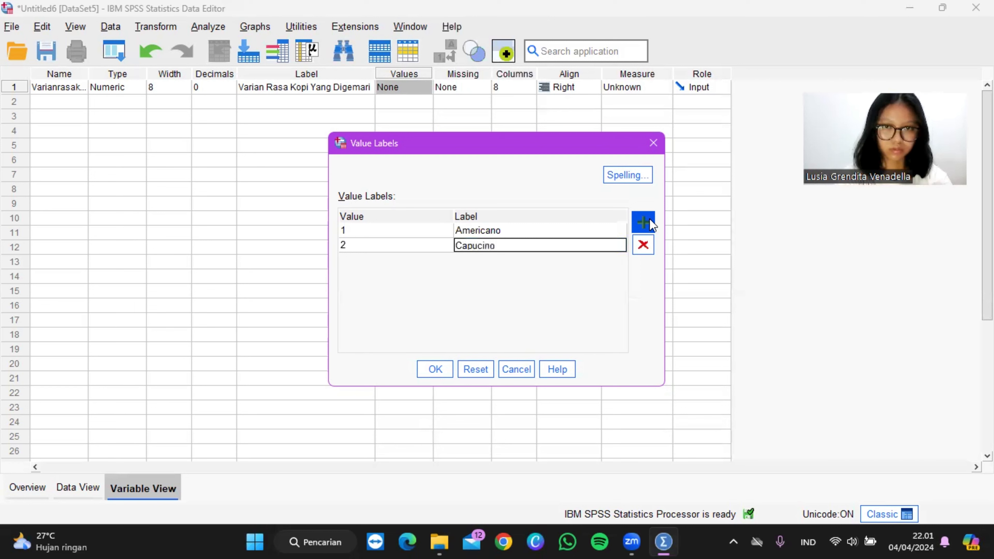
Step: Add a third value label that assigns "Hazelnut latte" to value 3, and apply the value labels
{"action": "left_click", "coordinate": [643, 222]}
{"action": "type", "text": "3"}
{"action": "key", "text": "Tab"}
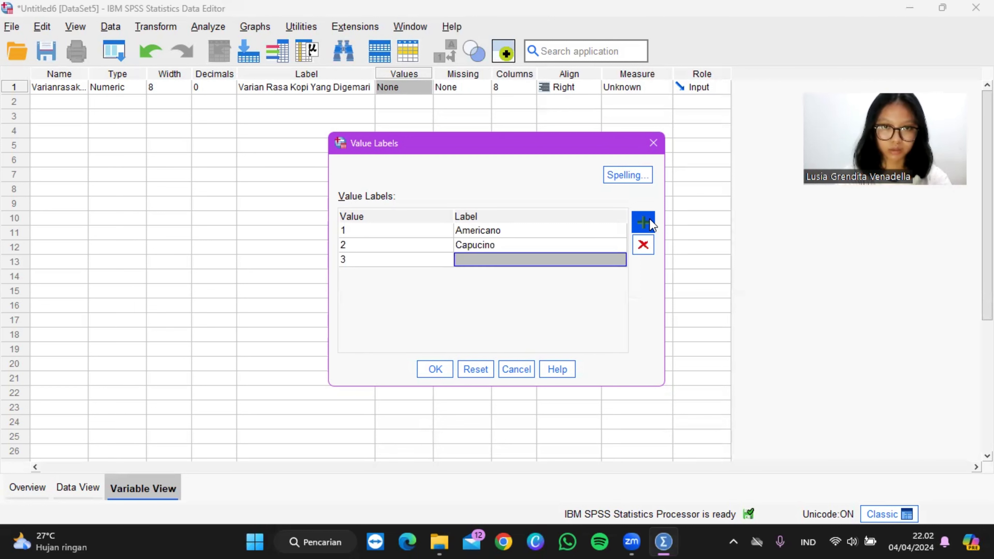
{"action": "type", "text": "Haz"}
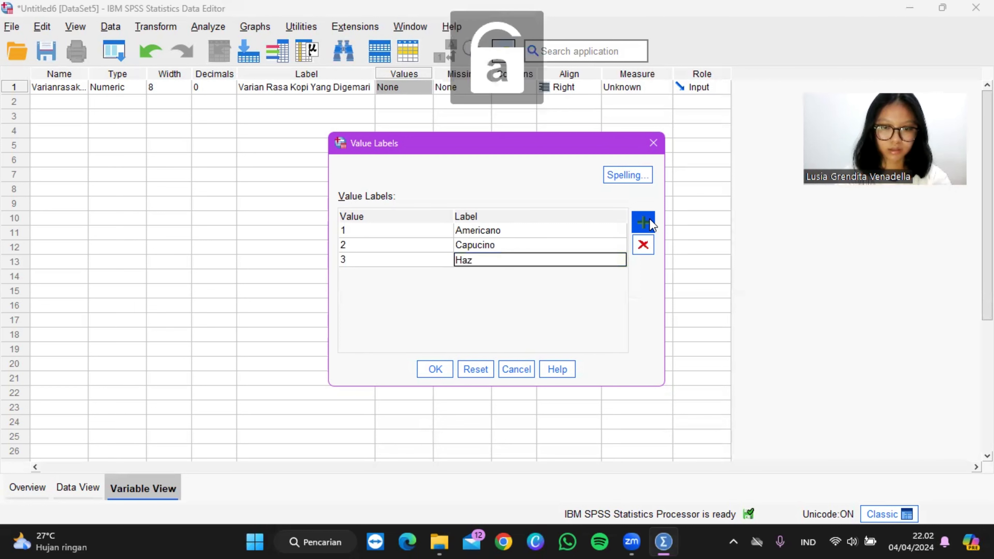
{"action": "type", "text": "elnut lat"}
{"action": "type", "text": "ter"}
{"action": "key", "text": "BackSpace"}
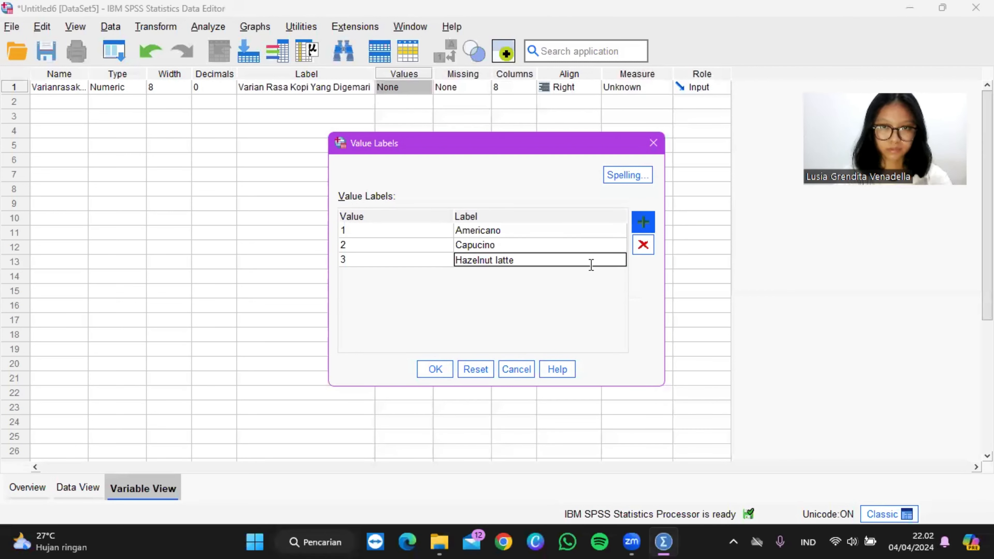
{"action": "left_click", "coordinate": [433, 376]}
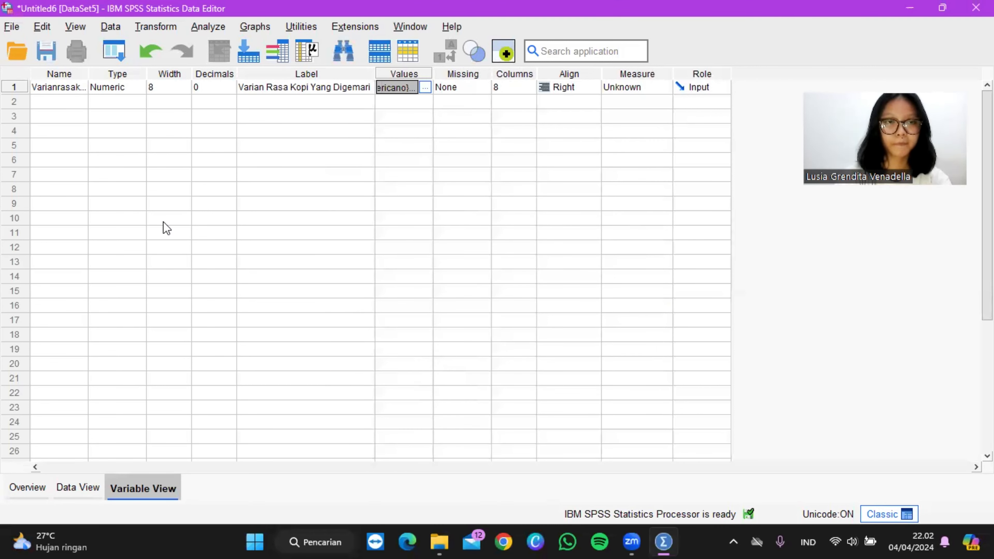
Step: Define a second numeric variable named Junlah and set its decimals to 0
{"action": "left_click", "coordinate": [44, 105]}
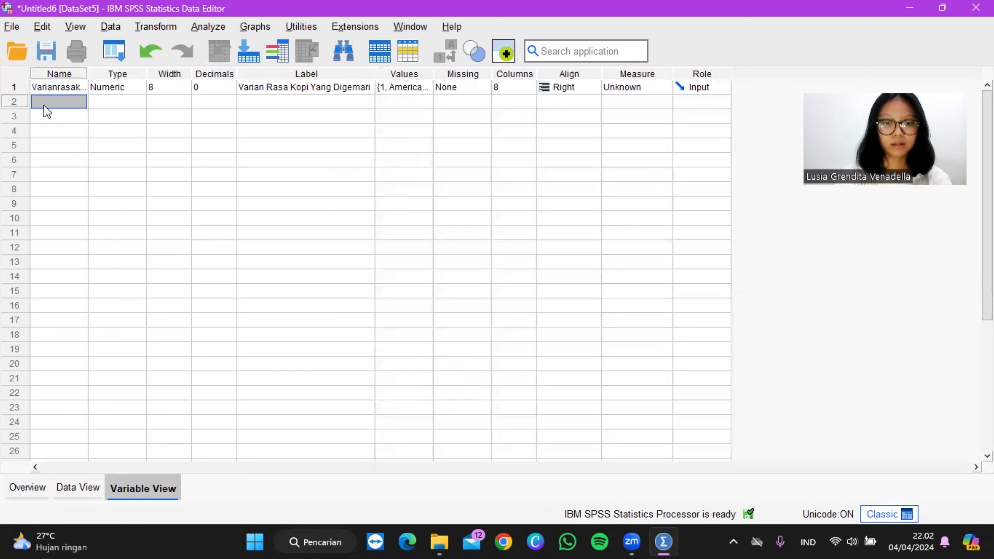
{"action": "key", "text": "Caps_Lock"}
{"action": "type", "text": "J"}
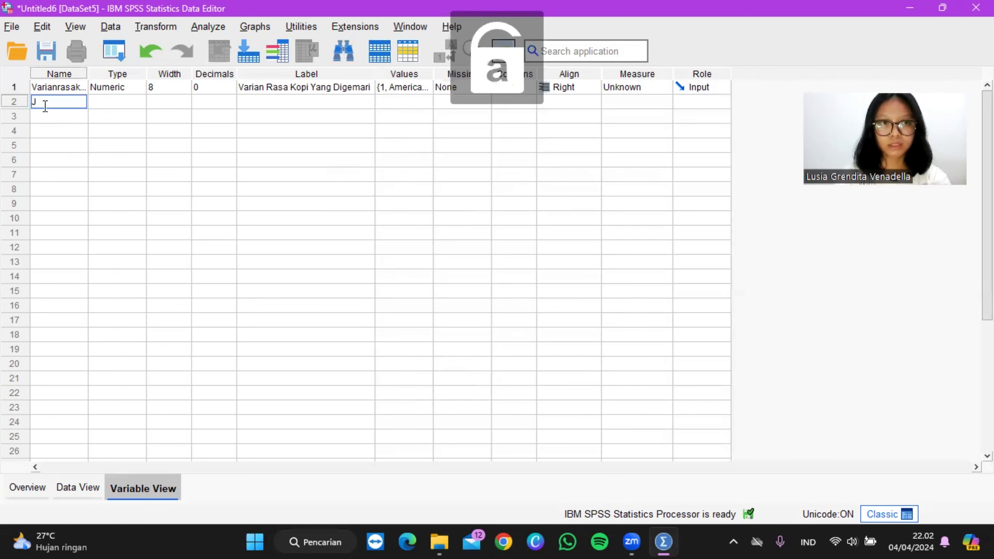
{"action": "type", "text": "umlah"}
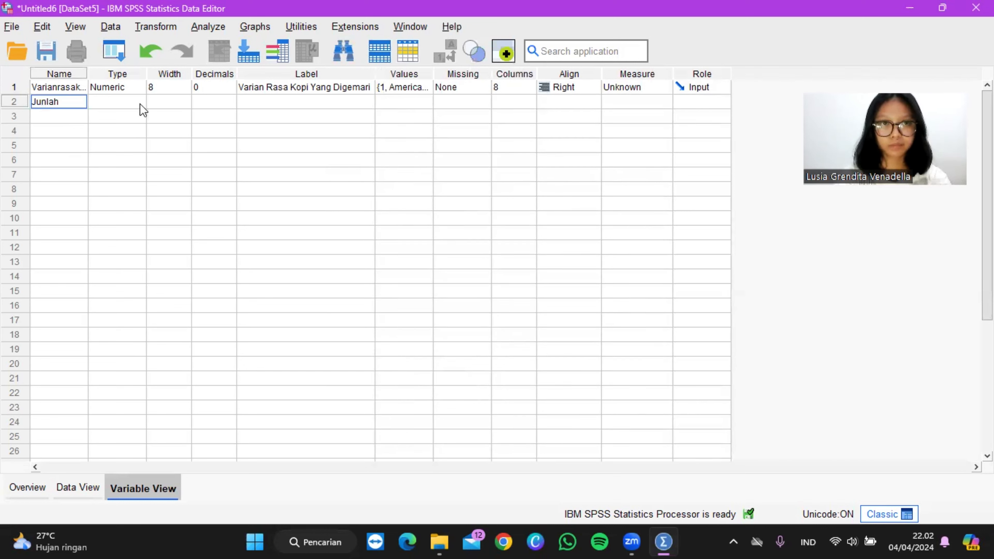
{"action": "left_click", "coordinate": [211, 103]}
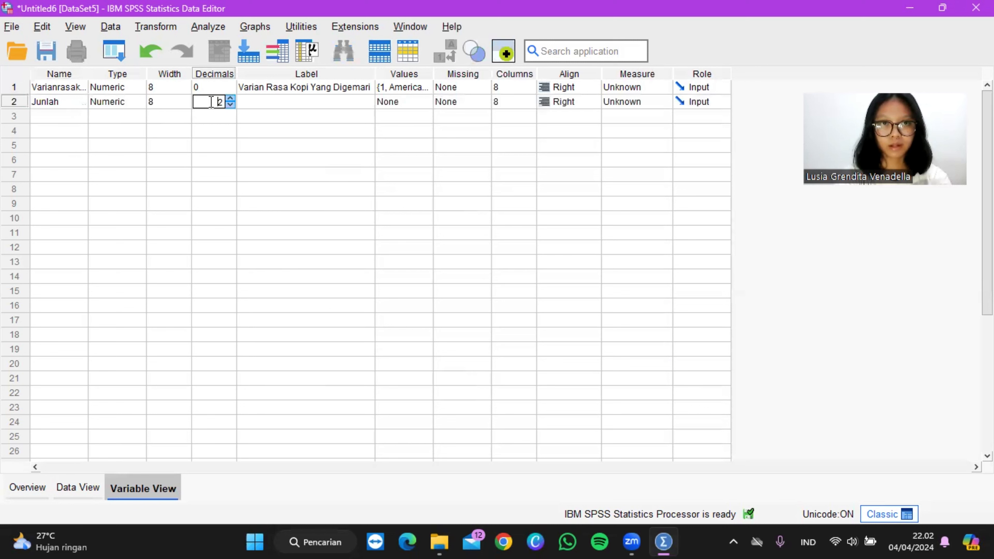
{"action": "left_click", "coordinate": [232, 105]}
{"action": "left_click", "coordinate": [232, 104]}
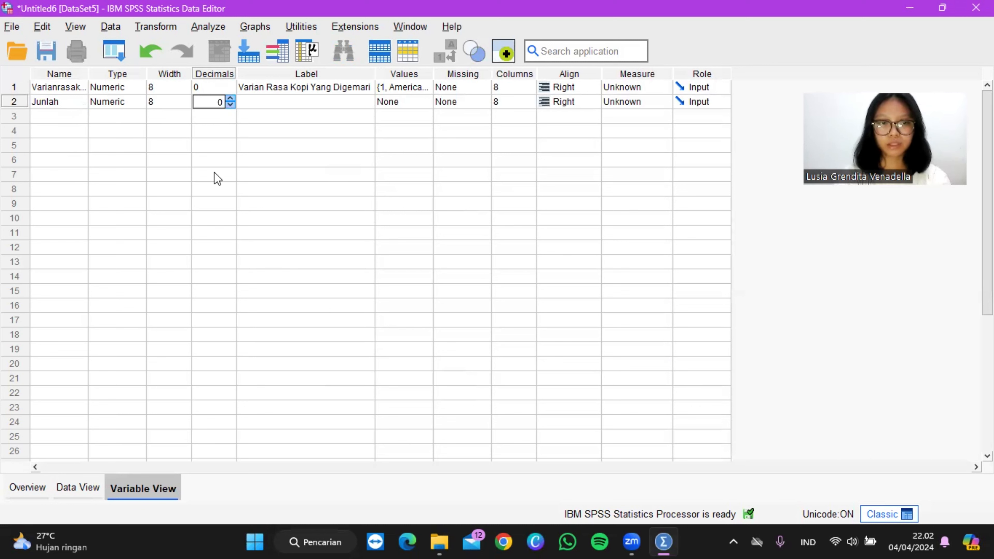
Step: Enter the codes 1, 2 and 3 in the first three rows of the Varianrasakopi column
{"action": "left_click", "coordinate": [94, 490]}
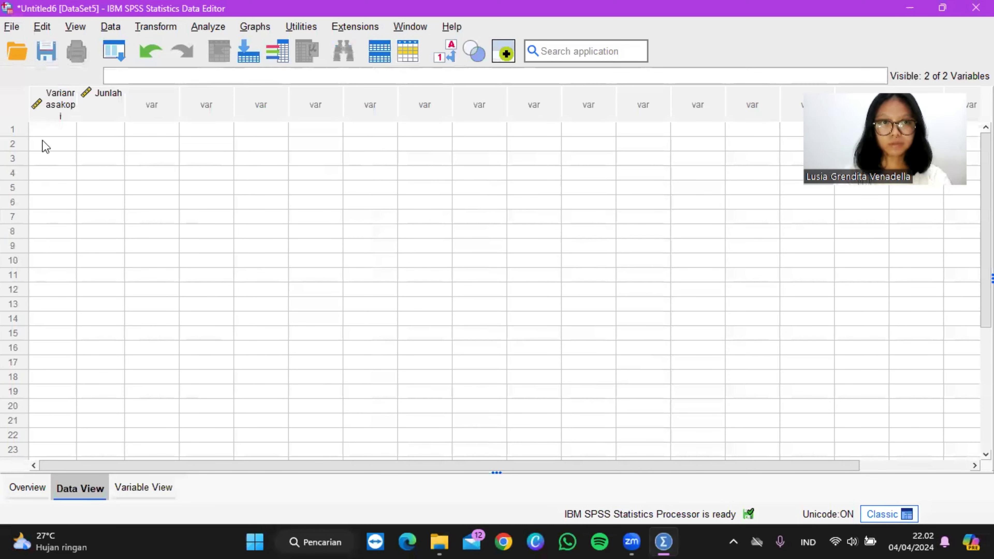
{"action": "left_click", "coordinate": [59, 131]}
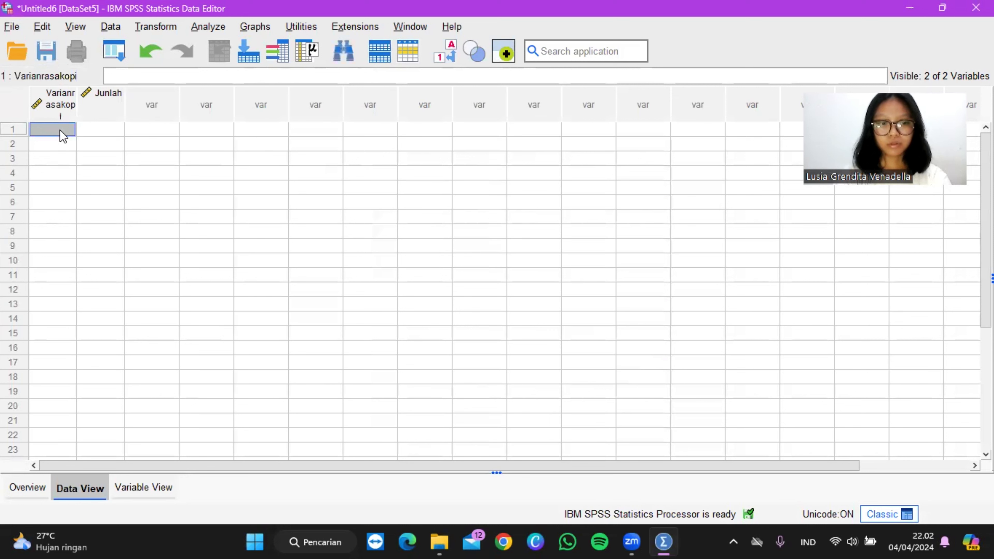
{"action": "type", "text": "1"}
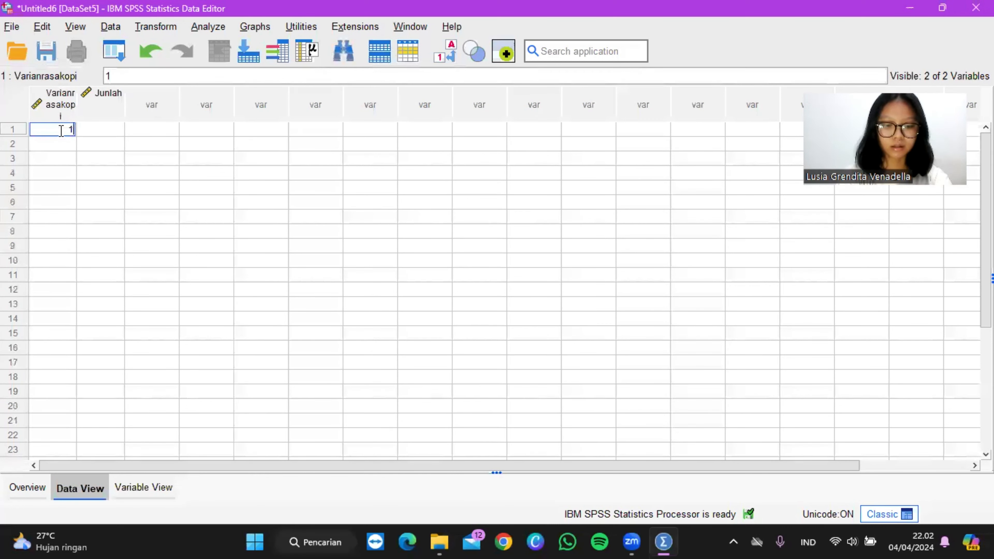
{"action": "key", "text": "Return"}
{"action": "type", "text": "2"}
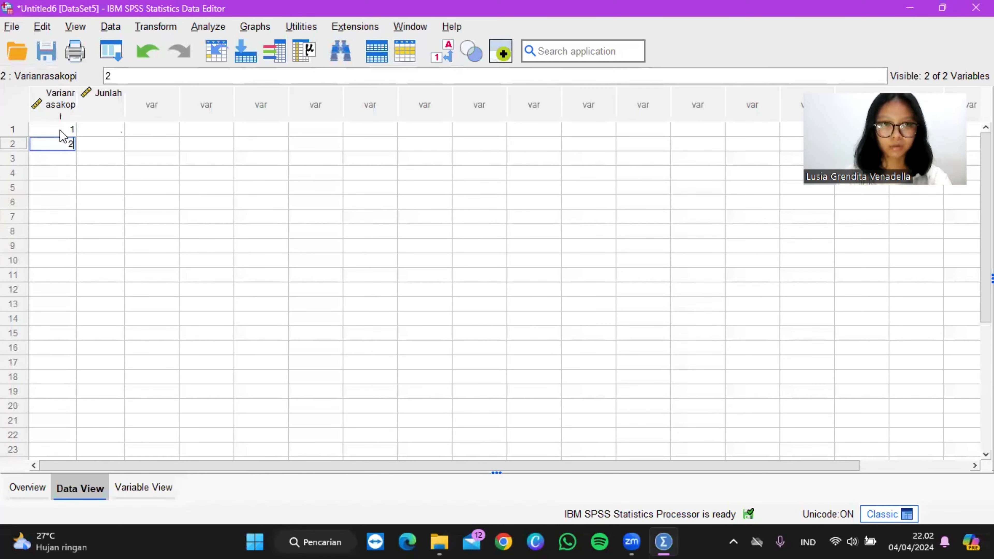
{"action": "key", "text": "Return"}
{"action": "type", "text": "3"}
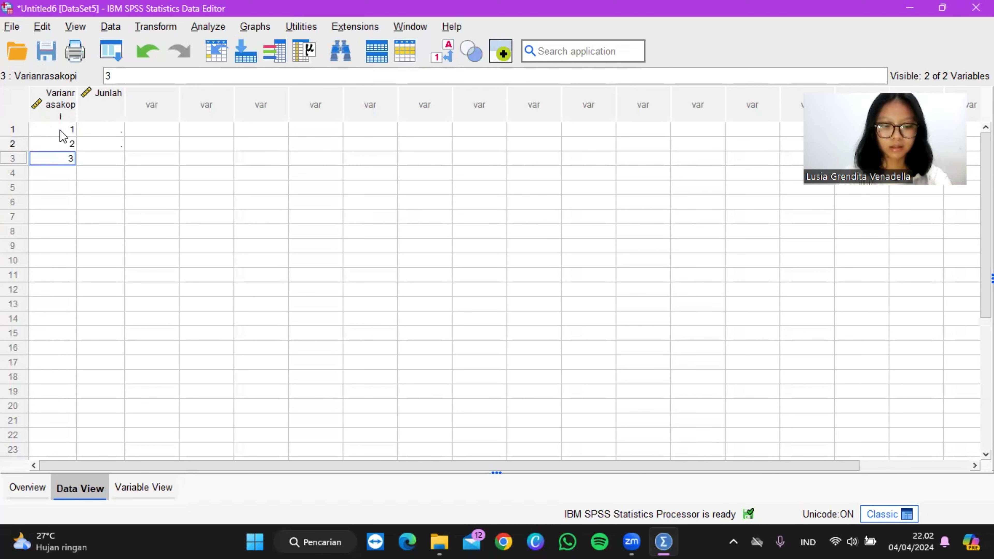
Step: Fill the Junlah column with the counts 60, 50 and 40 for rows 1 to 3
{"action": "key", "text": "Tab"}
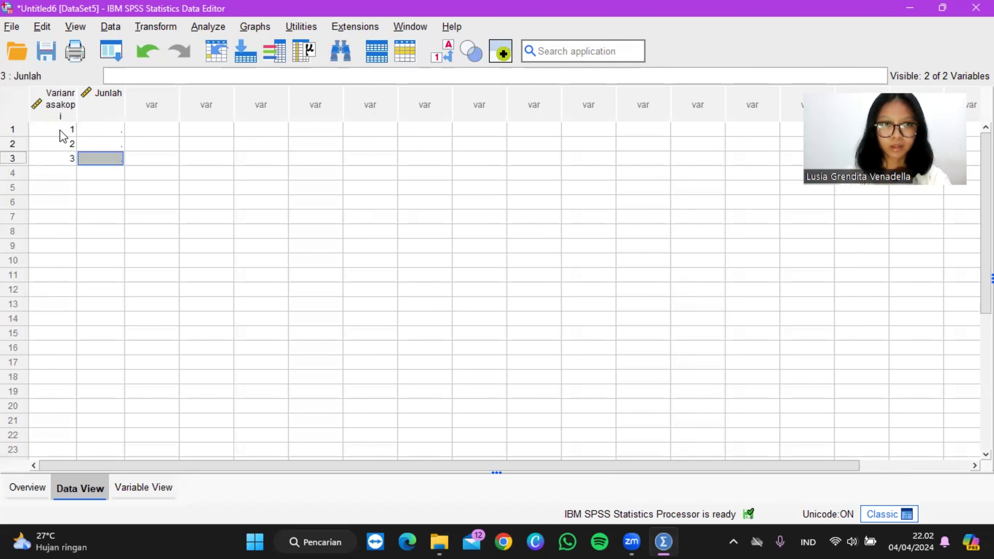
{"action": "key", "text": "Up"}
{"action": "key", "text": "Up"}
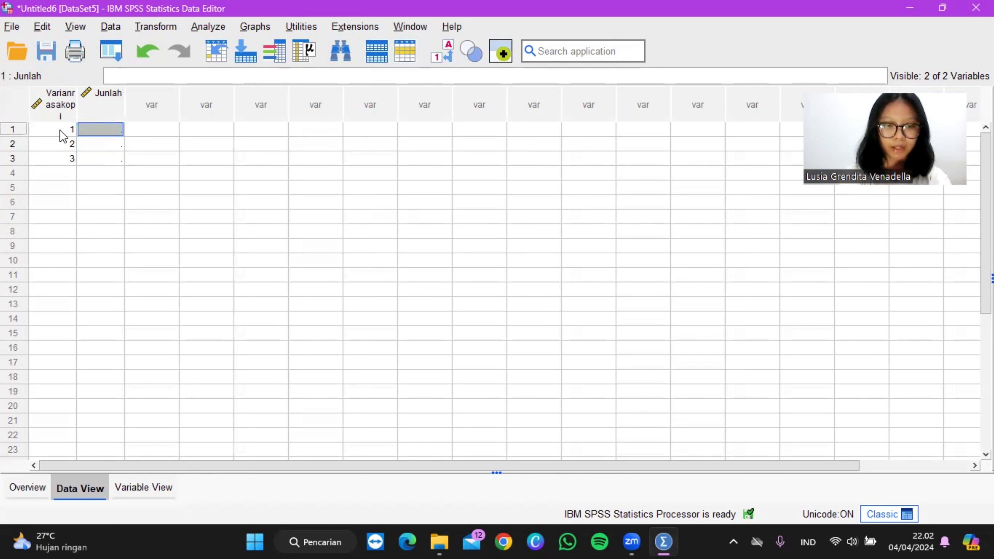
{"action": "type", "text": "60"}
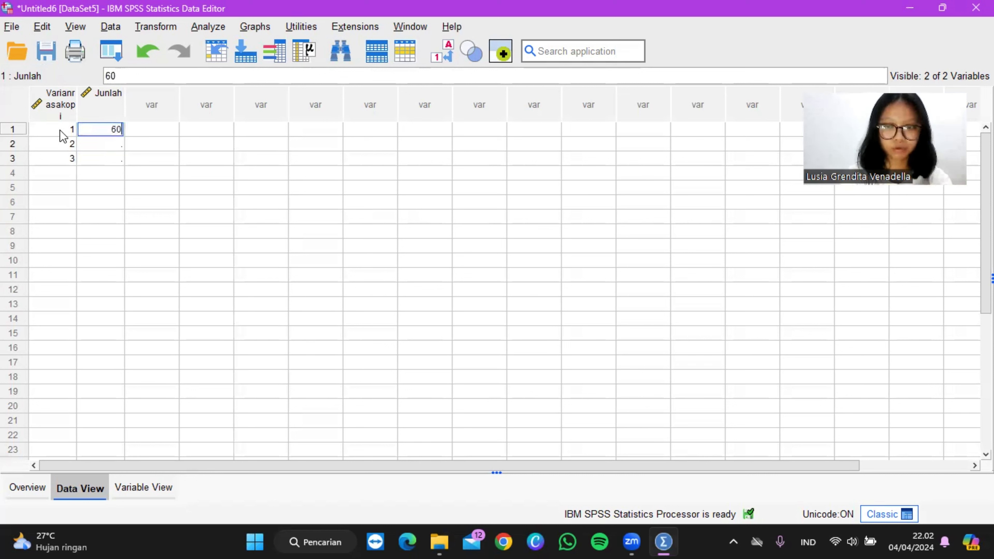
{"action": "key", "text": "Return"}
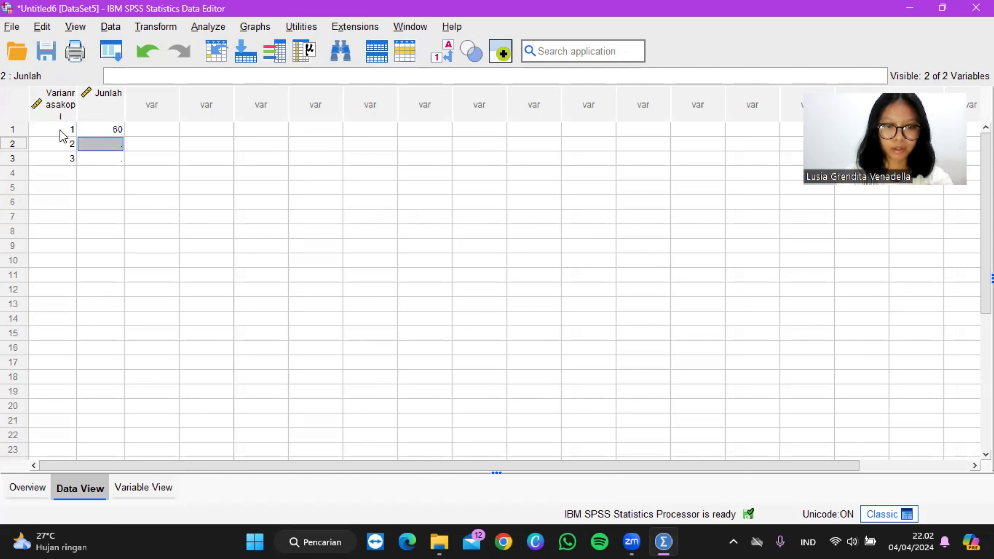
{"action": "type", "text": "50"}
{"action": "key", "text": "Return"}
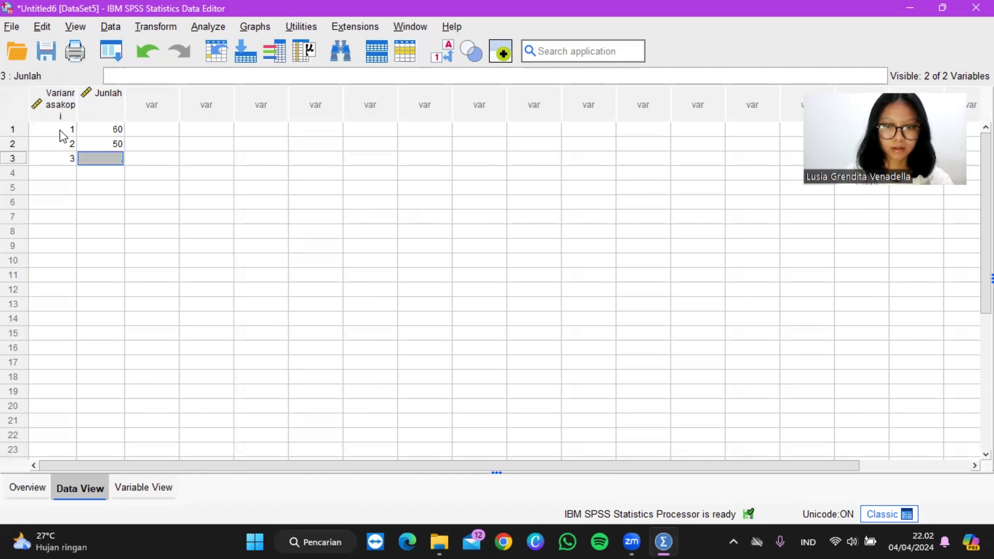
{"action": "type", "text": "40"}
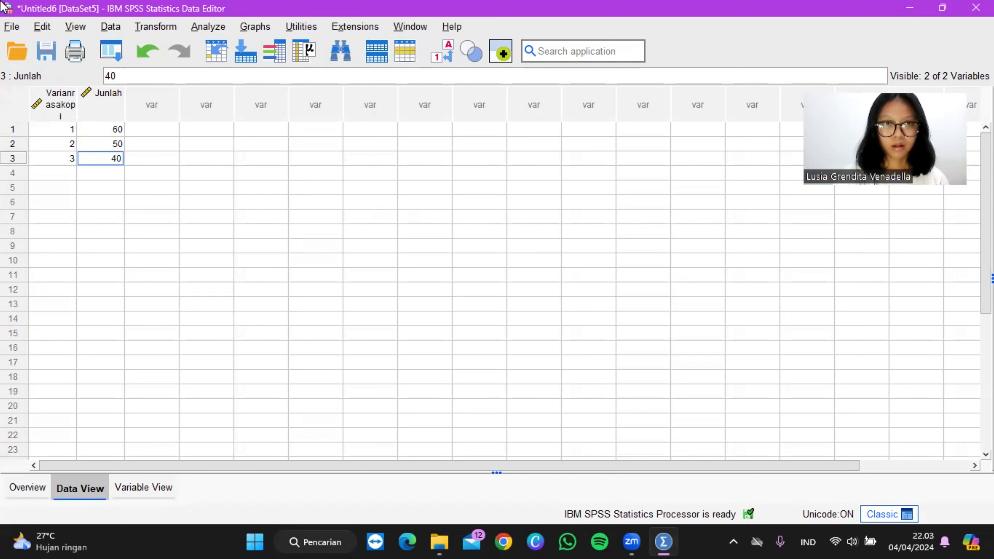
Step: Weight the cases using Junlah as the frequency variable
{"action": "left_click", "coordinate": [120, 32]}
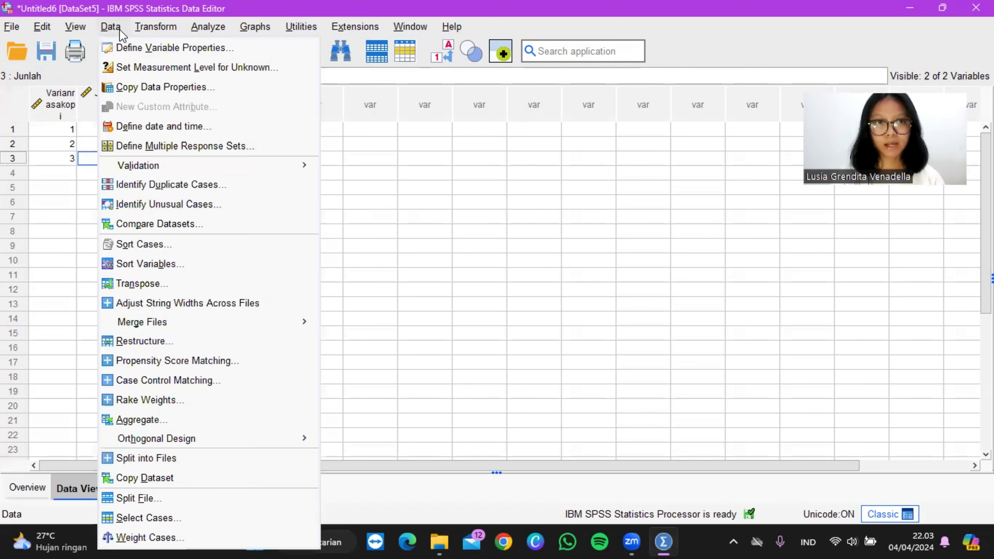
{"action": "left_click", "coordinate": [160, 539]}
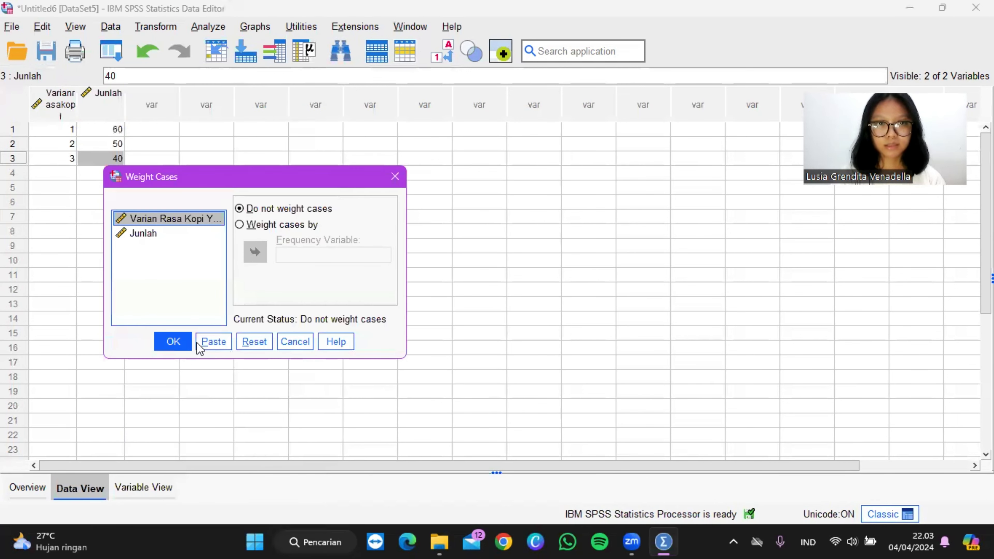
{"action": "left_click", "coordinate": [239, 225]}
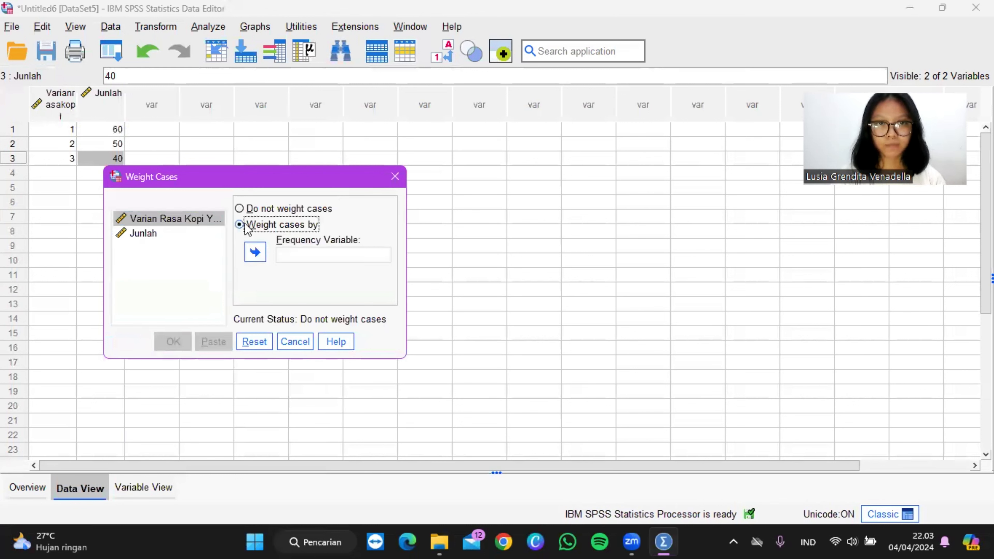
{"action": "left_click", "coordinate": [176, 234]}
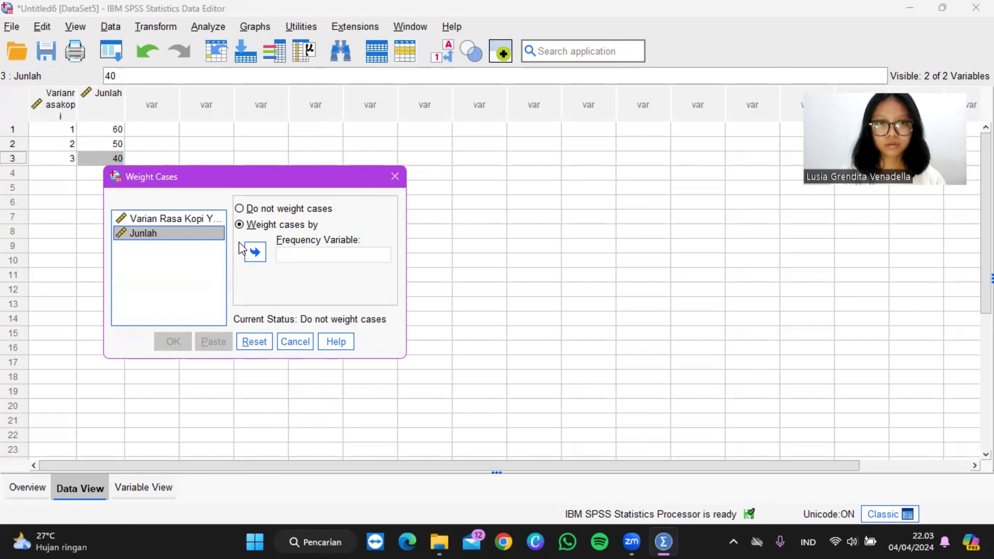
{"action": "left_click", "coordinate": [255, 252]}
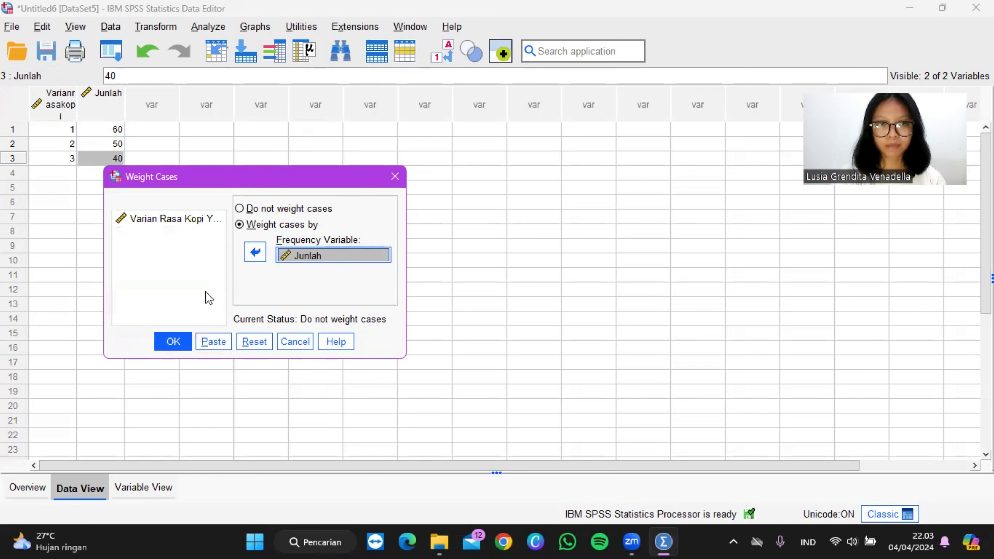
{"action": "left_click", "coordinate": [173, 341]}
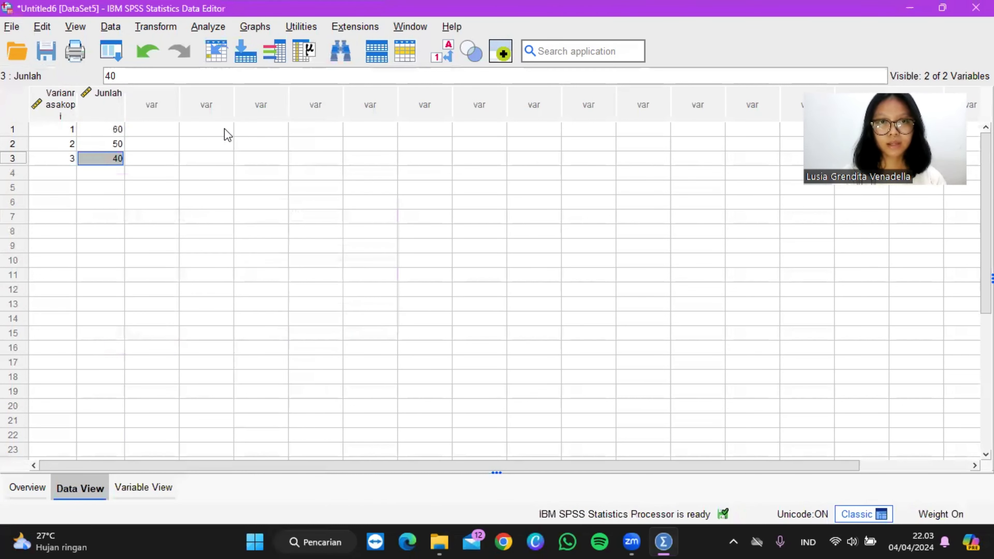
Step: Run a legacy nonparametric chi-square test on Varian Rasa Kopi Yang Digemari with all categories expected equal
{"action": "left_click", "coordinate": [218, 31]}
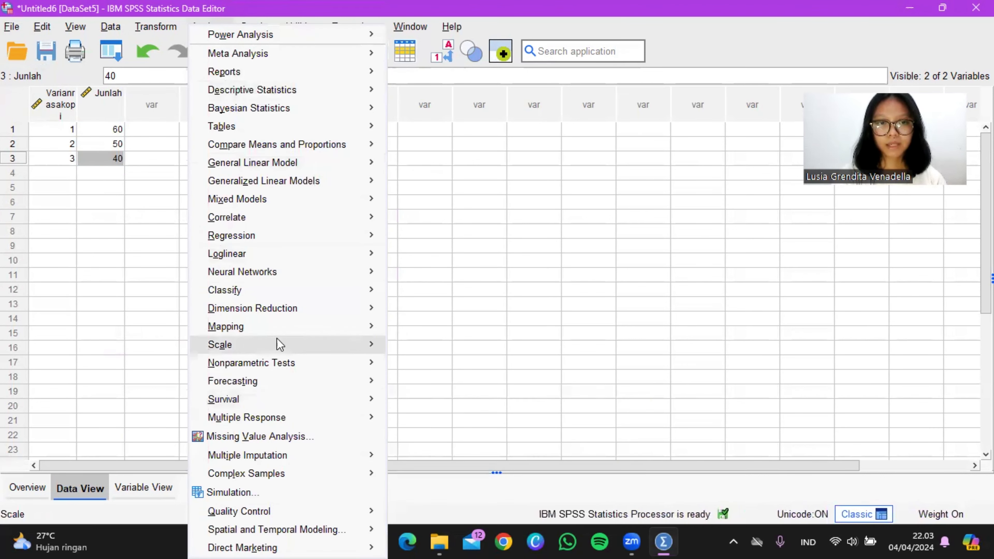
{"action": "mouse_move", "coordinate": [285, 361]}
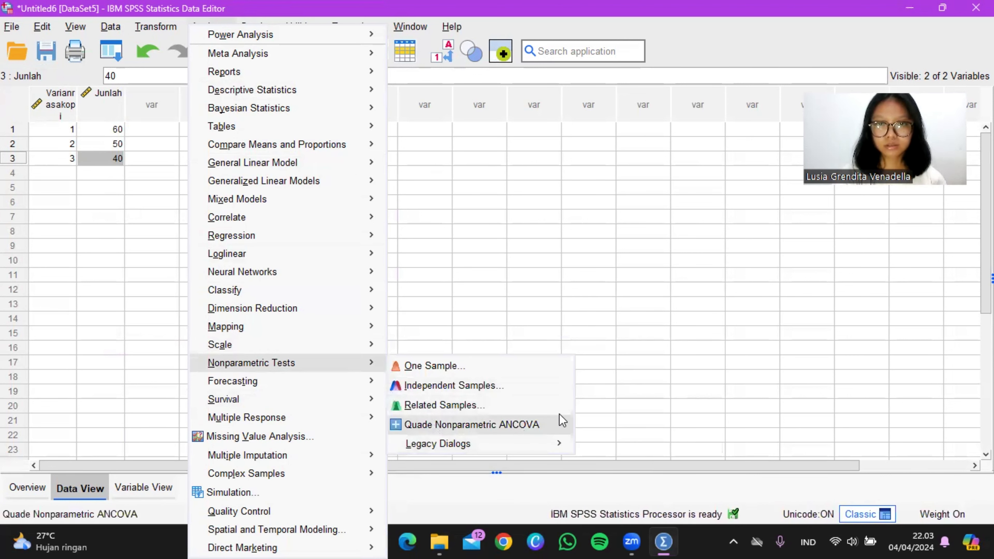
{"action": "mouse_move", "coordinate": [551, 451]}
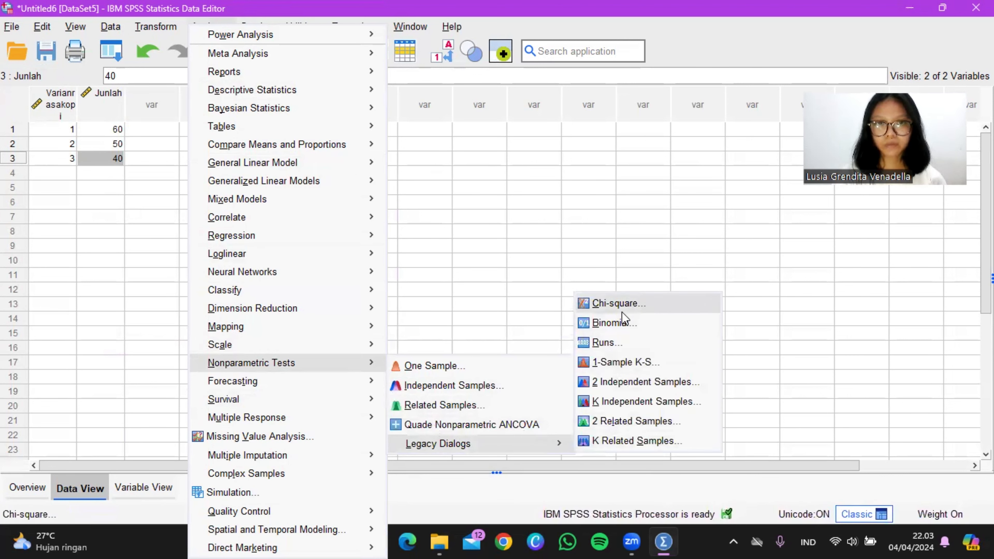
{"action": "left_click", "coordinate": [618, 305]}
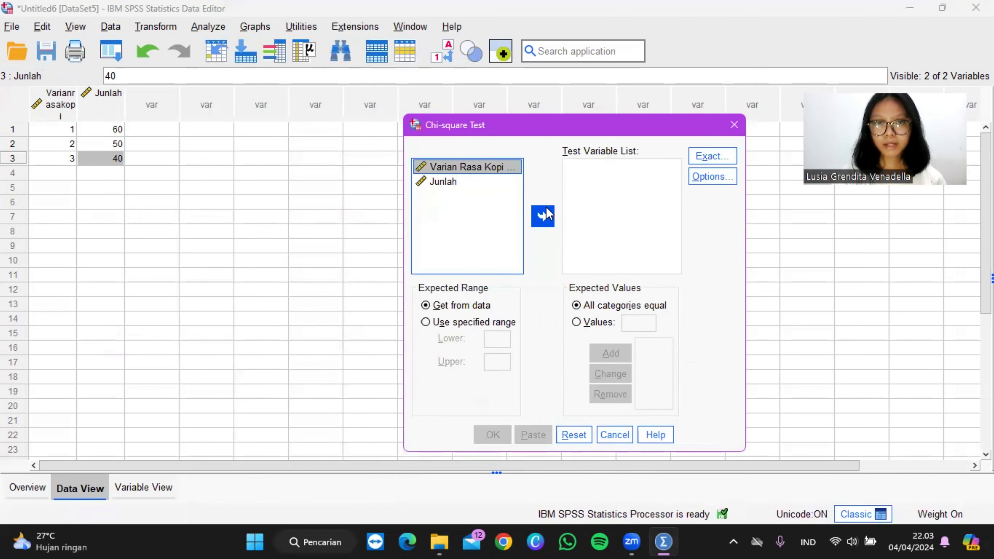
{"action": "left_click", "coordinate": [544, 215]}
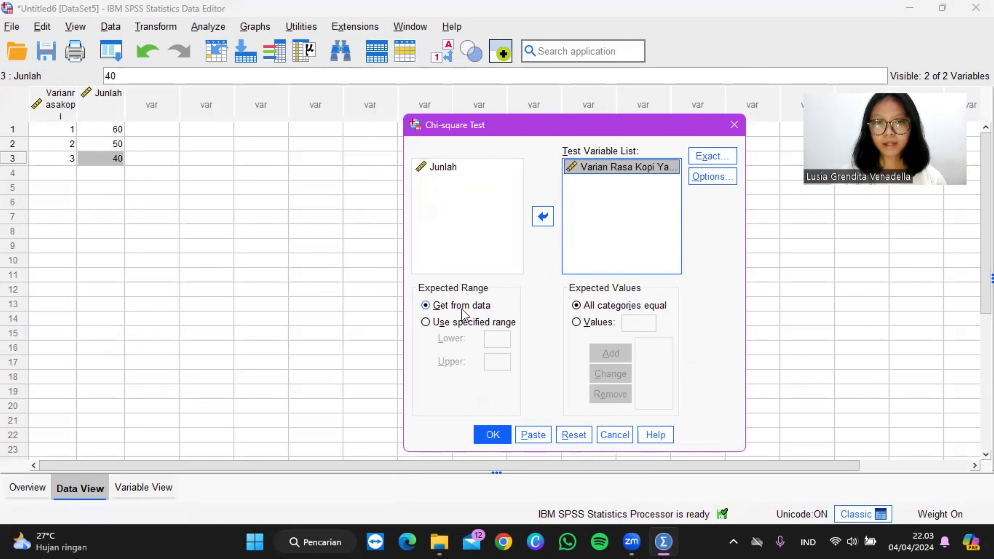
{"action": "left_click", "coordinate": [497, 435]}
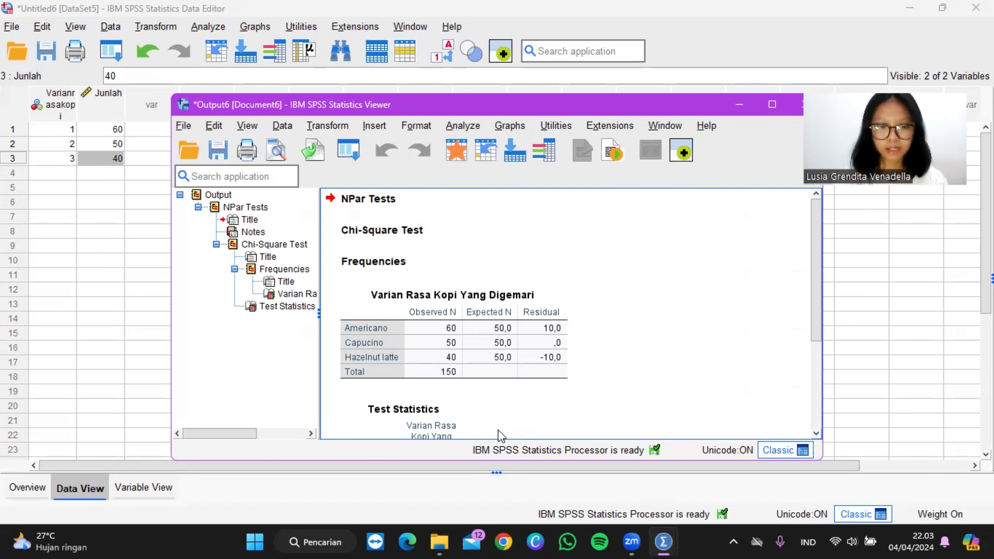
Step: Examine the frequency table and the Test Statistics table in the coffee-flavour chi-square output
{"action": "left_click", "coordinate": [475, 380]}
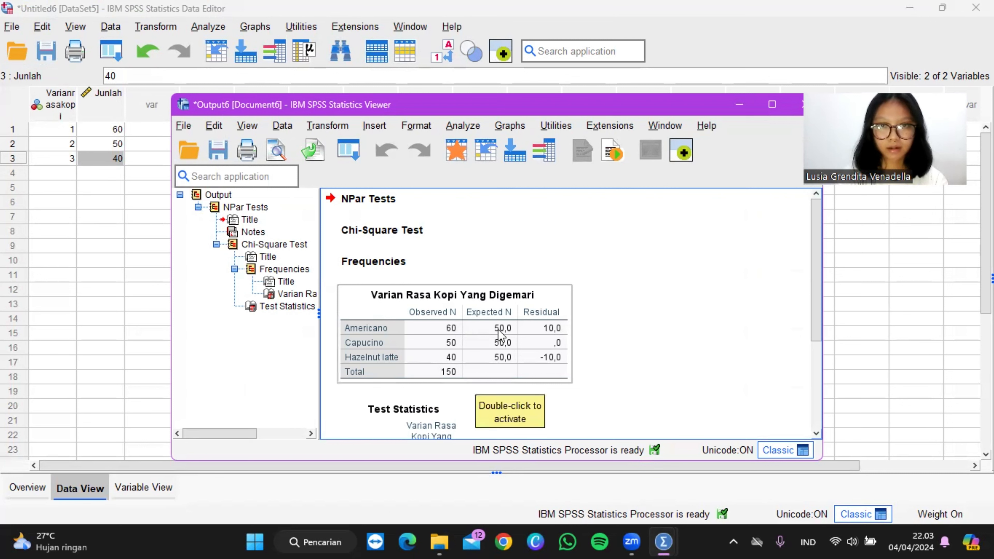
{"action": "scroll", "coordinate": [466, 303], "scroll_direction": "down", "scroll_amount": 3}
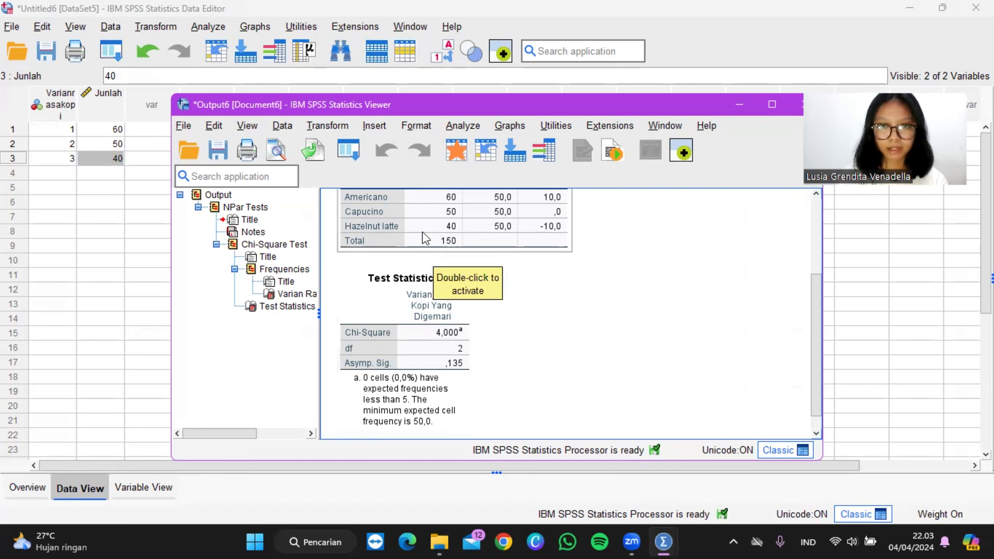
{"action": "scroll", "coordinate": [451, 274], "scroll_direction": "up", "scroll_amount": 2}
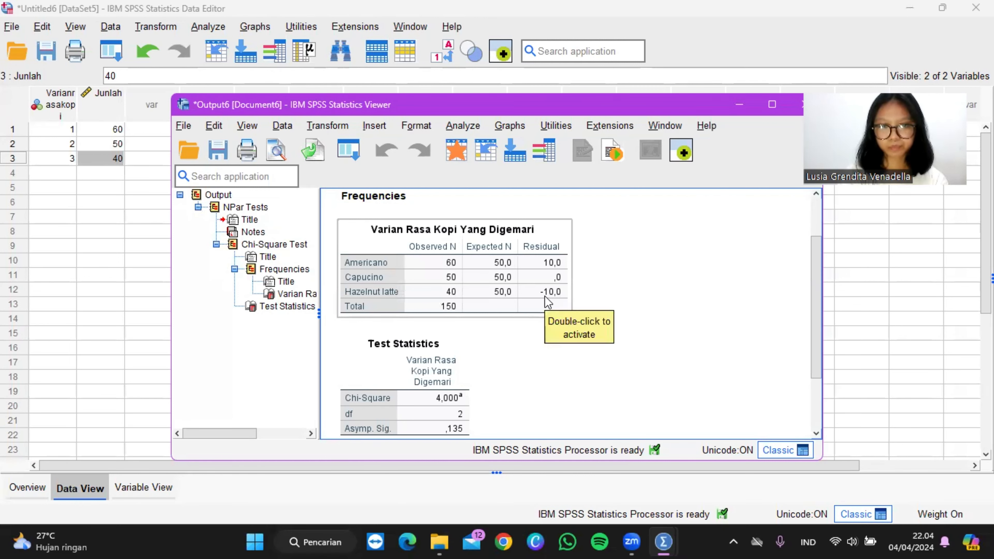
{"action": "scroll", "coordinate": [544, 297], "scroll_direction": "down", "scroll_amount": 2}
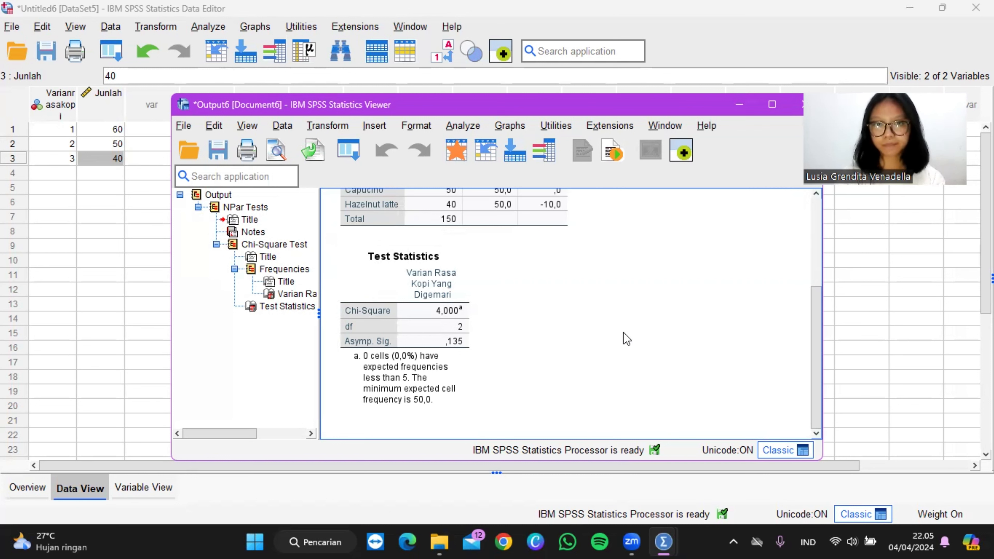
Step: Switch to the empty Untitled7 dataset and select the name of its first variable in the variable definitions
{"action": "key", "text": "alt+Tab"}
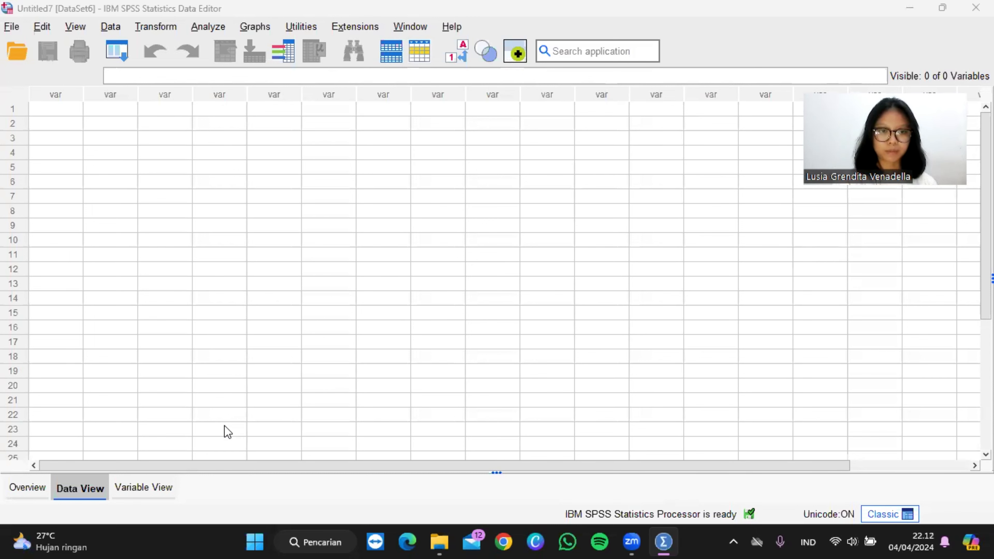
{"action": "left_click", "coordinate": [153, 485]}
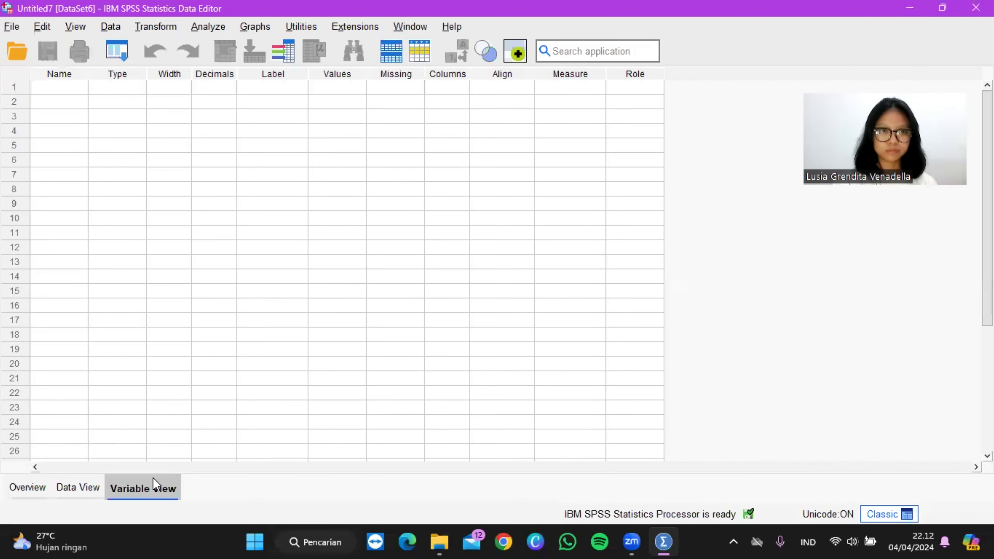
{"action": "left_click", "coordinate": [53, 92]}
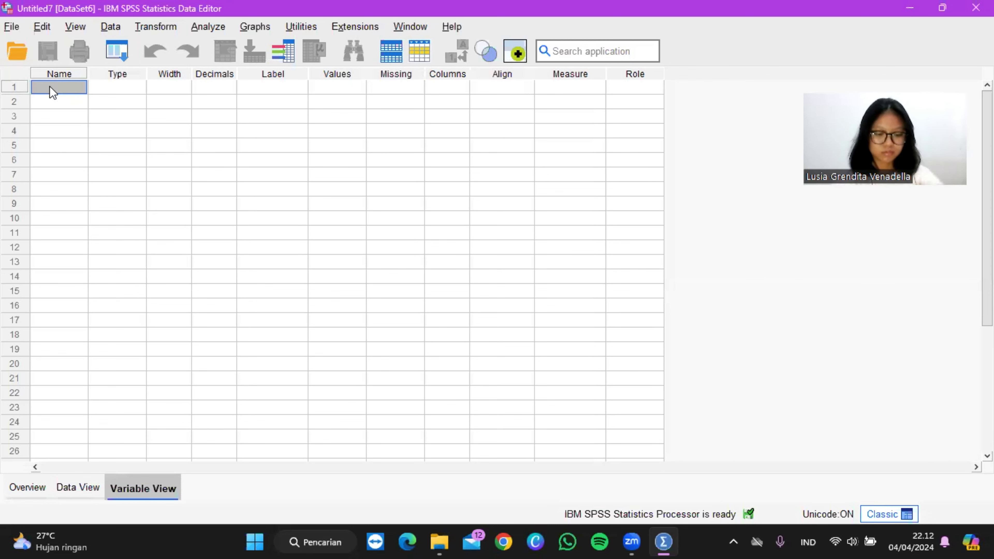
{"action": "type", "text": "m"}
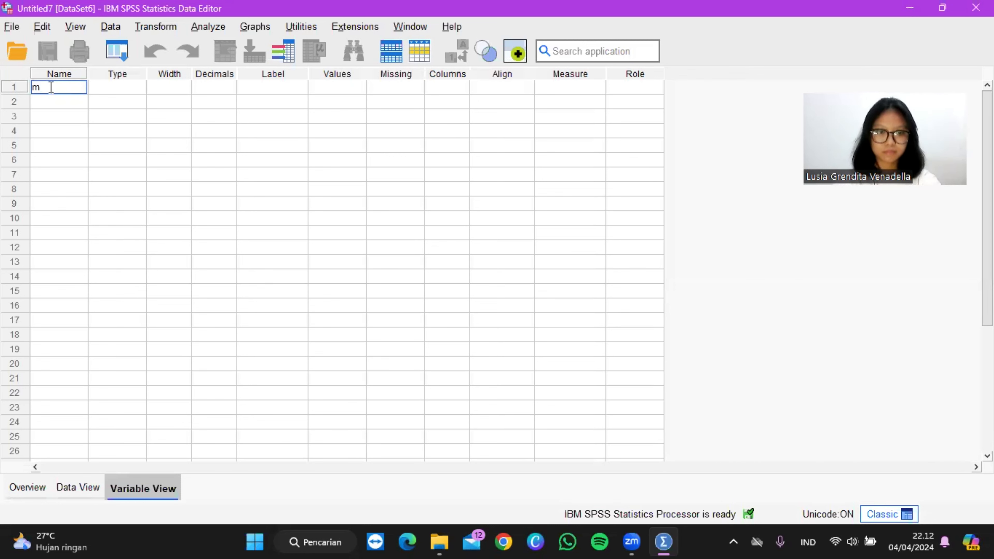
{"action": "key", "text": "Return"}
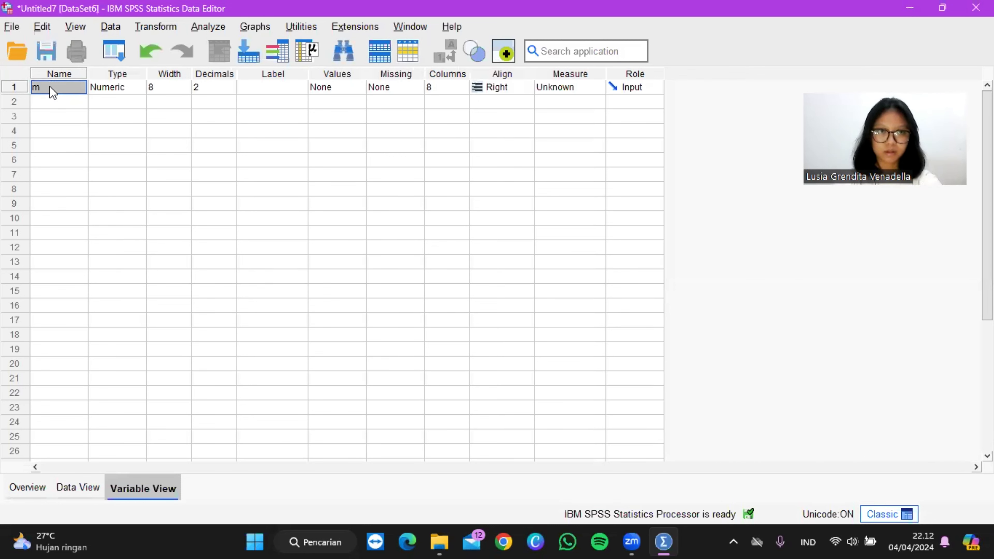
{"action": "key", "text": "Caps_Lock"}
{"action": "type", "text": "M"}
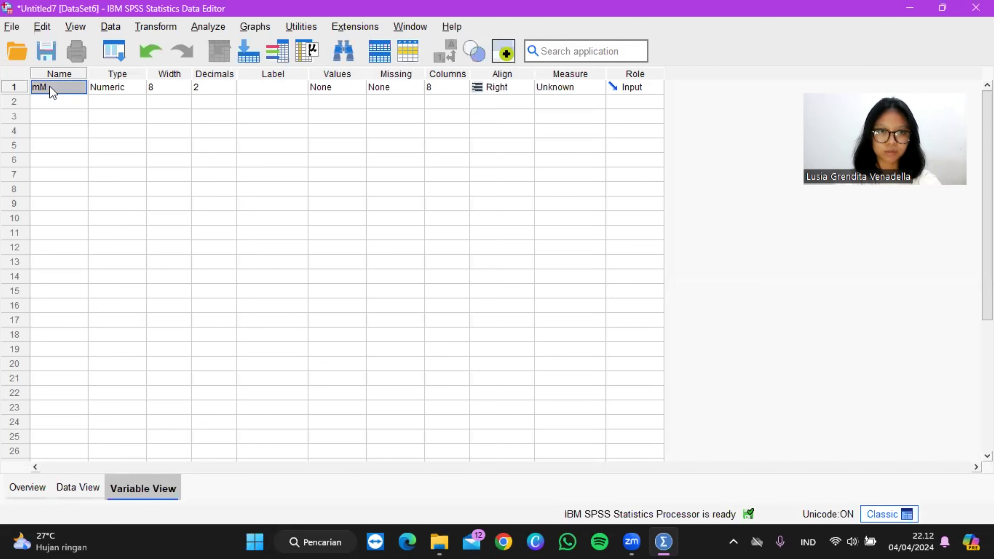
{"action": "left_click", "coordinate": [51, 87]}
{"action": "key", "text": "Caps_Lock"}
{"action": "key", "text": "Escape"}
{"action": "type", "text": "m"}
{"action": "key", "text": "Return"}
Step: Name the first variable Mahasiswa in the variable definitions
{"action": "double_click", "coordinate": [50, 87]}
{"action": "key", "text": "BackSpace"}
{"action": "type", "text": "m"}
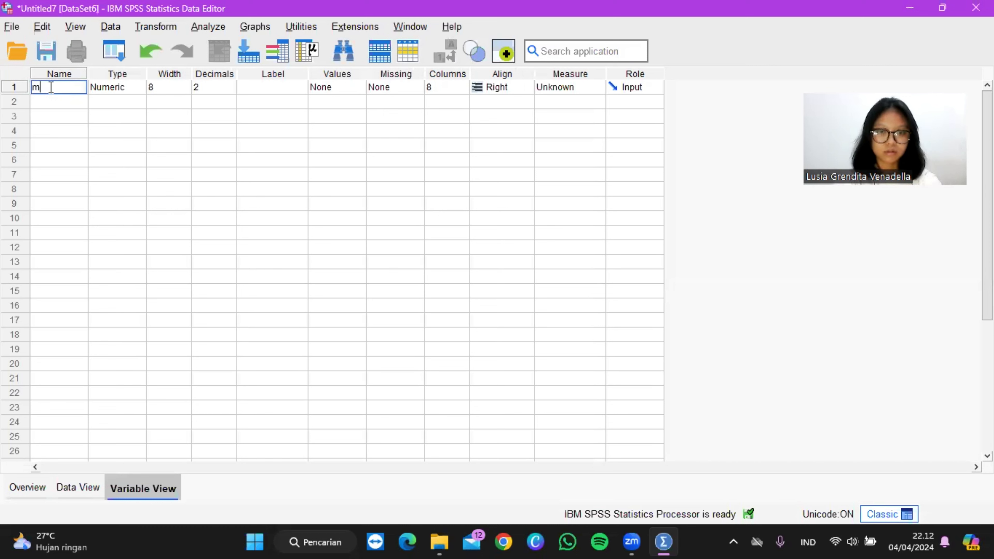
{"action": "key", "text": "BackSpace"}
{"action": "key", "text": "Caps_Lock"}
{"action": "type", "text": "M"}
{"action": "key", "text": "Caps_Lock"}
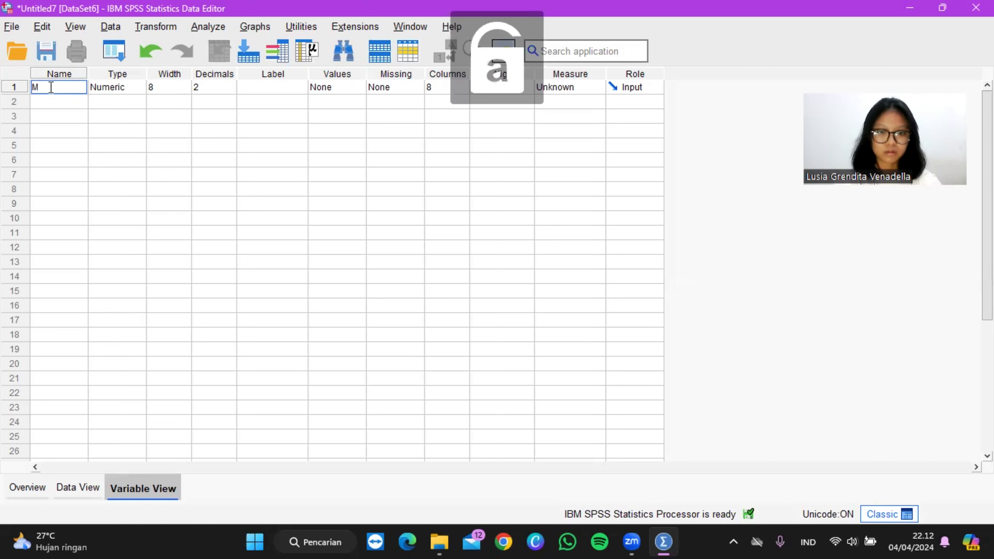
{"action": "type", "text": "ahasiswa"}
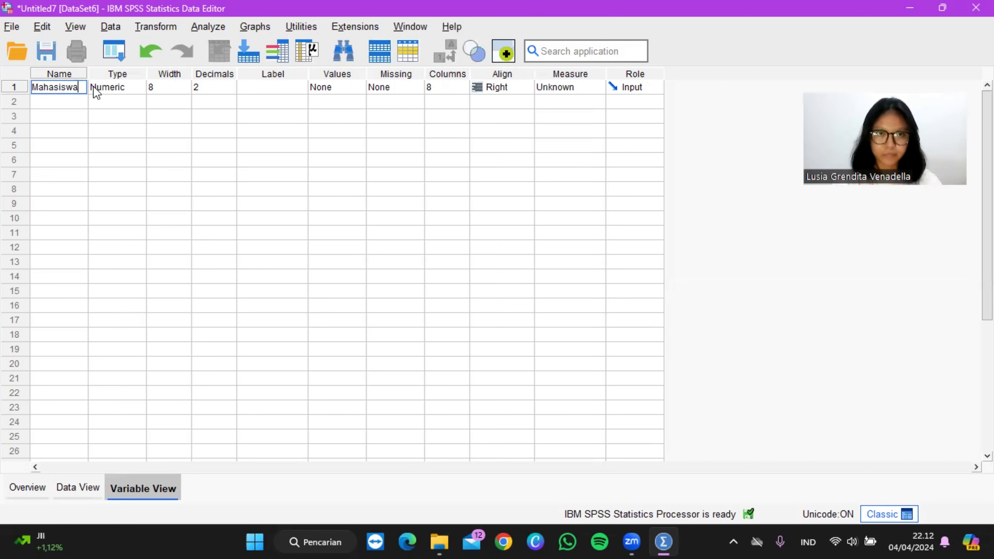
Step: Set the Mahasiswa variable to 0 decimals and give it the label Mahasiswa
{"action": "left_click", "coordinate": [210, 82]}
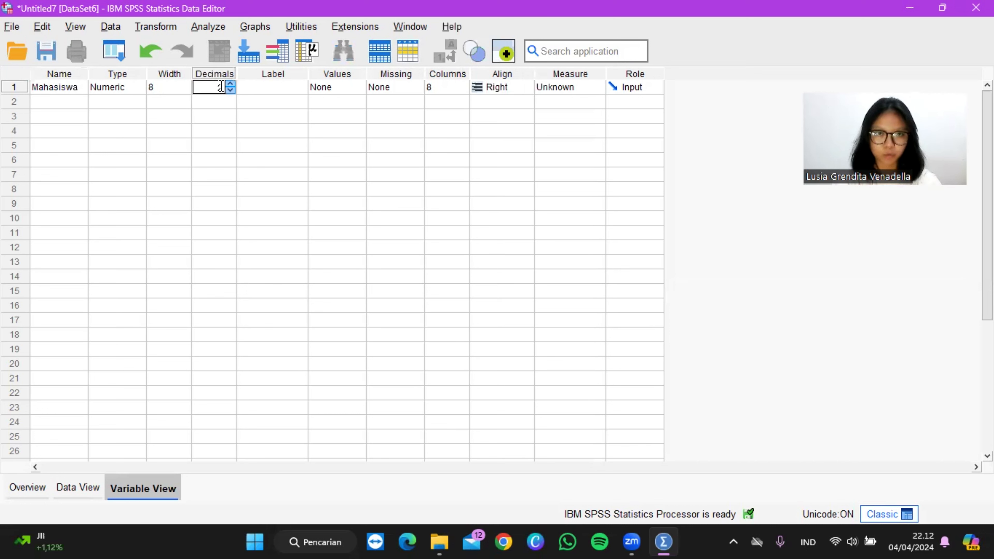
{"action": "left_click", "coordinate": [228, 90]}
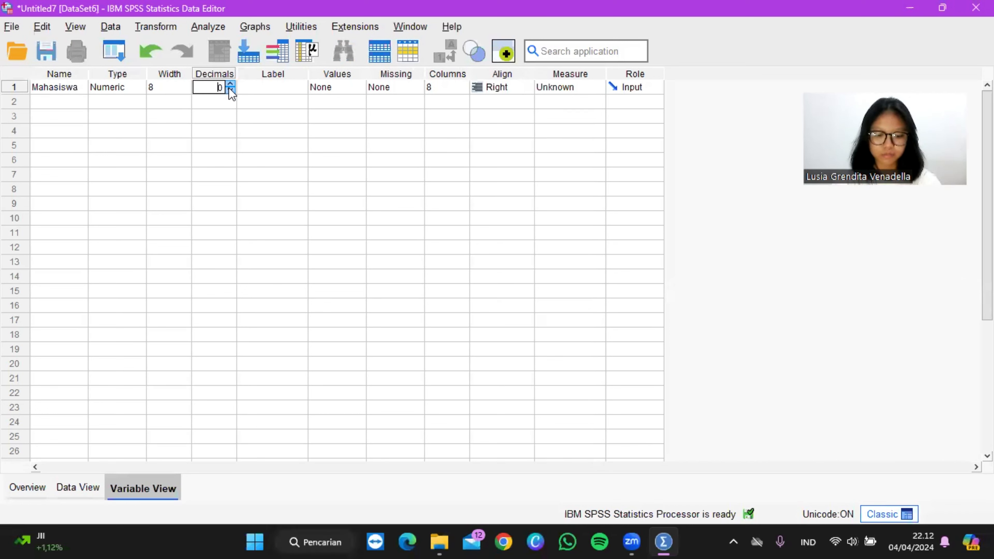
{"action": "left_click", "coordinate": [285, 87]}
{"action": "key", "text": "Caps_Lock"}
{"action": "type", "text": "M"}
{"action": "key", "text": "Caps_Lock"}
{"action": "type", "text": "ahas"}
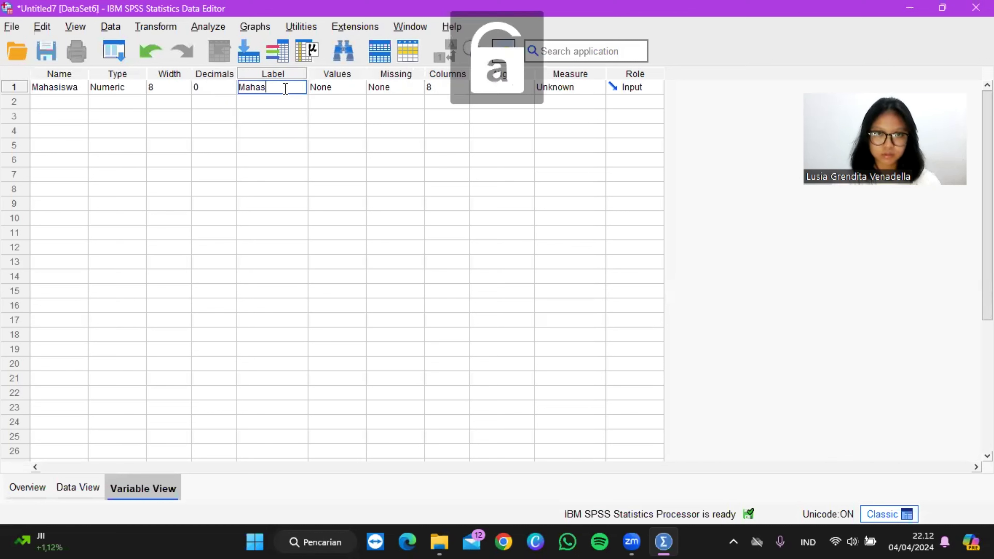
{"action": "type", "text": "iswa"}
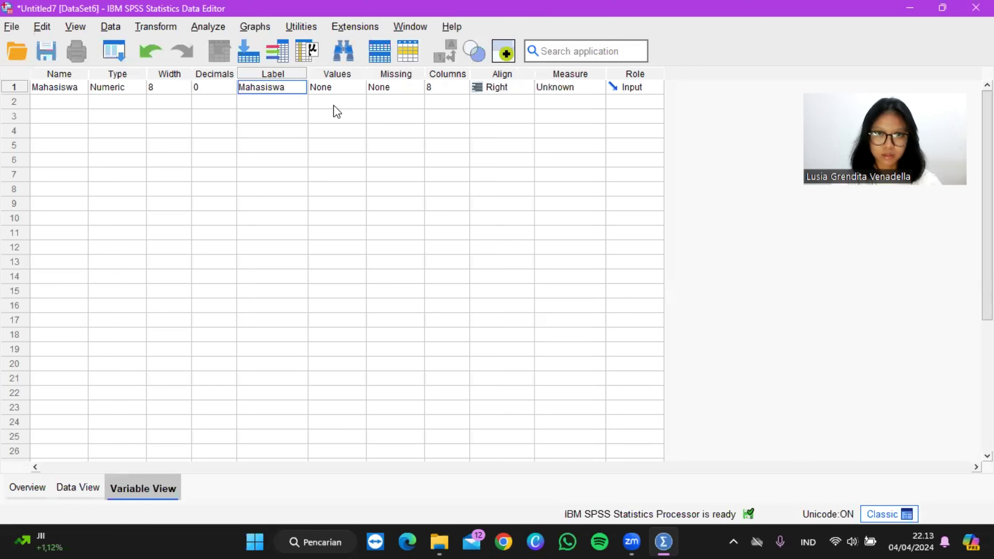
Step: Add a second variable named JK with 0 decimals
{"action": "left_click", "coordinate": [83, 103]}
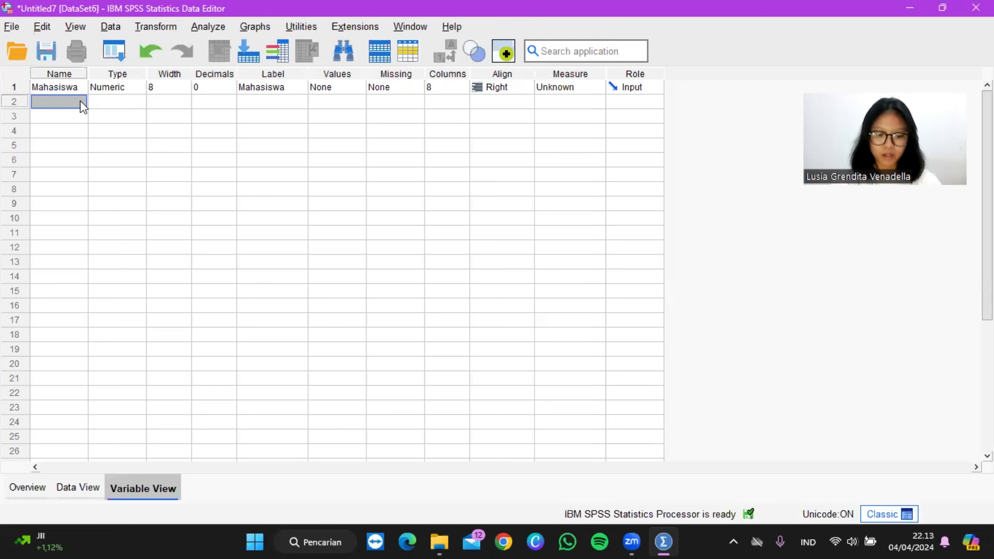
{"action": "left_click", "coordinate": [81, 101]}
{"action": "key", "text": "Caps_Lock"}
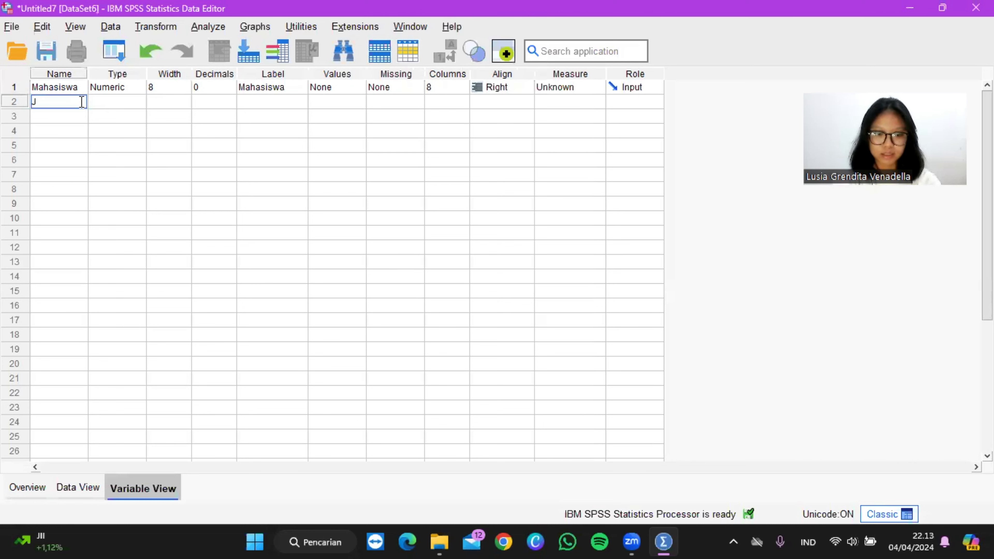
{"action": "type", "text": "JK"}
{"action": "key", "text": "Tab"}
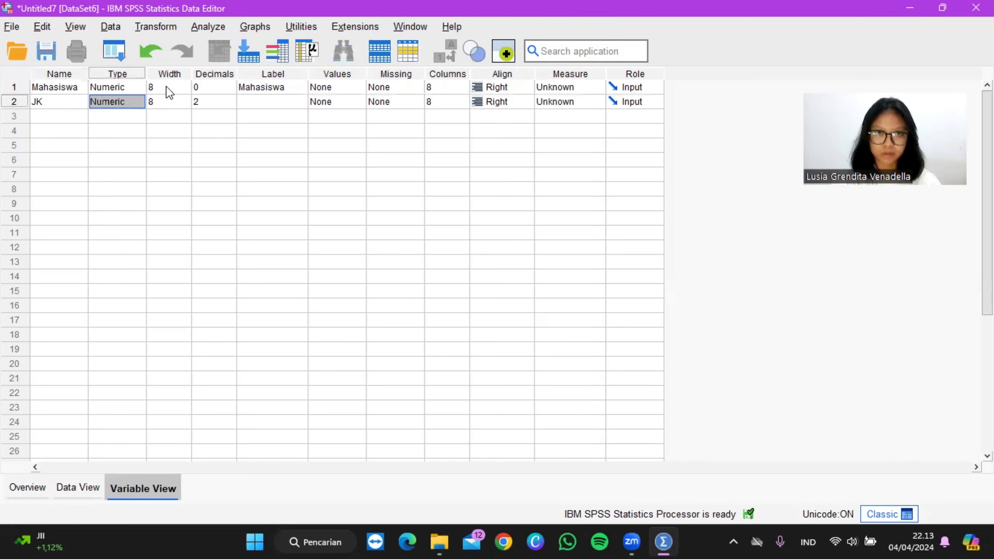
{"action": "left_click", "coordinate": [220, 100]}
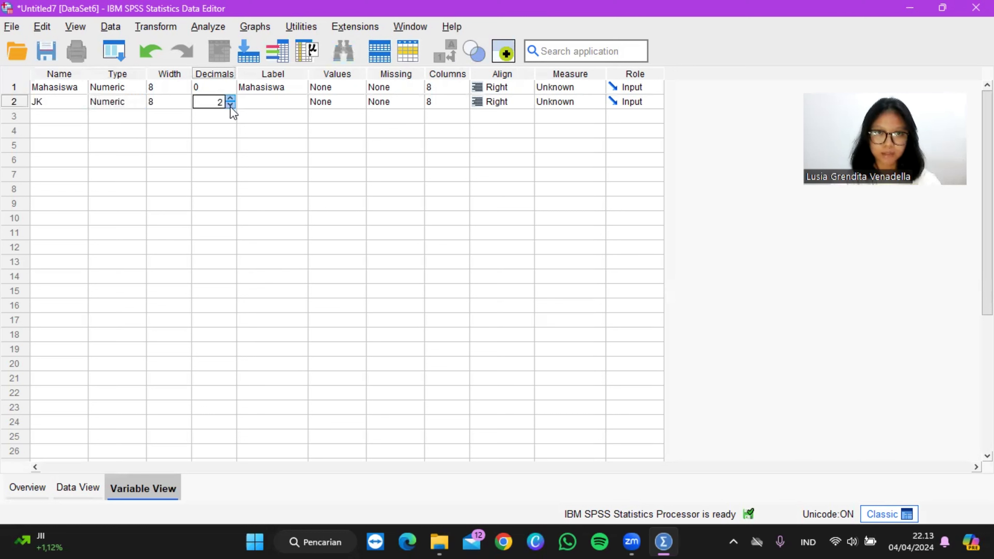
Step: Give the JK variable the label Jenis Kelamin
{"action": "left_click", "coordinate": [268, 103]}
{"action": "key", "text": "Caps_Lock"}
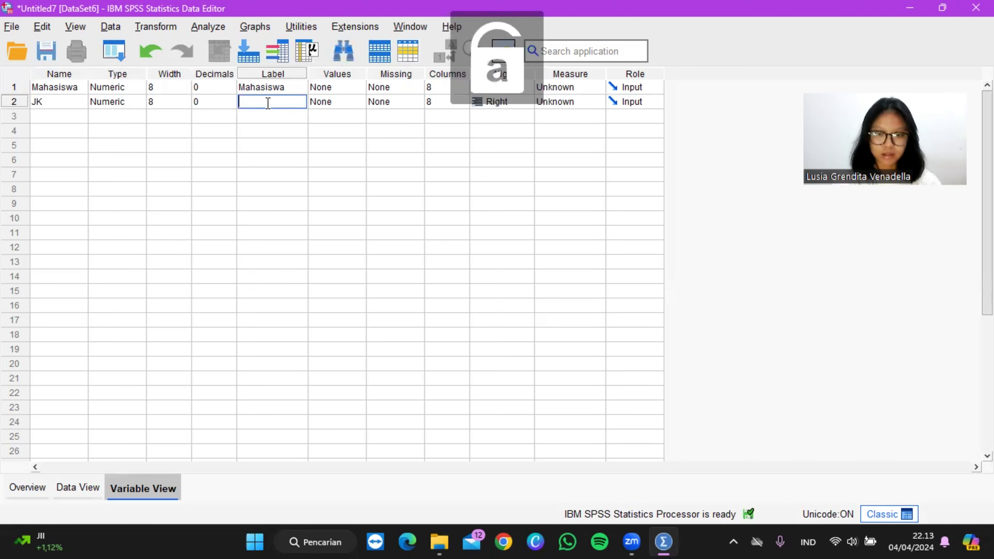
{"action": "type", "text": "JEN"}
{"action": "key", "text": "BackSpace"}
{"action": "key", "text": "BackSpace"}
{"action": "key", "text": "BackSpace"}
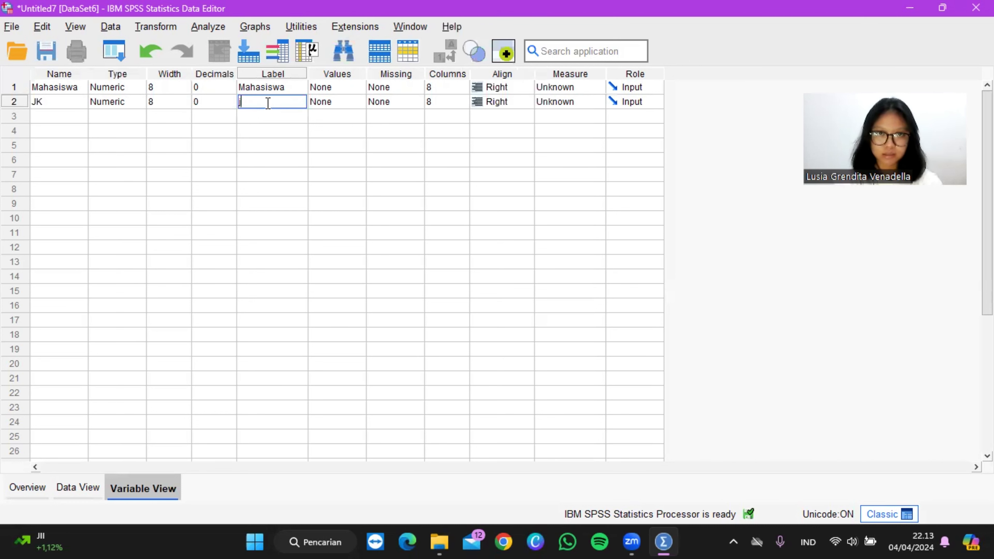
{"action": "key", "text": "Caps_Lock"}
{"action": "type", "text": "Jenis Kelamin"}
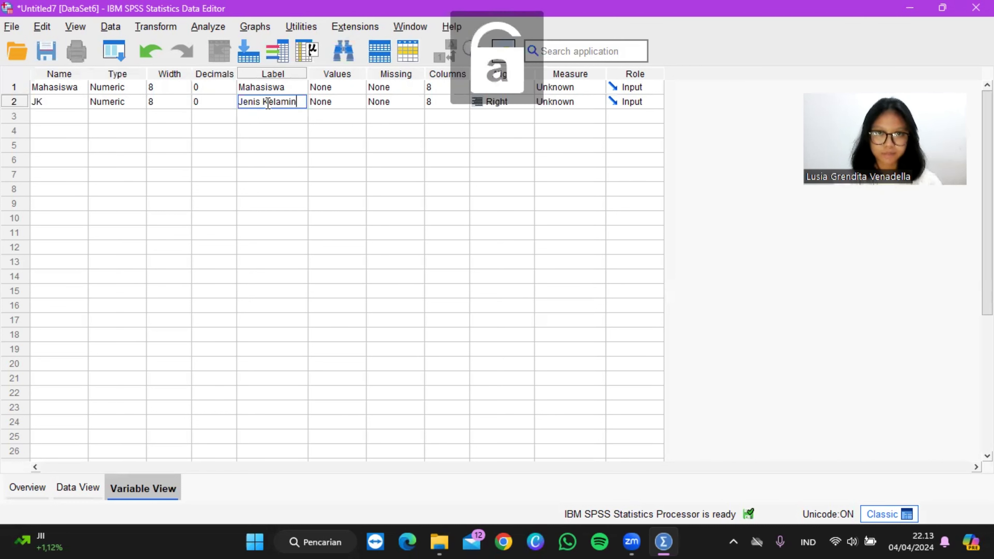
Step: Add a value label to the JK variable that codes 1 as Laki-laki
{"action": "left_click", "coordinate": [340, 100]}
{"action": "left_click", "coordinate": [358, 102]}
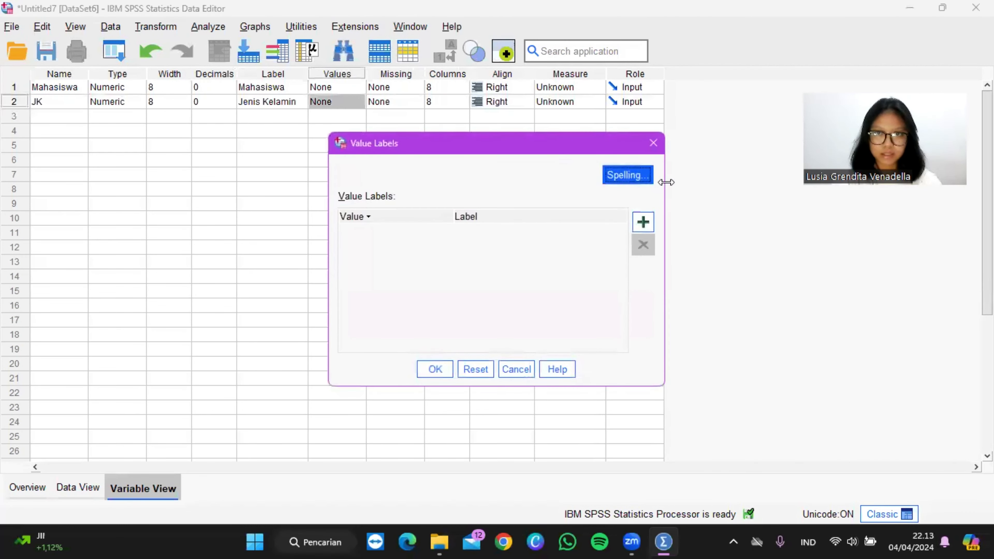
{"action": "left_click", "coordinate": [639, 220]}
{"action": "type", "text": "1"}
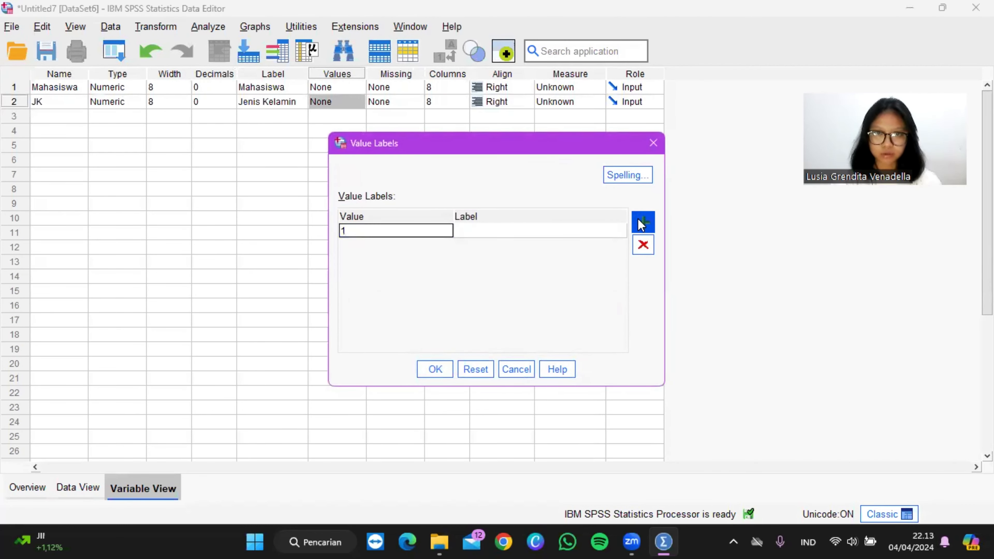
{"action": "key", "text": "Tab"}
{"action": "type", "text": "Lak"}
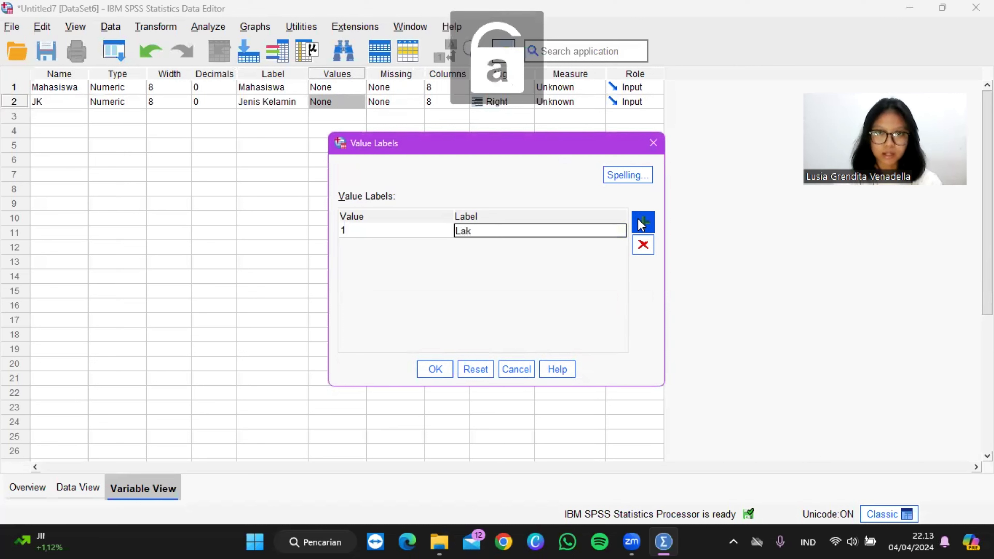
{"action": "type", "text": "i-laki"}
Step: Add the value label 2 for Perempuan and apply the JK value labels
{"action": "left_click", "coordinate": [640, 224]}
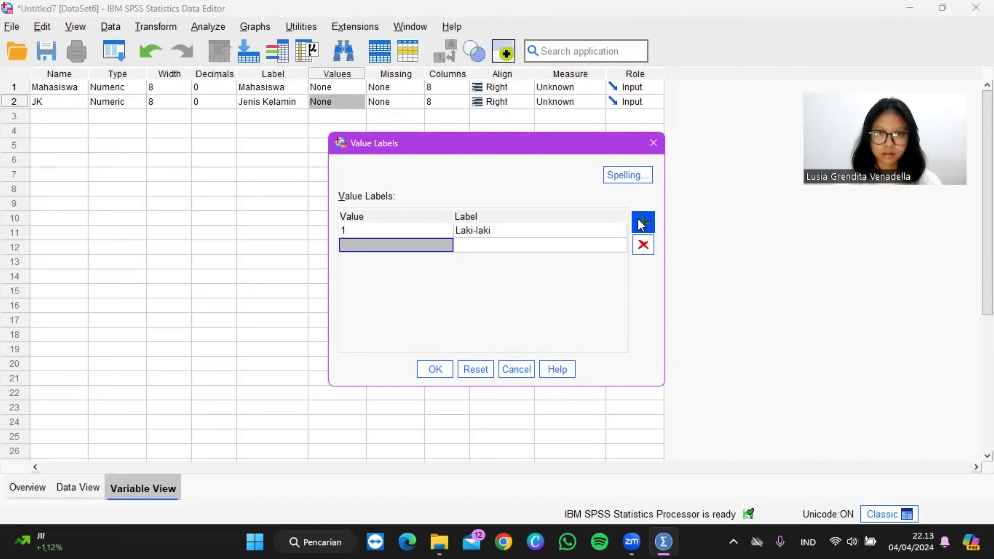
{"action": "type", "text": "2"}
{"action": "key", "text": "Tab"}
{"action": "key", "text": "Caps_Lock"}
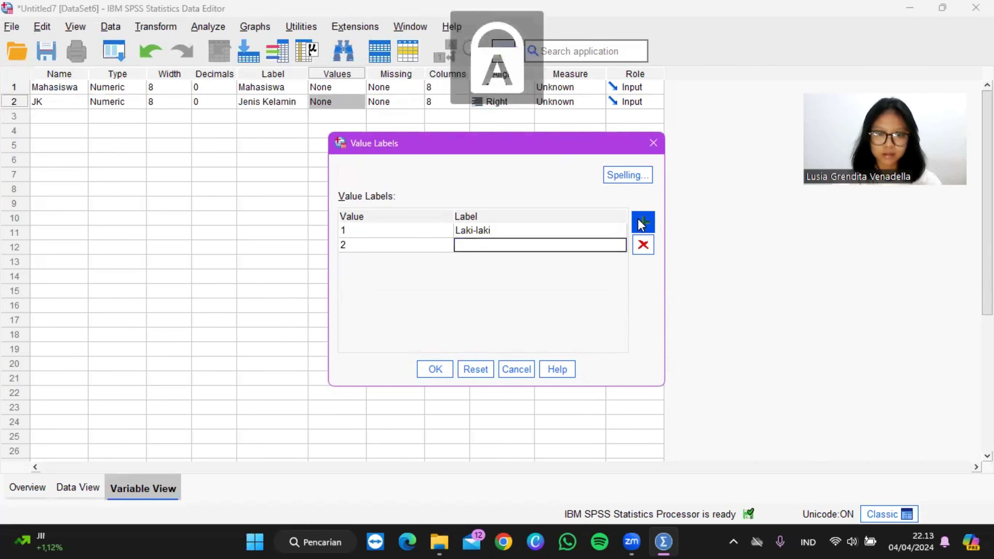
{"action": "type", "text": "Perempuan"}
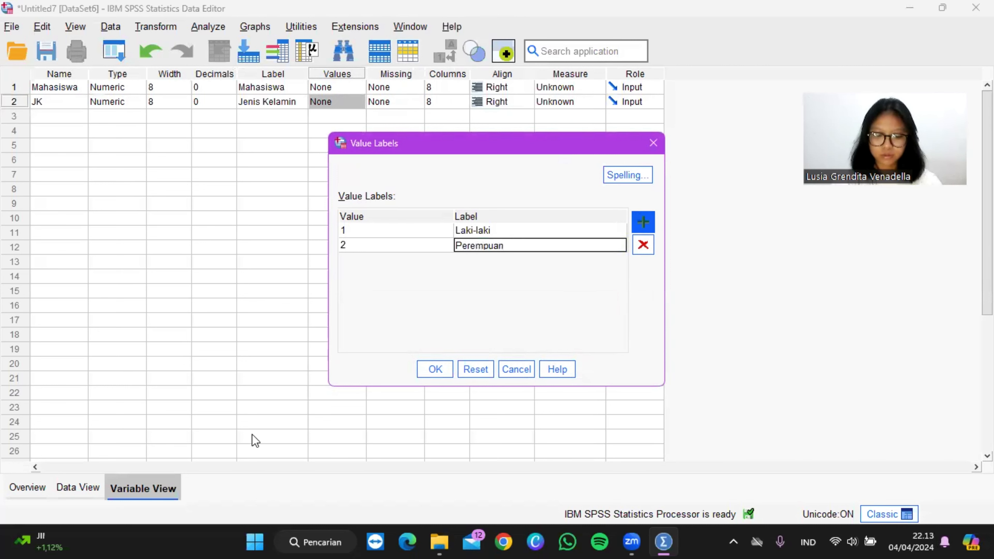
{"action": "left_click", "coordinate": [435, 365]}
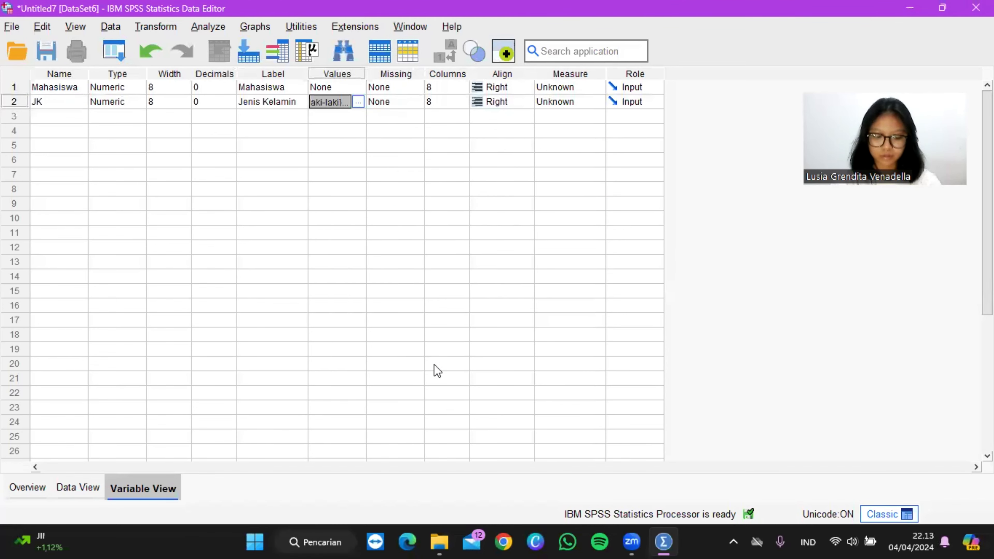
Step: Fill the Mahasiswa column of the data sheet with the consecutive numbers 1 to 25, starting at case 1
{"action": "left_click", "coordinate": [87, 486]}
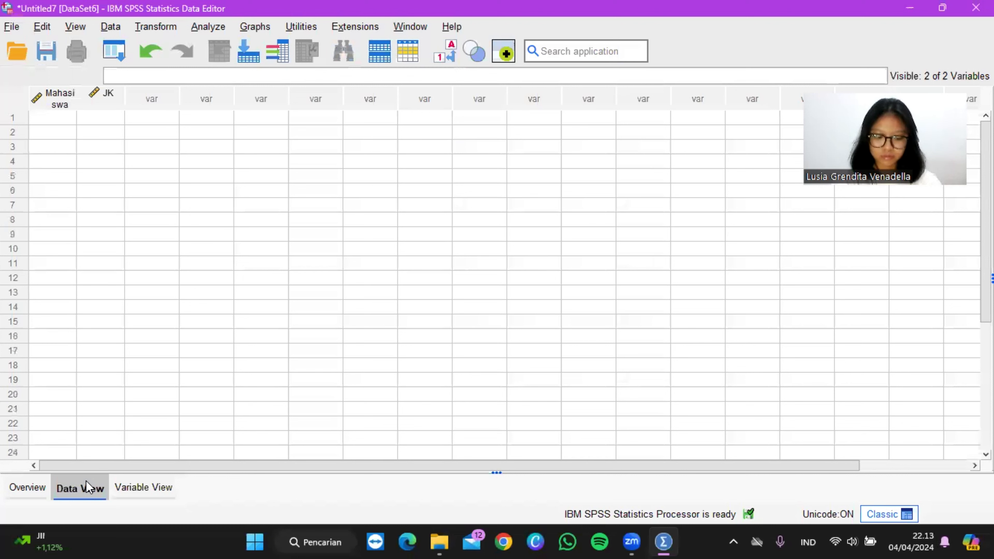
{"action": "left_click", "coordinate": [61, 117]}
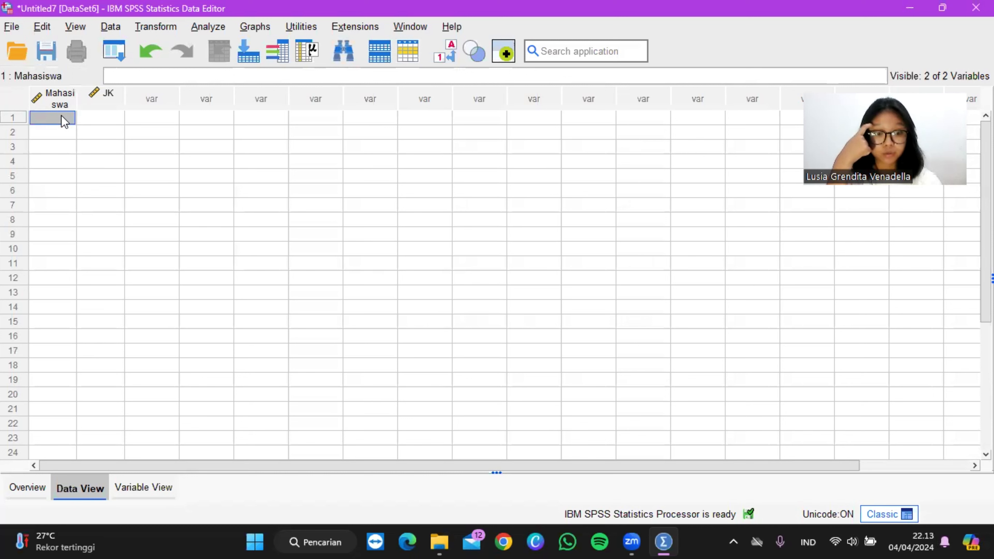
{"action": "type", "text": "1"}
{"action": "key", "text": "Return"}
{"action": "type", "text": "2"}
{"action": "key", "text": "Return"}
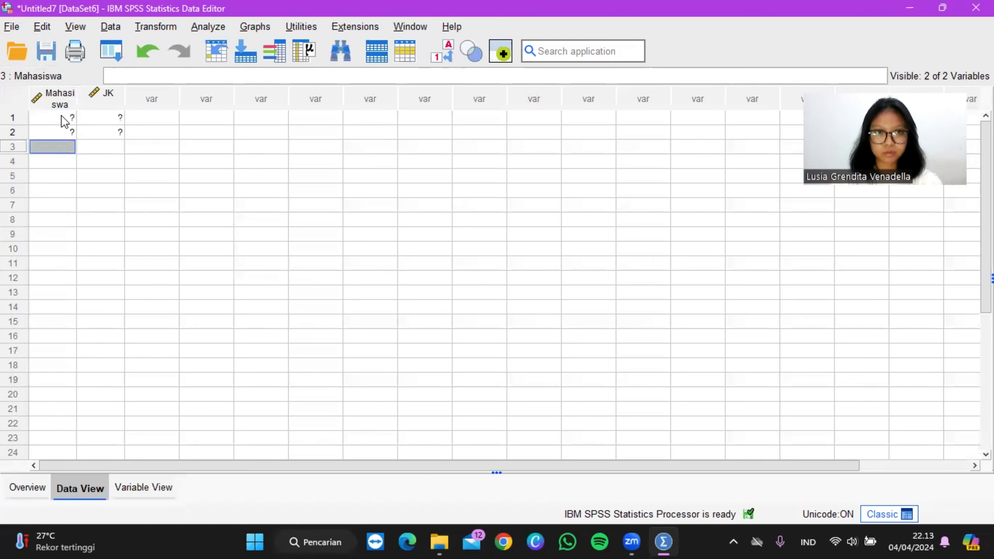
{"action": "type", "text": "3"}
{"action": "key", "text": "Return"}
{"action": "type", "text": "4"}
{"action": "key", "text": "Return"}
{"action": "type", "text": "5"}
{"action": "key", "text": "Return"}
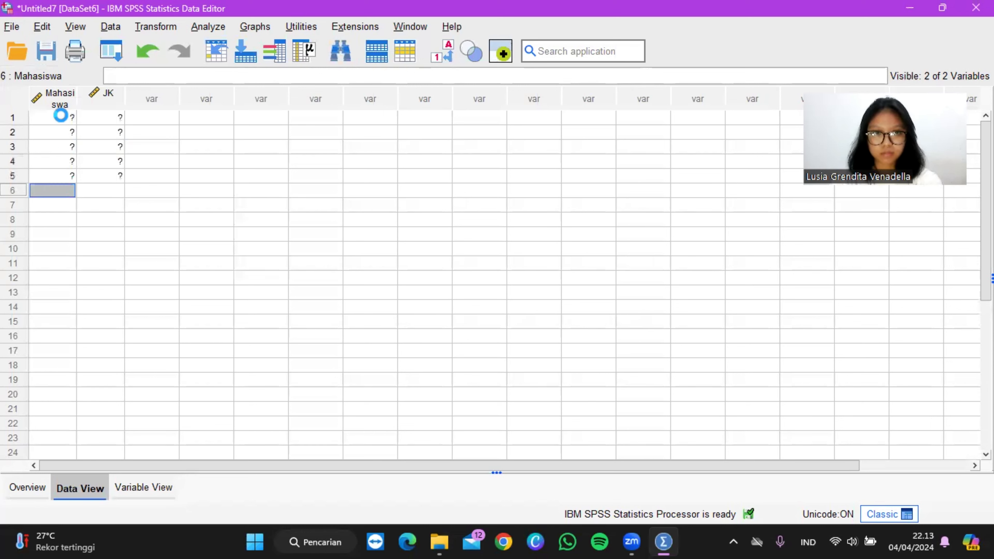
{"action": "type", "text": "6"}
{"action": "key", "text": "Return"}
{"action": "type", "text": "7"}
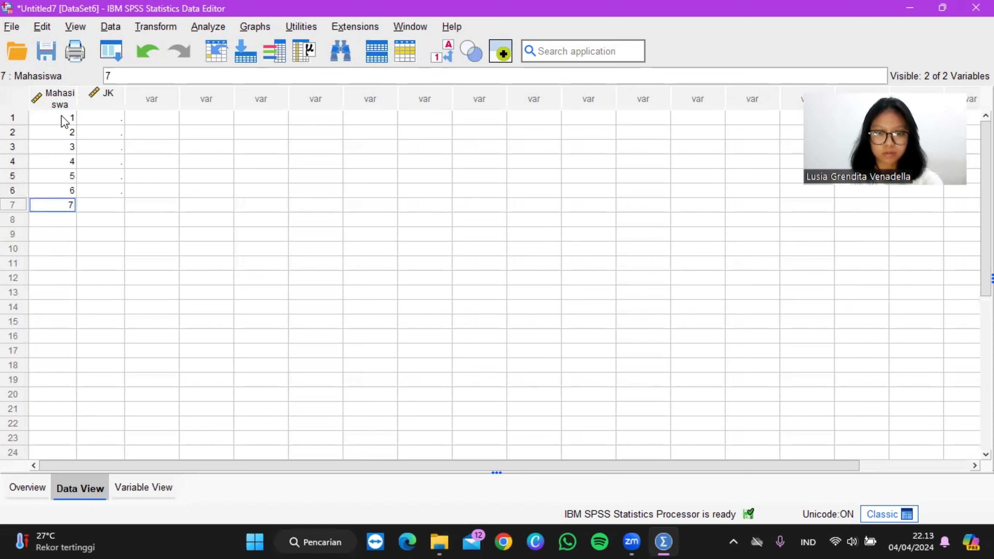
{"action": "key", "text": "Return"}
{"action": "type", "text": "8"}
{"action": "key", "text": "Return"}
{"action": "type", "text": "9"}
{"action": "key", "text": "Return"}
{"action": "type", "text": "10"}
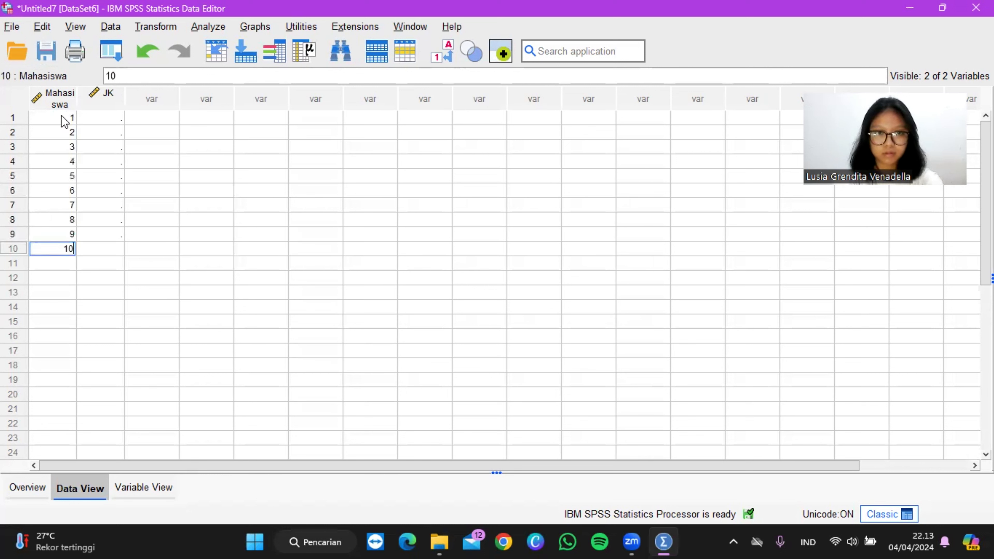
{"action": "key", "text": "Return"}
{"action": "type", "text": "11"}
{"action": "key", "text": "Return"}
{"action": "type", "text": "12"}
{"action": "key", "text": "Return"}
{"action": "type", "text": "13"}
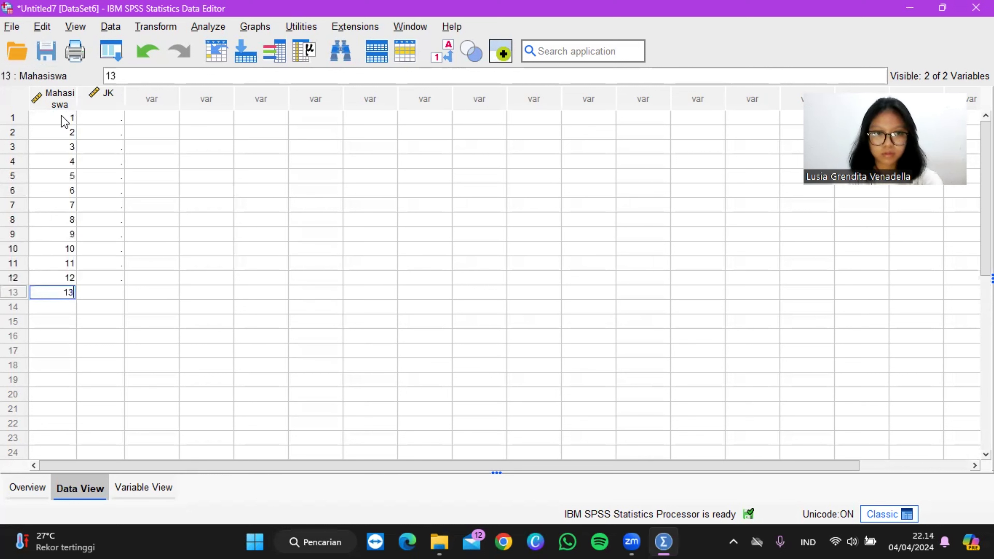
{"action": "key", "text": "Return"}
{"action": "type", "text": "14"}
{"action": "key", "text": "Return"}
{"action": "type", "text": "15"}
{"action": "key", "text": "Return"}
{"action": "type", "text": "16"}
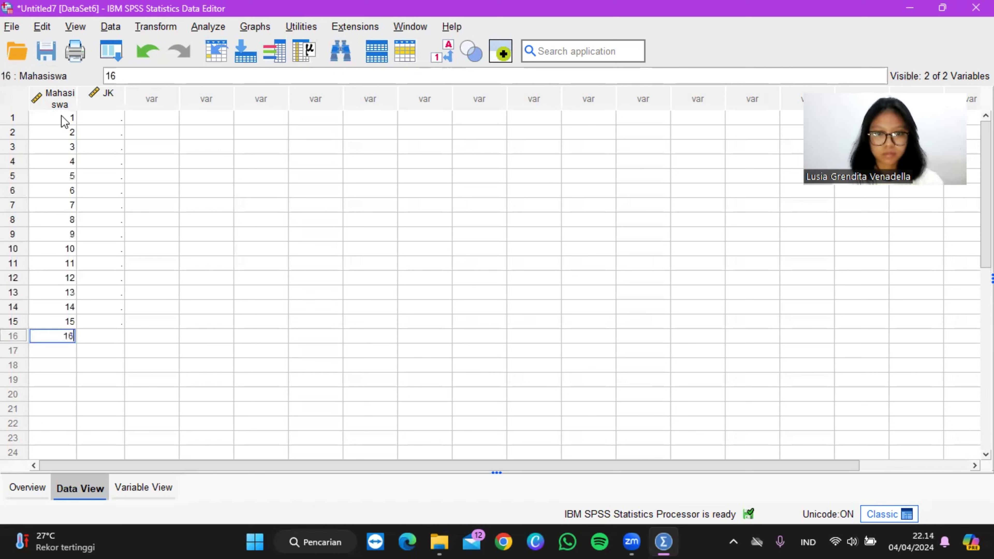
{"action": "key", "text": "Return"}
{"action": "type", "text": "17"}
{"action": "key", "text": "Return"}
{"action": "type", "text": "18"}
{"action": "key", "text": "Return"}
{"action": "type", "text": "1"}
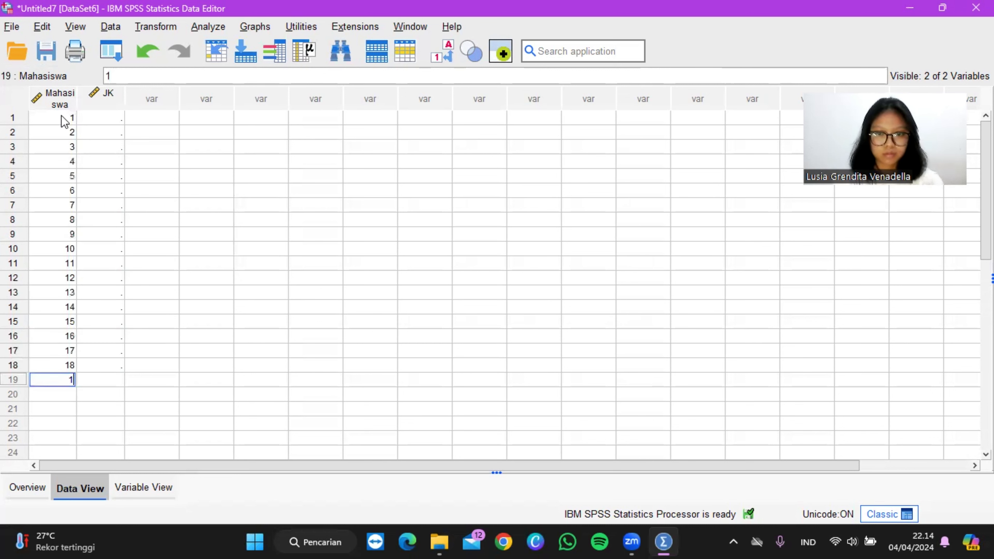
{"action": "type", "text": "9"}
{"action": "key", "text": "Return"}
{"action": "type", "text": "20"}
{"action": "key", "text": "Return"}
{"action": "type", "text": "21"}
{"action": "key", "text": "Return"}
{"action": "type", "text": "22"}
{"action": "key", "text": "Return"}
{"action": "type", "text": "23"}
{"action": "key", "text": "Return"}
{"action": "type", "text": "24"}
{"action": "key", "text": "Return"}
{"action": "type", "text": "25"}
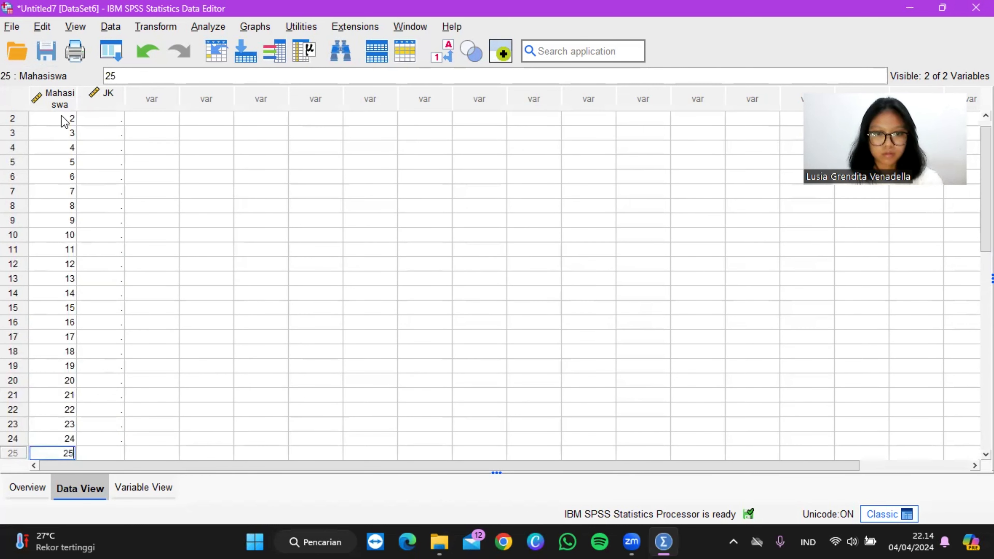
Step: Enter the JK codes 1, 1, 1, 2, 1 for cases 1 to 5 of the data sheet
{"action": "scroll", "coordinate": [158, 161], "scroll_direction": "up", "scroll_amount": 1}
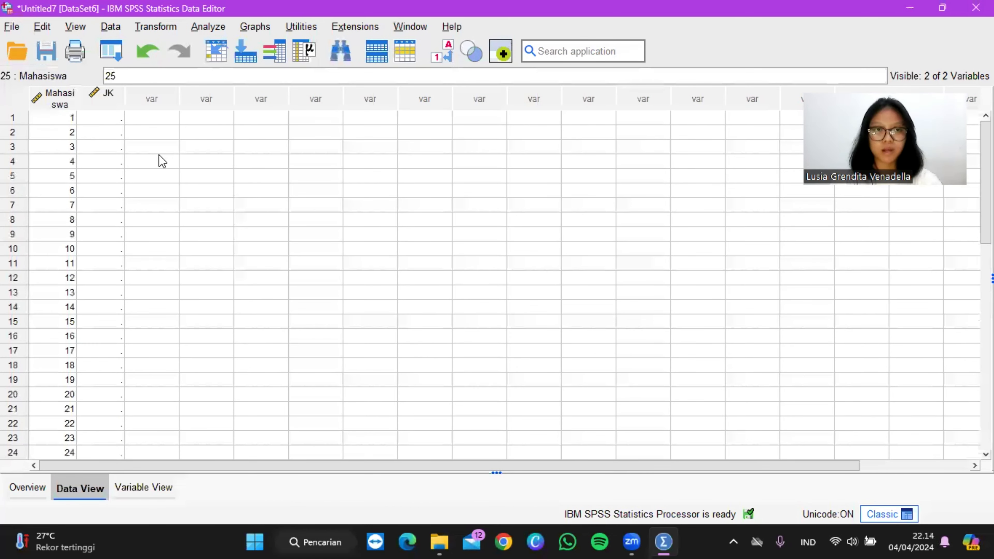
{"action": "left_click", "coordinate": [110, 123]}
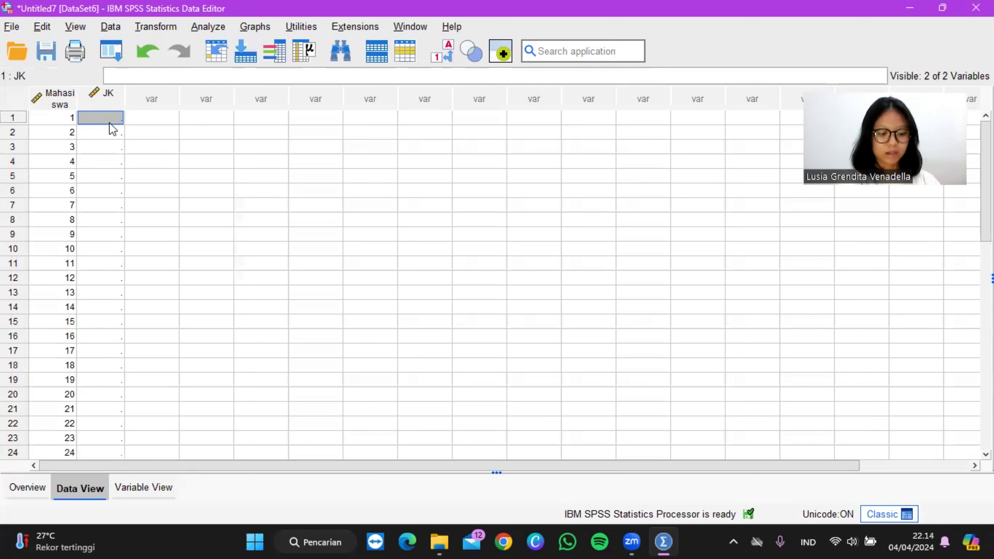
{"action": "type", "text": "1"}
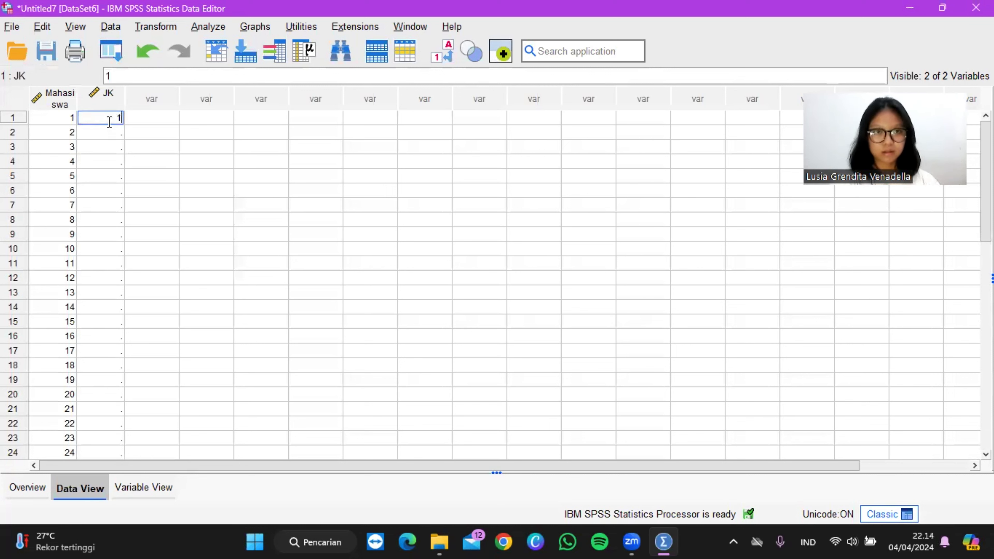
{"action": "key", "text": "Return"}
{"action": "type", "text": "1"}
{"action": "key", "text": "Return"}
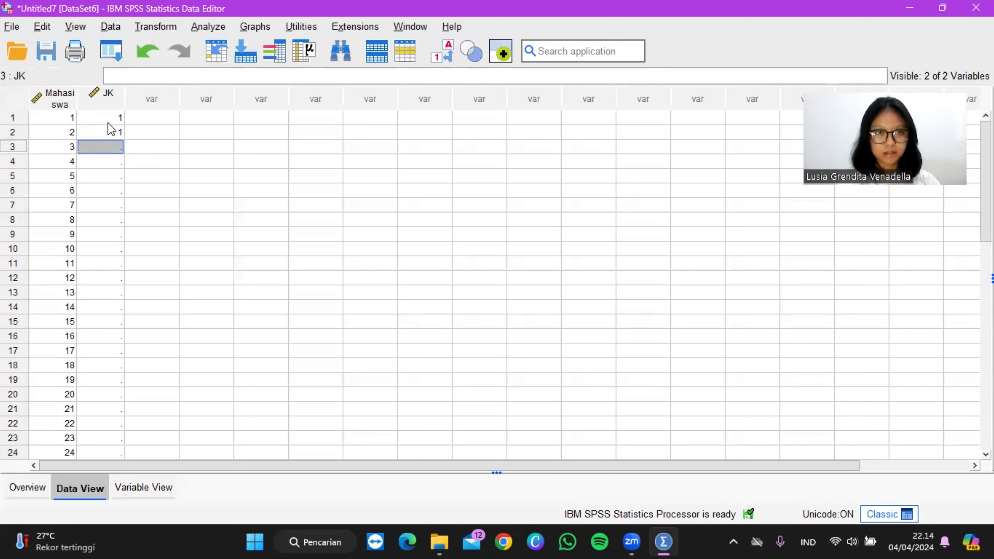
{"action": "type", "text": "1"}
{"action": "key", "text": "Return"}
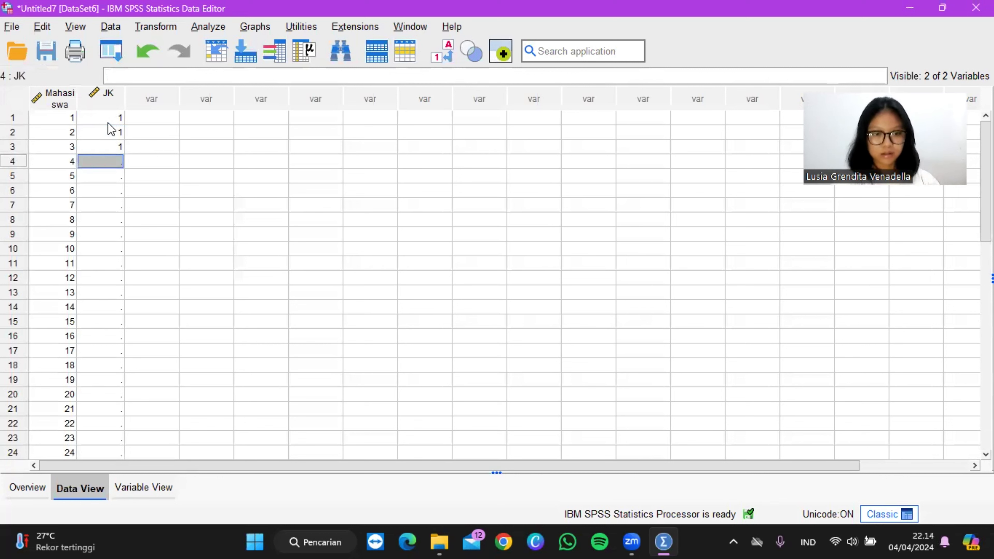
{"action": "type", "text": "2"}
{"action": "key", "text": "Return"}
{"action": "type", "text": "1"}
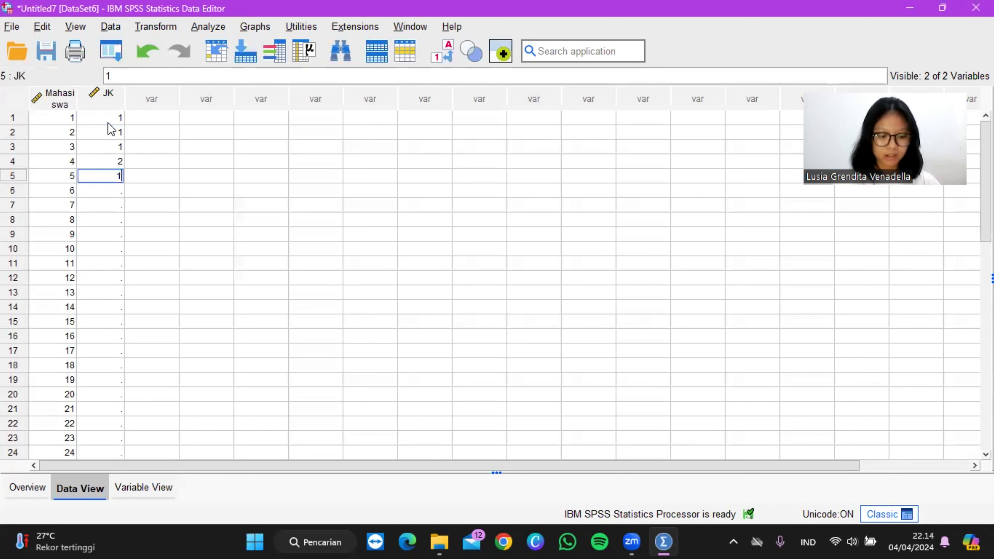
{"action": "key", "text": "Return"}
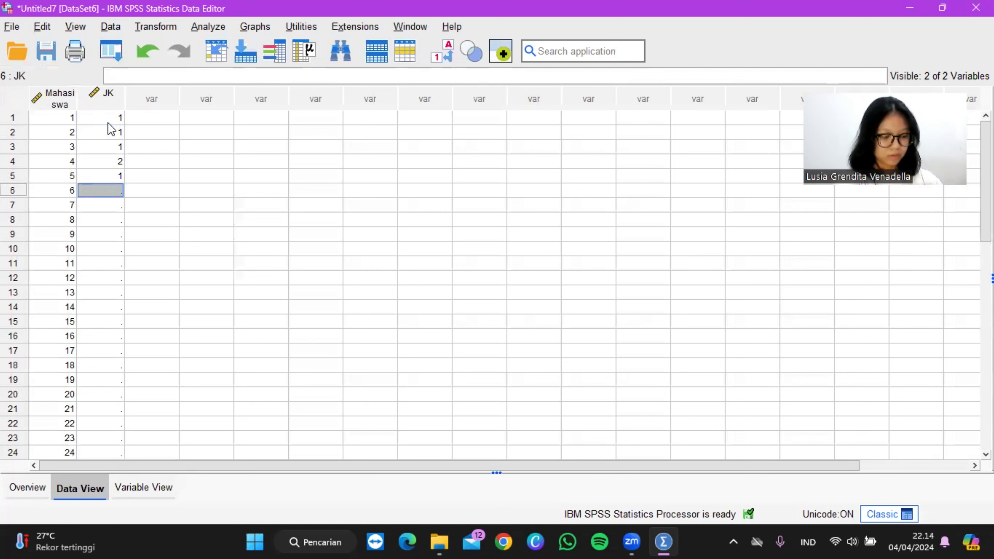
Step: Enter the JK codes 2, 1, 2, 1, 1 for cases 6 to 10
{"action": "type", "text": "2"}
{"action": "key", "text": "Return"}
{"action": "type", "text": "1"}
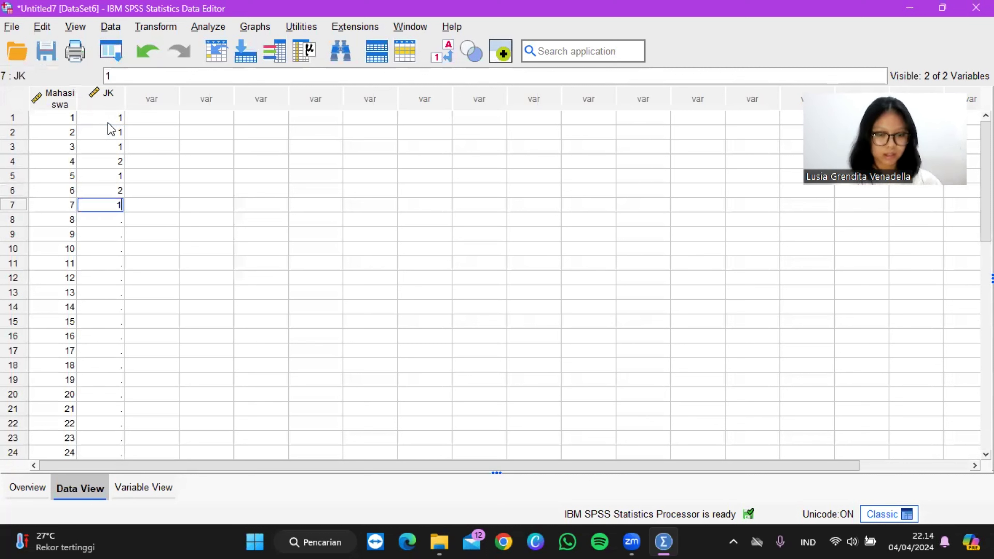
{"action": "key", "text": "Return"}
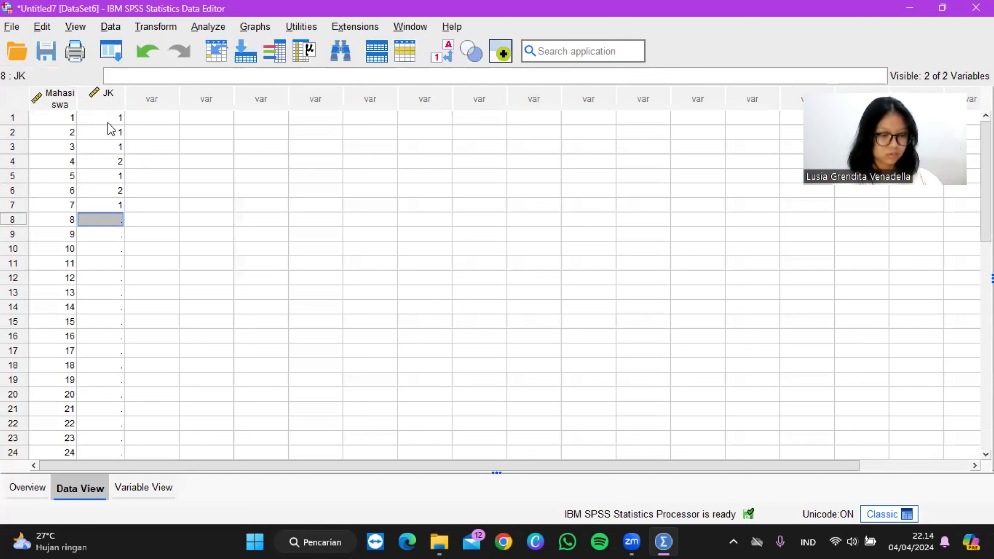
{"action": "type", "text": "2"}
{"action": "key", "text": "Return"}
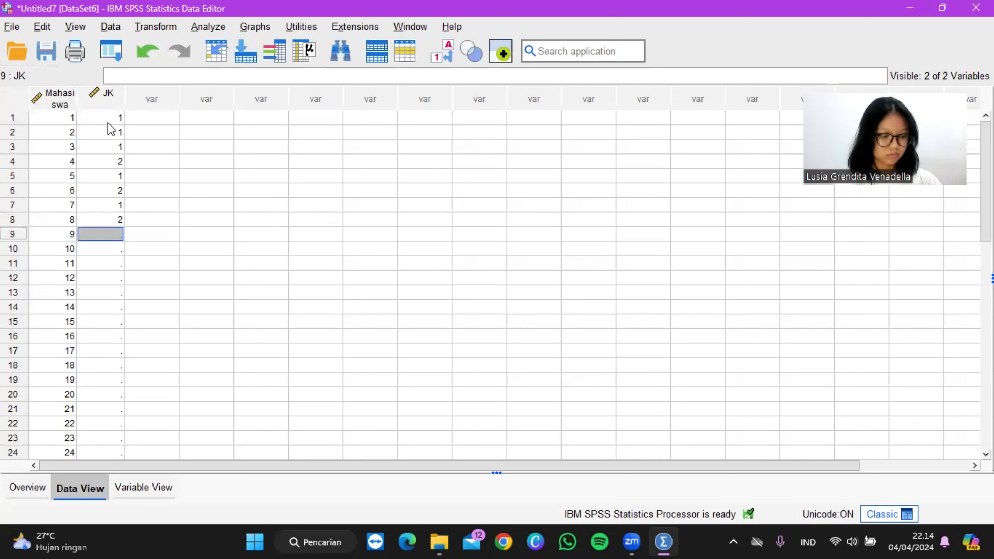
{"action": "type", "text": "1"}
{"action": "key", "text": "Return"}
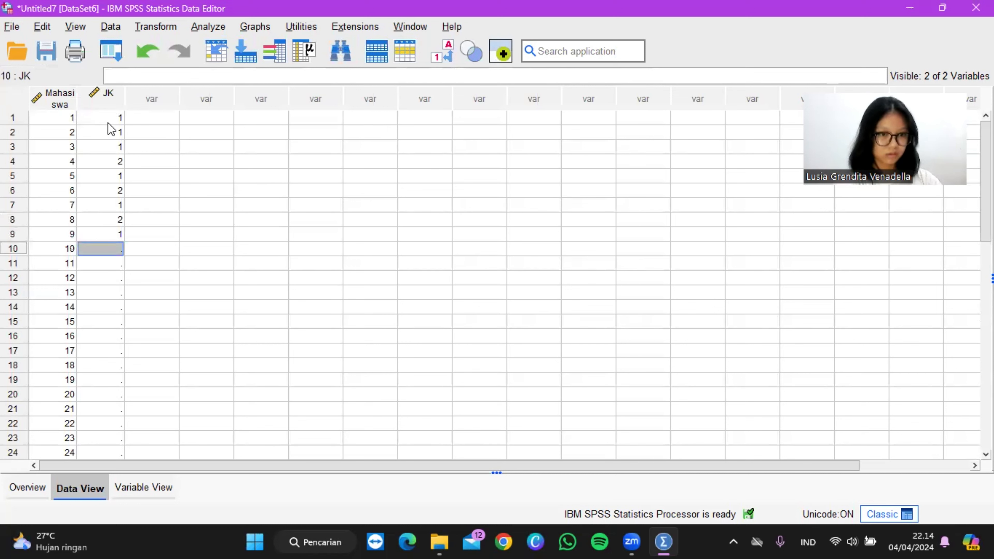
{"action": "type", "text": "1"}
{"action": "key", "text": "Return"}
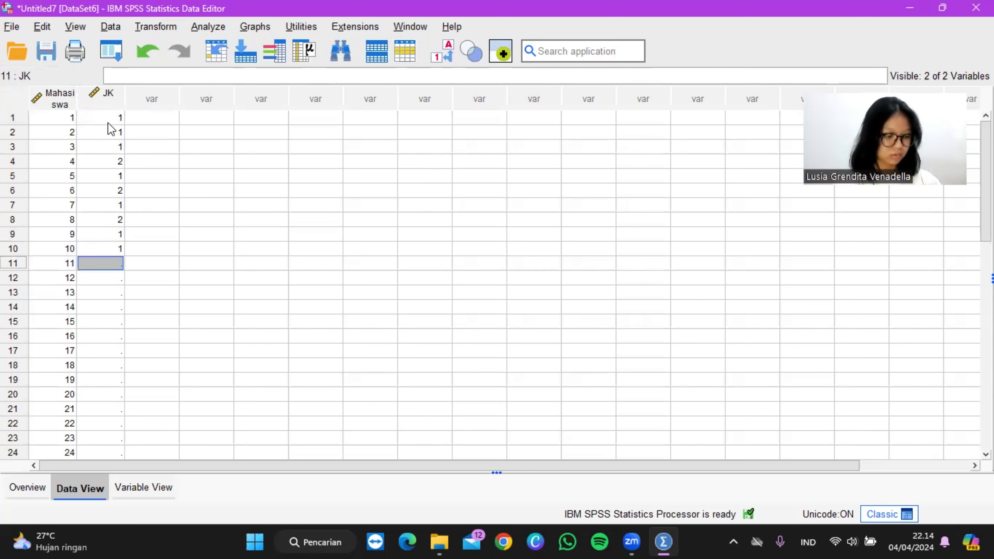
Step: Enter the JK codes 2, 2, 1, 1, 2 for cases 11 to 15
{"action": "type", "text": "2"}
{"action": "key", "text": "Return"}
{"action": "type", "text": "2"}
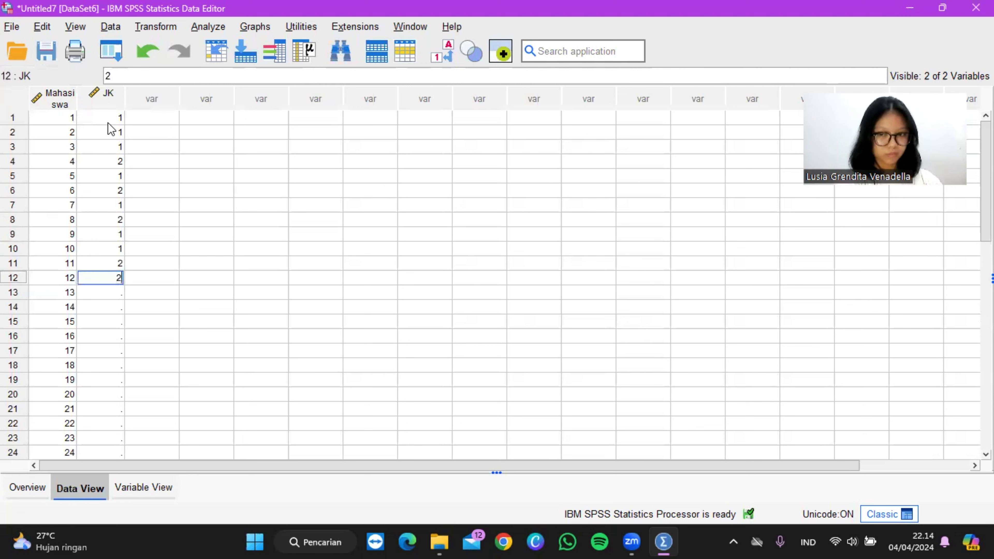
{"action": "key", "text": "Return"}
{"action": "type", "text": "1"}
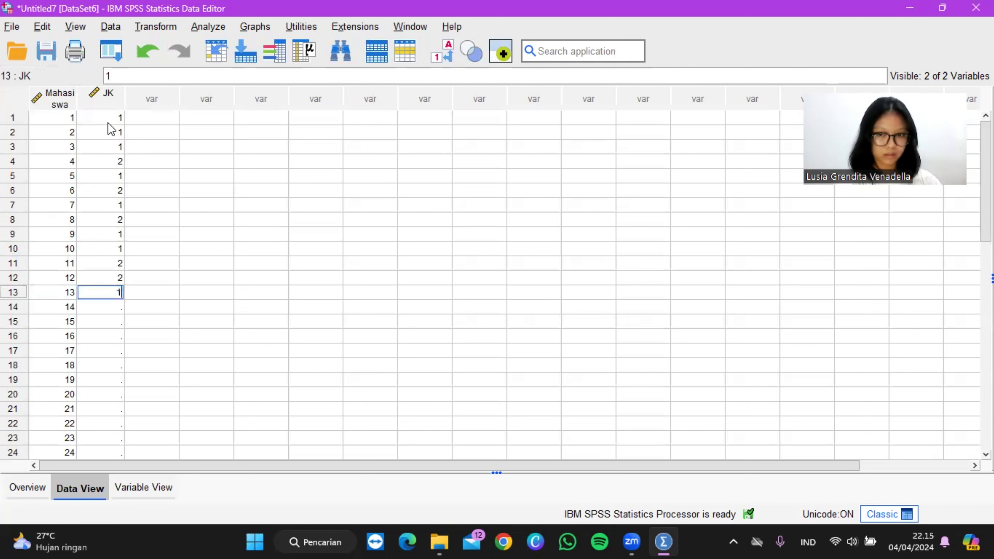
{"action": "key", "text": "Return"}
{"action": "type", "text": "1"}
{"action": "key", "text": "Return"}
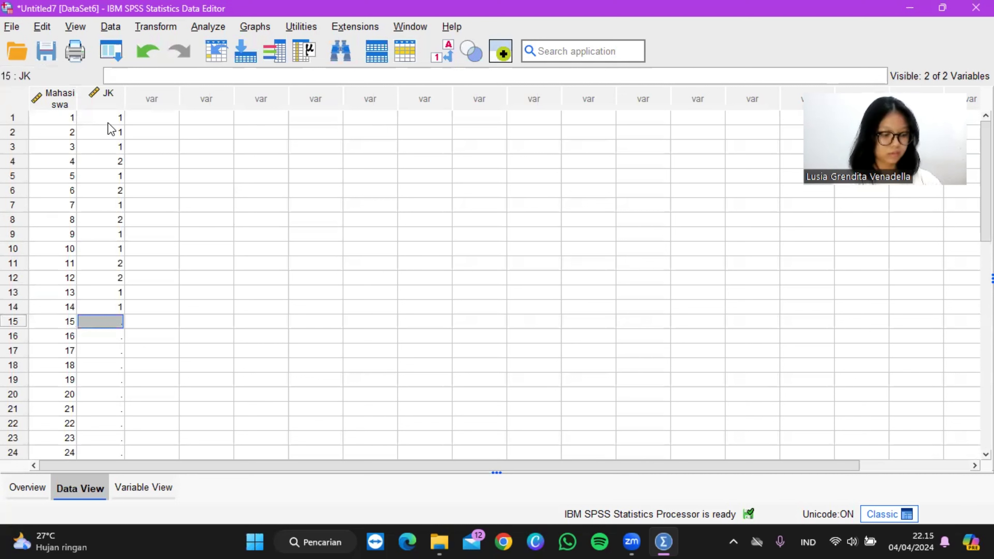
{"action": "type", "text": "2"}
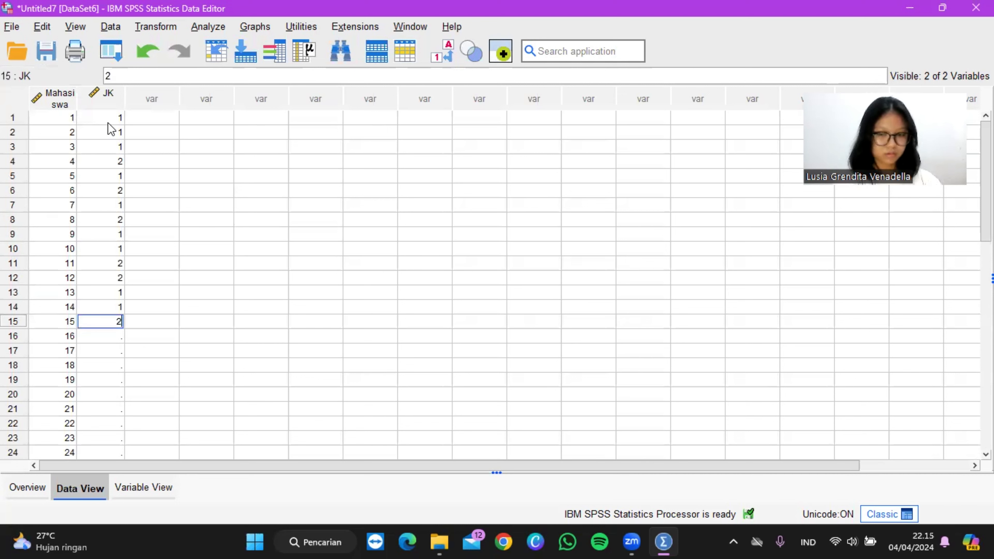
{"action": "key", "text": "Return"}
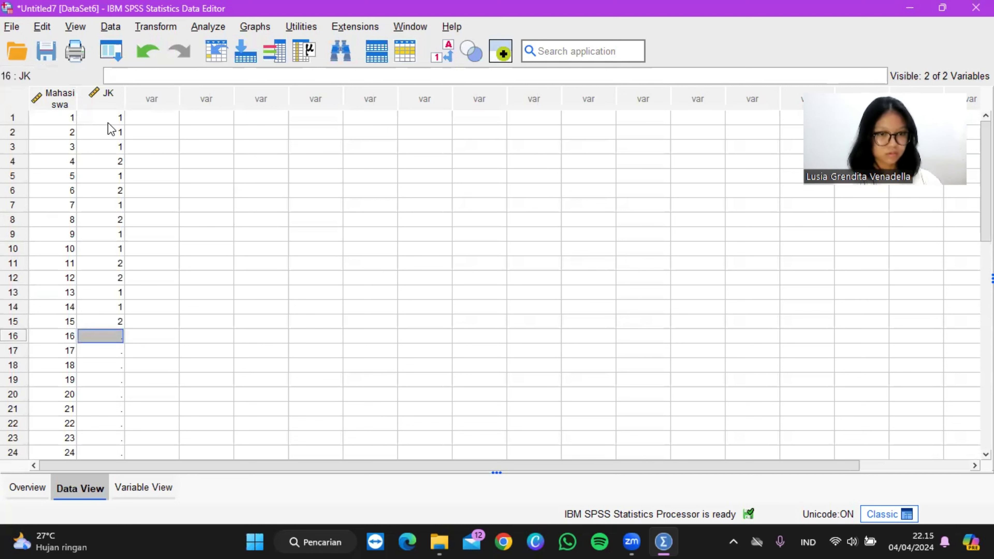
Step: Fill the JK column with the code 2 for every case from 16 to 22
{"action": "type", "text": "2"}
{"action": "key", "text": "Return"}
{"action": "type", "text": "2"}
{"action": "key", "text": "Return"}
{"action": "type", "text": "2"}
{"action": "key", "text": "Return"}
{"action": "type", "text": "2"}
{"action": "key", "text": "Return"}
{"action": "type", "text": "2"}
{"action": "key", "text": "Return"}
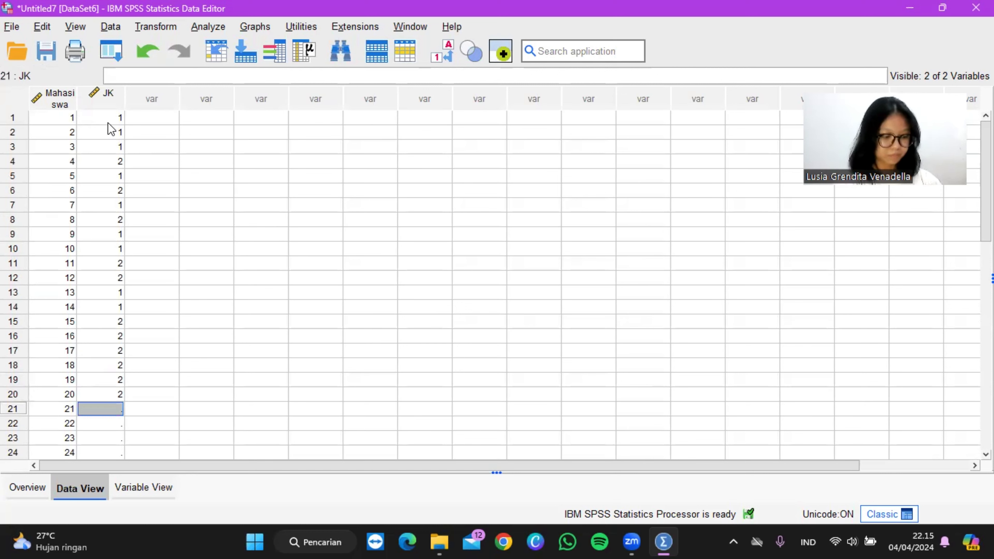
{"action": "type", "text": "2"}
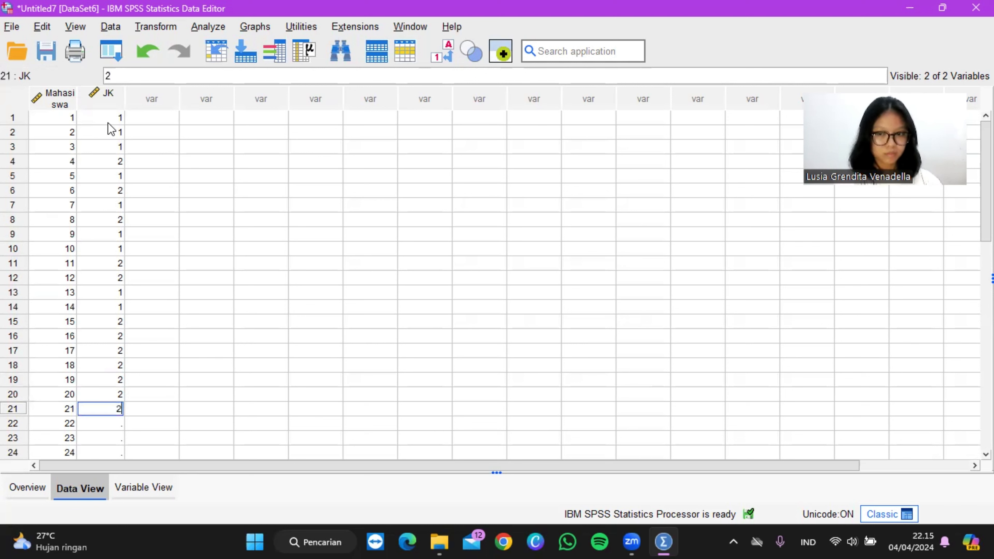
{"action": "key", "text": "Return"}
{"action": "type", "text": "2"}
{"action": "key", "text": "Return"}
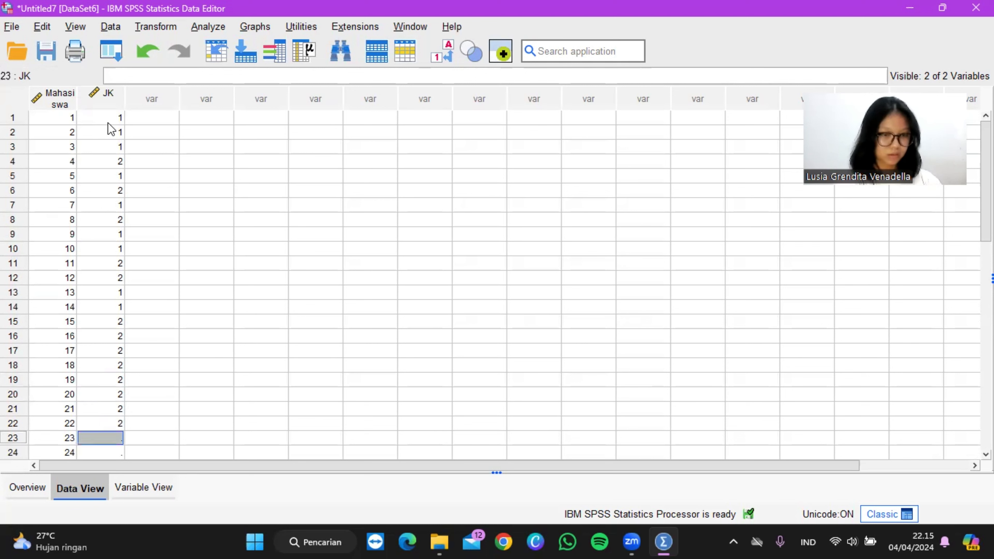
Step: Enter the JK codes 1, 2, 2 for cases 23 to 25 to complete the column
{"action": "type", "text": "1"}
{"action": "key", "text": "Return"}
{"action": "type", "text": "2"}
{"action": "key", "text": "Return"}
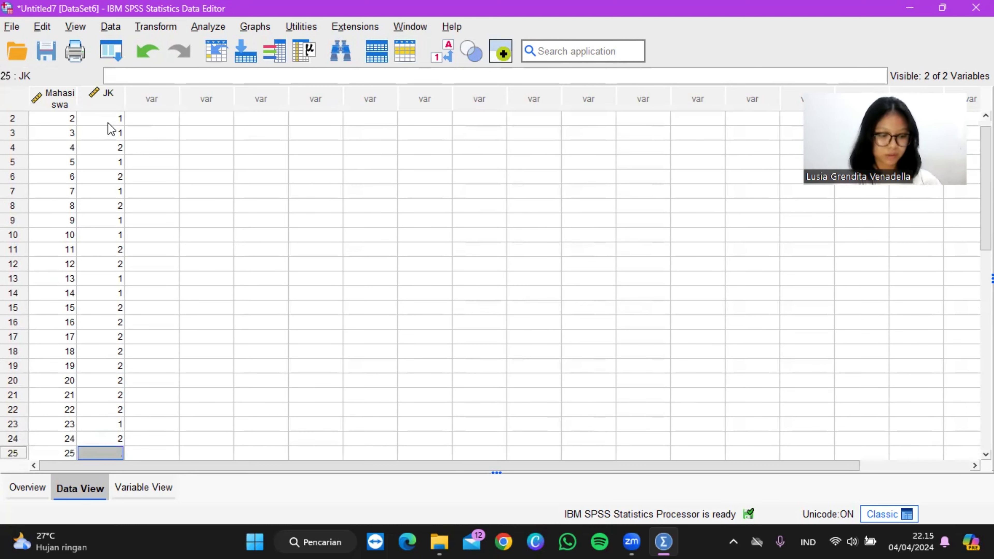
{"action": "type", "text": "2"}
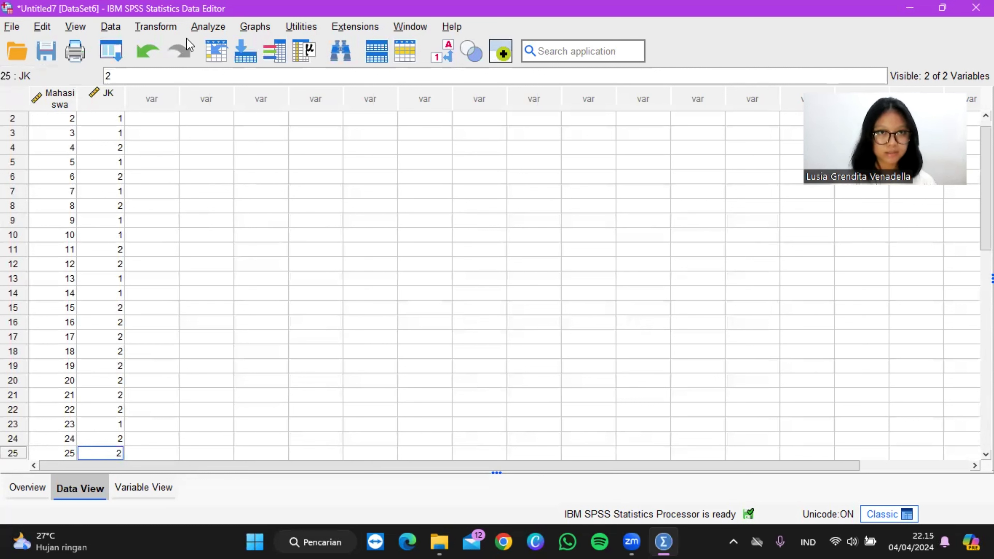
Step: Set up a legacy nonparametric Runs test on Jenis Kelamin with the mean as the only cut point
{"action": "left_click", "coordinate": [217, 26]}
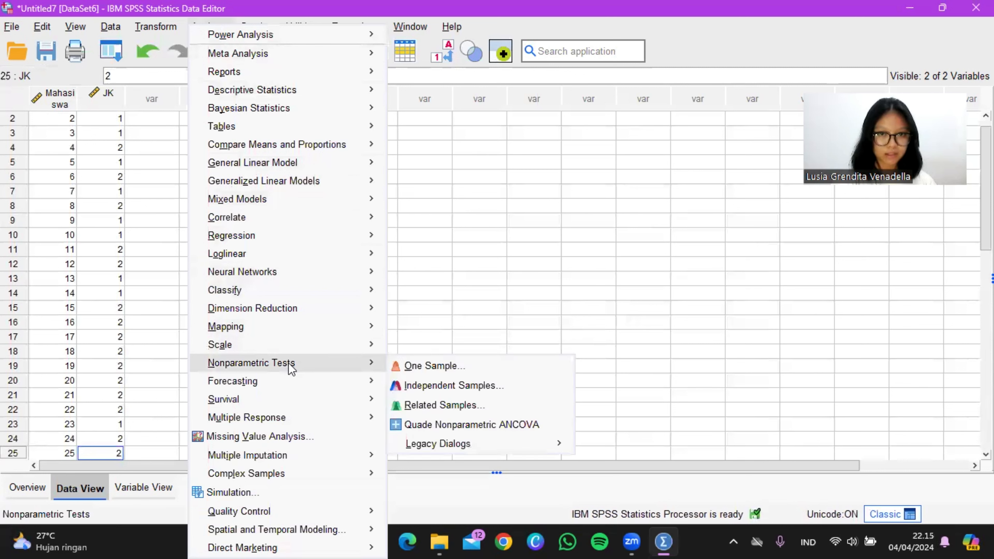
{"action": "mouse_move", "coordinate": [361, 369]}
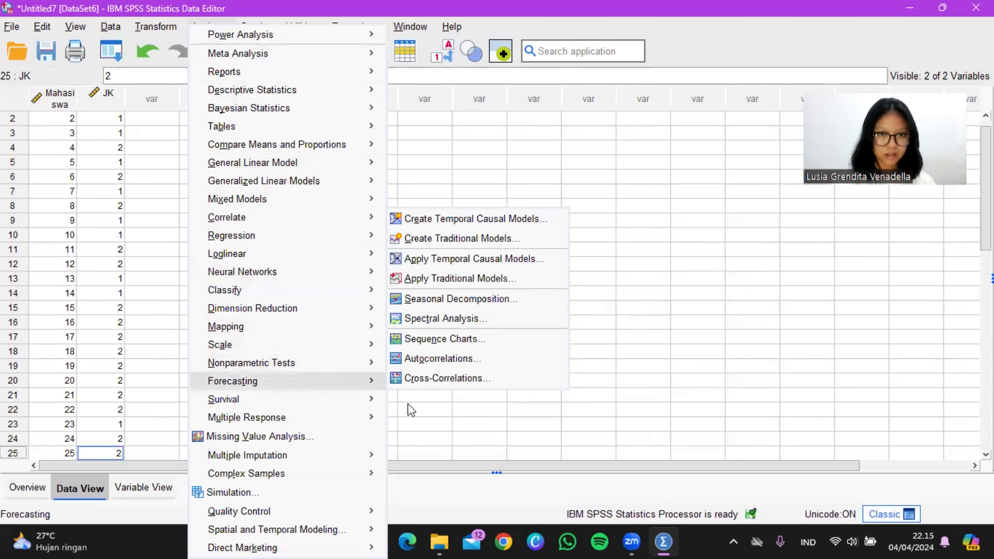
{"action": "mouse_move", "coordinate": [452, 452]}
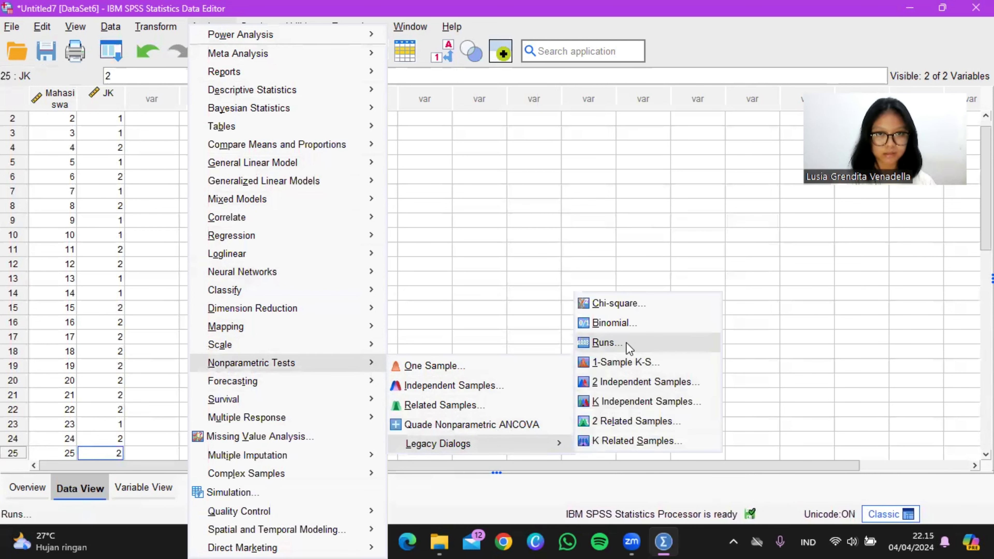
{"action": "left_click", "coordinate": [608, 343]}
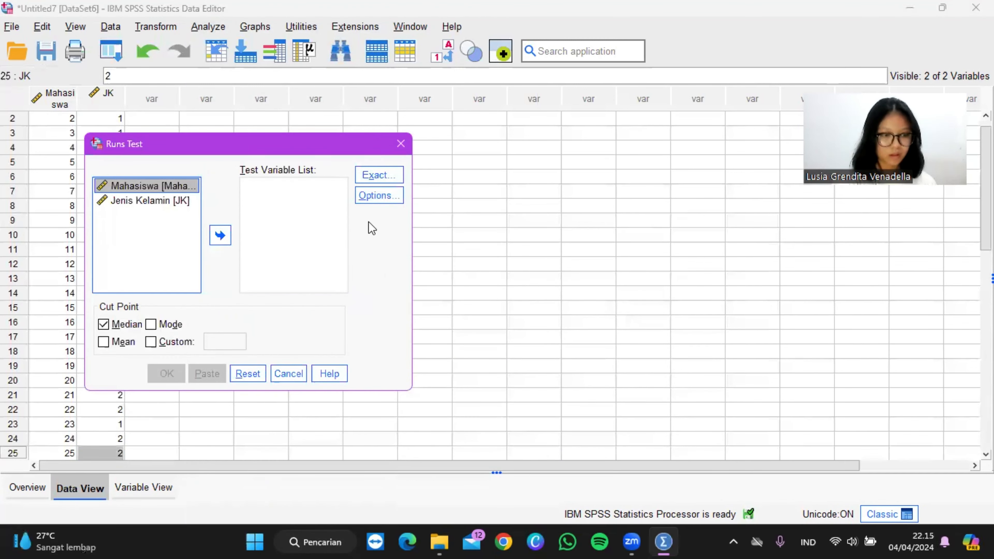
{"action": "left_click", "coordinate": [169, 204]}
{"action": "left_click", "coordinate": [217, 237]}
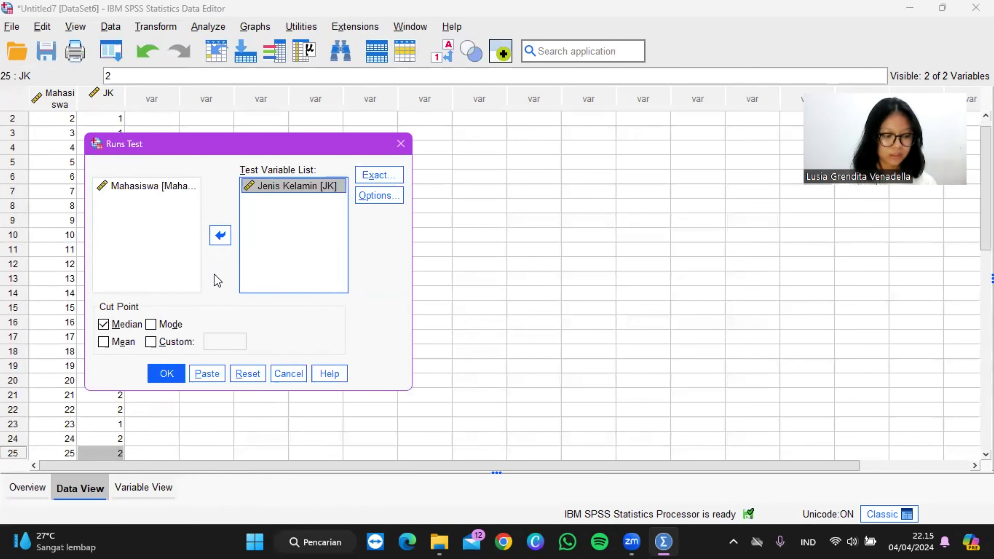
{"action": "left_click", "coordinate": [109, 341]}
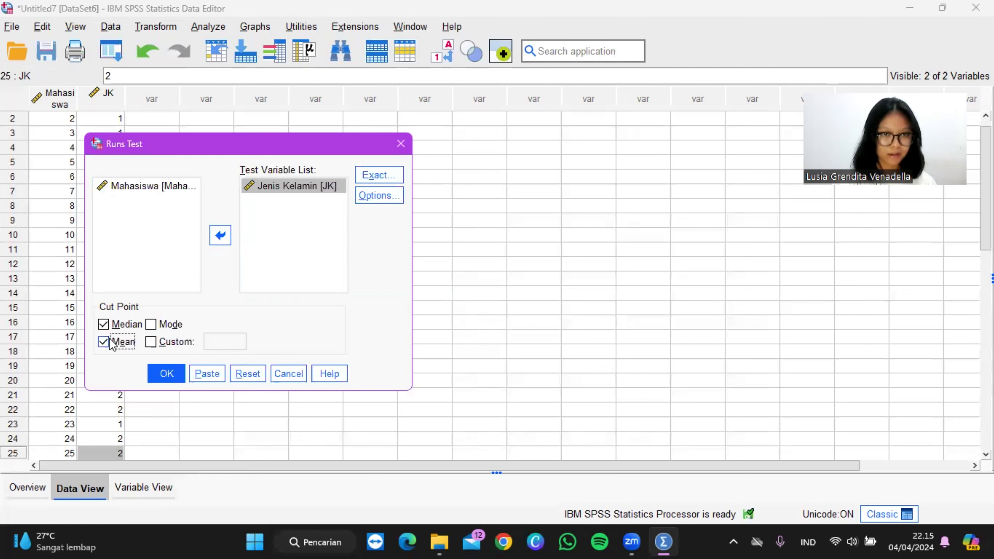
{"action": "left_click", "coordinate": [121, 331]}
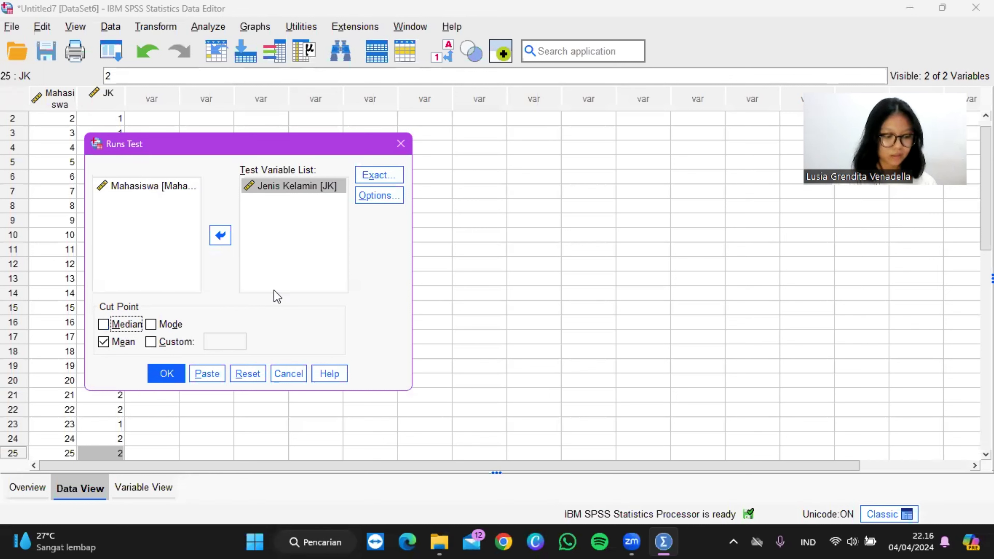
Step: Include descriptive statistics in the Runs test, then run it and view the whole Runs Test table in the output
{"action": "left_click", "coordinate": [374, 197]}
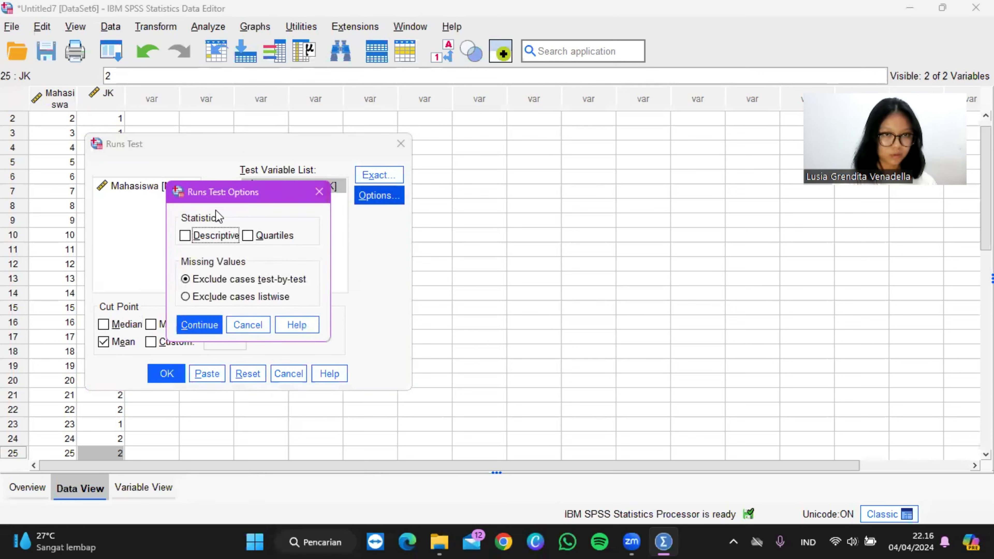
{"action": "left_click", "coordinate": [188, 236]}
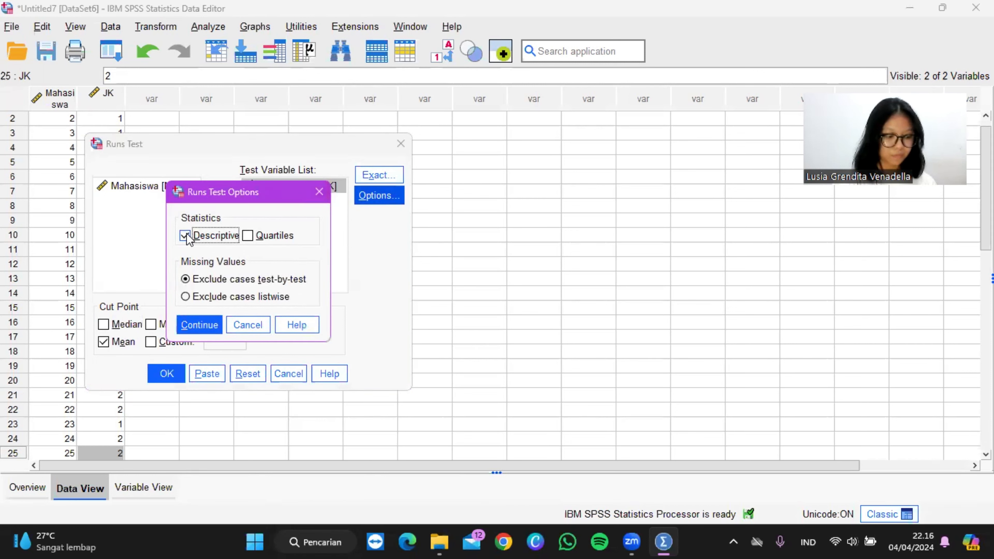
{"action": "left_click", "coordinate": [206, 325]}
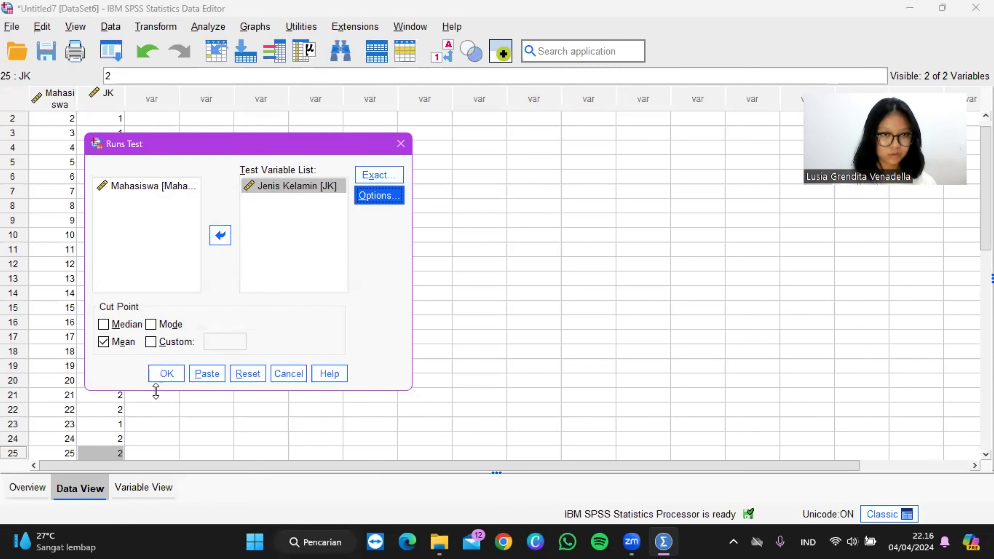
{"action": "left_click", "coordinate": [166, 379]}
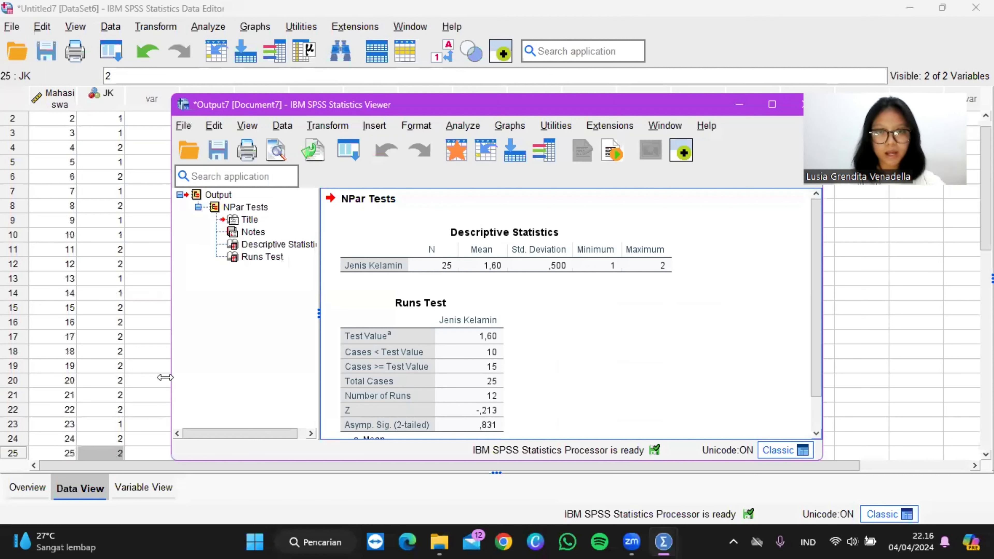
{"action": "left_click", "coordinate": [425, 356]}
{"action": "scroll", "coordinate": [425, 355], "scroll_direction": "down", "scroll_amount": 2}
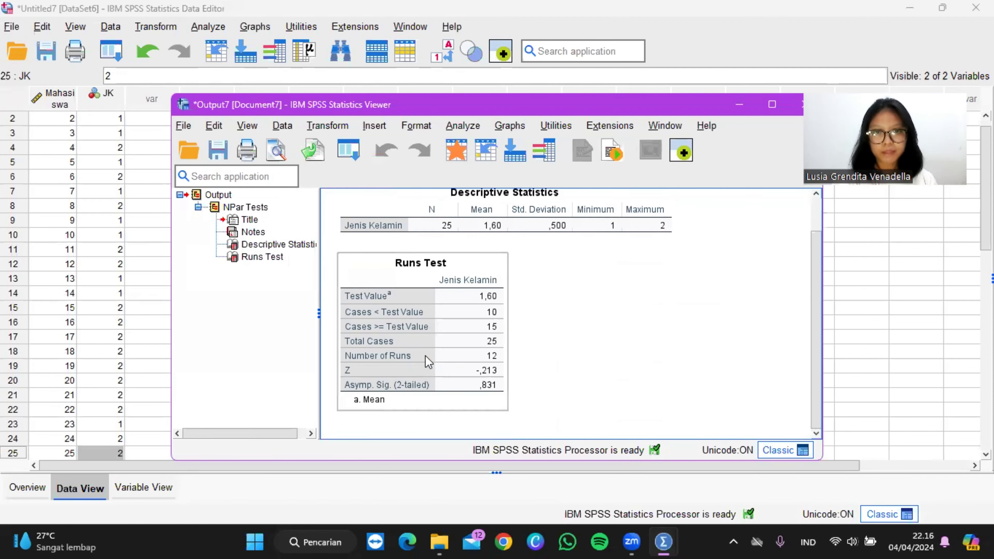
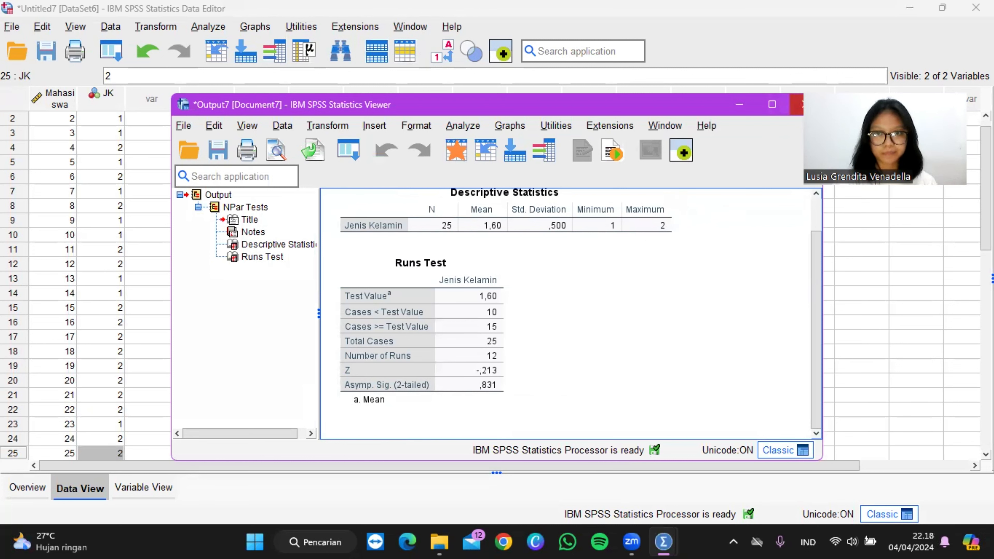
Step: Close the Runs test output and name the first variable of an empty dataset Mahasiswa
{"action": "left_click", "coordinate": [797, 104]}
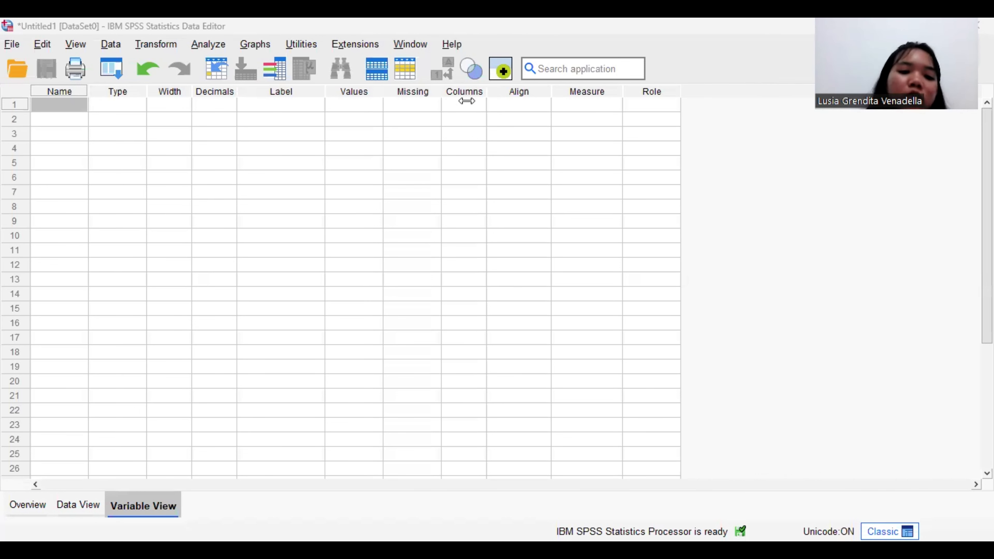
{"action": "left_click", "coordinate": [78, 108]}
{"action": "type", "text": "M"}
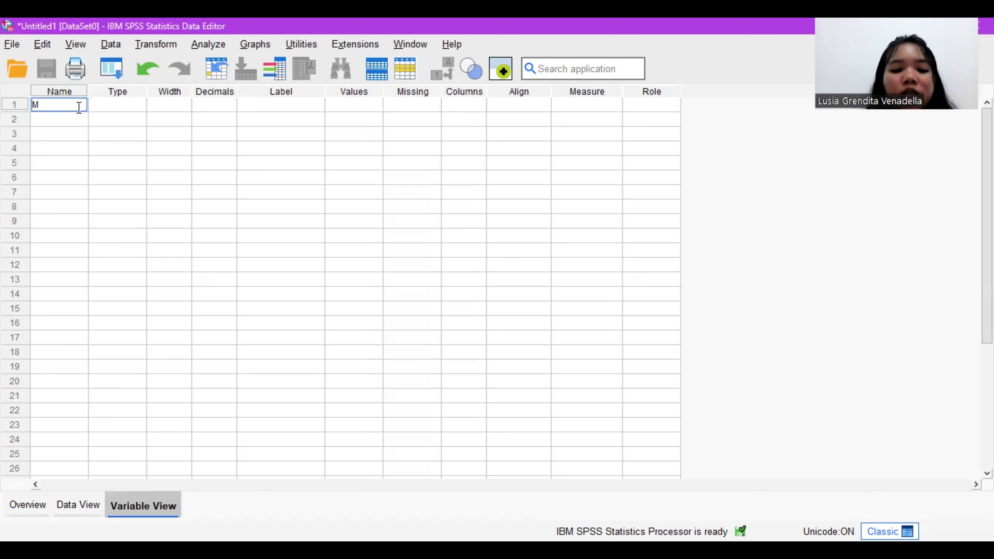
{"action": "type", "text": "aha"}
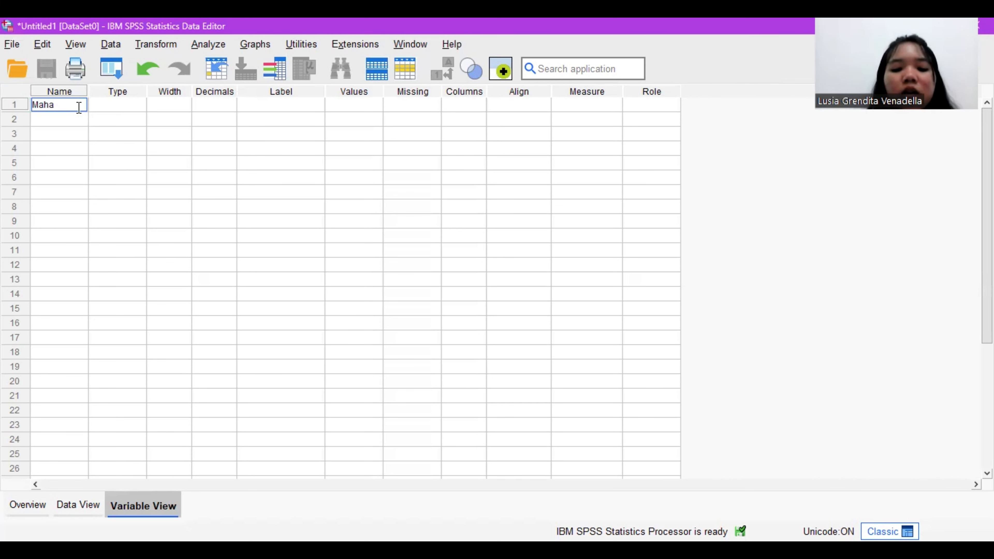
{"action": "type", "text": "siswa"}
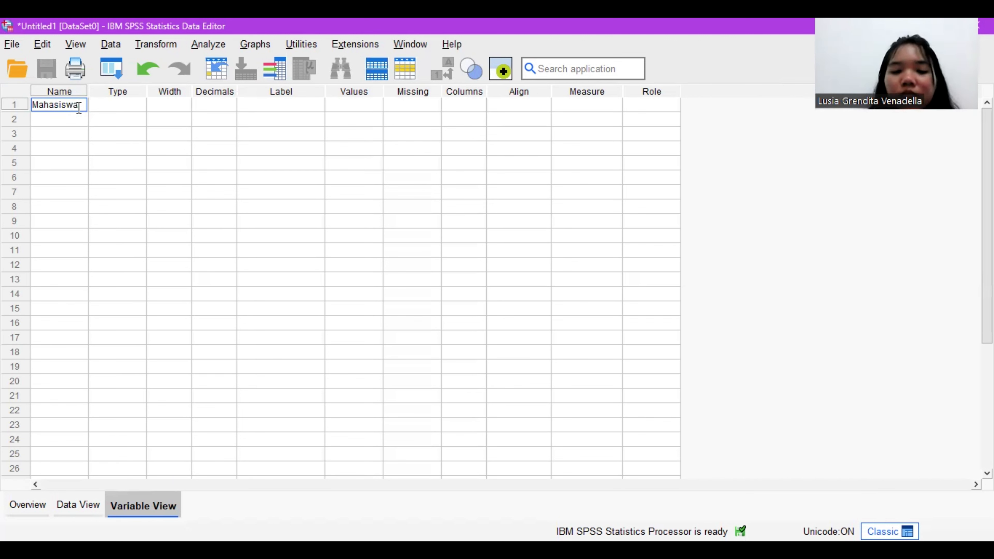
Step: Name the second variable Jawaban
{"action": "left_click", "coordinate": [81, 115]}
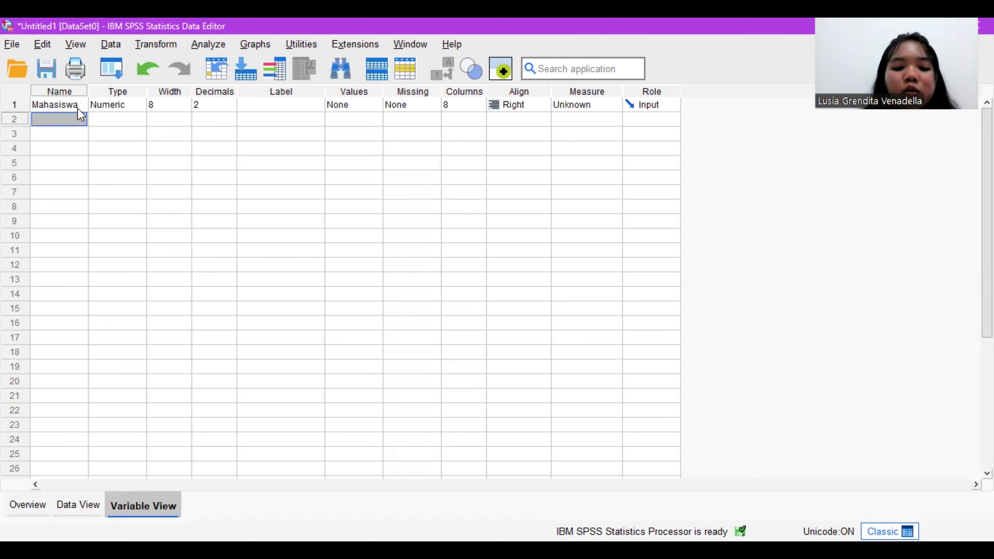
{"action": "type", "text": "J"}
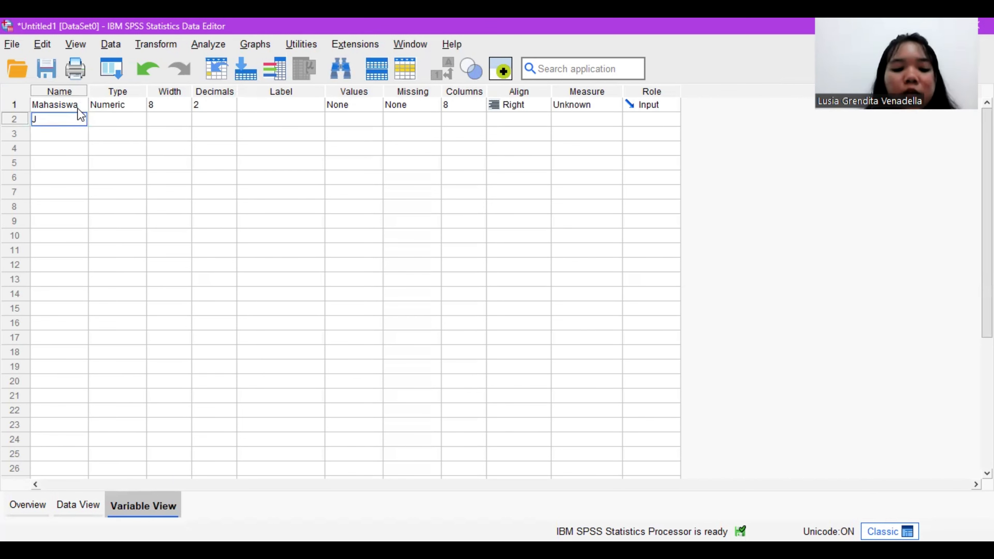
{"action": "type", "text": "awa"}
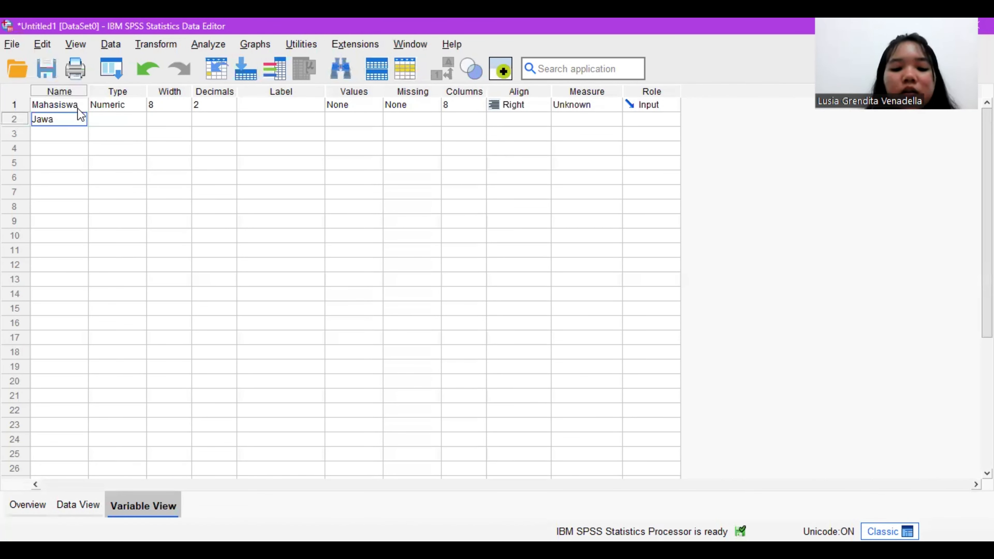
{"action": "type", "text": "bah"}
{"action": "key", "text": "Left"}
{"action": "type", "text": "n"}
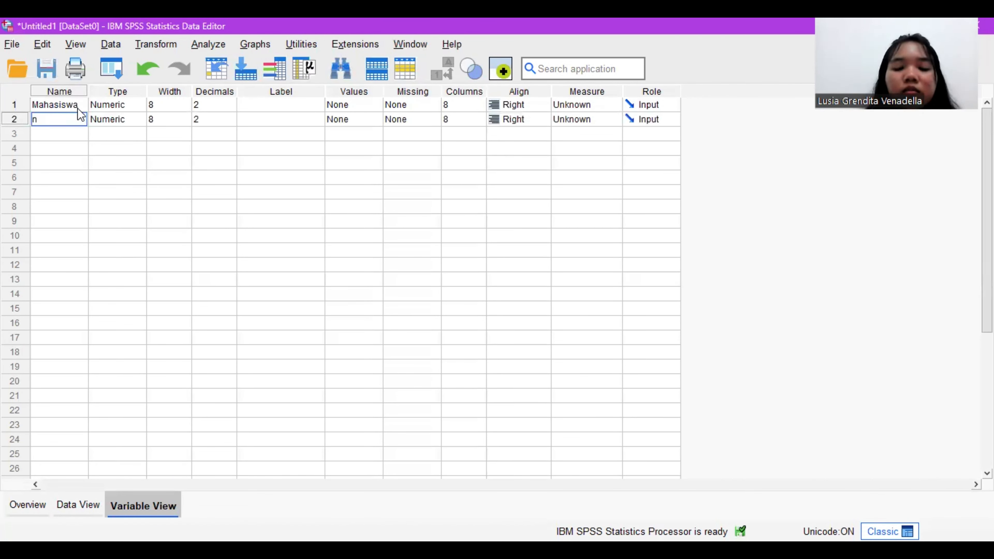
{"action": "key", "text": "BackSpace"}
{"action": "type", "text": "Ja"}
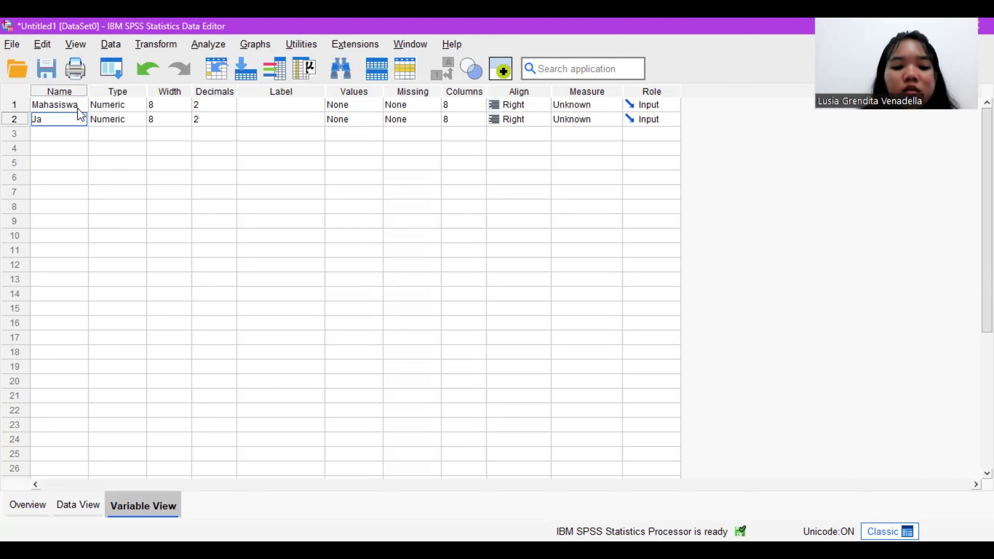
{"action": "type", "text": "waban"}
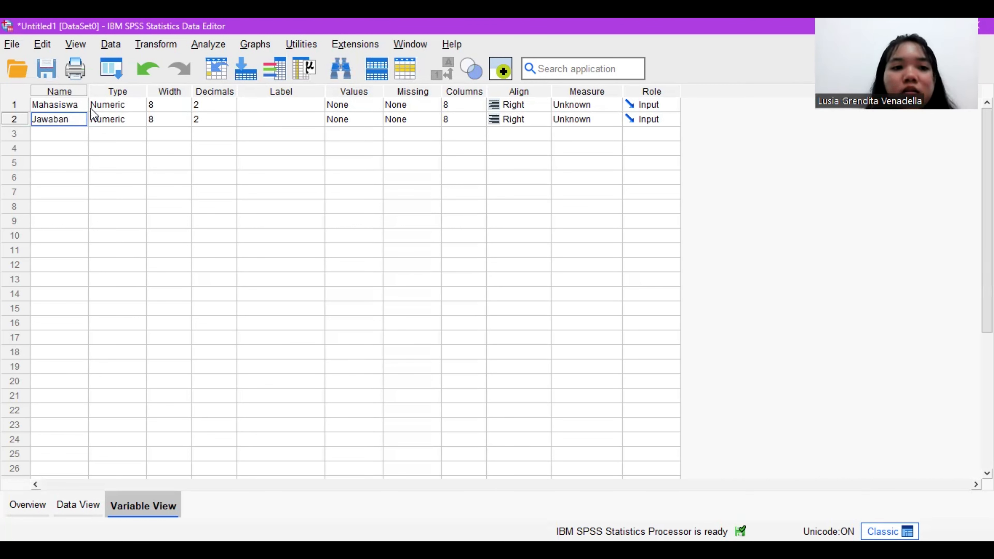
Step: Set the decimals to 0 for both the Mahasiswa and Jawaban variables
{"action": "left_click", "coordinate": [231, 108]}
{"action": "left_click", "coordinate": [230, 109]}
{"action": "left_click", "coordinate": [230, 109]}
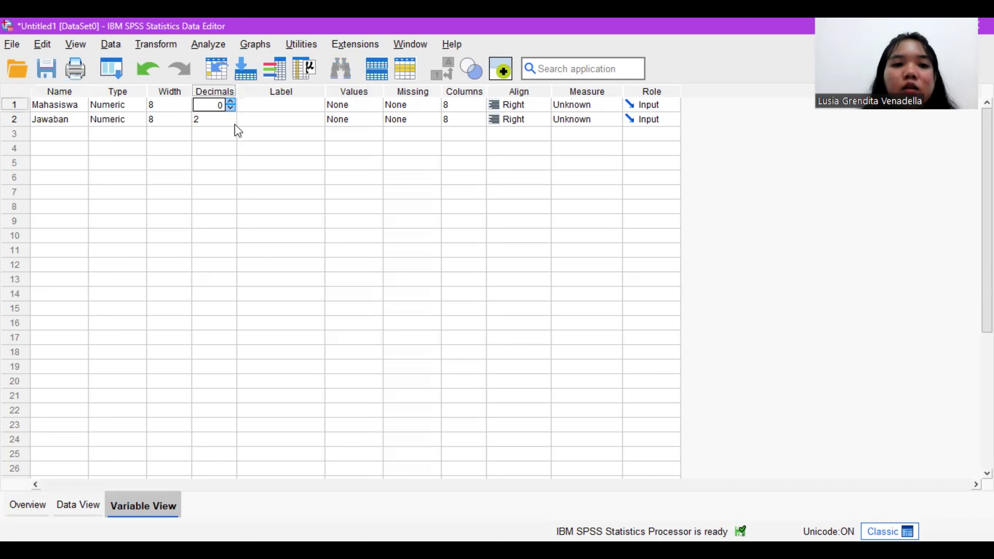
{"action": "left_click", "coordinate": [234, 124]}
{"action": "left_click", "coordinate": [235, 124]}
{"action": "left_click", "coordinate": [235, 124]}
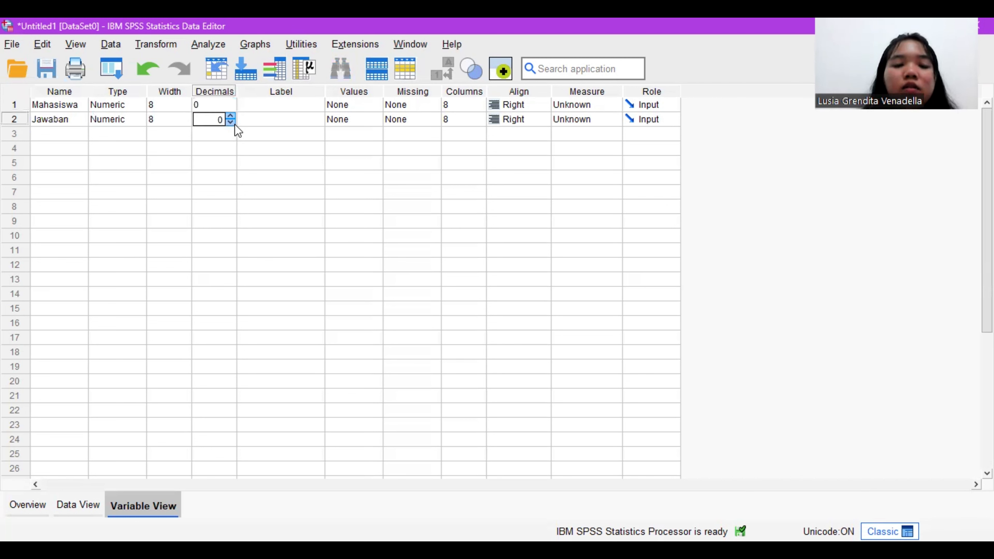
Step: Label the first variable Mahasiswa and the second variable Jawaban Ya dan Tidak
{"action": "left_click", "coordinate": [294, 105]}
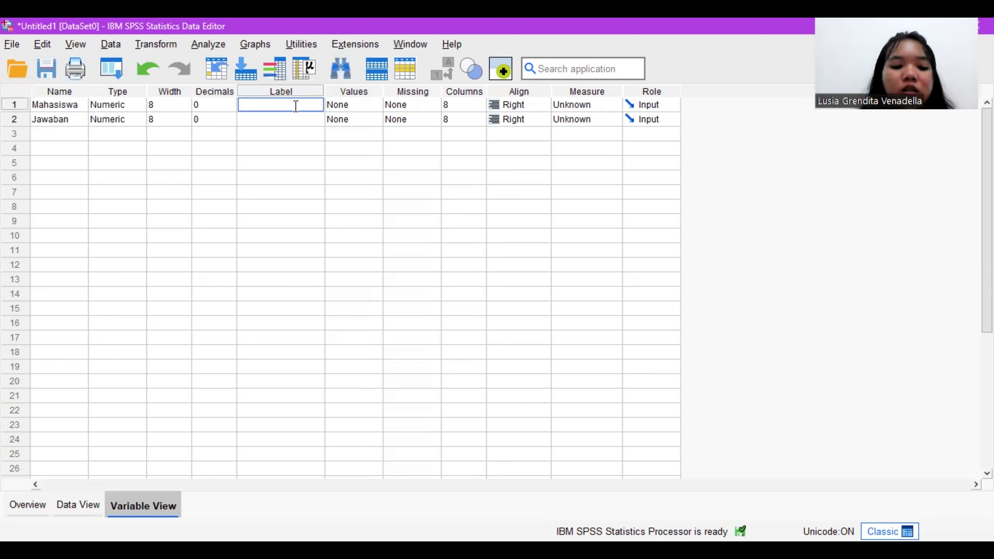
{"action": "type", "text": "M"}
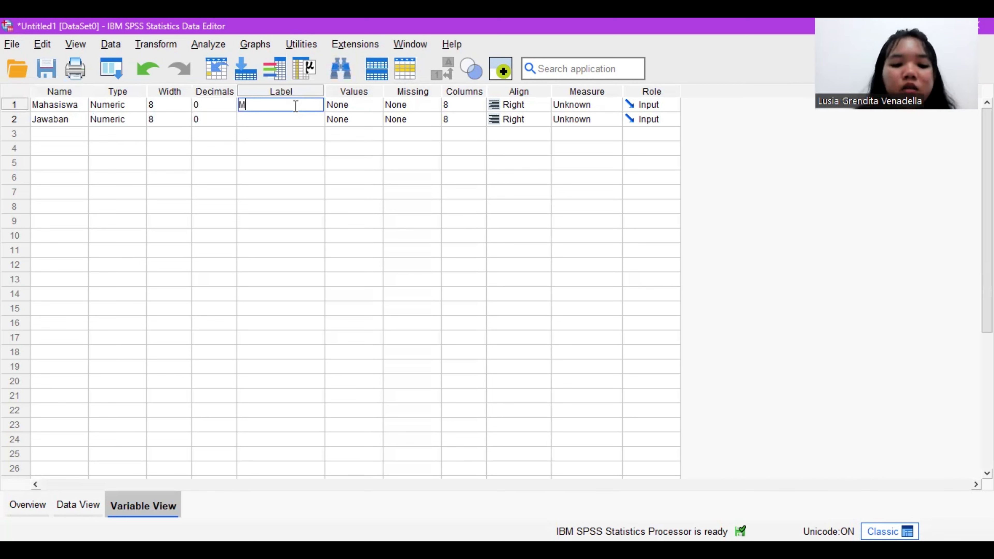
{"action": "type", "text": "ahasiswa"}
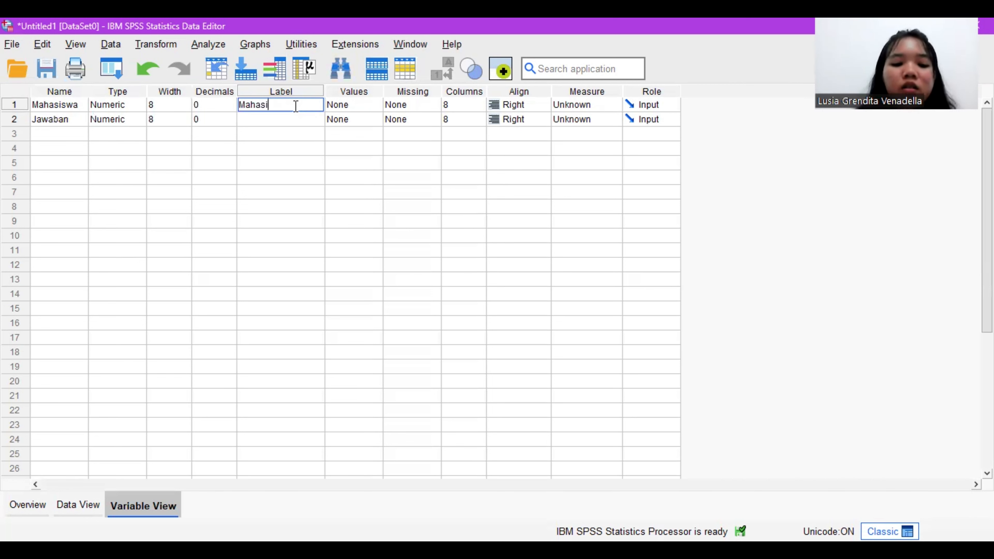
{"action": "left_click", "coordinate": [298, 120]}
{"action": "type", "text": "Ja"}
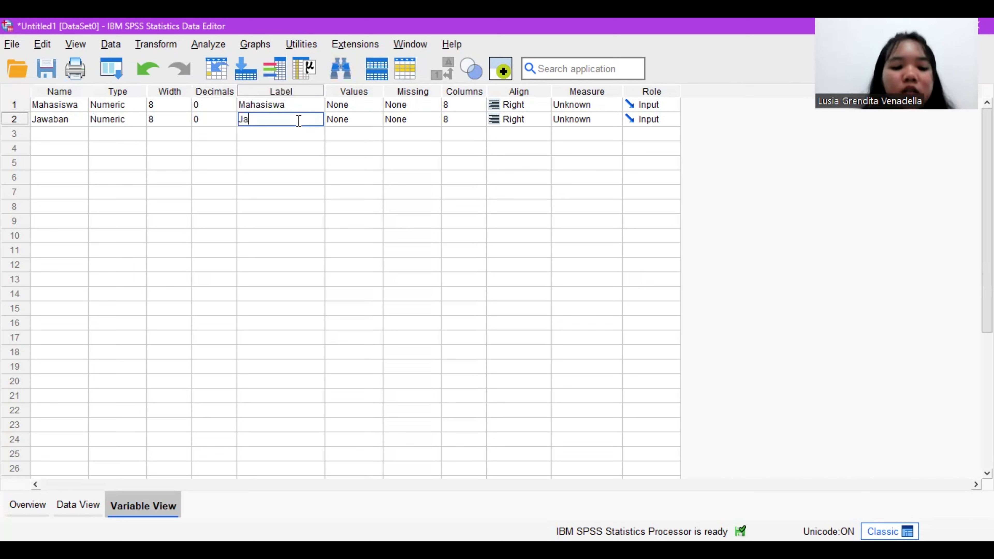
{"action": "type", "text": "waban"}
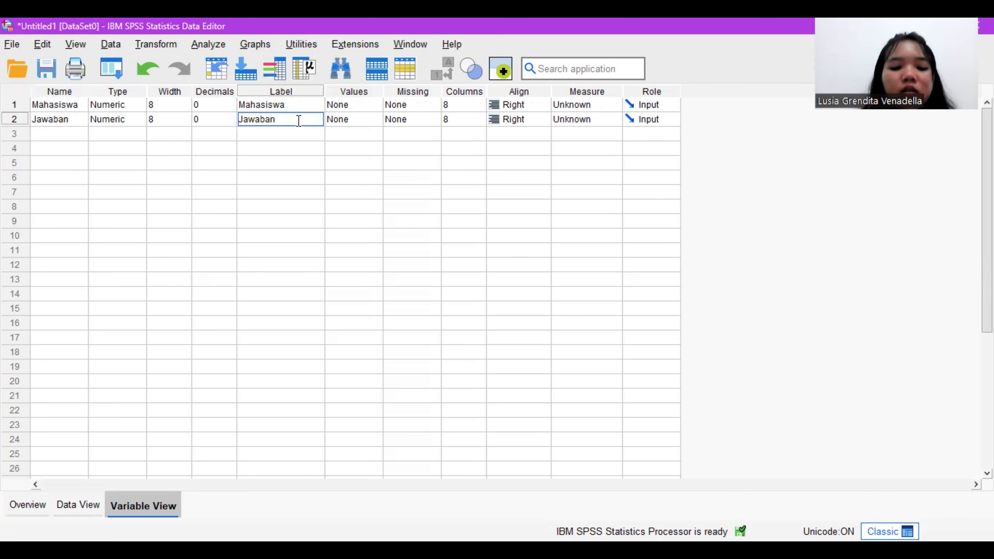
{"action": "type", "text": " Ya dan Tidak"}
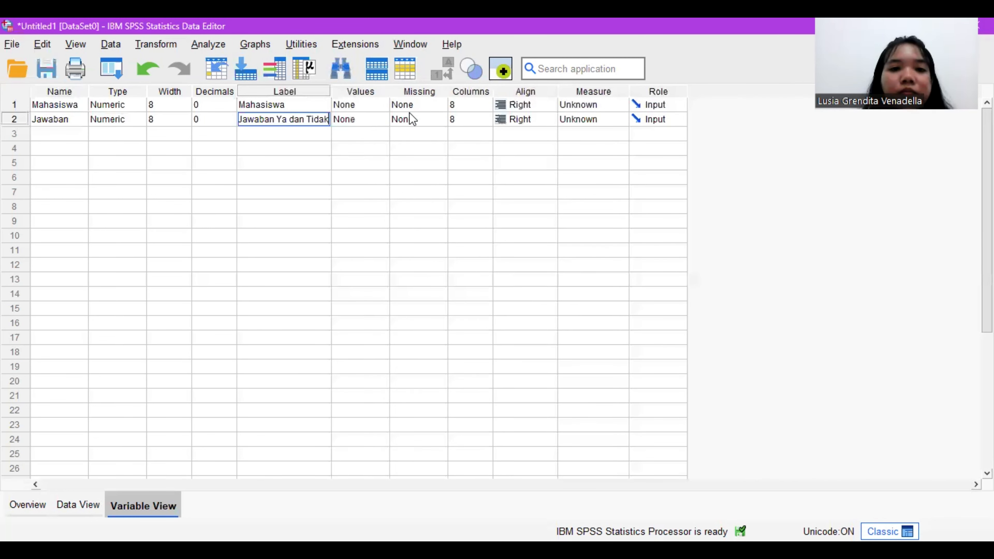
Step: Define the value labels 1 = Ya and 2 = Tidak for the Jawaban variable
{"action": "left_click", "coordinate": [385, 123]}
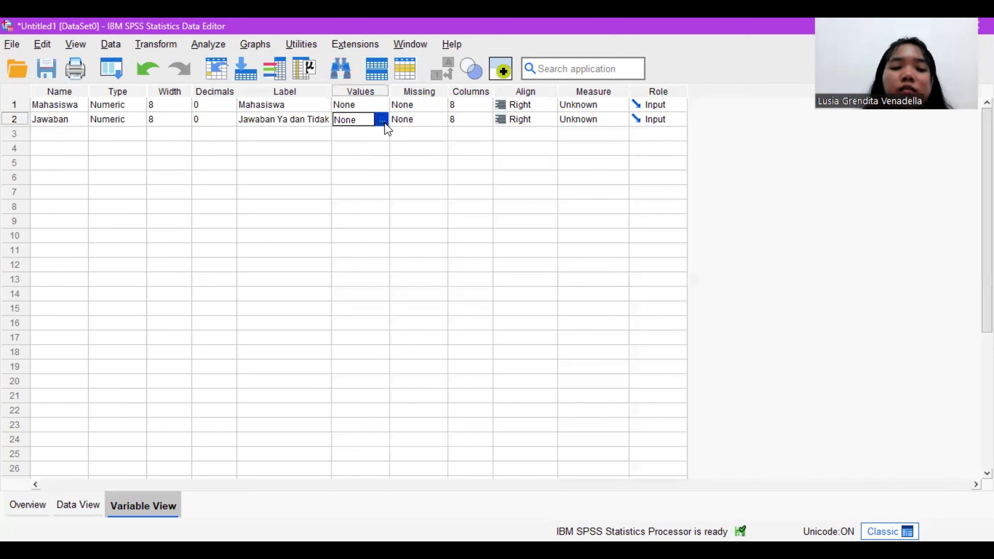
{"action": "left_click", "coordinate": [383, 121]}
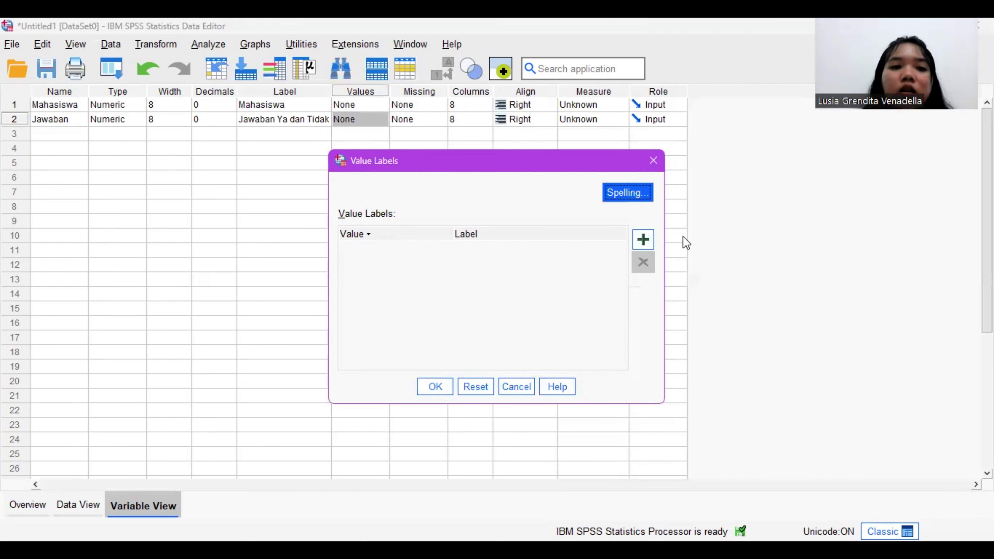
{"action": "left_click", "coordinate": [650, 239]}
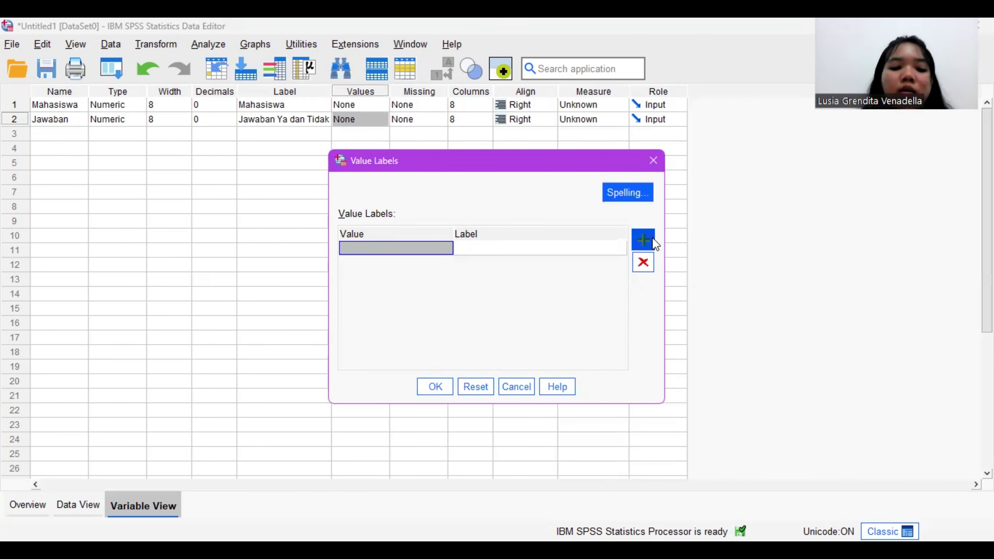
{"action": "type", "text": "1"}
{"action": "key", "text": "Tab"}
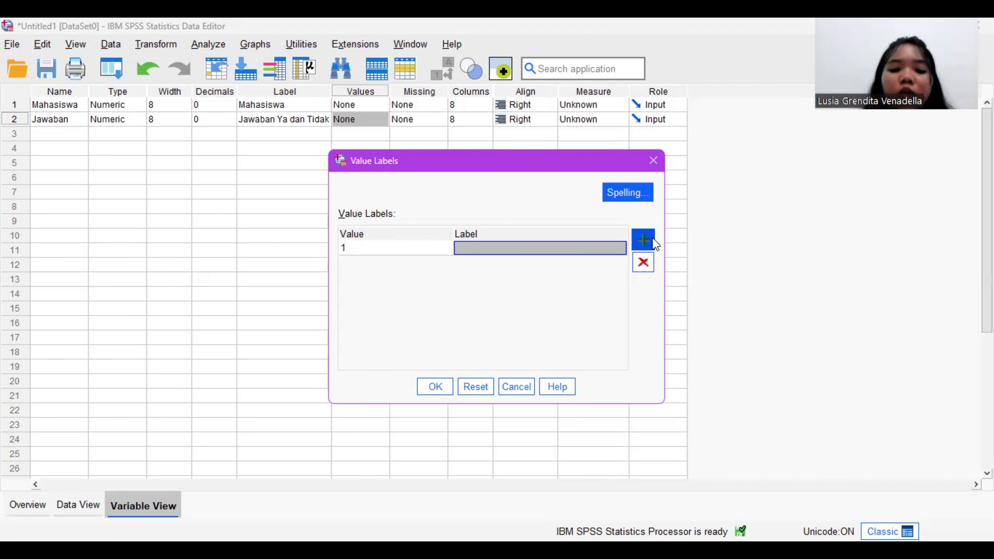
{"action": "type", "text": "Ya"}
{"action": "left_click", "coordinate": [653, 238]}
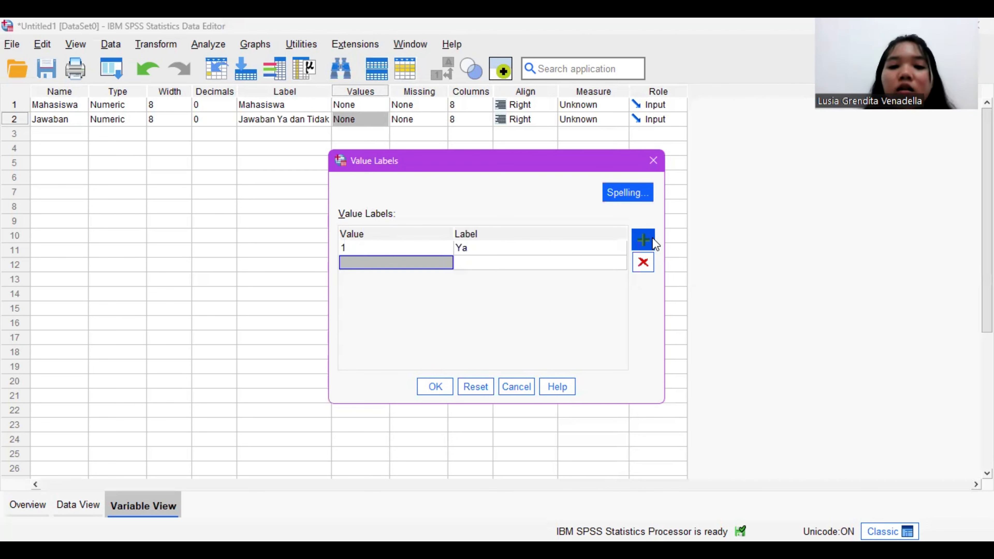
{"action": "type", "text": "2"}
{"action": "key", "text": "Tab"}
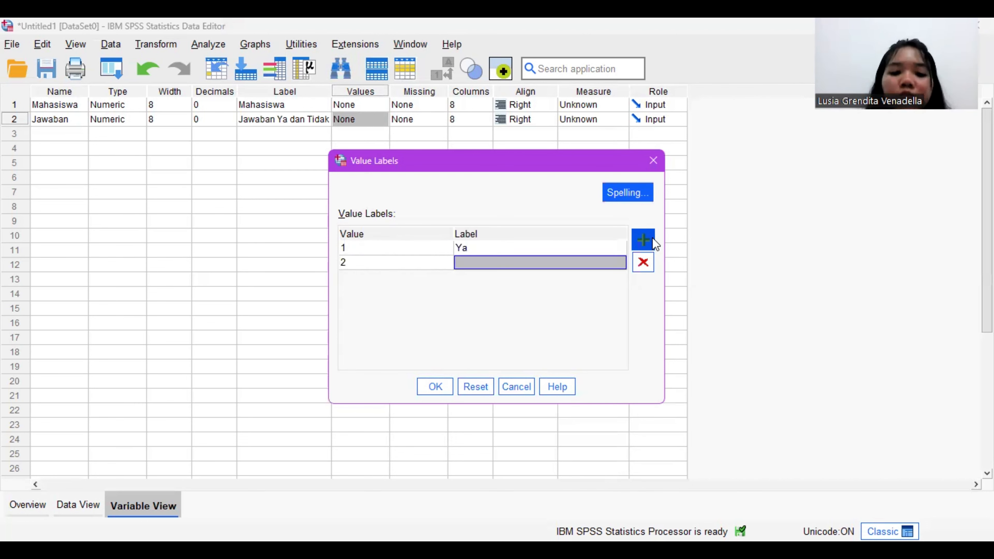
{"action": "type", "text": "Tidak"}
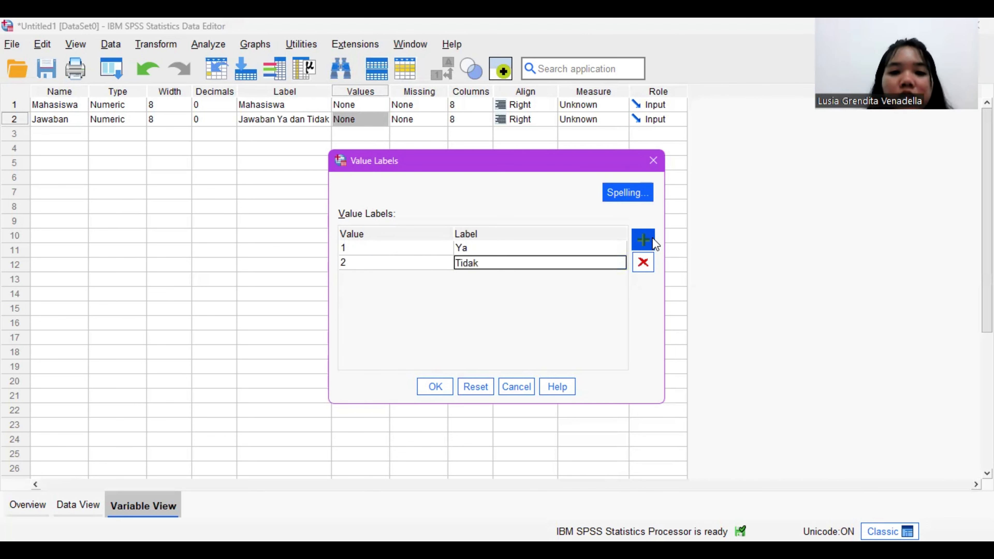
{"action": "left_click", "coordinate": [445, 388]}
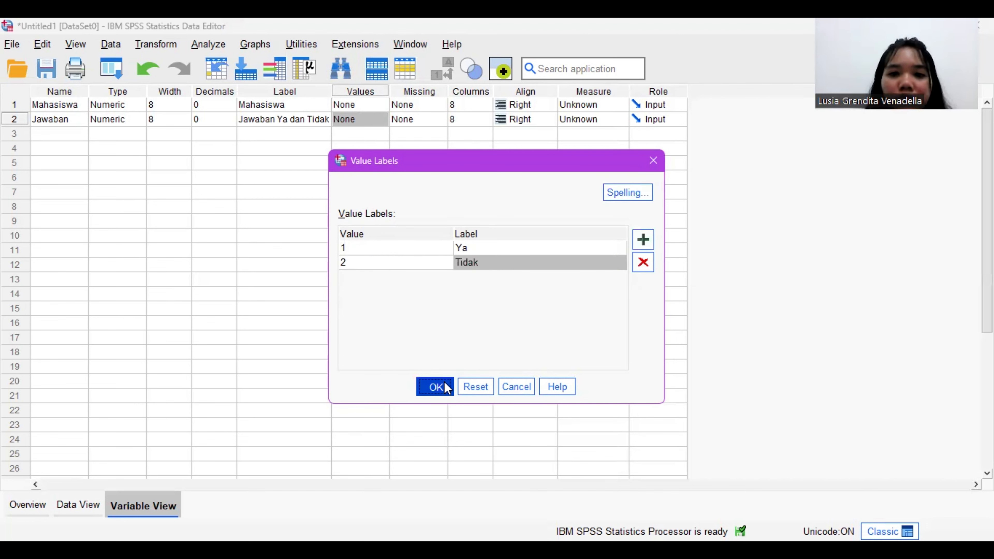
Step: Set the measurement level of both Mahasiswa and Jawaban to Ordinal
{"action": "left_click", "coordinate": [601, 105]}
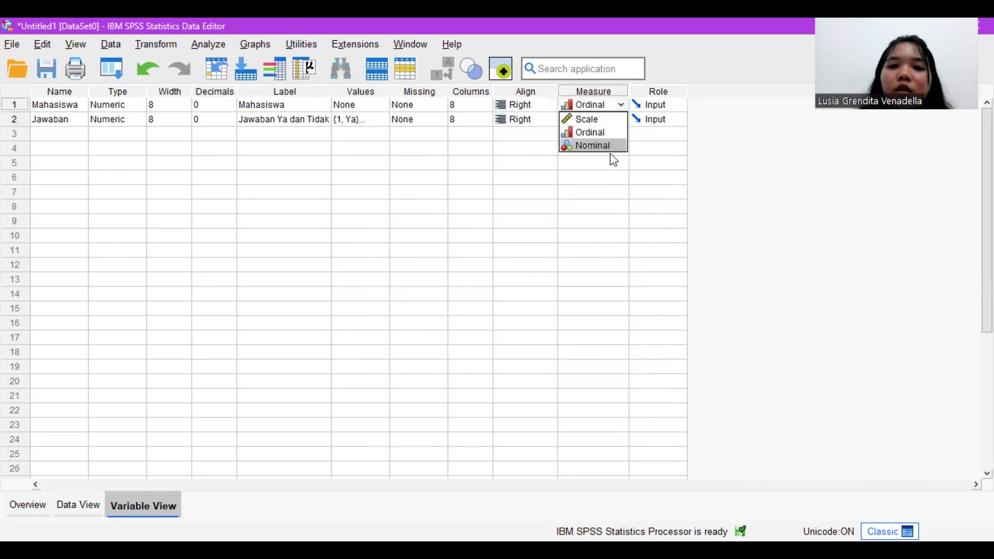
{"action": "left_click", "coordinate": [606, 132]}
{"action": "left_click", "coordinate": [603, 118]}
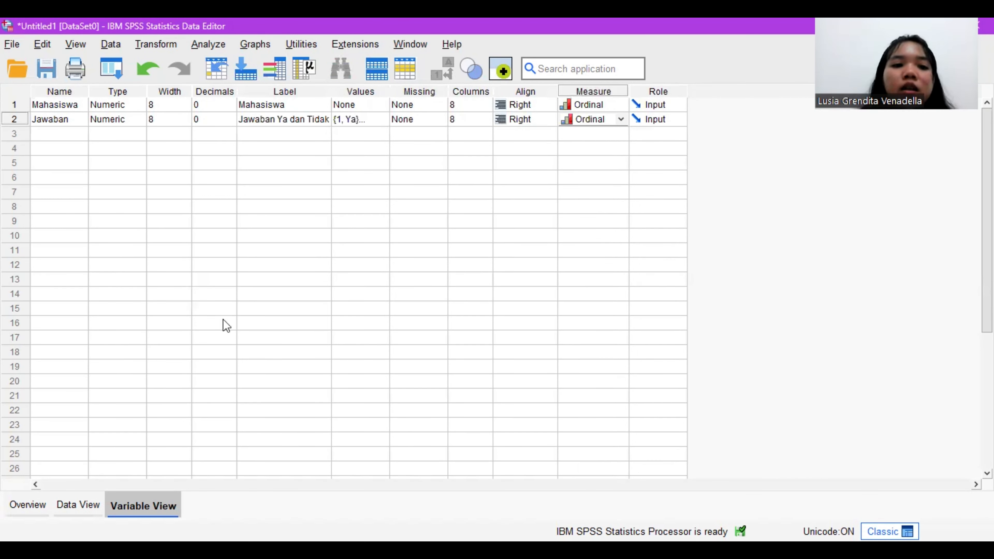
Step: Show the empty data grid, switch to the Book1.xlsx spreadsheet and copy cells A2:B41 of the Uji Run sheet
{"action": "left_click", "coordinate": [78, 503]}
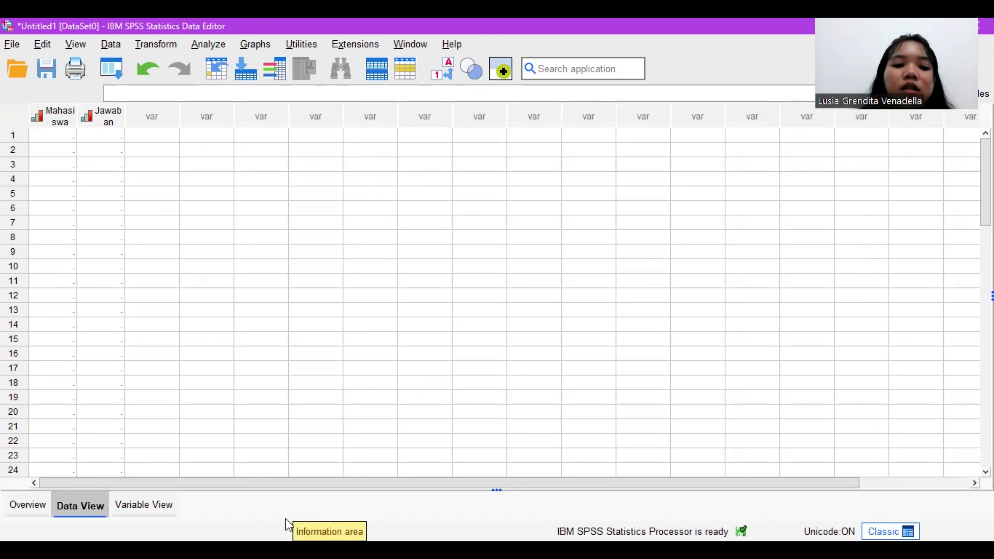
{"action": "key", "text": "alt+Tab"}
{"action": "scroll", "coordinate": [75, 206], "scroll_direction": "up", "scroll_amount": 5}
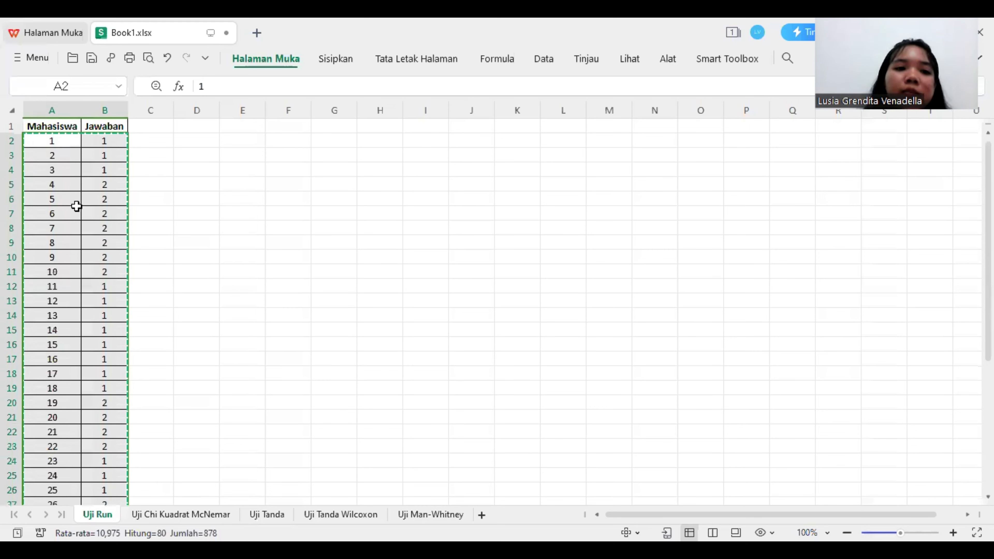
{"action": "left_click_drag", "start_coordinate": [53, 141], "coordinate": [68, 523]}
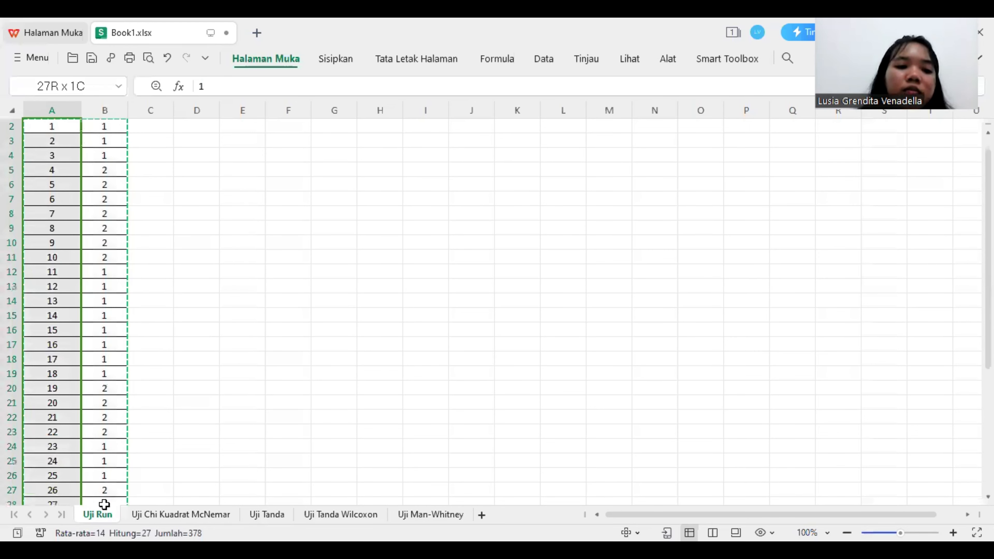
{"action": "left_click_drag", "start_coordinate": [104, 505], "coordinate": [98, 496]}
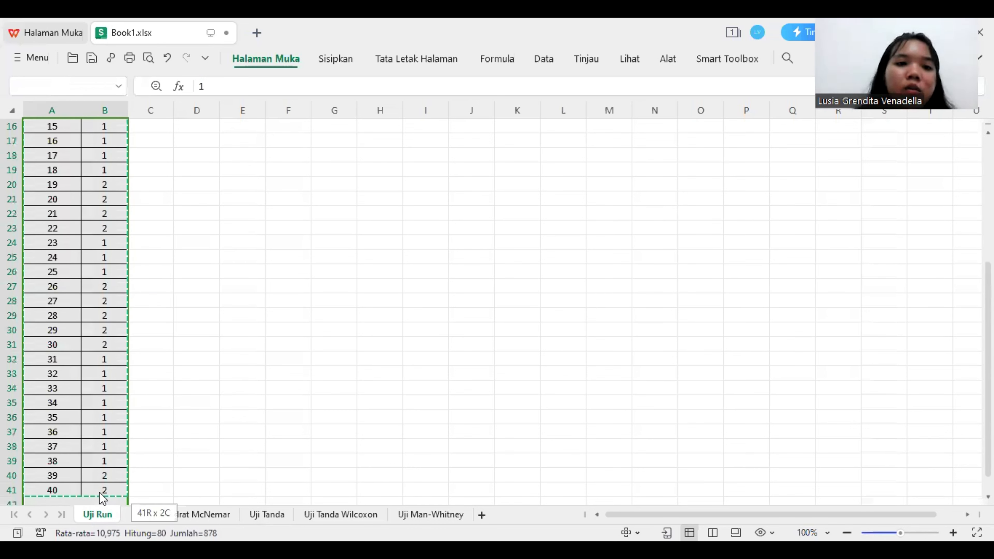
{"action": "left_click_drag", "start_coordinate": [99, 493], "coordinate": [100, 491]}
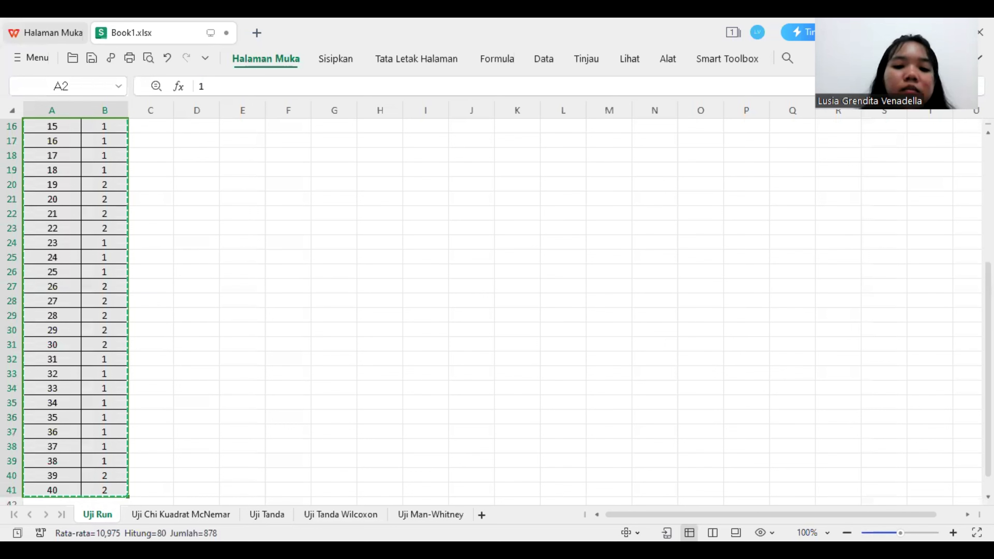
Step: Switch to the SPSS Data Editor and paste the copied student numbers and answers into the Mahasiswa and Jawaban columns from row 1
{"action": "key", "text": "alt+Tab"}
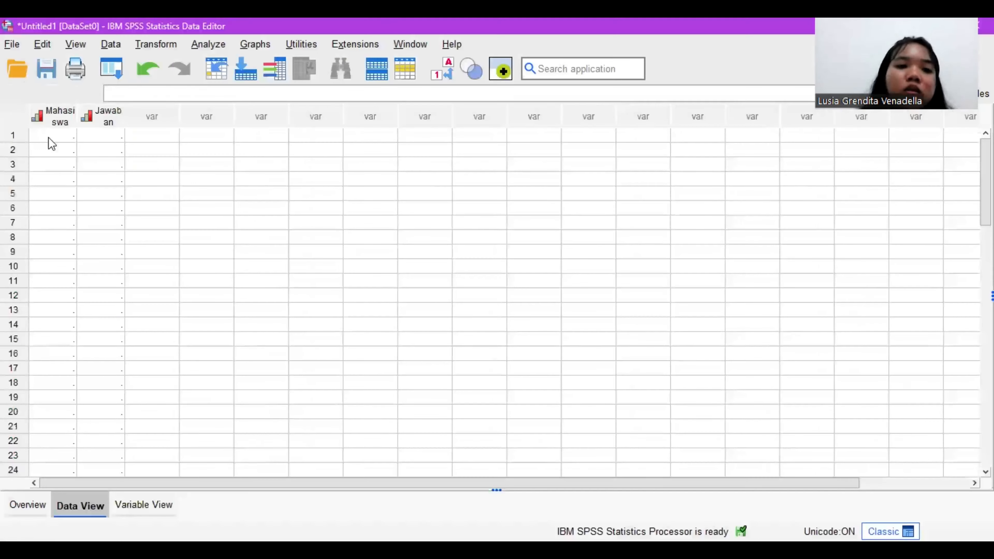
{"action": "left_click", "coordinate": [48, 137]}
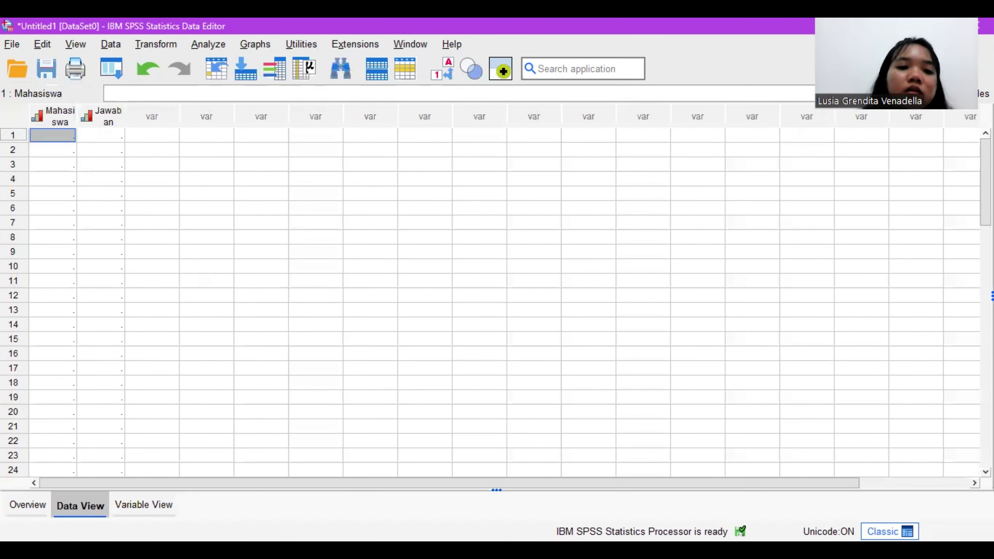
{"action": "left_click_drag", "start_coordinate": [53, 135], "coordinate": [109, 161]}
{"action": "left_click_drag", "start_coordinate": [107, 118], "coordinate": [112, 179]}
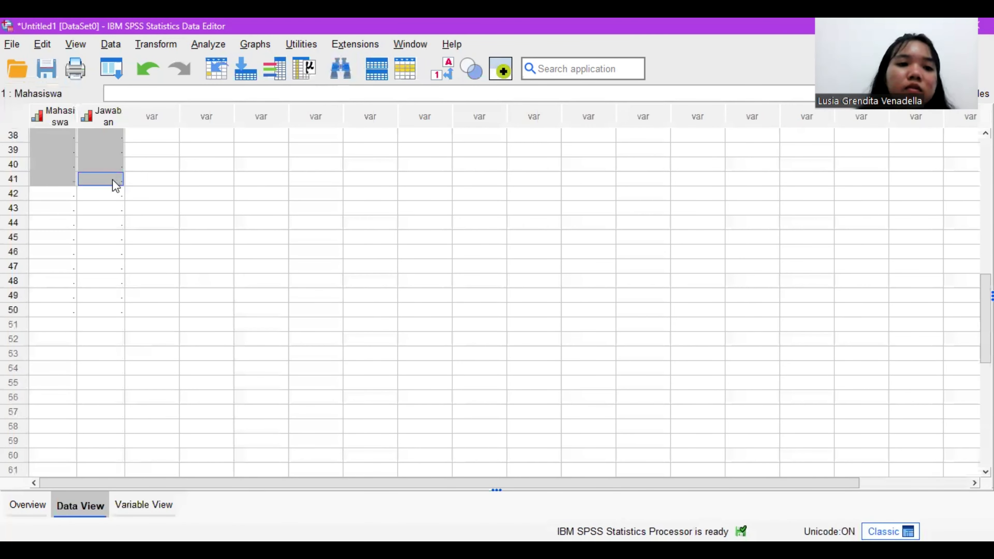
{"action": "right_click", "coordinate": [113, 180]}
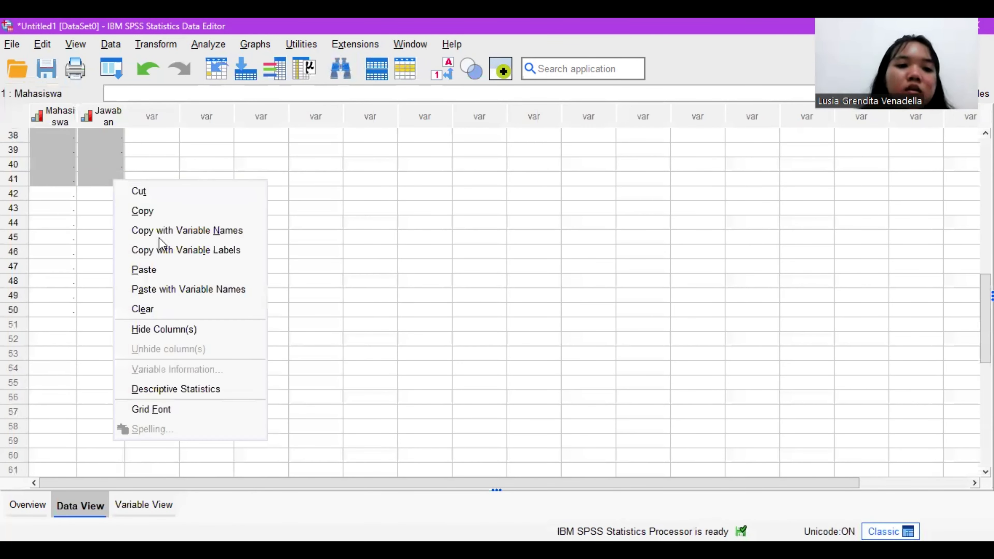
{"action": "left_click", "coordinate": [160, 269]}
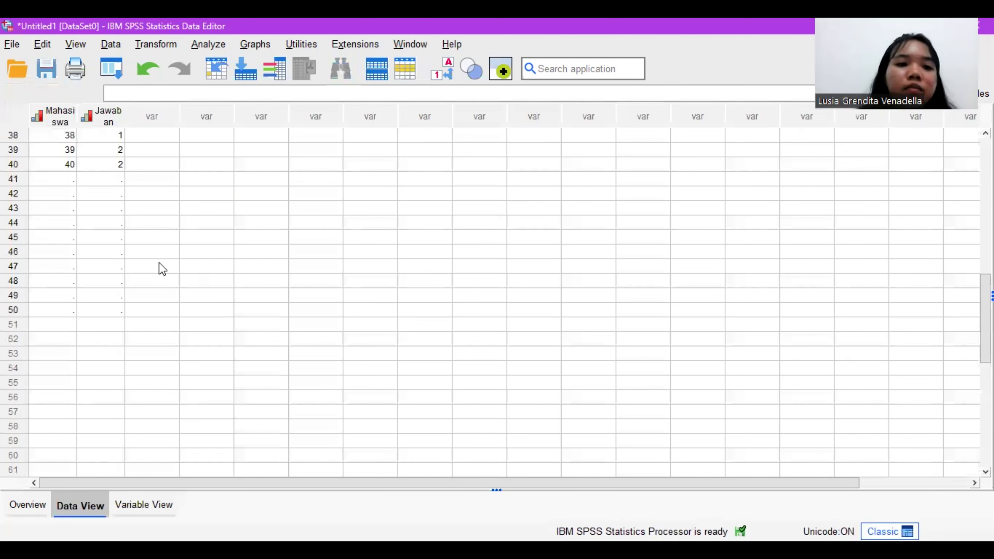
{"action": "scroll", "coordinate": [163, 270], "scroll_direction": "up", "scroll_amount": 3}
{"action": "scroll", "coordinate": [162, 270], "scroll_direction": "up", "scroll_amount": 2}
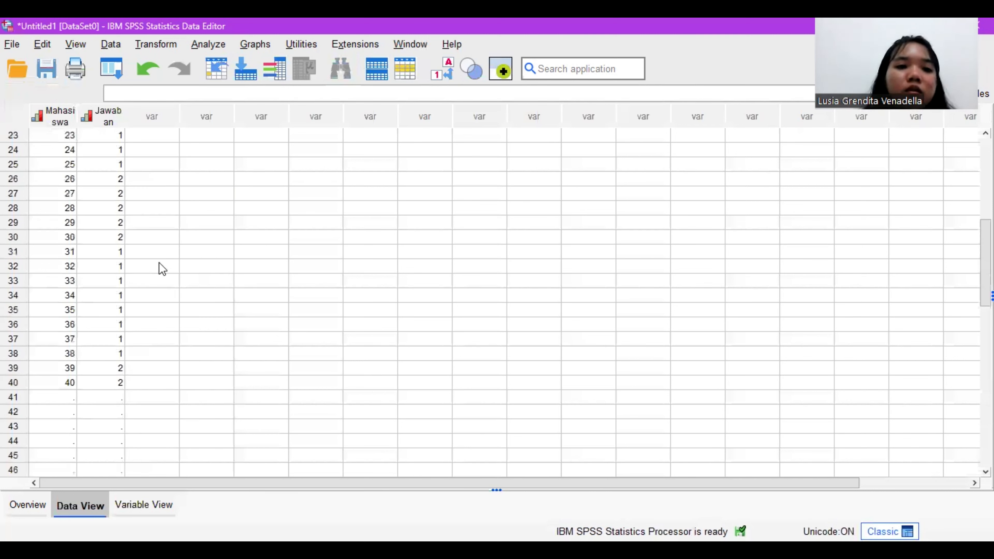
{"action": "scroll", "coordinate": [163, 270], "scroll_direction": "up", "scroll_amount": 5}
{"action": "scroll", "coordinate": [162, 269], "scroll_direction": "up", "scroll_amount": 3}
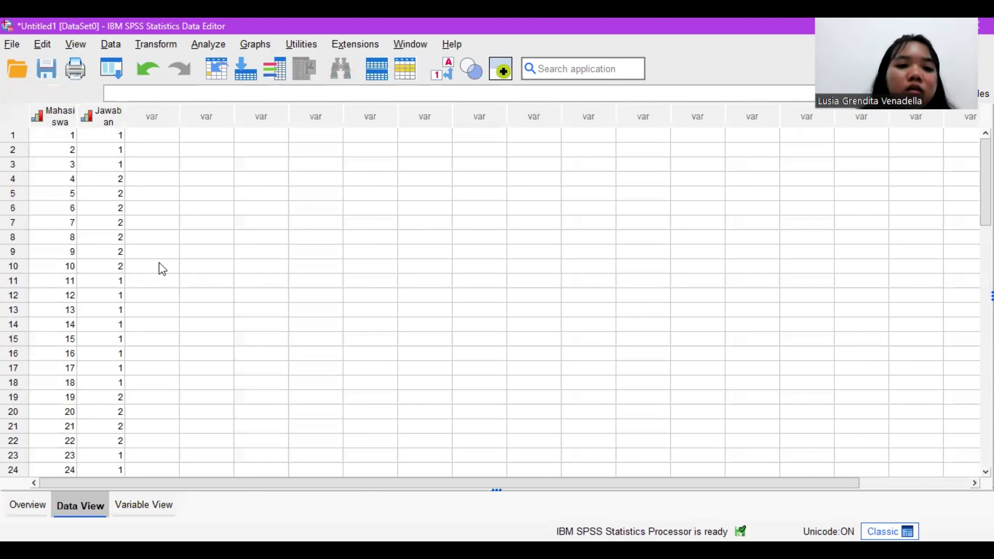
{"action": "scroll", "coordinate": [162, 269], "scroll_direction": "down", "scroll_amount": 1}
{"action": "scroll", "coordinate": [162, 269], "scroll_direction": "up", "scroll_amount": 1}
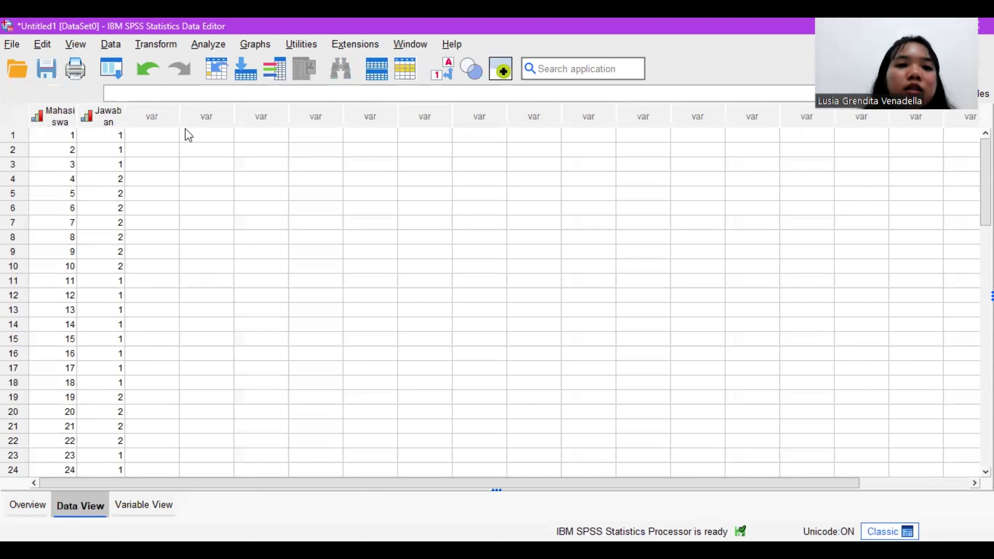
Step: Start the legacy nonparametric Runs test and add Jawaban Ya dan Tidak to the test variables
{"action": "left_click", "coordinate": [209, 49]}
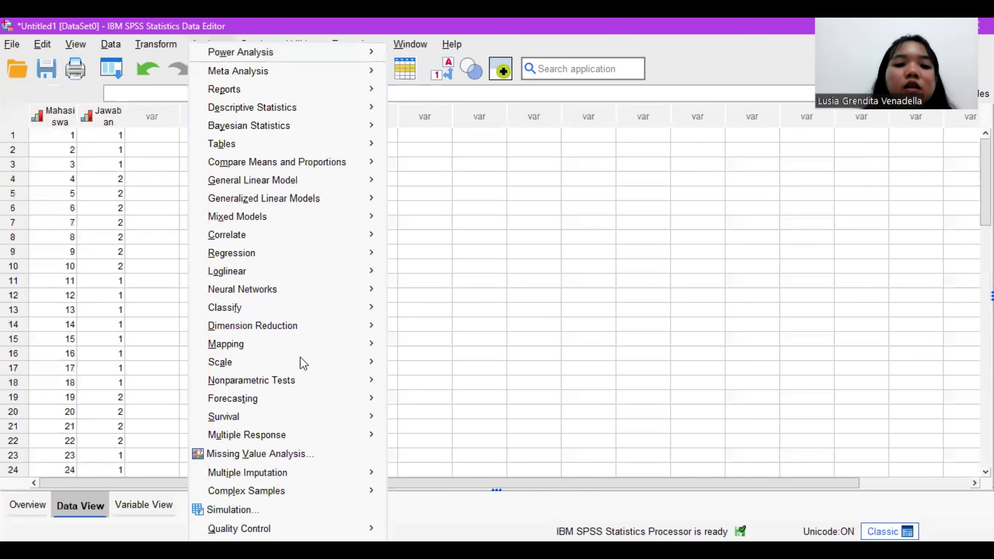
{"action": "mouse_move", "coordinate": [319, 369]}
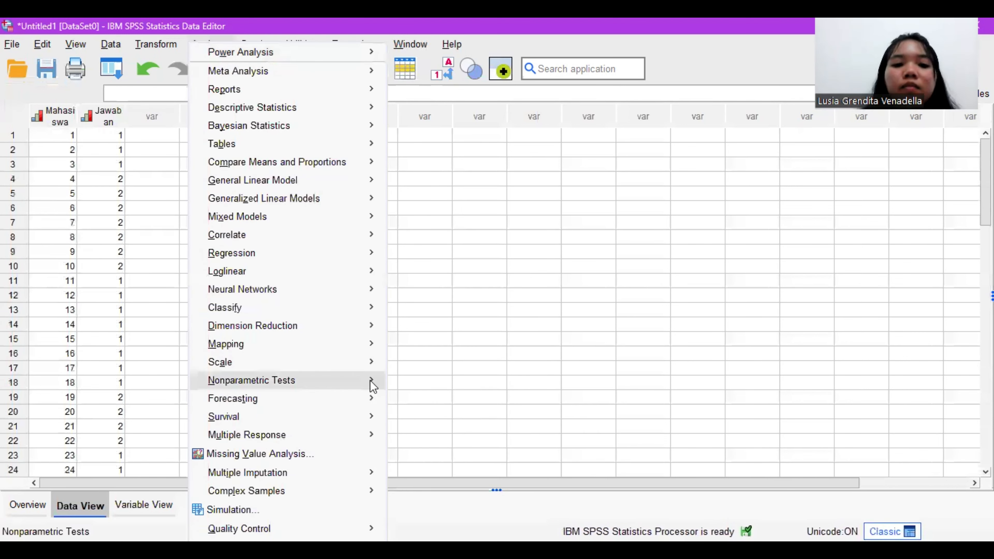
{"action": "mouse_move", "coordinate": [372, 384]}
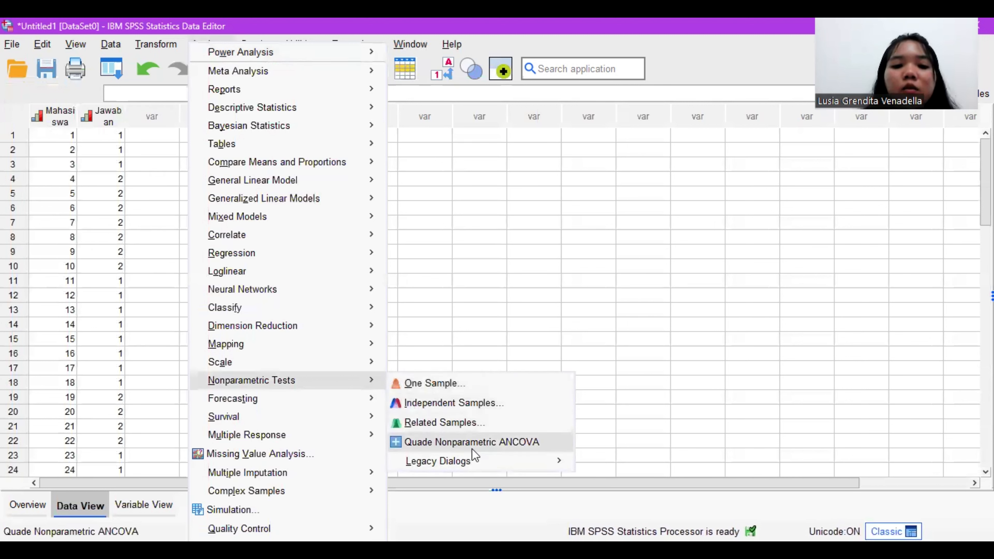
{"action": "mouse_move", "coordinate": [486, 456]}
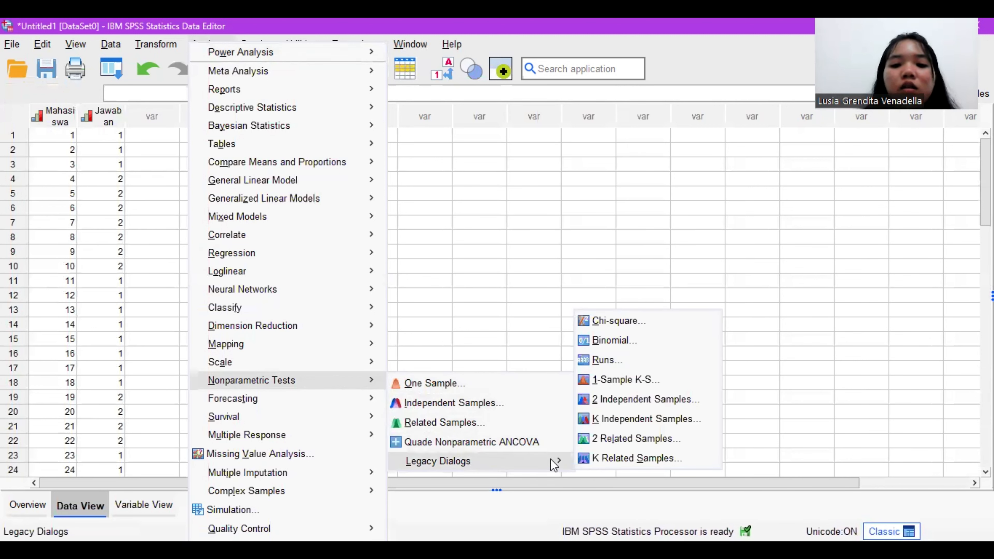
{"action": "left_click", "coordinate": [633, 364]}
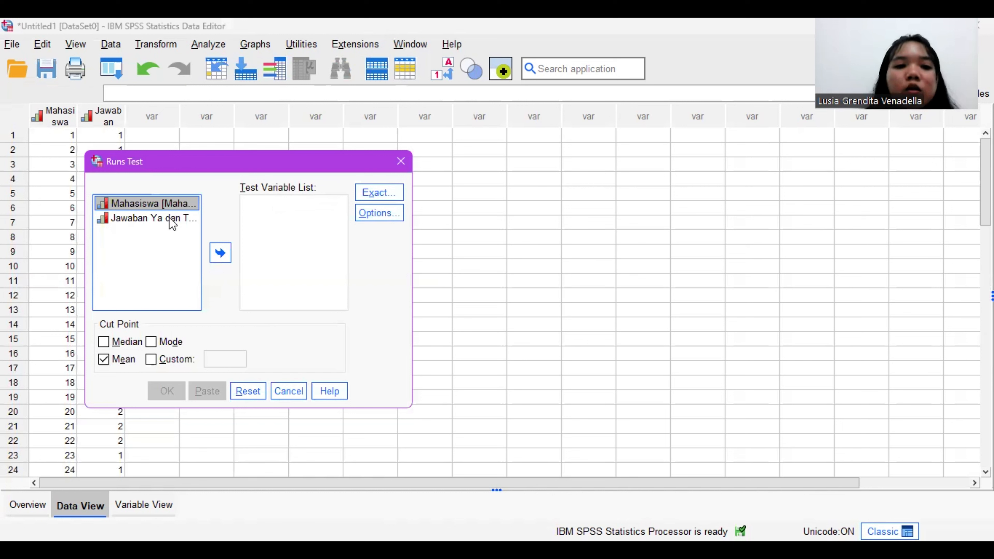
{"action": "left_click", "coordinate": [172, 221]}
{"action": "left_click", "coordinate": [221, 252]}
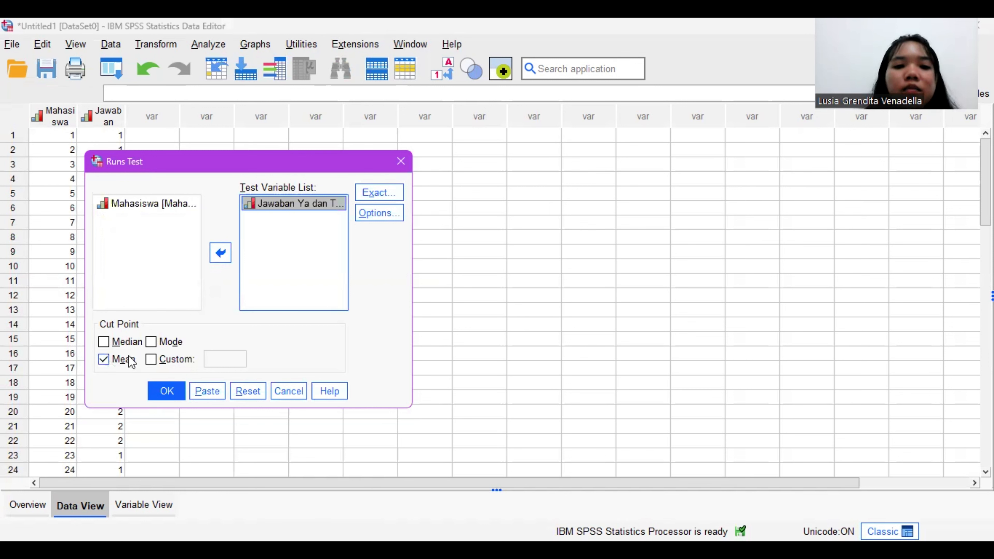
Step: Run the test with the Mean cut point and Descriptive statistics, and examine the Runs Test output
{"action": "left_click", "coordinate": [377, 213]}
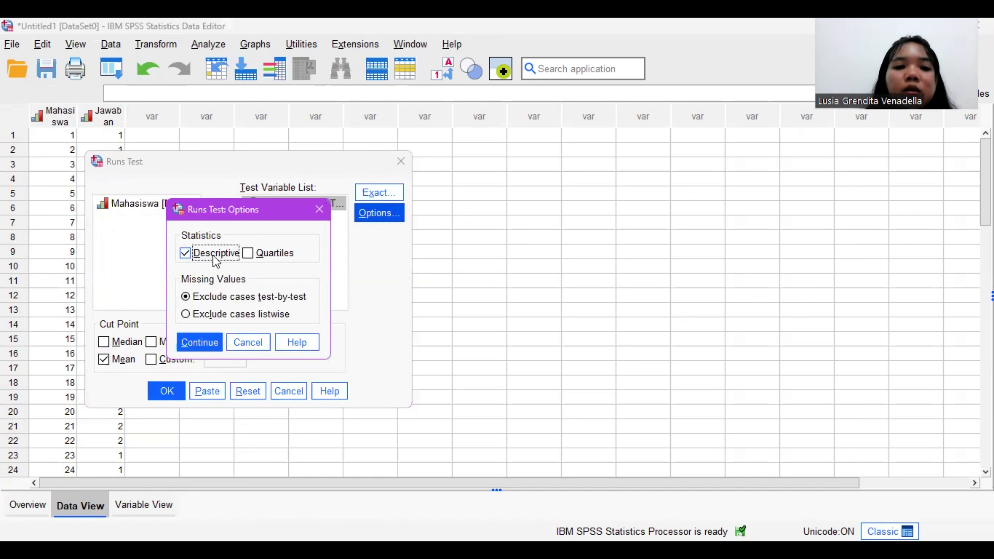
{"action": "left_click", "coordinate": [202, 344]}
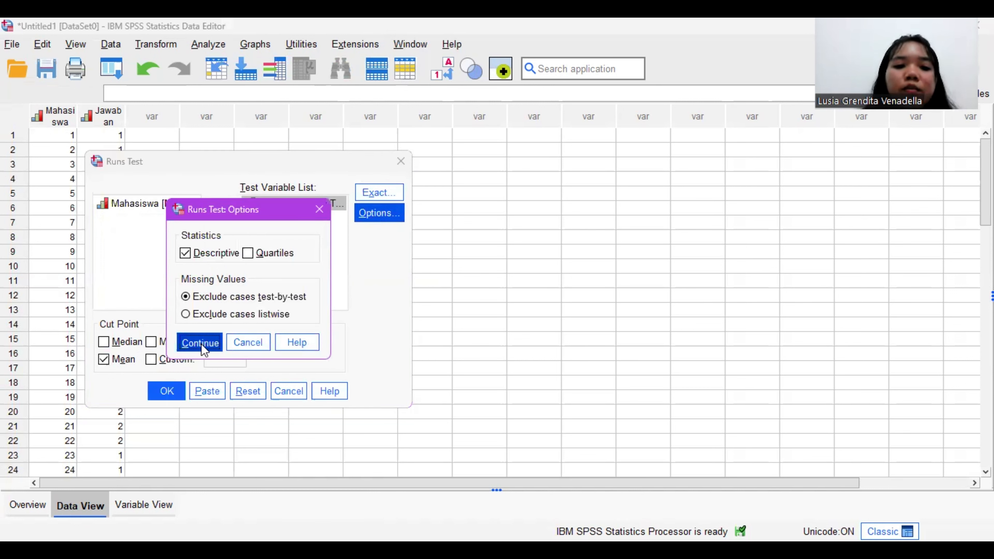
{"action": "left_click", "coordinate": [164, 388]}
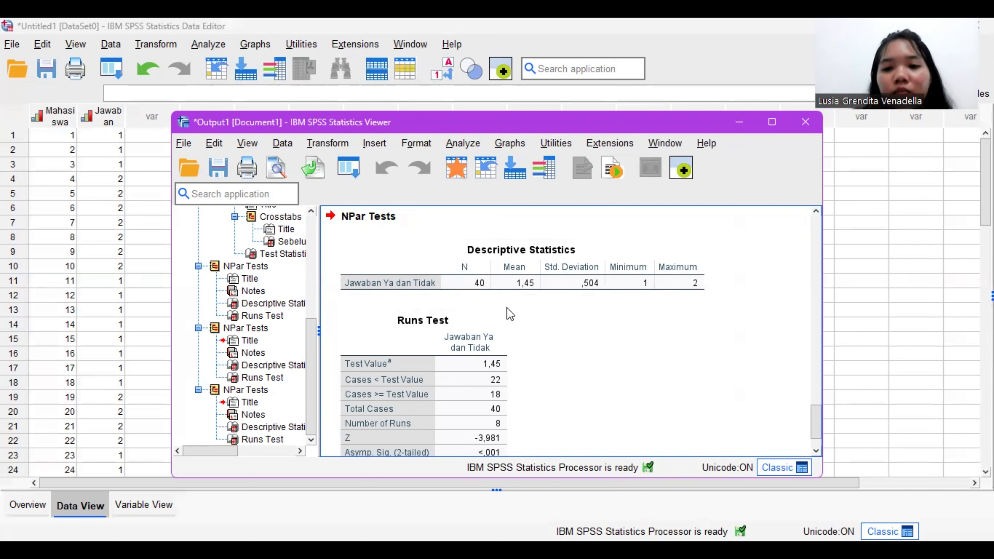
{"action": "left_click", "coordinate": [479, 358]}
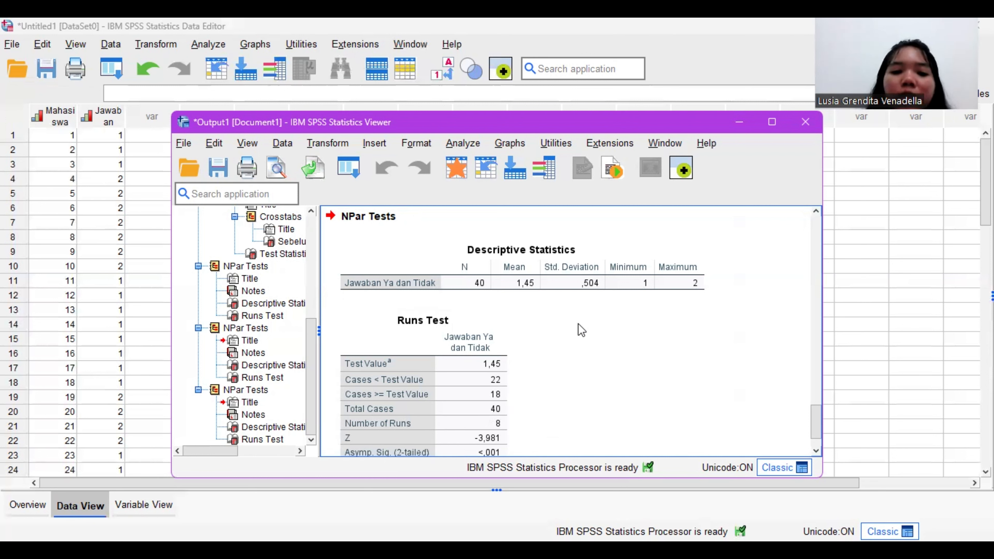
{"action": "scroll", "coordinate": [372, 423], "scroll_direction": "down", "scroll_amount": 2}
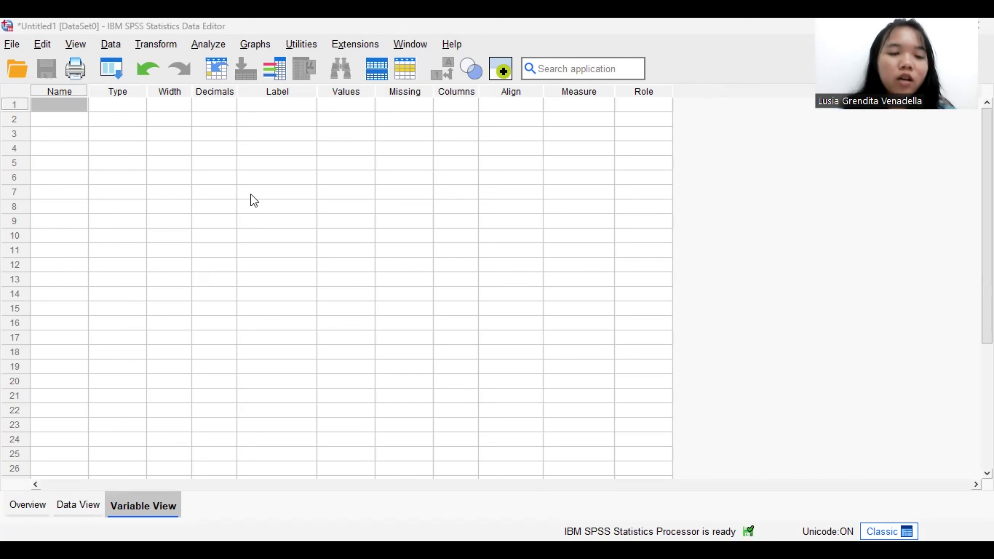
Step: Define two new variables named Sebelum and Sesudah, each with 0 decimals
{"action": "left_click", "coordinate": [60, 109]}
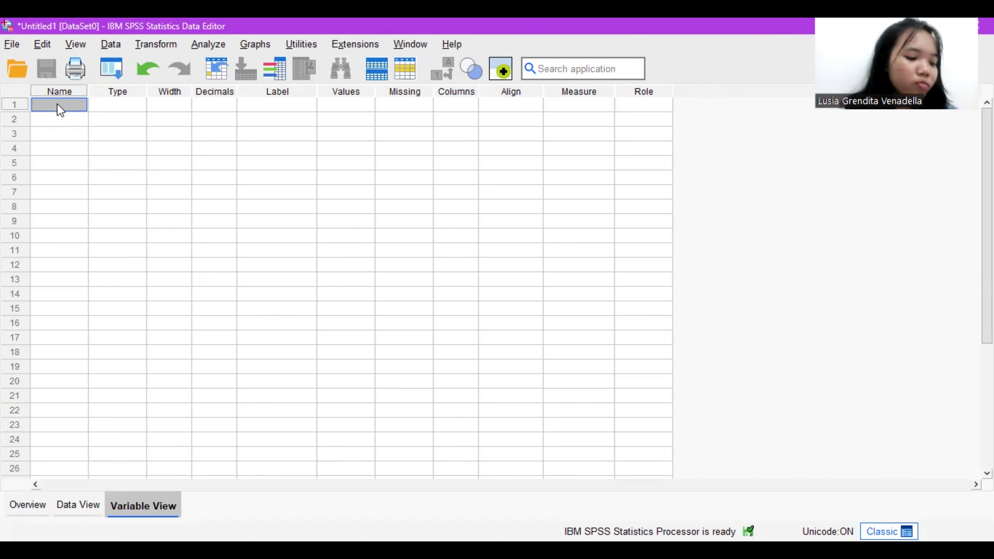
{"action": "type", "text": "Sebelum"}
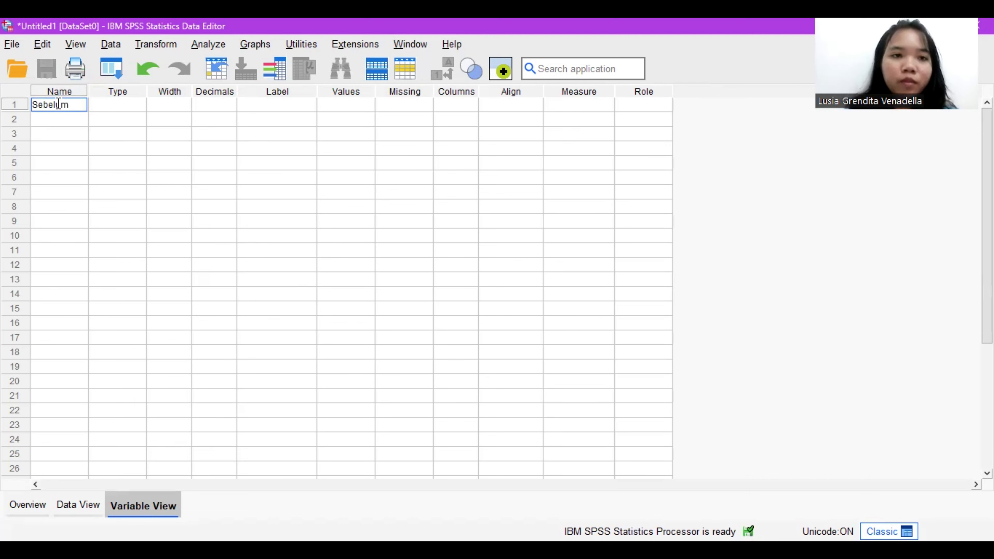
{"action": "key", "text": "Return"}
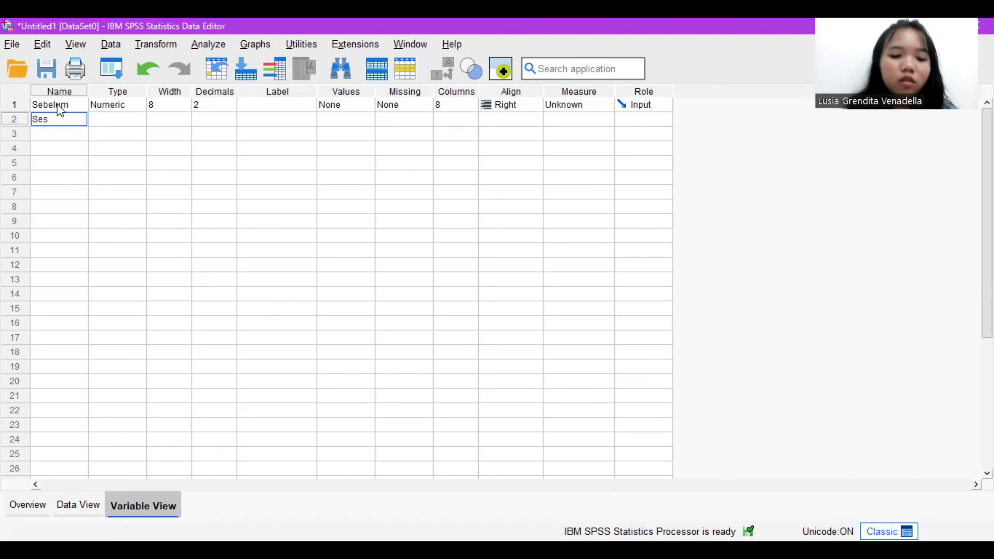
{"action": "left_click", "coordinate": [230, 108]}
{"action": "left_click", "coordinate": [230, 110]}
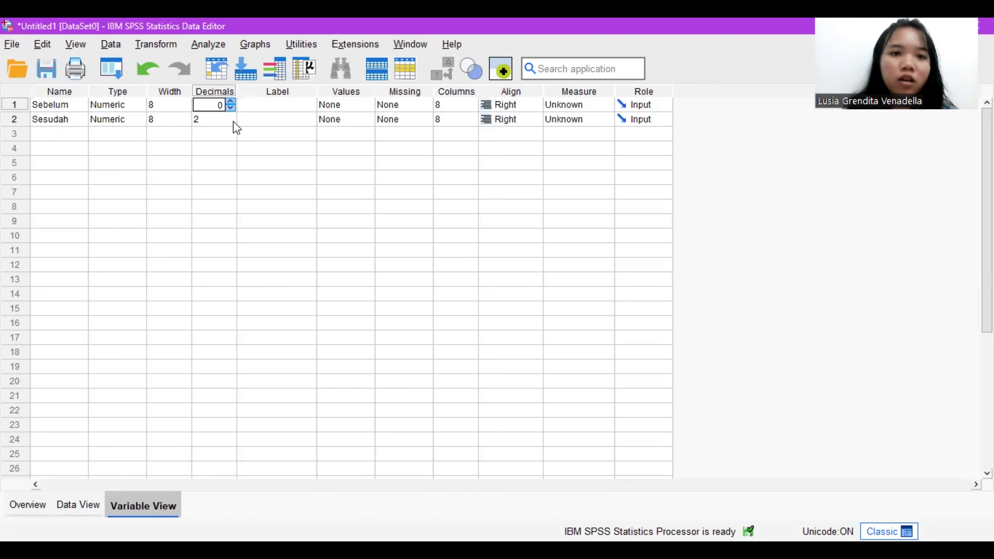
{"action": "left_click", "coordinate": [231, 122]}
{"action": "left_click", "coordinate": [231, 122]}
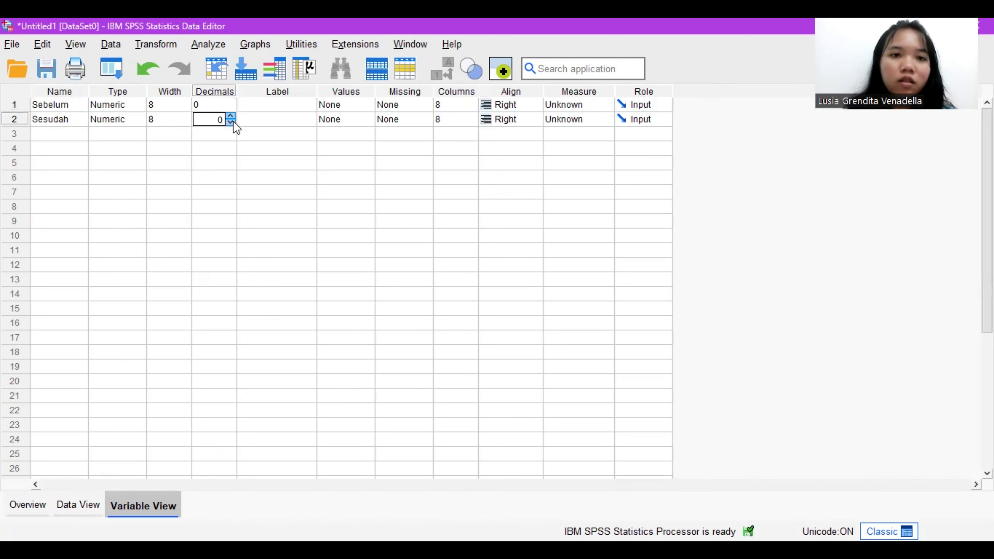
Step: Label the first variable Sebelum pelatihan and the second variable Sesudah pelatihan
{"action": "left_click", "coordinate": [293, 105]}
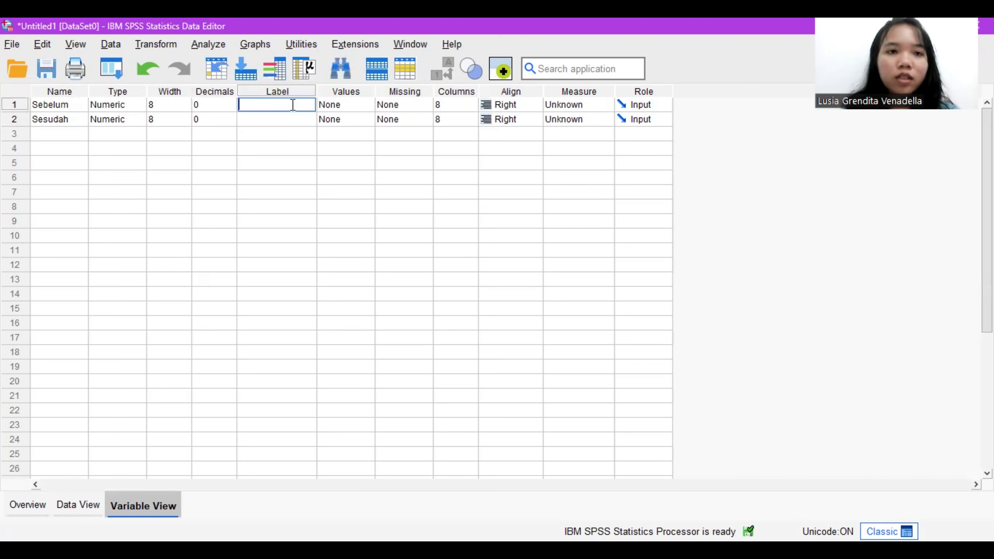
{"action": "type", "text": "Sebel"}
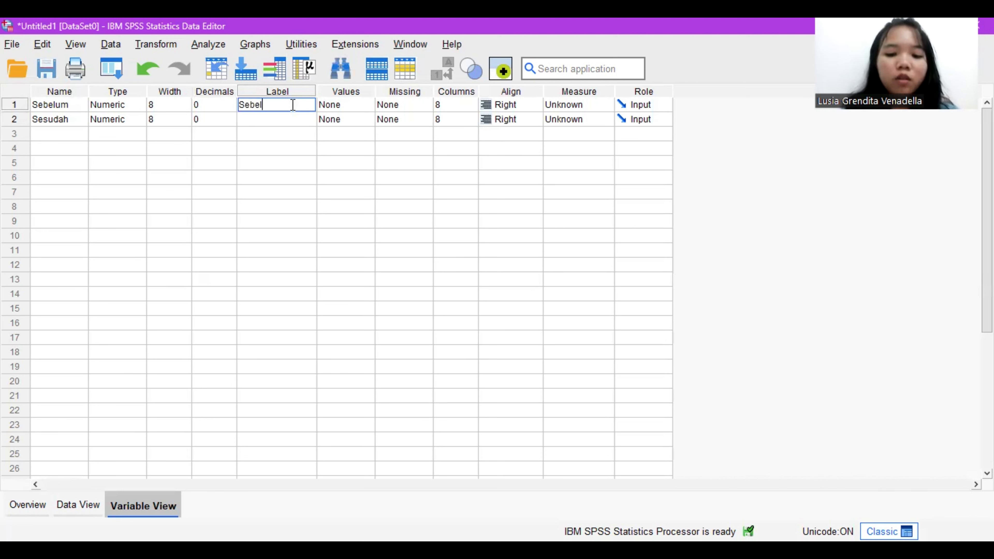
{"action": "type", "text": "um pela"}
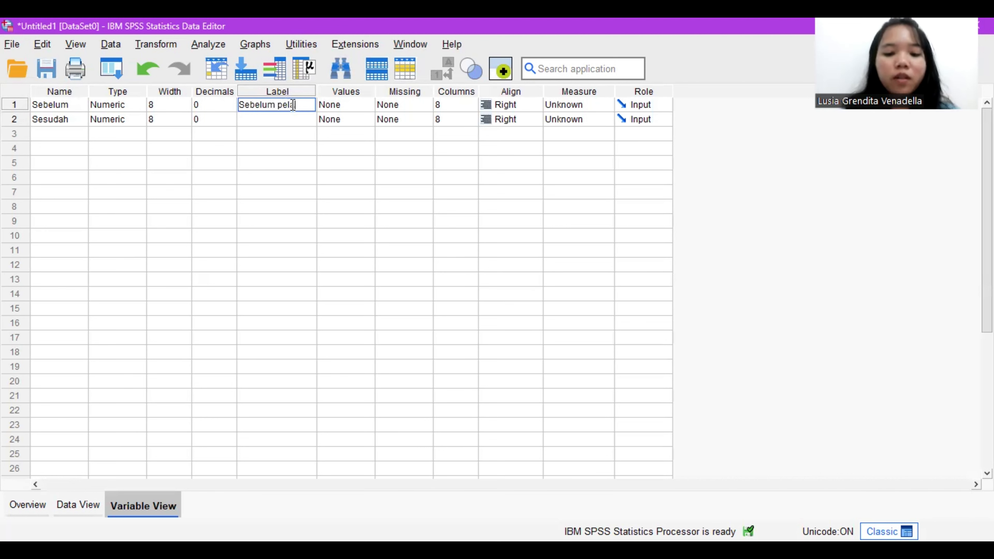
{"action": "type", "text": "tihan"}
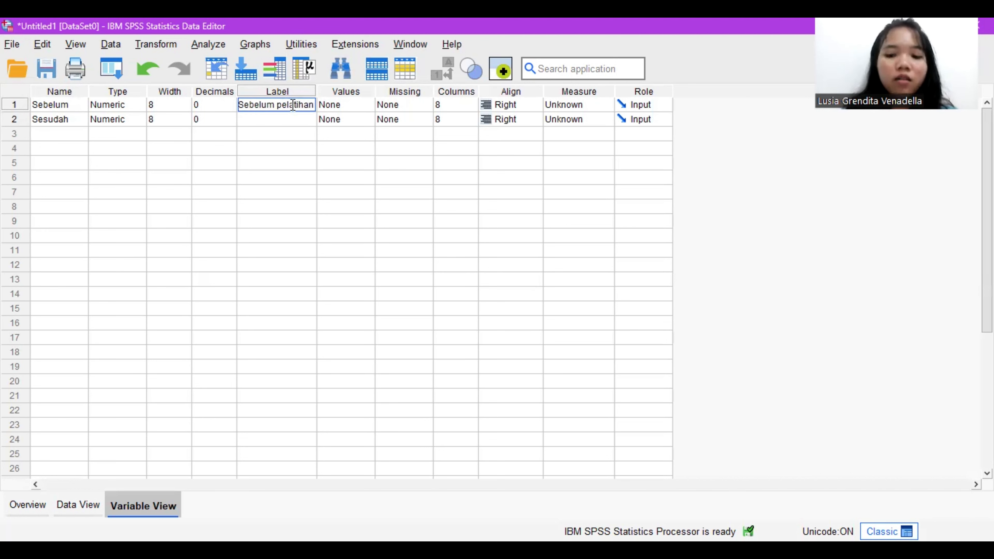
{"action": "key", "text": "Return"}
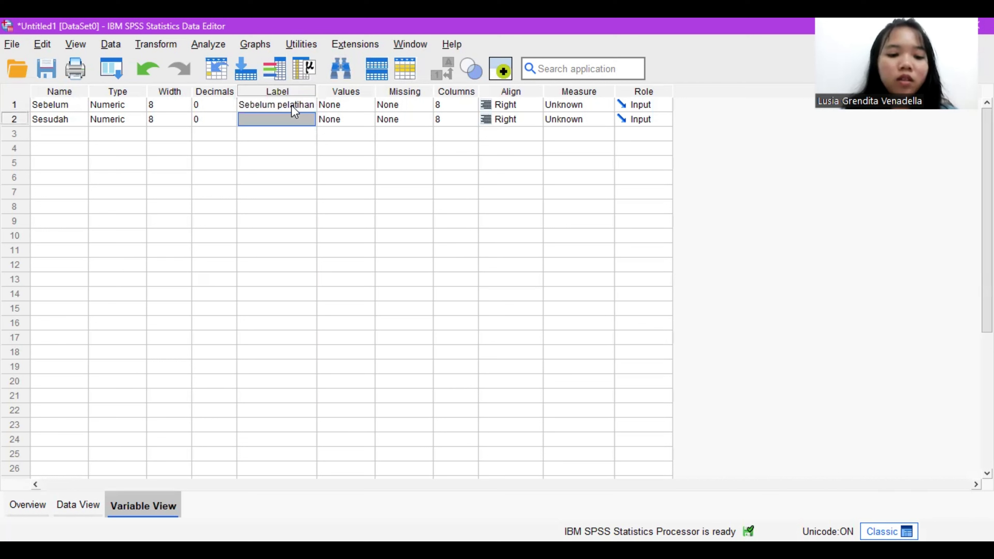
{"action": "type", "text": "Sesu"}
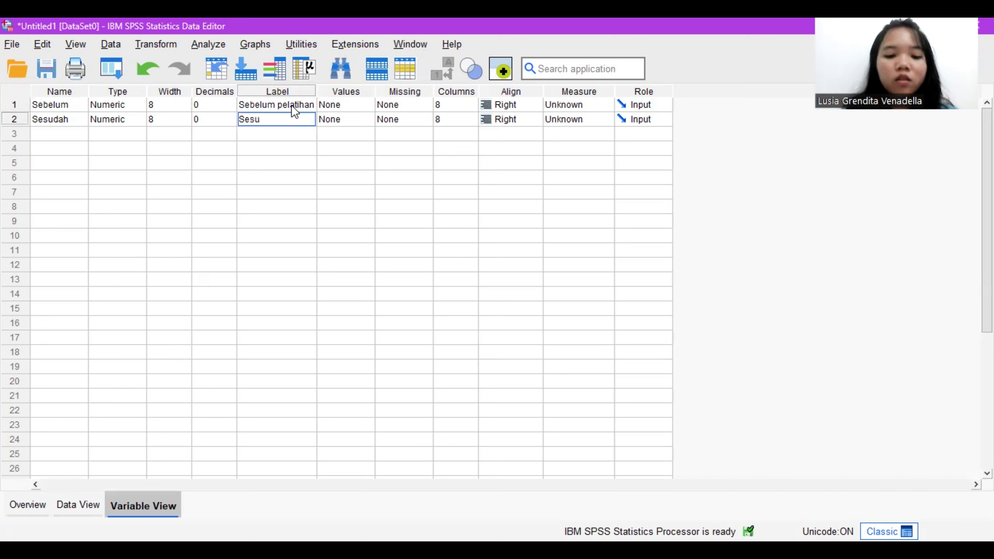
{"action": "type", "text": "dah pel"}
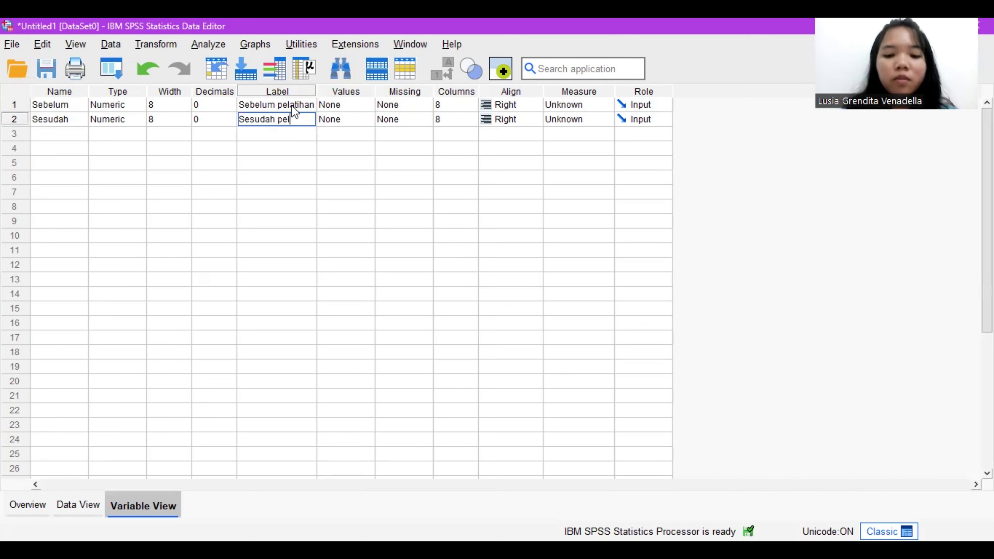
{"action": "type", "text": "atihan"}
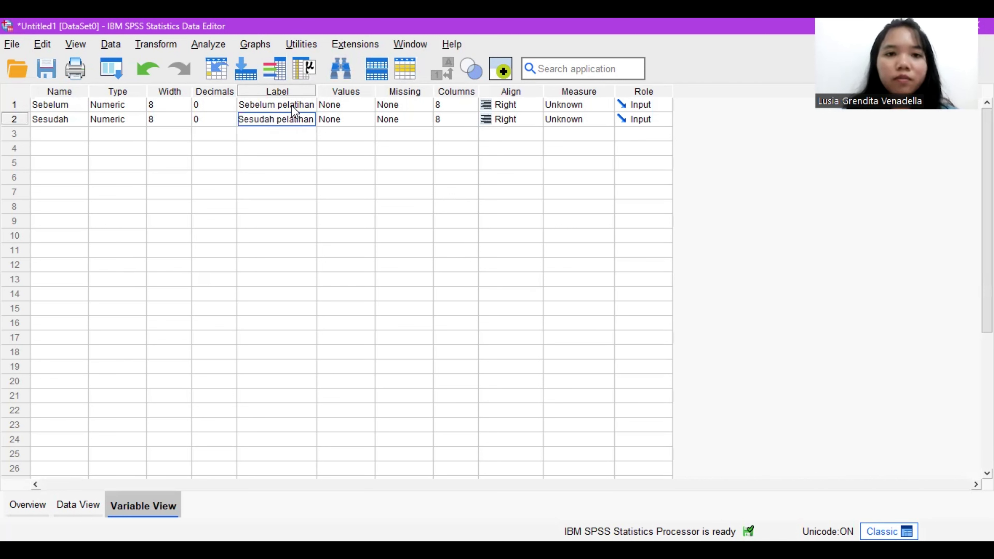
Step: Add a value label to the Sebelum variable so that 0 means Tidak berminat
{"action": "left_click", "coordinate": [364, 106]}
{"action": "left_click", "coordinate": [368, 105]}
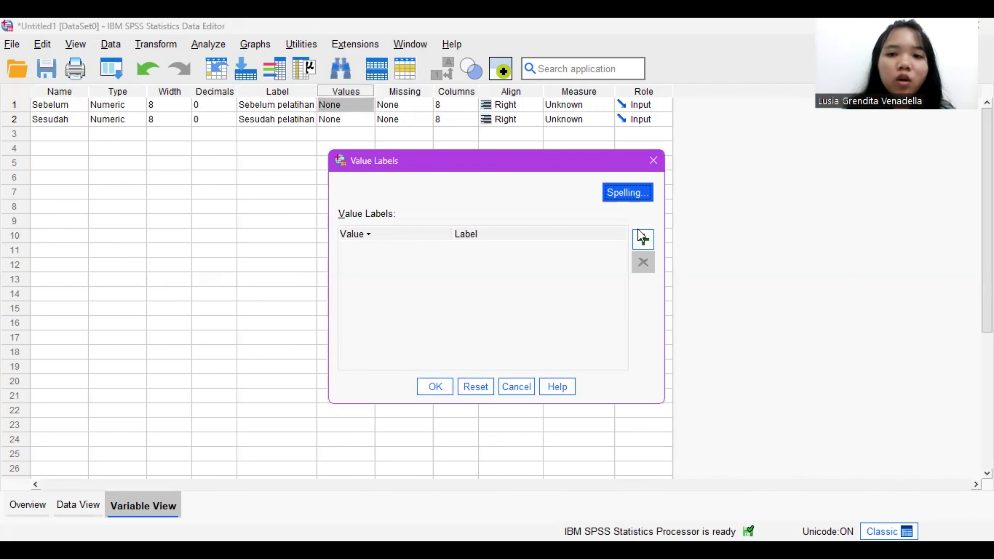
{"action": "left_click", "coordinate": [644, 240]}
{"action": "type", "text": "0"}
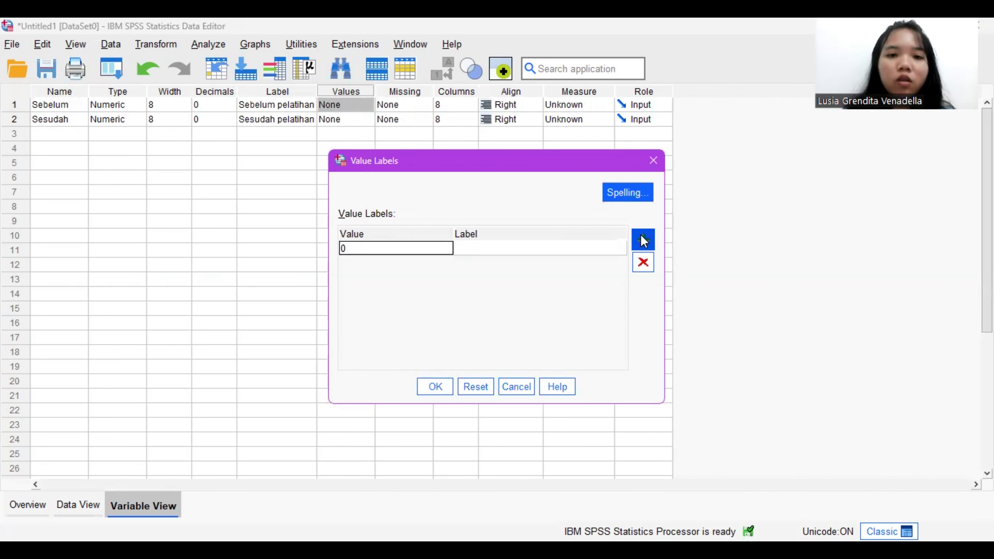
{"action": "key", "text": "Tab"}
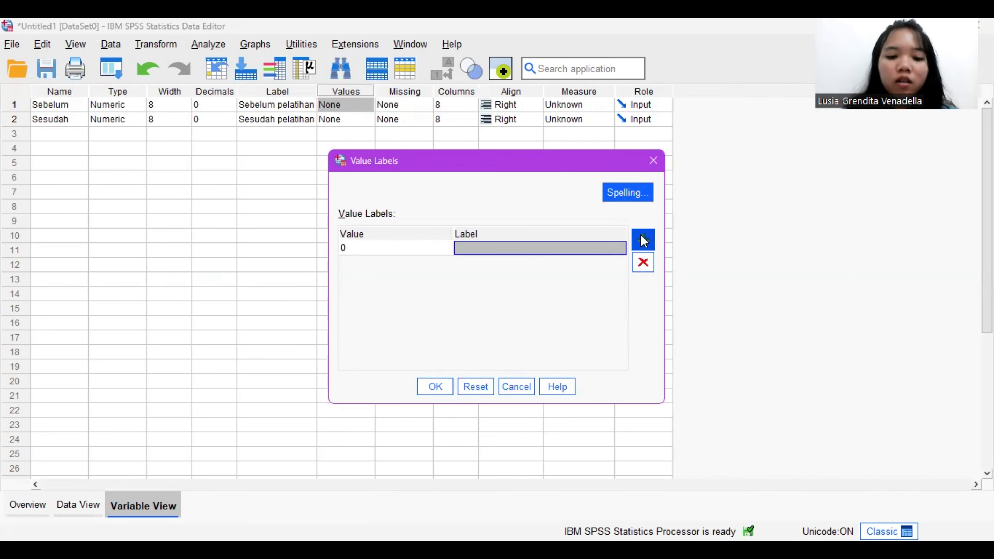
{"action": "type", "text": "Tid"}
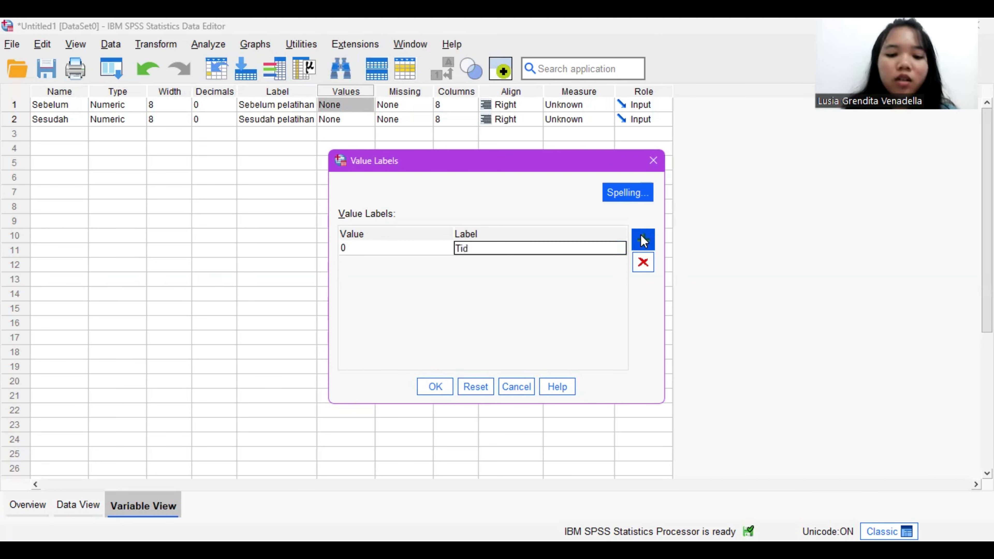
{"action": "type", "text": "ak berminat"}
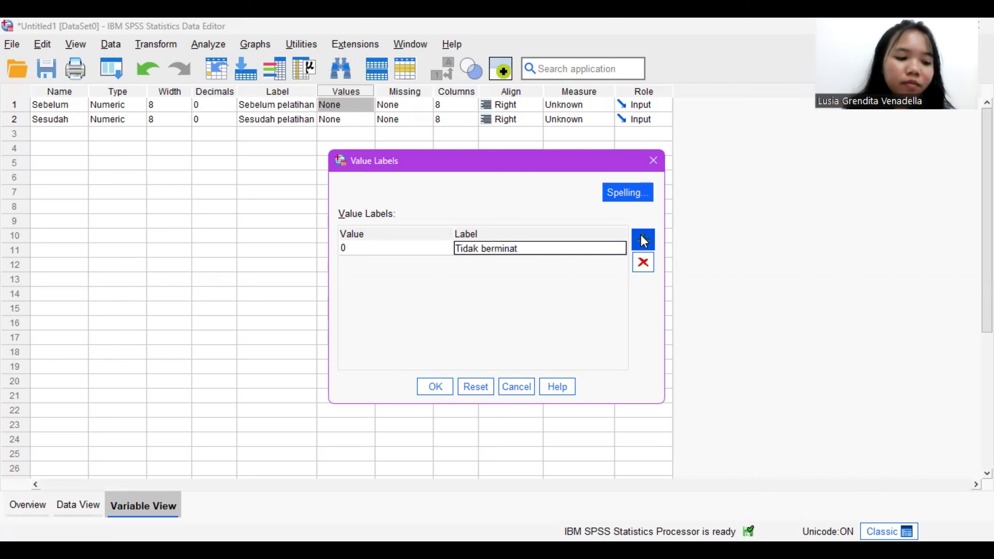
Step: Add the label Berminat for value 1 of Sebelum and apply the value labels
{"action": "left_click", "coordinate": [641, 235]}
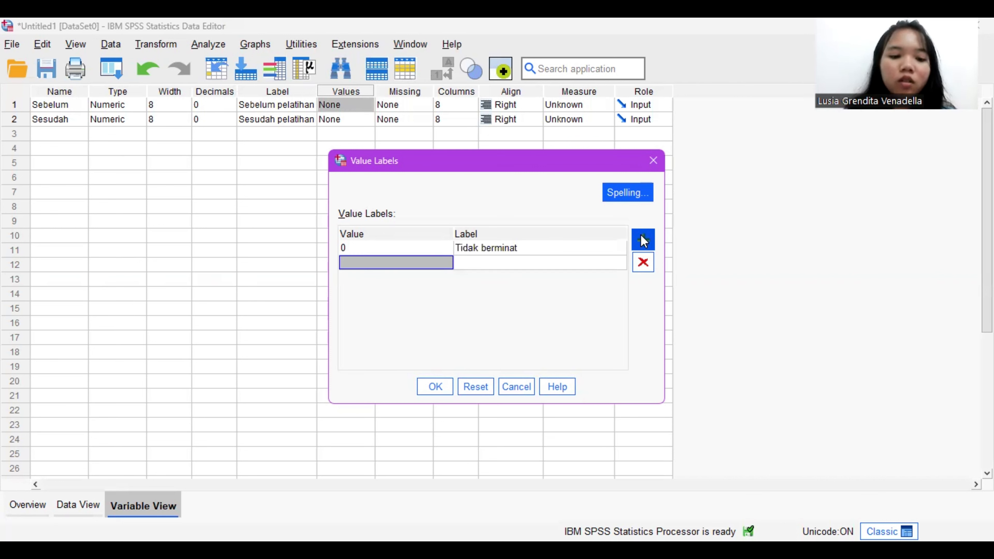
{"action": "type", "text": "1"}
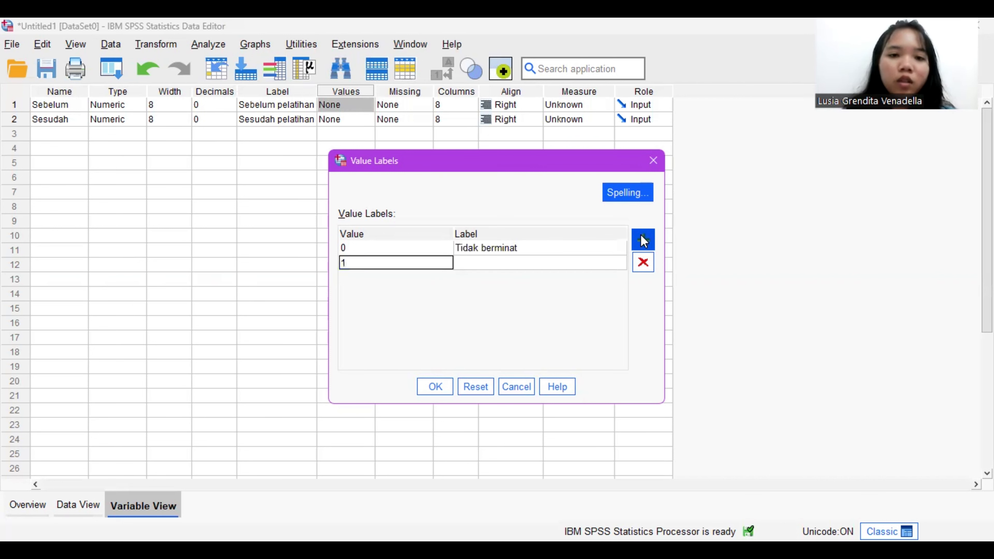
{"action": "key", "text": "Tab"}
{"action": "type", "text": "B"}
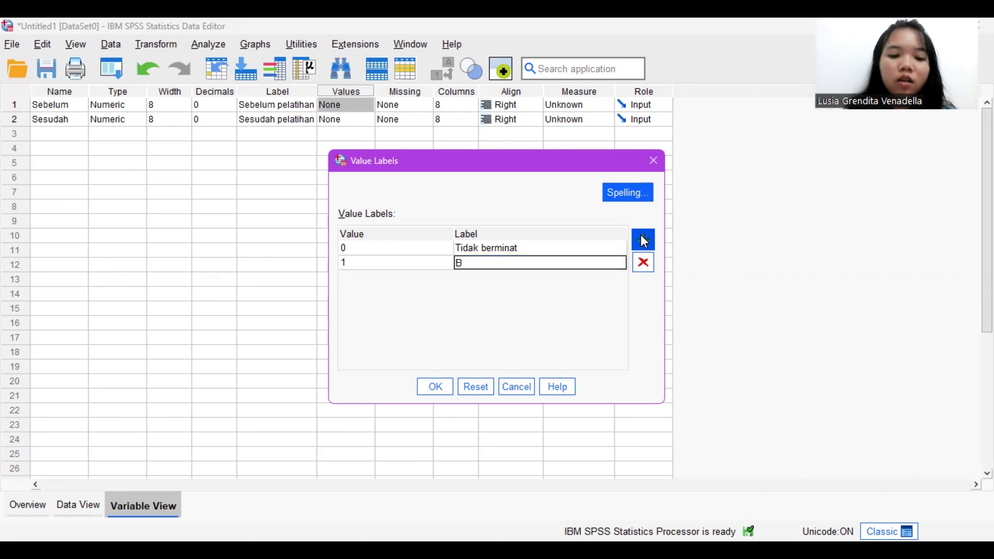
{"action": "type", "text": "erminat"}
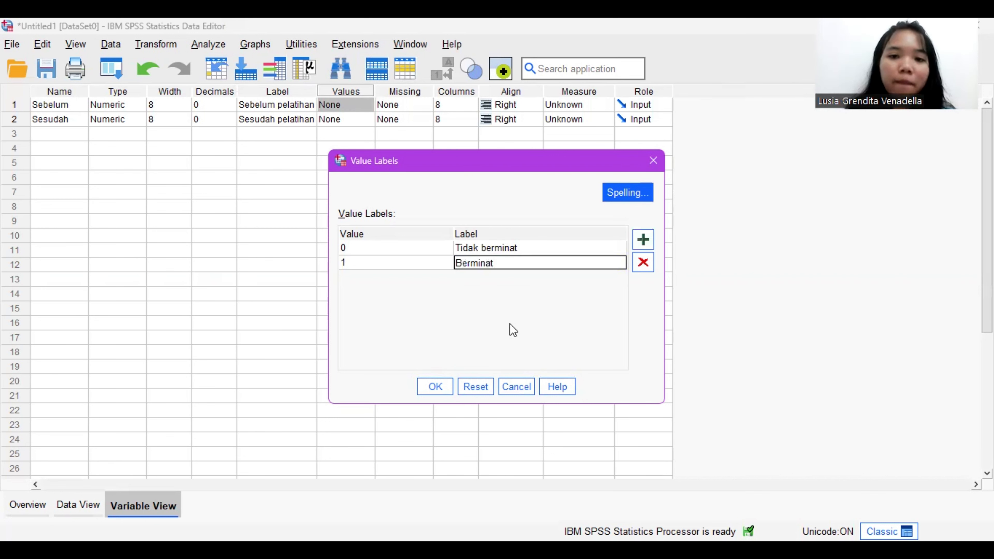
{"action": "left_click", "coordinate": [435, 387]}
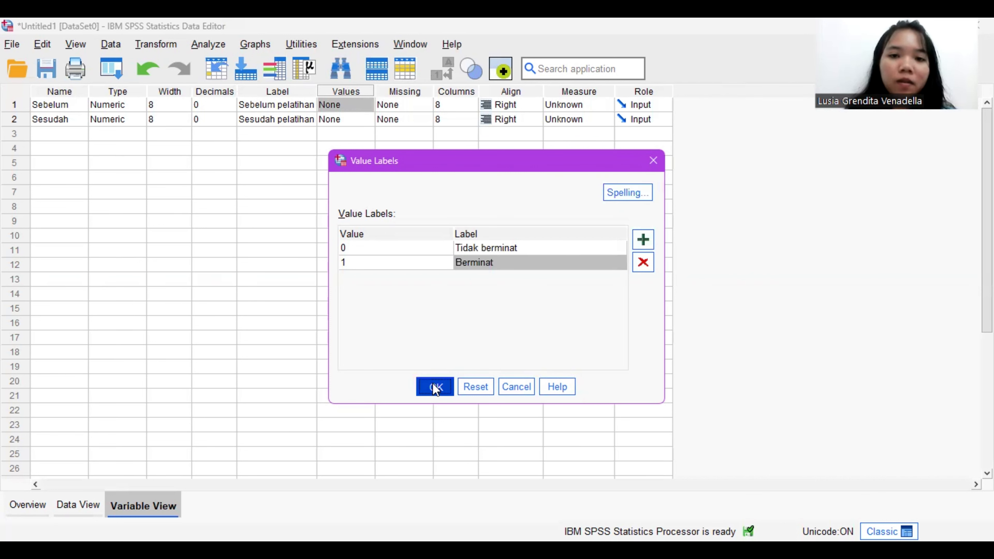
{"action": "left_click", "coordinate": [433, 386]}
Step: Add a value label to the Sesudah variable so that 0 means Tidak berminat
{"action": "left_click", "coordinate": [344, 119]}
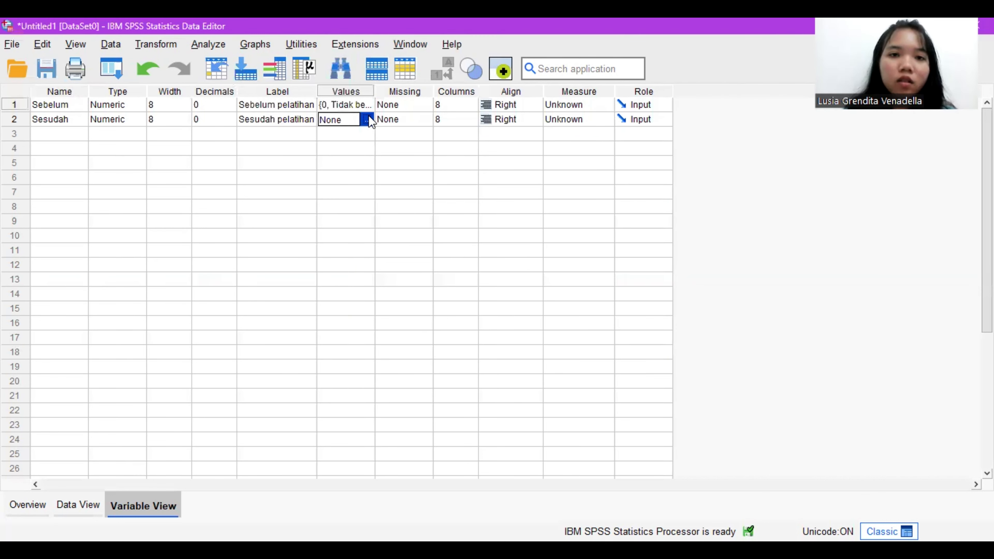
{"action": "left_click", "coordinate": [367, 117]}
{"action": "left_click", "coordinate": [644, 239]}
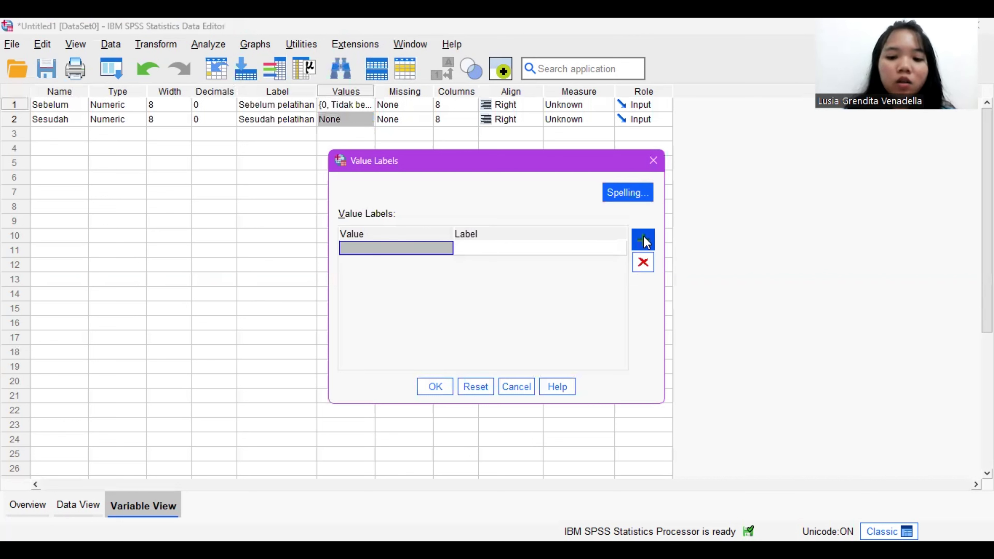
{"action": "type", "text": "0"}
{"action": "key", "text": "Tab"}
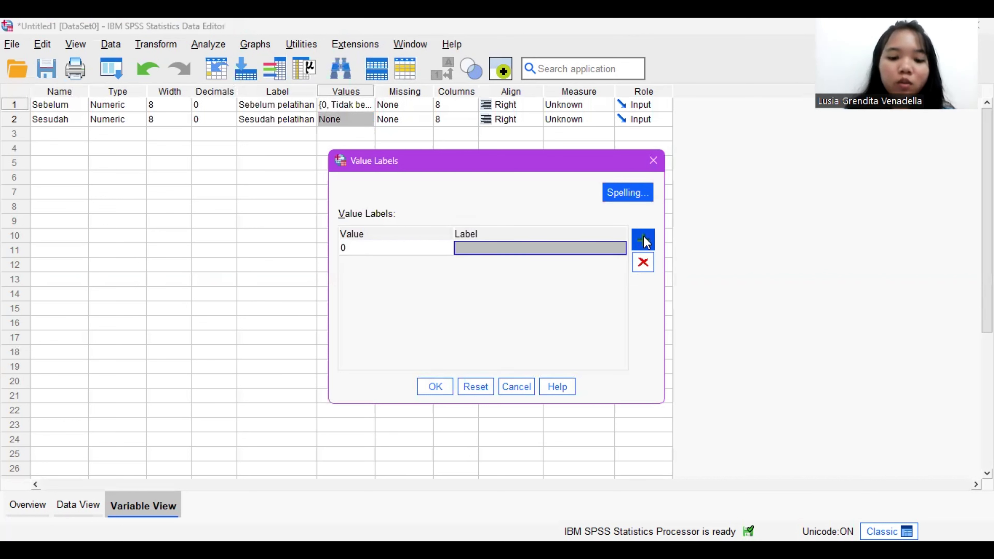
{"action": "type", "text": "Tidak"}
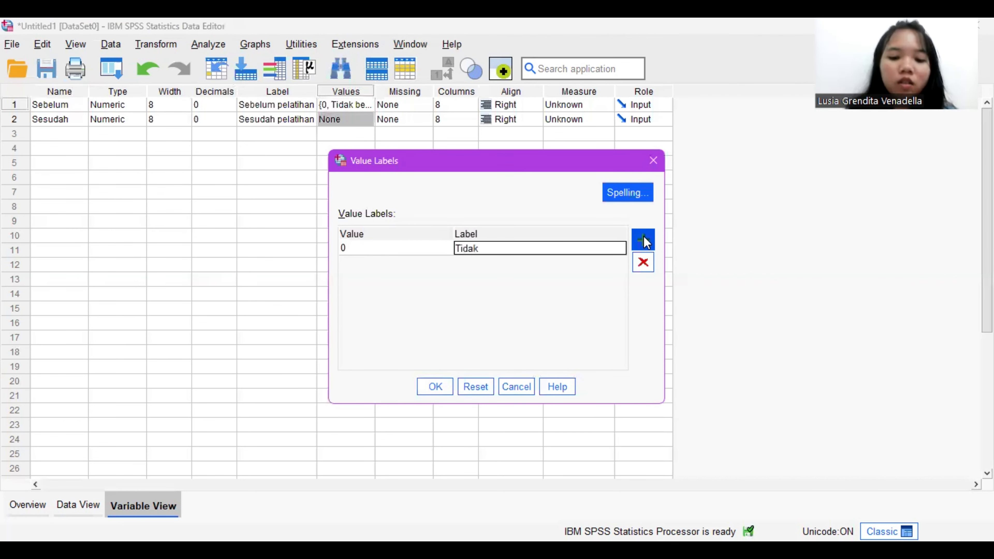
{"action": "type", "text": " berminat"}
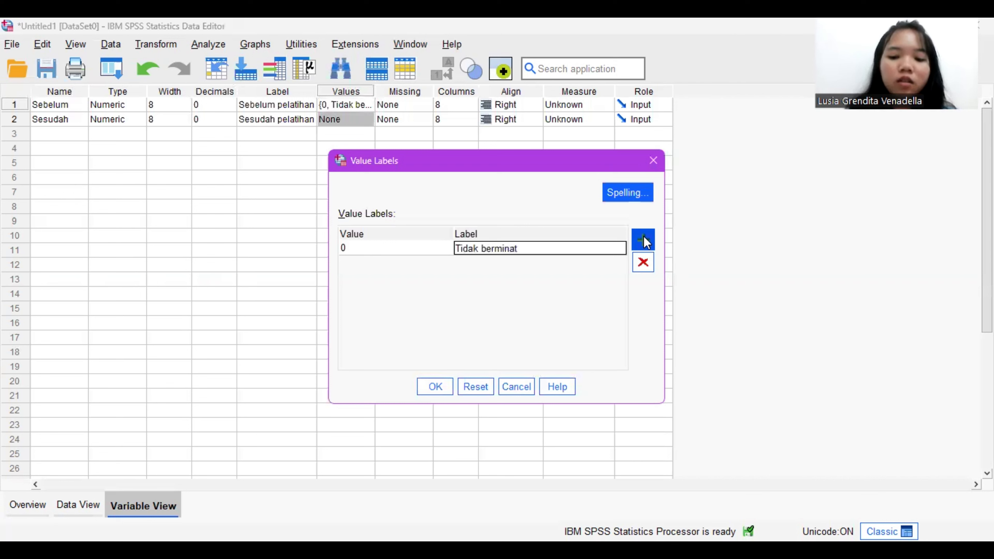
Step: Add the label Berminat for value 1 of Sesudah and apply the value labels
{"action": "left_click", "coordinate": [644, 238]}
{"action": "type", "text": "1"}
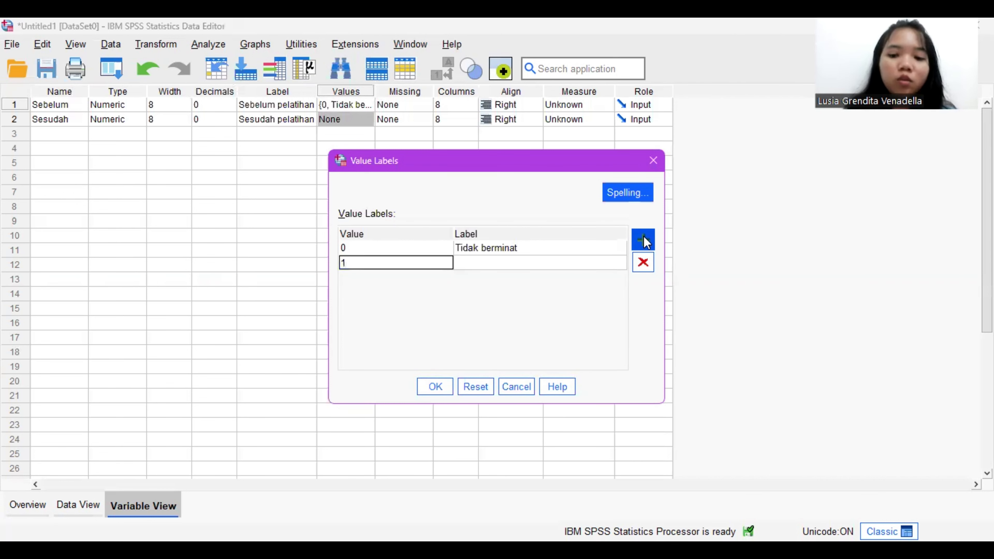
{"action": "key", "text": "Tab"}
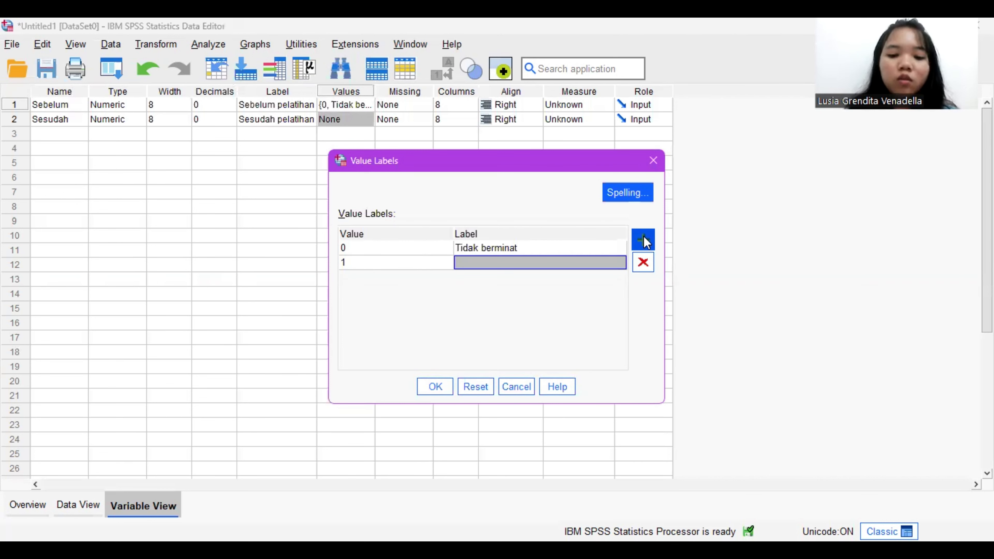
{"action": "type", "text": "B"}
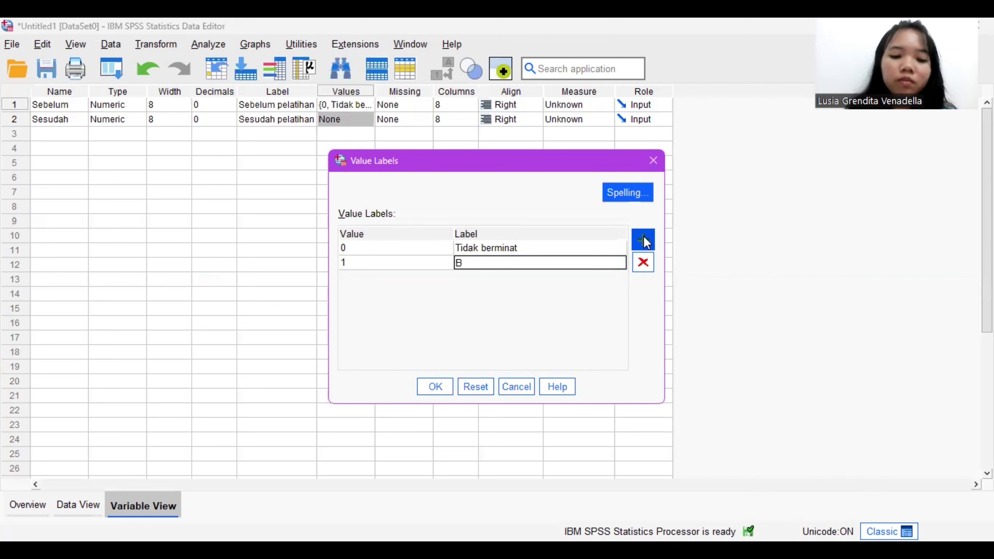
{"action": "type", "text": "erminat"}
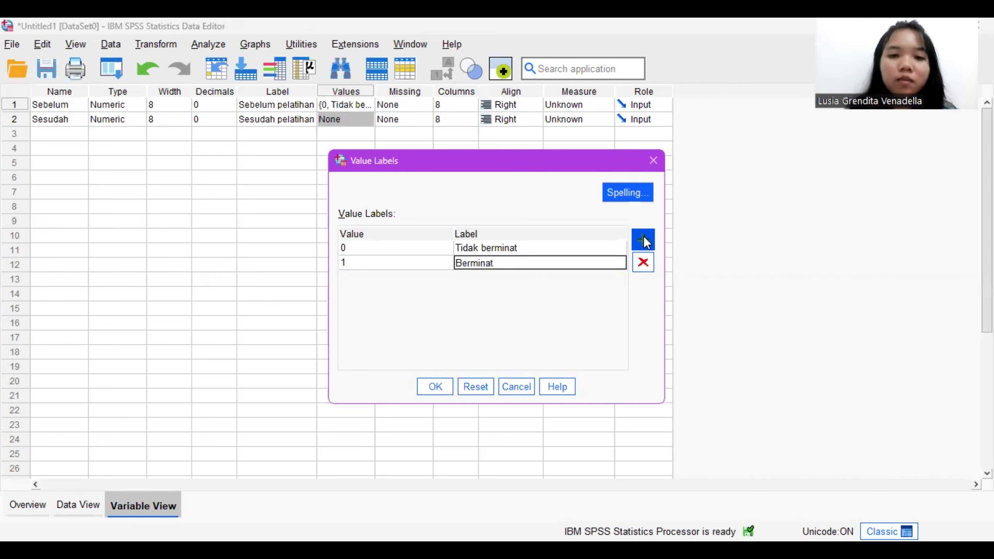
{"action": "left_click", "coordinate": [442, 394]}
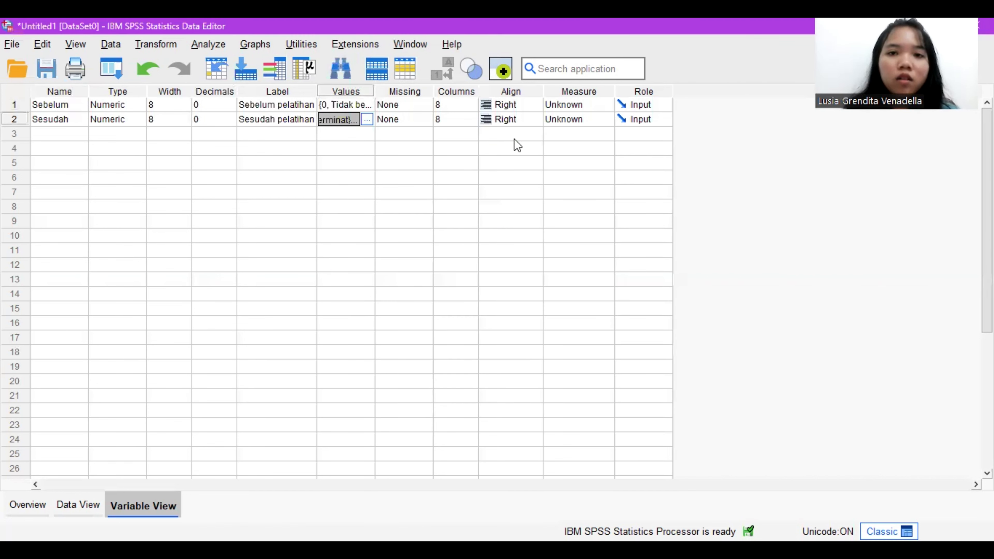
Step: Set the measurement level of both Sebelum and Sesudah to Nominal
{"action": "left_click", "coordinate": [593, 104]}
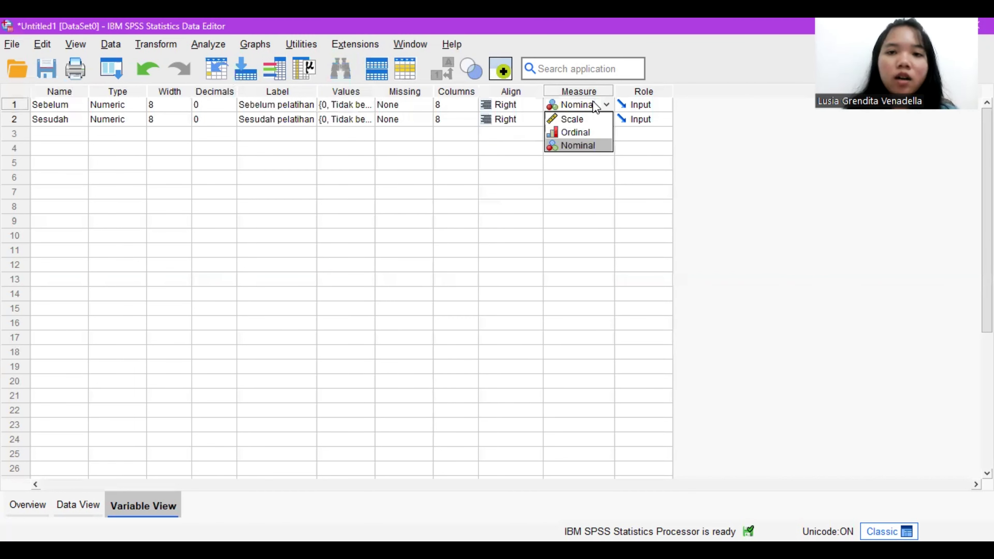
{"action": "left_click", "coordinate": [592, 146]}
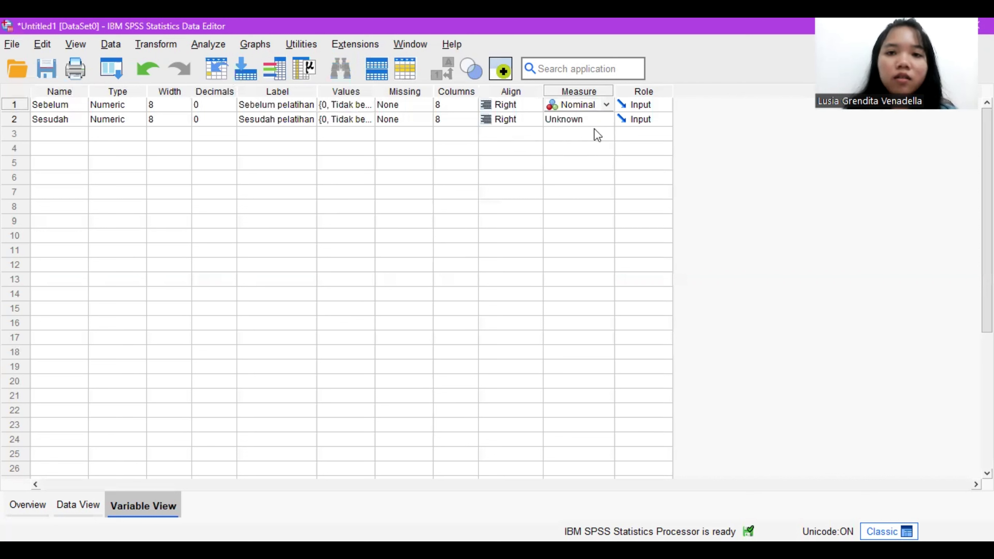
{"action": "left_click", "coordinate": [594, 120]}
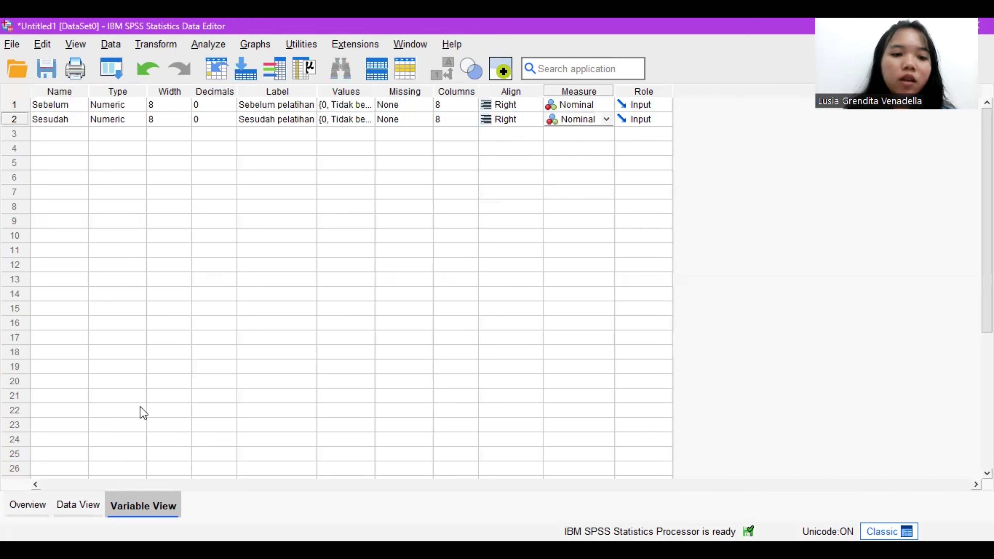
Step: Switch to Book1.xlsx in WPS Spreadsheets and copy the Sebelum and Sesudah values in B2:C51 of the Uji Chi Kuadrat McNemar sheet
{"action": "left_click", "coordinate": [77, 505]}
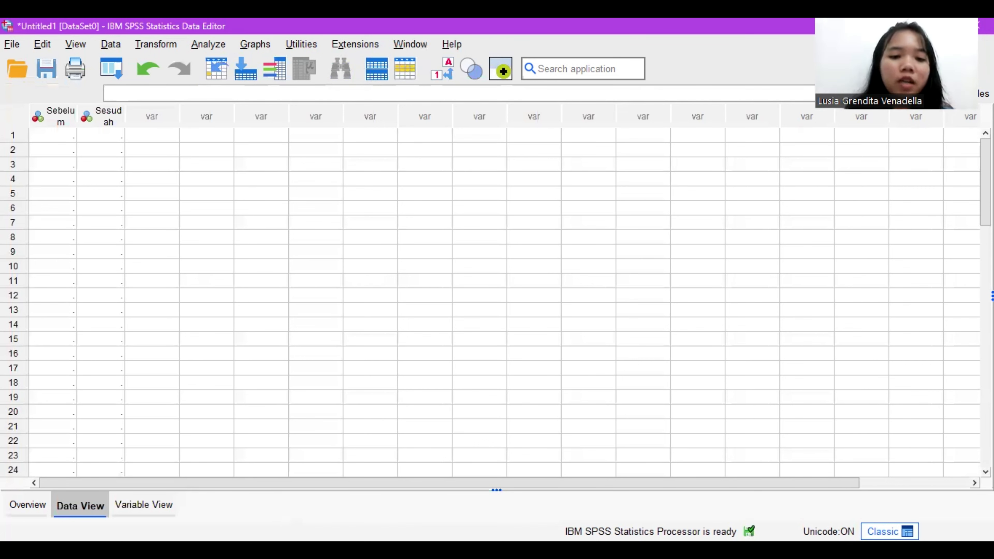
{"action": "key", "text": "alt+Tab"}
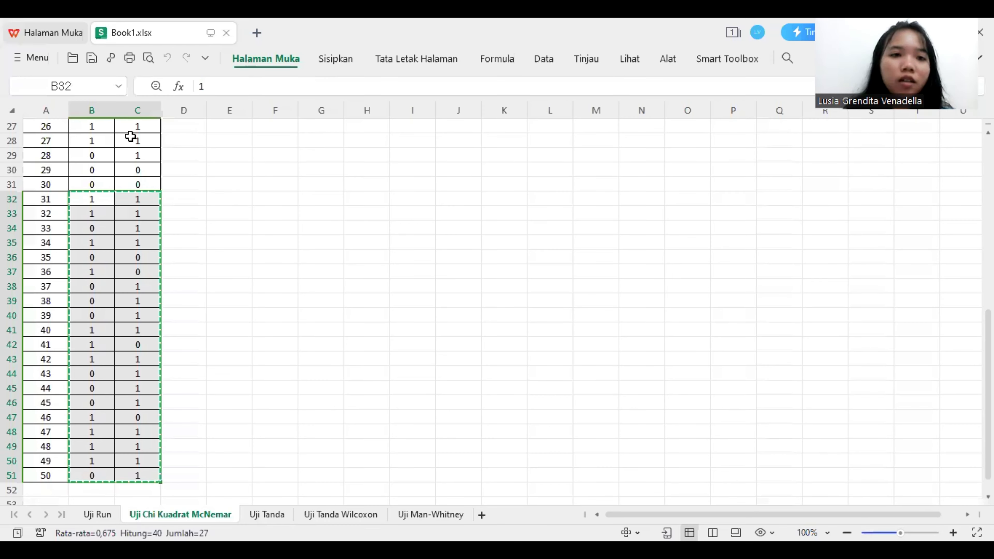
{"action": "scroll", "coordinate": [105, 140], "scroll_direction": "up", "scroll_amount": 9}
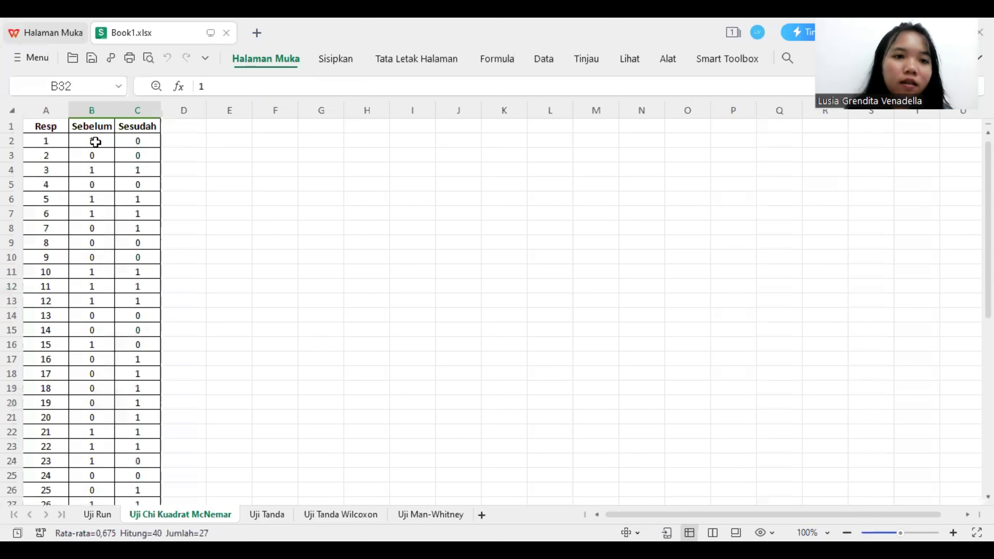
{"action": "left_click_drag", "start_coordinate": [95, 142], "coordinate": [137, 476]}
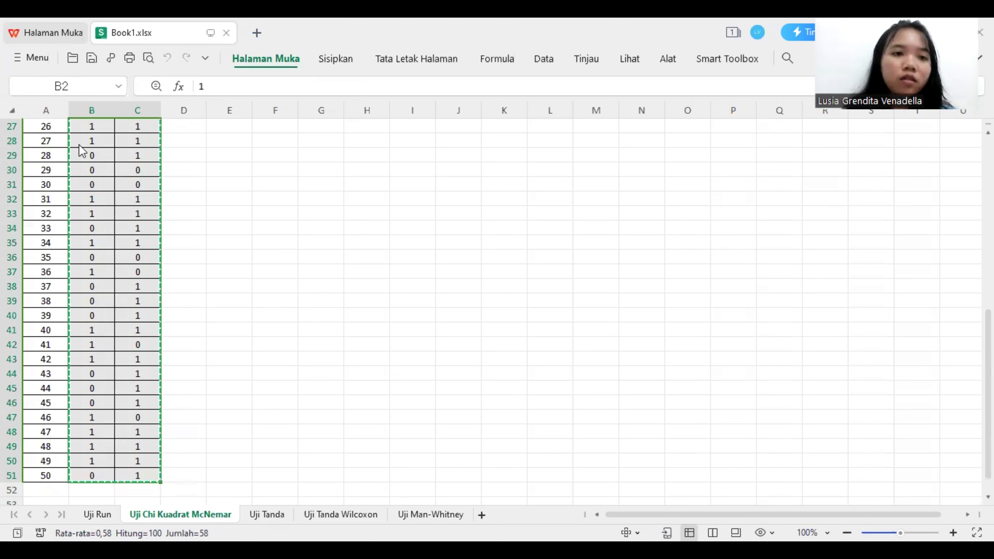
Step: Return to the SPSS data and paste the copied values into rows 1 to 50 of Sebelum and Sesudah
{"action": "key", "text": "alt+Tab"}
{"action": "left_click_drag", "start_coordinate": [71, 134], "coordinate": [105, 422]}
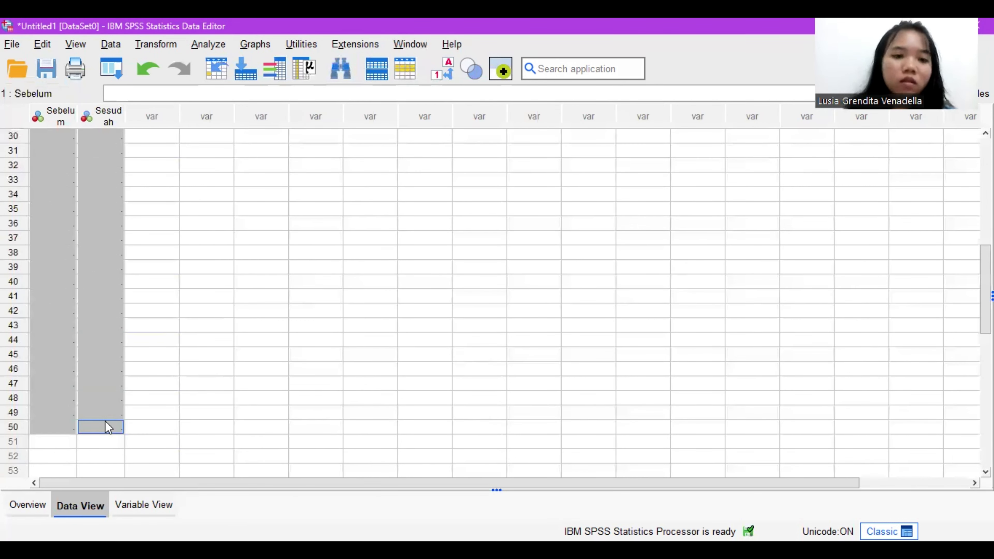
{"action": "right_click", "coordinate": [104, 422]}
{"action": "left_click", "coordinate": [125, 411]}
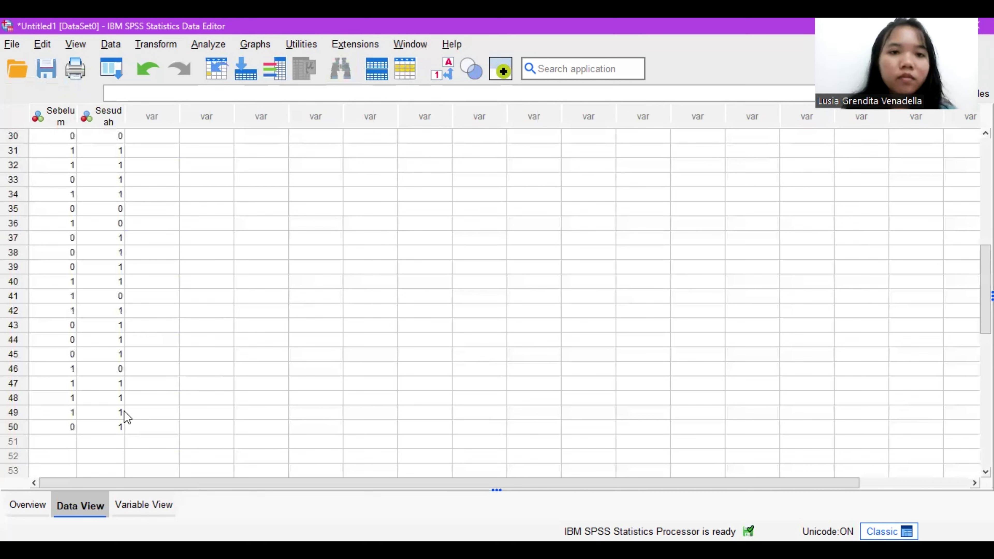
Step: Open the legacy nonparametric test for two related samples and reset its previous settings
{"action": "scroll", "coordinate": [213, 290], "scroll_direction": "up", "scroll_amount": 10}
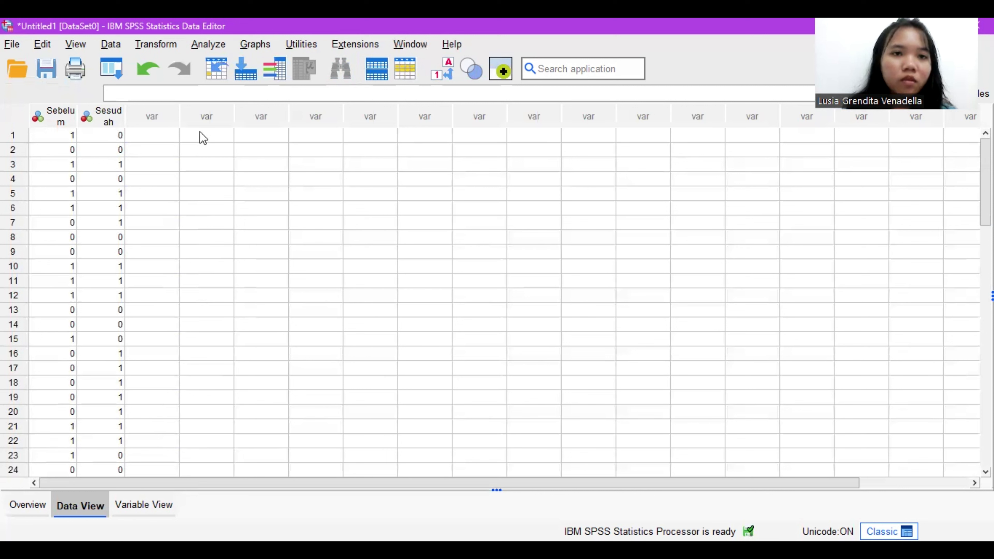
{"action": "left_click", "coordinate": [203, 46]}
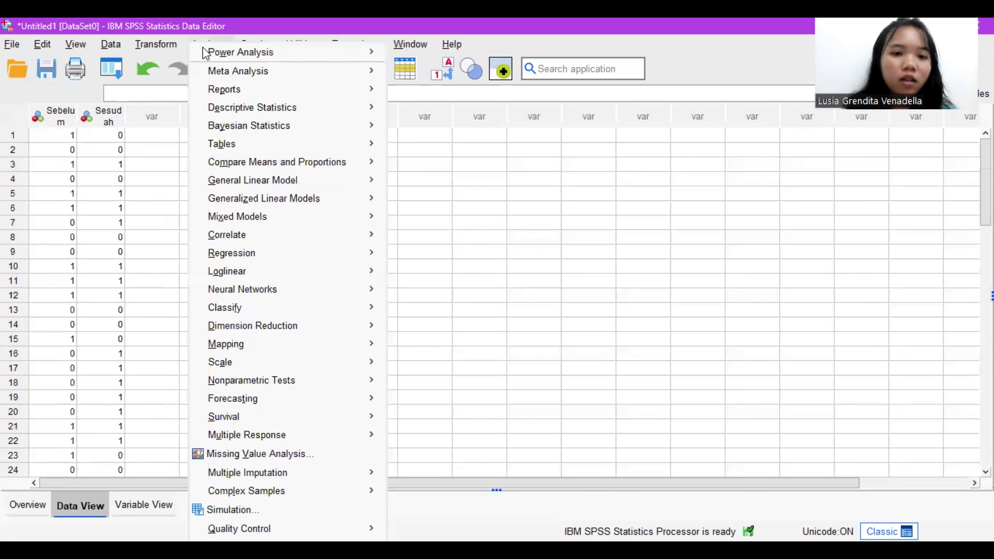
{"action": "mouse_move", "coordinate": [333, 440]}
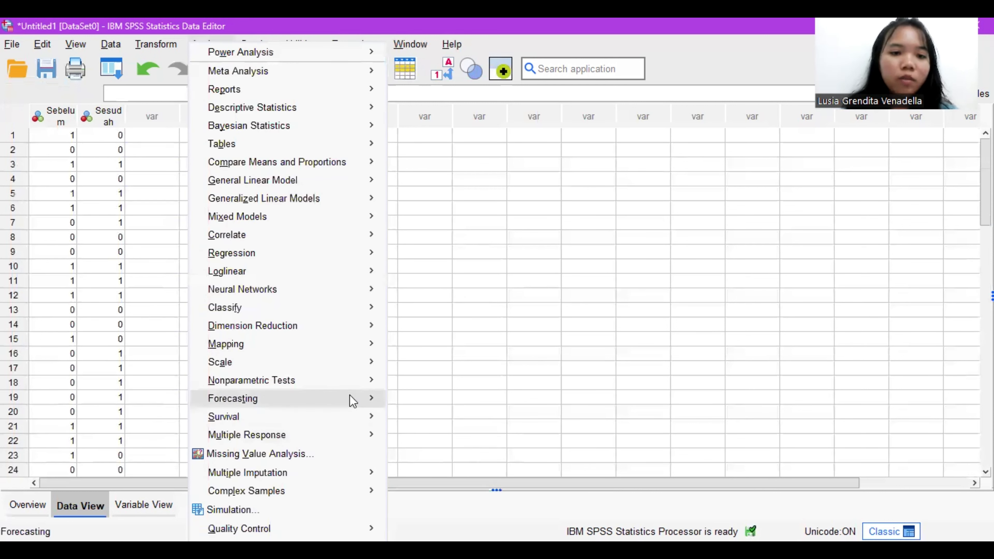
{"action": "mouse_move", "coordinate": [353, 386]}
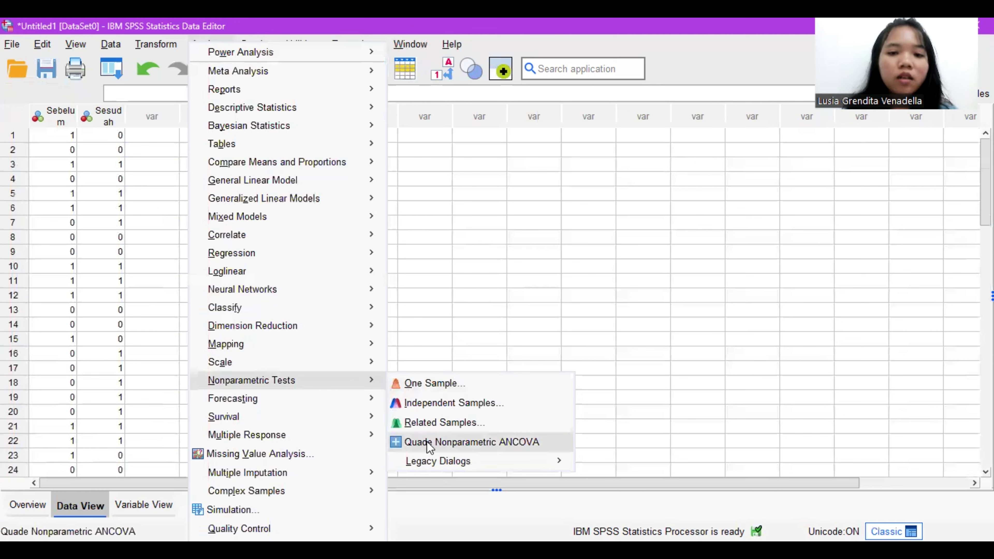
{"action": "mouse_move", "coordinate": [492, 462]}
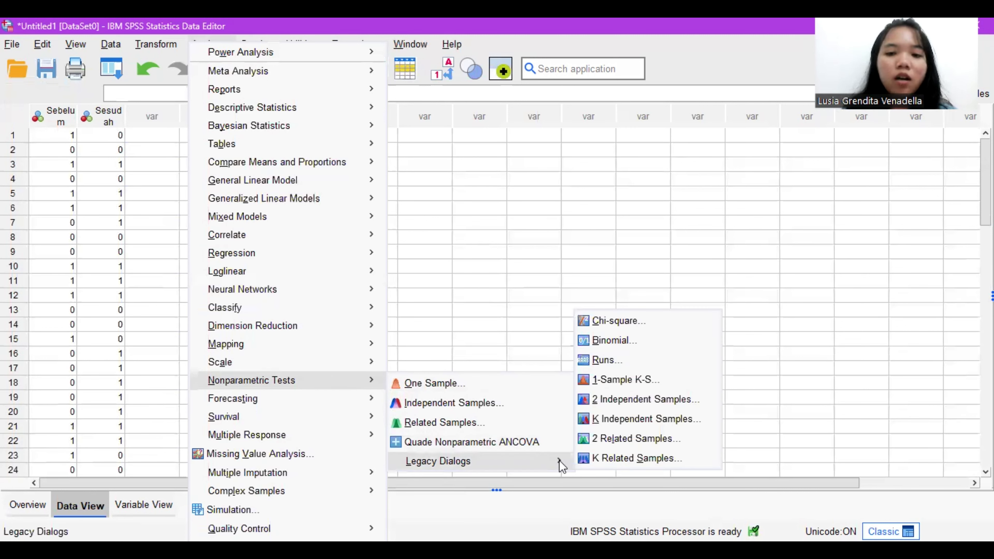
{"action": "left_click", "coordinate": [616, 443]}
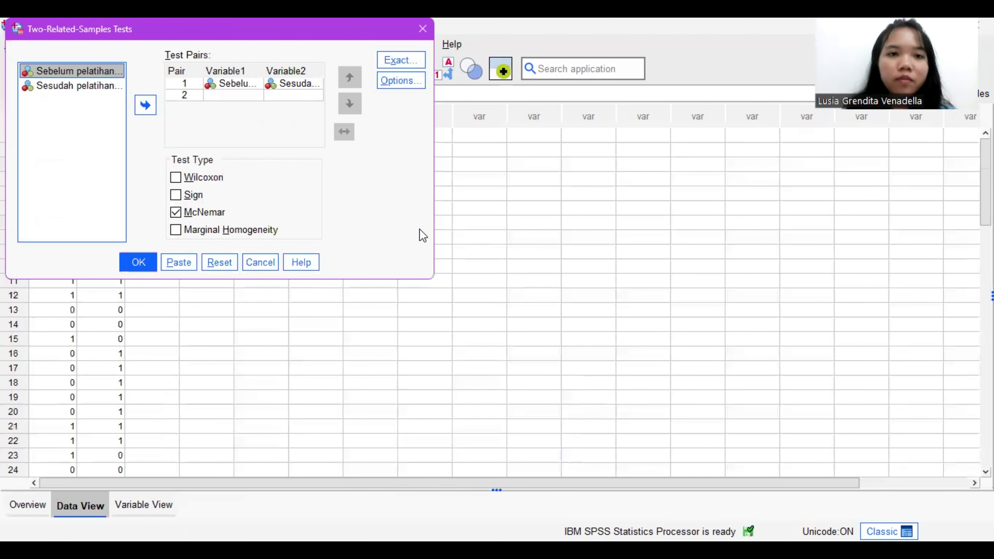
{"action": "left_click", "coordinate": [207, 268]}
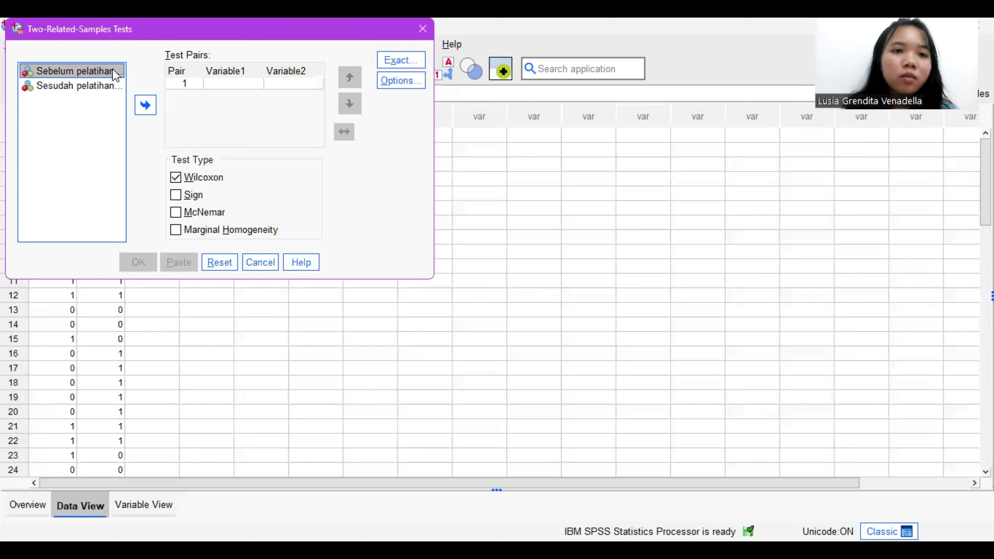
Step: Pair Sebelum pelatihan with Sesudah pelatihan, and run the test with McNemar selected instead of Wilcoxon
{"action": "left_click", "coordinate": [145, 105]}
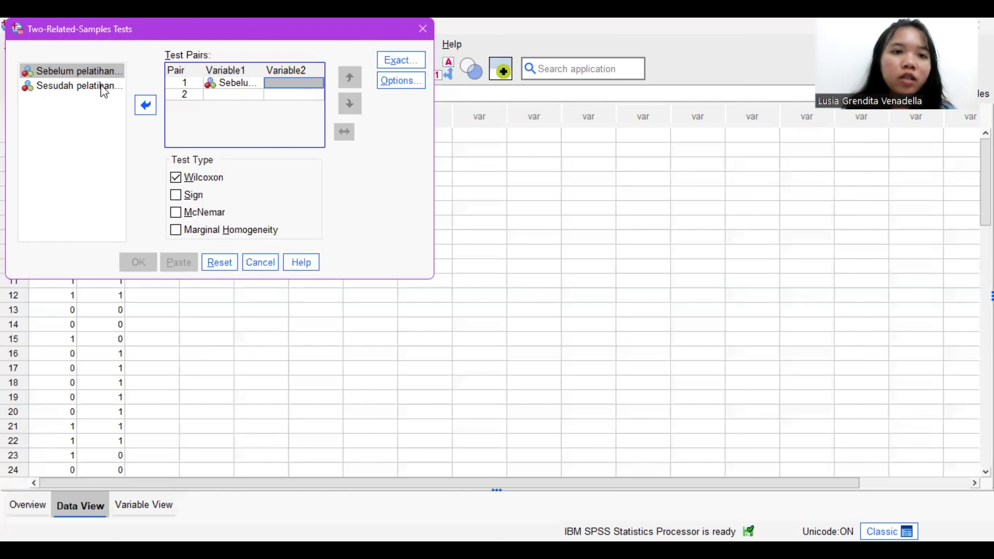
{"action": "left_click", "coordinate": [105, 88]}
{"action": "left_click", "coordinate": [137, 112]}
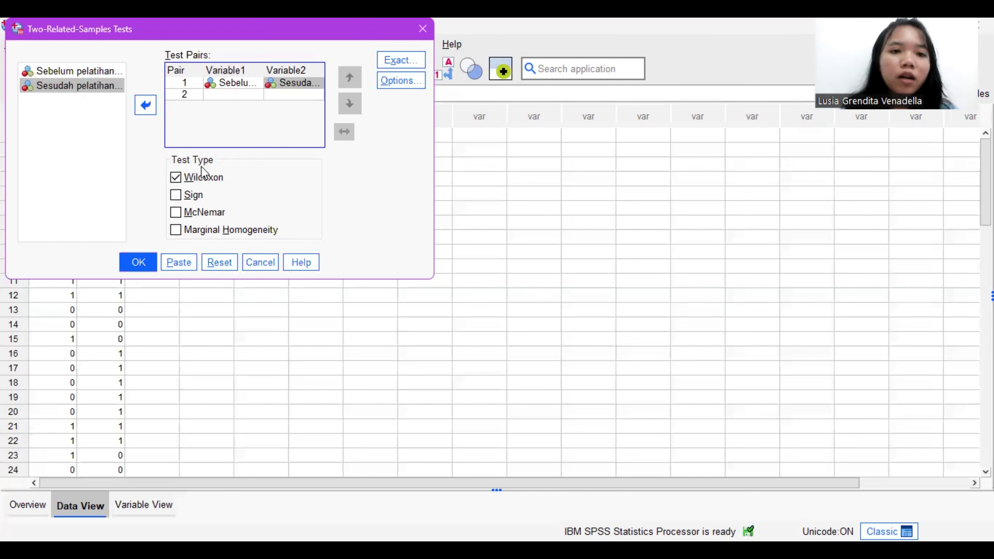
{"action": "left_click", "coordinate": [176, 178]}
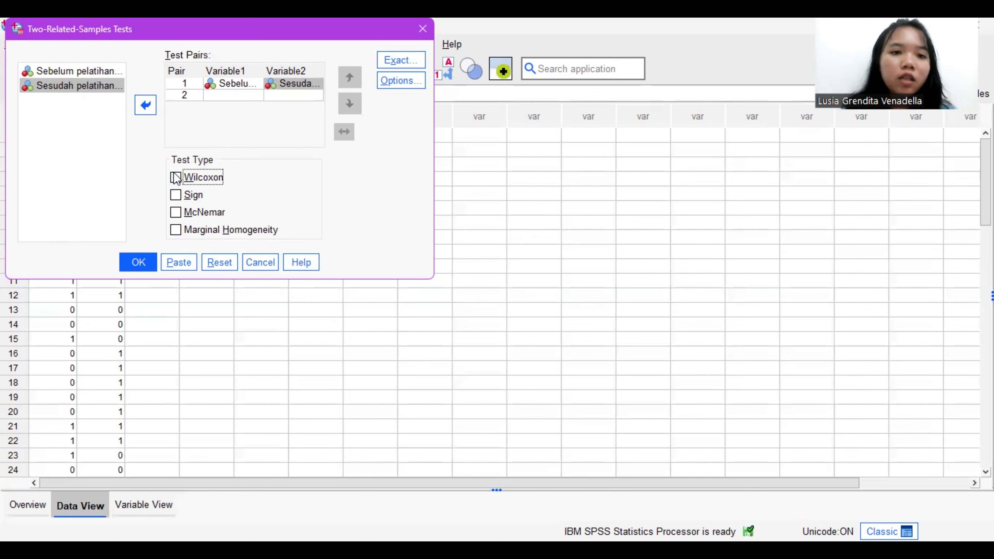
{"action": "left_click", "coordinate": [175, 215]}
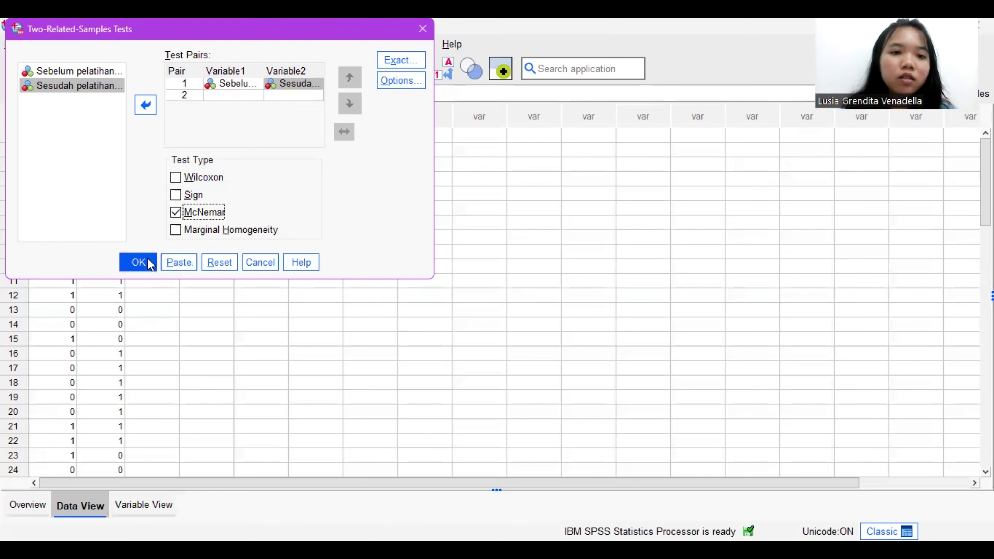
{"action": "left_click", "coordinate": [140, 262]}
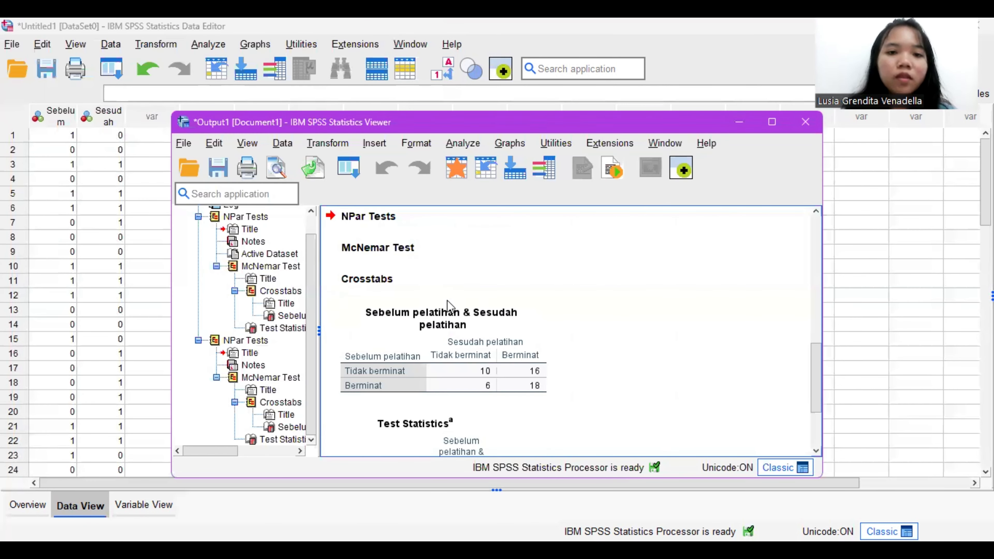
Step: Examine the McNemar crosstab of Sebelum and Sesudah pelatihan and the Test Statistics table in the output
{"action": "scroll", "coordinate": [448, 302], "scroll_direction": "down", "scroll_amount": 3}
{"action": "scroll", "coordinate": [448, 300], "scroll_direction": "up", "scroll_amount": 3}
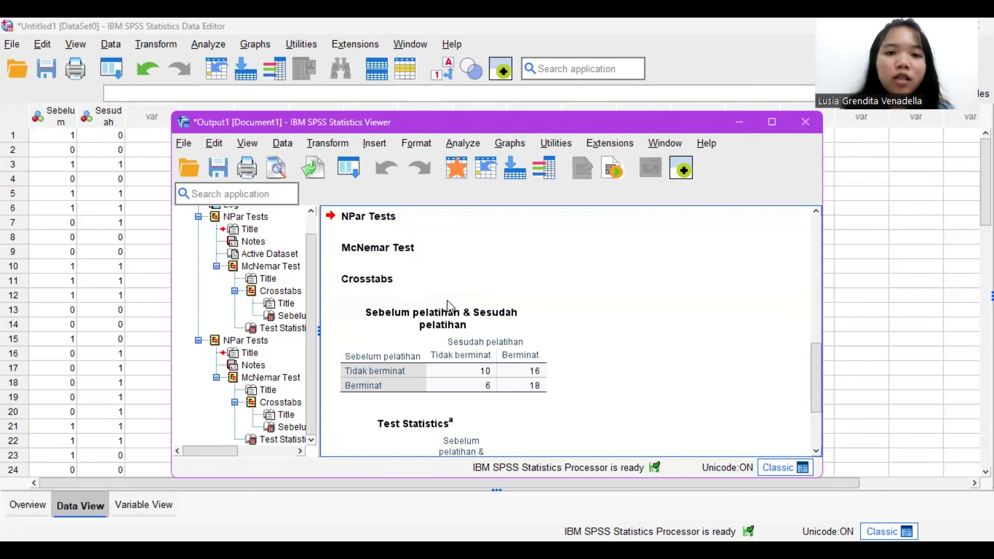
{"action": "scroll", "coordinate": [448, 304], "scroll_direction": "down", "scroll_amount": 3}
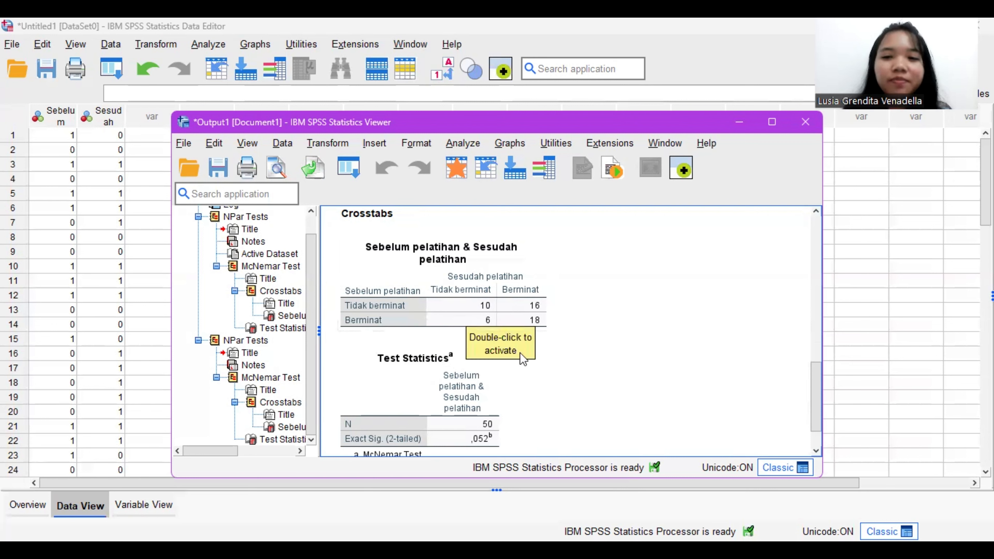
{"action": "scroll", "coordinate": [498, 360], "scroll_direction": "down", "scroll_amount": 2}
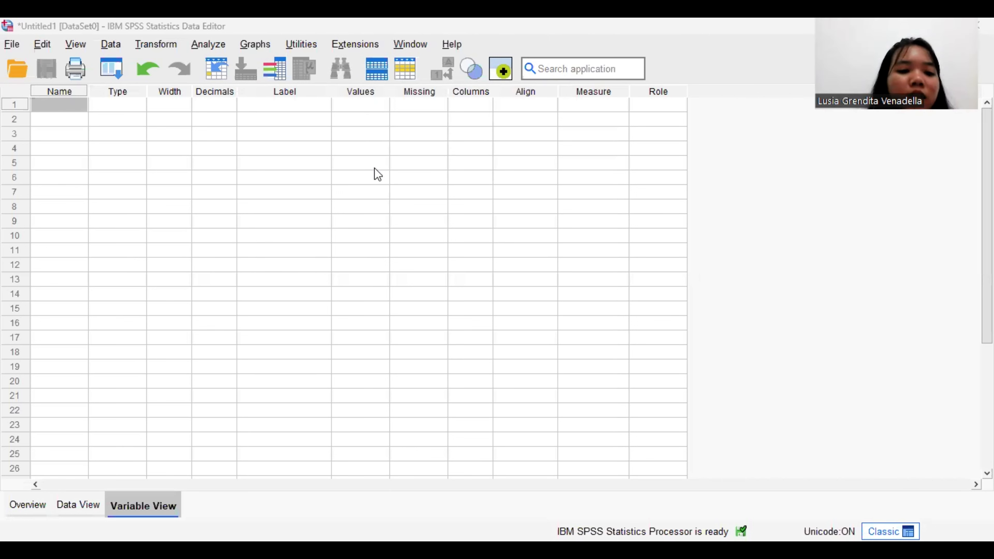
Step: Define the variables Sebelum and Setelah in the empty dataset and set both to 0 decimals
{"action": "left_click", "coordinate": [61, 107]}
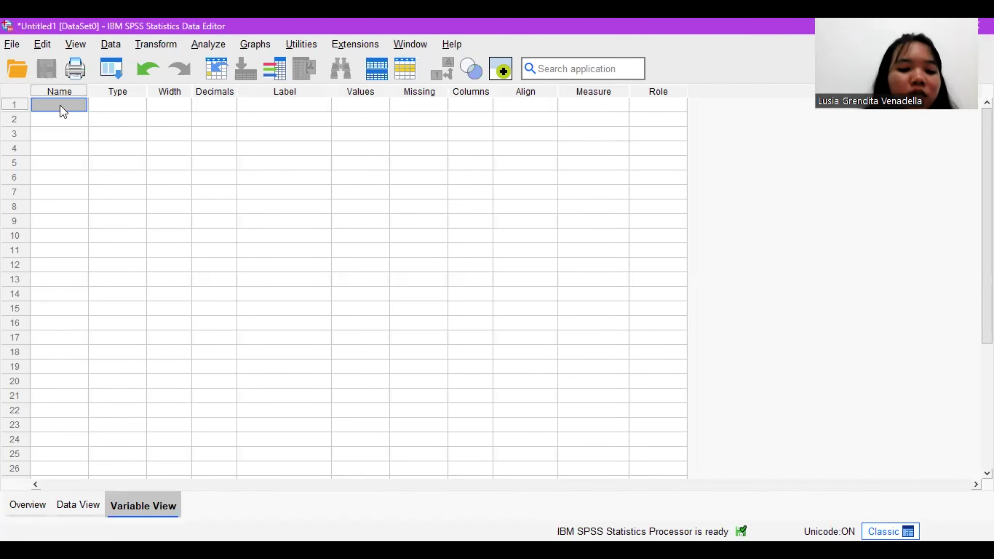
{"action": "type", "text": "Sebelum"}
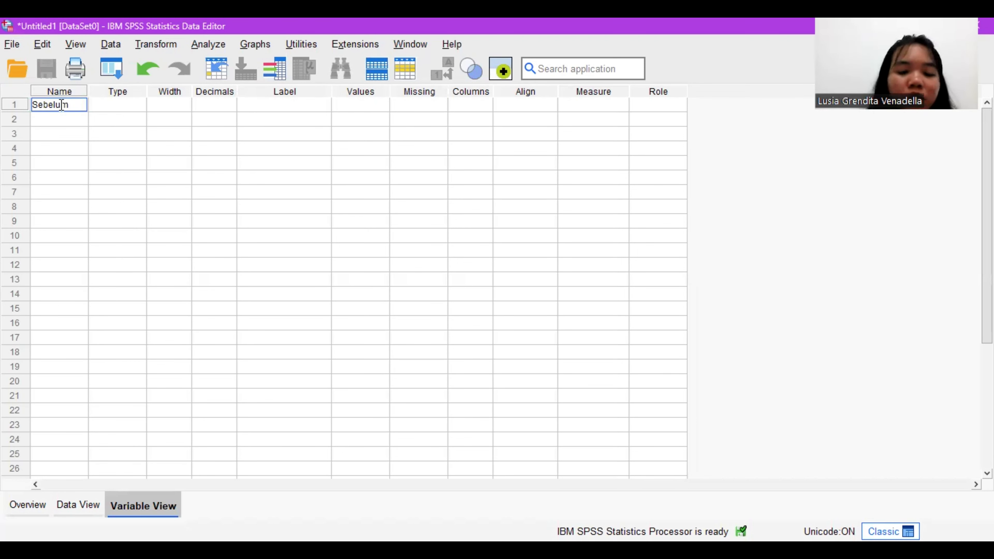
{"action": "key", "text": "Return"}
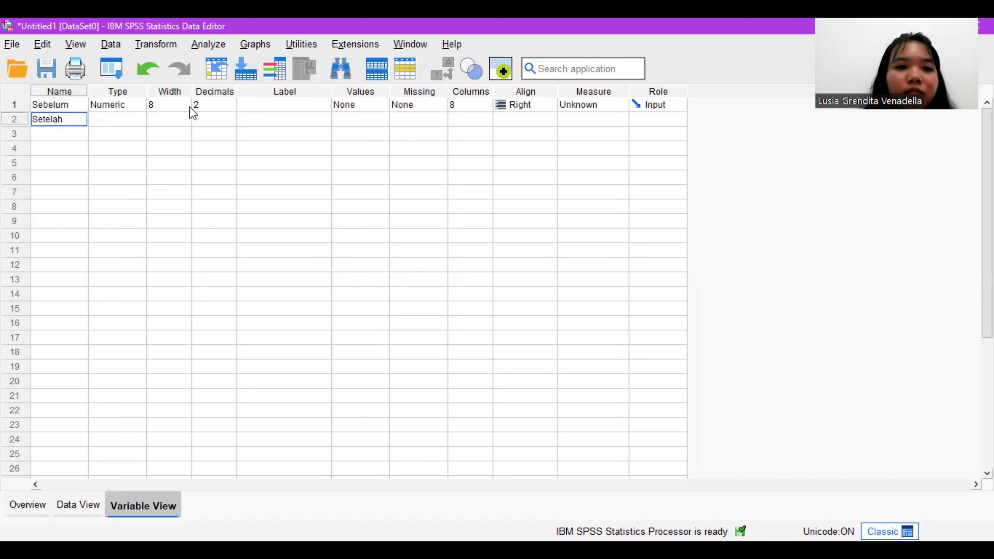
{"action": "left_click", "coordinate": [232, 106]}
{"action": "left_click", "coordinate": [231, 107]}
{"action": "left_click", "coordinate": [231, 107]}
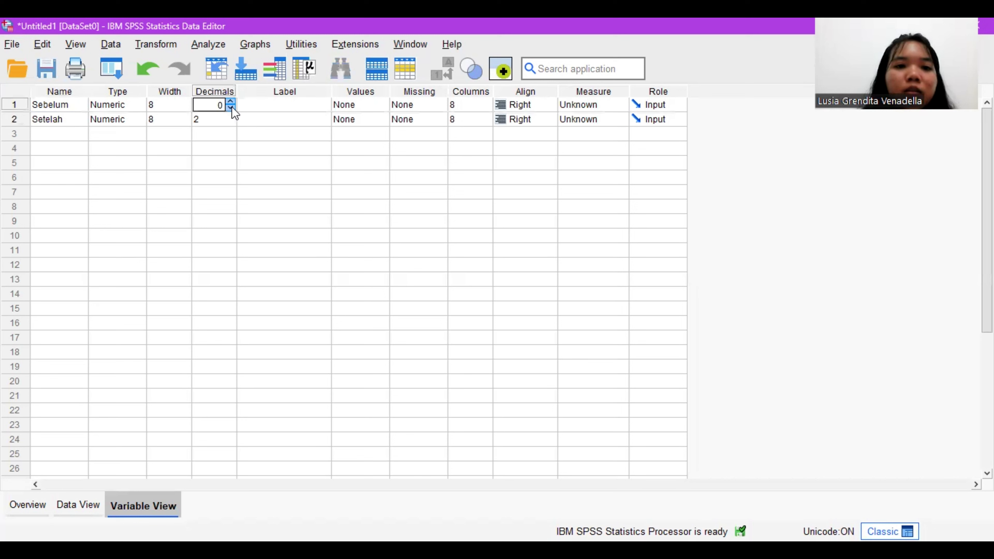
{"action": "left_click", "coordinate": [231, 121]}
{"action": "left_click", "coordinate": [231, 122]}
{"action": "left_click", "coordinate": [231, 123]}
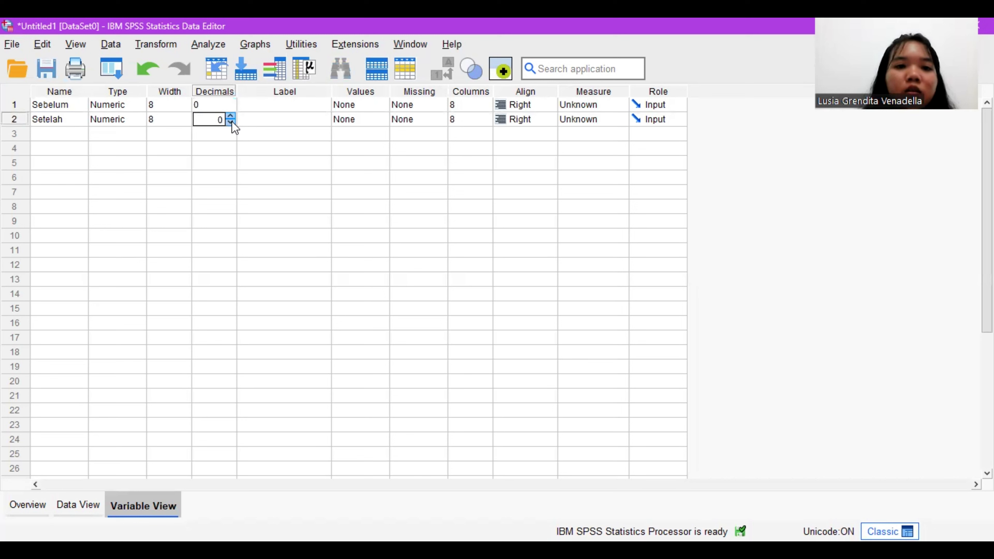
Step: Give the Sebelum variable the label "Sebelum diberi hukuman"
{"action": "left_click", "coordinate": [296, 107]}
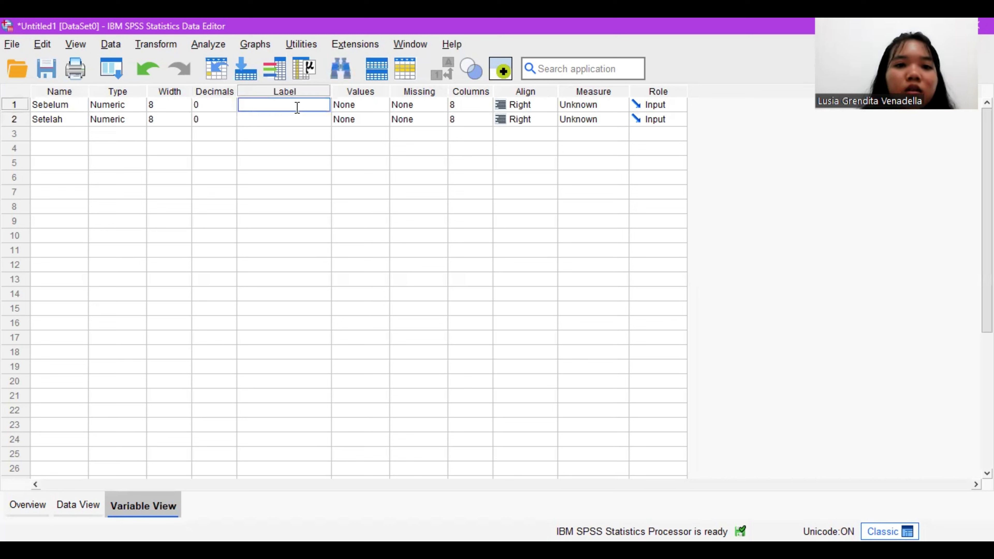
{"action": "type", "text": "S"}
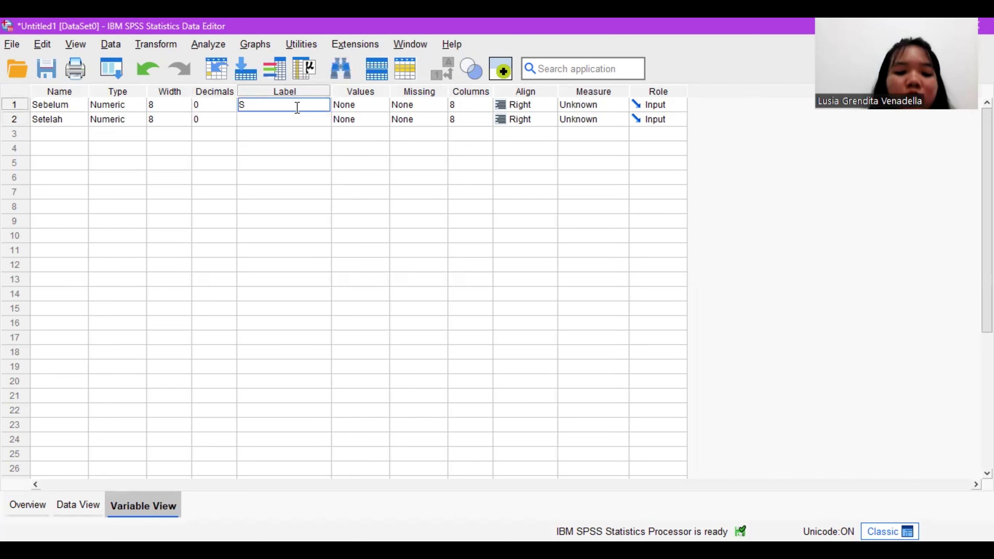
{"action": "type", "text": "ebelum d"}
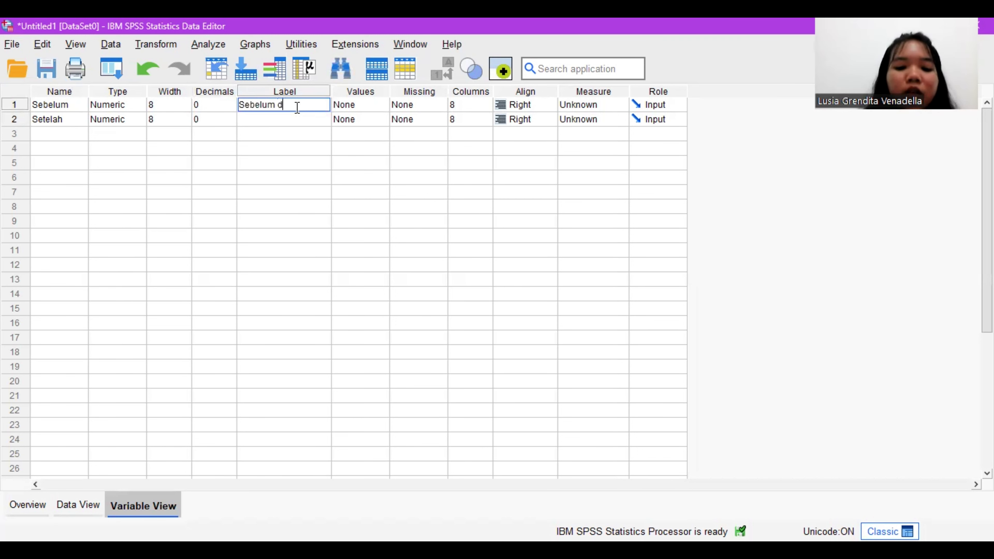
{"action": "type", "text": "iber"}
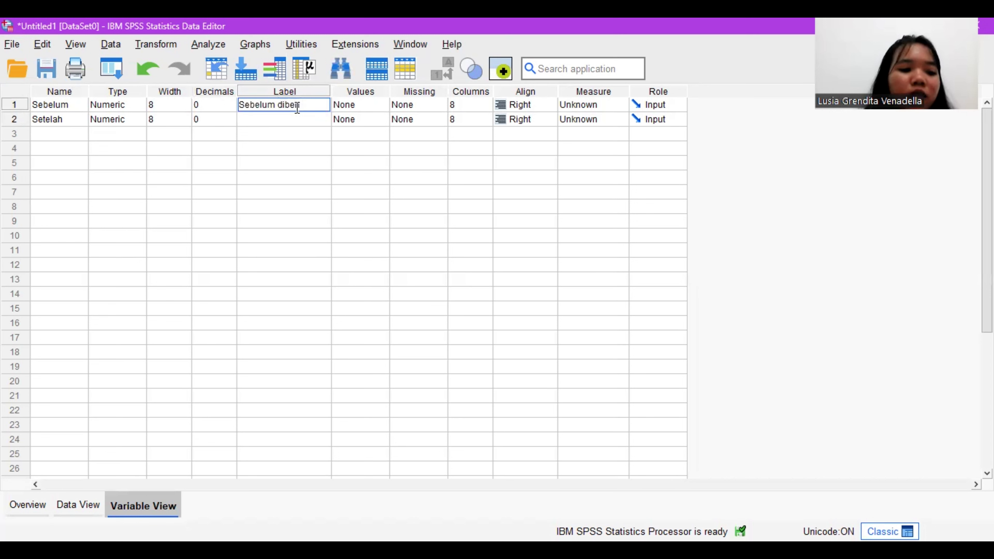
{"action": "type", "text": "H"}
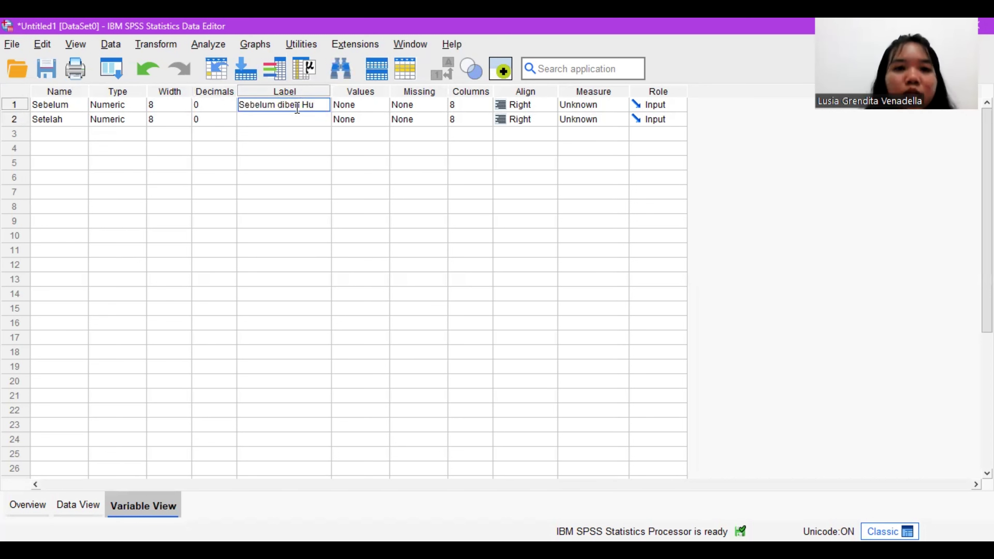
{"action": "key", "text": "BackSpace"}
{"action": "type", "text": "hu"}
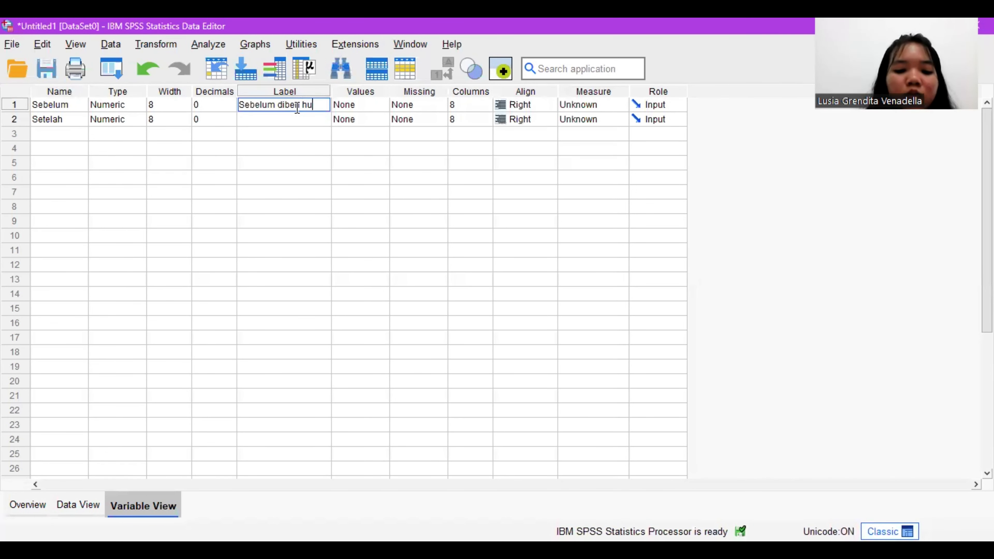
{"action": "type", "text": "kuman"}
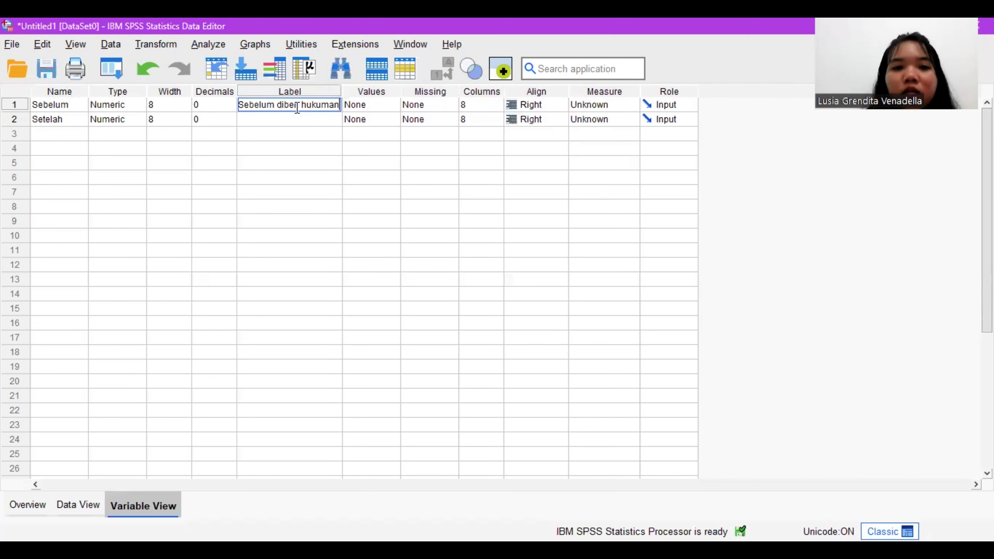
{"action": "key", "text": "Return"}
Step: Give the Setelah variable the label "Setelah diberi hukuman"
{"action": "type", "text": "Setelah"}
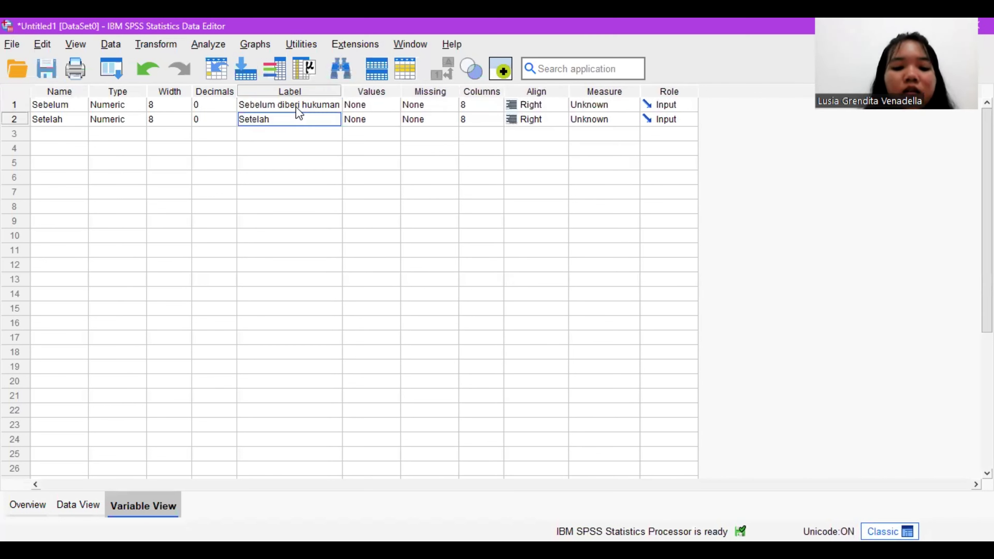
{"action": "type", "text": " diberi "}
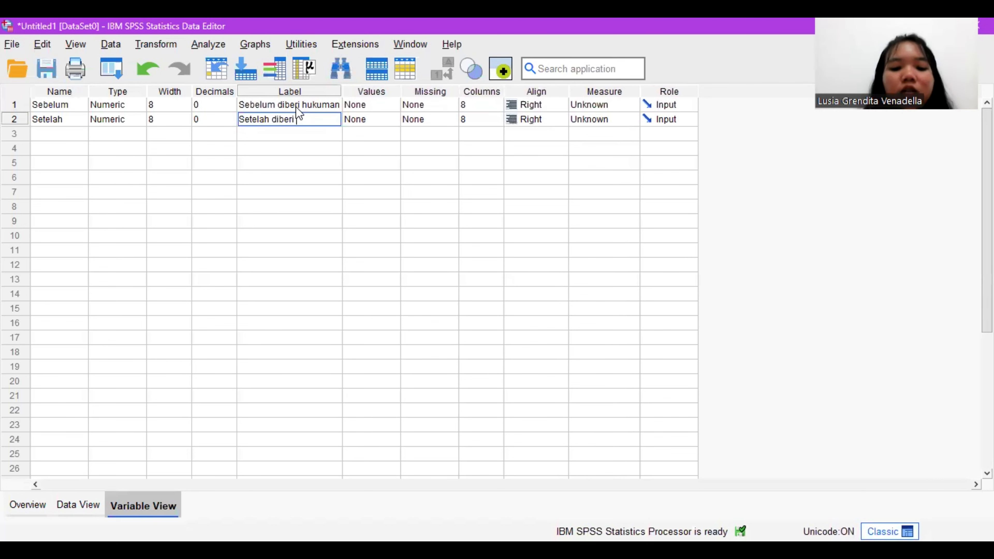
{"action": "type", "text": "huk"}
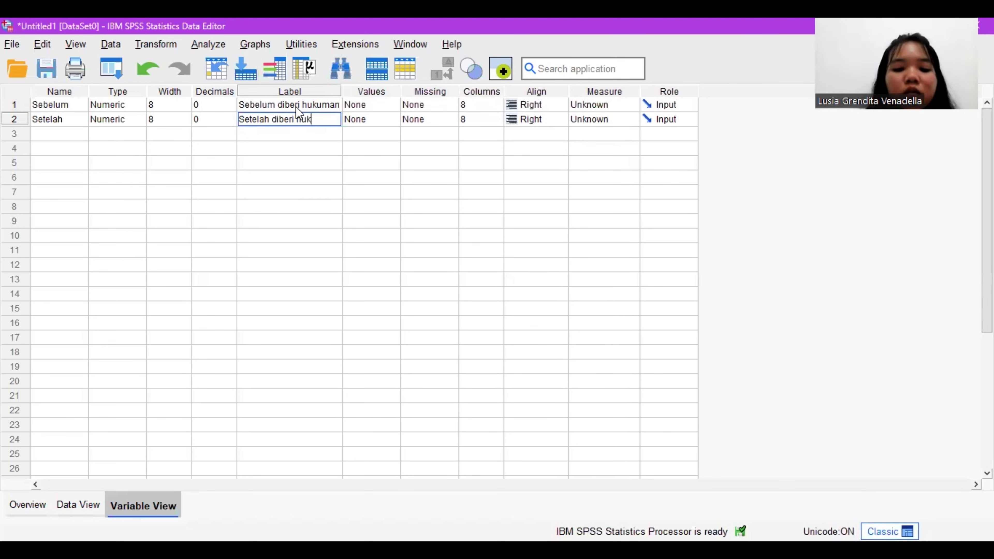
{"action": "type", "text": "uman"}
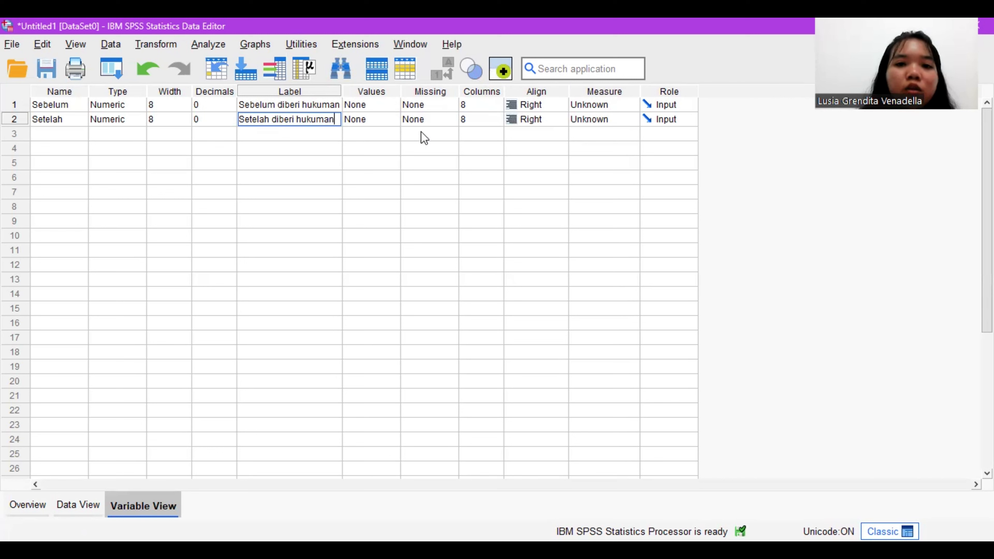
Step: Set the measurement level of both Sebelum and Setelah to Ordinal and show the data grid
{"action": "left_click", "coordinate": [631, 108]}
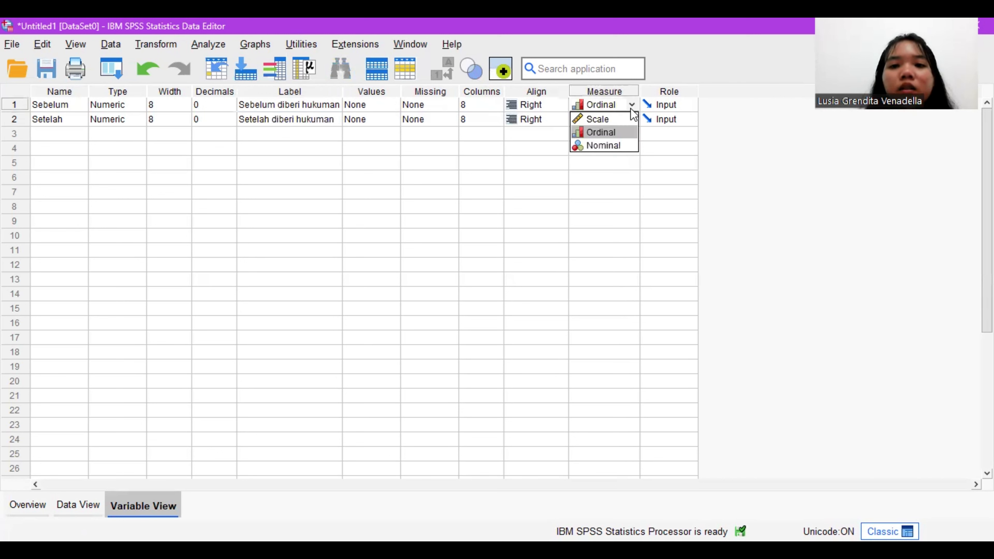
{"action": "left_click", "coordinate": [616, 133]}
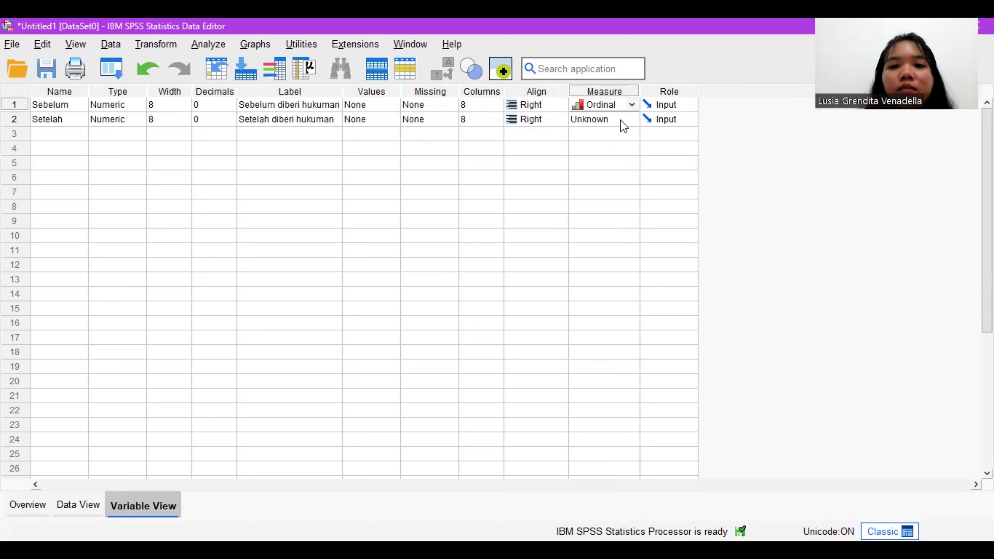
{"action": "left_click", "coordinate": [621, 116]}
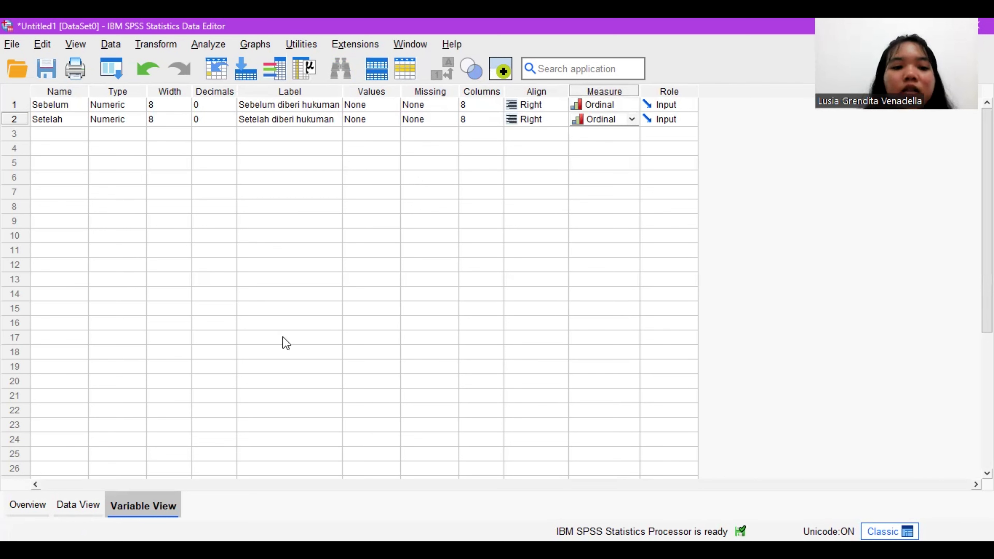
{"action": "left_click", "coordinate": [91, 508]}
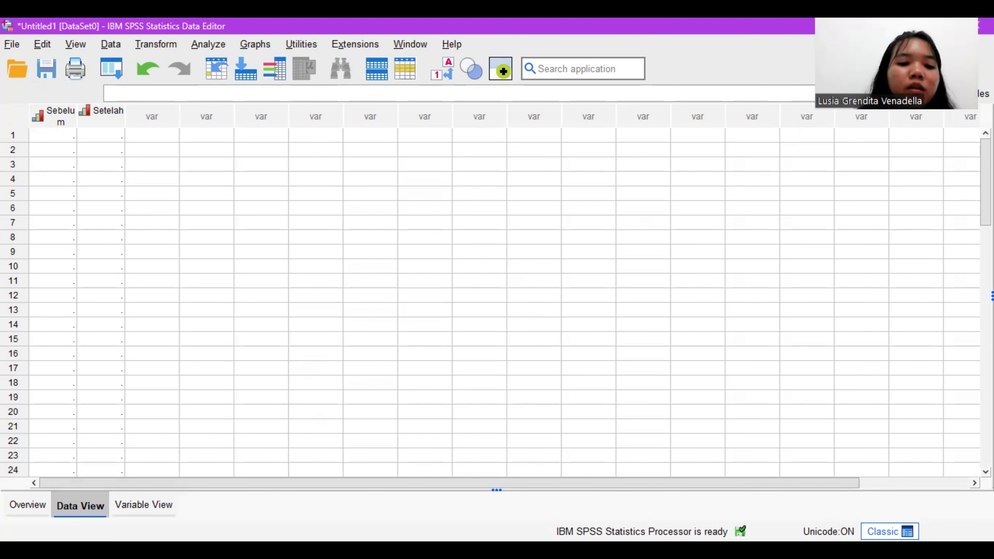
Step: Switch to the Book1.xlsx workbook and copy the before and after values in B2:C11 of the Uji Tanda sheet
{"action": "key", "text": "alt+Tab"}
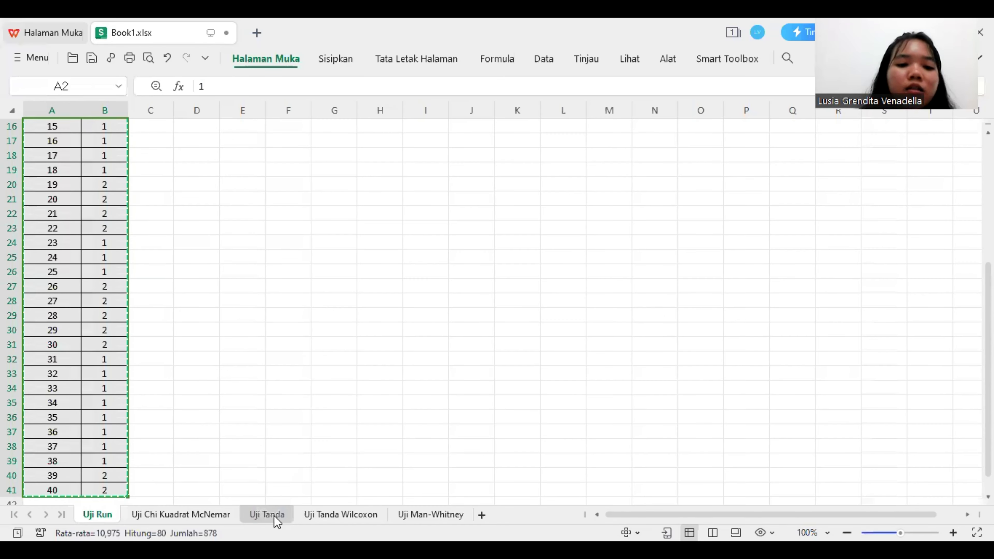
{"action": "left_click", "coordinate": [276, 519]}
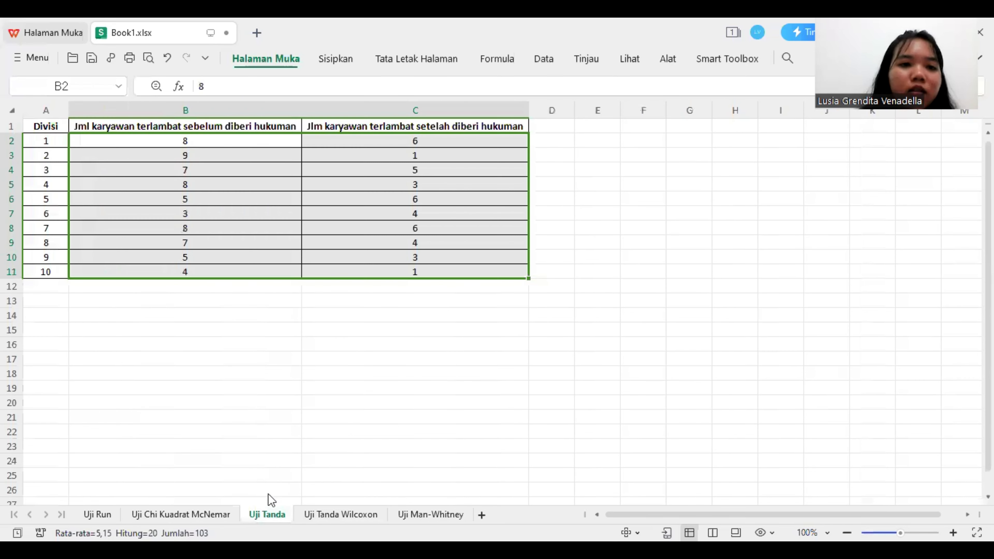
{"action": "left_click", "coordinate": [171, 137]}
{"action": "left_click_drag", "start_coordinate": [300, 141], "coordinate": [389, 269]}
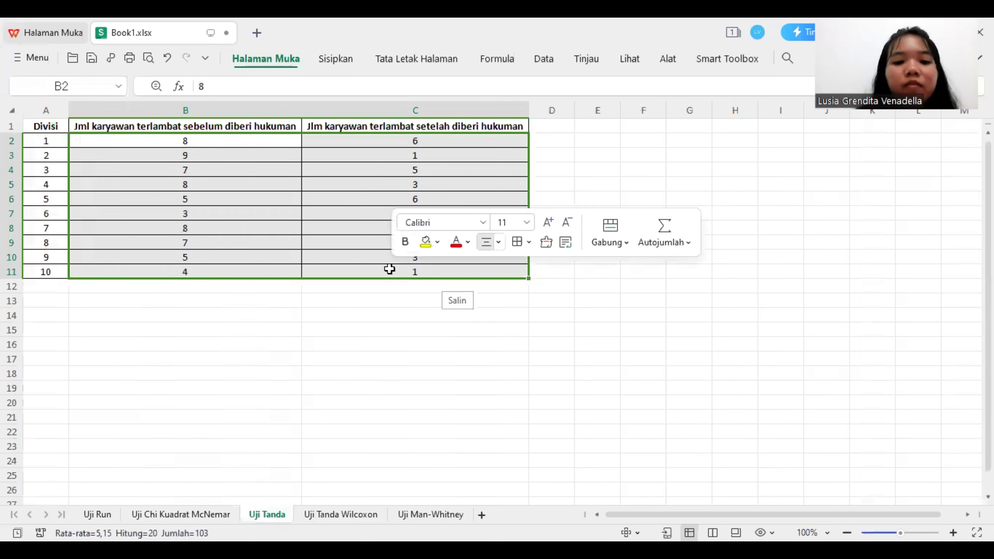
{"action": "key", "text": "ctrl+c"}
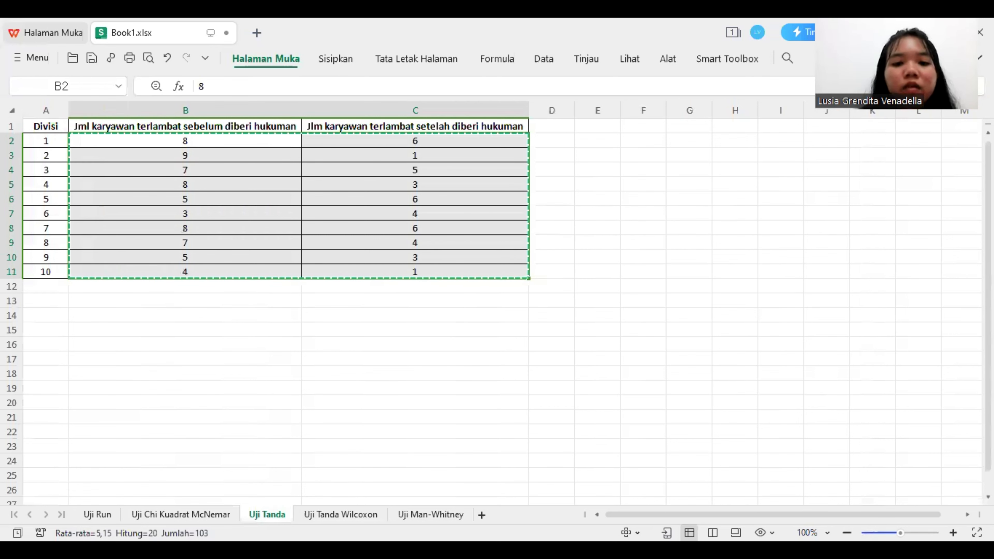
Step: Switch back to SPSS and paste the copied values into rows 1 to 10 of Sebelum and Setelah
{"action": "key", "text": "alt+Tab"}
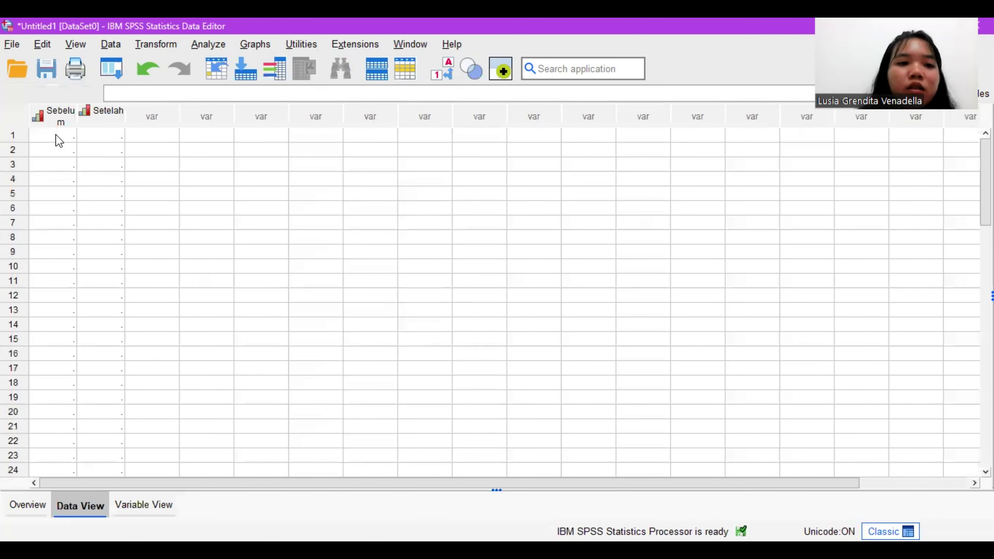
{"action": "left_click_drag", "start_coordinate": [55, 135], "coordinate": [120, 276]}
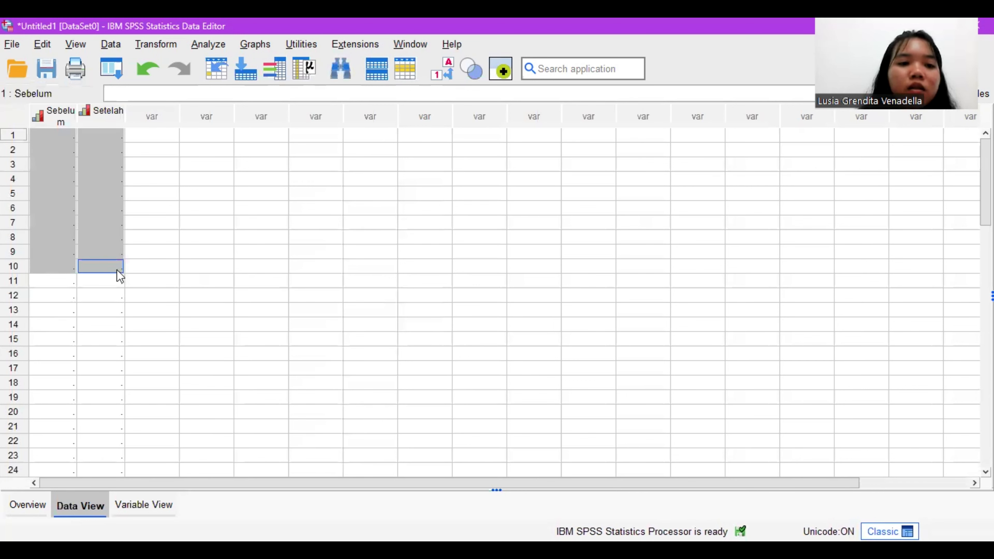
{"action": "right_click", "coordinate": [119, 276]}
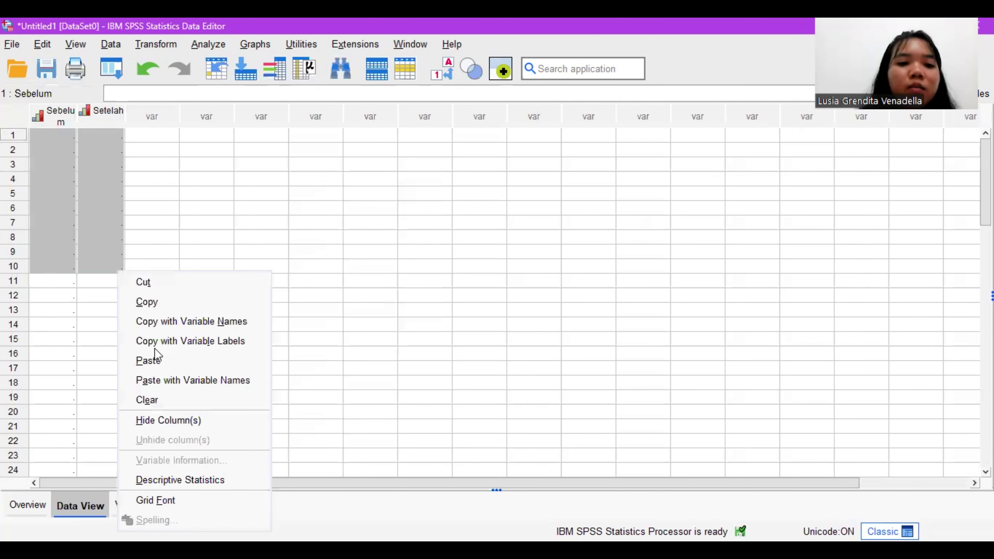
{"action": "left_click", "coordinate": [155, 353]}
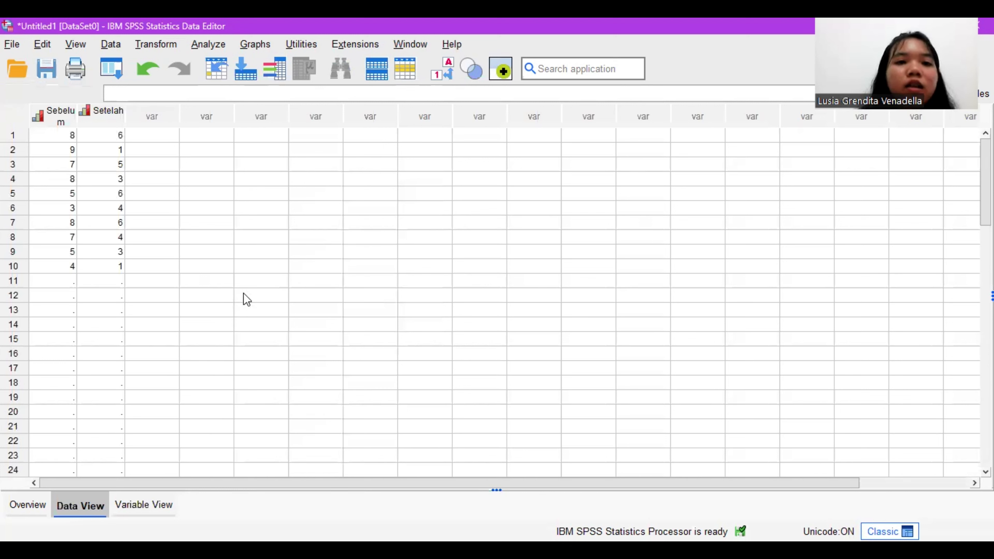
Step: Start the legacy 2 Related Samples nonparametric test, reset its settings, and pair Sebelum diberi hukuman with Setelah diberi hukuman
{"action": "left_click", "coordinate": [217, 43]}
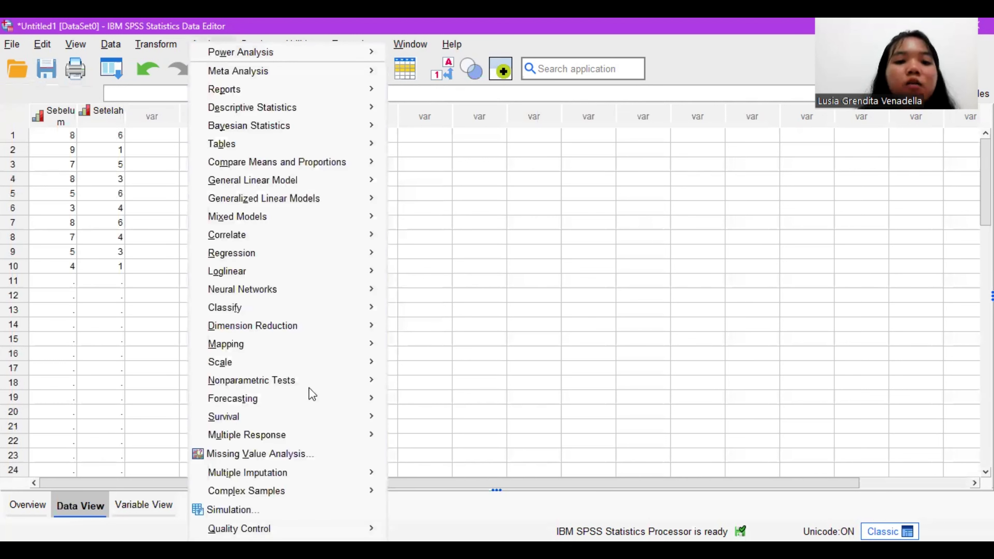
{"action": "mouse_move", "coordinate": [309, 388]}
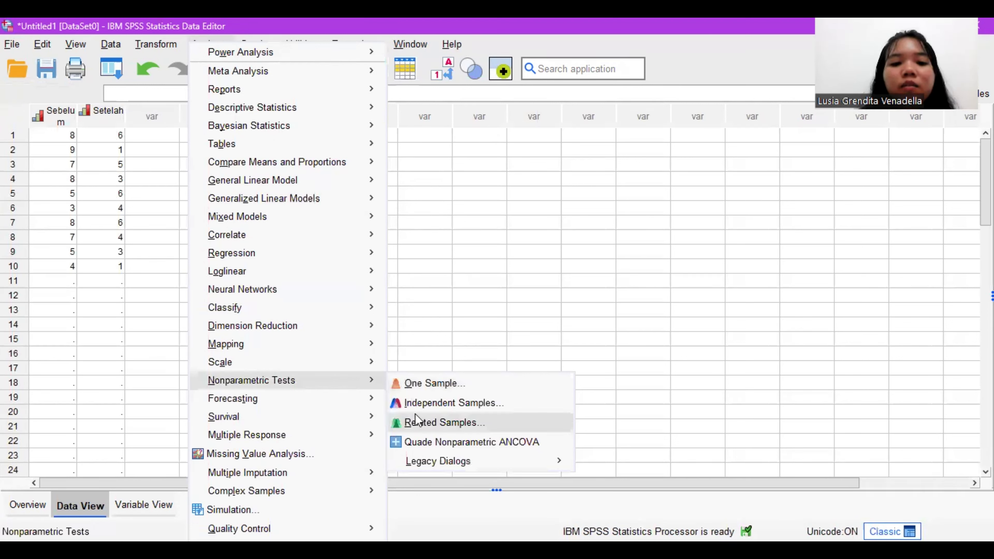
{"action": "mouse_move", "coordinate": [440, 461]}
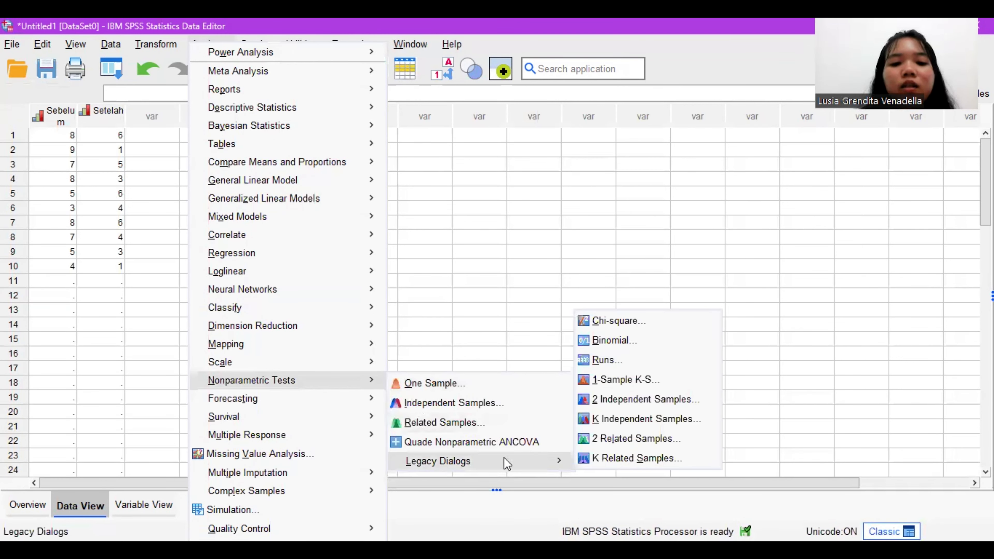
{"action": "mouse_move", "coordinate": [563, 464]}
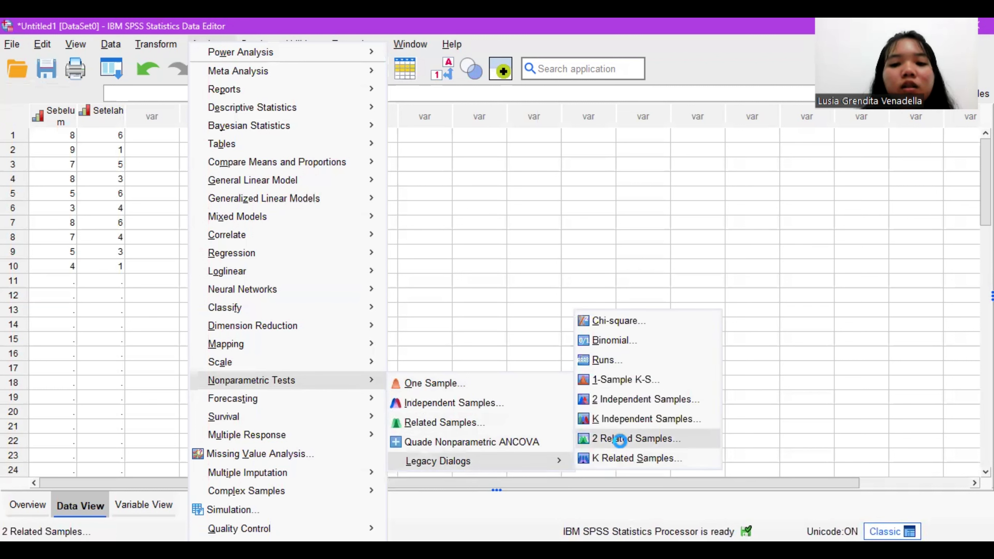
{"action": "left_click", "coordinate": [619, 441]}
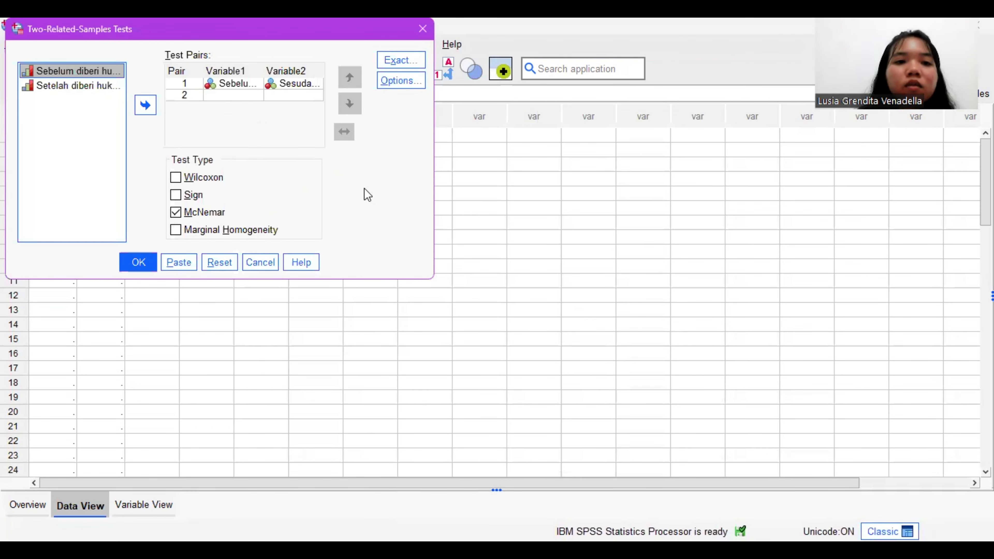
{"action": "left_click", "coordinate": [227, 261]}
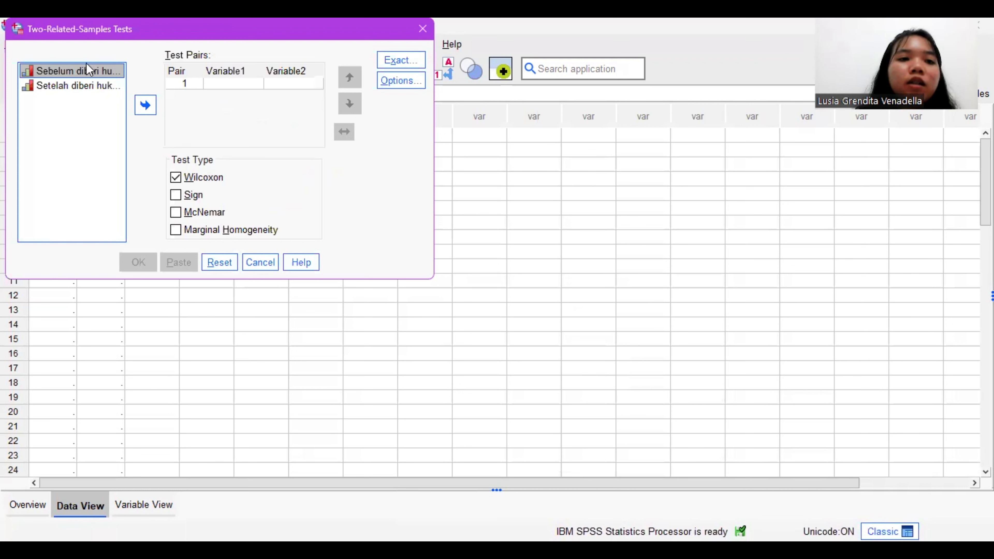
{"action": "left_click", "coordinate": [144, 105]}
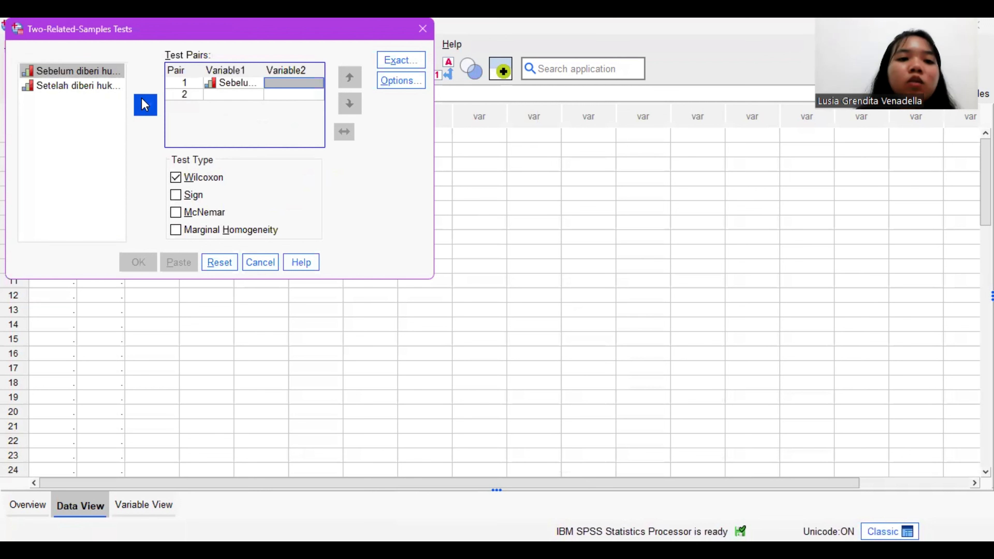
{"action": "left_click", "coordinate": [101, 89]}
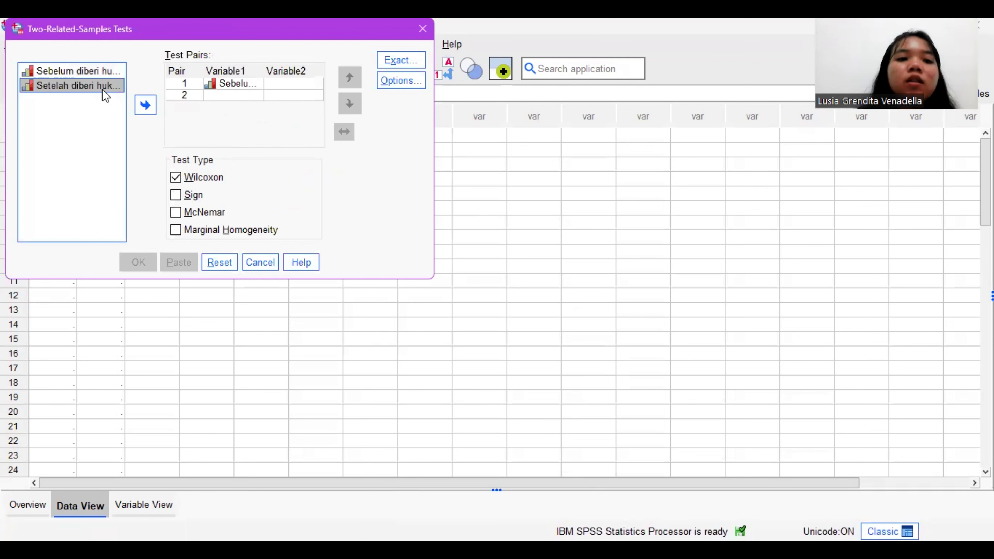
{"action": "left_click", "coordinate": [140, 107]}
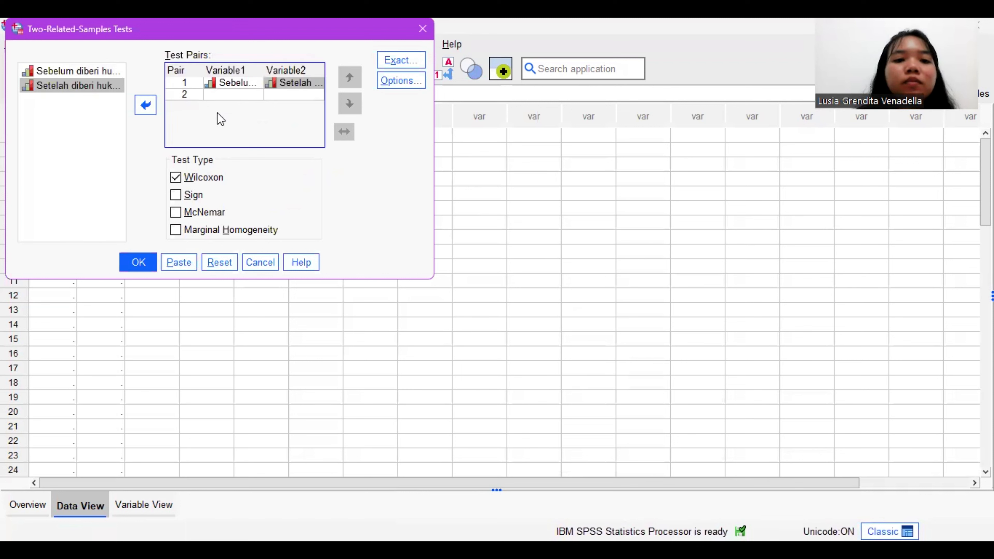
Step: Include Descriptive statistics in the two-related-samples test options
{"action": "left_click", "coordinate": [393, 84]}
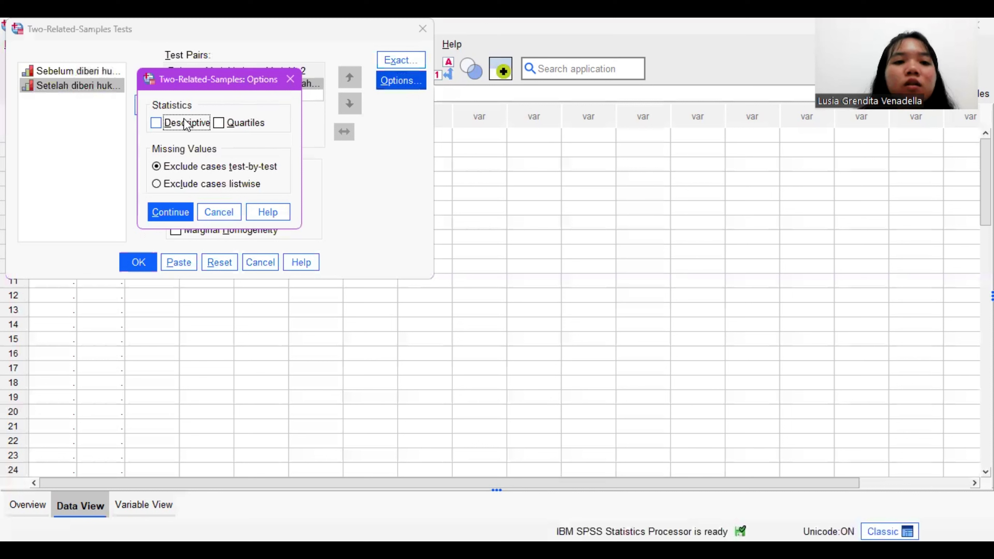
{"action": "left_click", "coordinate": [185, 124]}
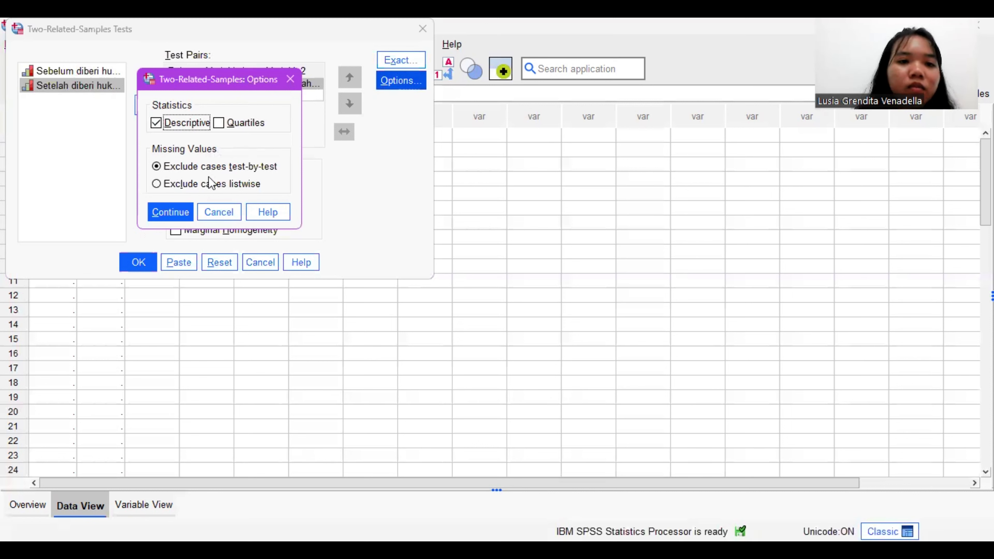
{"action": "left_click", "coordinate": [172, 214]}
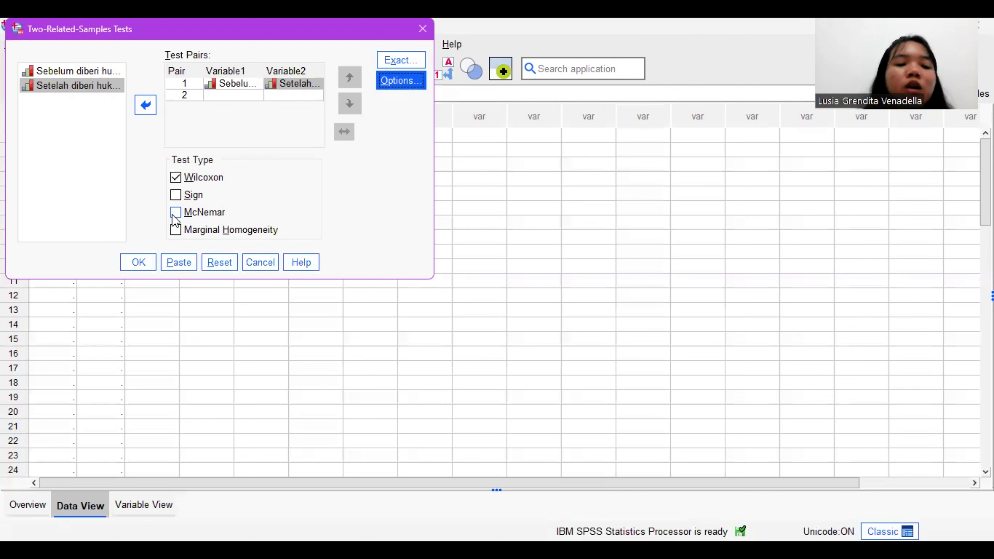
Step: Choose Sign instead of Wilcoxon as the test type, run the test, and review the Sign Test output
{"action": "left_click", "coordinate": [176, 177]}
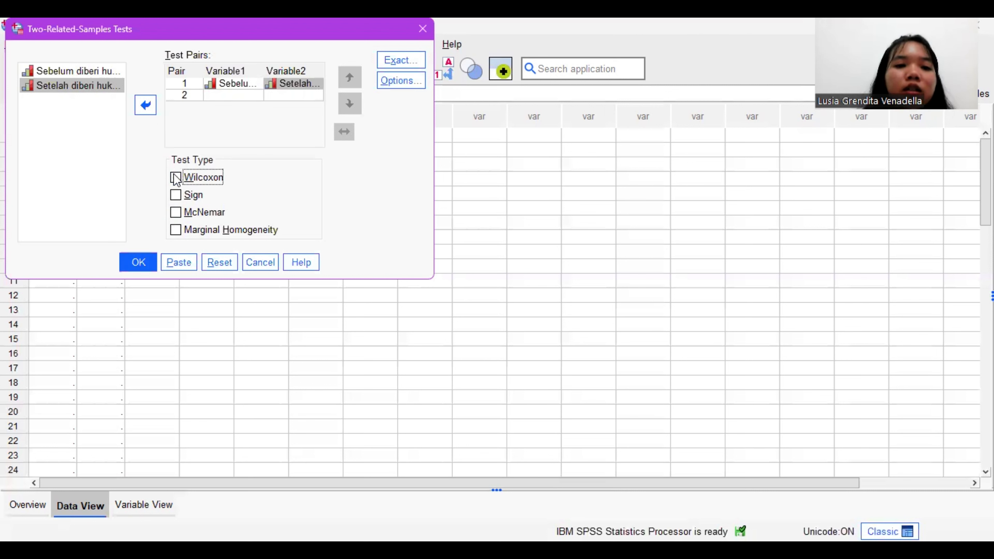
{"action": "left_click", "coordinate": [176, 195]}
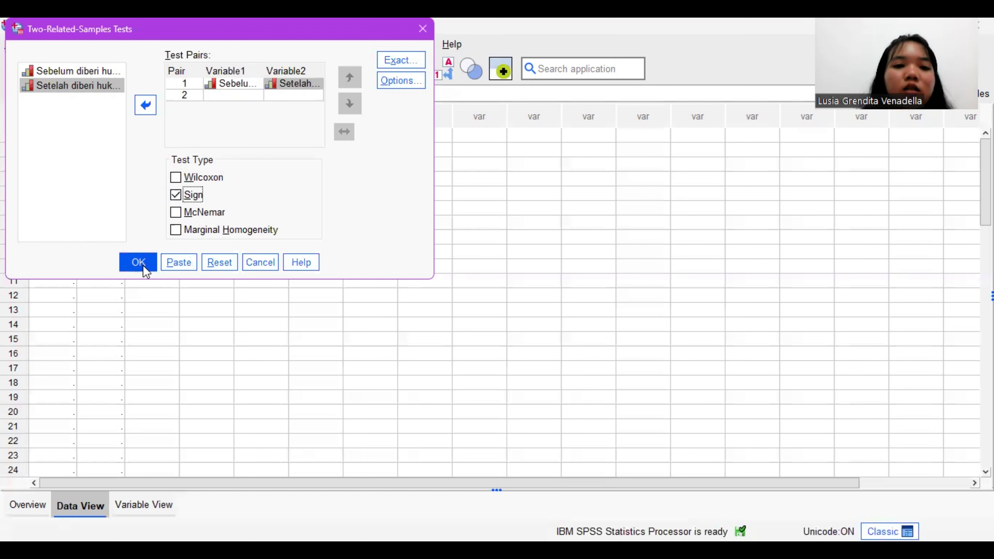
{"action": "left_click", "coordinate": [139, 262]}
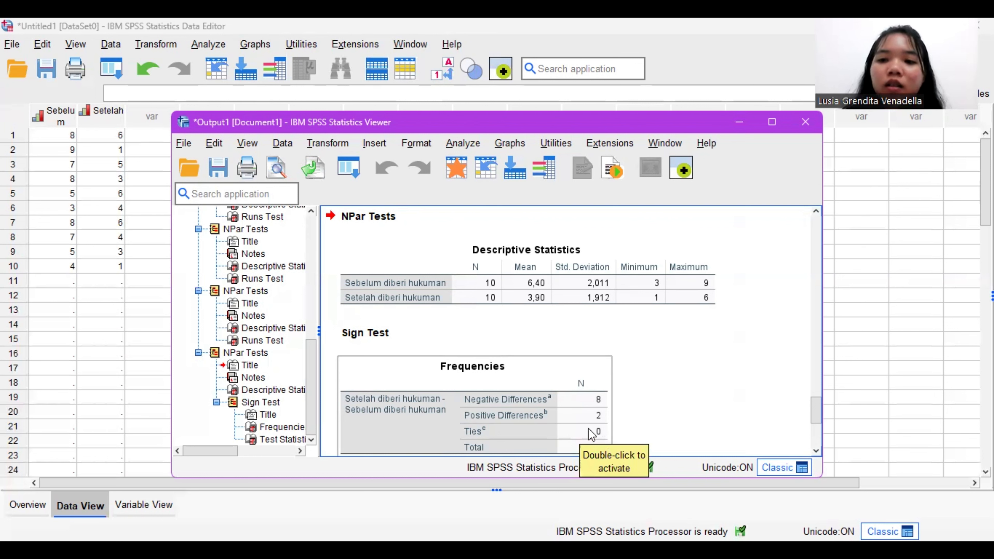
{"action": "scroll", "coordinate": [587, 434], "scroll_direction": "down", "scroll_amount": 5}
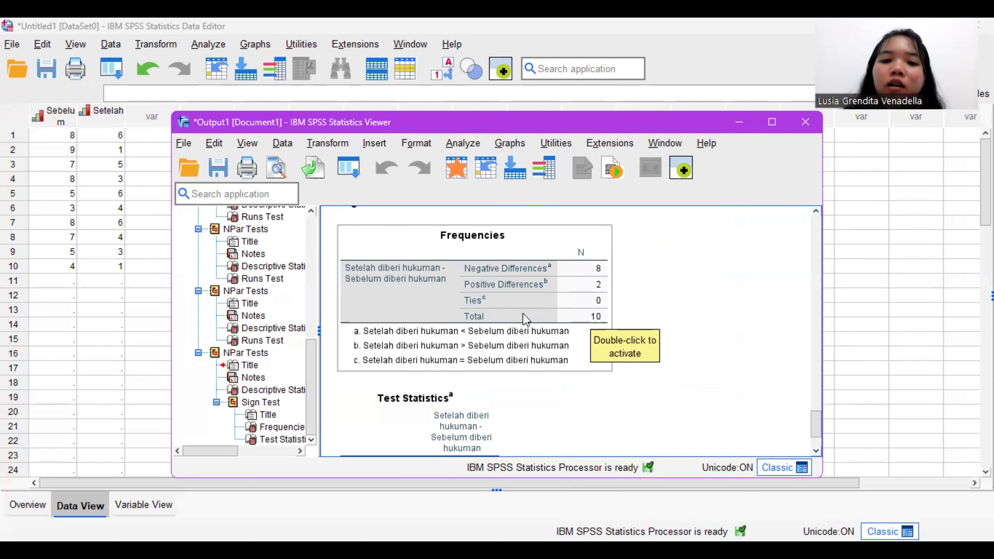
{"action": "scroll", "coordinate": [540, 318], "scroll_direction": "down", "scroll_amount": 2}
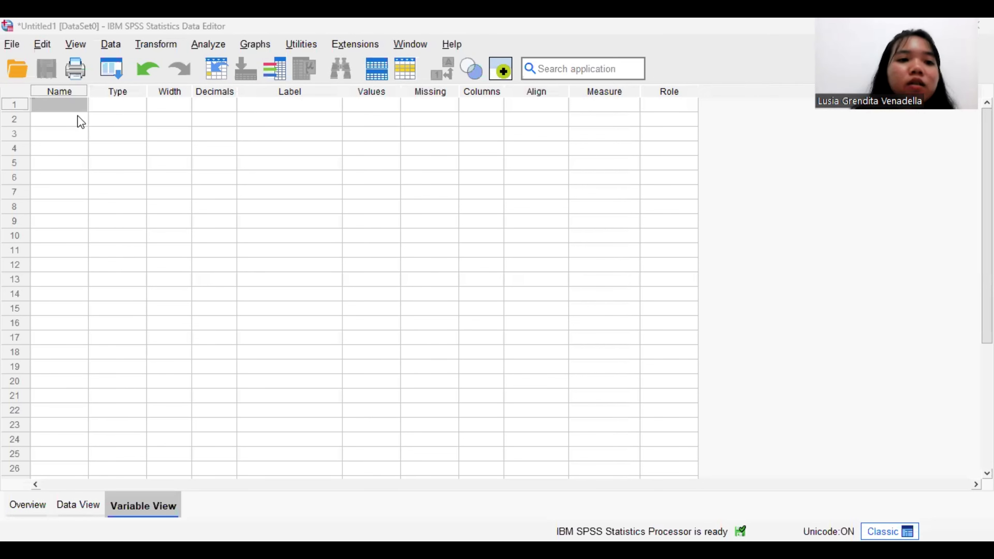
Step: Define two variables named Sebelum and Setelah in the empty dataset
{"action": "left_click", "coordinate": [75, 106]}
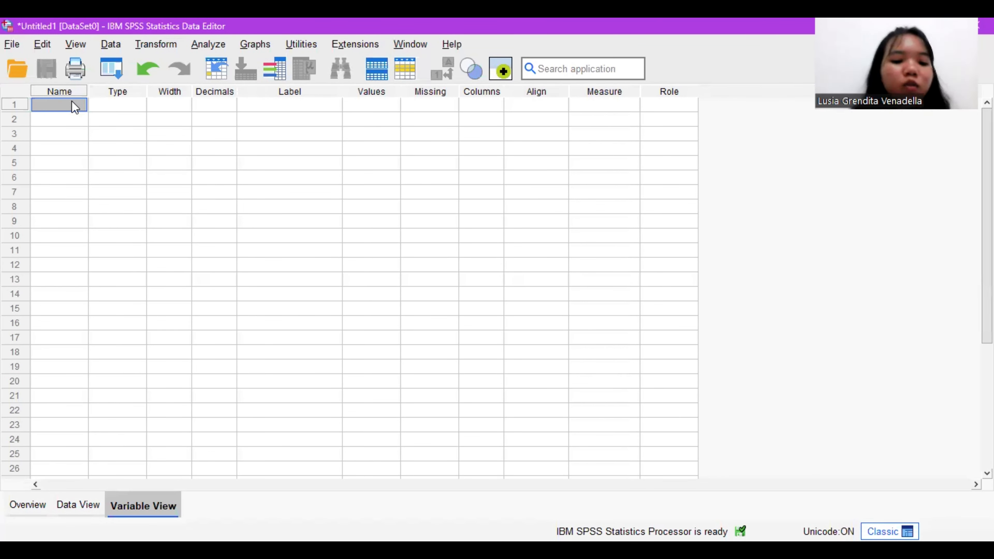
{"action": "type", "text": "Sebelum"}
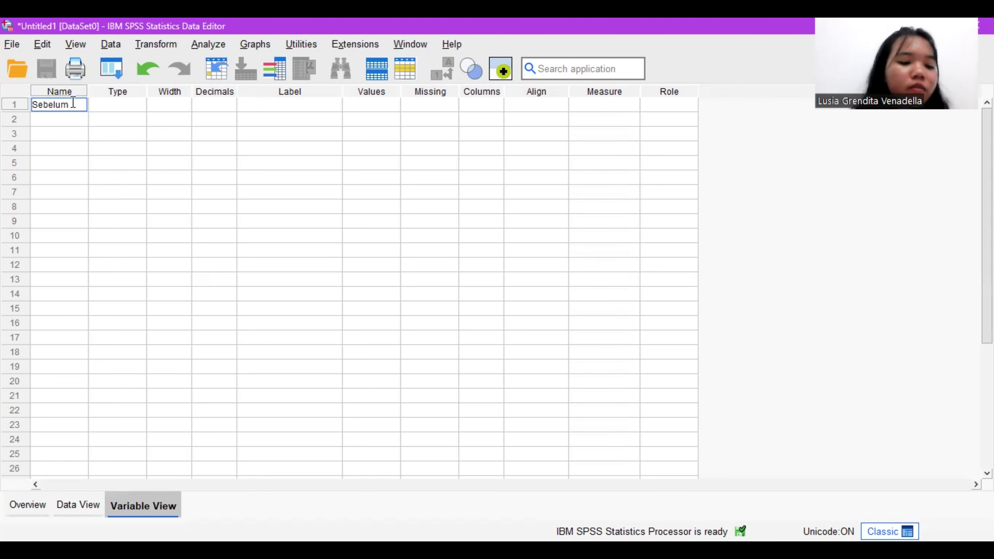
{"action": "key", "text": "Return"}
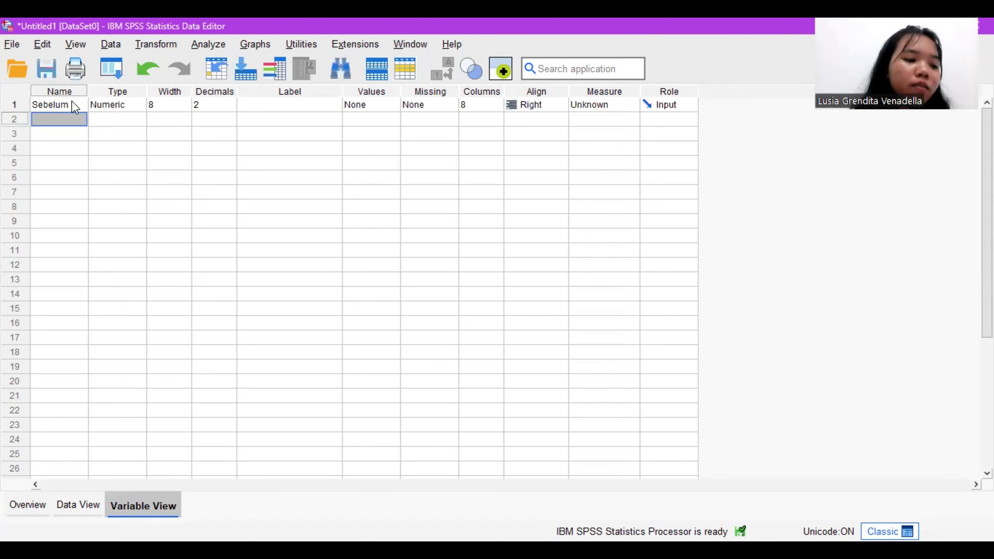
{"action": "type", "text": "Se"}
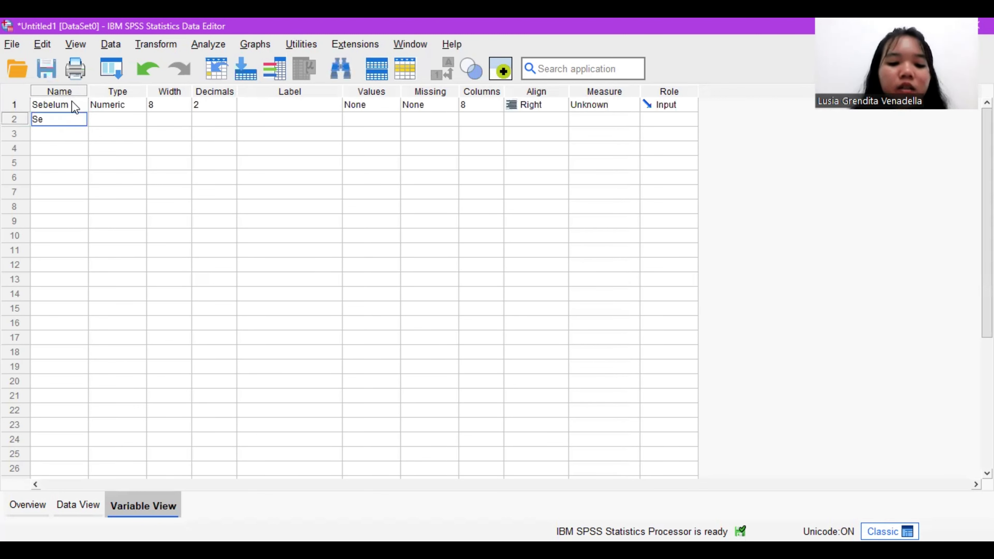
{"action": "type", "text": "telah"}
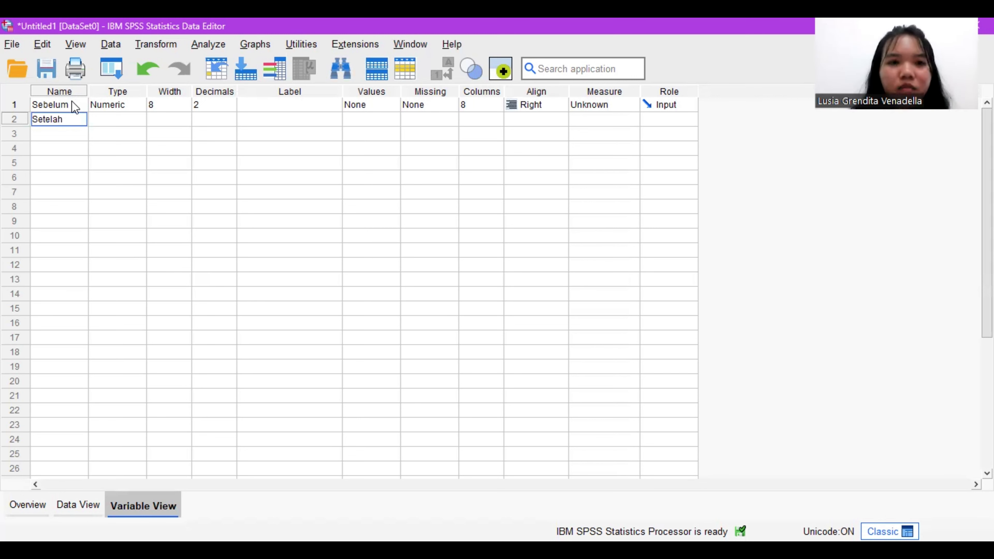
Step: Set the decimals of both Sebelum and Setelah to 0
{"action": "left_click", "coordinate": [231, 109]}
{"action": "left_click", "coordinate": [231, 108]}
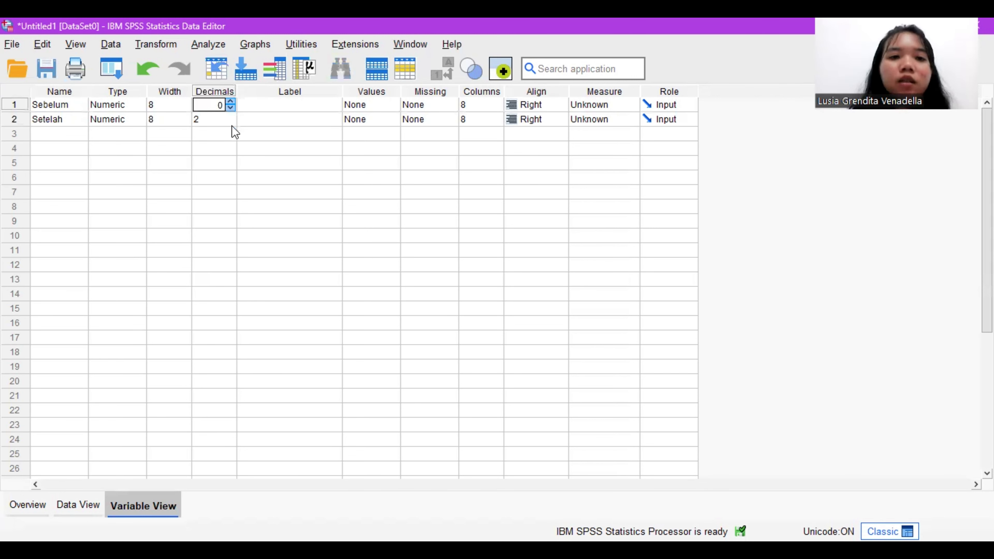
{"action": "left_click", "coordinate": [231, 123]}
{"action": "left_click", "coordinate": [232, 122]}
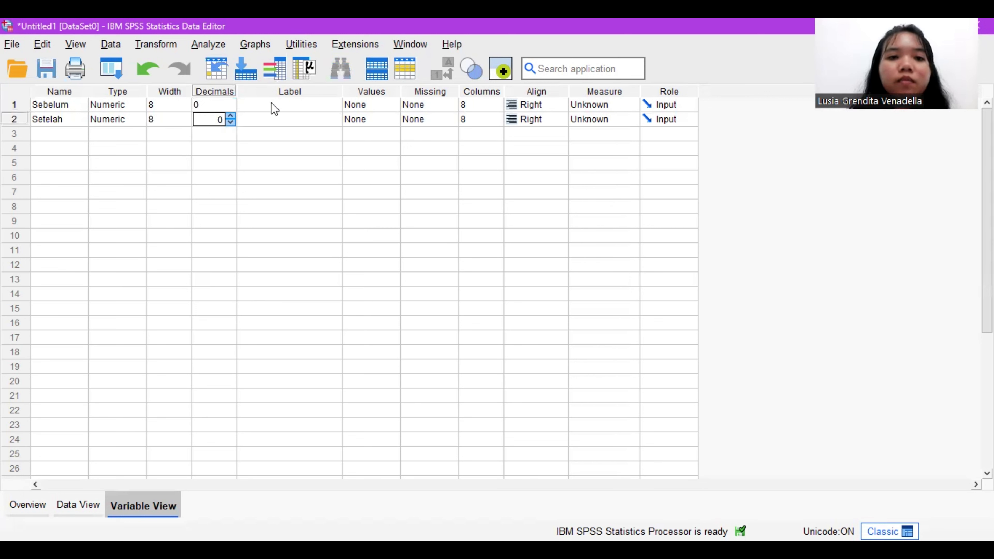
Step: Label the Sebelum variable "Sebelum pemberian fasilitas"
{"action": "left_click", "coordinate": [280, 103]}
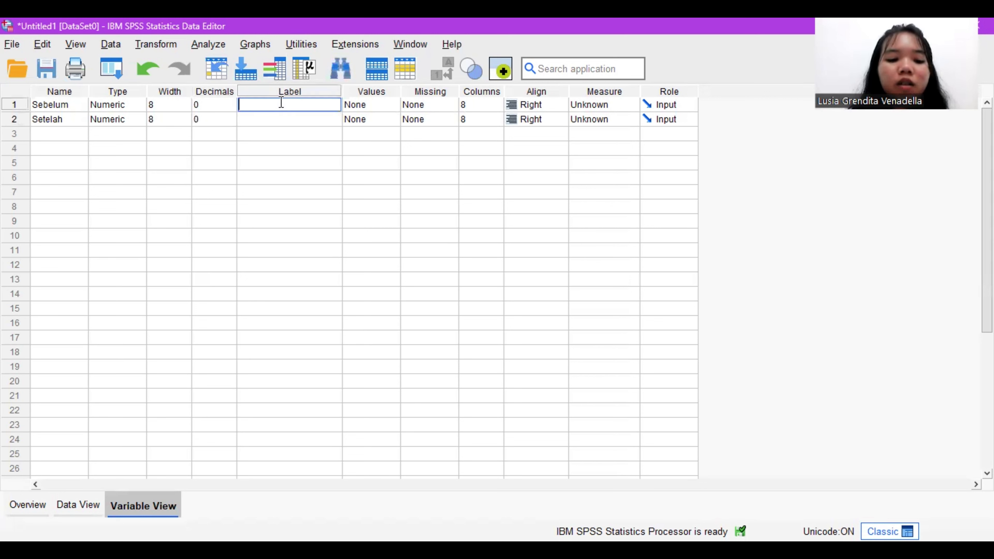
{"action": "type", "text": "Sebe"}
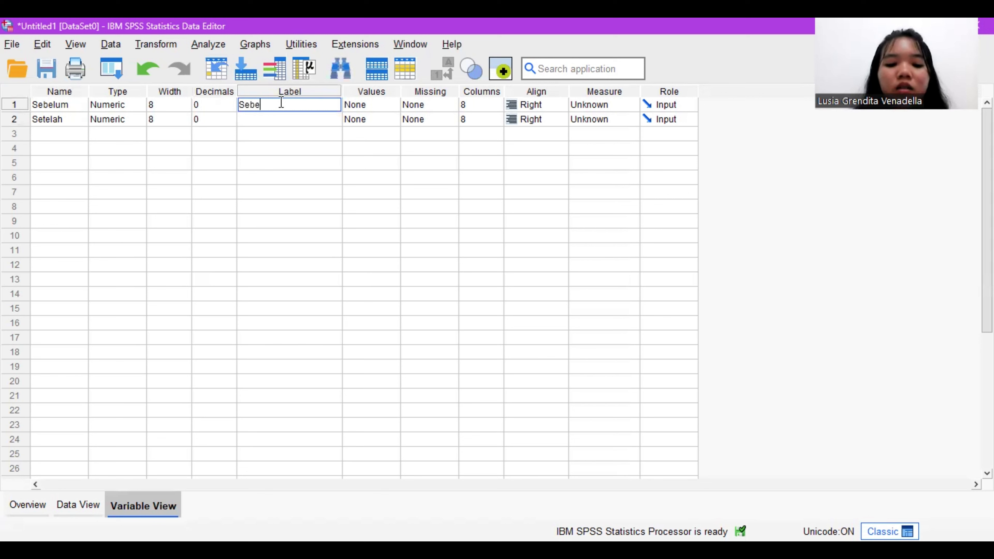
{"action": "type", "text": "lum"}
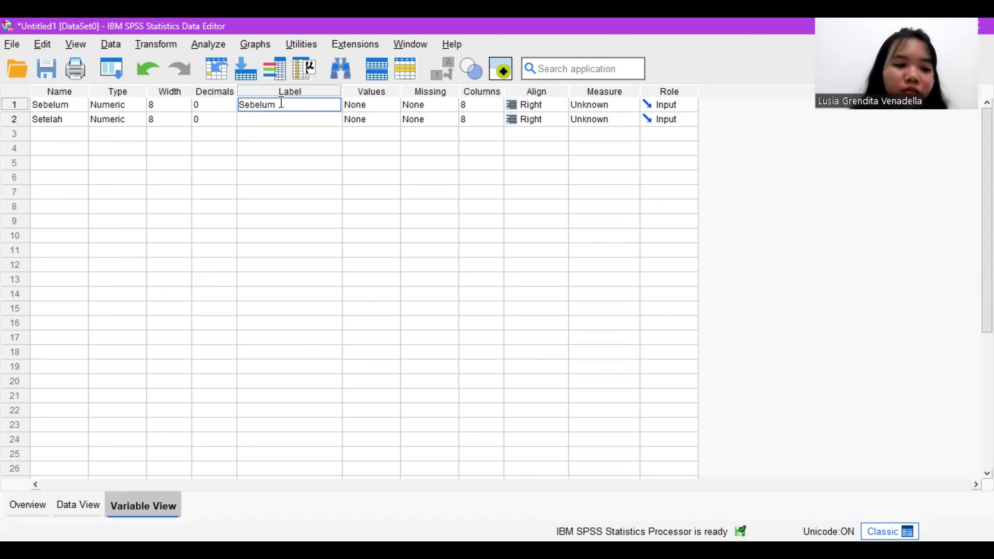
{"action": "type", "text": " pem"}
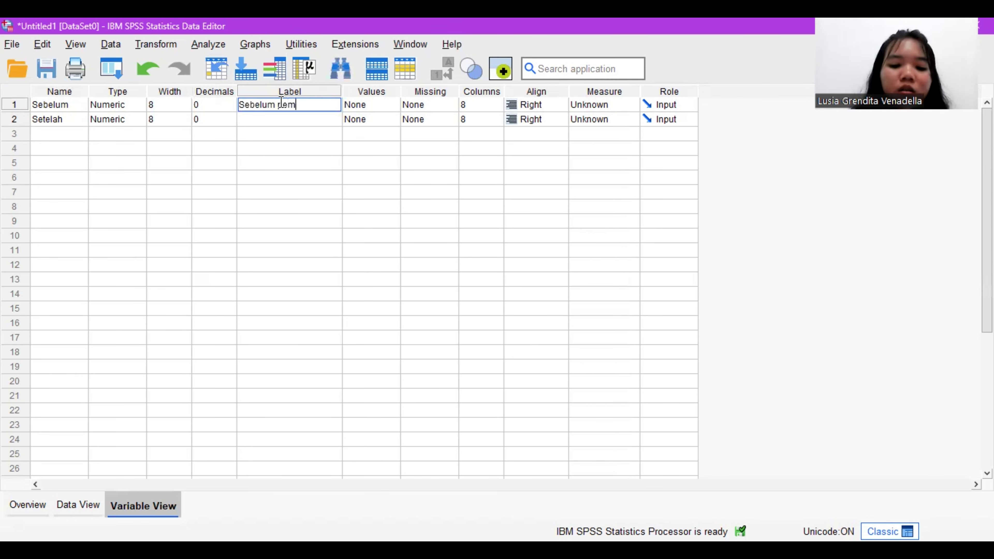
{"action": "type", "text": "ber"}
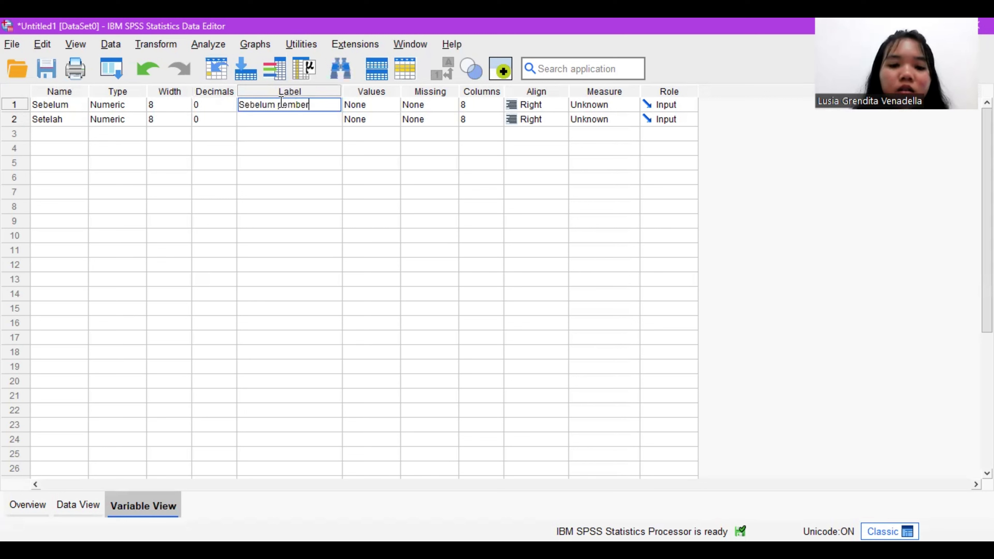
{"action": "type", "text": "ian fas"}
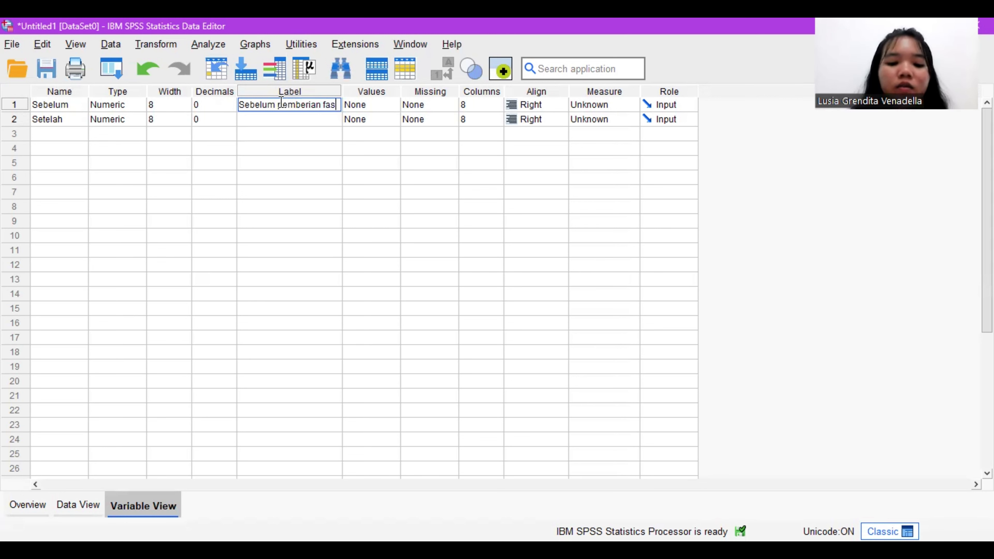
{"action": "type", "text": "ilitas"}
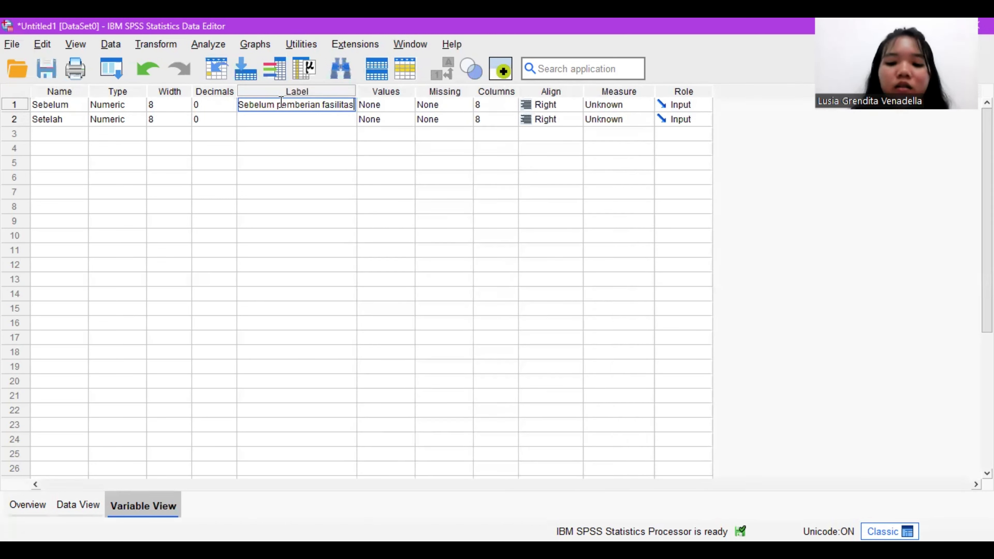
{"action": "key", "text": "Return"}
Step: Label the Setelah variable "Setelah pemberian fasilitas"
{"action": "type", "text": "S"}
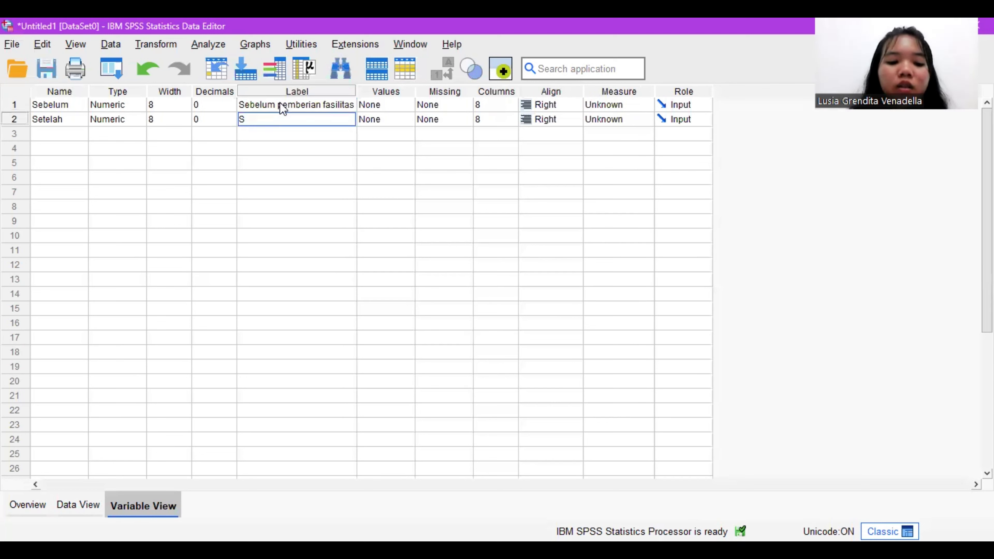
{"action": "type", "text": "etelah "}
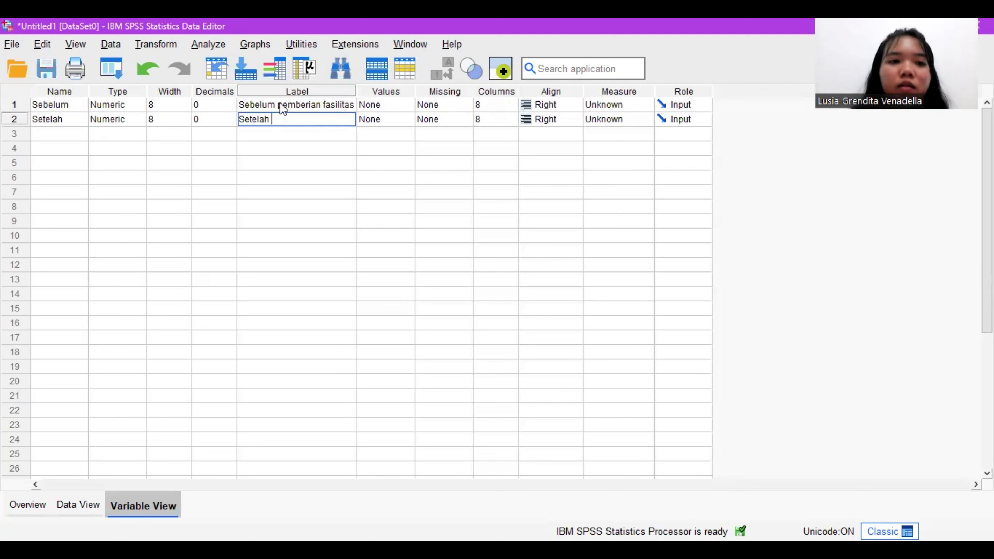
{"action": "type", "text": "pemberi"}
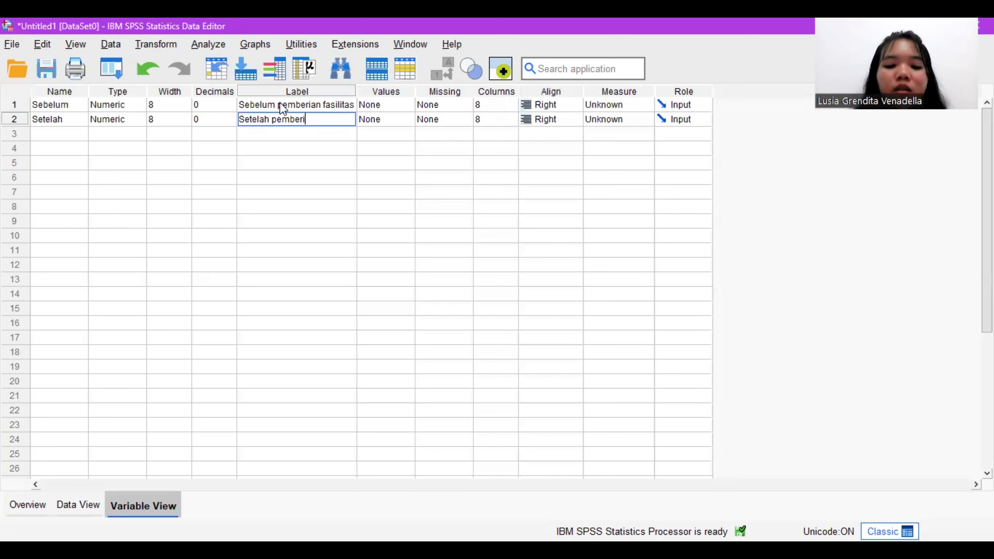
{"action": "type", "text": "an v"}
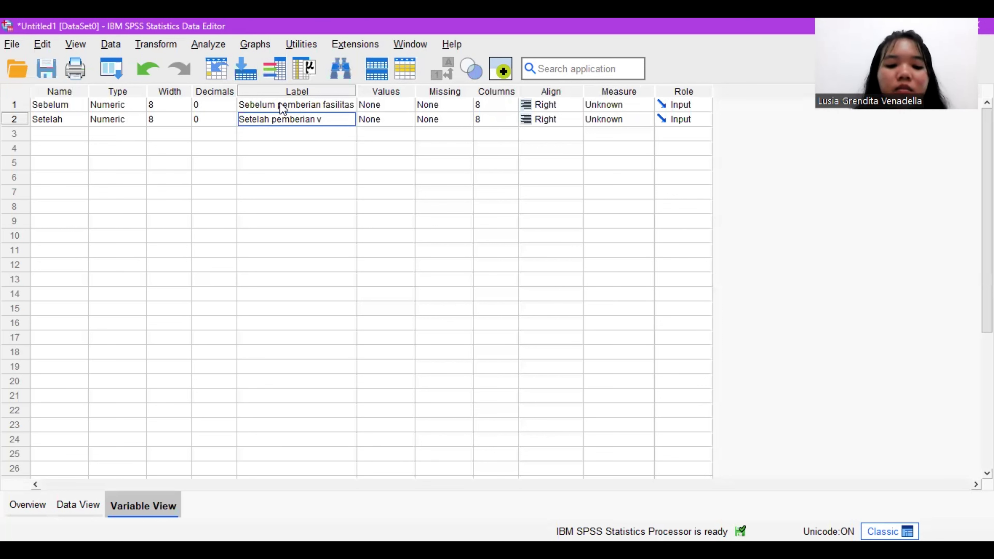
{"action": "key", "text": "BackSpace"}
{"action": "type", "text": "fasili"}
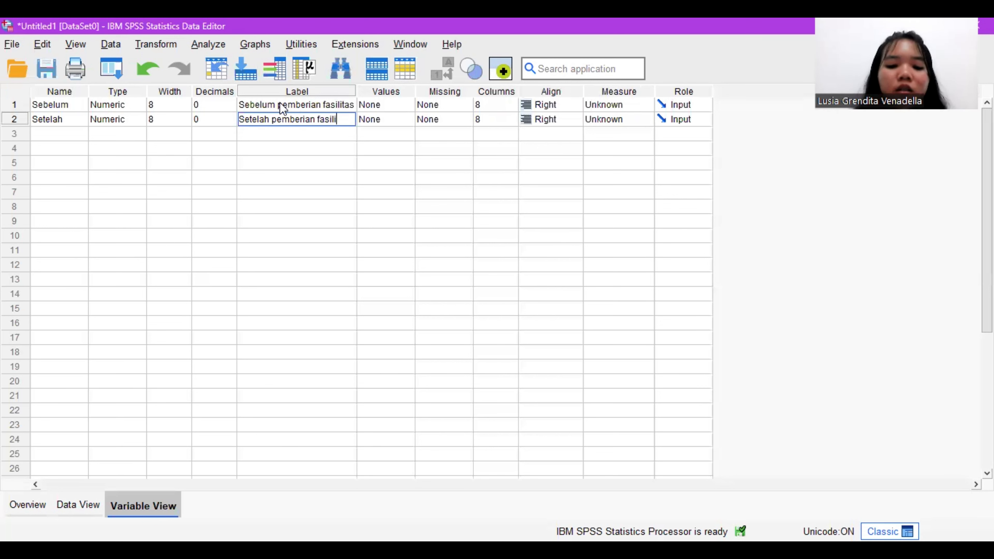
{"action": "type", "text": "tas"}
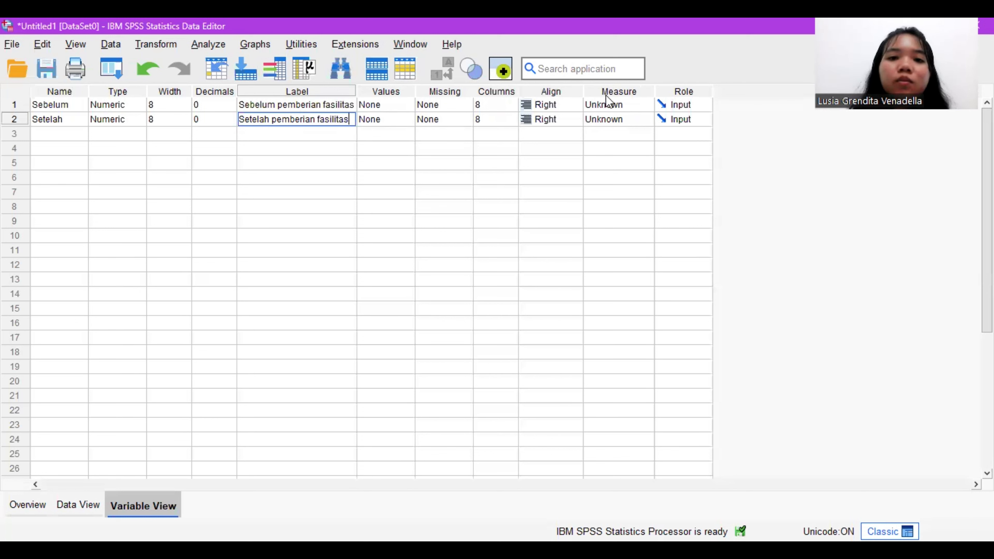
Step: Set the measurement level of both Sebelum and Setelah to Ordinal
{"action": "left_click", "coordinate": [642, 107]}
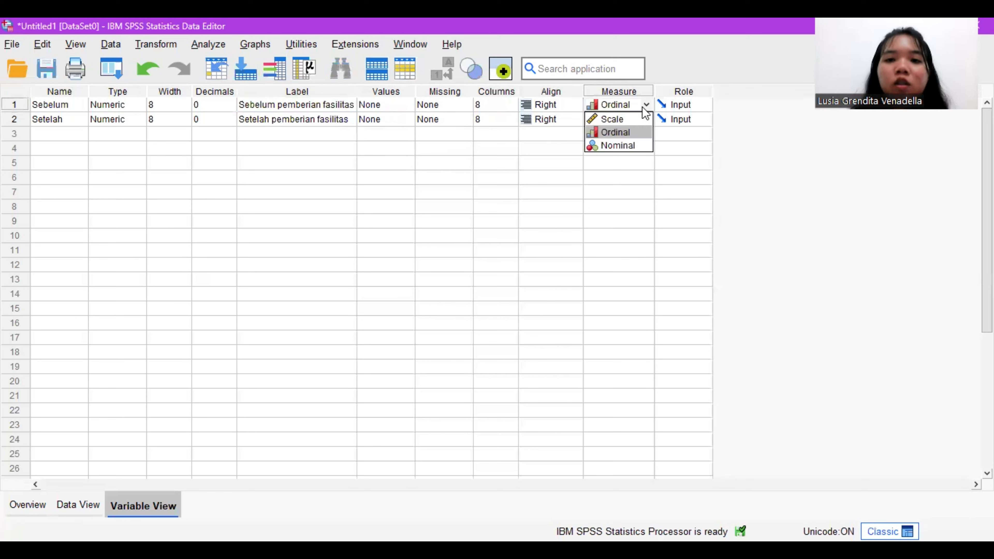
{"action": "left_click", "coordinate": [640, 131]}
{"action": "left_click", "coordinate": [628, 118]}
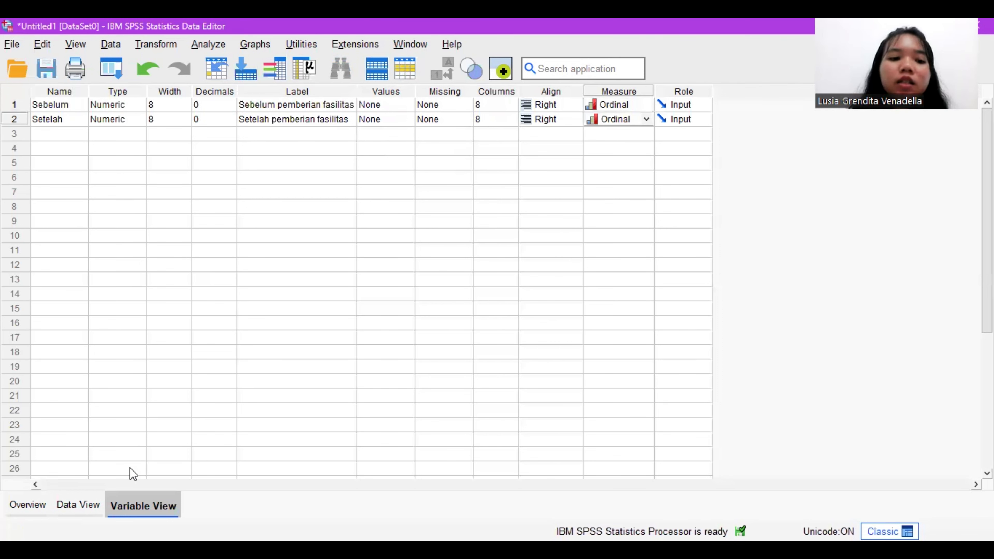
Step: Switch to the Book1.xlsx spreadsheet and copy the before and after performance values B2:C11 from the Uji Tanda Wilcoxon sheet
{"action": "left_click", "coordinate": [88, 506]}
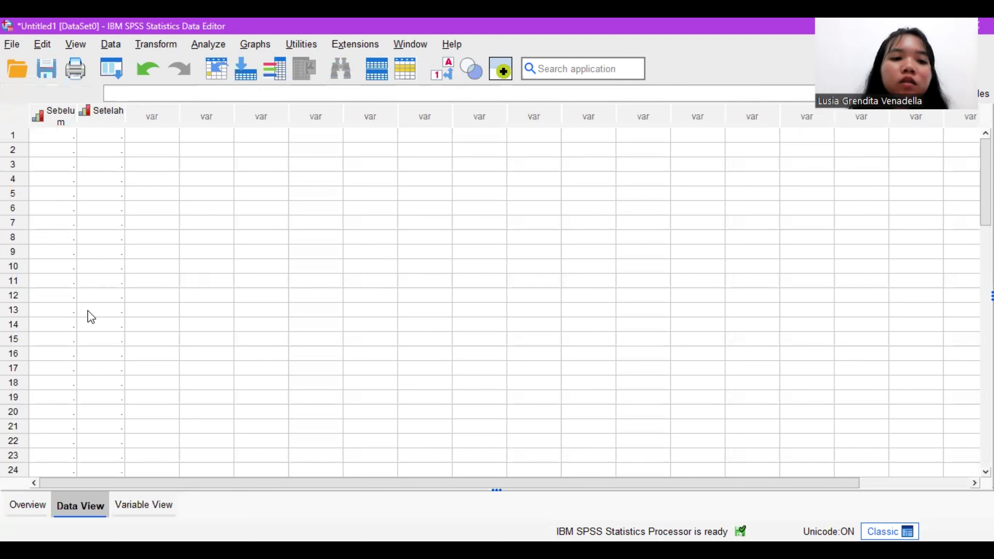
{"action": "key", "text": "alt+Tab"}
{"action": "left_click", "coordinate": [319, 516]}
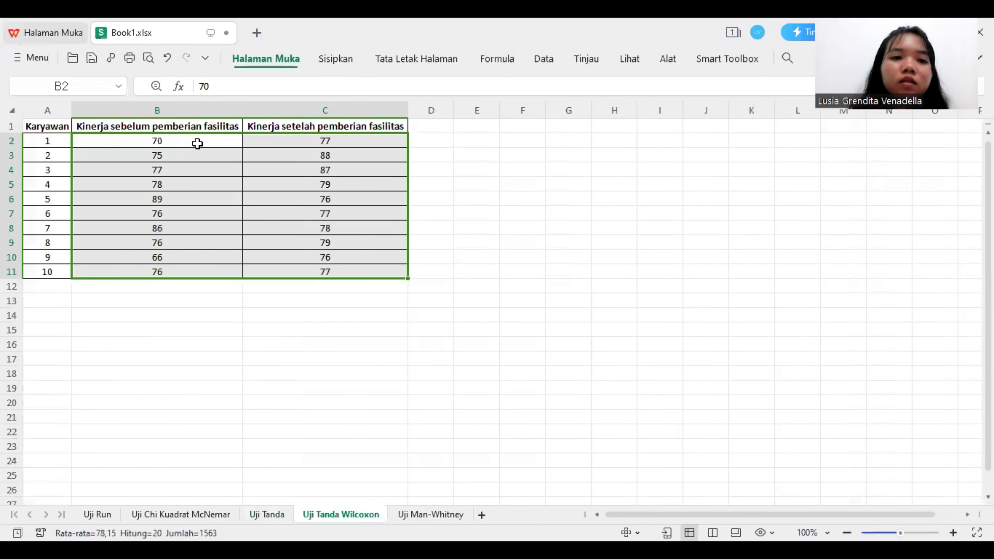
{"action": "left_click_drag", "start_coordinate": [197, 143], "coordinate": [337, 276]}
{"action": "key", "text": "ctrl+c"}
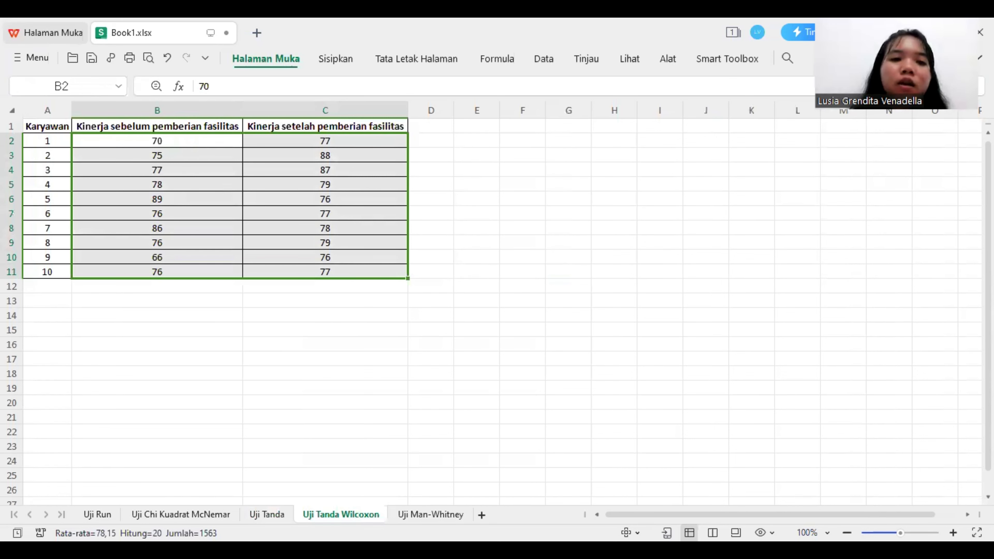
Step: Return to the SPSS Data Editor and paste the copied values into rows 1 to 10 of Sebelum and Setelah
{"action": "key", "text": "alt+Tab"}
{"action": "left_click_drag", "start_coordinate": [67, 135], "coordinate": [114, 270]}
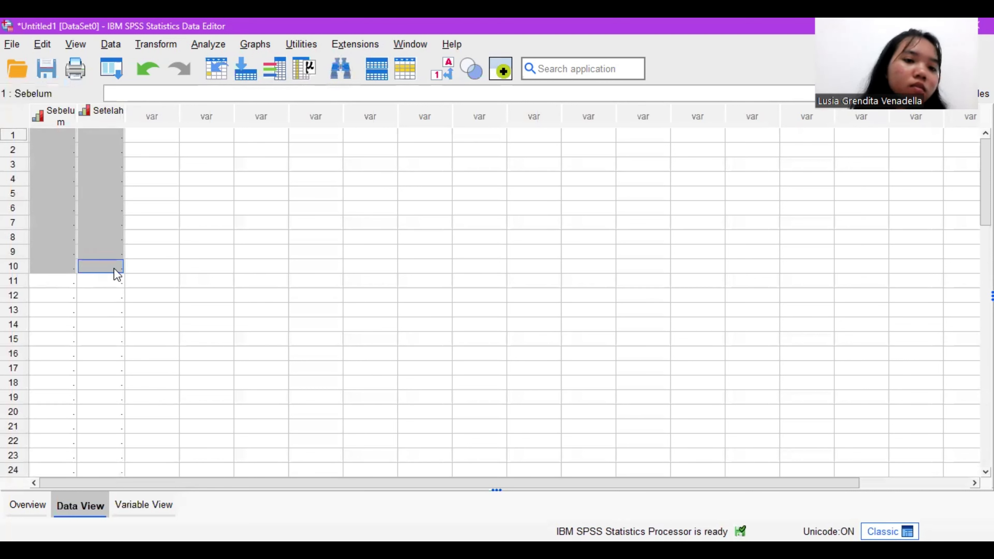
{"action": "right_click", "coordinate": [114, 271]}
{"action": "left_click", "coordinate": [145, 358]}
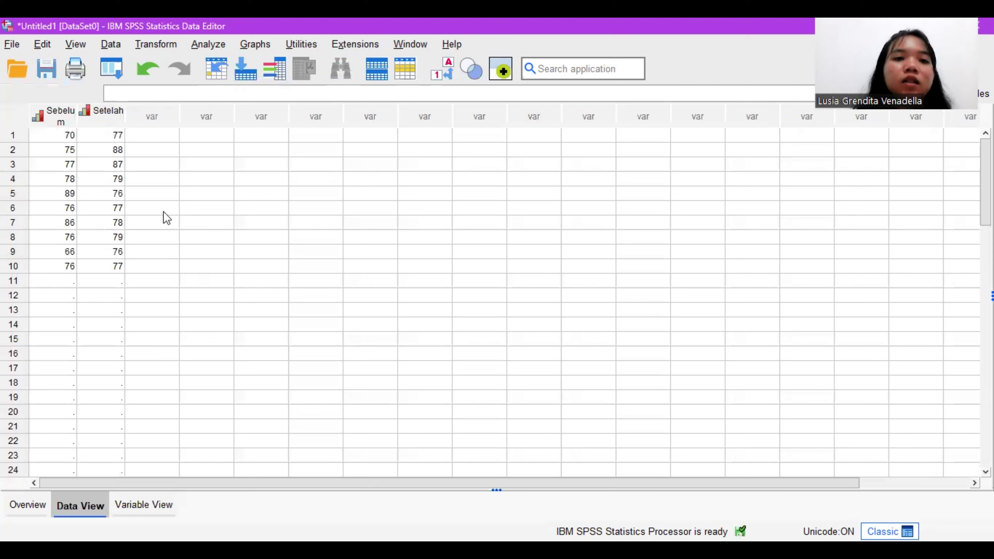
Step: Open the legacy nonparametric test for 2 Related Samples and reset its settings to the defaults
{"action": "left_click", "coordinate": [220, 44]}
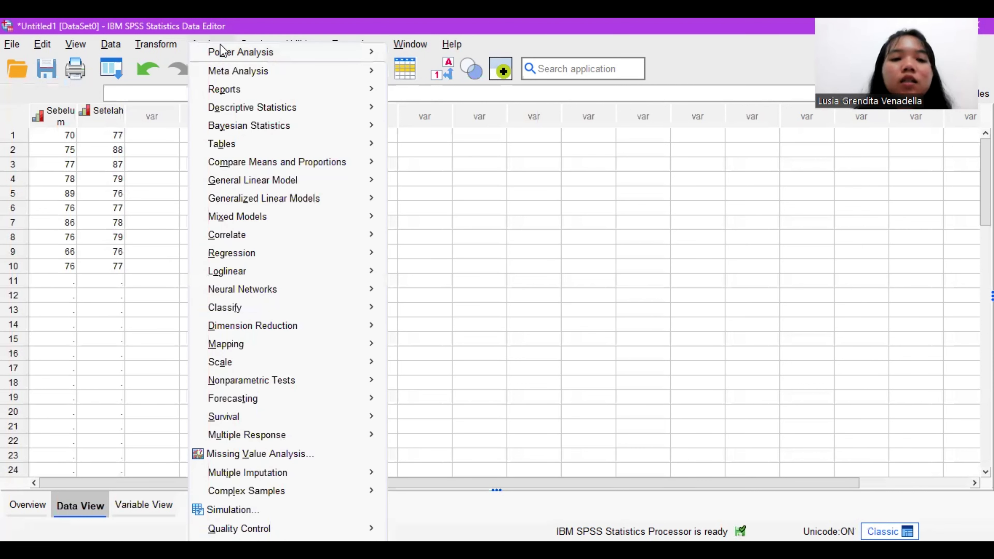
{"action": "mouse_move", "coordinate": [338, 386]}
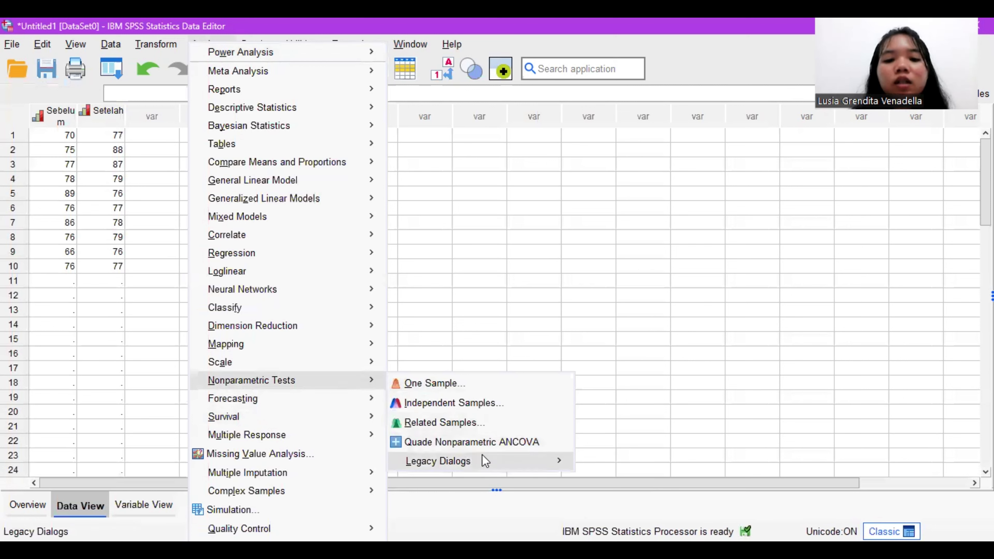
{"action": "mouse_move", "coordinate": [514, 460]}
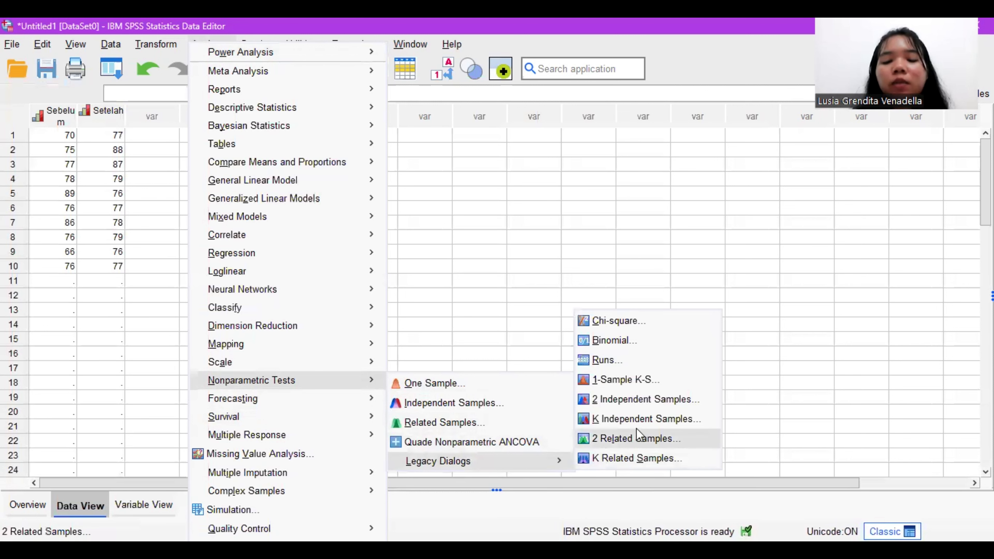
{"action": "left_click", "coordinate": [634, 426]}
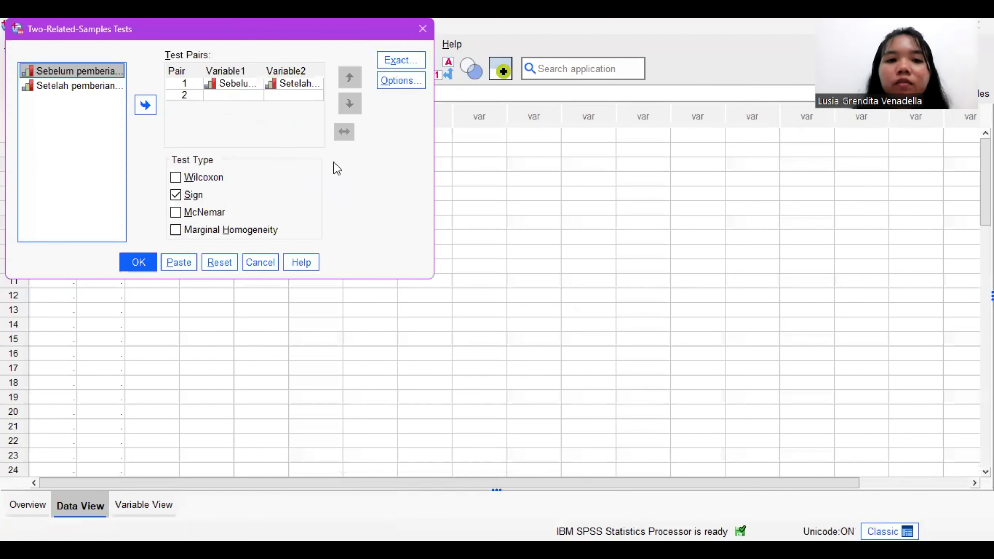
{"action": "left_click", "coordinate": [224, 260]}
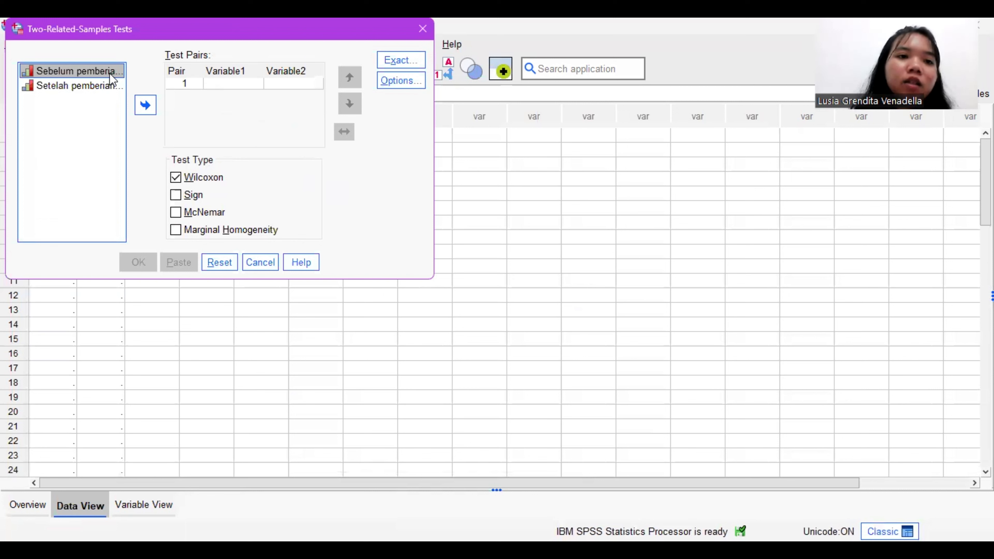
Step: Assign Sebelum as Variable1 and Setelah as Variable2 of the first test pair
{"action": "left_click", "coordinate": [152, 111]}
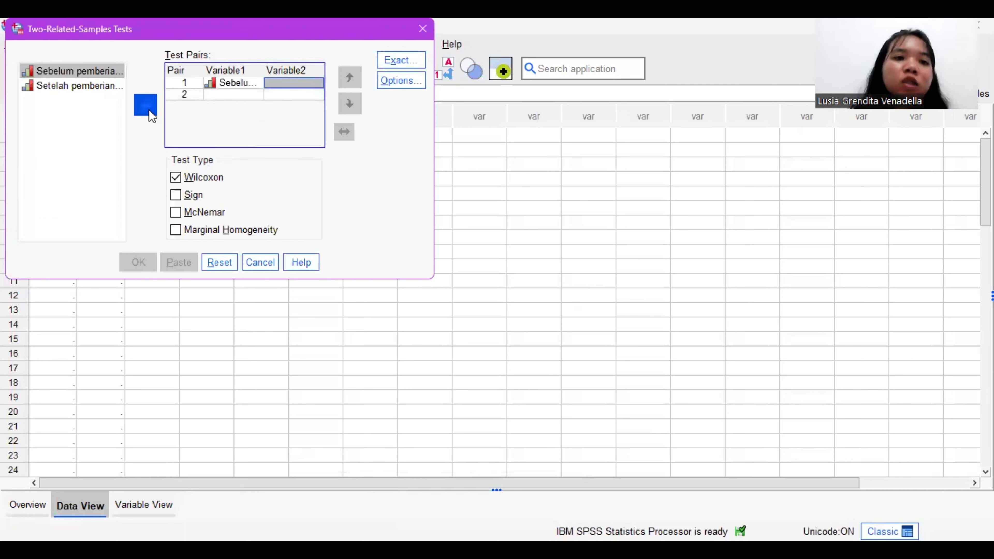
{"action": "left_click", "coordinate": [105, 89]}
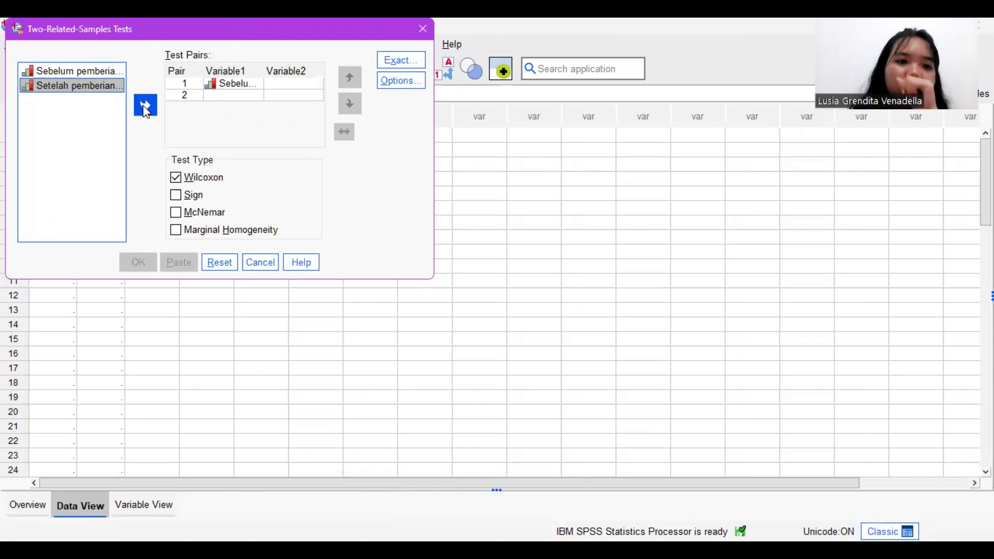
{"action": "left_click", "coordinate": [144, 105]}
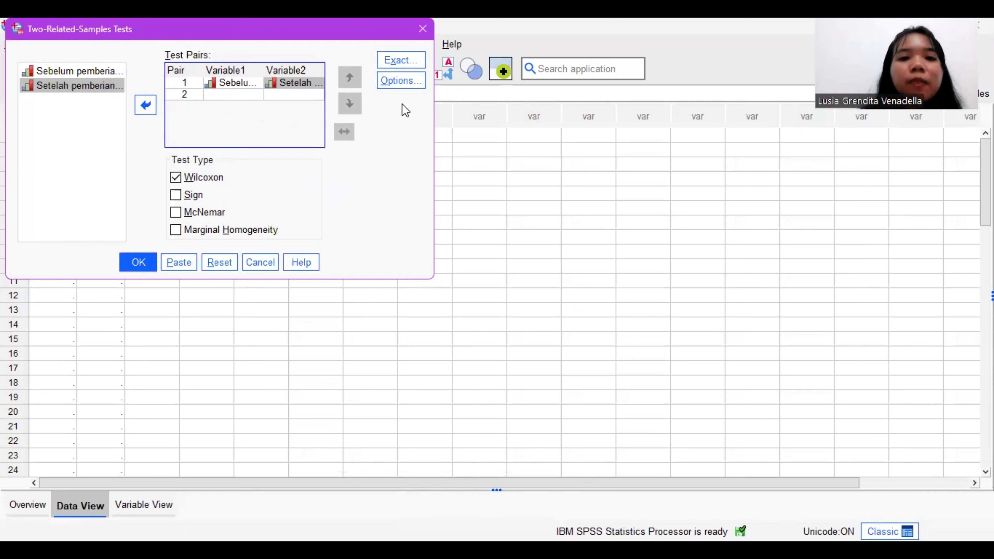
Step: Include Descriptive statistics in the test options and run the Wilcoxon test
{"action": "left_click", "coordinate": [411, 87]}
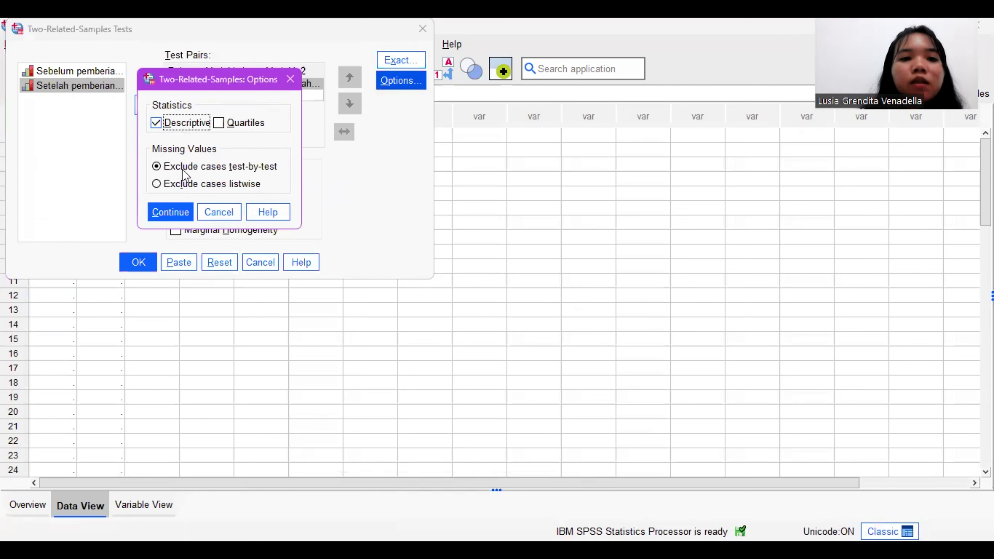
{"action": "left_click", "coordinate": [178, 213]}
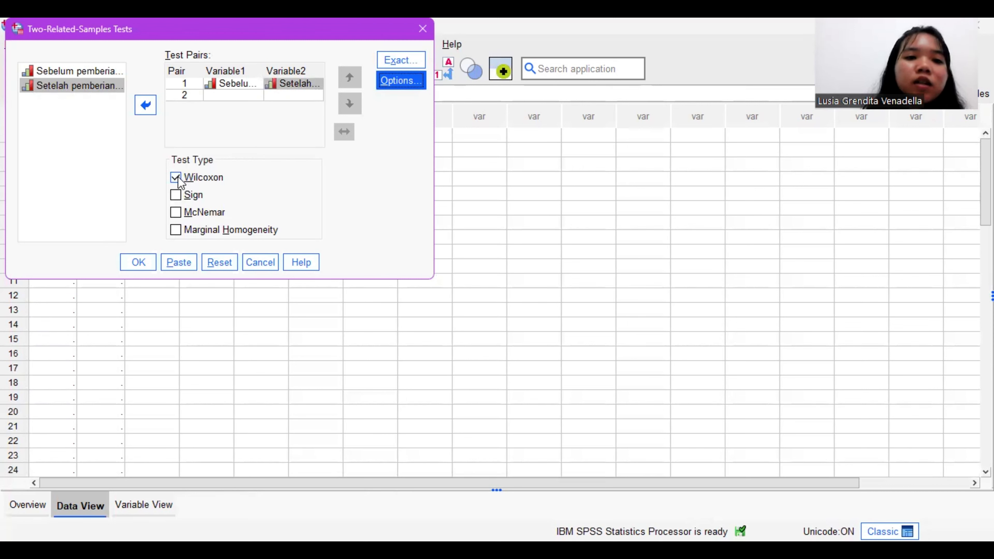
{"action": "left_click", "coordinate": [146, 262]}
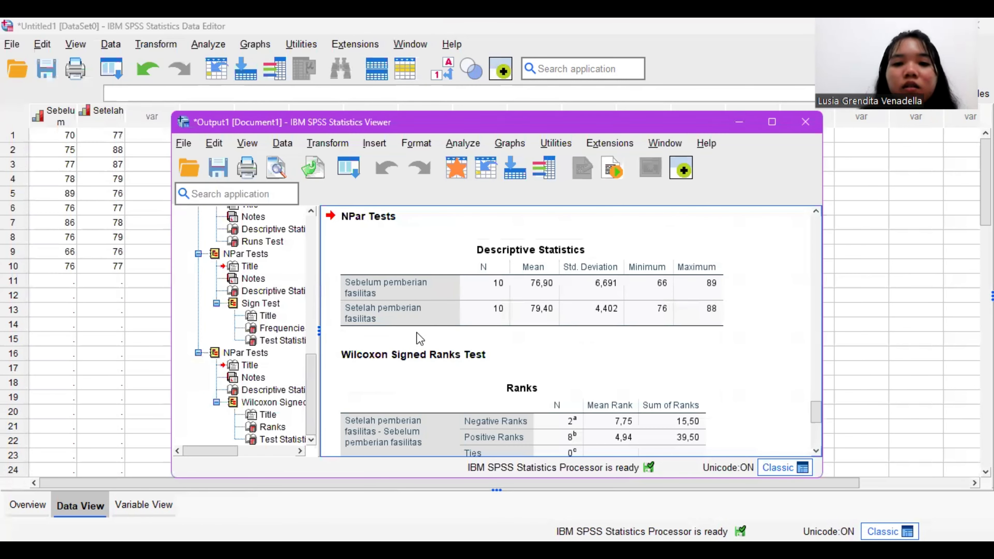
Step: Examine the Descriptive Statistics and Ranks tables in the Wilcoxon Signed Ranks Test output
{"action": "scroll", "coordinate": [420, 337], "scroll_direction": "up", "scroll_amount": 3}
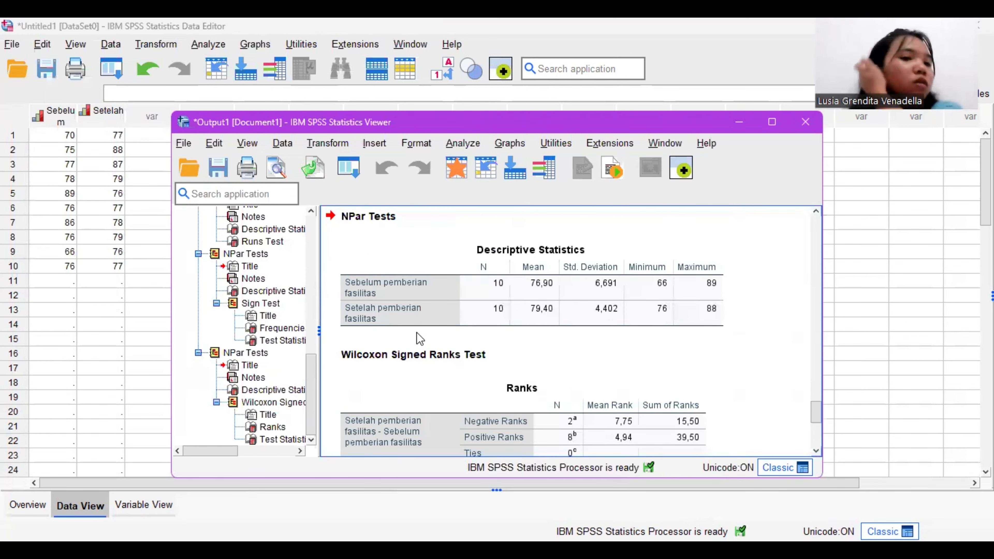
{"action": "scroll", "coordinate": [420, 338], "scroll_direction": "down", "scroll_amount": 3}
{"action": "scroll", "coordinate": [419, 338], "scroll_direction": "up", "scroll_amount": 3}
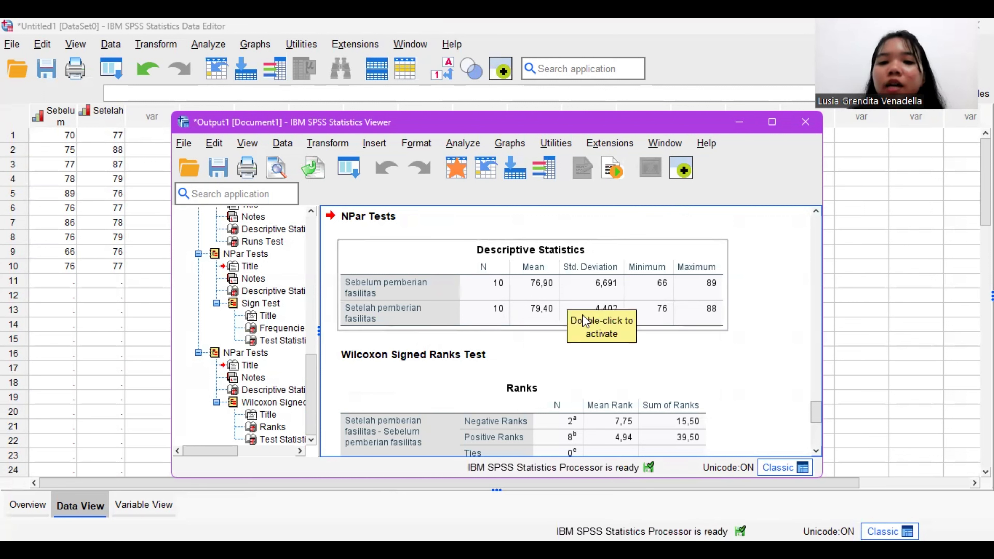
{"action": "scroll", "coordinate": [607, 391], "scroll_direction": "down", "scroll_amount": 3}
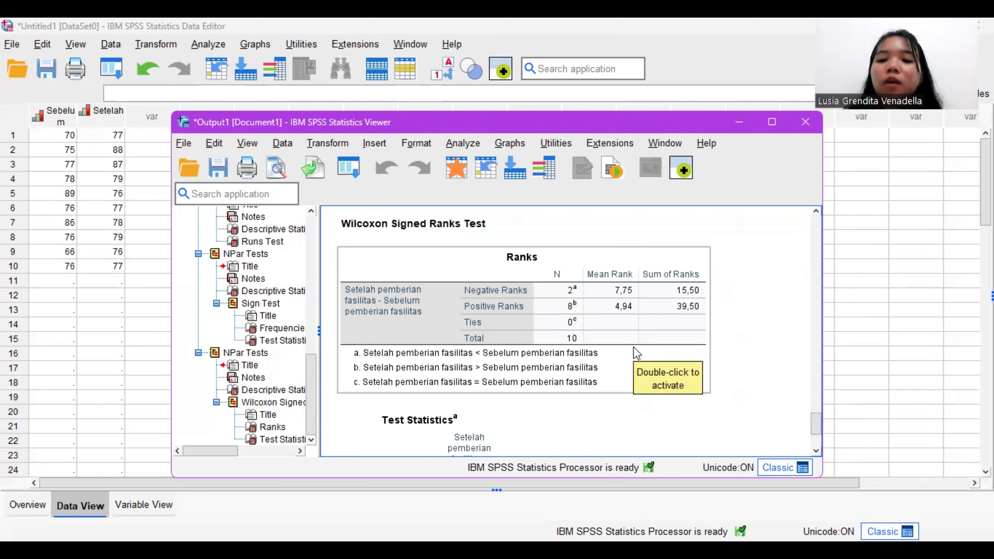
{"action": "scroll", "coordinate": [638, 355], "scroll_direction": "up", "scroll_amount": 3}
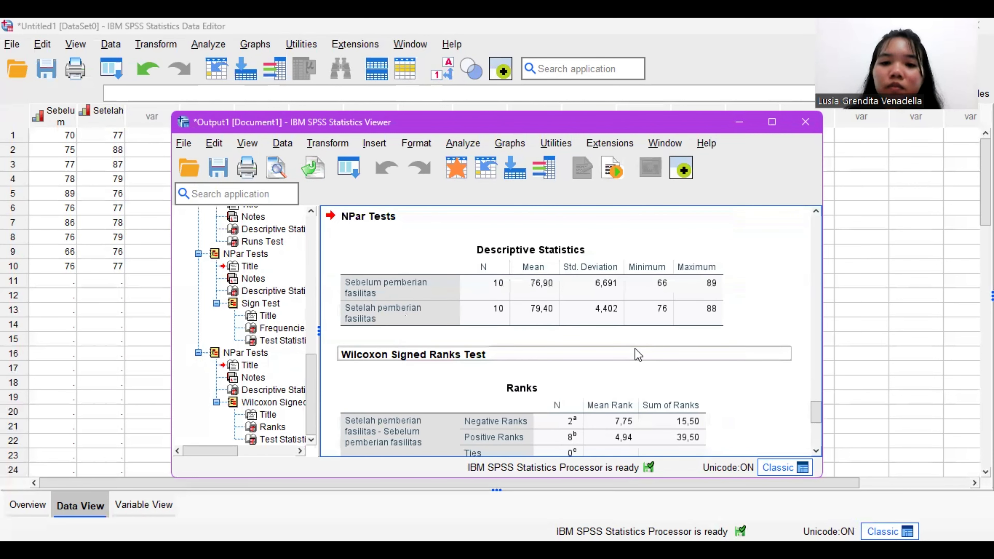
Step: Examine the Test Statistics table of the Wilcoxon Signed Ranks Test output
{"action": "scroll", "coordinate": [638, 354], "scroll_direction": "down", "scroll_amount": 6}
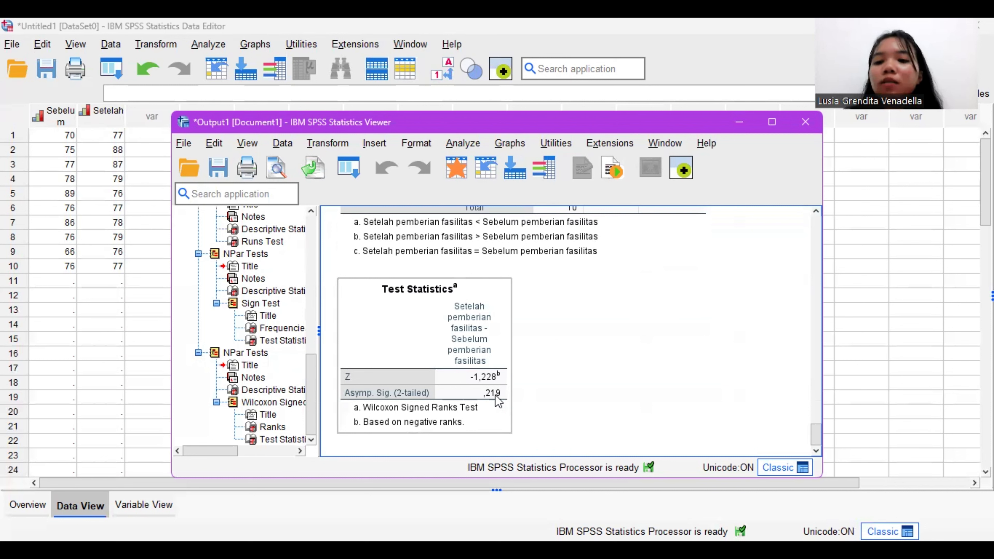
{"action": "left_click", "coordinate": [544, 283]}
{"action": "left_click", "coordinate": [501, 284]}
{"action": "left_click", "coordinate": [537, 247]}
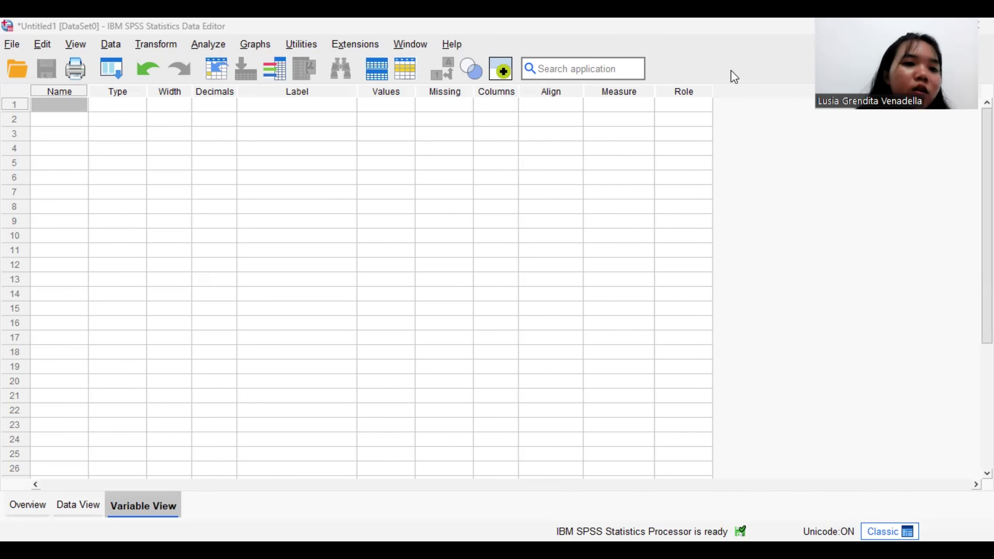
Step: Create two variables named HT and Asal in the first two rows of the empty variable list
{"action": "left_click", "coordinate": [80, 109]}
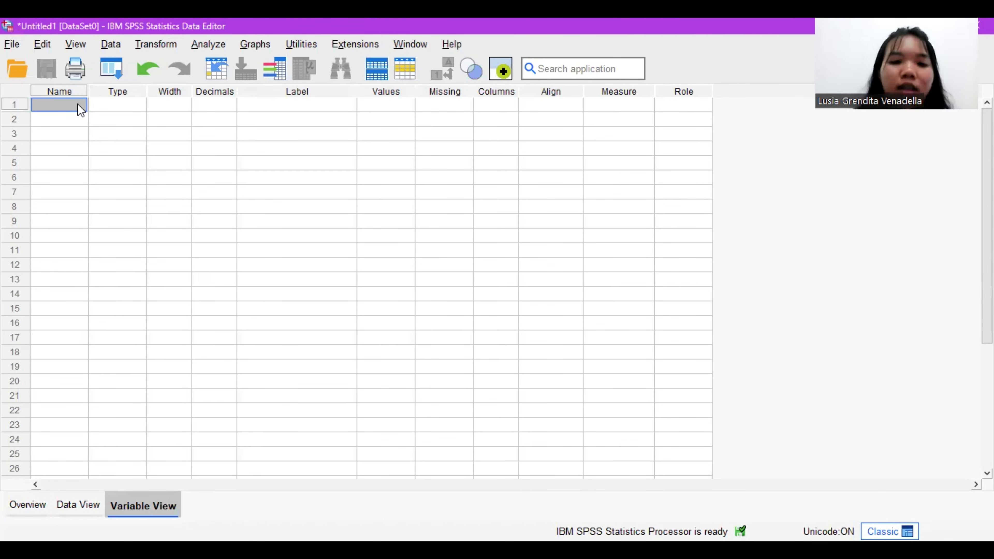
{"action": "type", "text": "HT"}
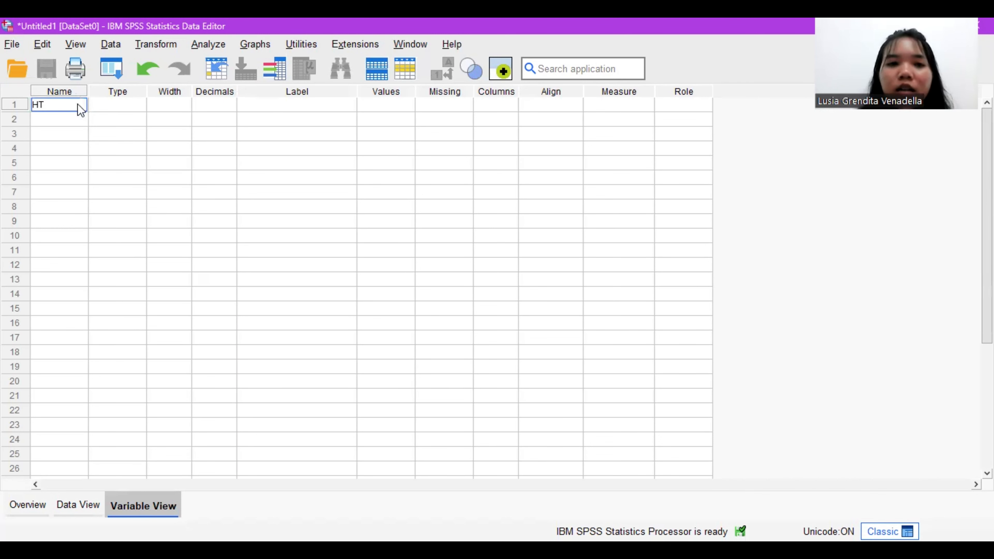
{"action": "key", "text": "Return"}
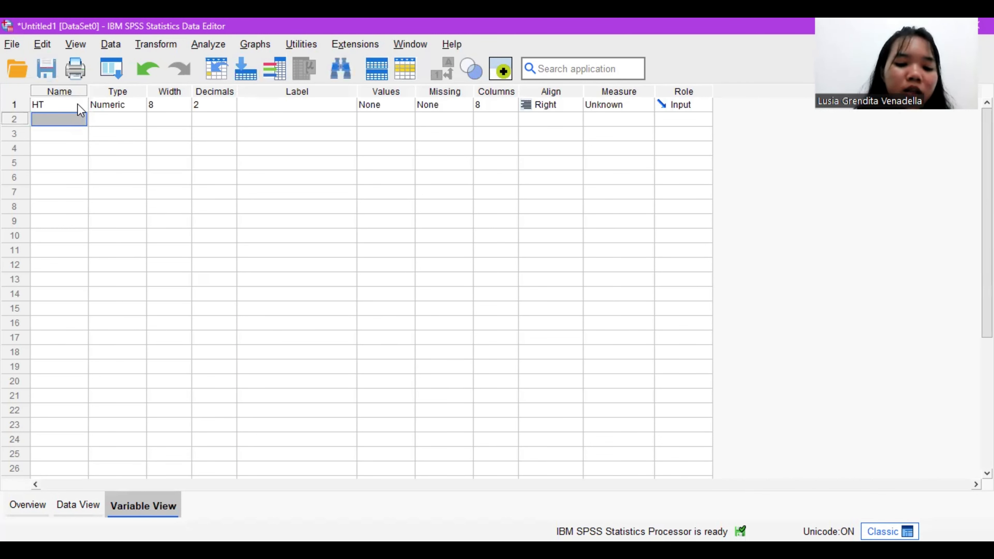
{"action": "type", "text": "Asal"}
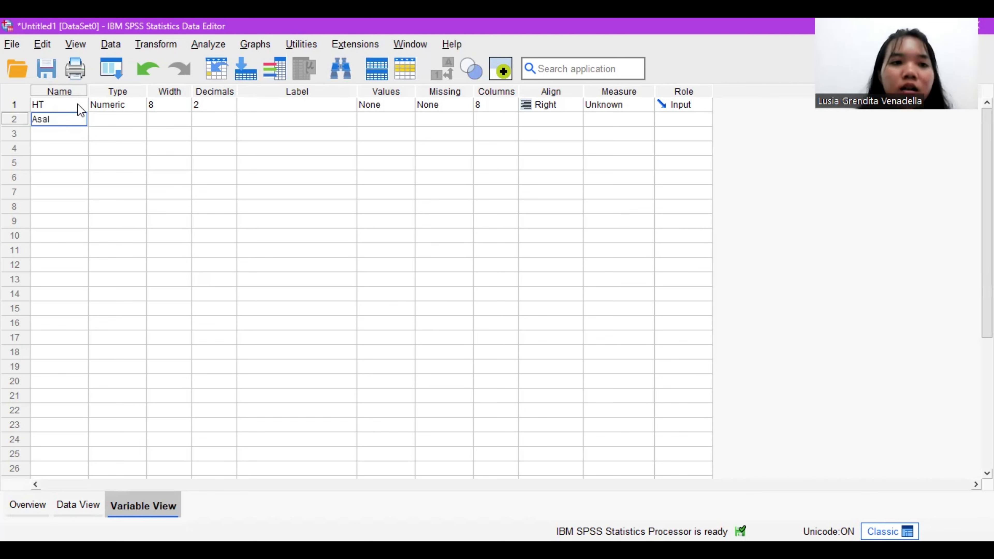
Step: Set the decimals of both HT and Asal to 0
{"action": "left_click", "coordinate": [231, 107]}
{"action": "left_click", "coordinate": [232, 107]}
{"action": "left_click", "coordinate": [234, 122]}
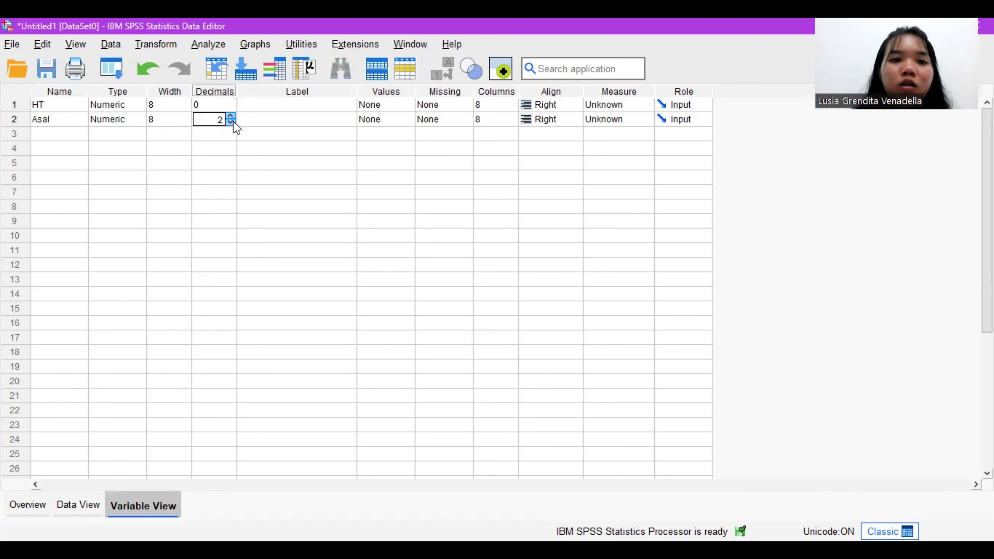
{"action": "left_click", "coordinate": [231, 123]}
{"action": "left_click", "coordinate": [231, 123]}
Step: Label the HT variable "Hasil Test" and the Asal variable "Asal Daerah"
{"action": "left_click", "coordinate": [298, 101]}
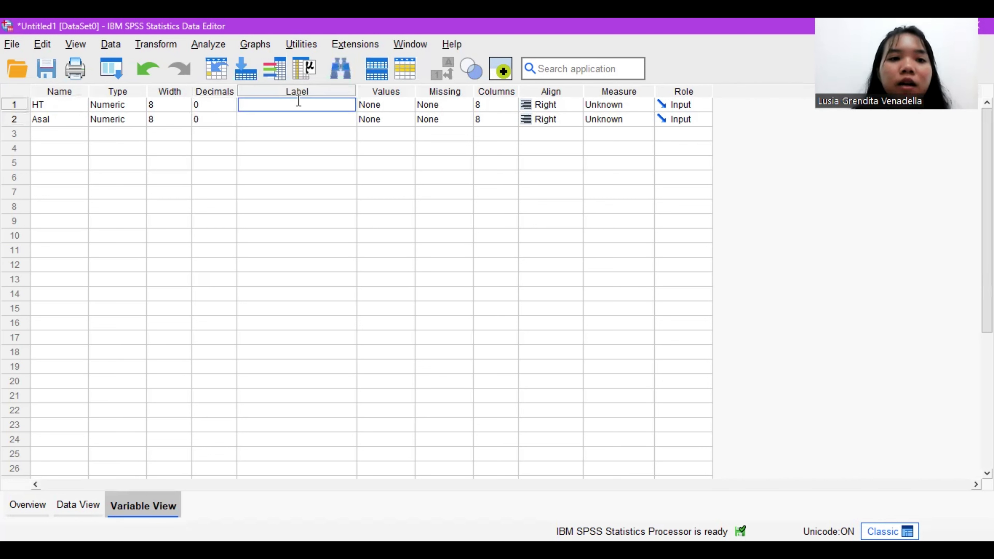
{"action": "type", "text": "H"}
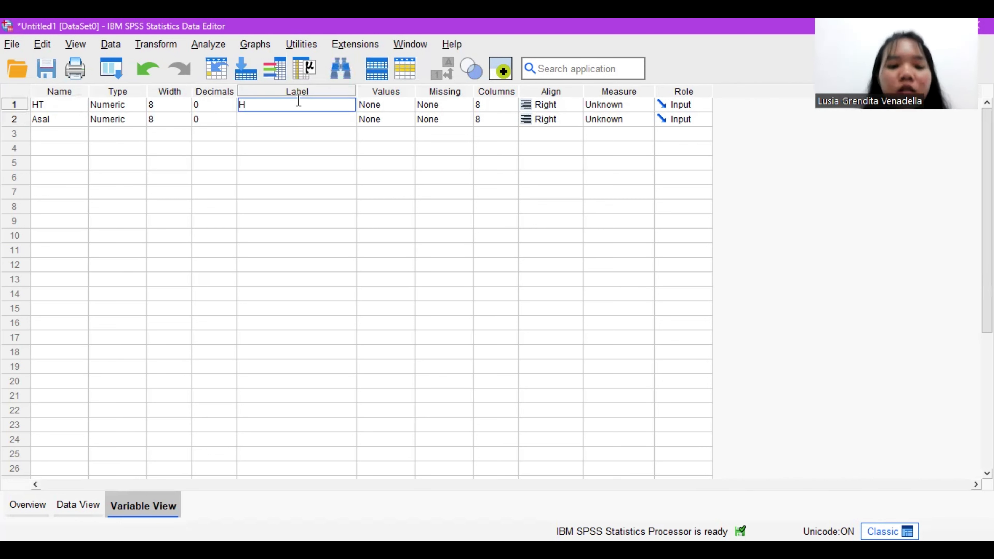
{"action": "type", "text": "as"}
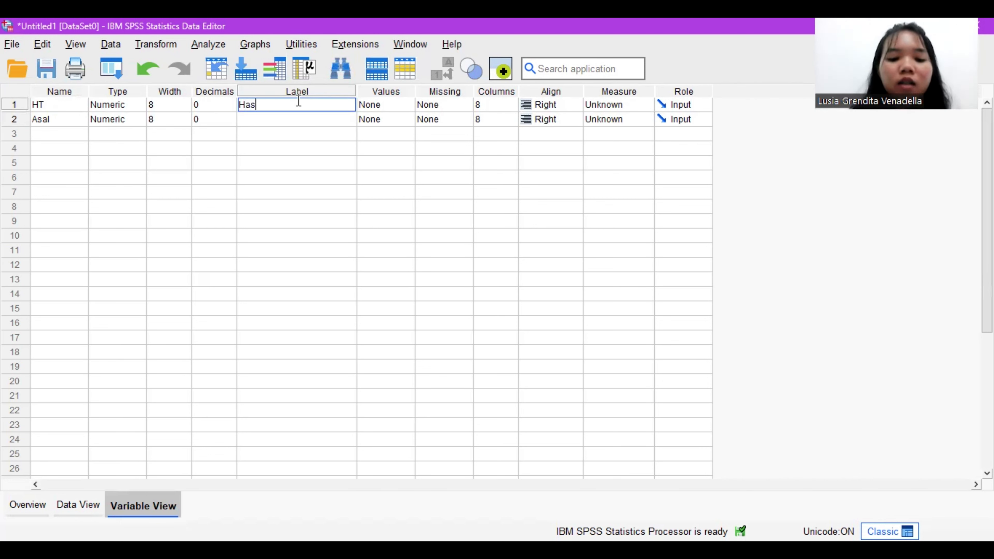
{"action": "type", "text": "il Test"}
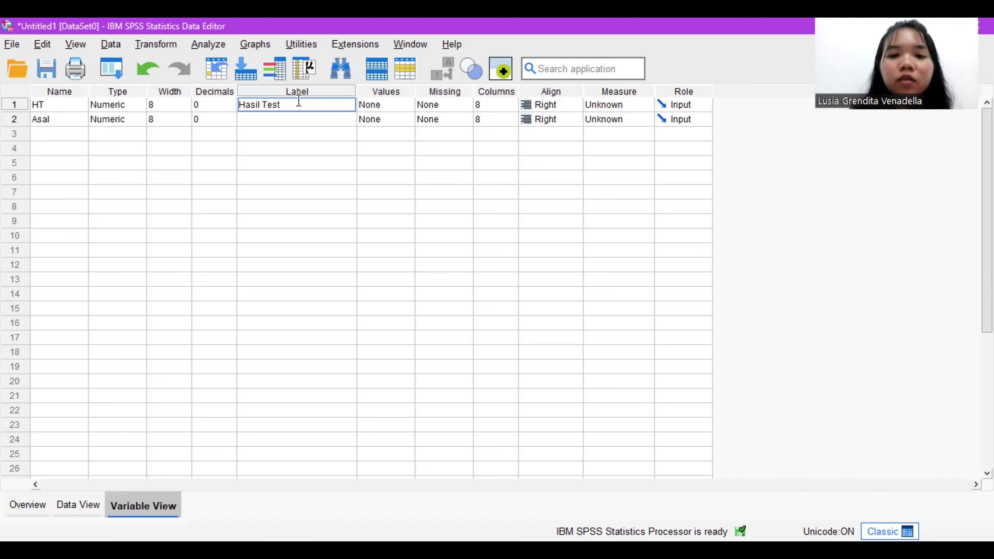
{"action": "key", "text": "Return"}
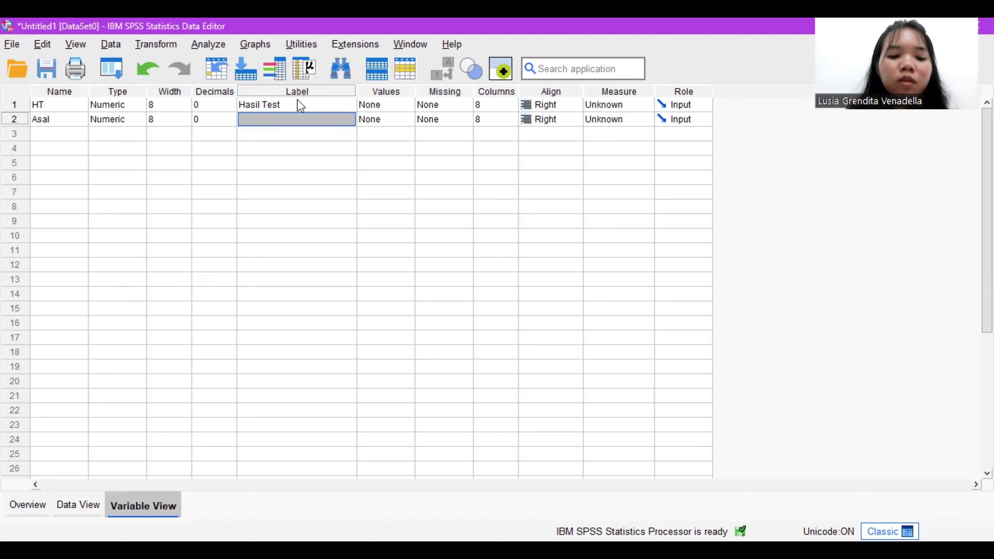
{"action": "type", "text": "Asal"}
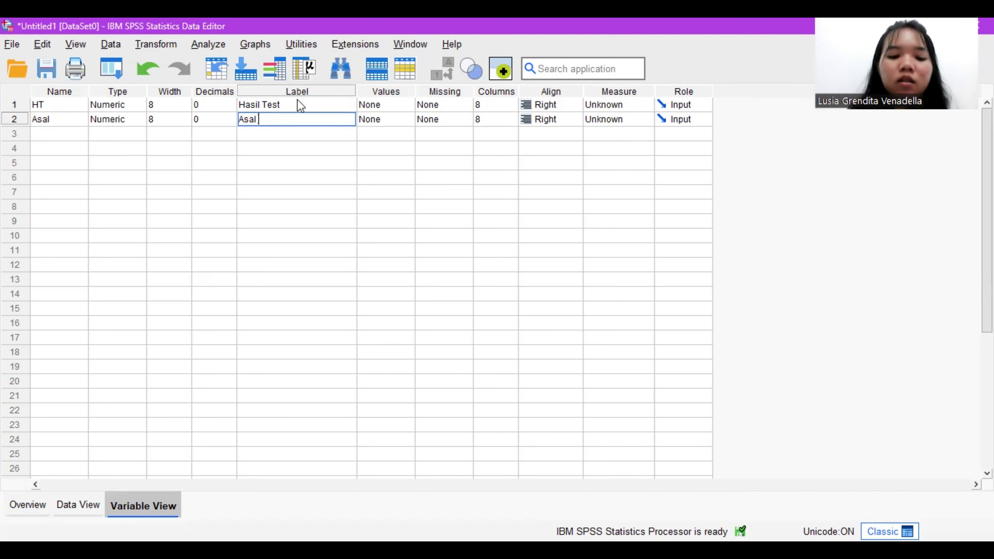
{"action": "type", "text": " D"}
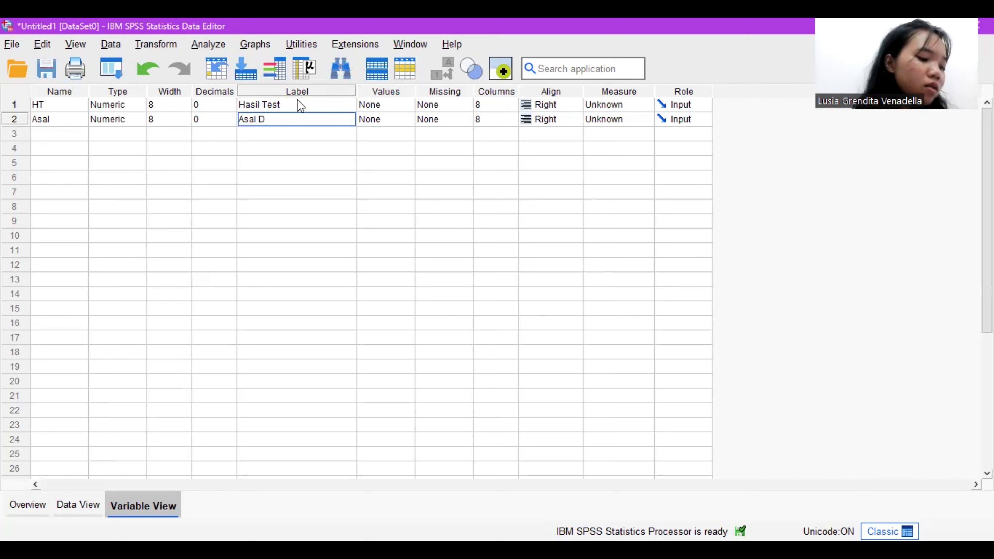
{"action": "type", "text": "aerah"}
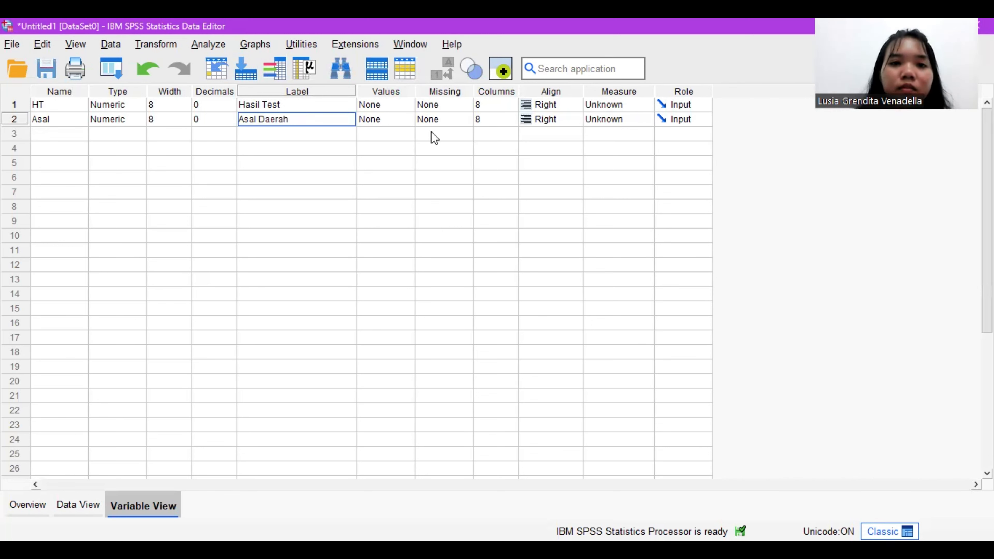
Step: Open the value labels of Asal and define value 1 as "Yogyakarta"
{"action": "left_click", "coordinate": [407, 124]}
{"action": "left_click", "coordinate": [408, 123]}
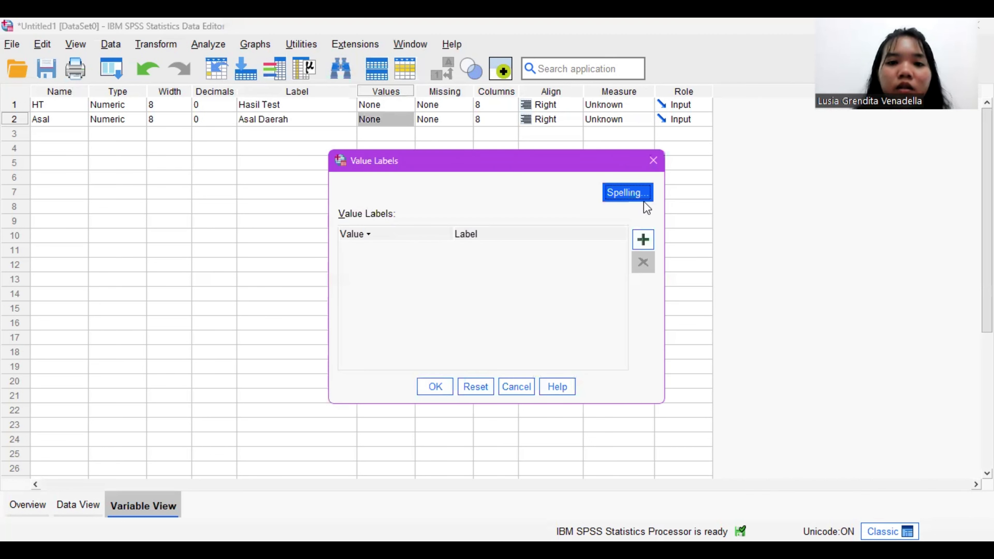
{"action": "left_click", "coordinate": [646, 241]}
{"action": "key", "text": "Tab"}
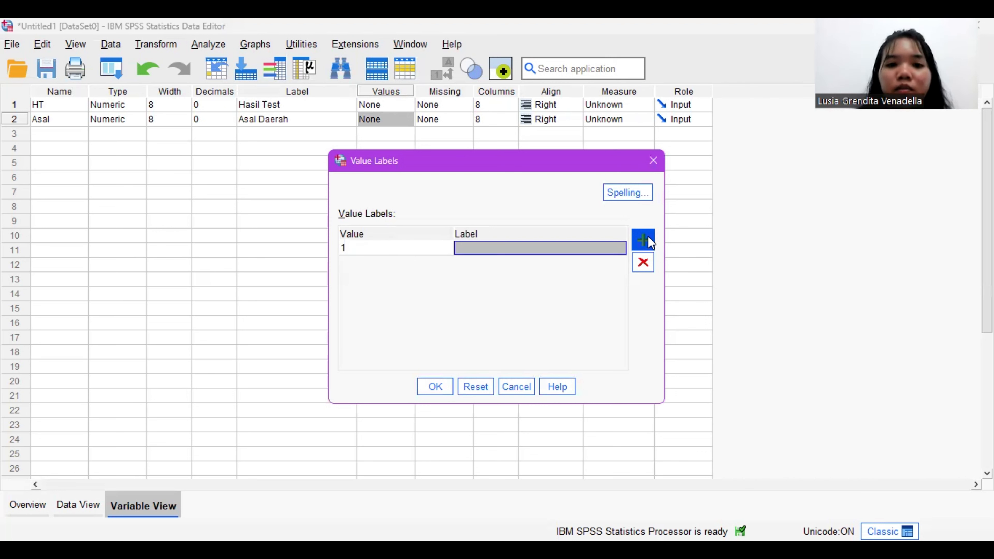
{"action": "type", "text": "Y"}
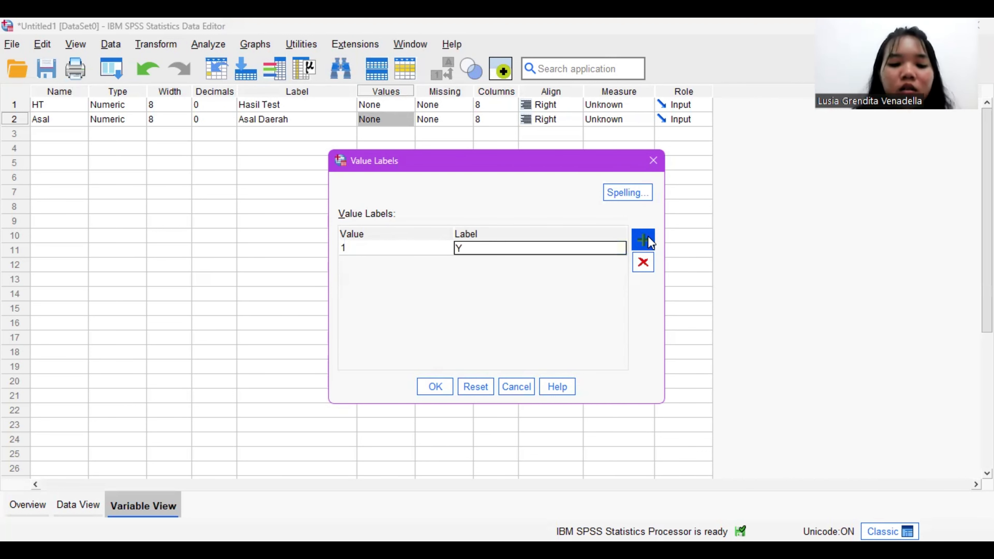
{"action": "type", "text": "ogyakar"}
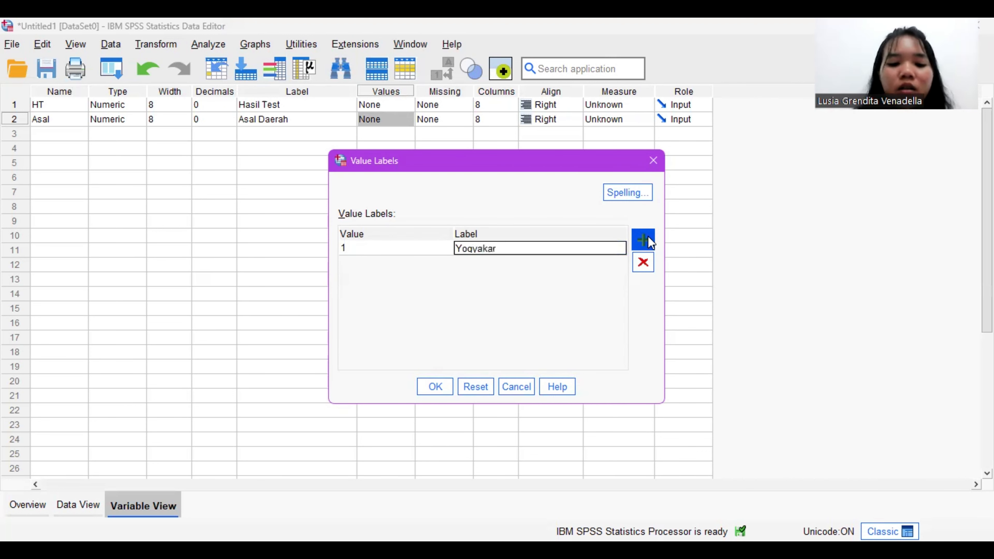
{"action": "type", "text": "ta"}
Step: Add value 2 with the label "Luar Yogyakarta" and confirm the value labels for Asal
{"action": "left_click", "coordinate": [648, 241]}
{"action": "type", "text": "2"}
{"action": "key", "text": "Tab"}
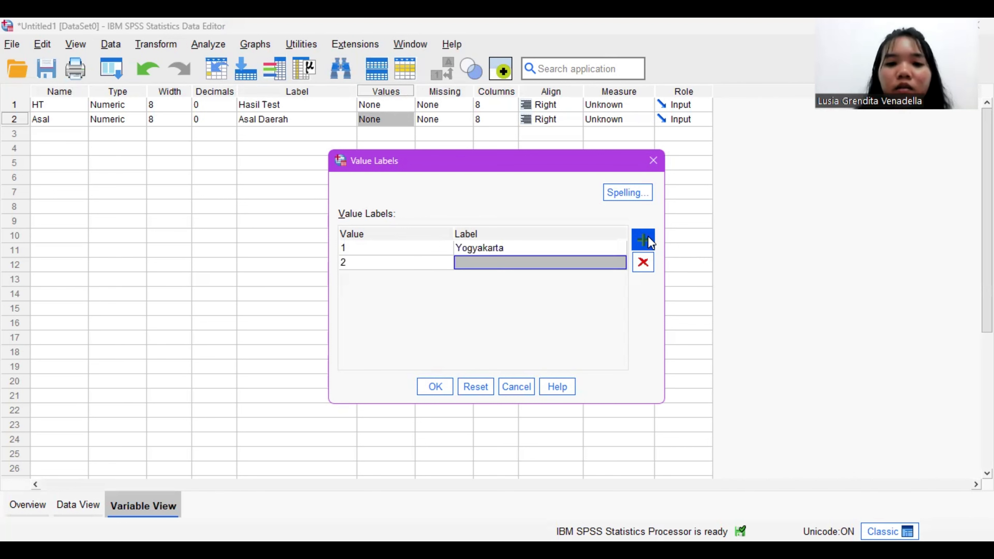
{"action": "type", "text": "Luar Yogyakat"}
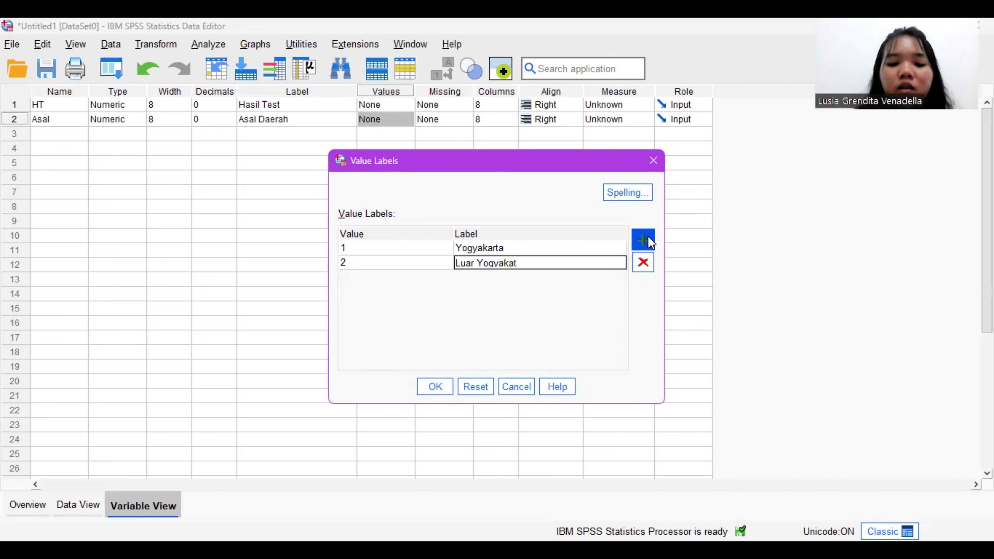
{"action": "key", "text": "BackSpace"}
{"action": "type", "text": "rt"}
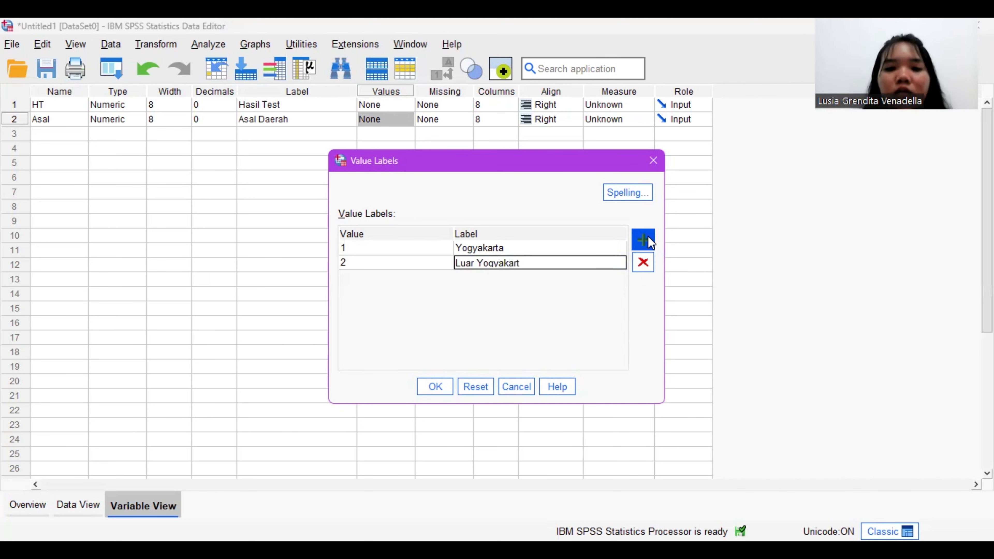
{"action": "type", "text": "a"}
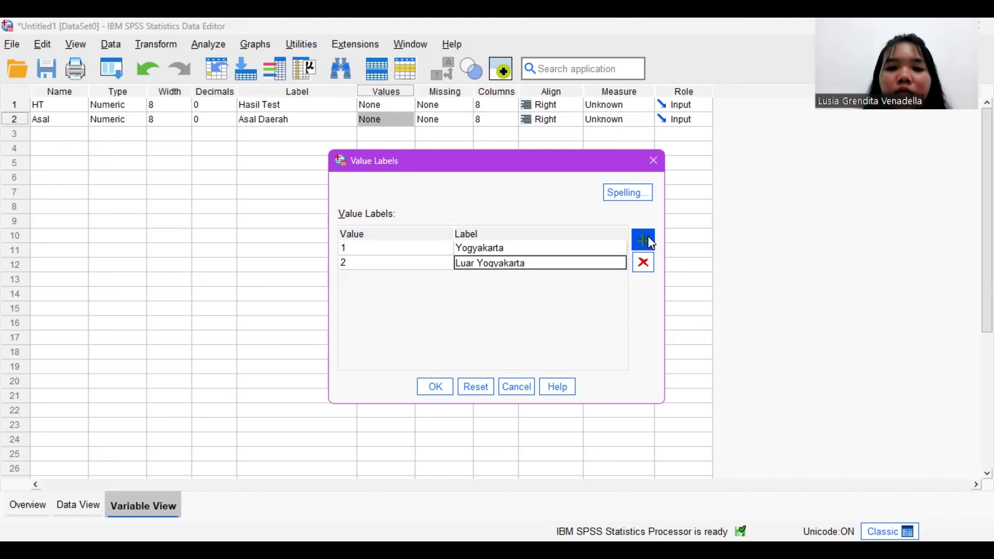
{"action": "left_click", "coordinate": [441, 387]}
{"action": "left_click", "coordinate": [441, 387]}
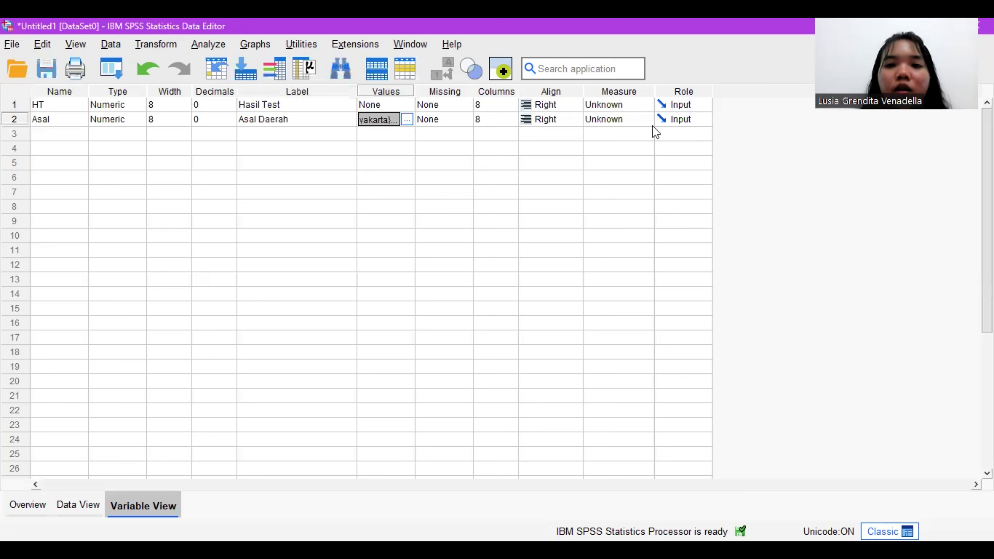
Step: Set the measurement level of both HT and Asal to Ordinal
{"action": "left_click", "coordinate": [637, 105]}
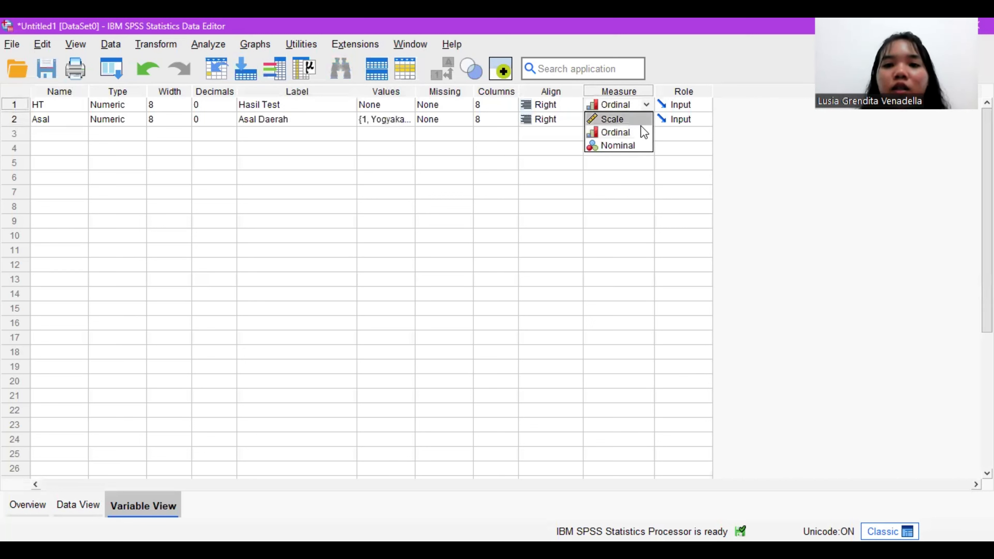
{"action": "left_click", "coordinate": [644, 132]}
{"action": "left_click", "coordinate": [646, 123]}
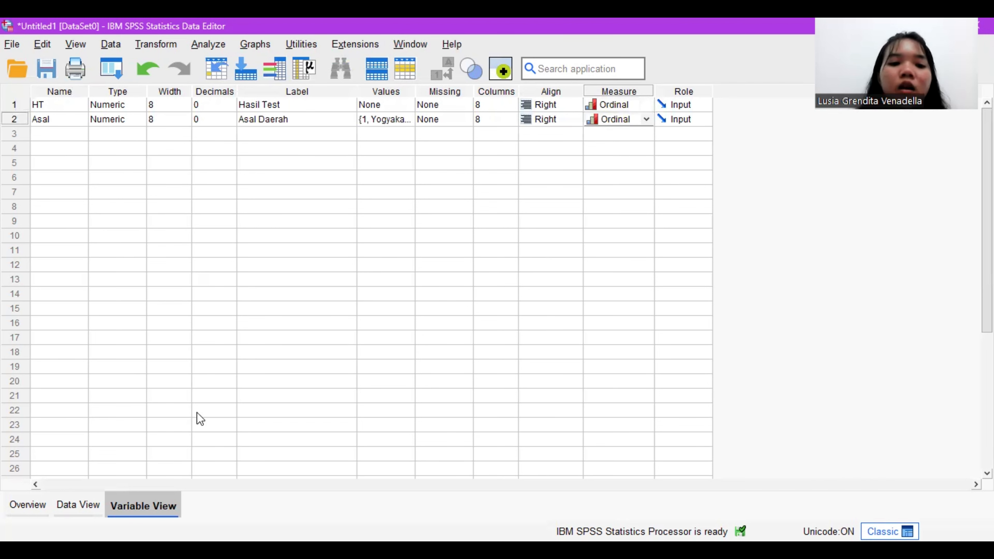
Step: Switch to the Book1.xlsx spreadsheet and copy the Hasil Test values in B2:B31 of the Uji Man-Whitney sheet
{"action": "left_click", "coordinate": [83, 506]}
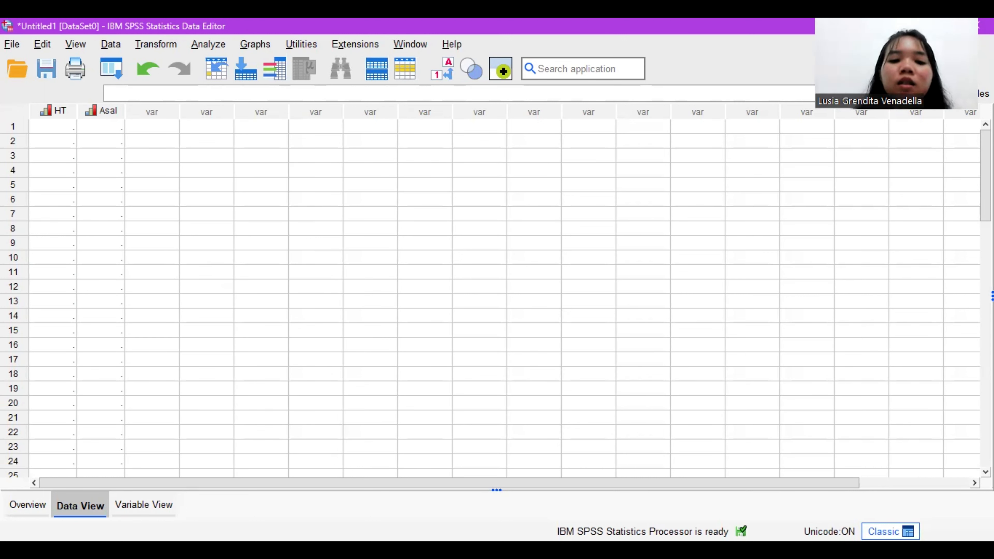
{"action": "key", "text": "alt+Tab"}
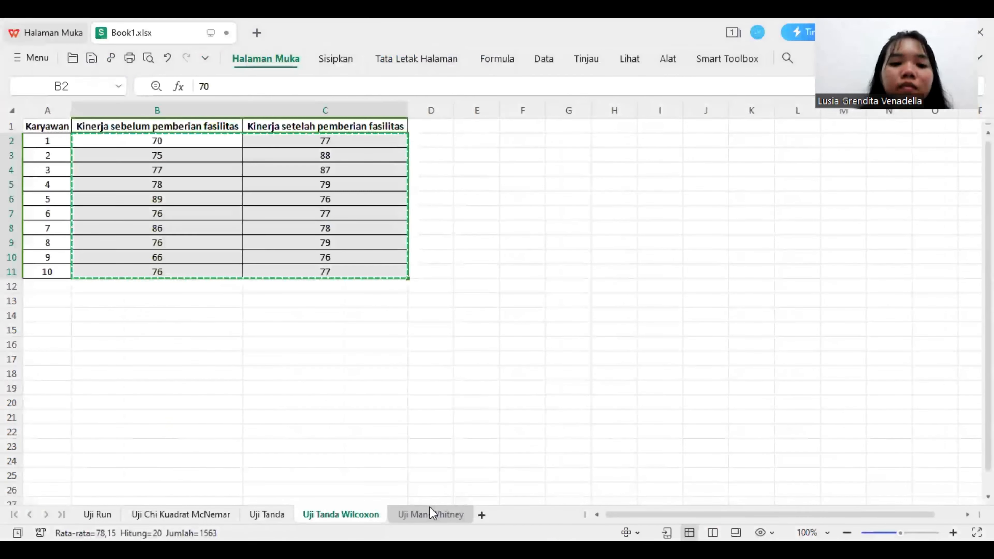
{"action": "left_click", "coordinate": [429, 511]}
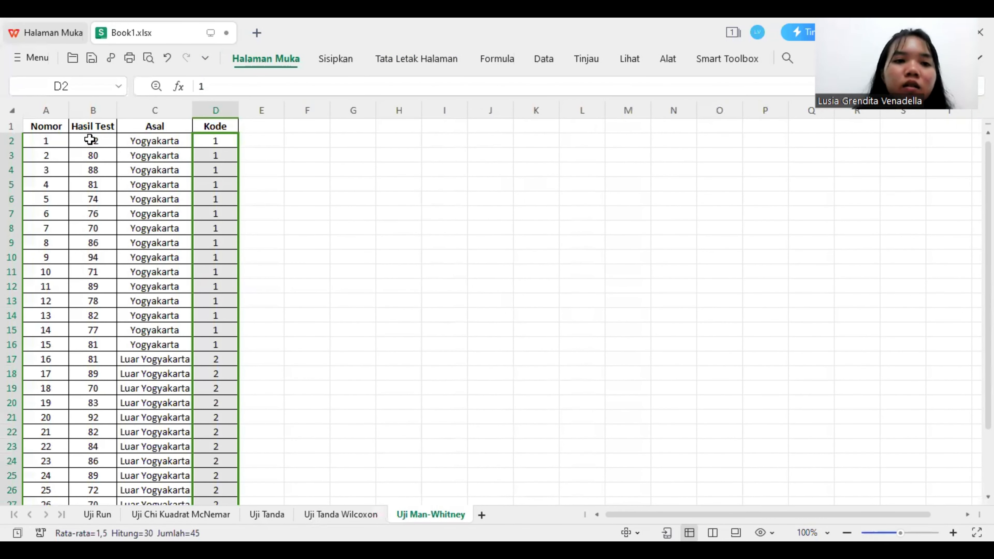
{"action": "left_click_drag", "start_coordinate": [93, 140], "coordinate": [92, 359]}
{"action": "left_click_drag", "start_coordinate": [91, 440], "coordinate": [95, 523]}
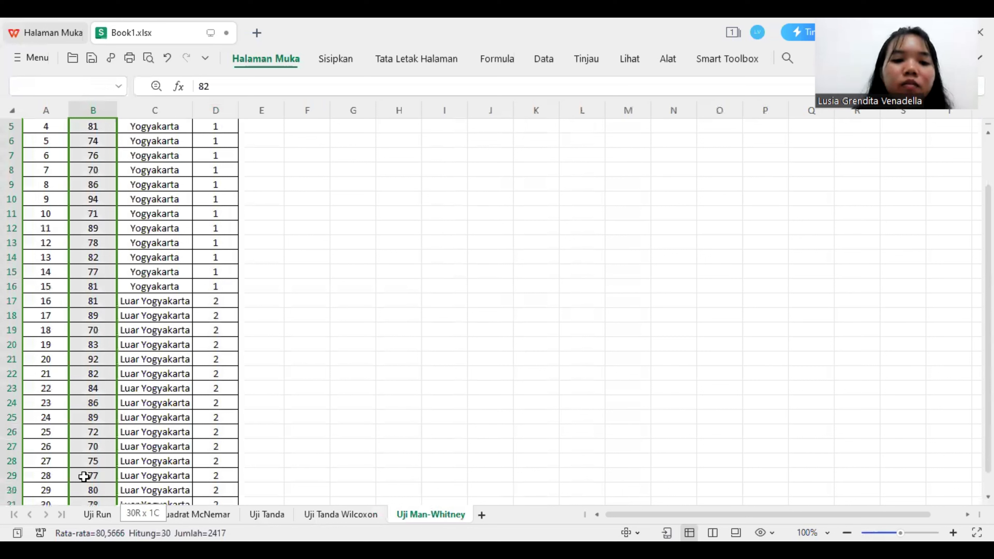
{"action": "left_click_drag", "start_coordinate": [84, 477], "coordinate": [88, 523]}
{"action": "left_click_drag", "start_coordinate": [97, 475], "coordinate": [97, 458]}
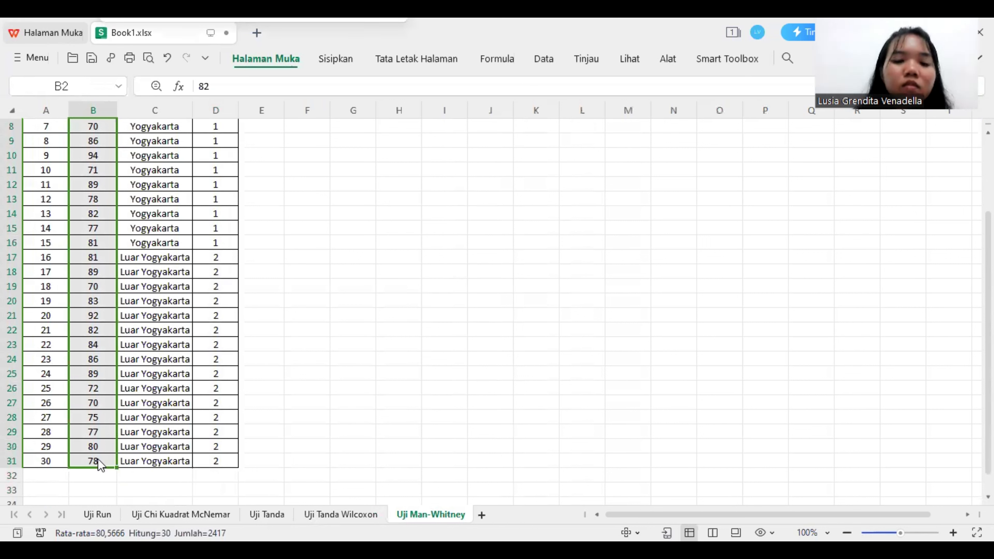
{"action": "key", "text": "ctrl+c"}
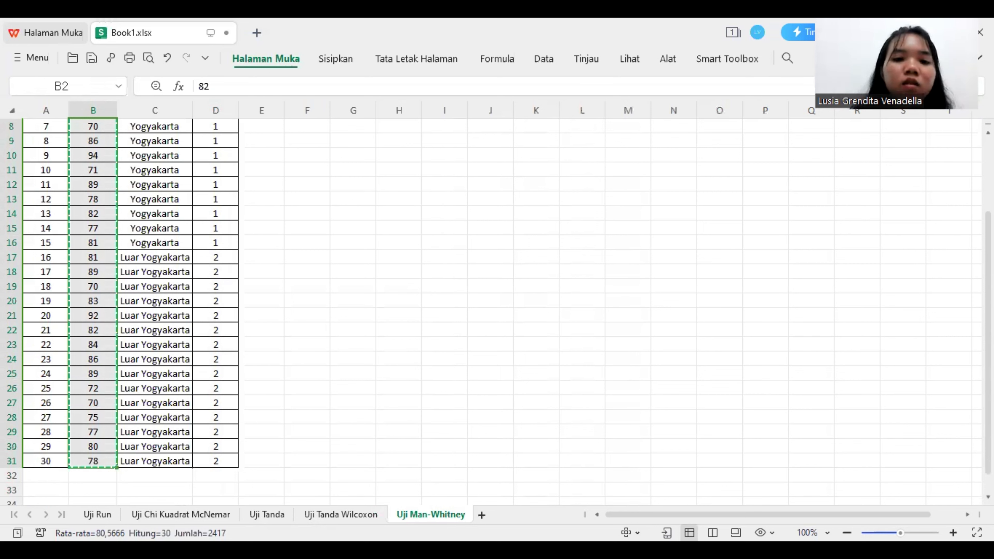
Step: Switch to the SPSS Data Editor and paste the copied Hasil Test values into the HT column starting at row 1
{"action": "key", "text": "alt+Tab"}
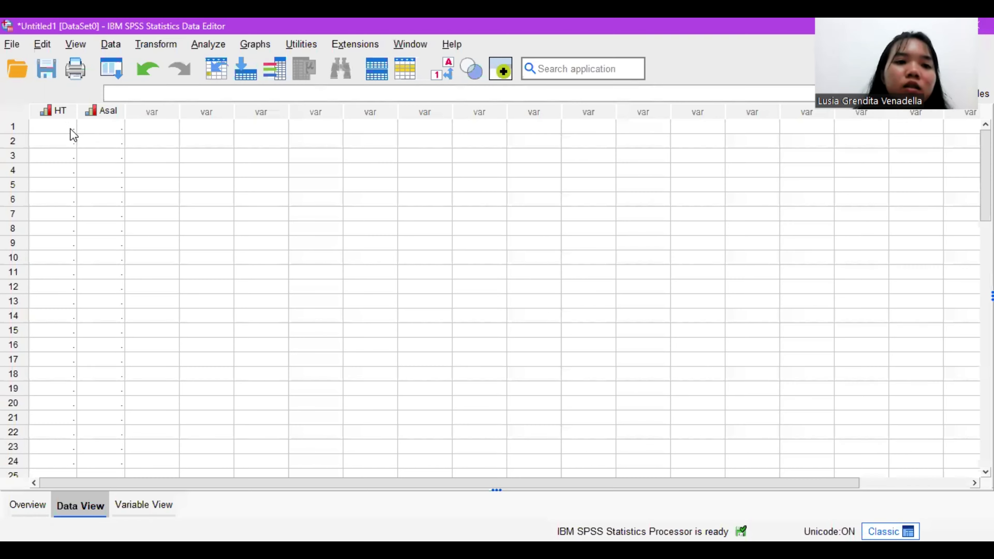
{"action": "left_click_drag", "start_coordinate": [69, 131], "coordinate": [53, 305]}
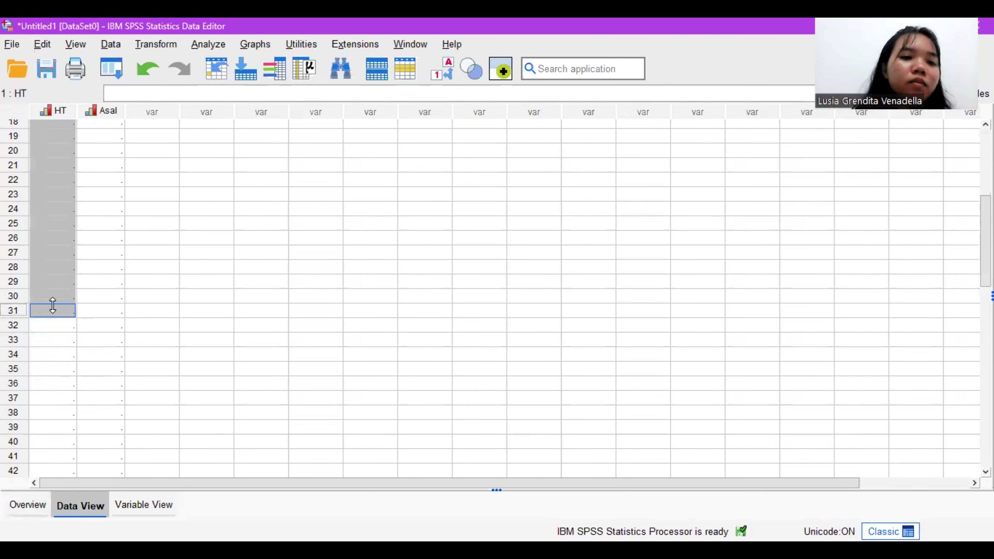
{"action": "right_click", "coordinate": [52, 305]}
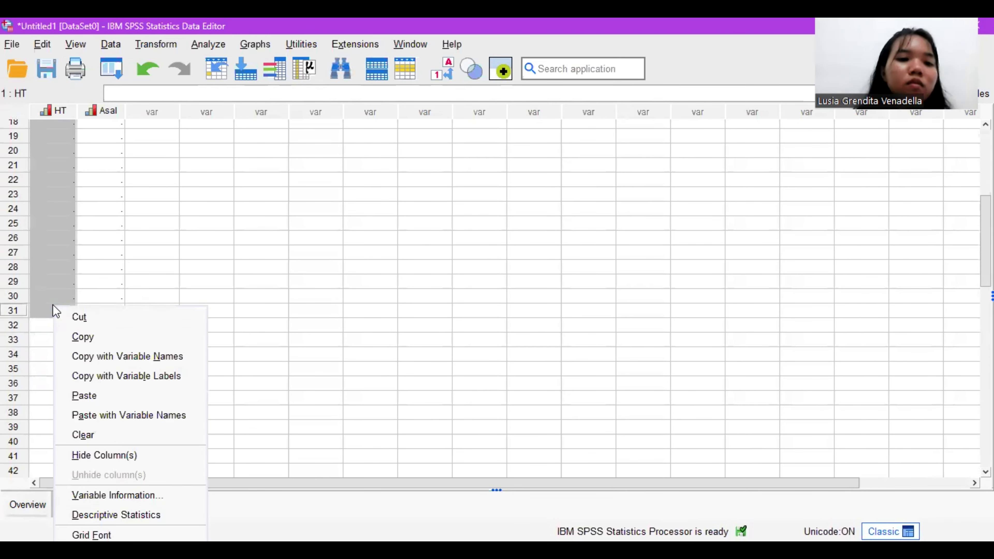
{"action": "left_click", "coordinate": [101, 395]}
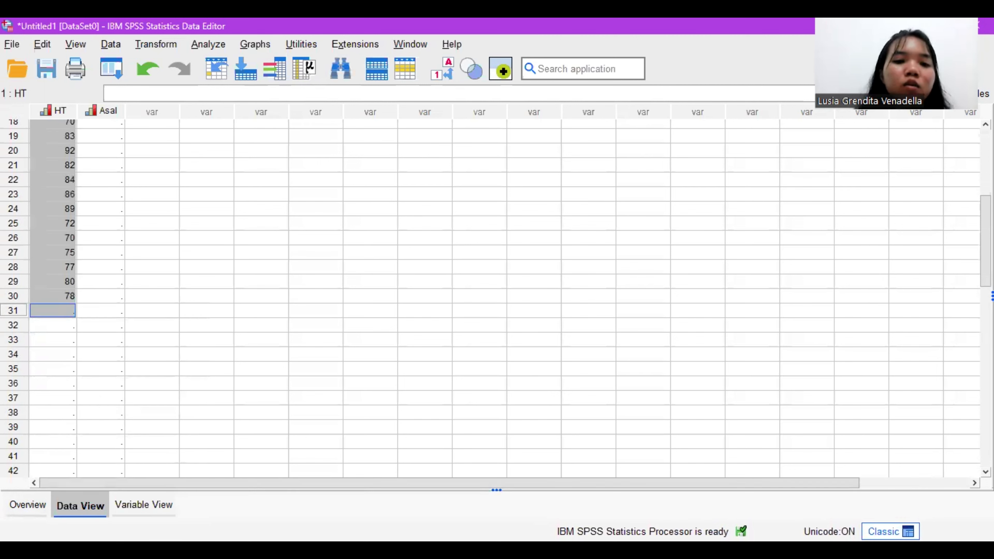
Step: Switch to the Book1.xlsx spreadsheet and copy the Kode values in D2:D31 of the Uji Man-Whitney sheet
{"action": "key", "text": "alt+Tab"}
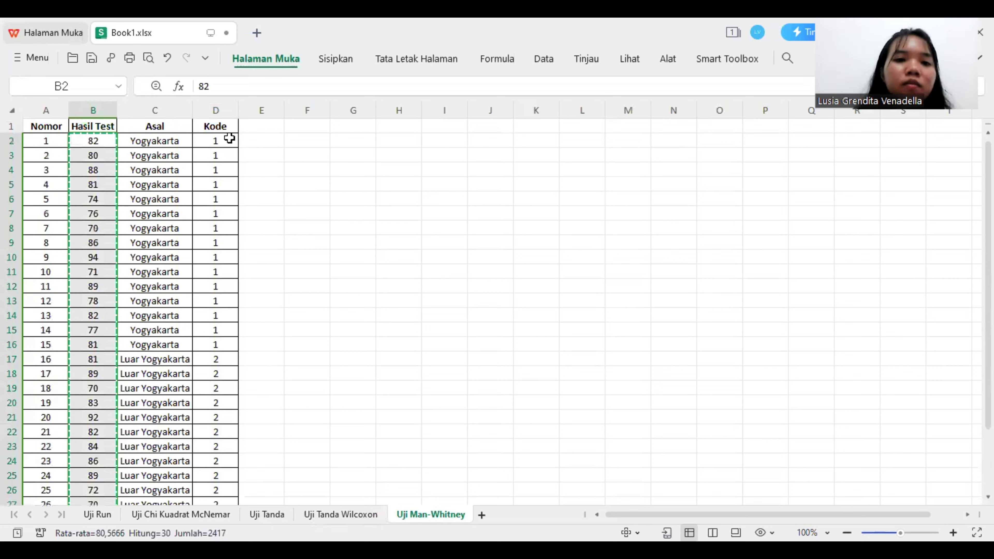
{"action": "left_click_drag", "start_coordinate": [225, 138], "coordinate": [216, 302]}
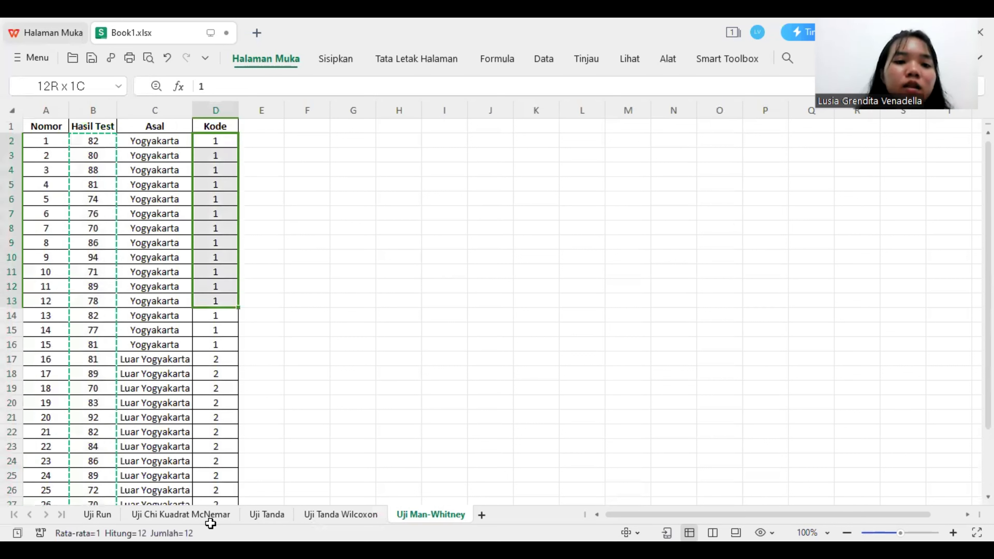
{"action": "left_click_drag", "start_coordinate": [210, 524], "coordinate": [235, 478]}
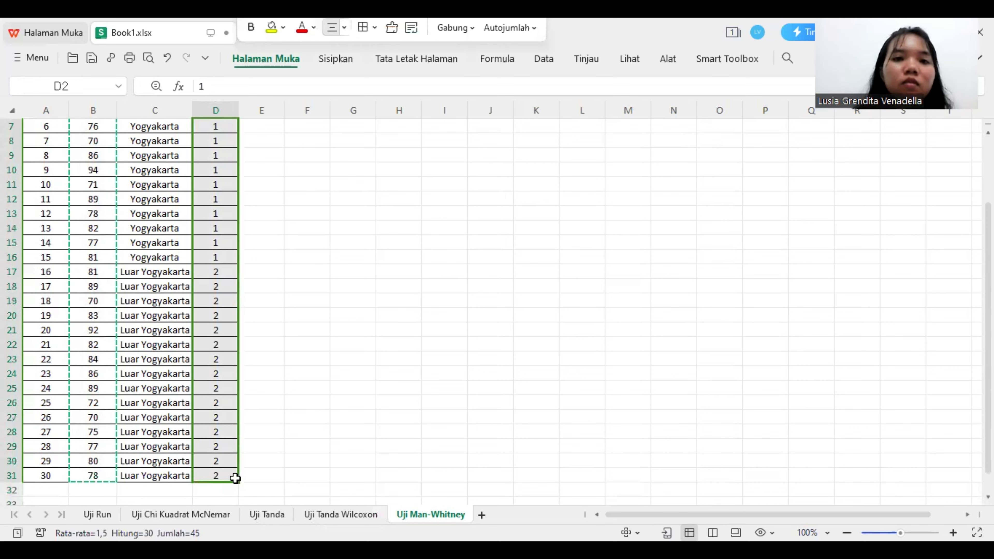
{"action": "key", "text": "ctrl+c"}
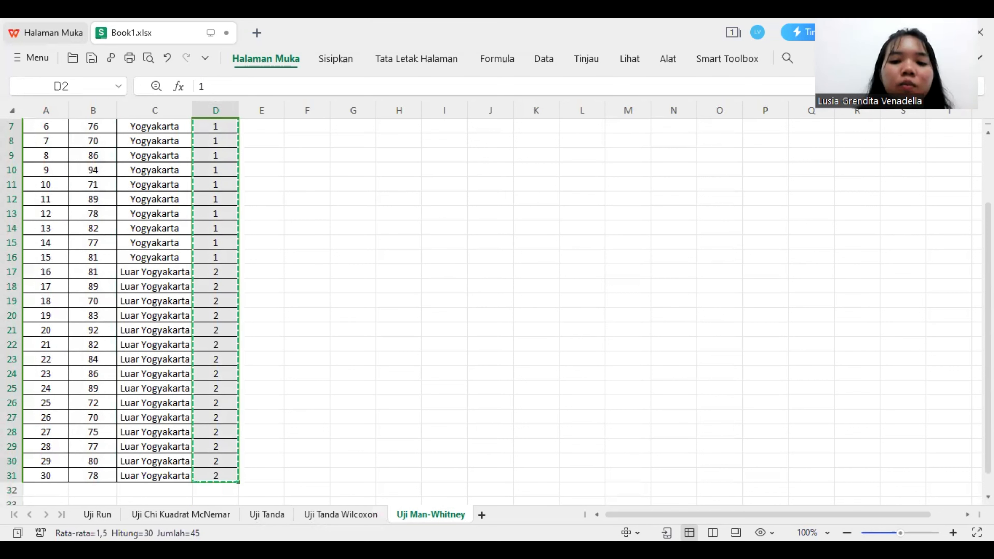
Step: Switch to the SPSS Data Editor and paste the copied Kode values into rows 1 to 30 of the Asal column
{"action": "key", "text": "alt+Tab"}
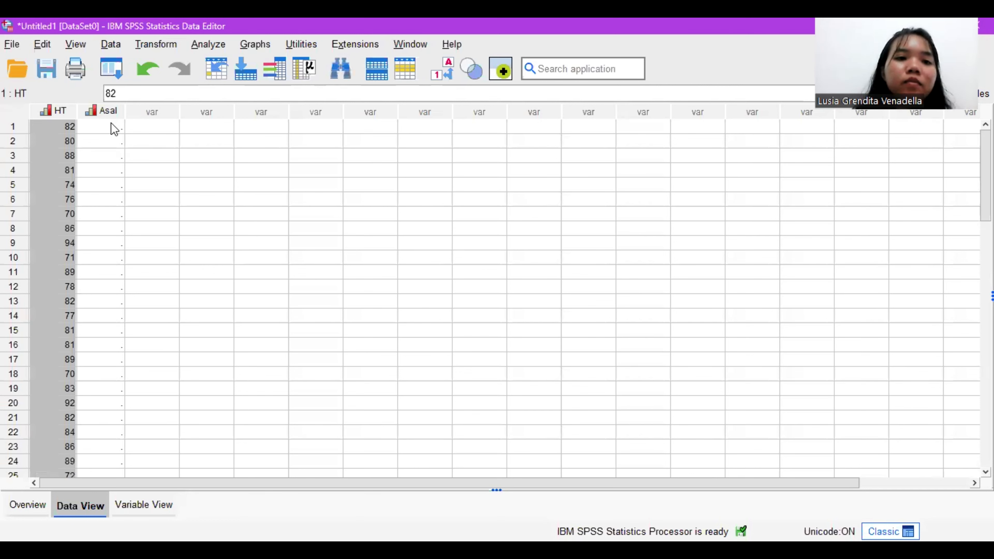
{"action": "left_click_drag", "start_coordinate": [111, 123], "coordinate": [94, 178]}
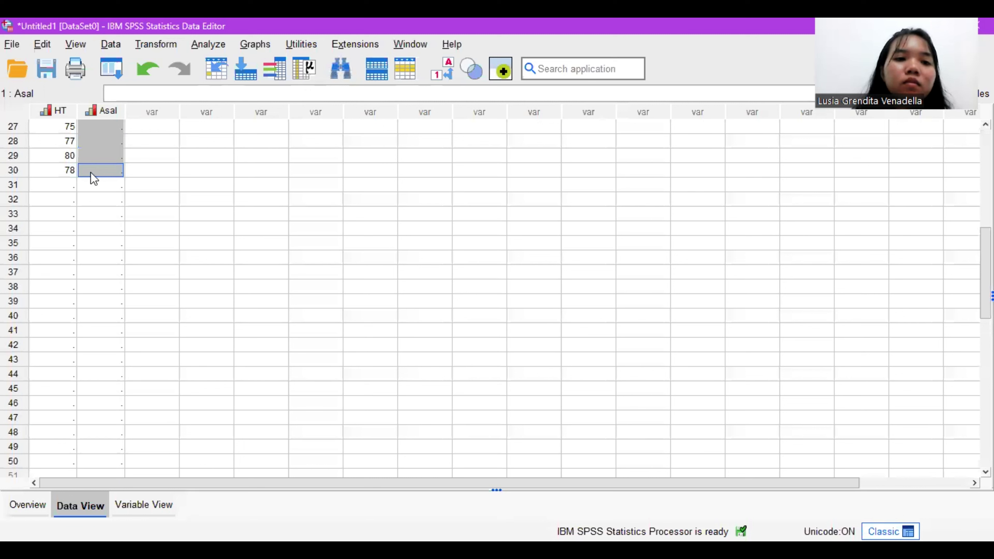
{"action": "right_click", "coordinate": [91, 175]}
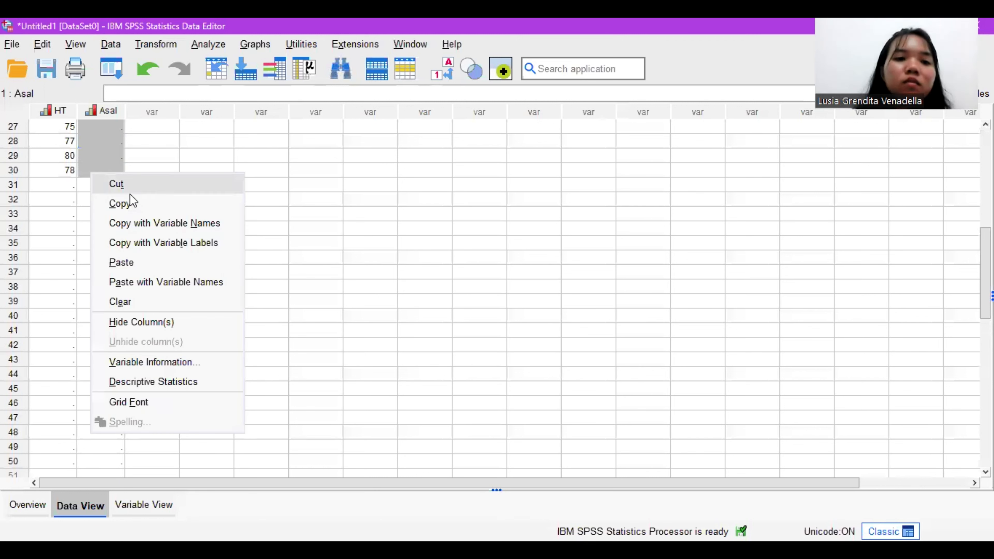
{"action": "left_click", "coordinate": [136, 262]}
{"action": "scroll", "coordinate": [137, 262], "scroll_direction": "up", "scroll_amount": 9}
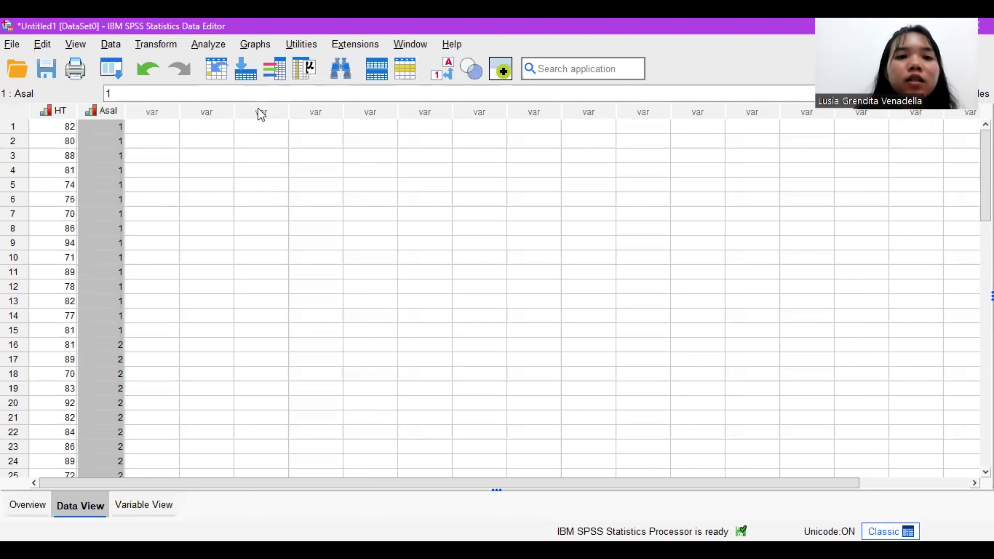
Step: Set up a legacy nonparametric 2 Independent Samples test with Hasil Test as test variable and Asal Daerah as grouping variable
{"action": "left_click", "coordinate": [206, 43]}
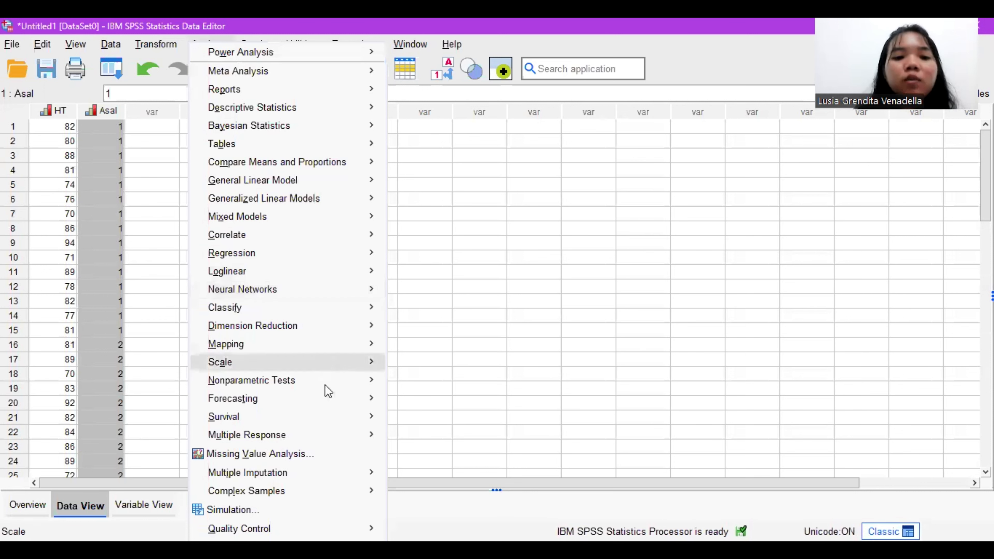
{"action": "mouse_move", "coordinate": [326, 390]}
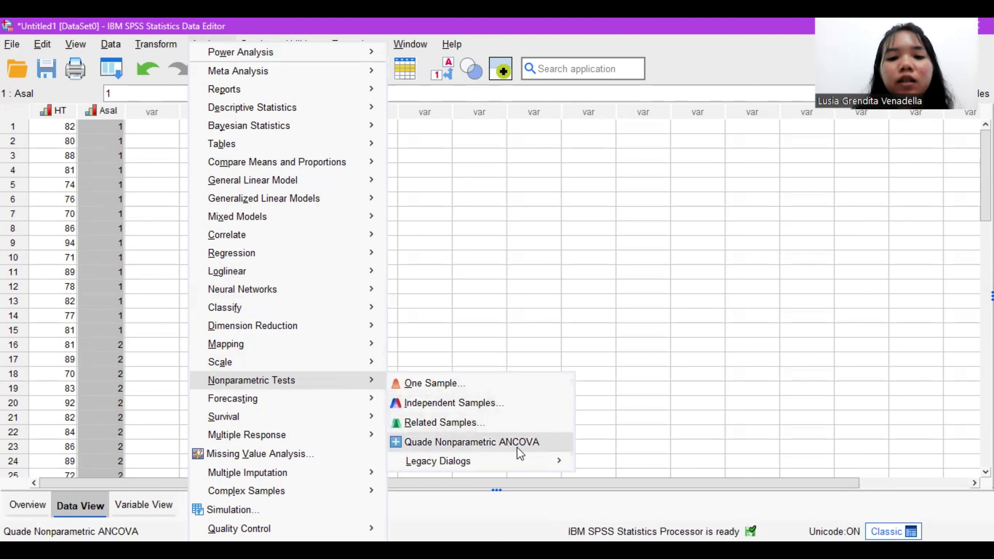
{"action": "mouse_move", "coordinate": [546, 461]}
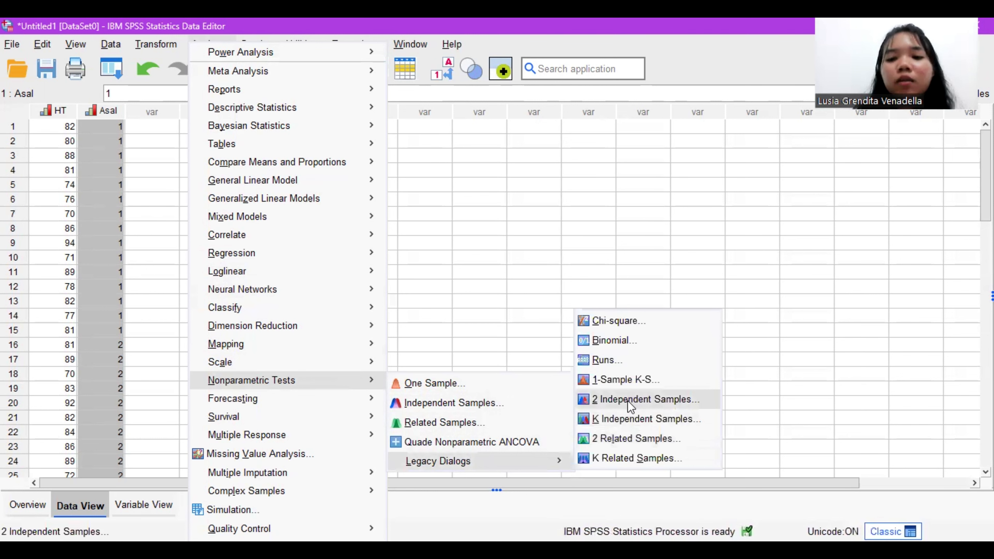
{"action": "left_click", "coordinate": [628, 400]}
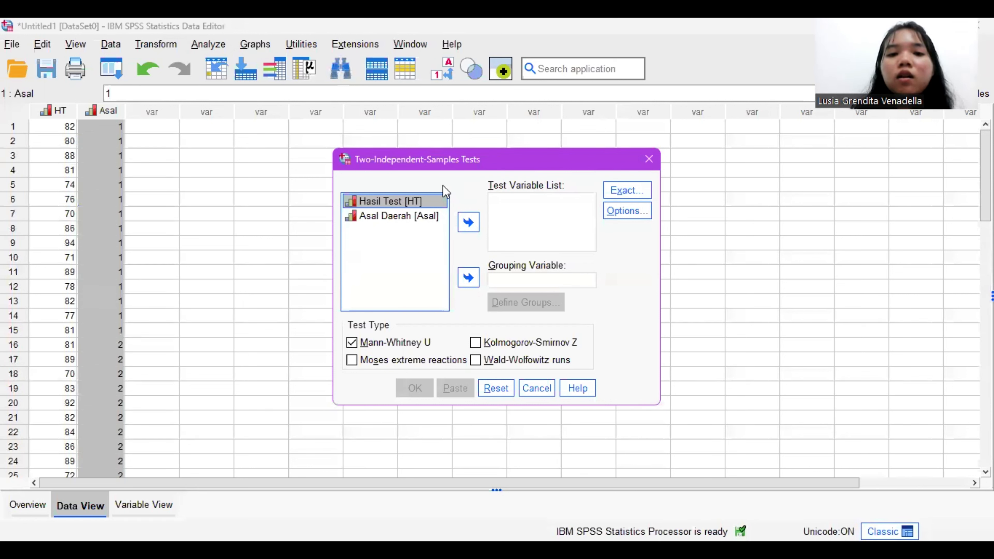
{"action": "left_click", "coordinate": [461, 220]}
{"action": "left_click", "coordinate": [425, 204]}
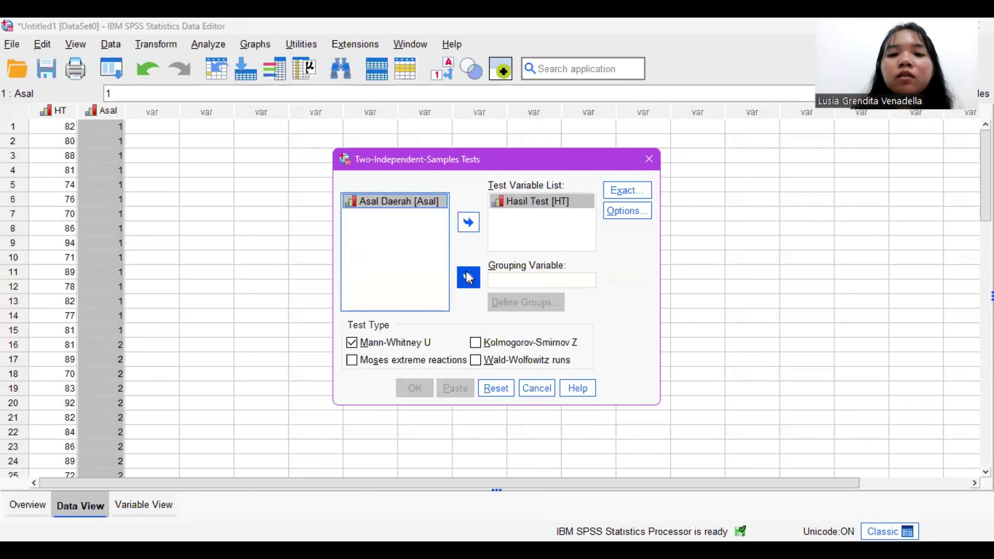
{"action": "left_click", "coordinate": [468, 278]}
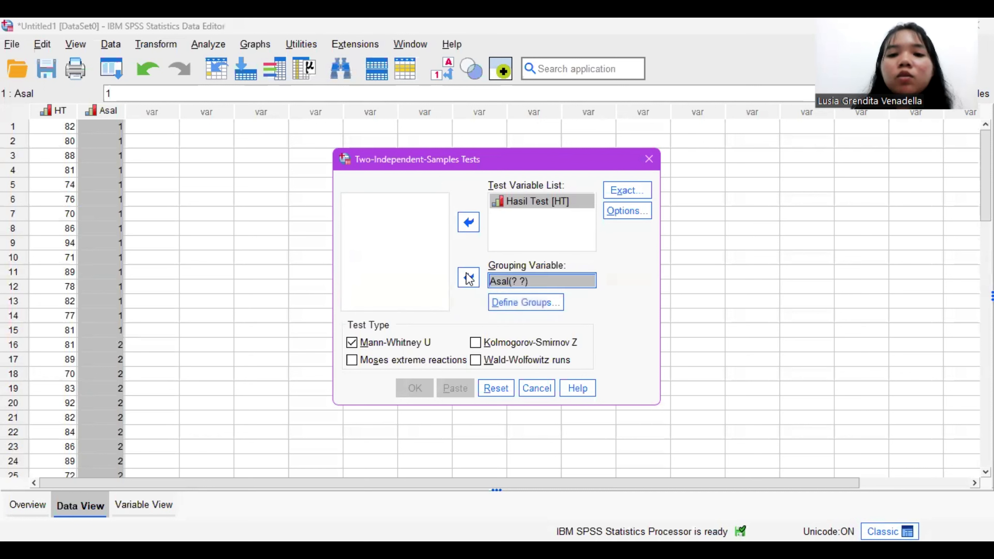
Step: Define the groups of the grouping variable Asal as 1 for Group 1 and 2 for Group 2
{"action": "left_click", "coordinate": [557, 303]}
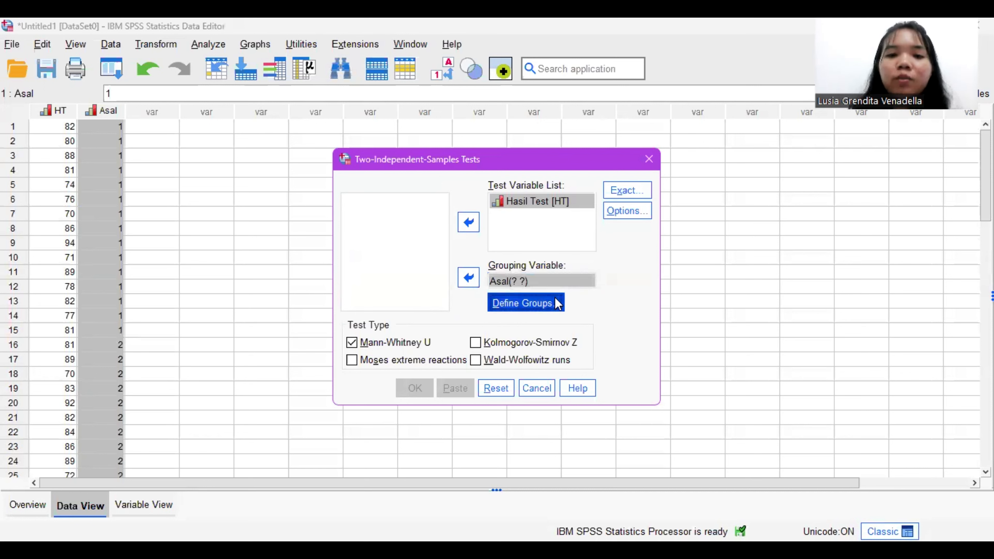
{"action": "type", "text": "1"}
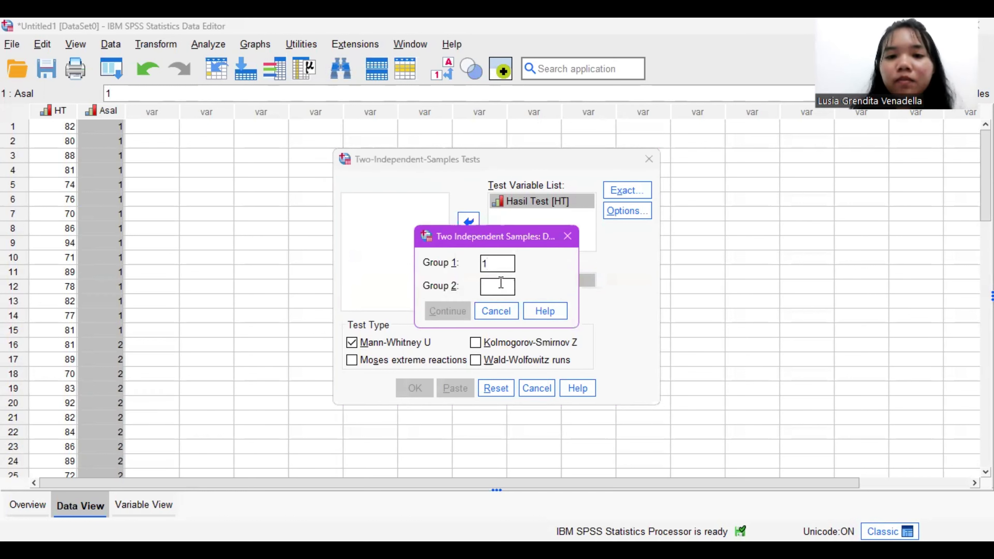
{"action": "type", "text": "2"}
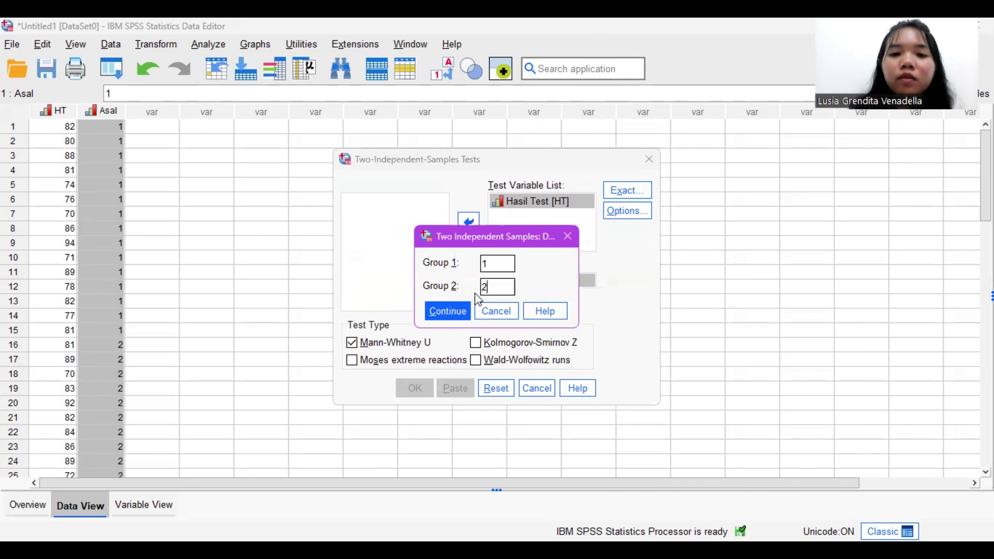
{"action": "left_click", "coordinate": [461, 311]}
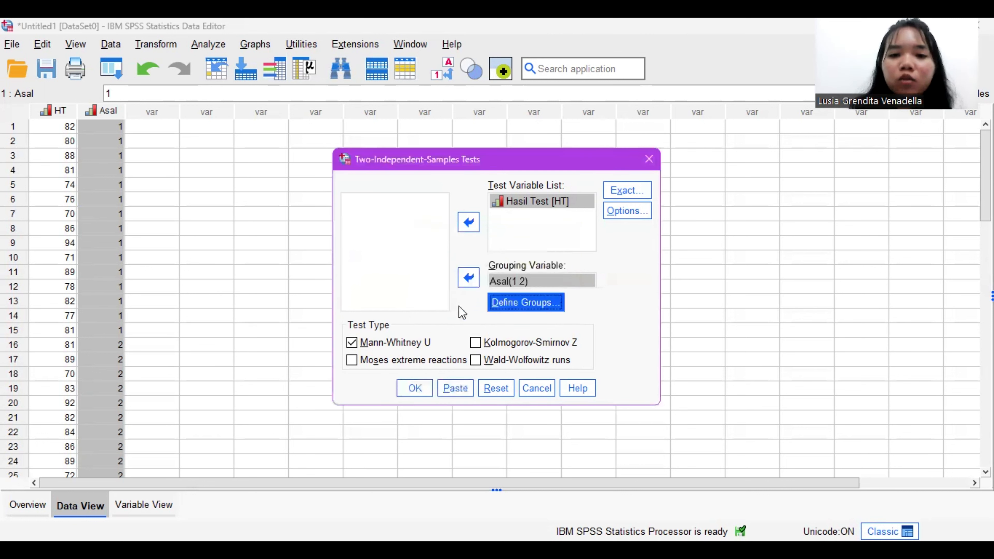
Step: Include descriptive statistics, run the Mann-Whitney U test and review its output down to the Test Statistics table
{"action": "left_click", "coordinate": [637, 212]}
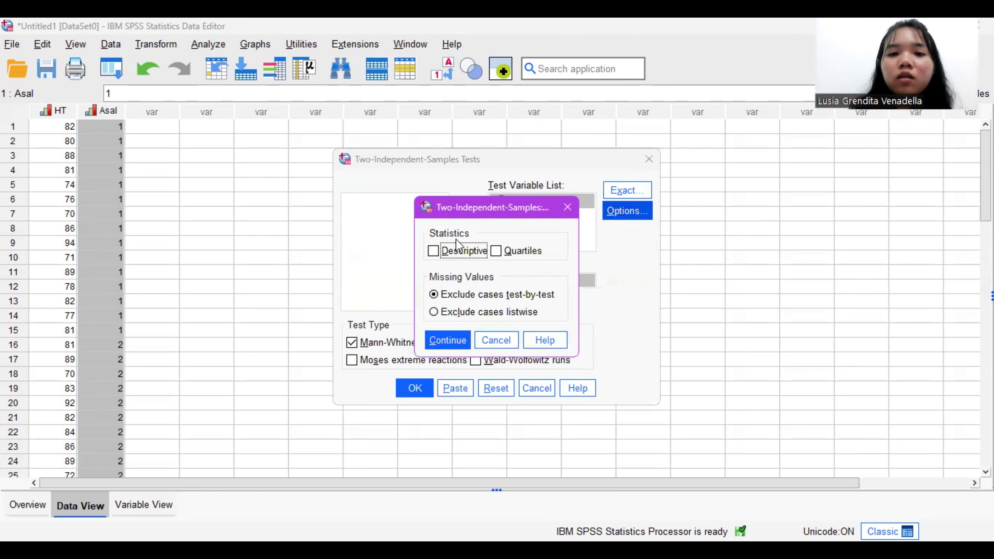
{"action": "left_click", "coordinate": [452, 253]}
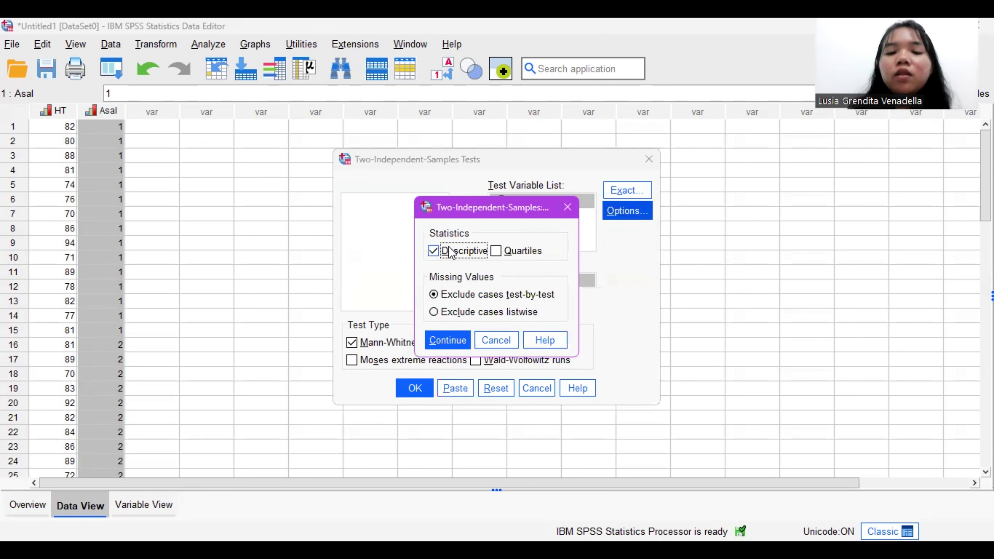
{"action": "left_click", "coordinate": [467, 344]}
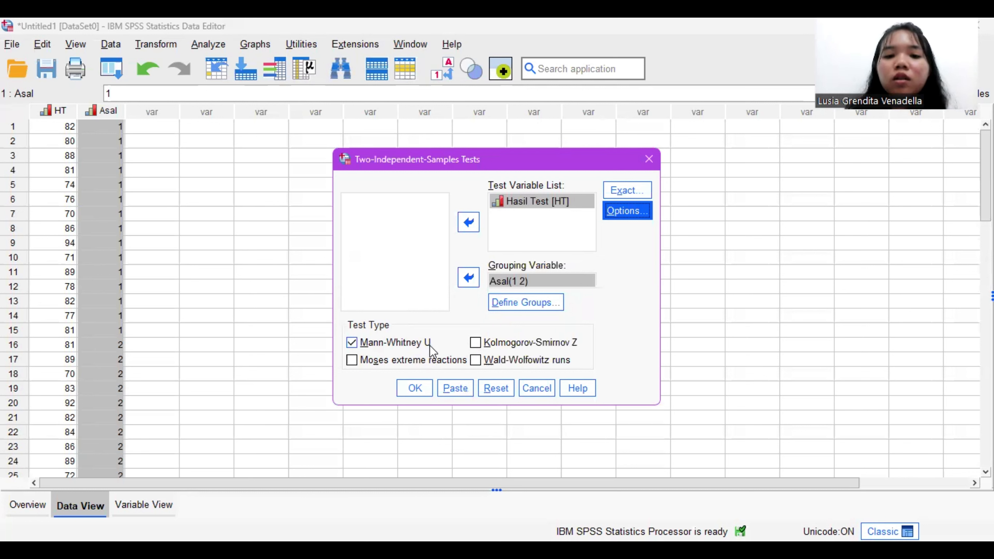
{"action": "left_click", "coordinate": [422, 387]}
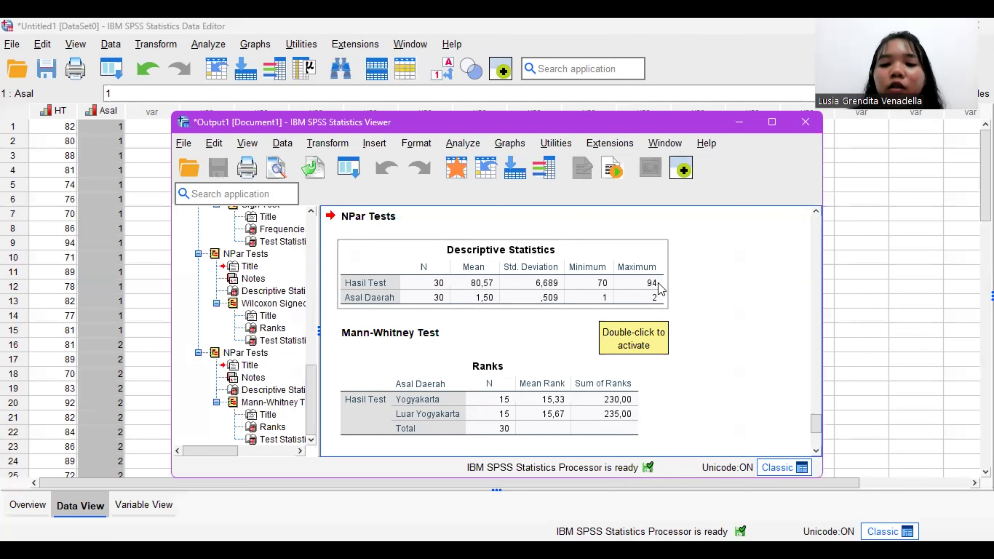
{"action": "scroll", "coordinate": [480, 401], "scroll_direction": "down", "scroll_amount": 2}
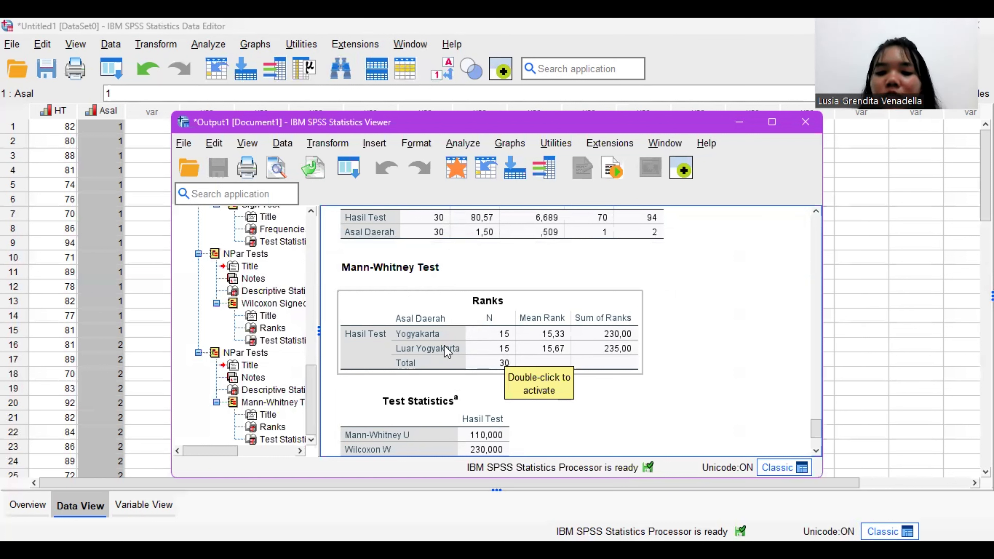
{"action": "scroll", "coordinate": [498, 406], "scroll_direction": "down", "scroll_amount": 3}
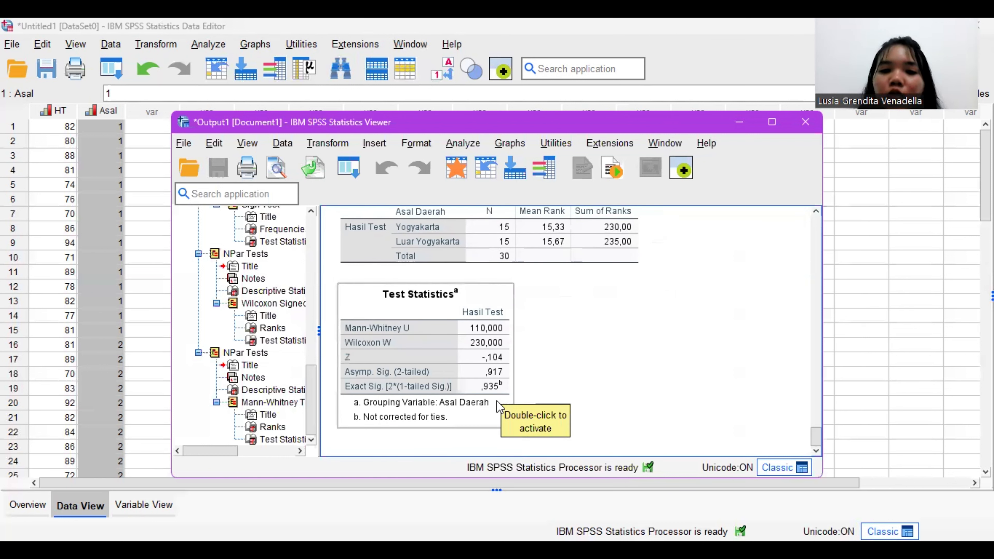
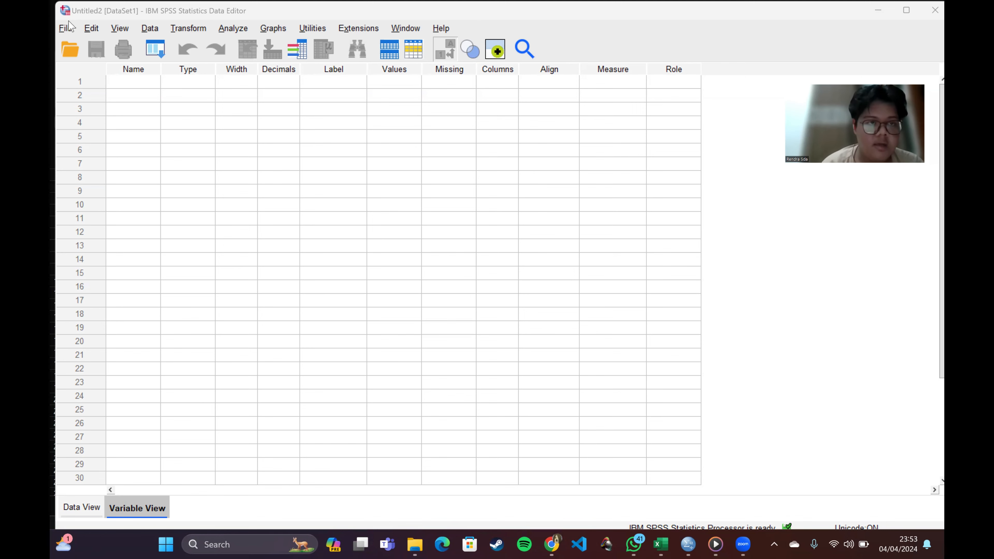
Step: Define two variables named Semester1 and Semester2 in the first two rows of the variable list
{"action": "left_click", "coordinate": [133, 80]}
{"action": "type", "text": "Semester"}
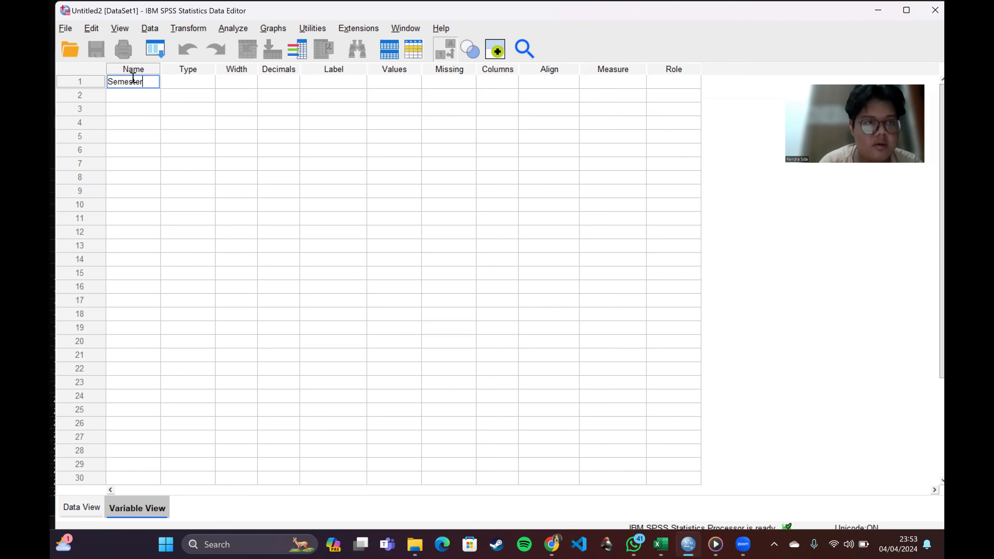
{"action": "type", "text": "1"}
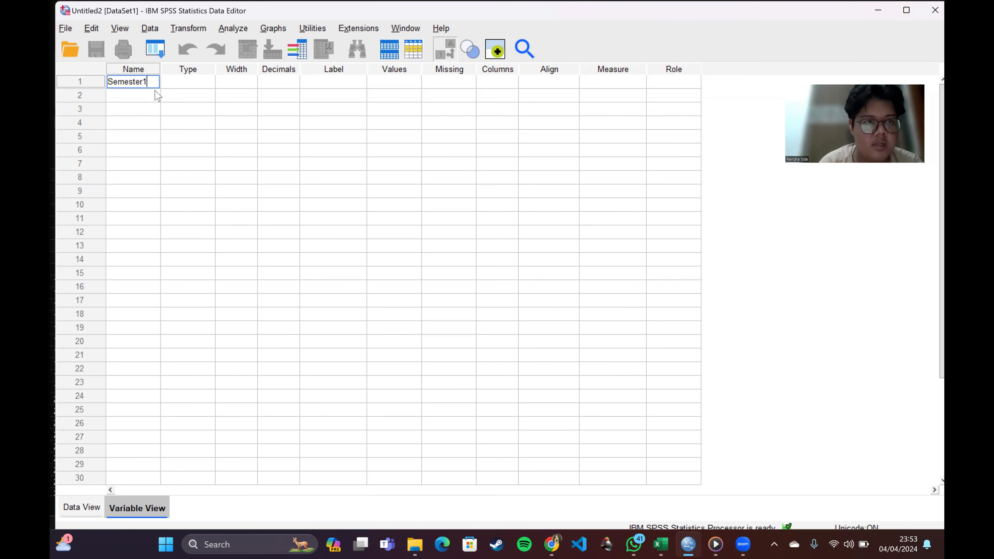
{"action": "left_click", "coordinate": [148, 94]}
{"action": "type", "text": "Semester2"}
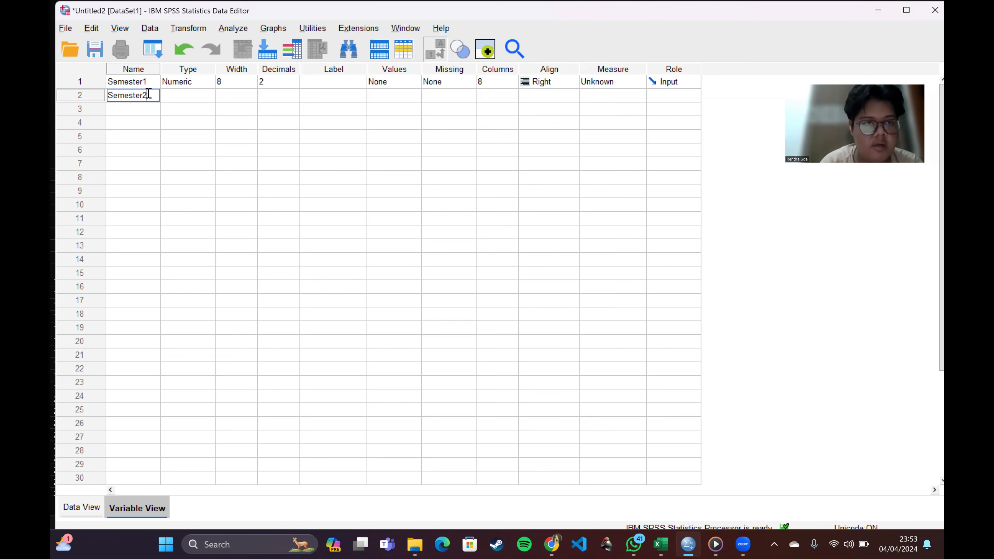
{"action": "left_click", "coordinate": [146, 108]}
{"action": "type", "text": "Semester3"}
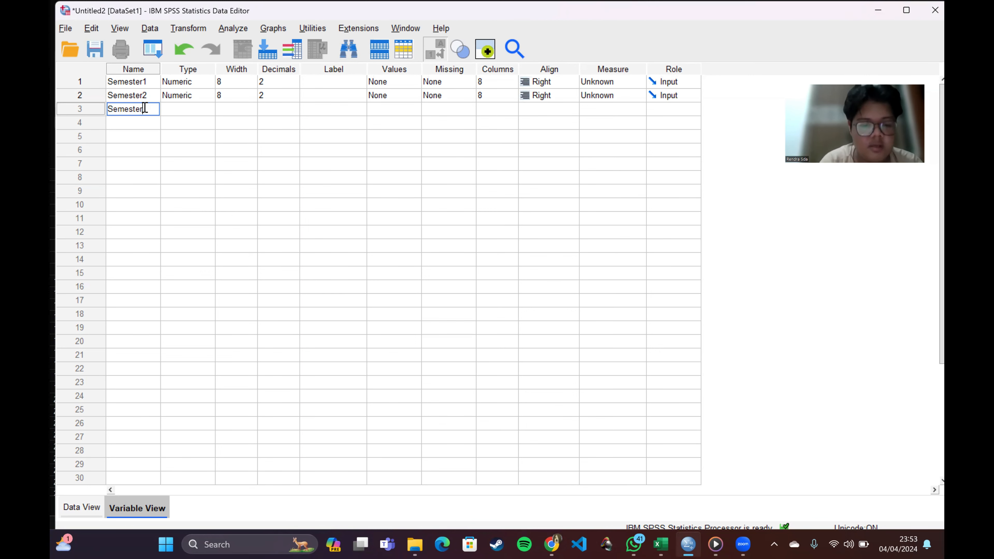
{"action": "left_click", "coordinate": [124, 129]}
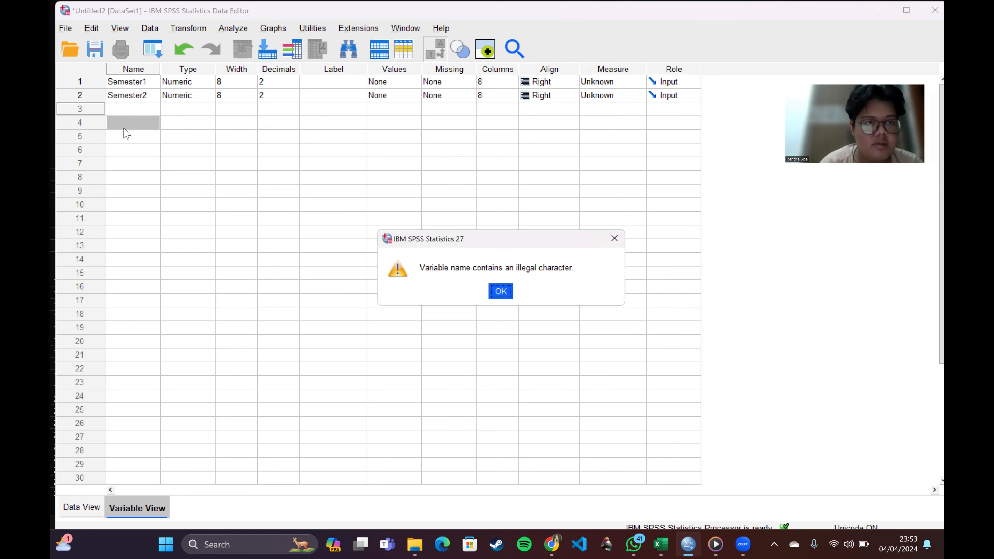
{"action": "left_click", "coordinate": [503, 292]}
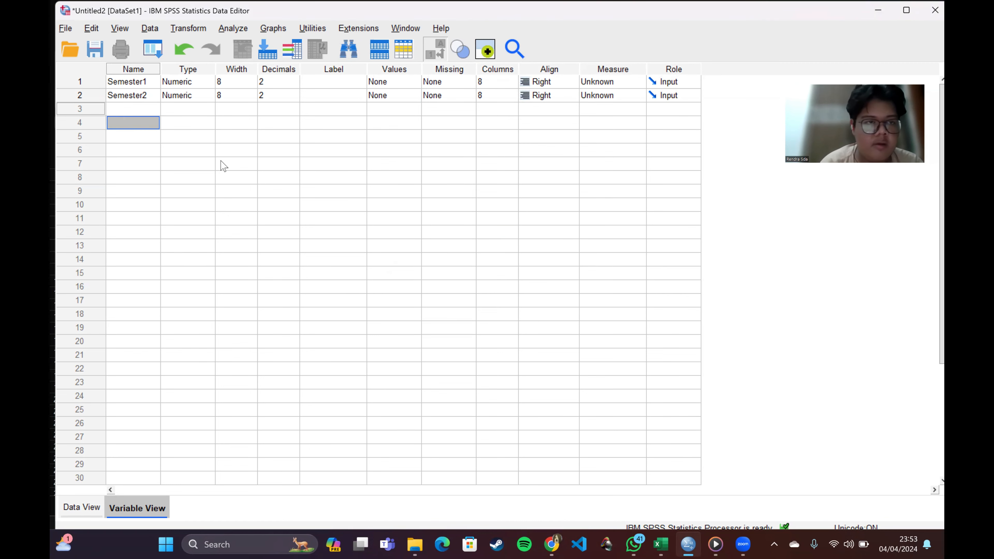
Step: Define two more variables named Semester3 and Semester4 in rows 3 and 4 of the variable list
{"action": "left_click", "coordinate": [144, 114]}
{"action": "type", "text": "Semester3"}
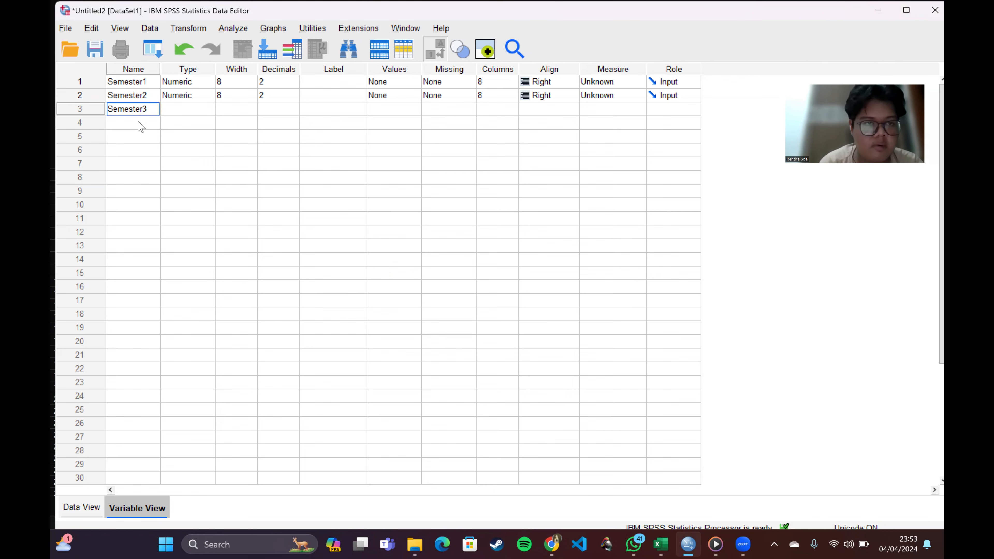
{"action": "left_click", "coordinate": [139, 122]}
{"action": "type", "text": "Semester"}
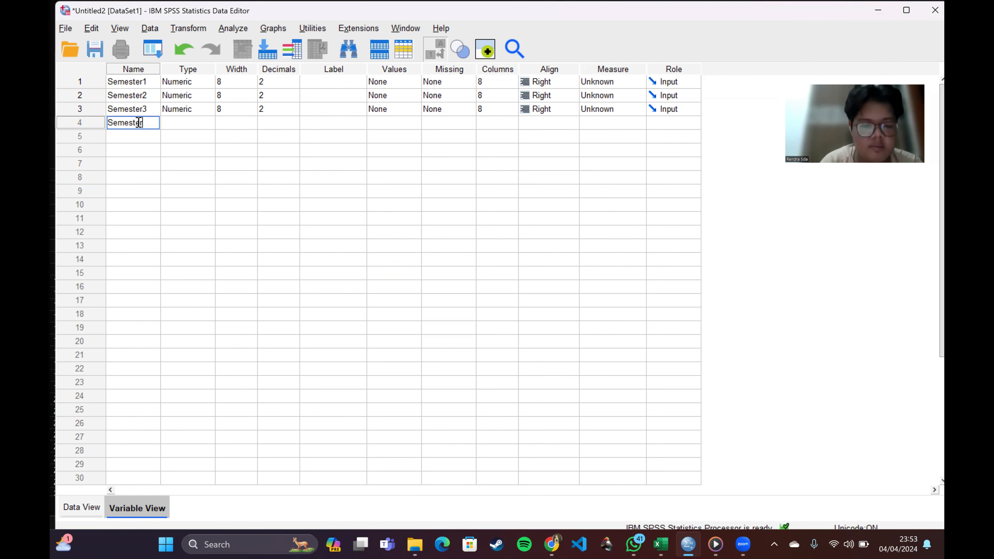
{"action": "type", "text": "4"}
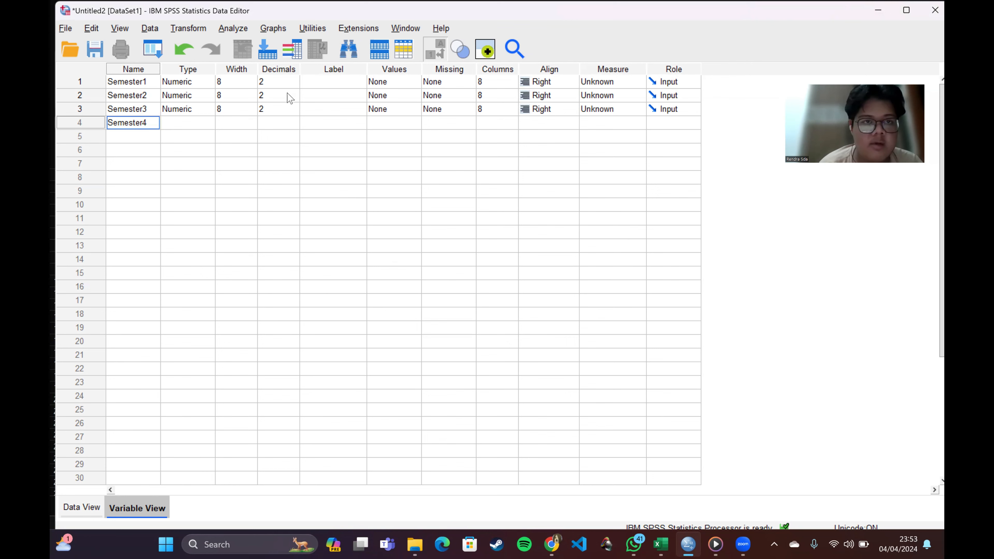
Step: Set the decimals of Semester1, Semester2, Semester3 and Semester4 to 0
{"action": "left_click", "coordinate": [290, 83]}
{"action": "left_click", "coordinate": [295, 85]}
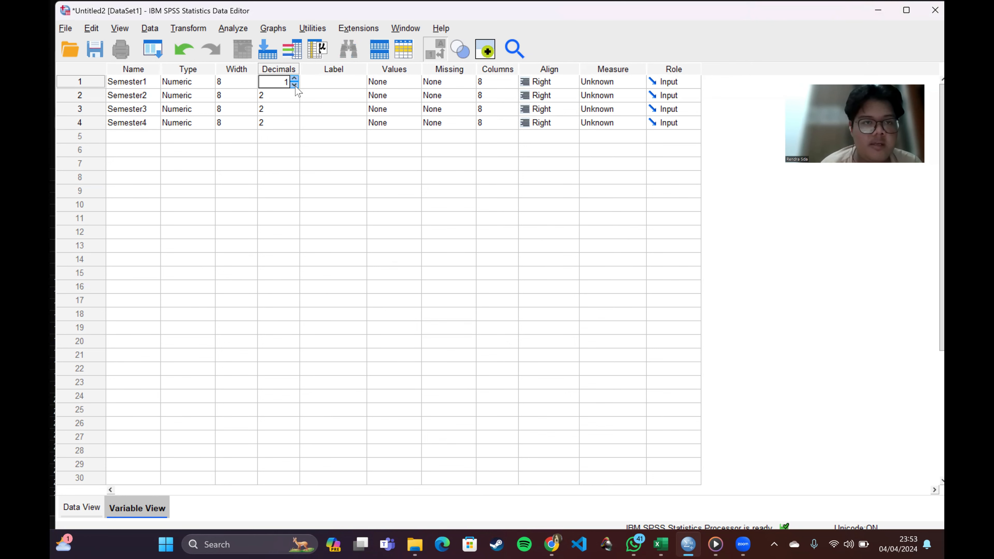
{"action": "left_click", "coordinate": [295, 87]}
{"action": "left_click", "coordinate": [294, 100]}
{"action": "left_click", "coordinate": [294, 100]}
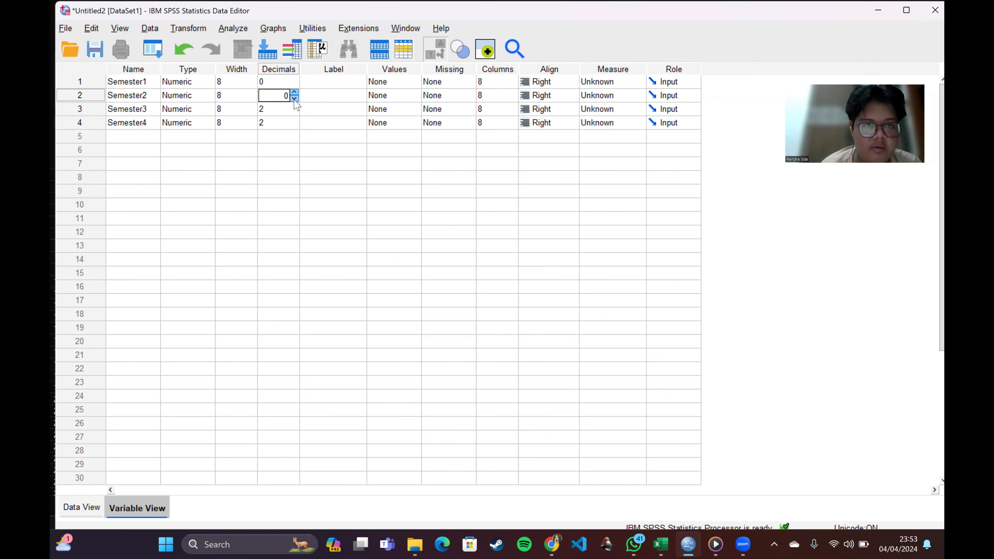
{"action": "left_click", "coordinate": [294, 113]}
{"action": "left_click", "coordinate": [295, 112]}
{"action": "left_click", "coordinate": [295, 126]}
{"action": "left_click", "coordinate": [295, 125]}
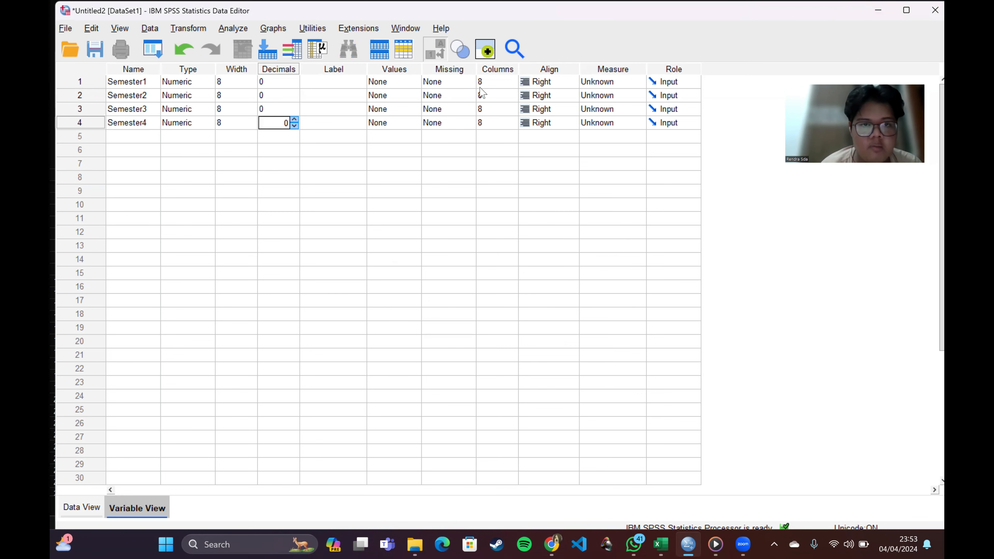
Step: Set the measurement level of all four Semester variables to Nominal
{"action": "left_click", "coordinate": [639, 84]}
{"action": "left_click", "coordinate": [616, 120]}
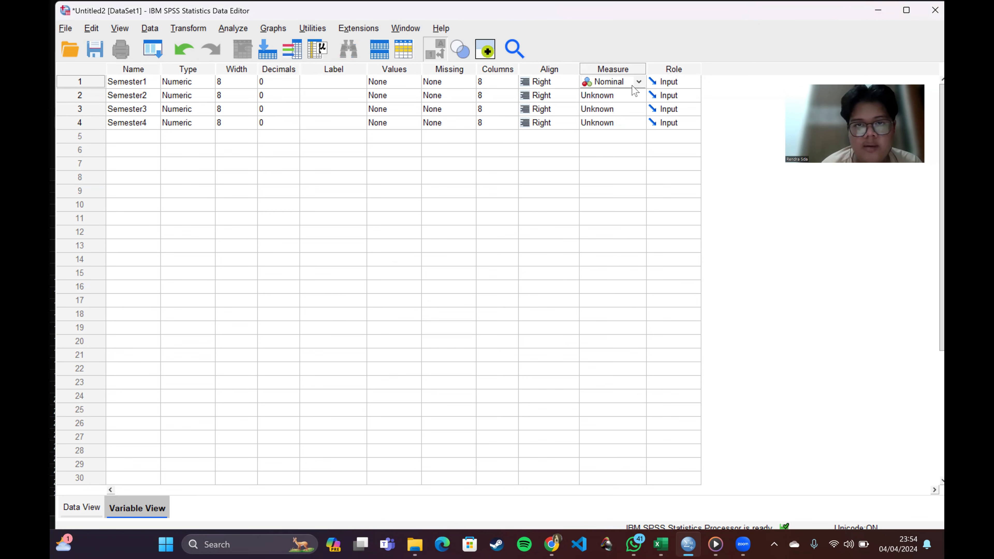
{"action": "left_click", "coordinate": [634, 96]}
{"action": "left_click", "coordinate": [613, 131]}
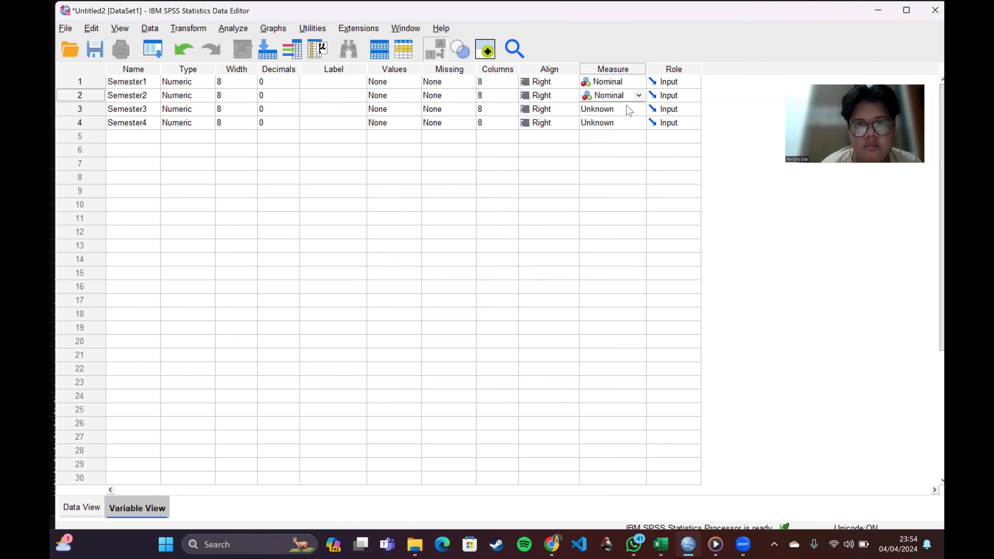
{"action": "left_click", "coordinate": [628, 110]}
{"action": "left_click", "coordinate": [608, 147]}
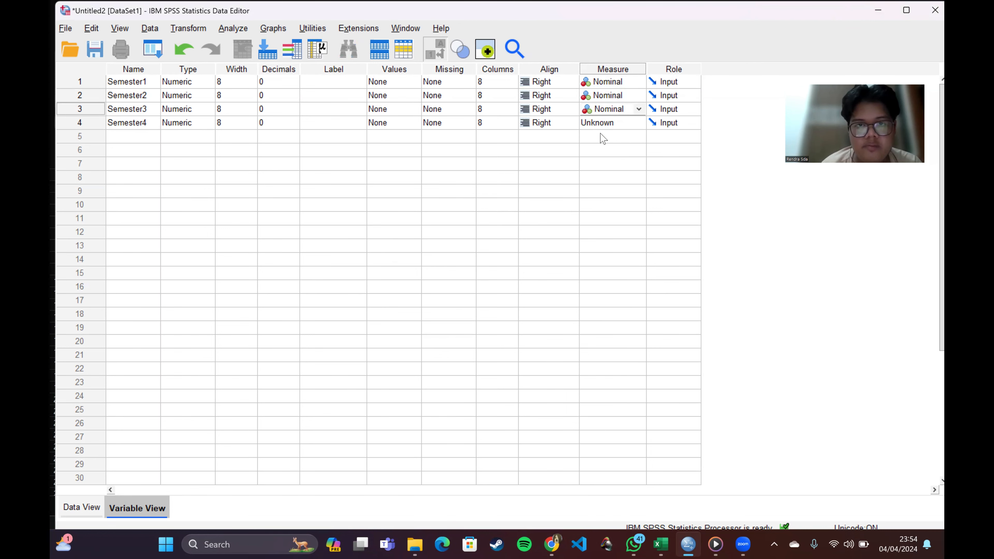
{"action": "left_click", "coordinate": [602, 124]}
{"action": "left_click", "coordinate": [606, 160]}
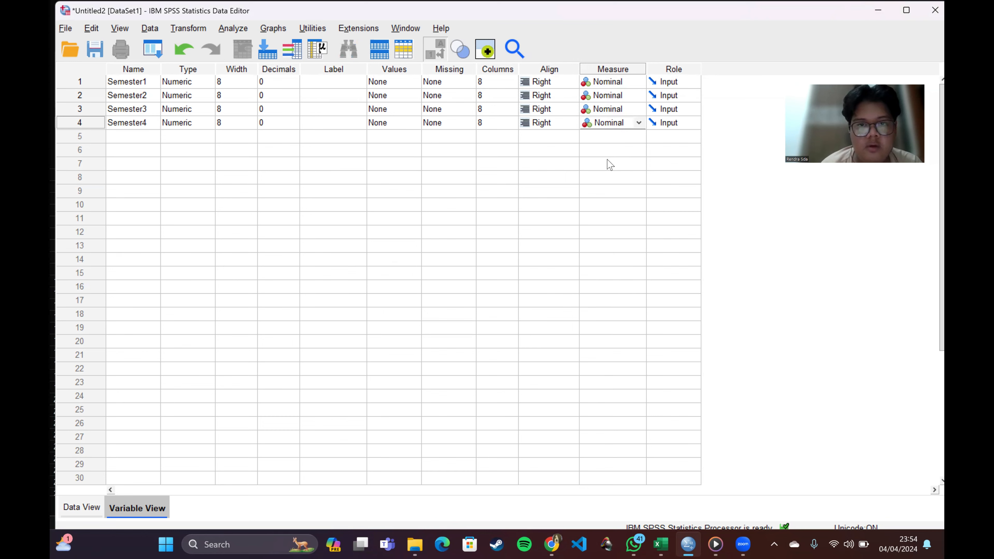
Step: Copy the Semester 1 to 4 values in B2:E11 of Excel's Uji Q Cochran sheet and paste them into rows 1 to 10 of the SPSS data
{"action": "left_click", "coordinate": [85, 508]}
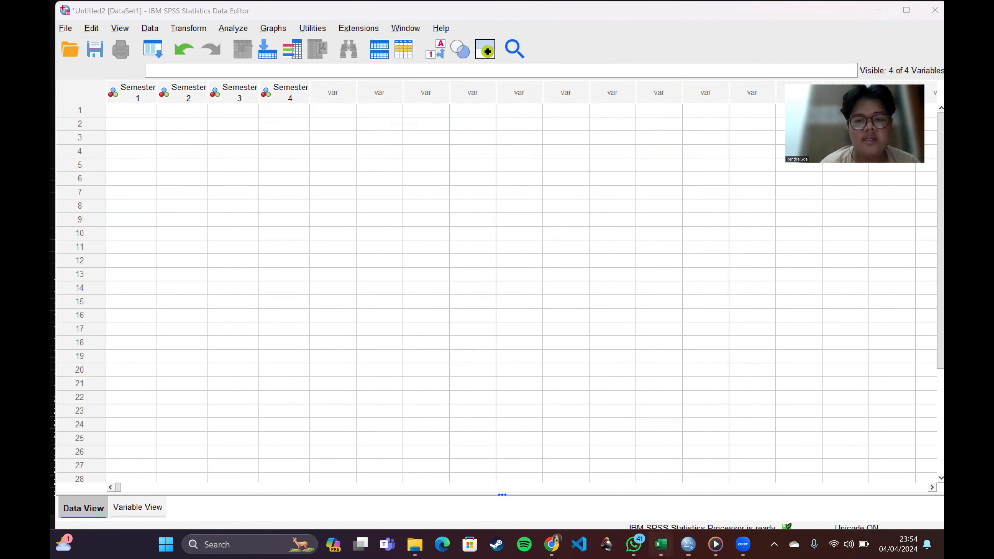
{"action": "left_click", "coordinate": [661, 545]}
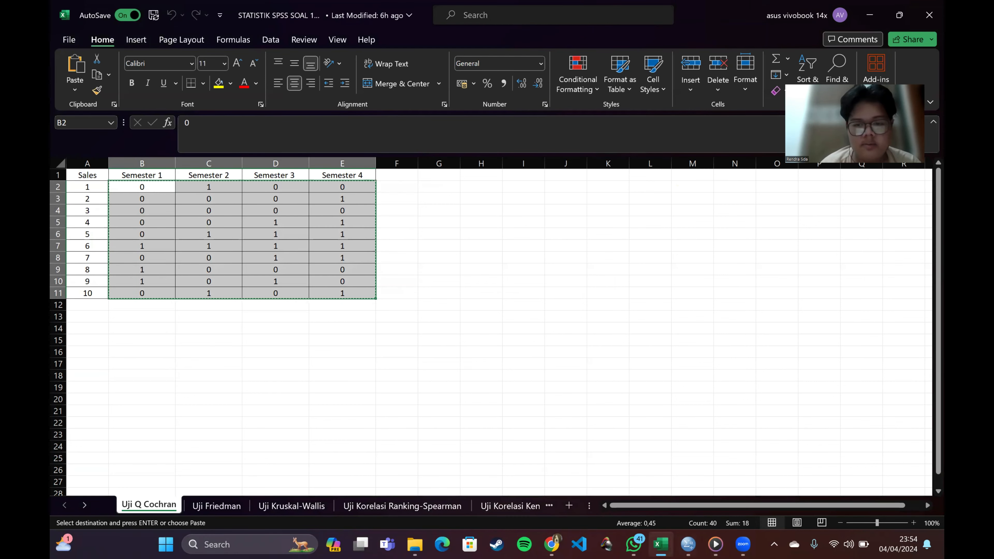
{"action": "mouse_move", "coordinate": [660, 545]}
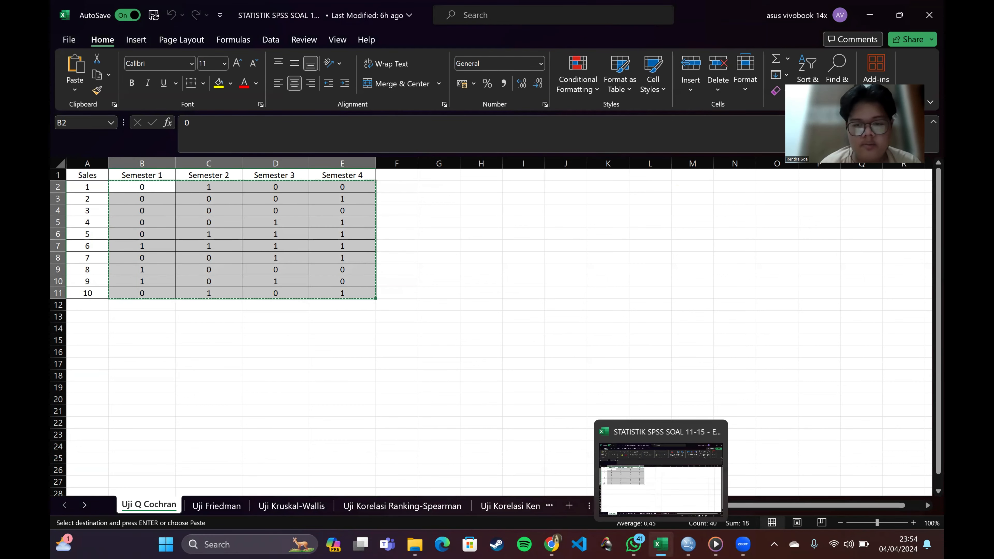
{"action": "left_click", "coordinate": [694, 503]}
{"action": "left_click", "coordinate": [131, 111]}
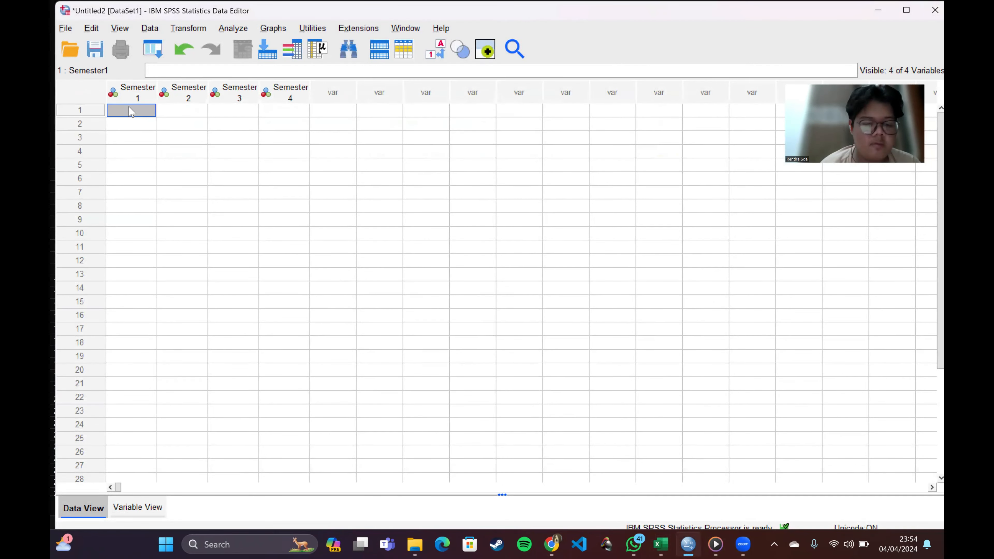
{"action": "key", "text": "ctrl+v"}
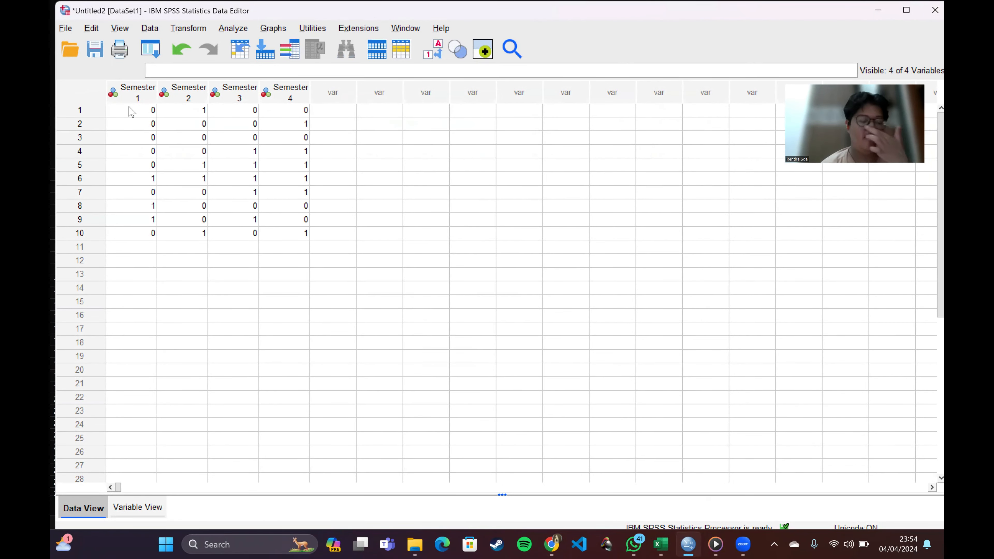
Step: Set up a legacy nonparametric K Related Samples test with Semester1, Semester2, Semester3 and Semester4 as test variables
{"action": "left_click", "coordinate": [233, 29]}
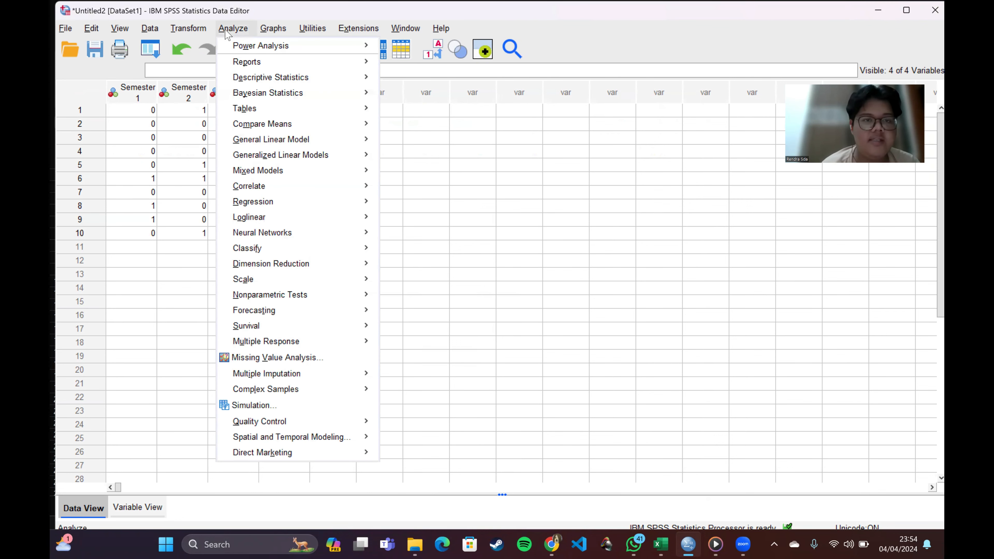
{"action": "mouse_move", "coordinate": [270, 295]}
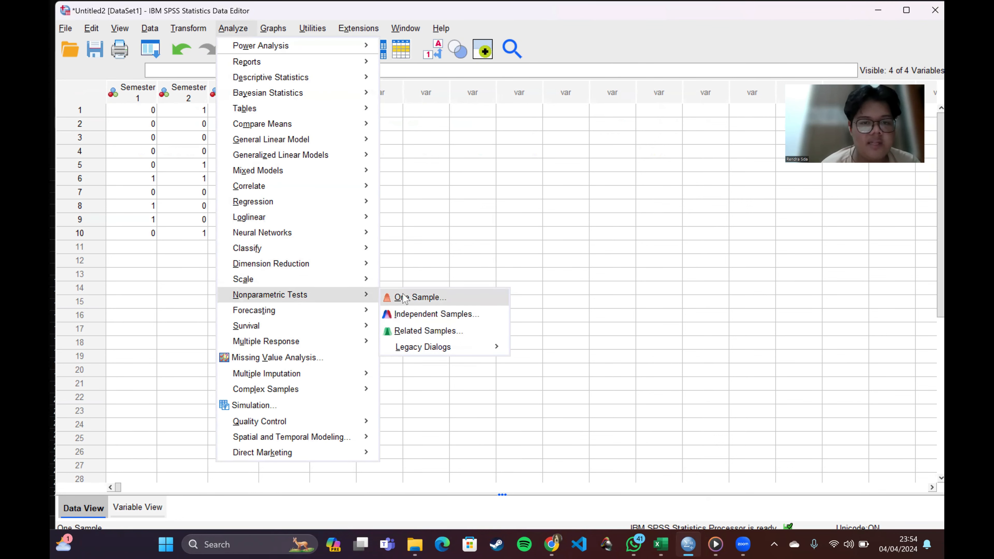
{"action": "mouse_move", "coordinate": [417, 347]}
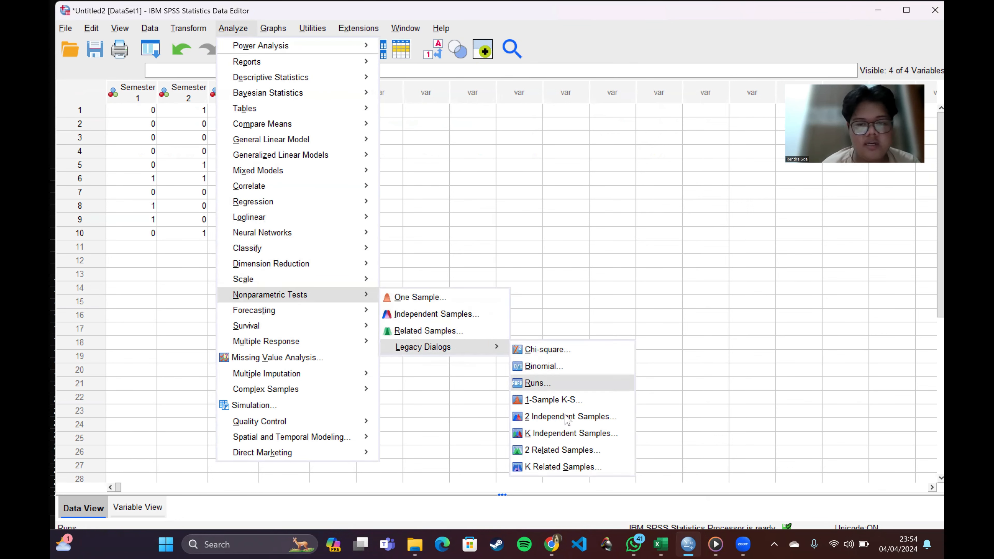
{"action": "left_click", "coordinate": [560, 466]}
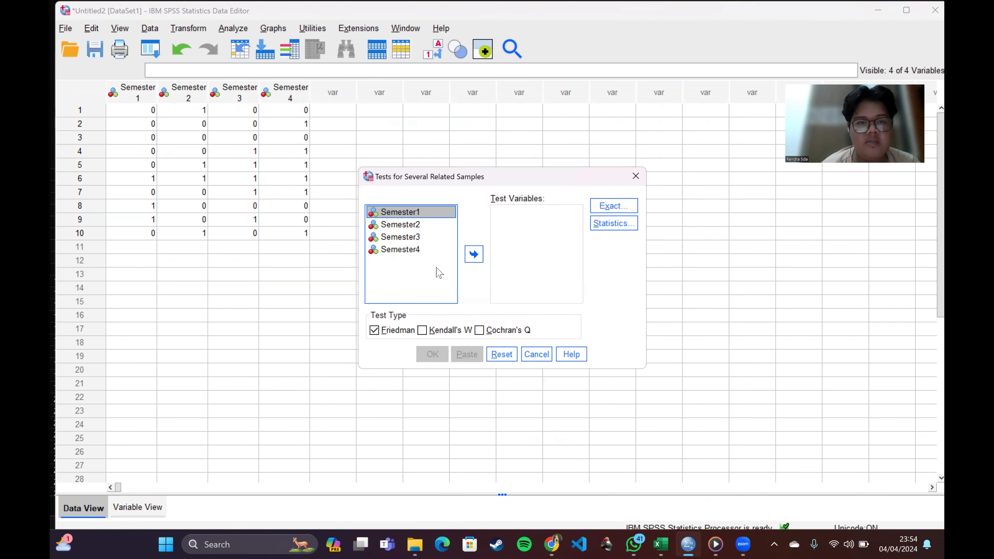
{"action": "left_click", "coordinate": [473, 254]}
{"action": "left_click", "coordinate": [415, 212]}
{"action": "left_click", "coordinate": [474, 254]}
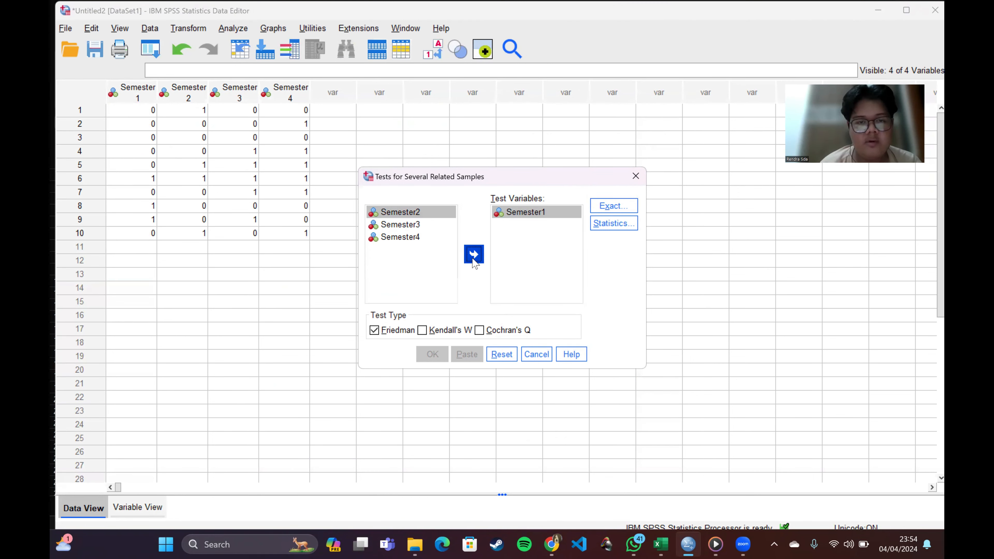
{"action": "left_click", "coordinate": [414, 212]}
{"action": "left_click", "coordinate": [474, 254]}
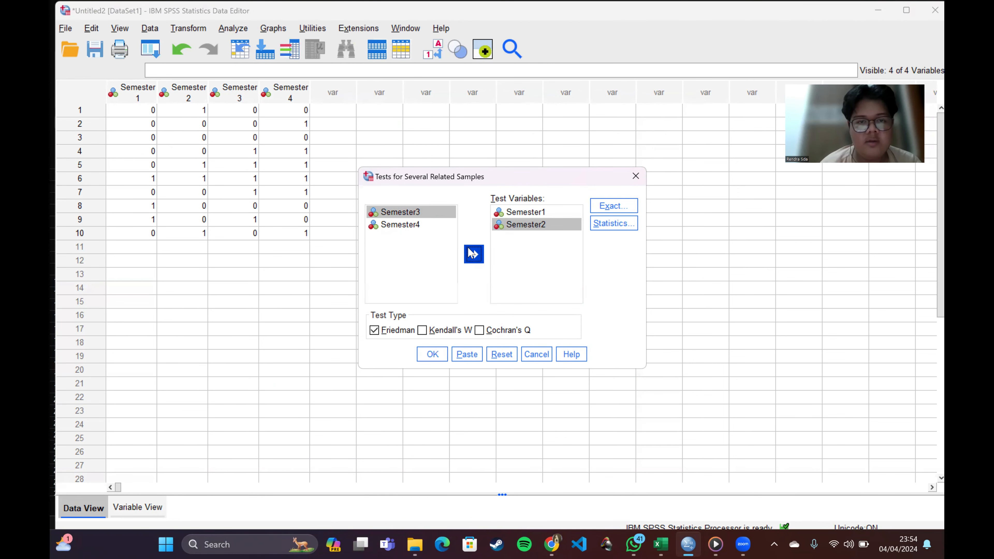
{"action": "left_click", "coordinate": [423, 214]}
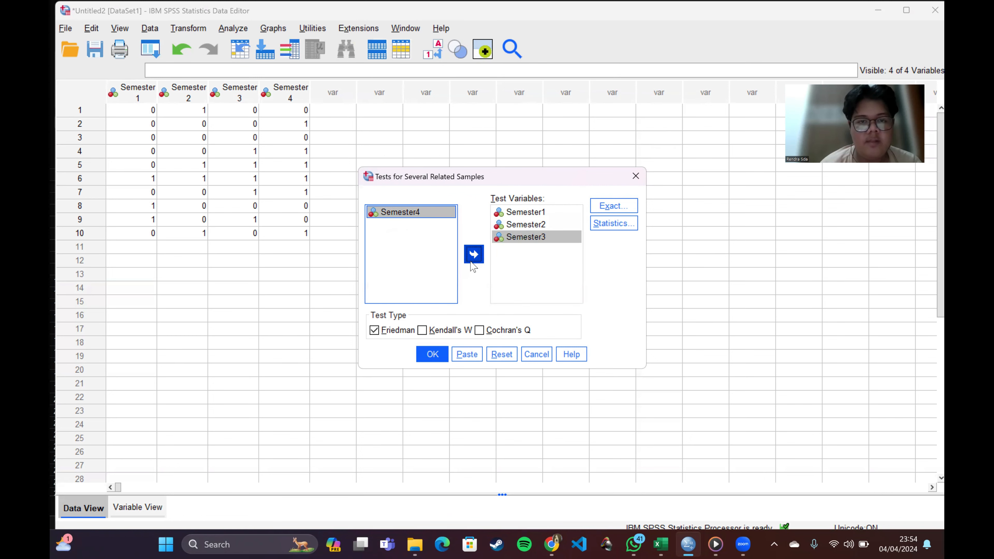
{"action": "left_click", "coordinate": [474, 254]}
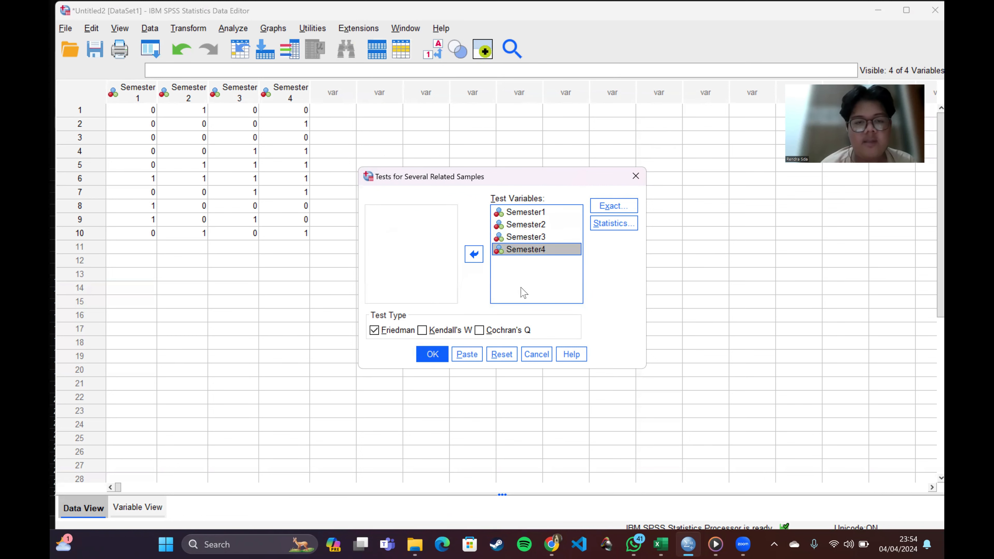
Step: Change the test type from Friedman to Cochran's Q, run the test and review its Frequencies and Test Statistics tables
{"action": "left_click", "coordinate": [375, 330]}
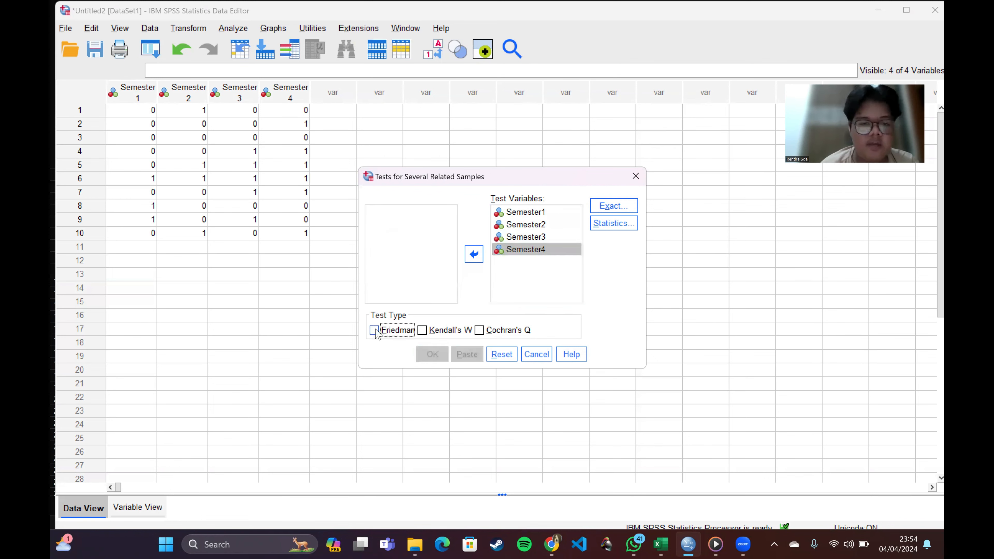
{"action": "left_click", "coordinate": [480, 331]}
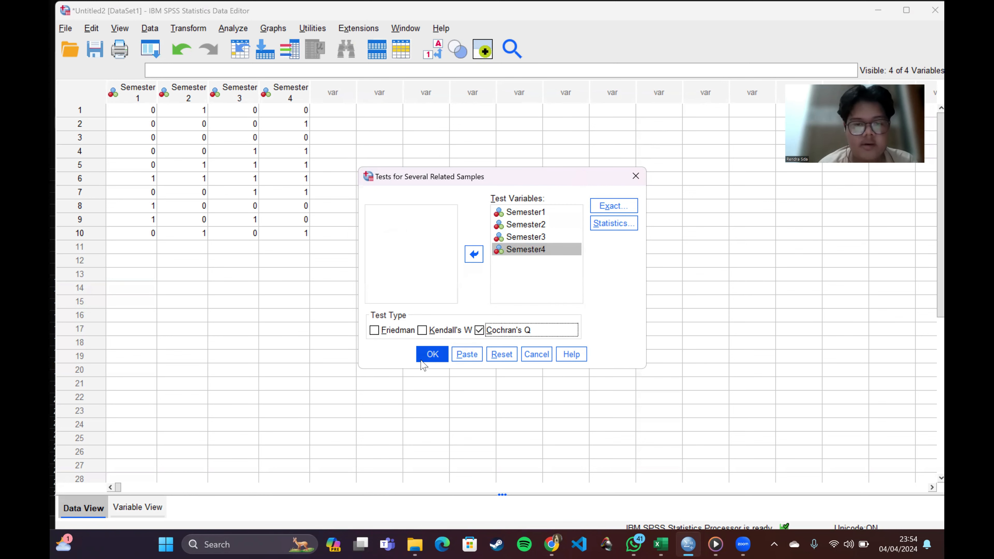
{"action": "left_click", "coordinate": [431, 354]}
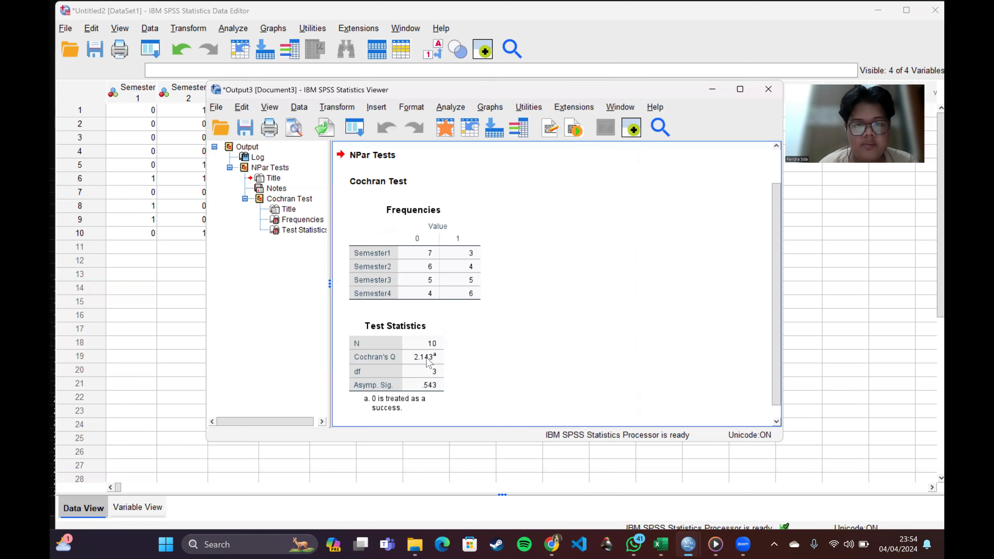
{"action": "scroll", "coordinate": [516, 368], "scroll_direction": "down", "scroll_amount": 1}
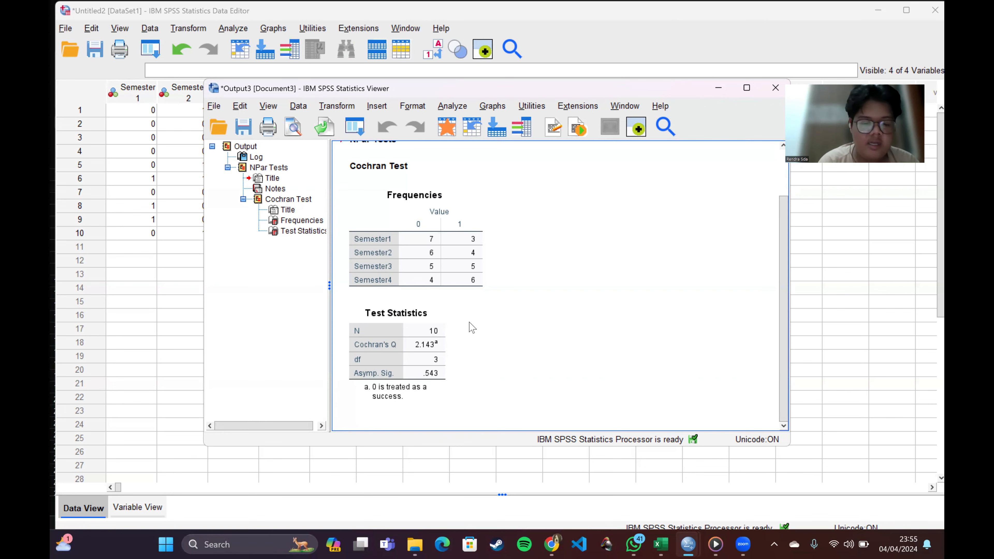
{"action": "left_click", "coordinate": [406, 317]}
{"action": "left_click", "coordinate": [454, 258]}
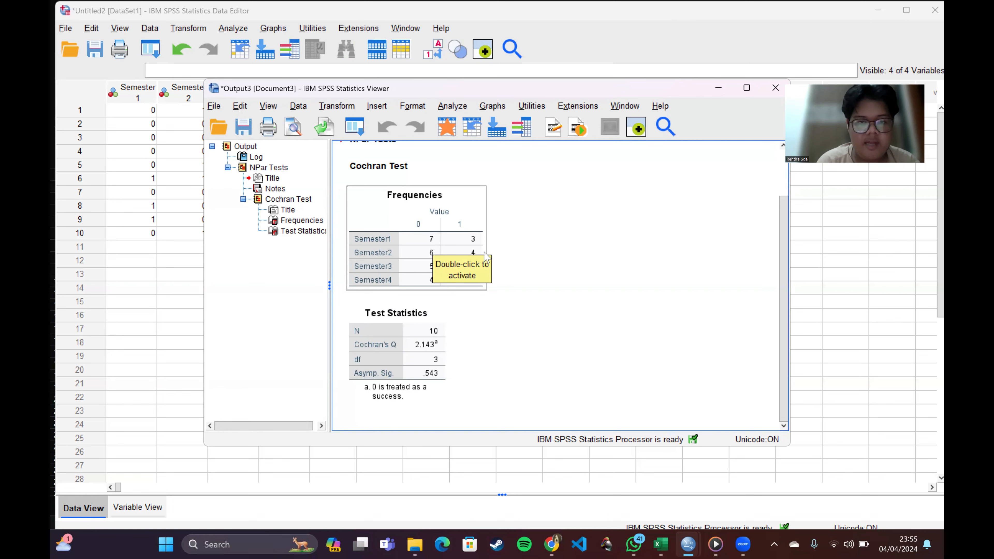
{"action": "left_click", "coordinate": [535, 268]}
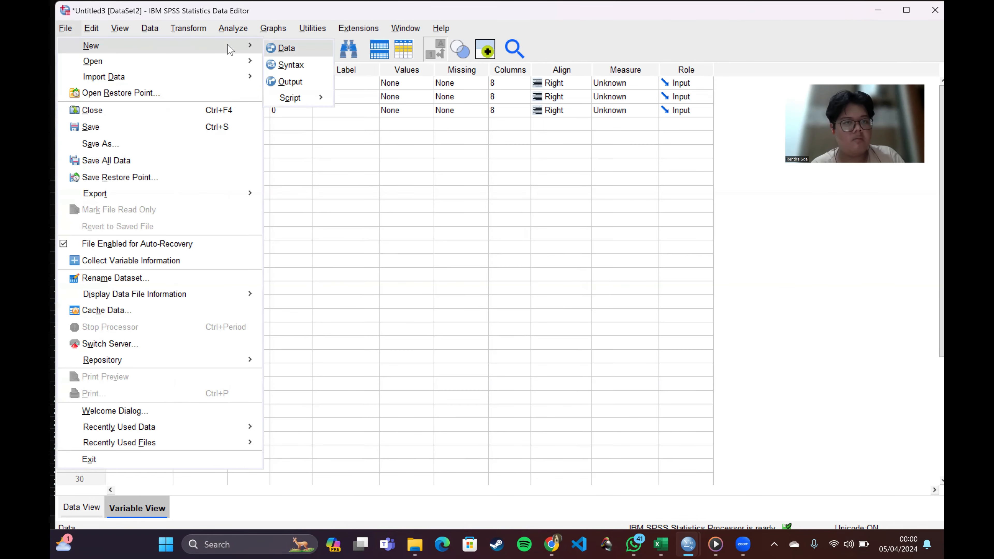
Step: Create a new dataset and define three variables named limatahunpertama, limatahunkedua and limatahunketiga
{"action": "key", "text": "Return"}
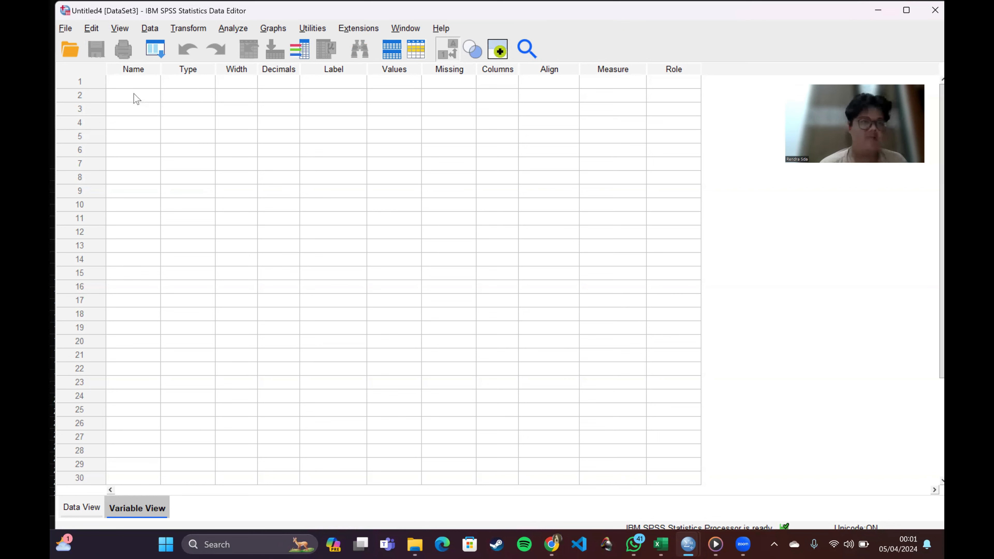
{"action": "left_click", "coordinate": [141, 84]}
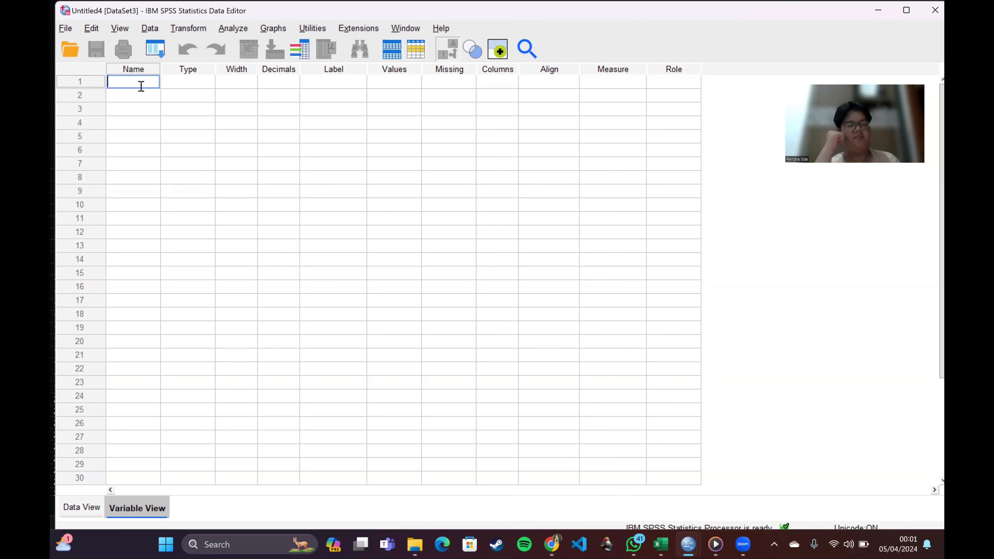
{"action": "type", "text": "lim"}
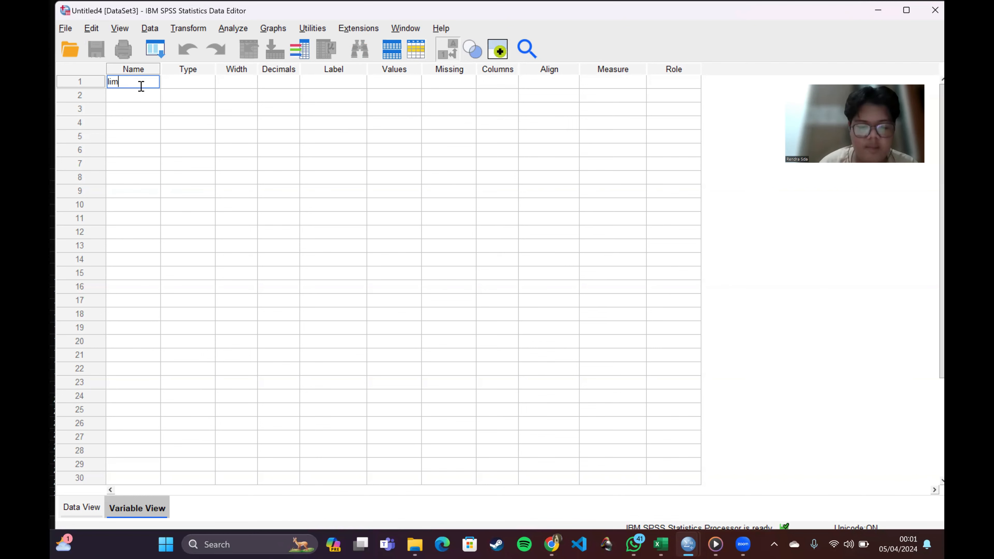
{"action": "type", "text": "atahunpertama"}
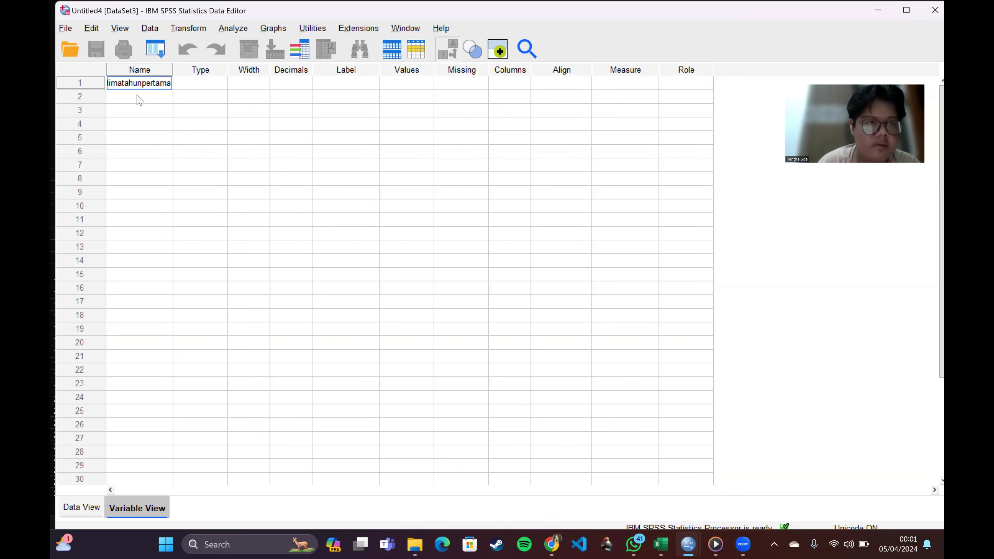
{"action": "left_click", "coordinate": [138, 97]}
{"action": "type", "text": "limatahunkedua"}
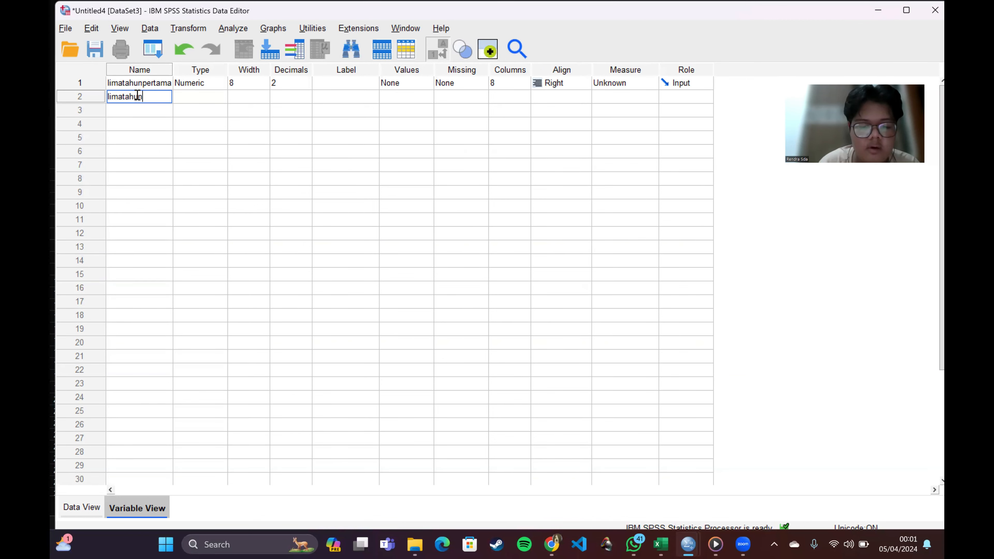
{"action": "left_click", "coordinate": [129, 110]}
{"action": "type", "text": "limatahunketiga"}
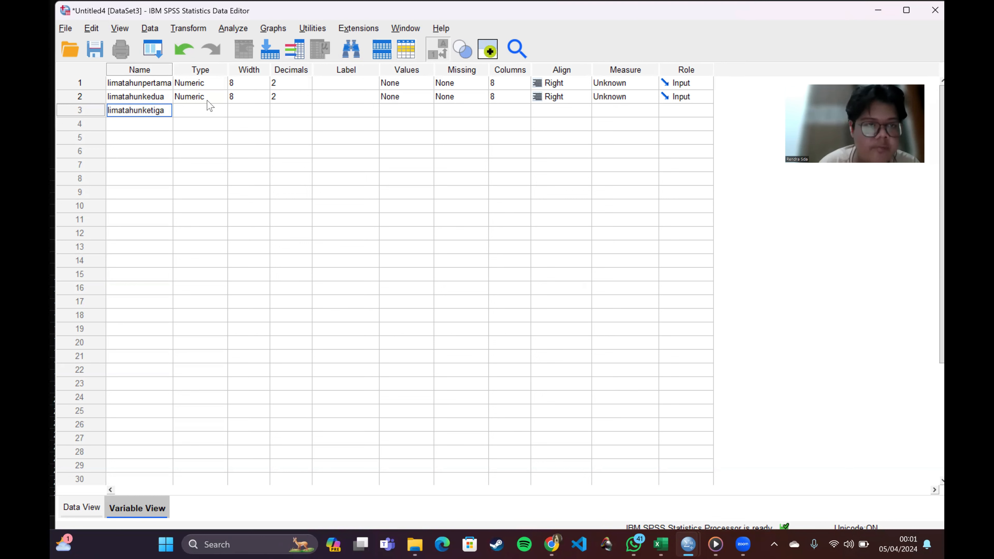
Step: Set the decimals of all three limatahun variables to 0
{"action": "left_click", "coordinate": [302, 86]}
{"action": "left_click", "coordinate": [306, 86]}
{"action": "left_click", "coordinate": [306, 86]}
{"action": "double_click", "coordinate": [307, 103]}
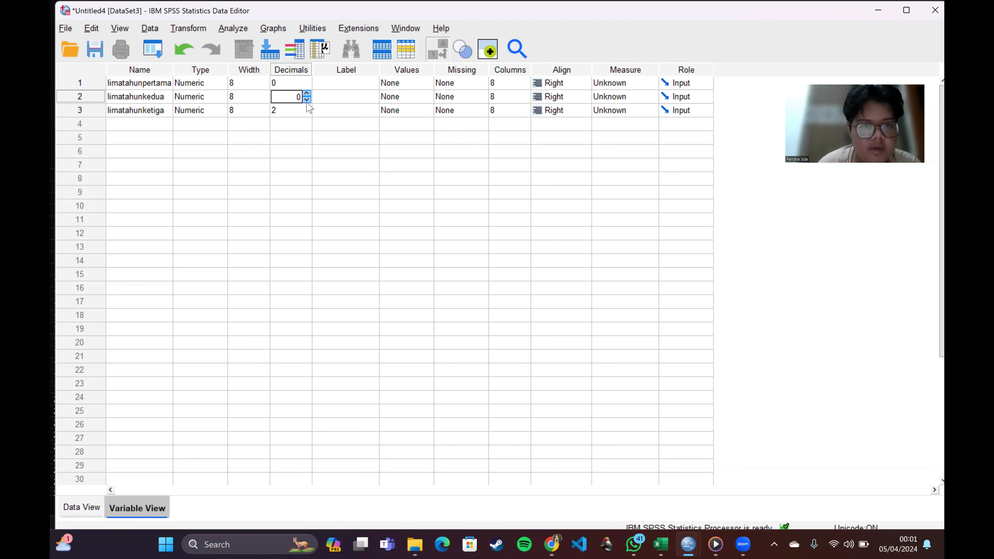
{"action": "double_click", "coordinate": [310, 116]}
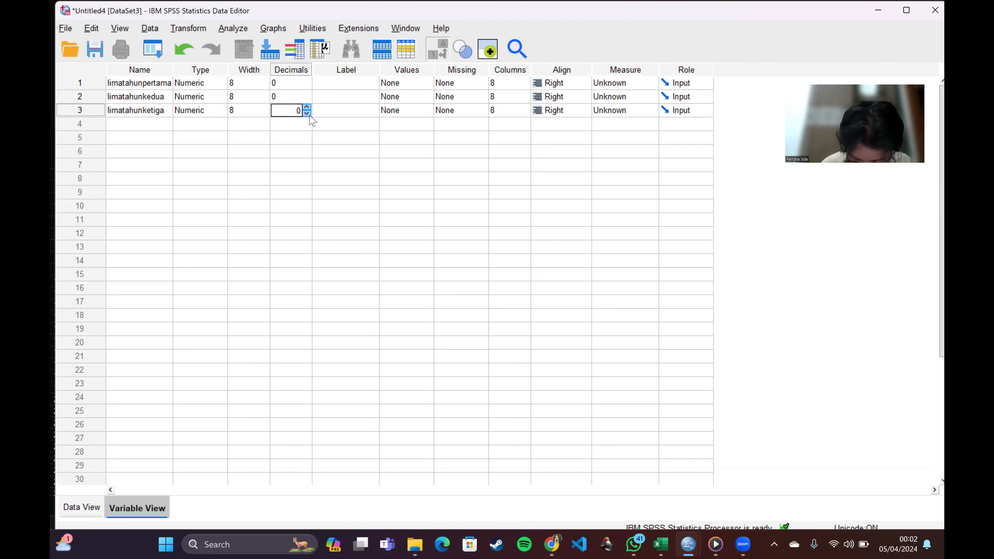
Step: Set the measurement level of limatahunpertama, limatahunkedua and limatahunketiga to Ordinal
{"action": "left_click", "coordinate": [600, 84]}
{"action": "left_click", "coordinate": [615, 110]}
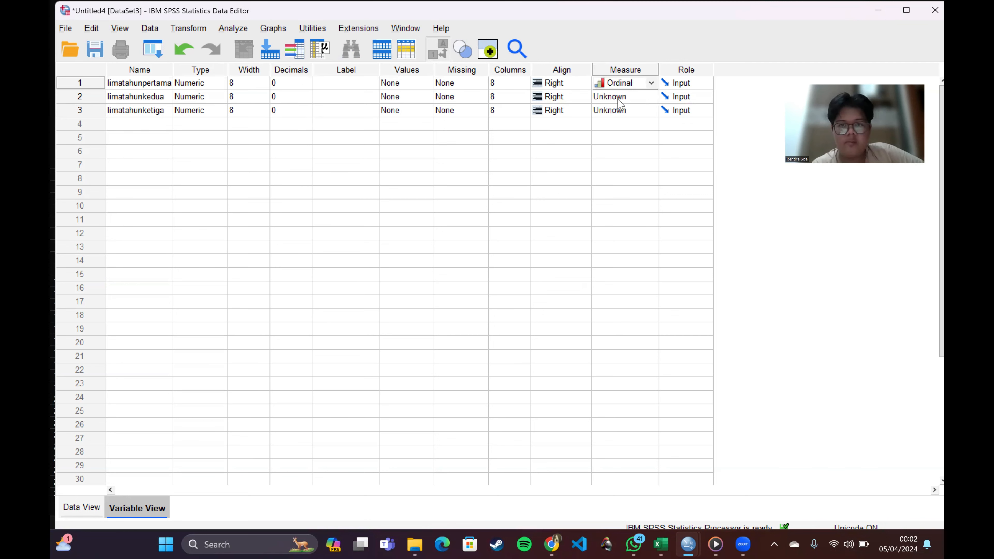
{"action": "left_click", "coordinate": [618, 97]}
{"action": "left_click", "coordinate": [625, 119]}
{"action": "mouse_move", "coordinate": [626, 110]}
{"action": "left_mouse_down"}
{"action": "mouse_move", "coordinate": [626, 143]}
{"action": "mouse_move", "coordinate": [623, 119]}
{"action": "left_mouse_up"}
{"action": "left_click", "coordinate": [622, 116]}
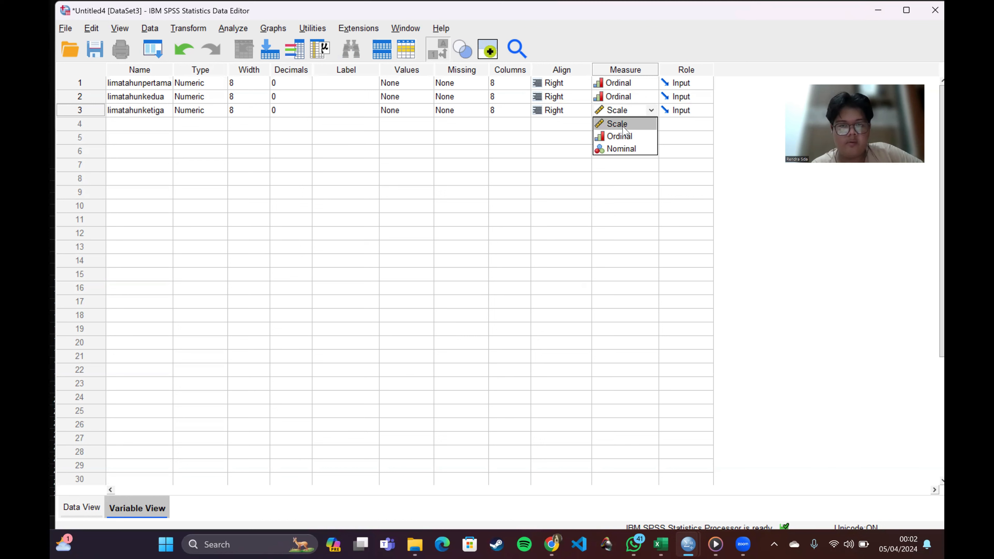
{"action": "left_click", "coordinate": [628, 137]}
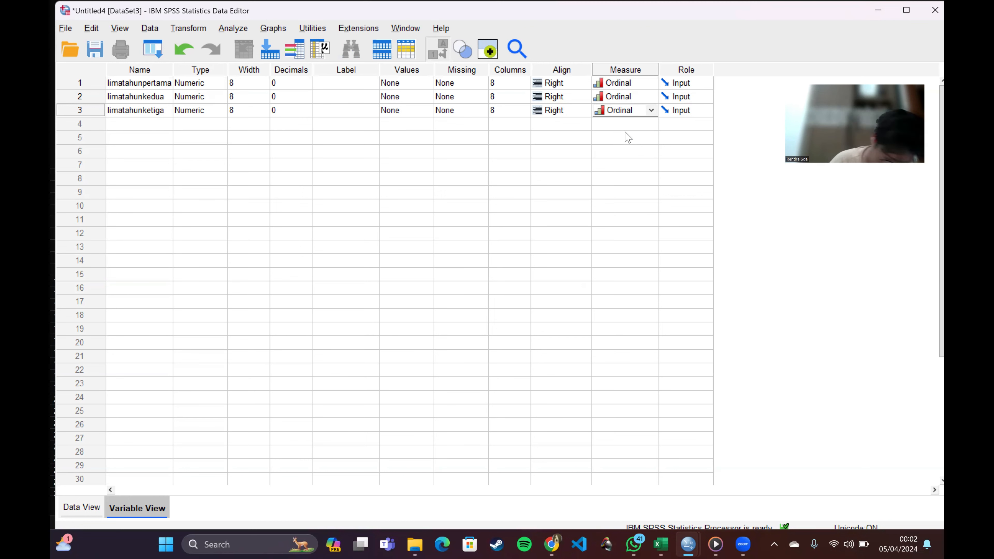
Step: Copy the values in B2:D11 of Excel's Uji Friedman sheet and paste them into rows 1 to 10 of the new SPSS dataset
{"action": "left_click", "coordinate": [98, 513]}
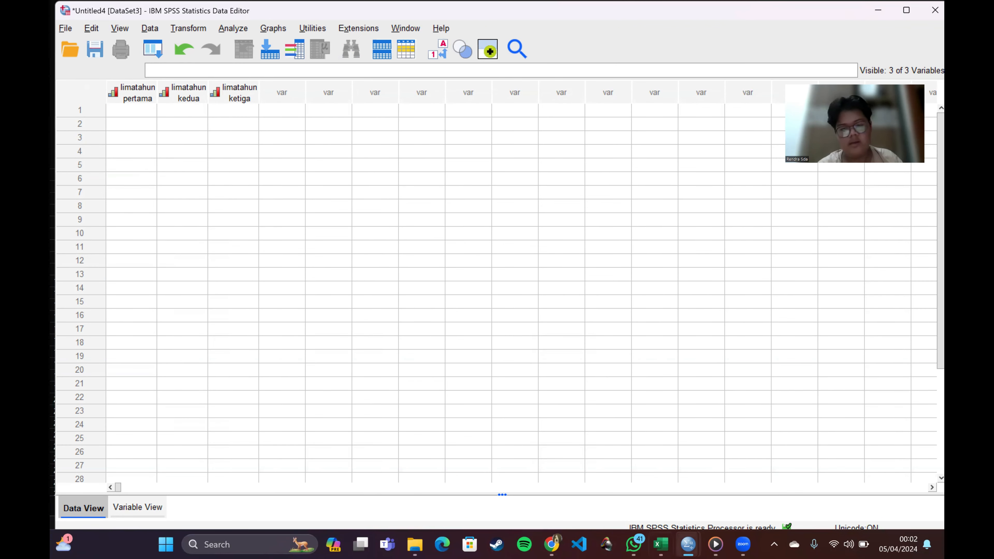
{"action": "mouse_move", "coordinate": [661, 544]}
{"action": "left_click", "coordinate": [671, 497]}
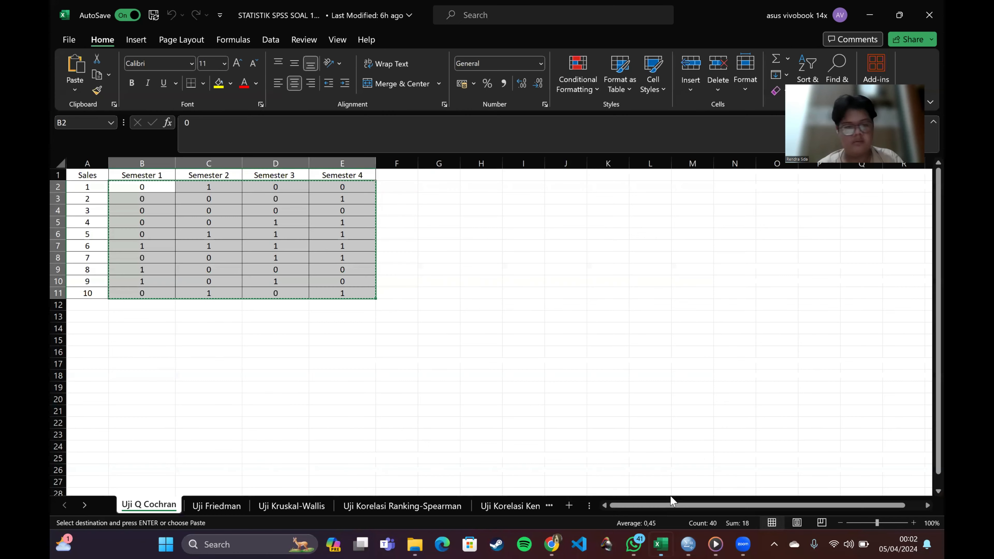
{"action": "left_click", "coordinate": [217, 506]}
{"action": "left_click", "coordinate": [137, 187]}
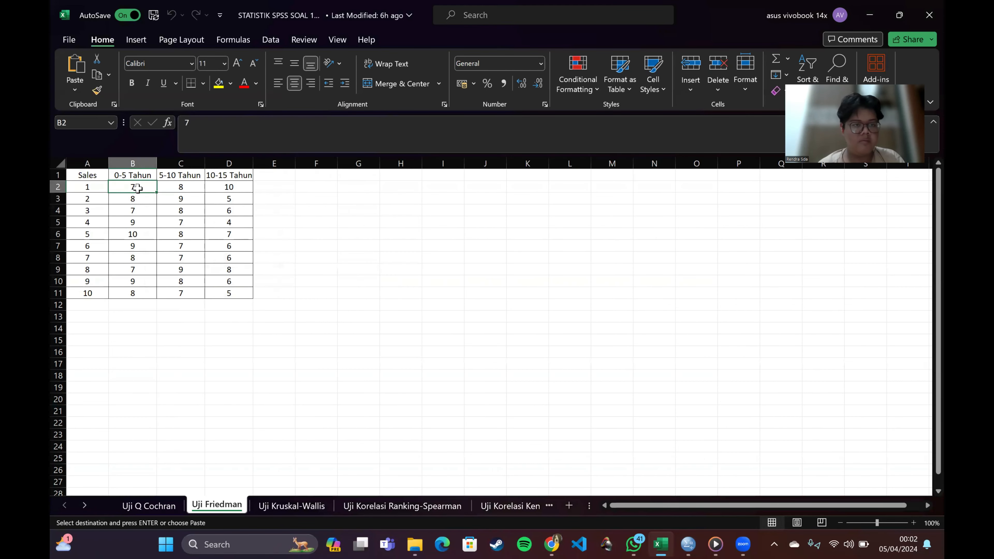
{"action": "left_click_drag", "start_coordinate": [151, 201], "coordinate": [235, 294]}
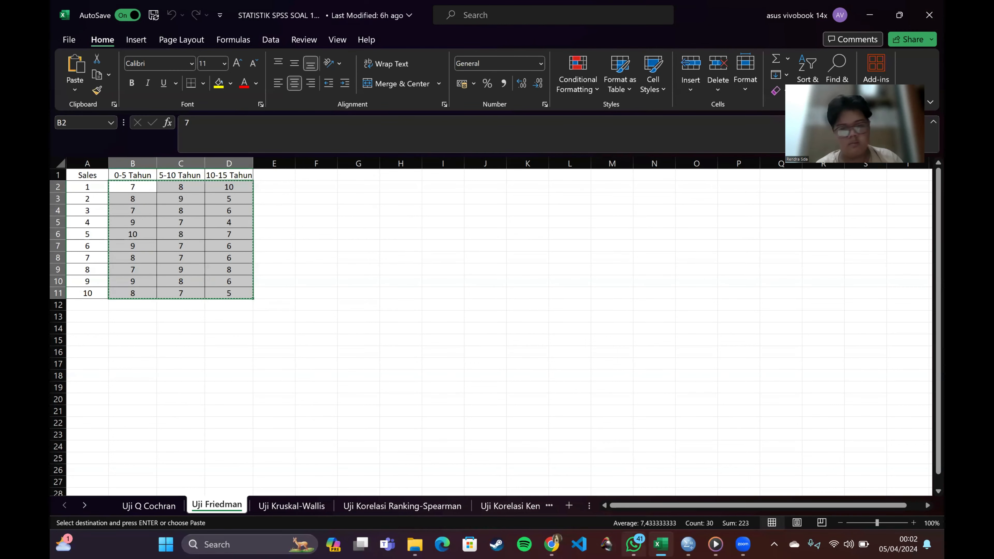
{"action": "mouse_move", "coordinate": [688, 544]}
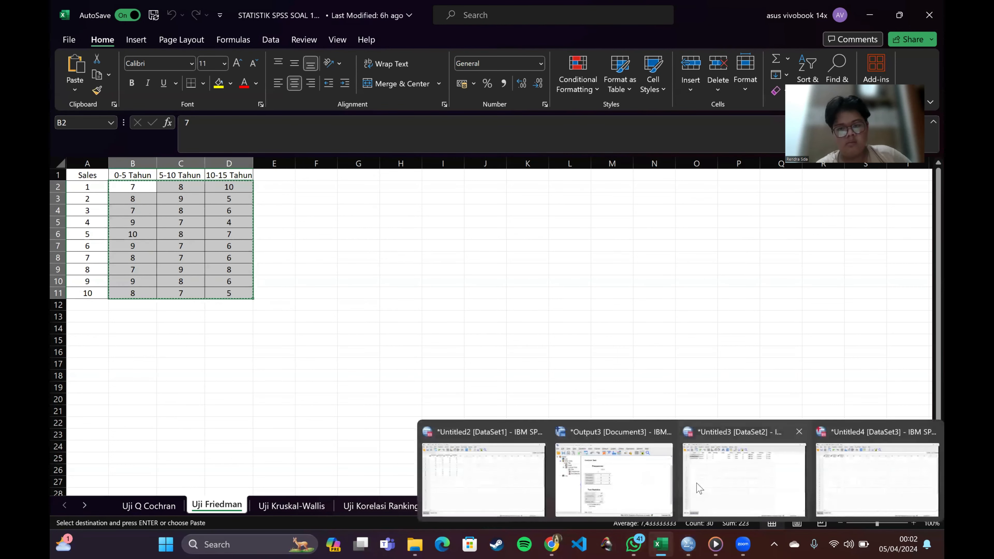
{"action": "left_click", "coordinate": [870, 493]}
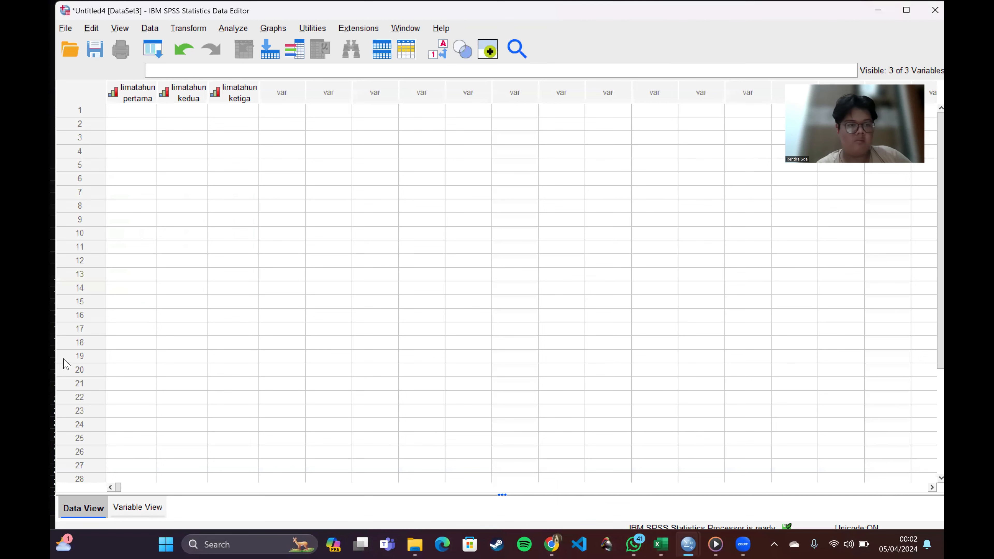
{"action": "left_click", "coordinate": [122, 122]}
{"action": "left_click", "coordinate": [123, 112]}
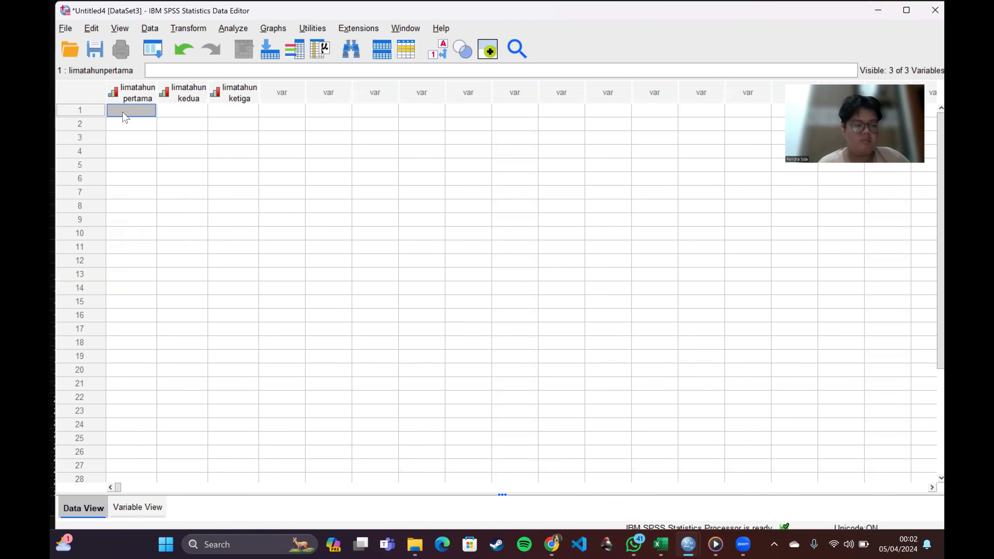
{"action": "key", "text": "ctrl+v"}
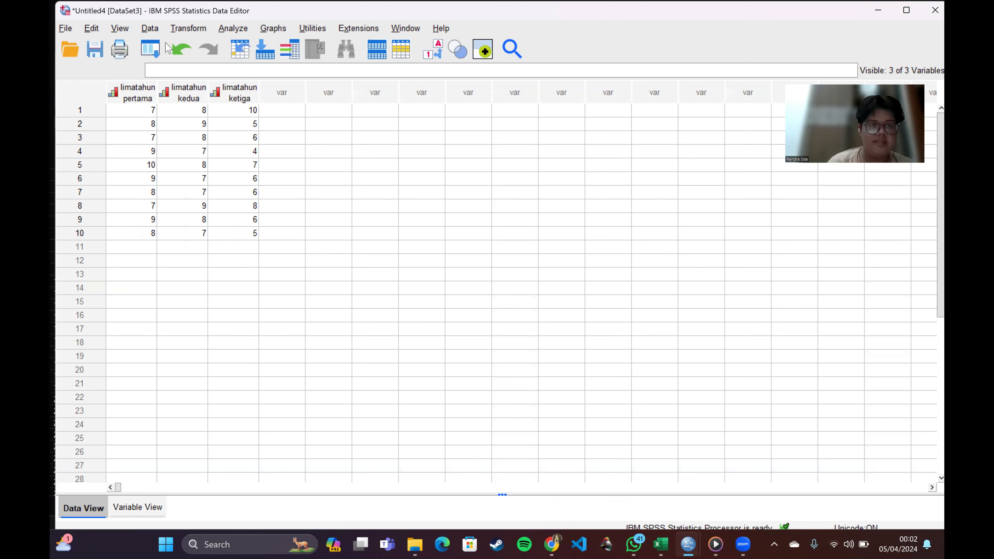
Step: Run a legacy K Related Samples Friedman test with limatahunpertama, limatahunkedua and limatahunketiga as test variables
{"action": "left_click", "coordinate": [231, 29]}
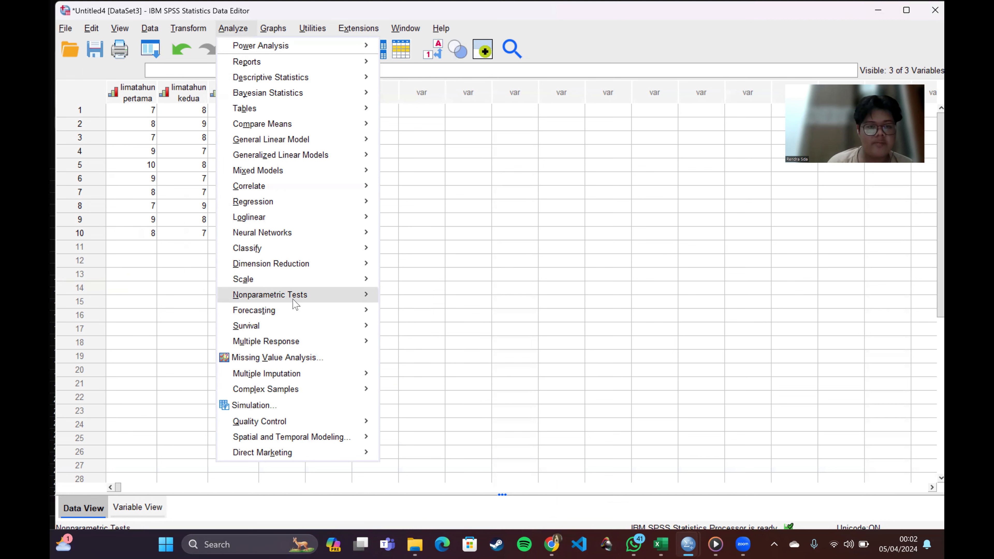
{"action": "mouse_move", "coordinate": [321, 294]}
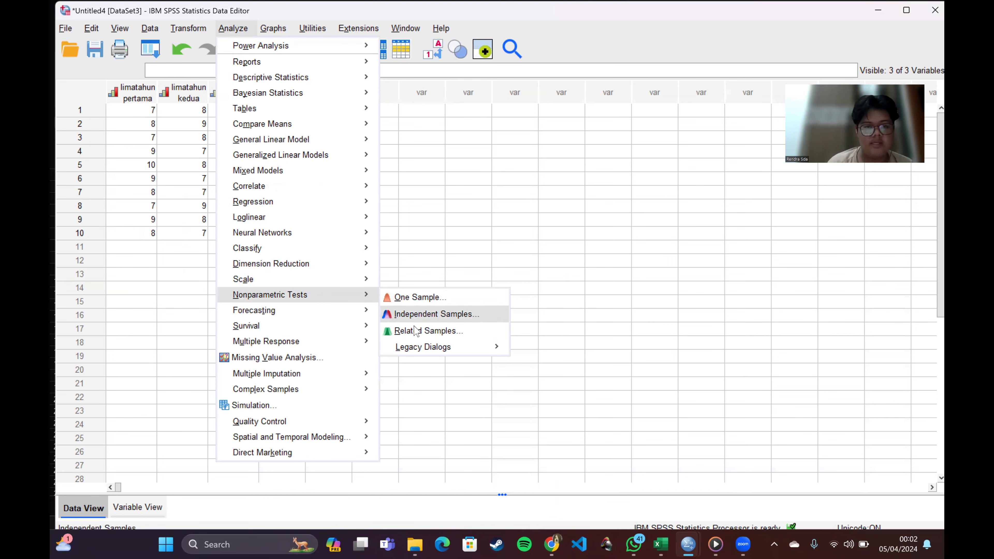
{"action": "mouse_move", "coordinate": [416, 351]}
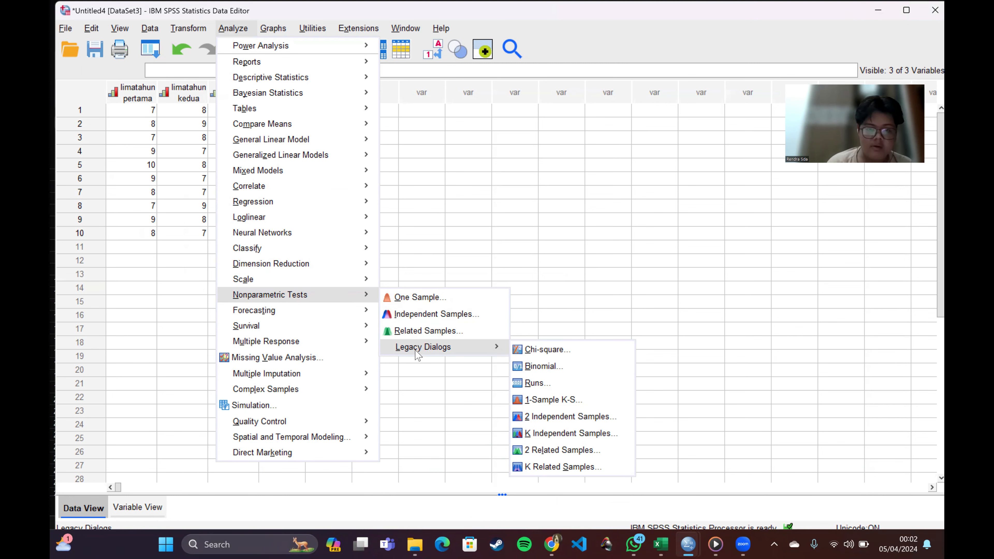
{"action": "left_click", "coordinate": [558, 468]}
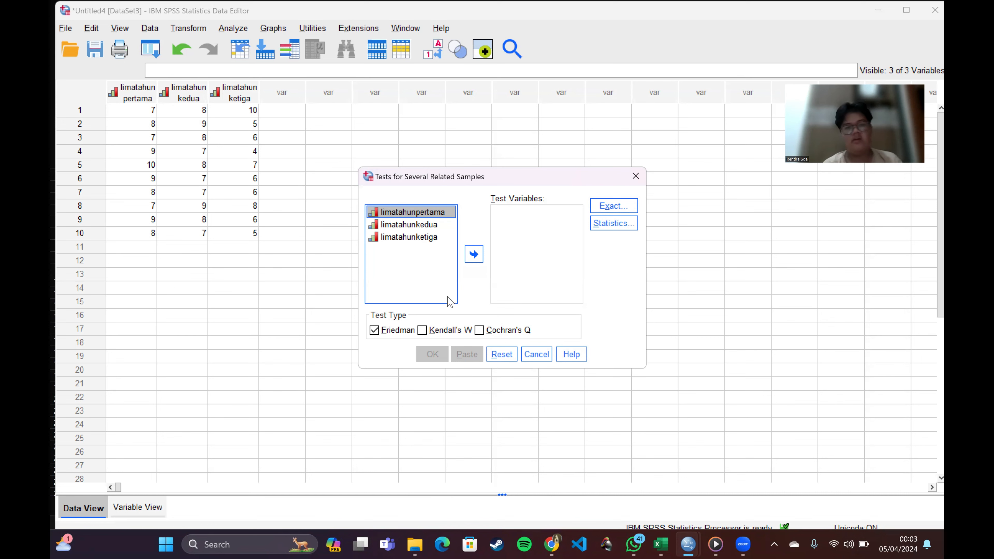
{"action": "left_click", "coordinate": [474, 256]}
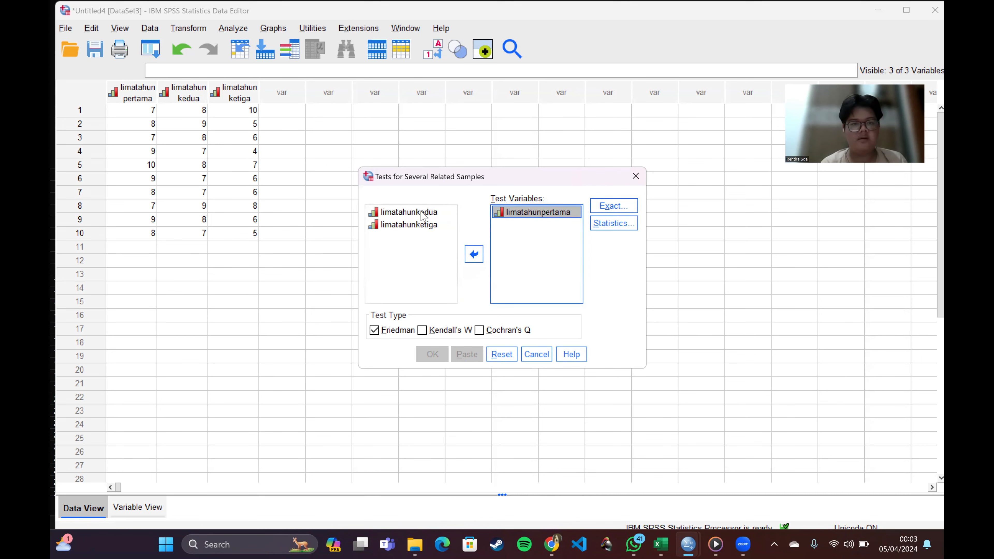
{"action": "left_click", "coordinate": [422, 215]}
{"action": "left_click", "coordinate": [474, 255]}
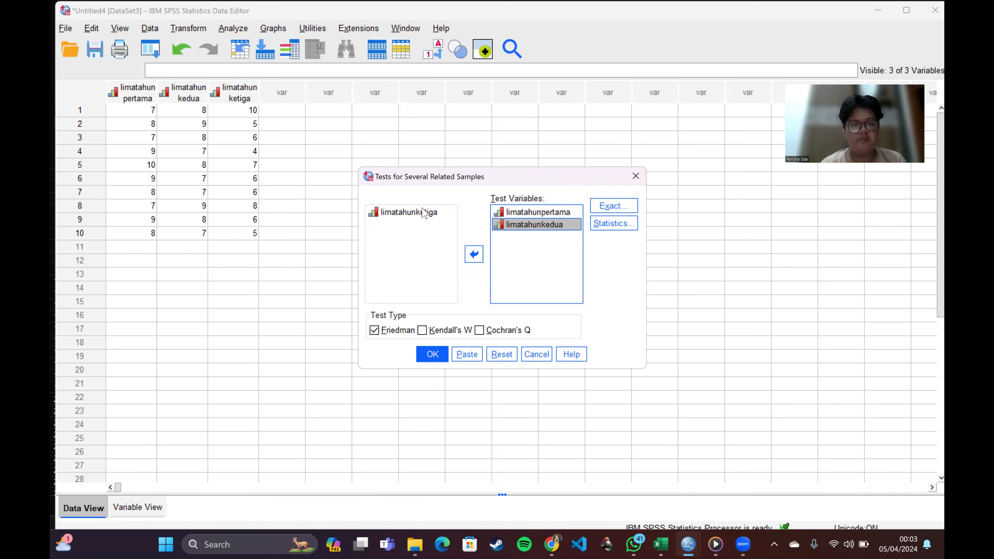
{"action": "left_click", "coordinate": [423, 214]}
{"action": "left_click", "coordinate": [476, 258]}
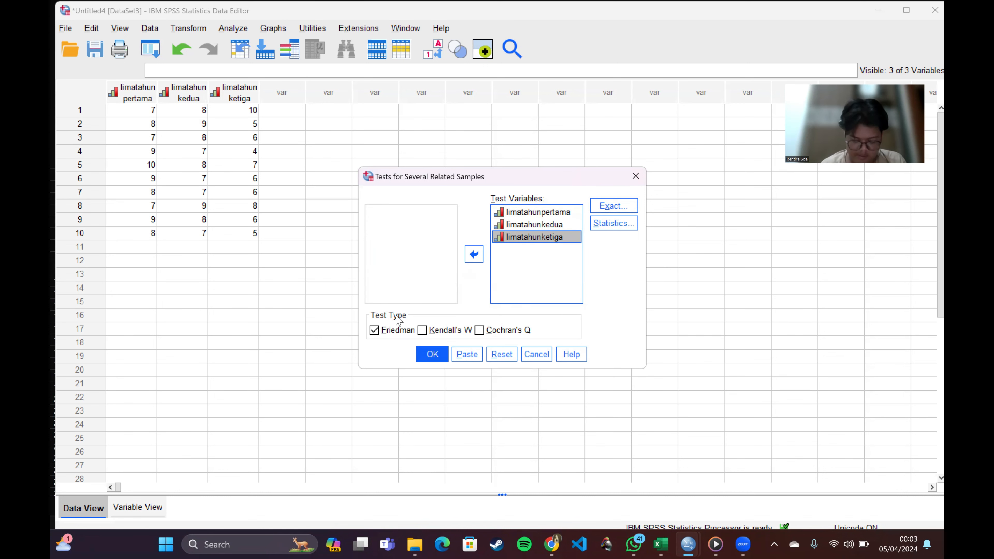
{"action": "left_click", "coordinate": [432, 354]}
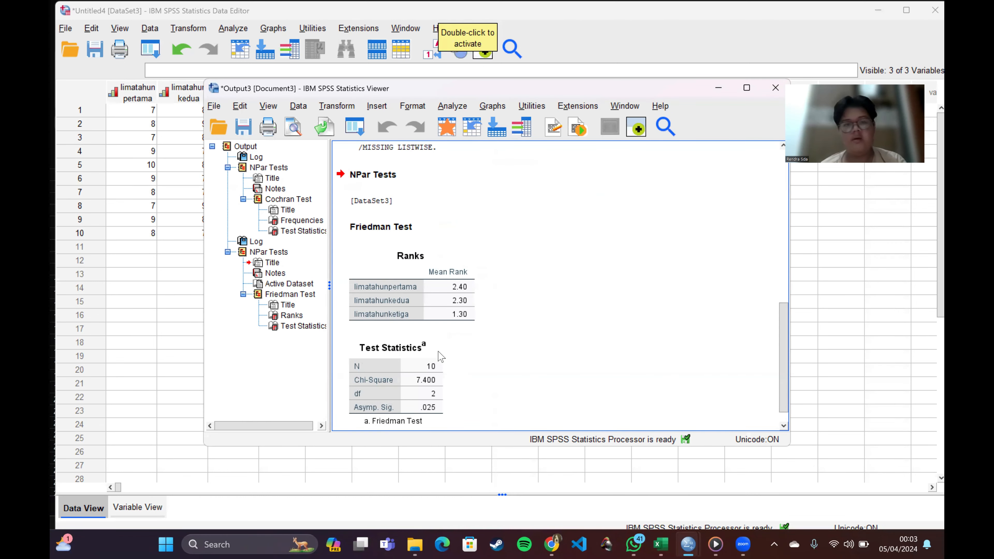
{"action": "left_click", "coordinate": [441, 321]}
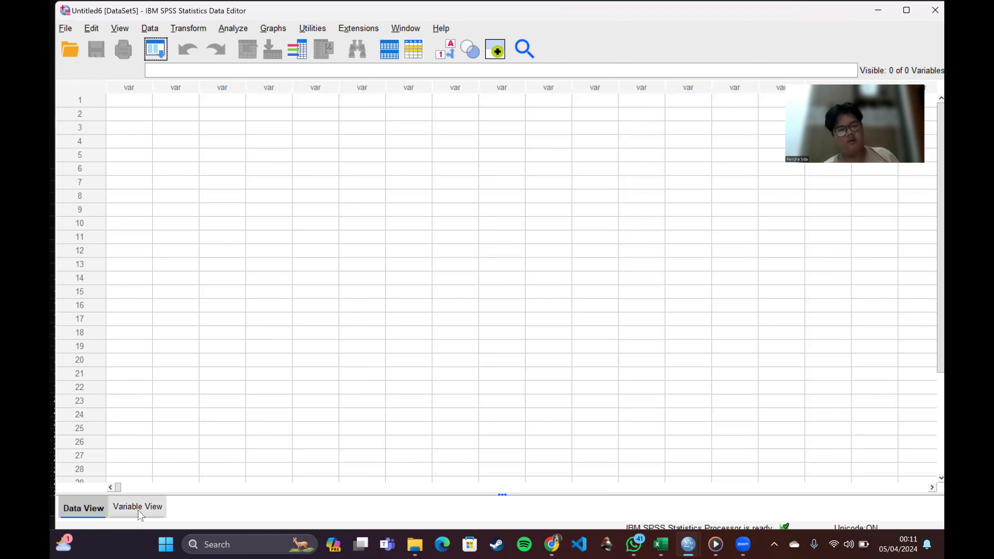
Step: Define two variables named Kelompok and hasil in the empty Untitled6 dataset
{"action": "left_click", "coordinate": [137, 510]}
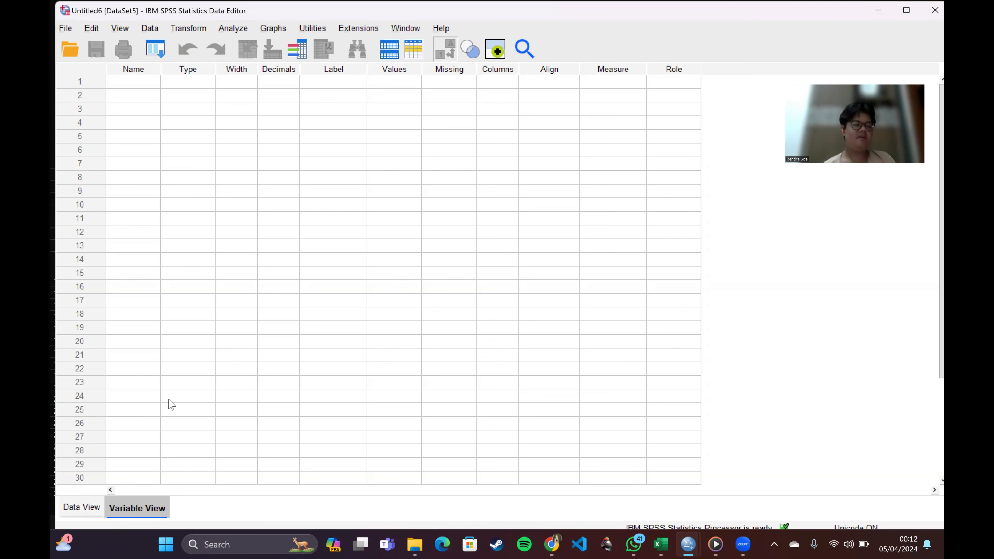
{"action": "left_click", "coordinate": [124, 82]}
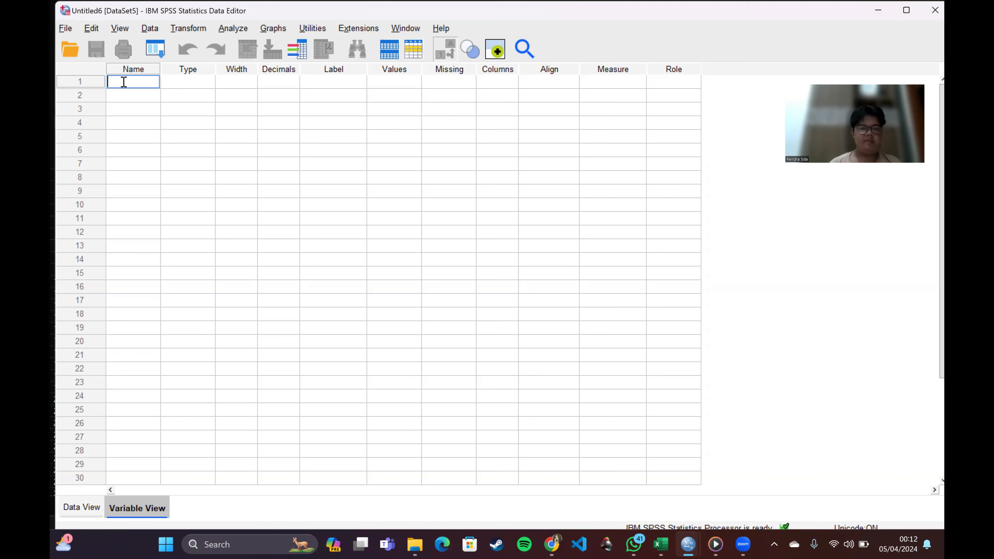
{"action": "type", "text": "Ke"}
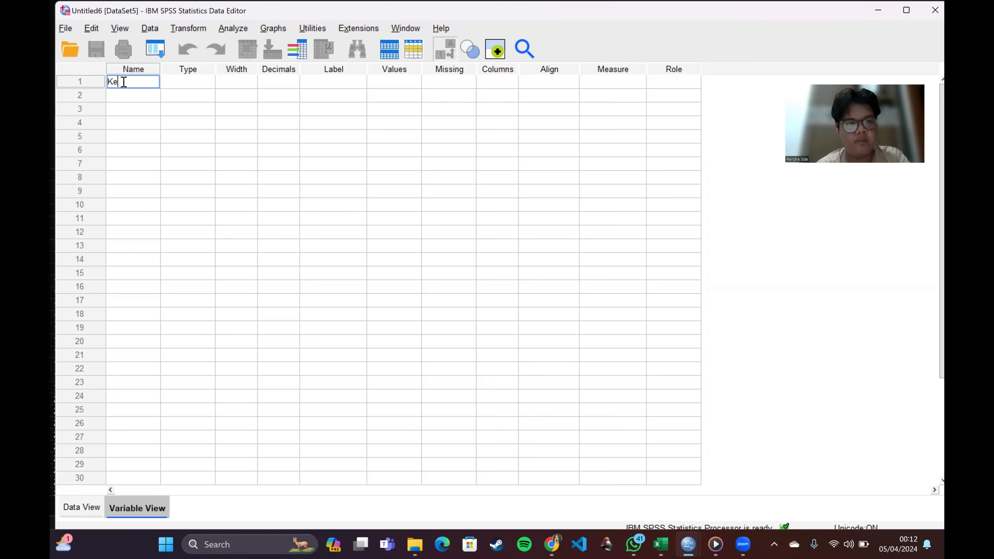
{"action": "type", "text": "lompok"}
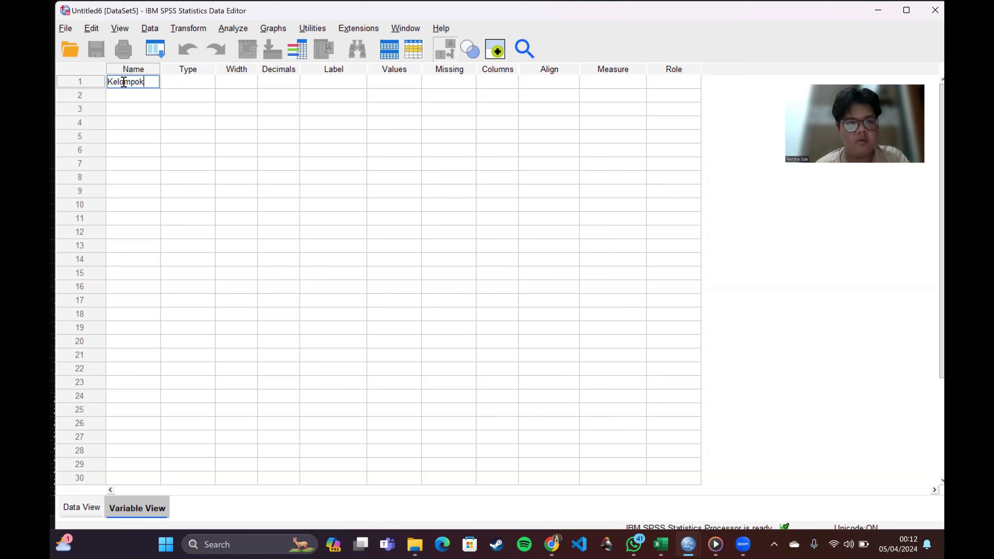
{"action": "left_click", "coordinate": [130, 91]}
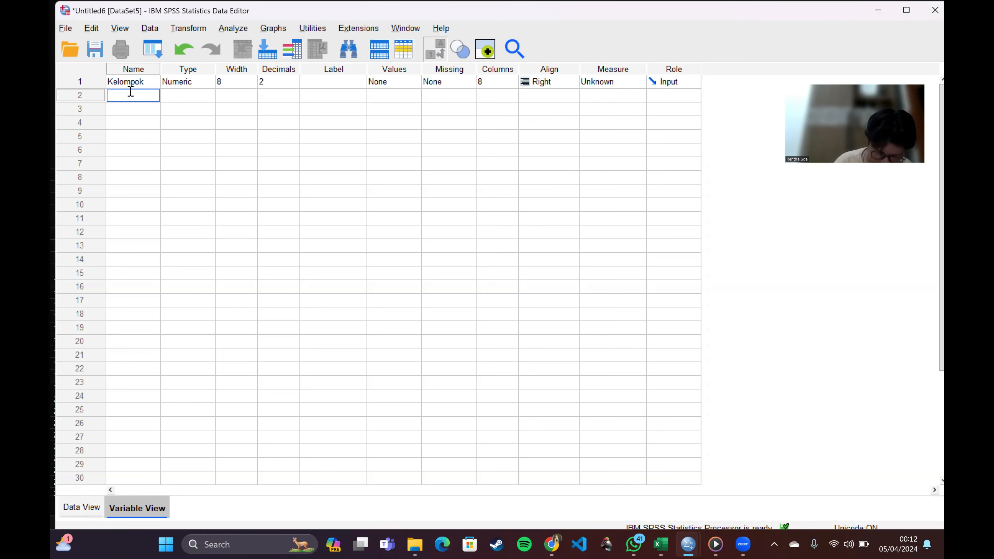
{"action": "type", "text": "hasil"}
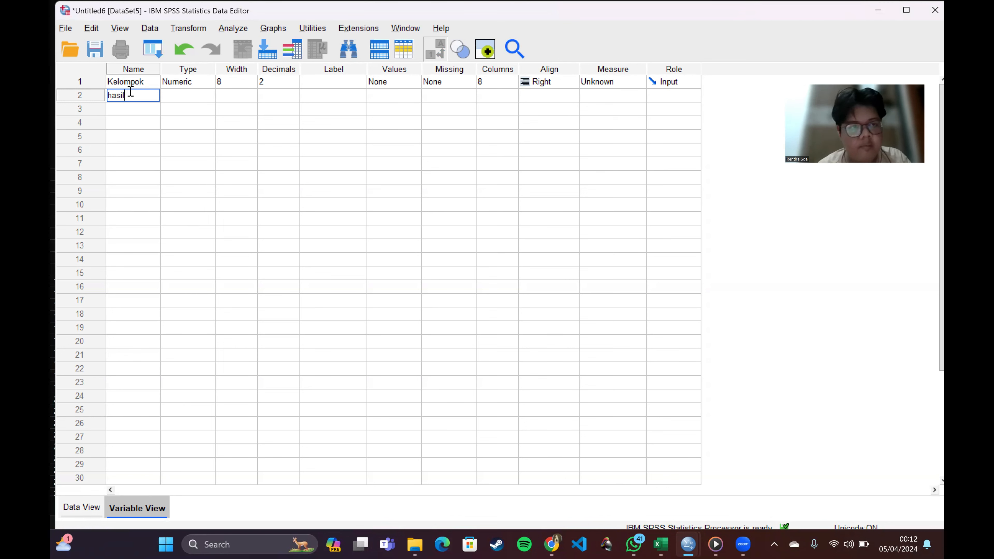
Step: Set both variables to 0 decimals, with the measurement level Nominal for Kelompok and Scale for hasil
{"action": "left_click", "coordinate": [276, 83]}
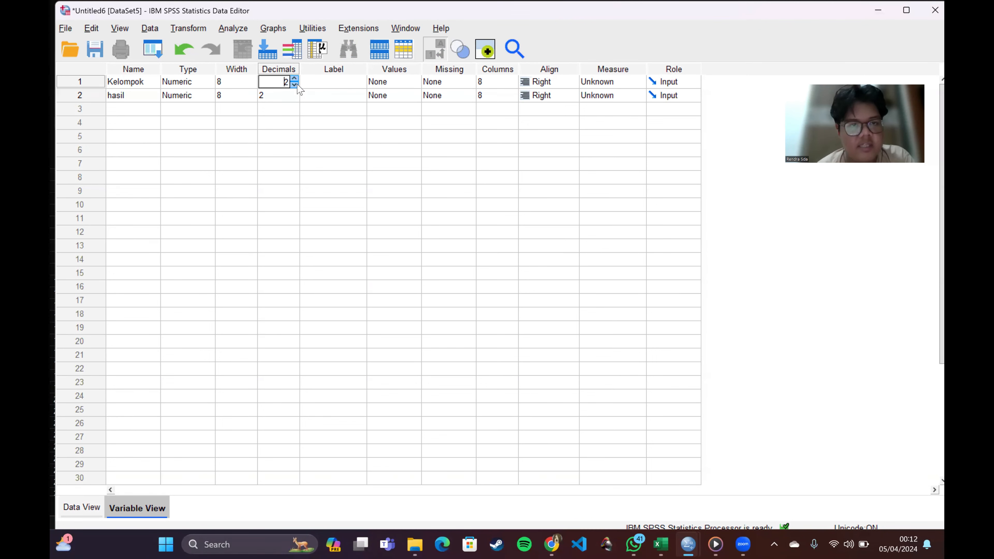
{"action": "left_click", "coordinate": [293, 96]}
{"action": "left_click", "coordinate": [294, 99]}
{"action": "left_click", "coordinate": [294, 98]}
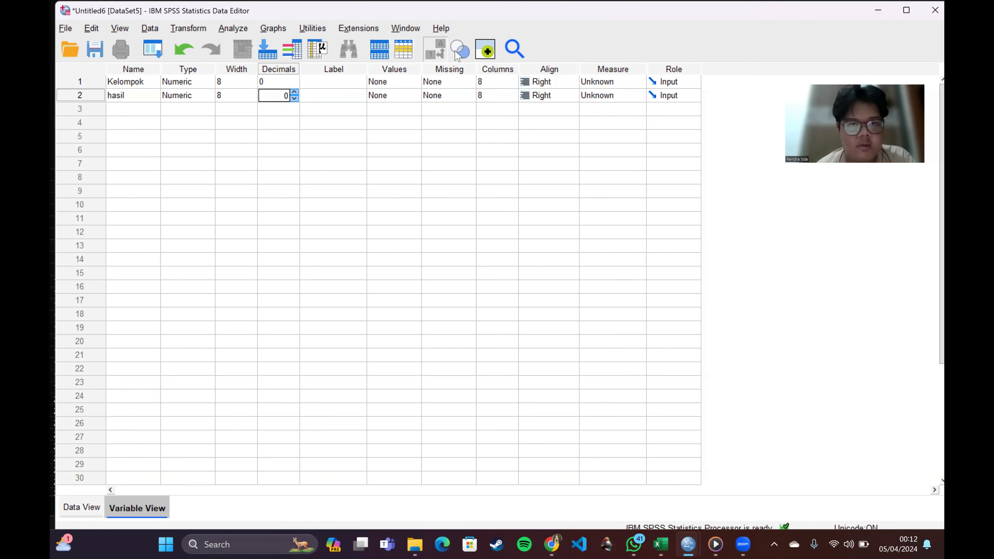
{"action": "left_click", "coordinate": [602, 81]}
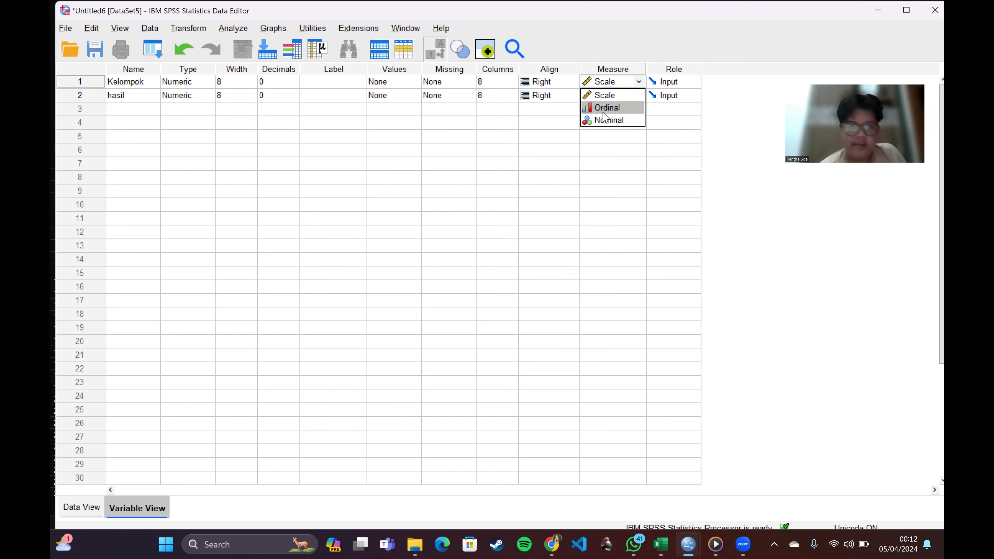
{"action": "left_click", "coordinate": [607, 120]}
{"action": "left_click", "coordinate": [611, 97]}
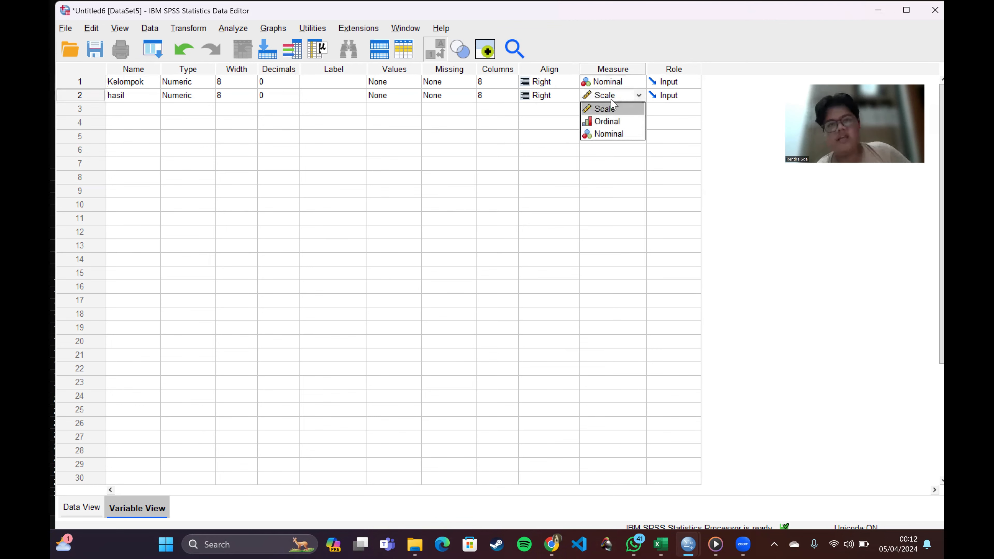
{"action": "left_click", "coordinate": [610, 108]}
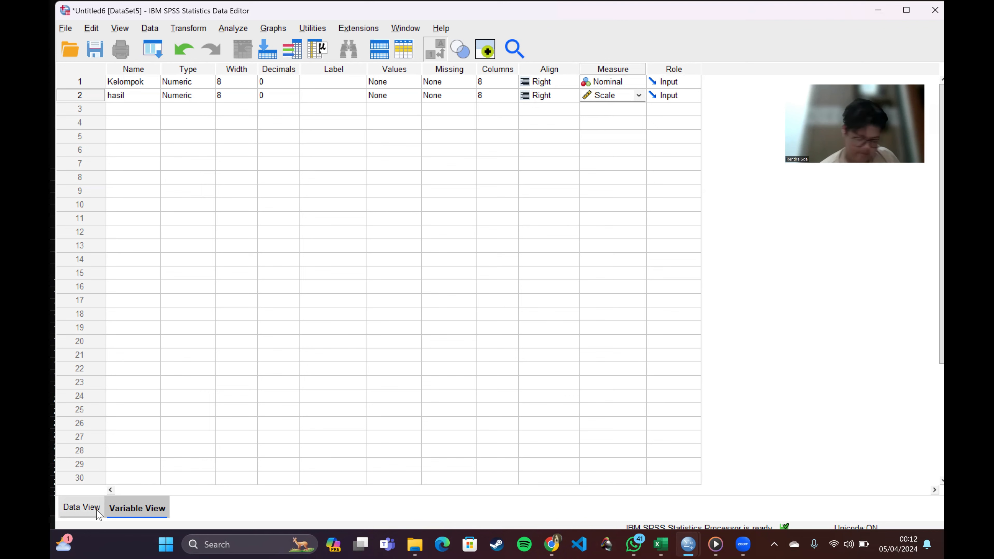
Step: Add a value label to Kelompok that defines 1 as Metode A
{"action": "left_click", "coordinate": [82, 507]}
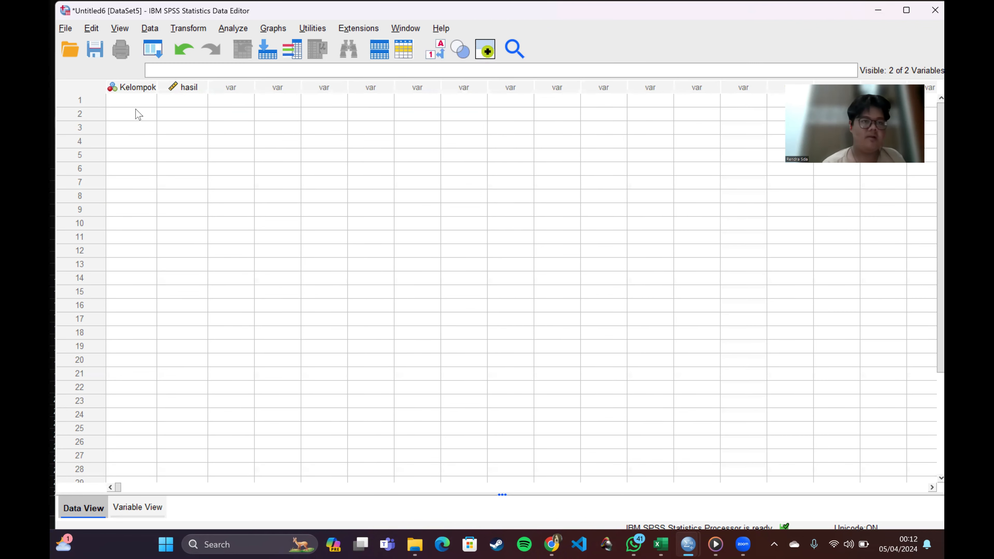
{"action": "left_click", "coordinate": [159, 507]}
{"action": "left_click", "coordinate": [400, 83]}
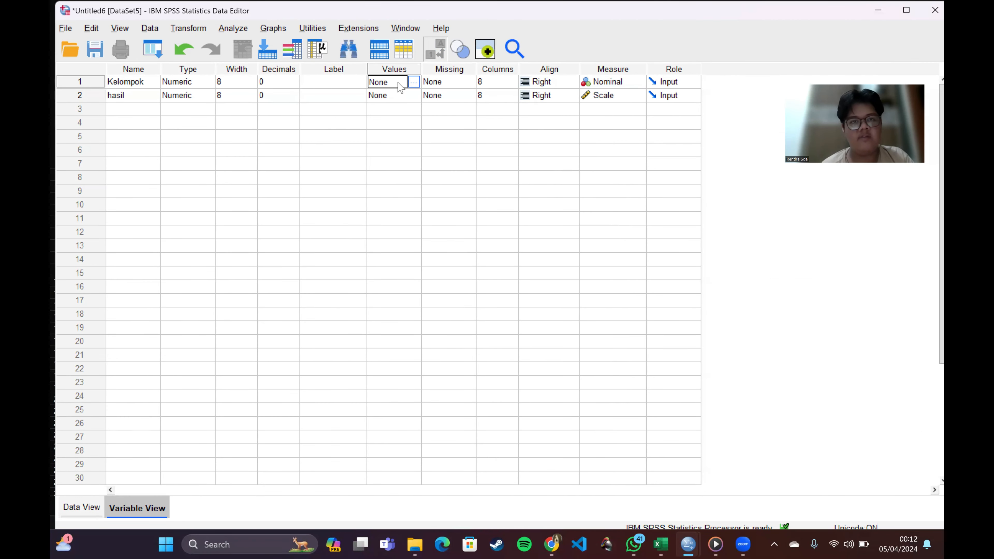
{"action": "left_click", "coordinate": [417, 82]}
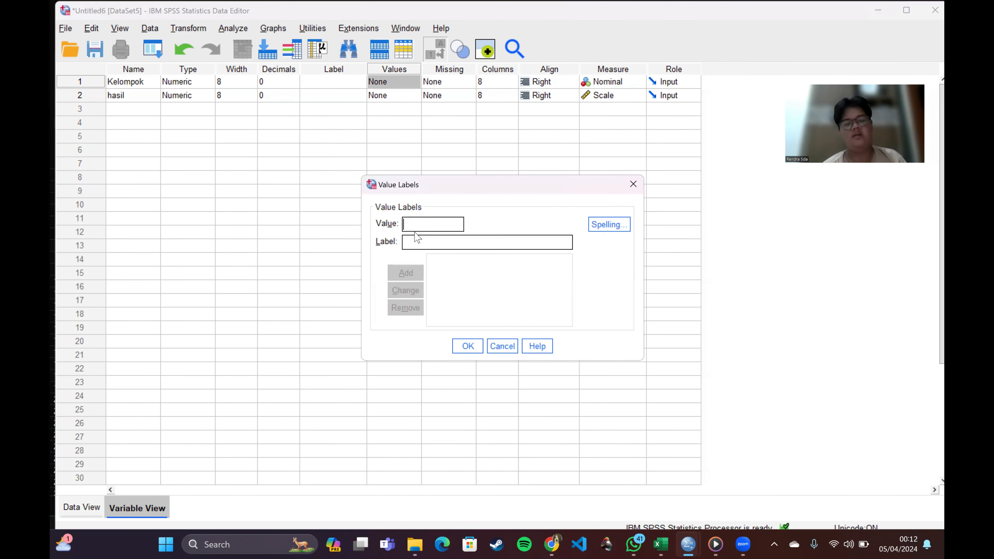
{"action": "type", "text": "`1"}
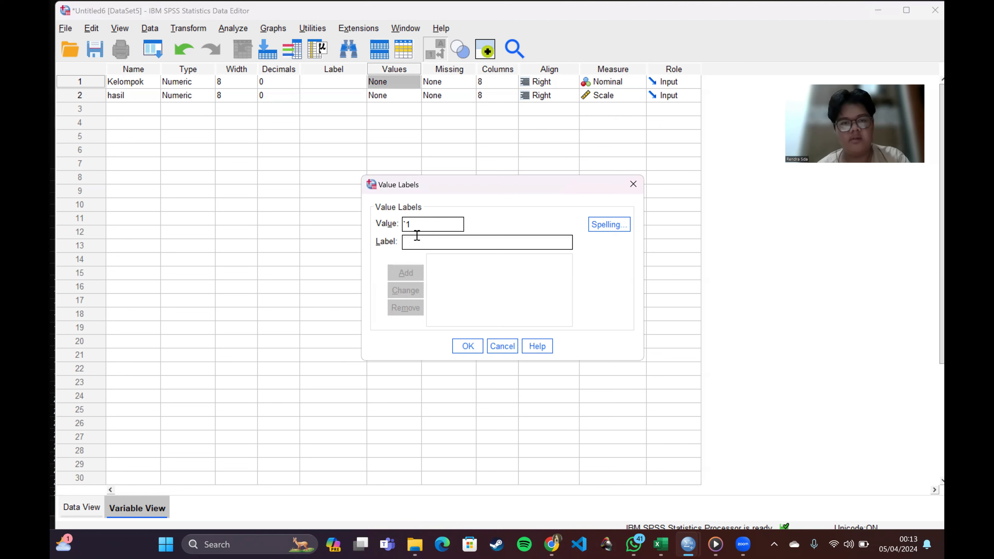
{"action": "left_click", "coordinate": [419, 241]}
{"action": "type", "text": "M"}
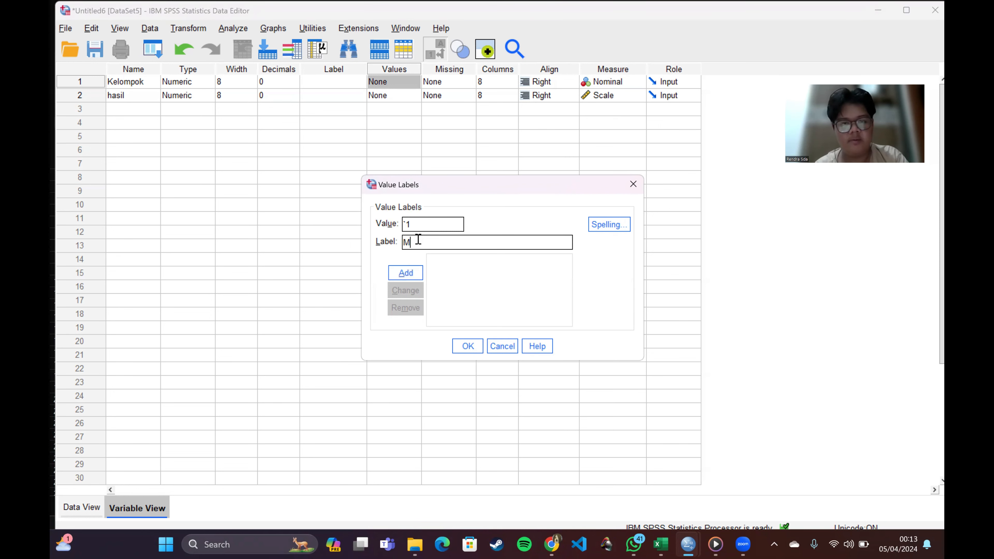
{"action": "type", "text": "etode 1"}
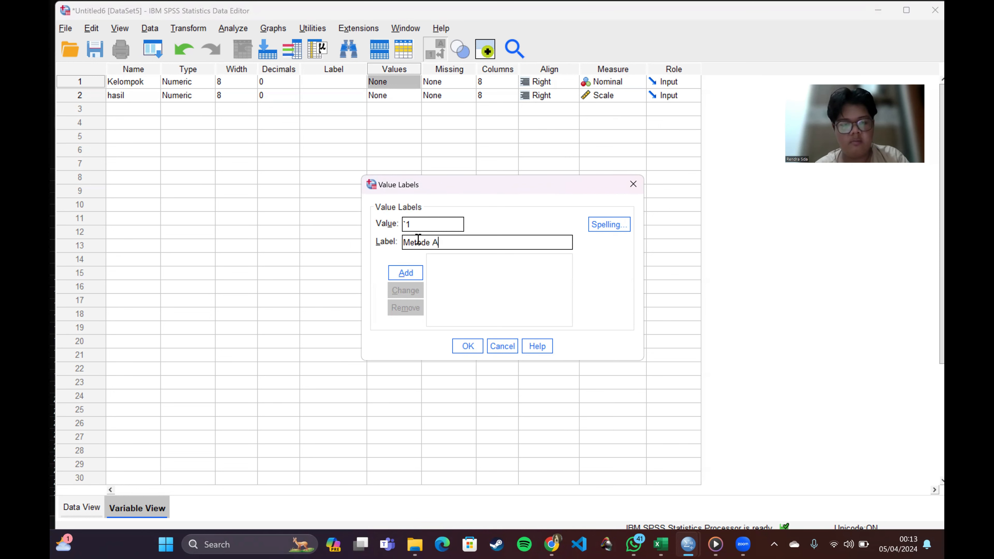
{"action": "key", "text": "Return"}
{"action": "left_click", "coordinate": [503, 292]}
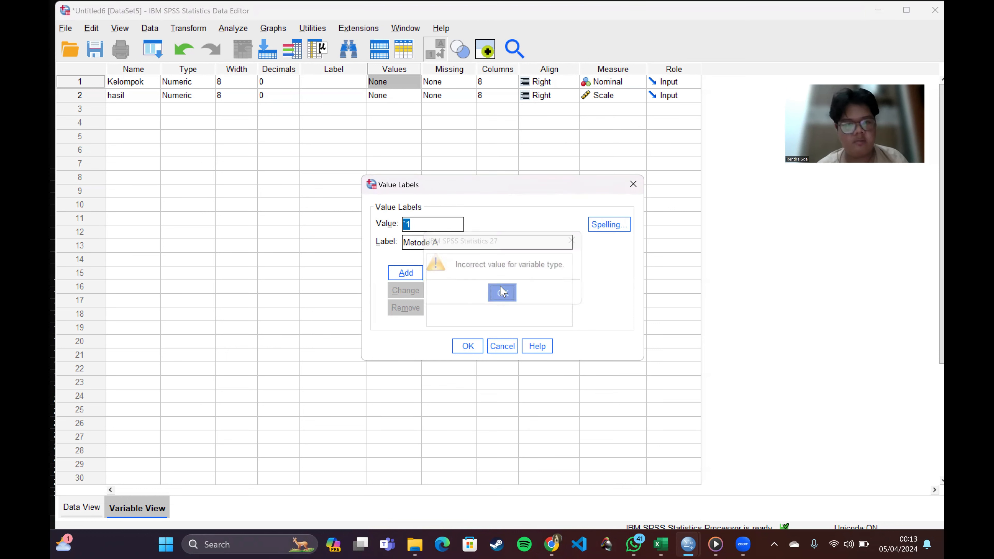
{"action": "left_click", "coordinate": [422, 222]}
{"action": "key", "text": "BackSpace"}
{"action": "key", "text": "BackSpace"}
{"action": "type", "text": "1"}
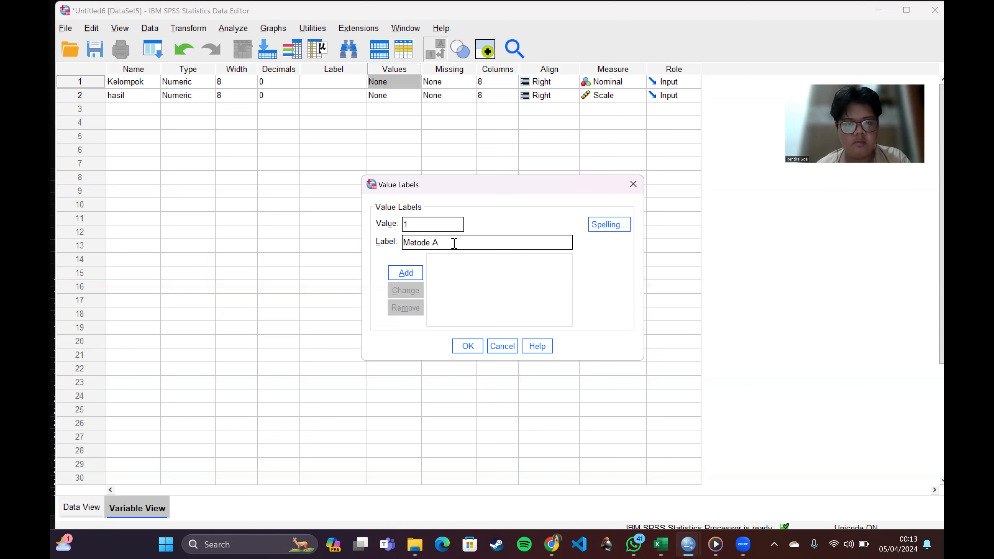
{"action": "left_click", "coordinate": [405, 273]}
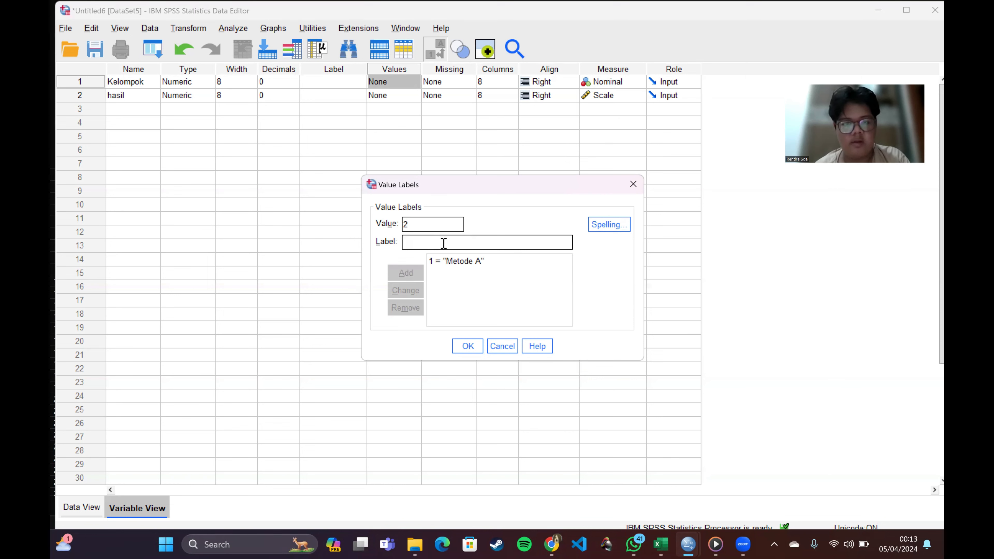
Step: Add the value labels 2 = Metode B and 3 = Metode C to Kelompok and apply them
{"action": "type", "text": "Meto"}
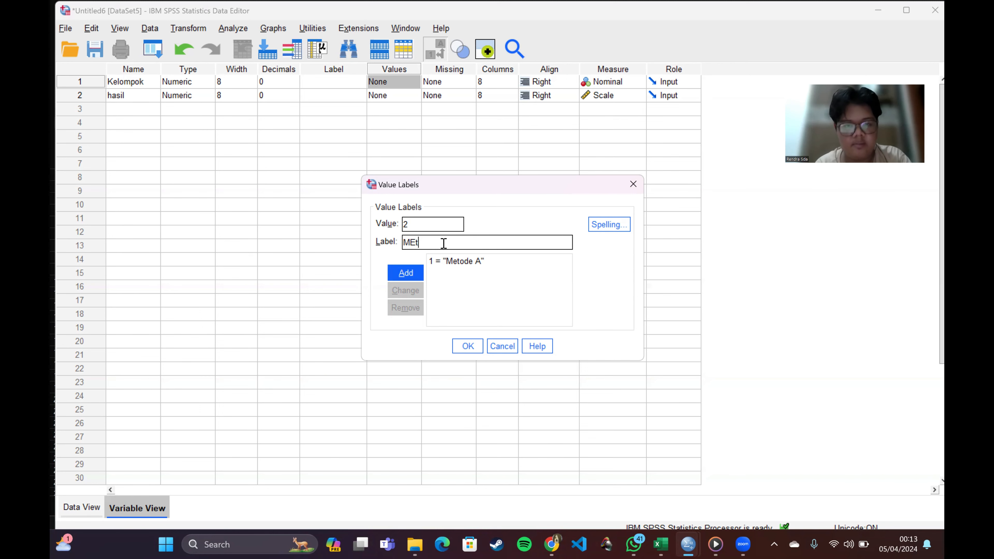
{"action": "type", "text": "de B"}
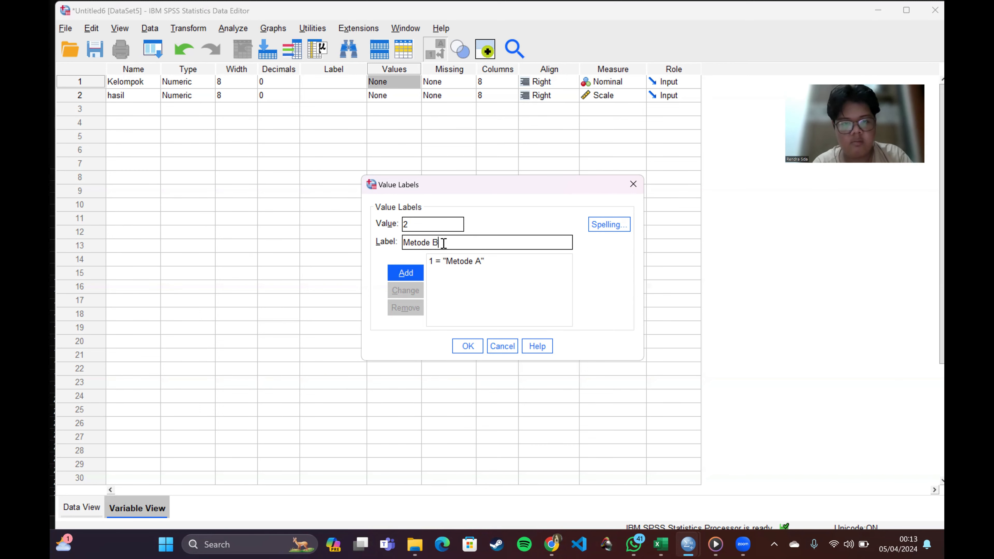
{"action": "key", "text": "Return"}
{"action": "type", "text": "3"}
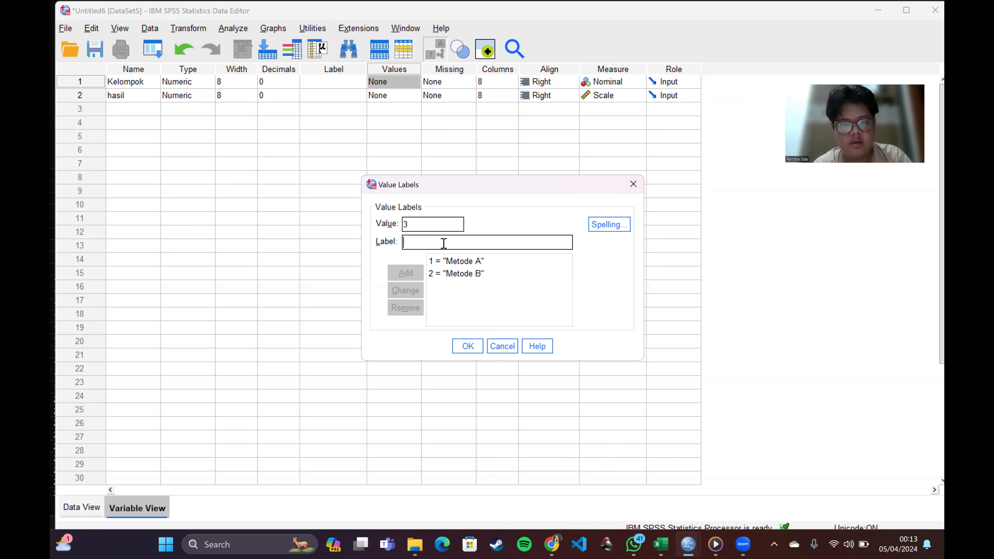
{"action": "type", "text": " = \"Metode "}
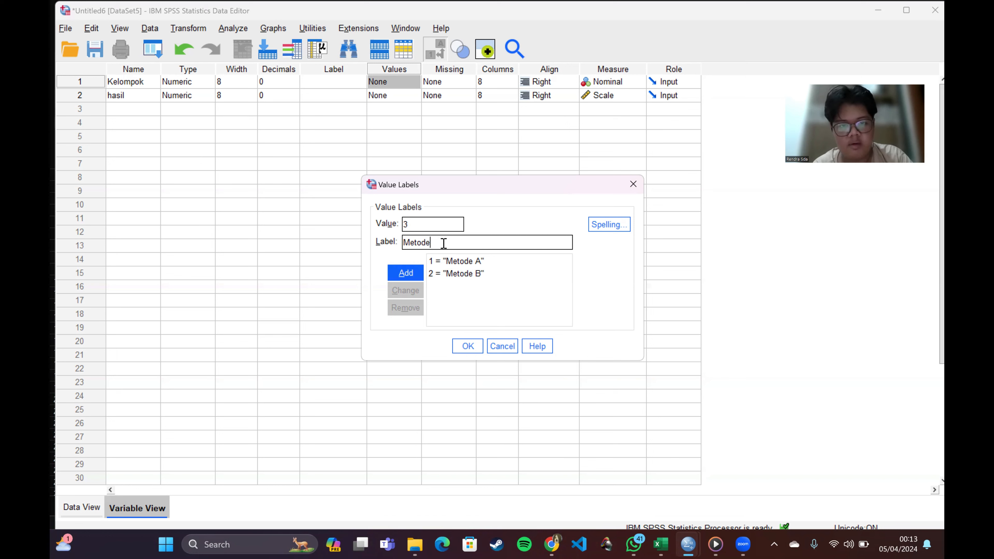
{"action": "type", "text": "C"}
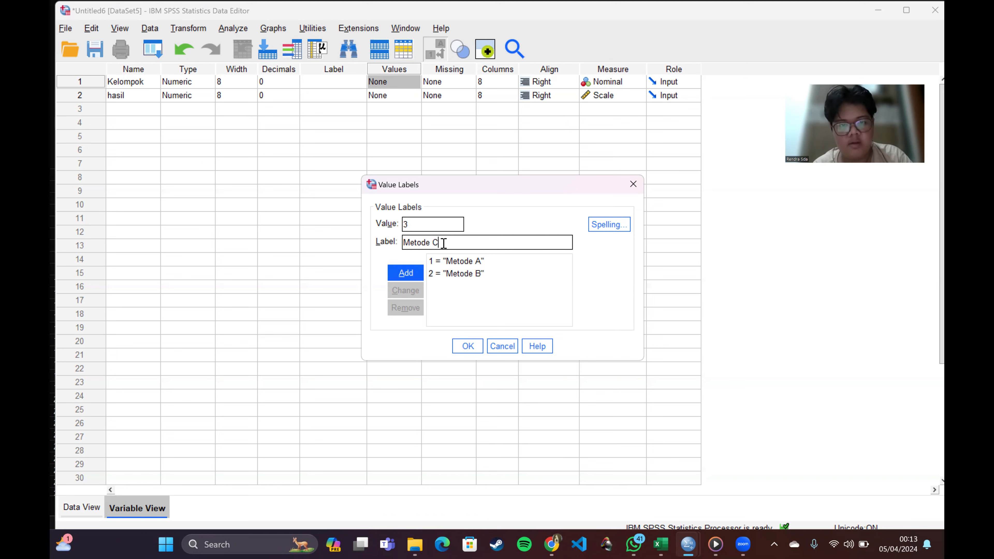
{"action": "left_click", "coordinate": [408, 276]}
{"action": "left_click", "coordinate": [468, 346]}
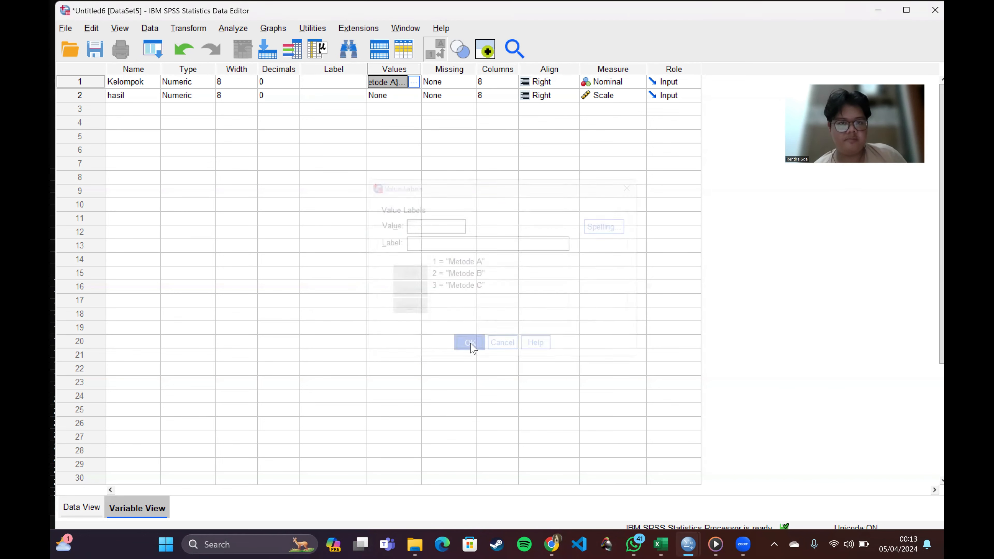
Step: Enter group code 1 (Metode A) for Kelompok in data rows 1 to 10
{"action": "left_click", "coordinate": [81, 507]}
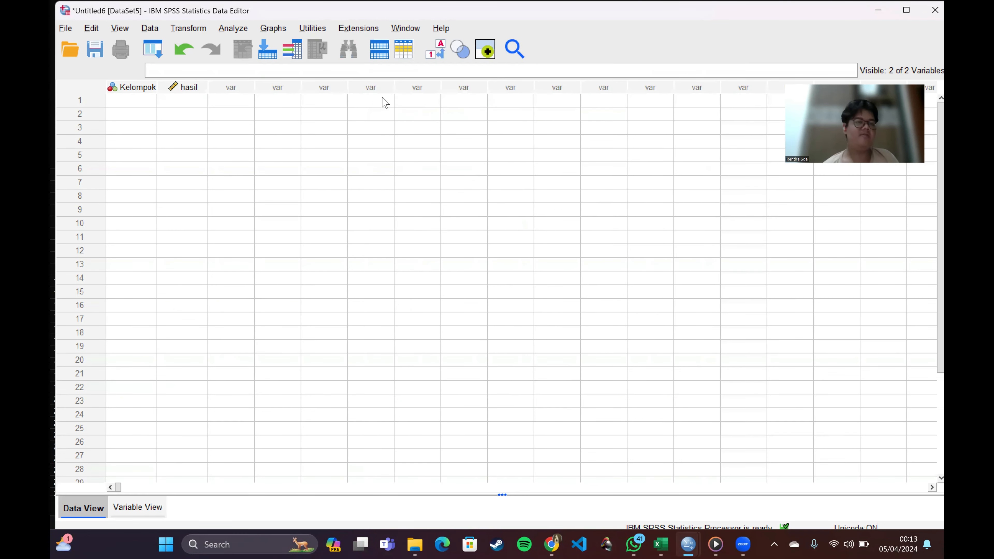
{"action": "left_click", "coordinate": [132, 104]}
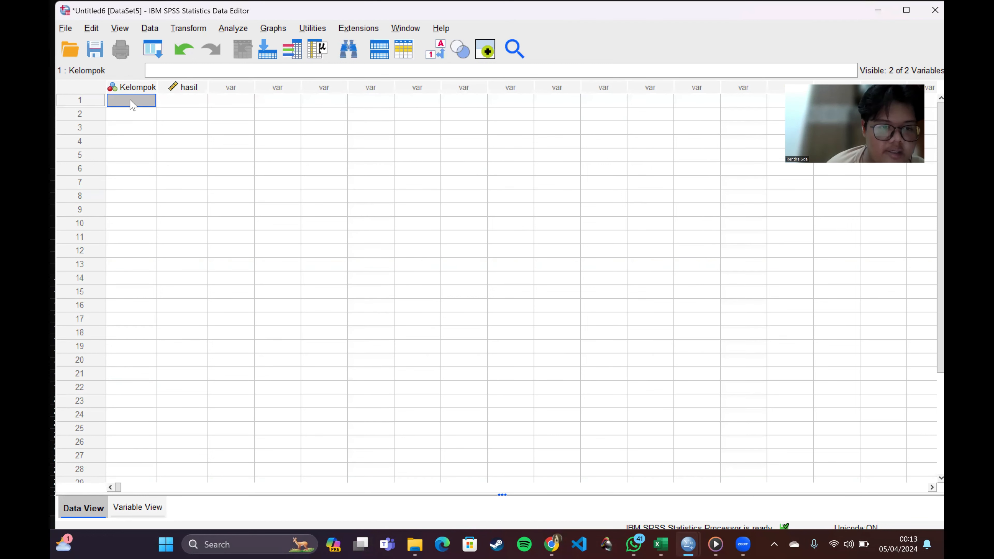
{"action": "type", "text": "1"}
{"action": "key", "text": "Return"}
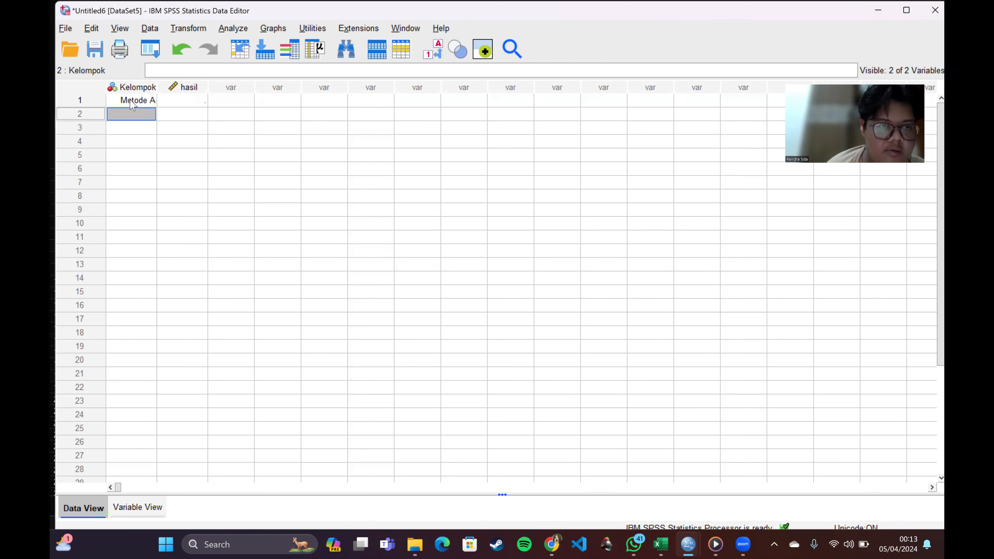
{"action": "type", "text": "1"}
{"action": "key", "text": "Return"}
{"action": "type", "text": "1"}
{"action": "key", "text": "Return"}
{"action": "type", "text": "1"}
{"action": "key", "text": "Return"}
{"action": "type", "text": "1"}
{"action": "key", "text": "Return"}
{"action": "type", "text": "1"}
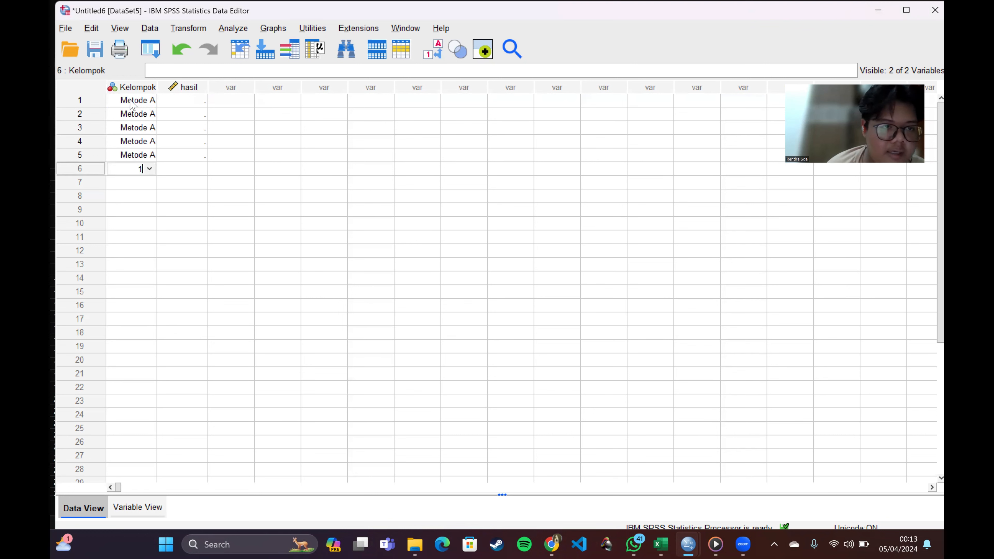
{"action": "key", "text": "Return"}
{"action": "type", "text": "1"}
{"action": "key", "text": "Return"}
{"action": "type", "text": "1"}
{"action": "key", "text": "Return"}
{"action": "type", "text": "1"}
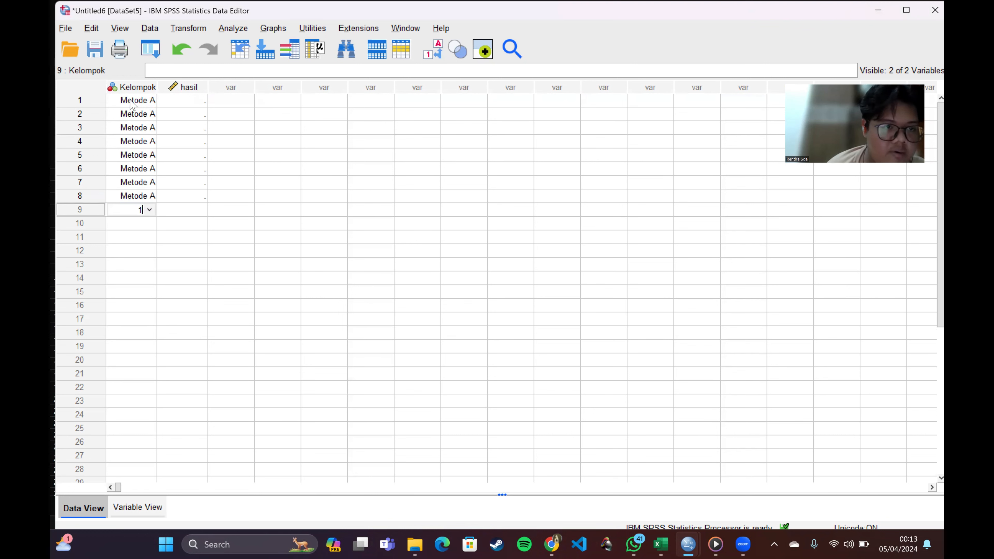
{"action": "key", "text": "Return"}
{"action": "type", "text": "1"}
{"action": "key", "text": "Return"}
{"action": "key", "text": "Return"}
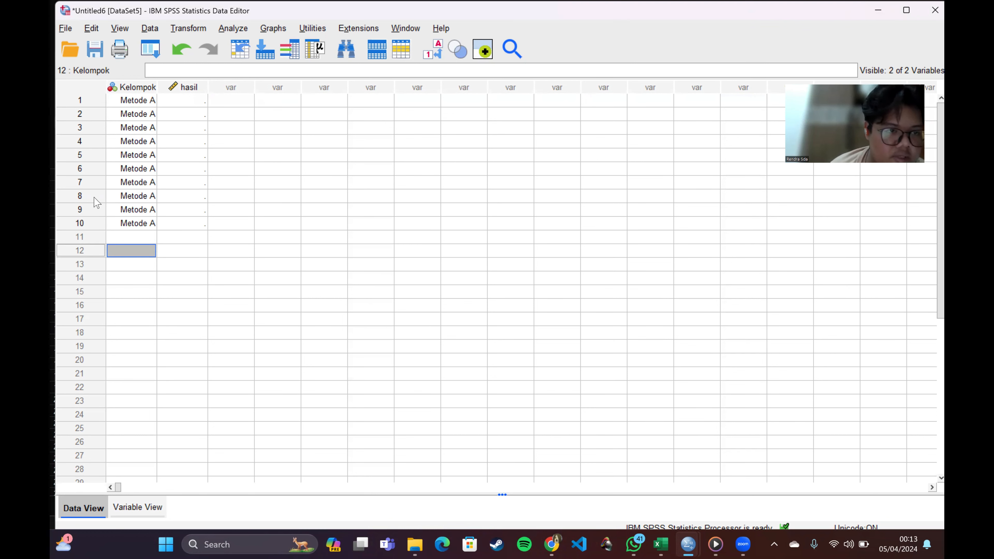
Step: Enter group code 2 (Metode B) for Kelompok in data rows 11 to 20
{"action": "left_click", "coordinate": [124, 238]}
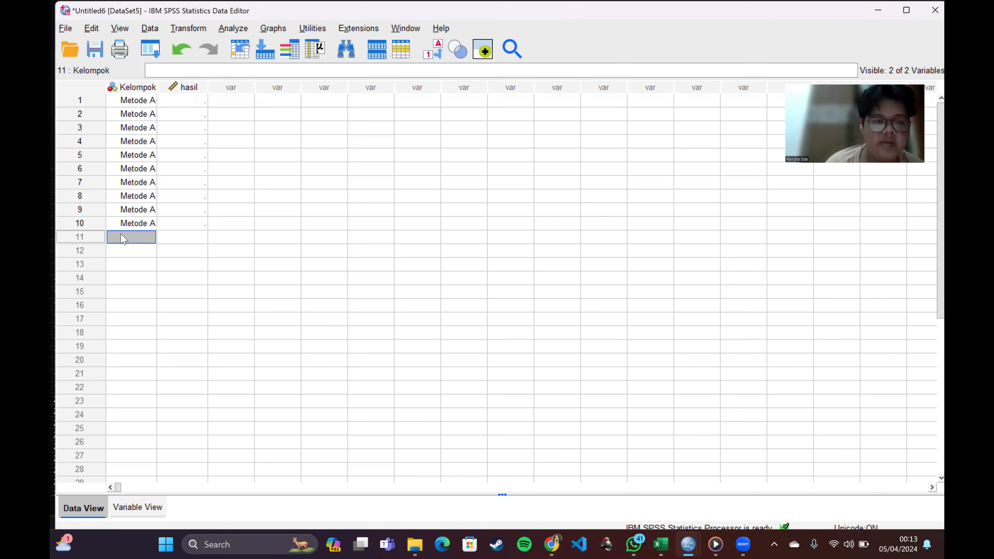
{"action": "type", "text": "2"}
{"action": "key", "text": "Return"}
{"action": "type", "text": "2"}
{"action": "key", "text": "Return"}
{"action": "type", "text": "2"}
{"action": "key", "text": "Return"}
{"action": "type", "text": "2"}
{"action": "key", "text": "Return"}
{"action": "key", "text": "2"}
{"action": "key", "text": "Return"}
{"action": "type", "text": "2"}
{"action": "key", "text": "Return"}
{"action": "type", "text": "2"}
{"action": "key", "text": "Return"}
{"action": "key", "text": "2"}
{"action": "key", "text": "Return"}
{"action": "type", "text": "2"}
{"action": "key", "text": "Return"}
{"action": "type", "text": "2"}
{"action": "key", "text": "Return"}
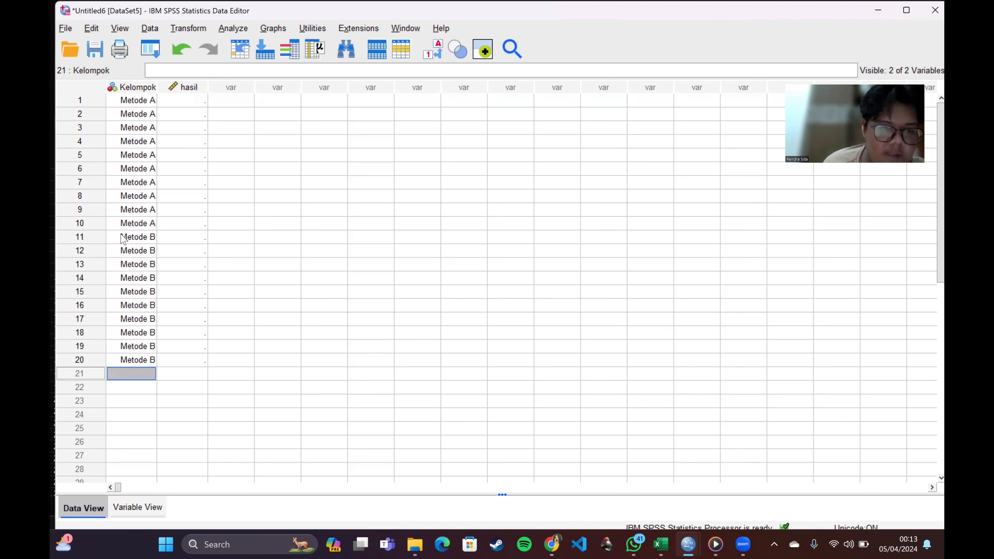
Step: Enter group code 3 (Metode C) for Kelompok in data rows 21 to 30
{"action": "type", "text": "3"}
{"action": "key", "text": "Return"}
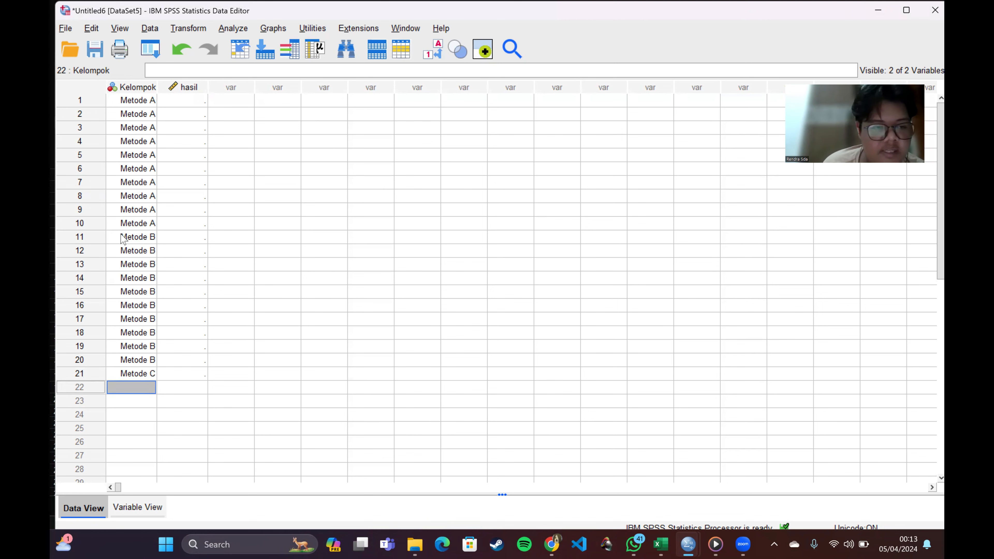
{"action": "type", "text": "3"}
{"action": "key", "text": "Return"}
{"action": "key", "text": "3"}
{"action": "key", "text": "Return"}
{"action": "type", "text": "3"}
{"action": "key", "text": "Return"}
{"action": "key", "text": "3"}
{"action": "key", "text": "Return"}
{"action": "key", "text": "3"}
{"action": "key", "text": "Return"}
{"action": "type", "text": "3"}
{"action": "key", "text": "Return"}
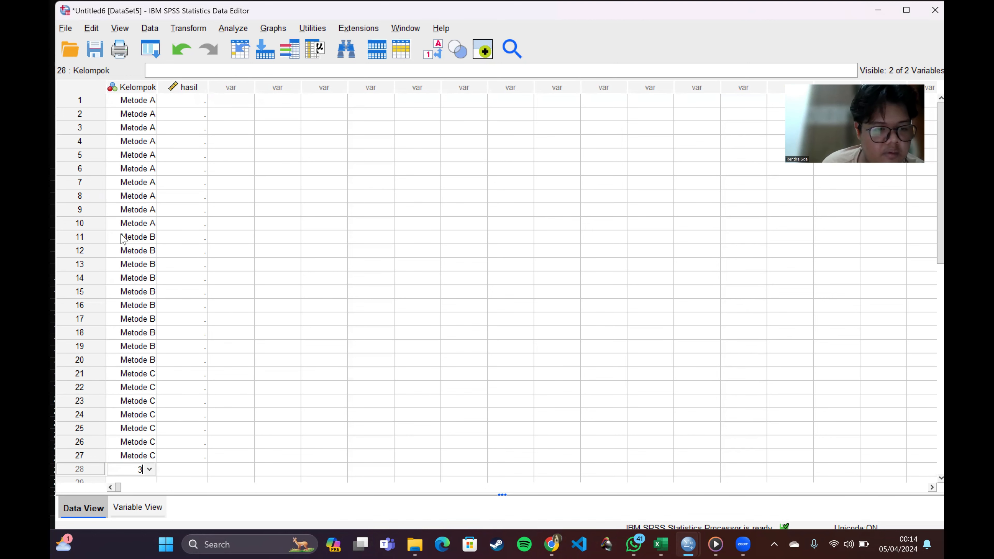
{"action": "type", "text": "3"}
{"action": "key", "text": "Return"}
{"action": "type", "text": "3"}
{"action": "key", "text": "Return"}
{"action": "type", "text": "3"}
{"action": "key", "text": "Return"}
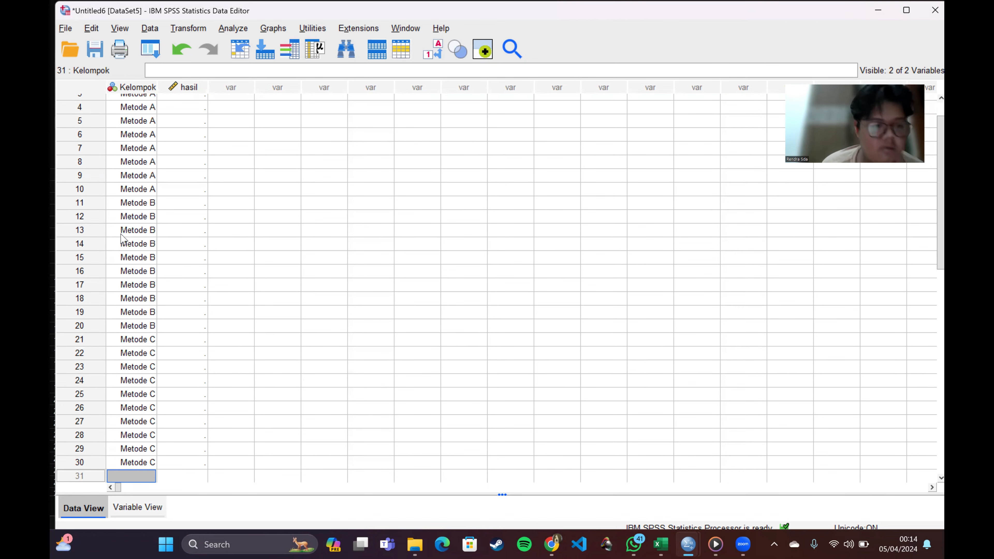
Step: Copy the Metode A sales values (A3:A12) from the Excel sheet Uji Kruskal-Wallis into hasil, rows 1 to 10, of the SPSS dataset Untitled6
{"action": "scroll", "coordinate": [200, 191], "scroll_direction": "up", "scroll_amount": 1}
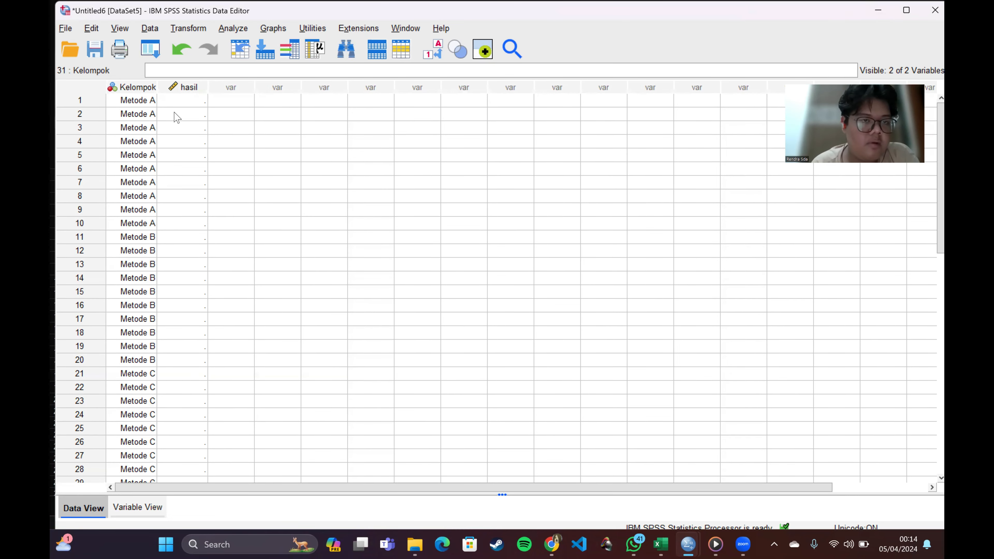
{"action": "left_click", "coordinate": [176, 102]}
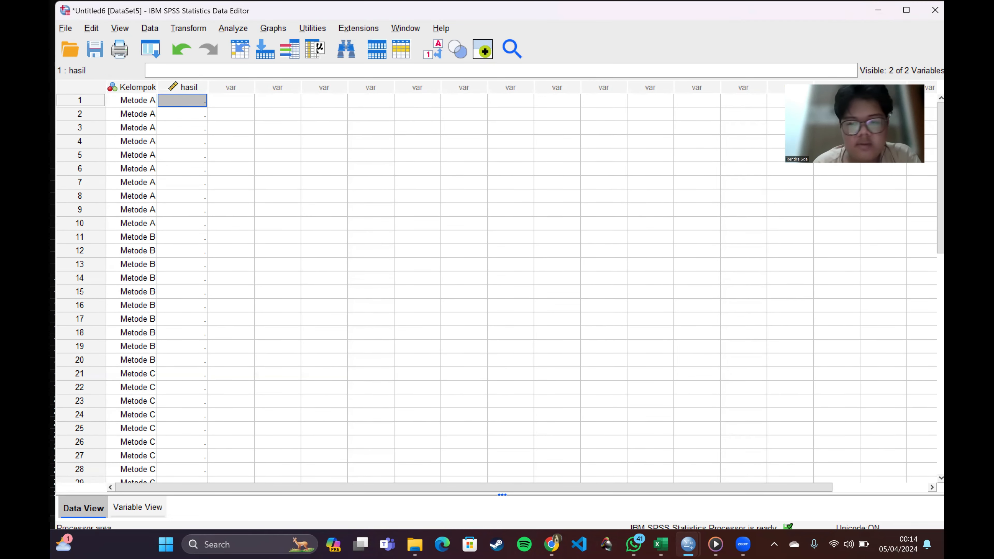
{"action": "left_click", "coordinate": [661, 545]}
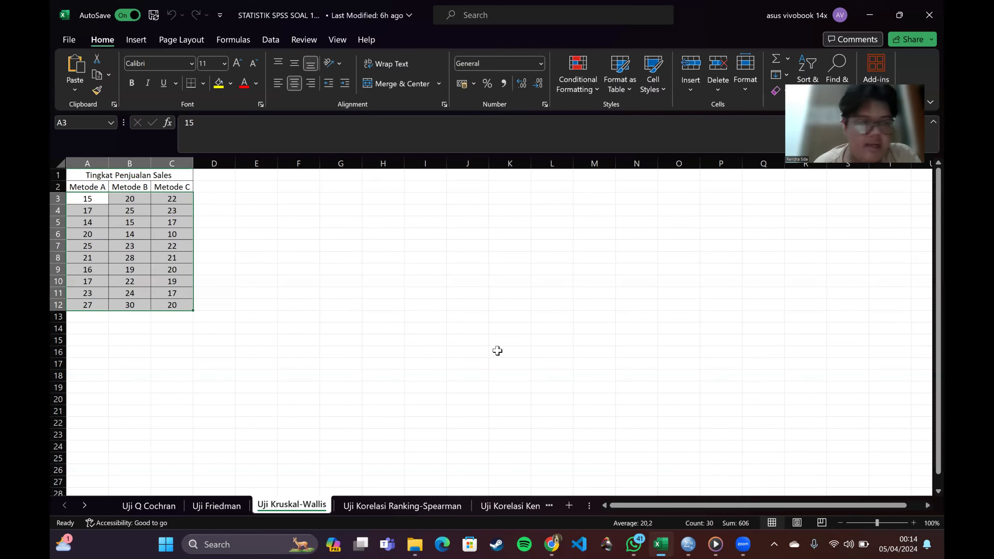
{"action": "left_click", "coordinate": [70, 198]}
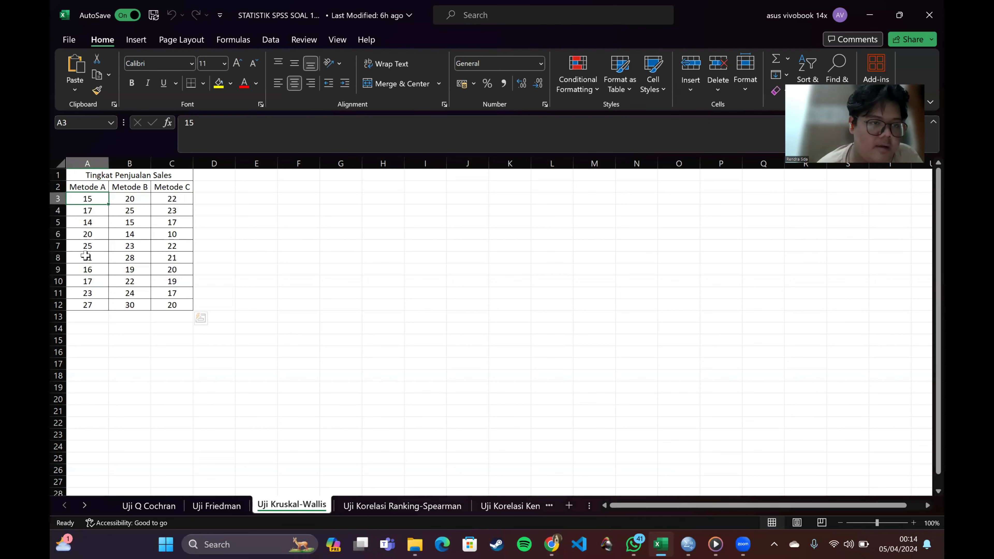
{"action": "left_click_drag", "start_coordinate": [86, 256], "coordinate": [91, 301]}
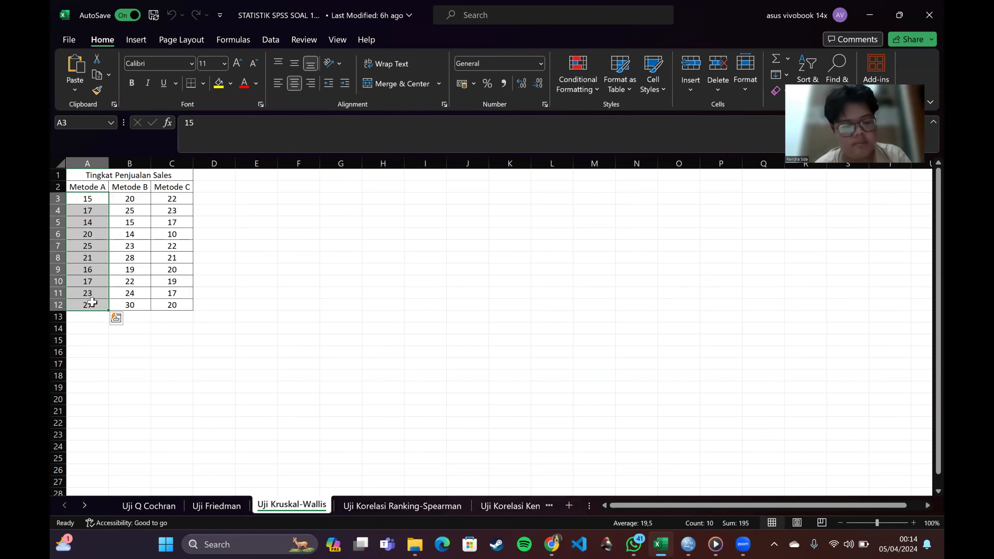
{"action": "key", "text": "ctrl+c"}
{"action": "mouse_move", "coordinate": [688, 544]}
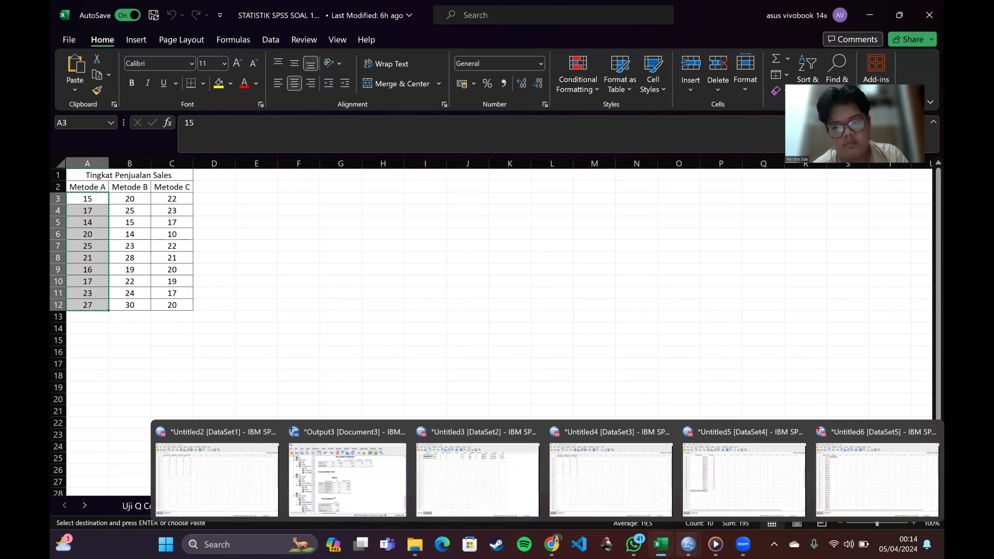
{"action": "left_click", "coordinate": [843, 468]}
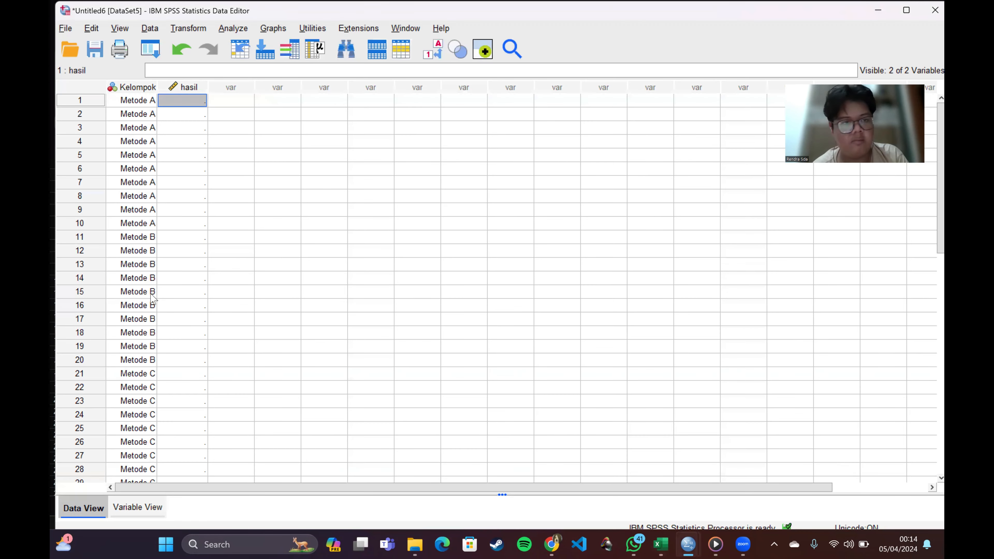
{"action": "right_click", "coordinate": [181, 105]}
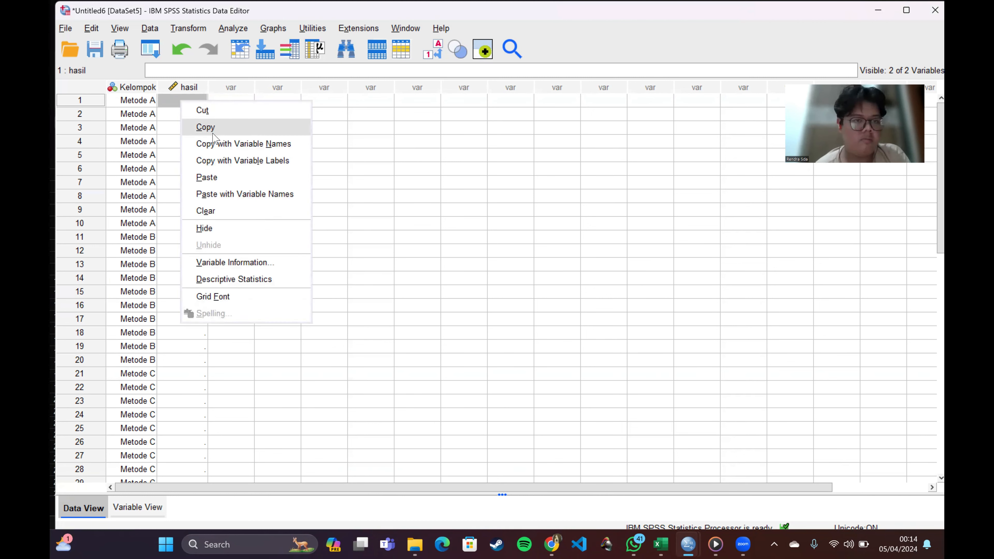
{"action": "left_click", "coordinate": [215, 177]}
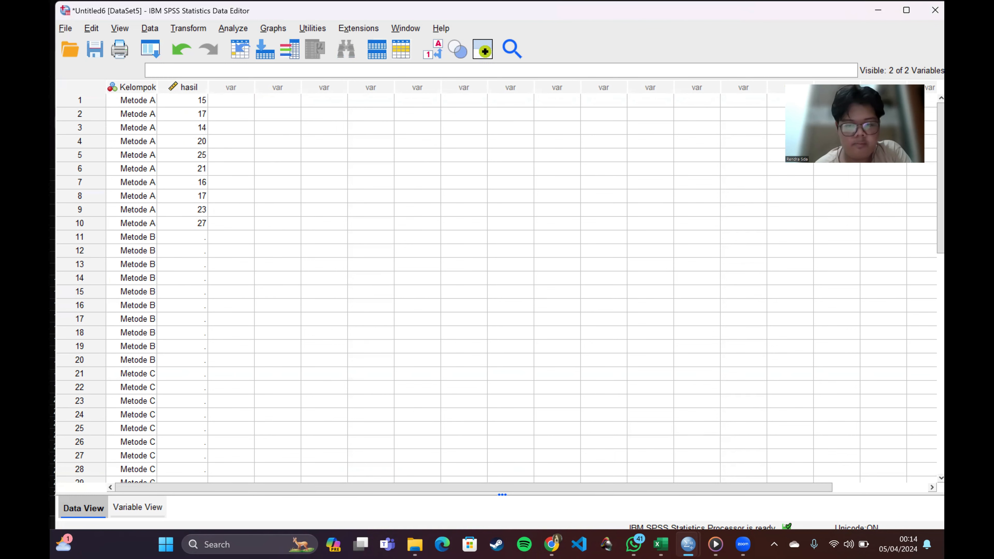
Step: Copy the Metode B sales values (B3:B12) from the Excel sheet into hasil, rows 11 to 20, of the SPSS dataset
{"action": "left_click", "coordinate": [661, 545]}
{"action": "left_click_drag", "start_coordinate": [138, 201], "coordinate": [137, 303]}
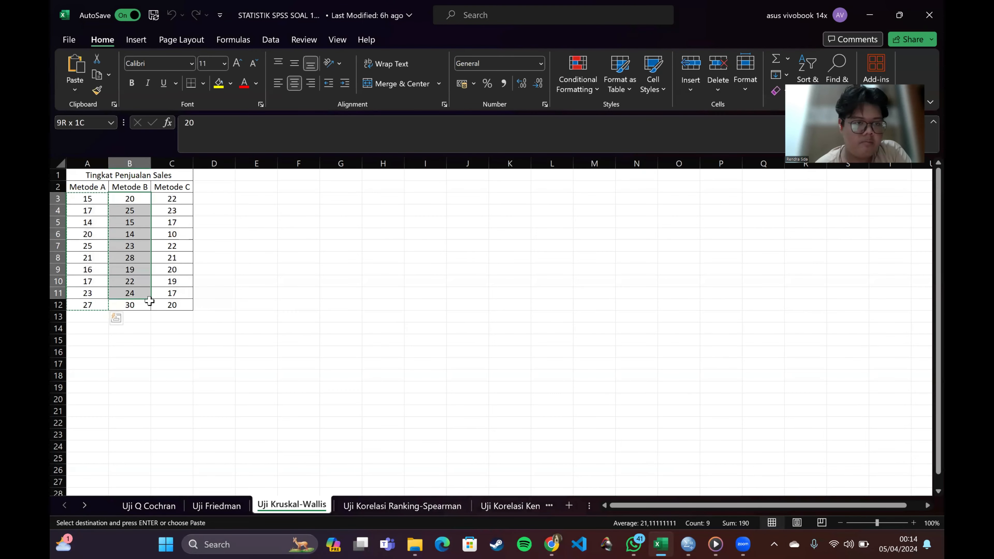
{"action": "right_click", "coordinate": [149, 294]}
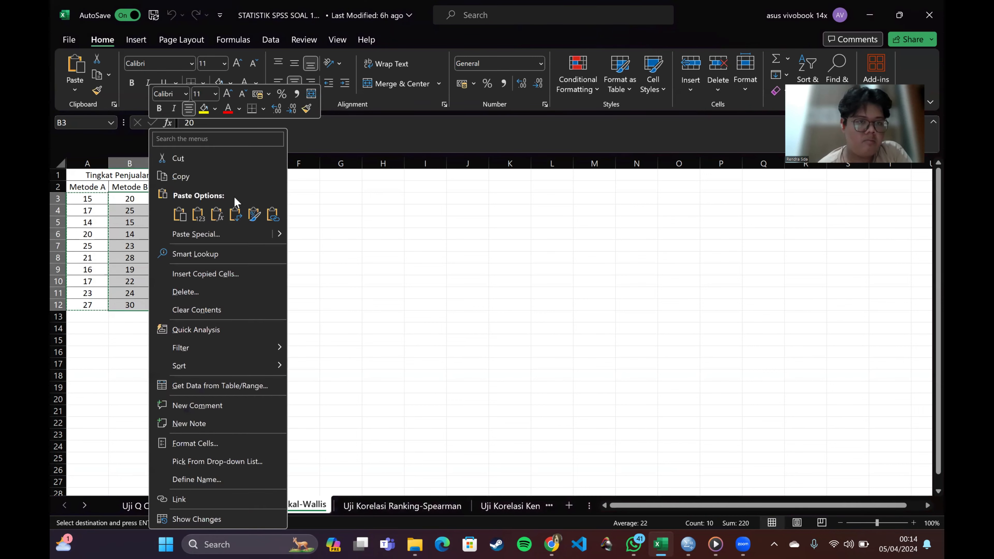
{"action": "left_click", "coordinate": [194, 175]}
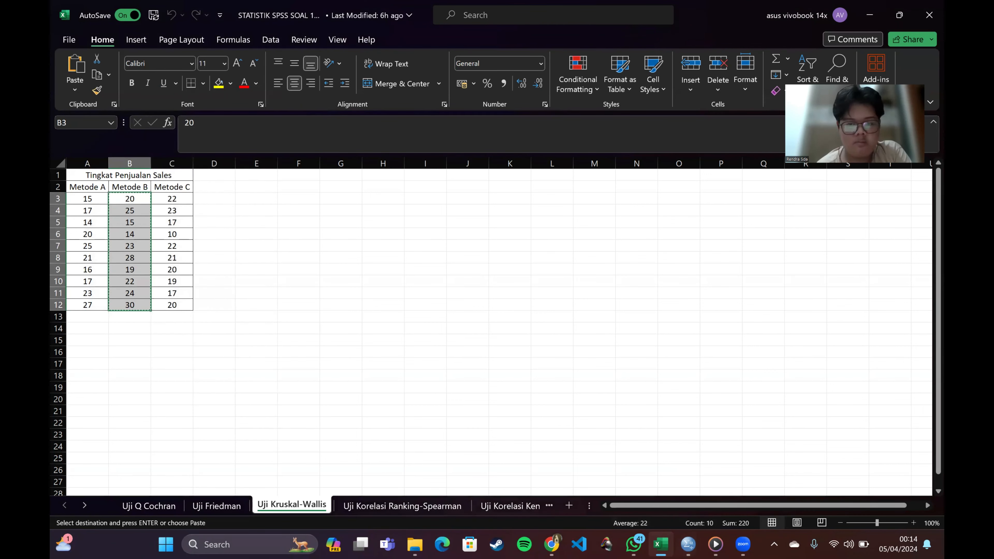
{"action": "mouse_move", "coordinate": [634, 542]}
{"action": "mouse_move", "coordinate": [688, 544]}
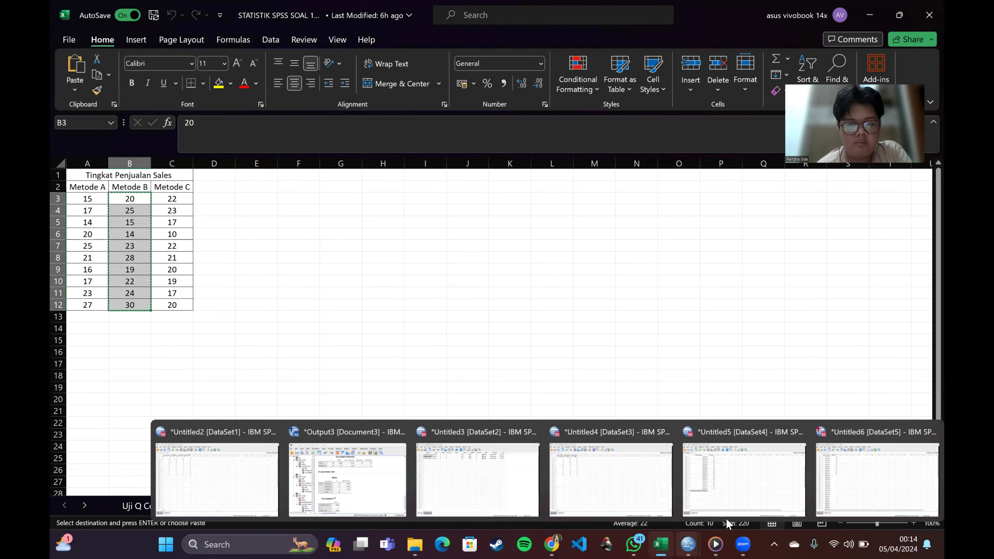
{"action": "left_click", "coordinate": [819, 488]}
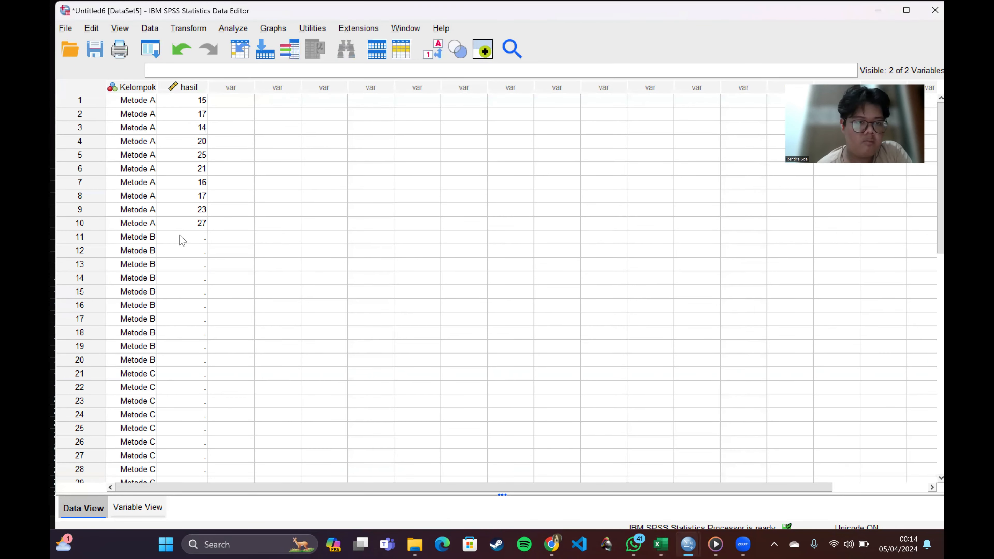
{"action": "left_click", "coordinate": [179, 234]}
{"action": "right_click", "coordinate": [179, 234]}
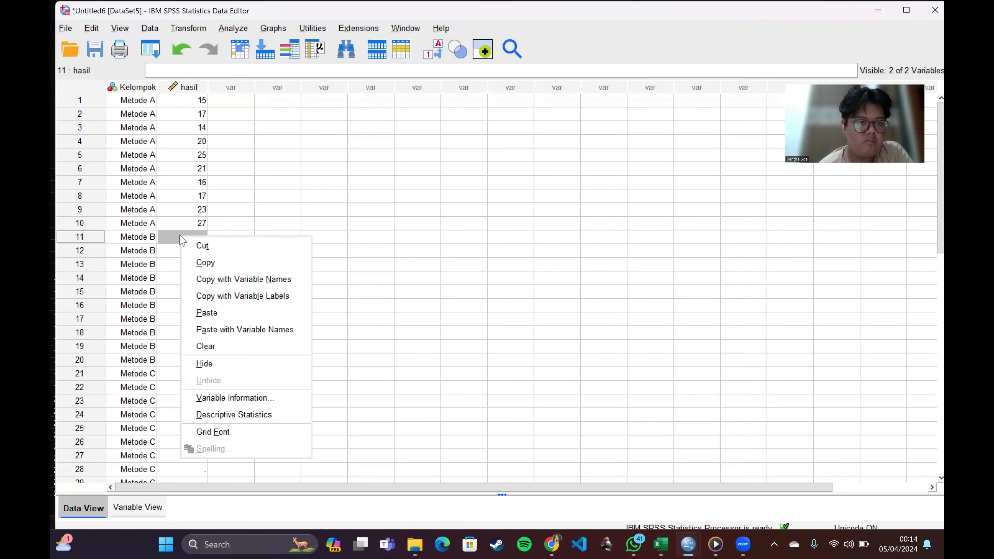
{"action": "left_click", "coordinate": [207, 312]}
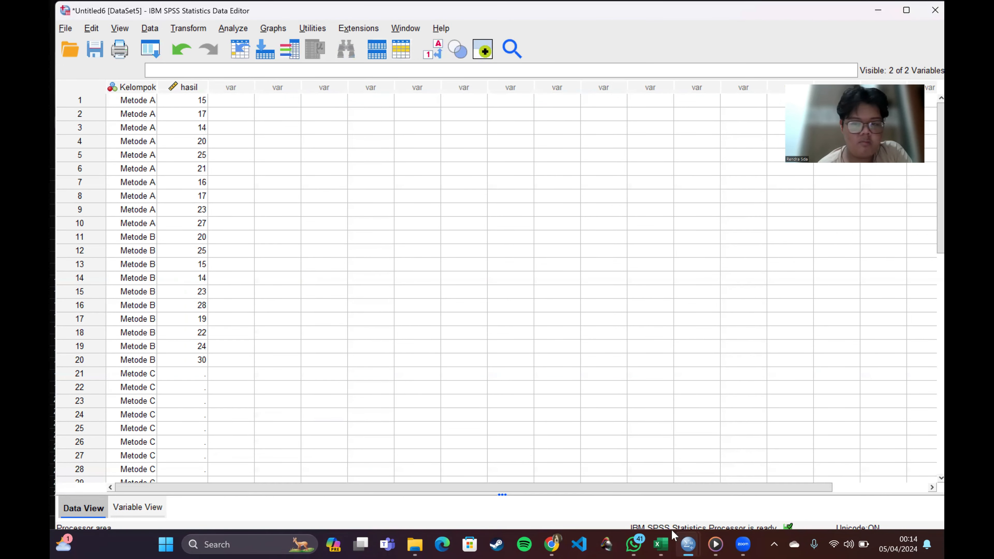
Step: Copy the Metode C sales values (C3:C12) from the Excel sheet into hasil, rows 21 to 30, of the SPSS dataset
{"action": "mouse_move", "coordinate": [666, 541]}
{"action": "left_click", "coordinate": [708, 477]}
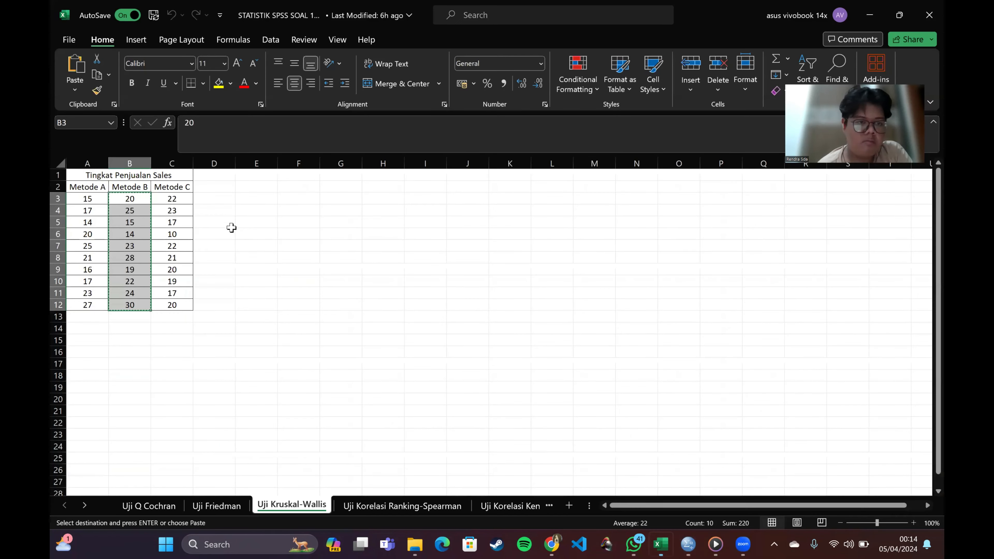
{"action": "left_click_drag", "start_coordinate": [186, 200], "coordinate": [190, 308]}
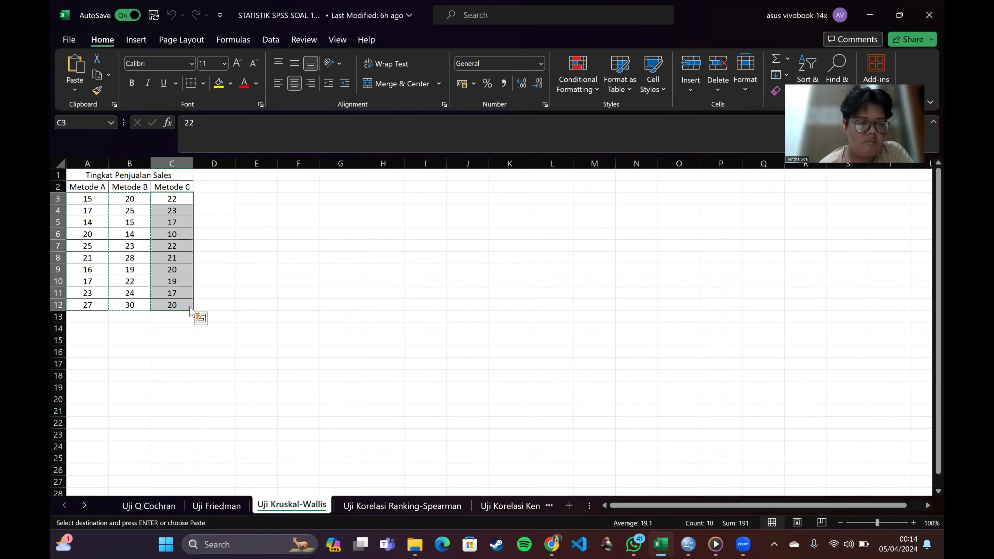
{"action": "right_click", "coordinate": [190, 308]}
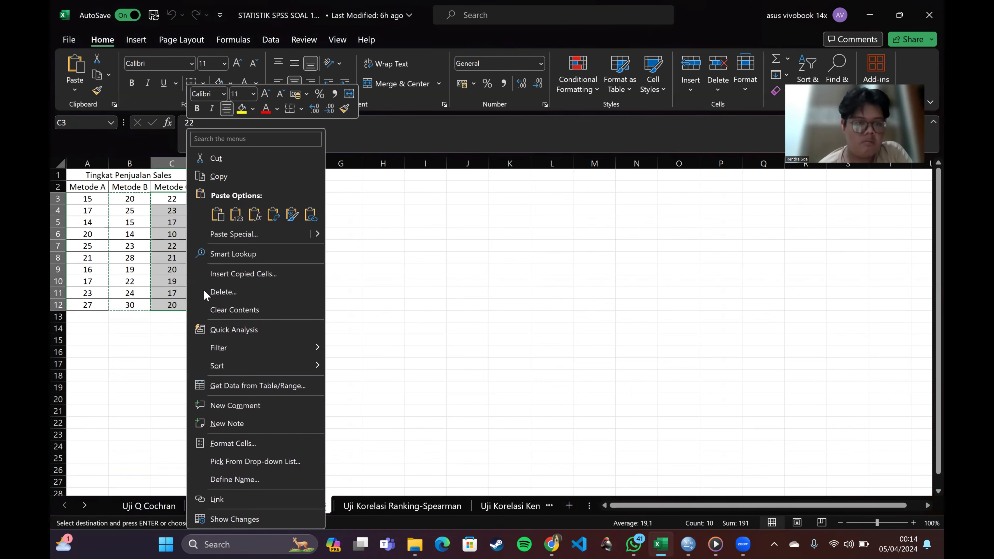
{"action": "left_click", "coordinate": [227, 177]}
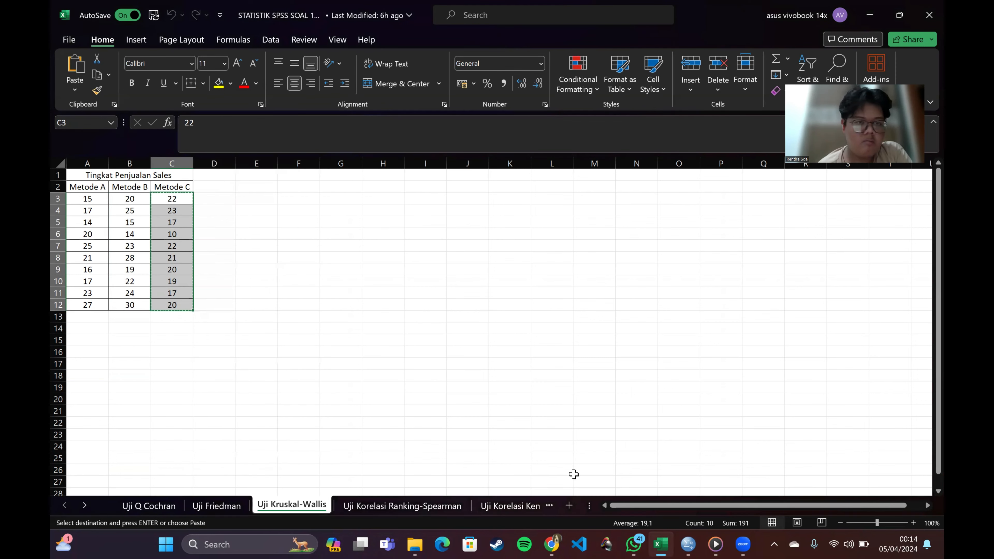
{"action": "mouse_move", "coordinate": [661, 545]}
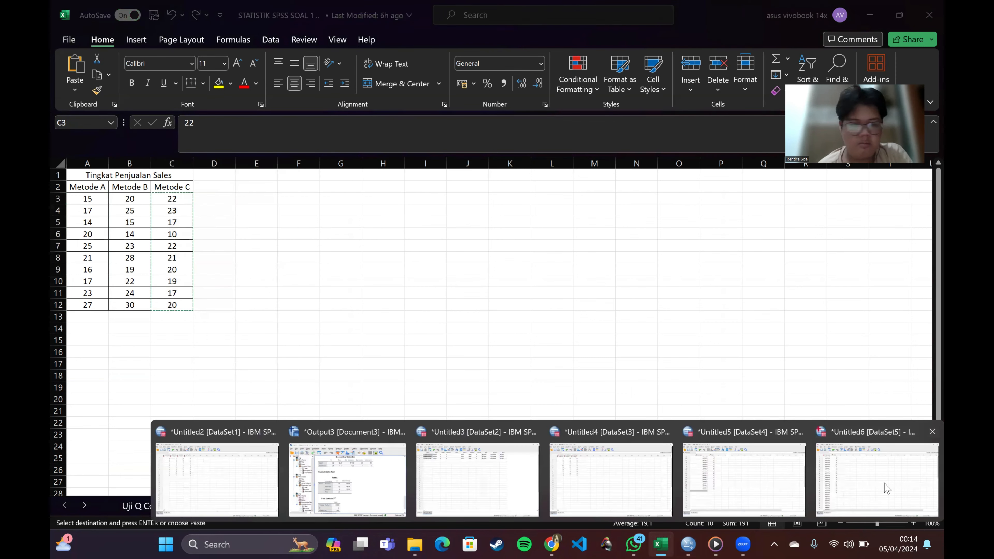
{"action": "left_click", "coordinate": [882, 483]}
{"action": "left_click", "coordinate": [194, 372]}
{"action": "right_click", "coordinate": [194, 373]}
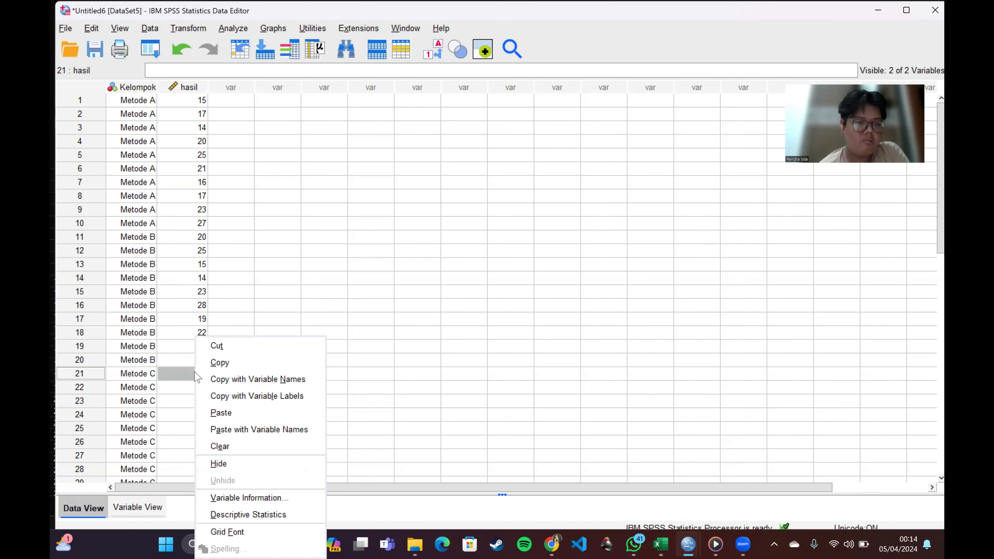
{"action": "left_click", "coordinate": [229, 421]}
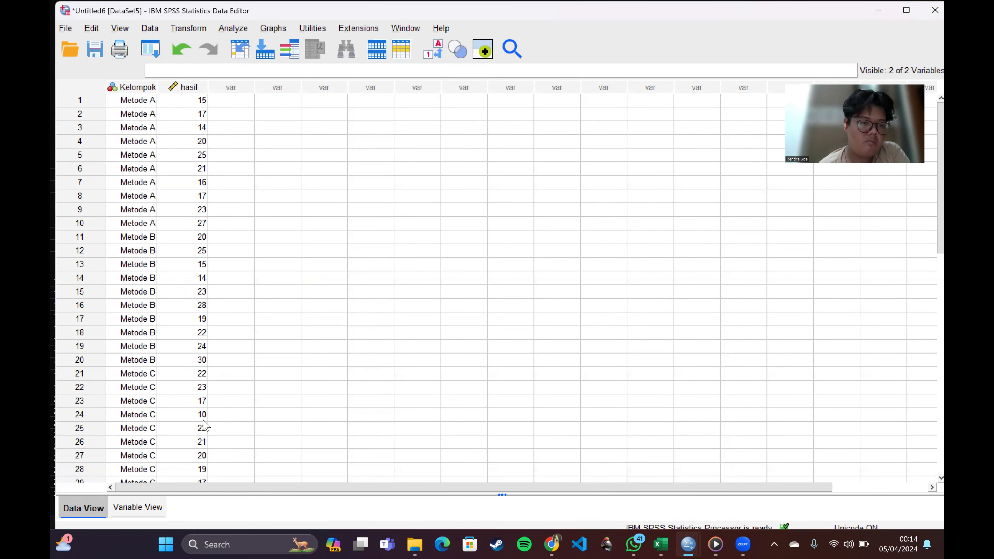
{"action": "scroll", "coordinate": [198, 425], "scroll_direction": "down", "scroll_amount": 6}
{"action": "scroll", "coordinate": [197, 429], "scroll_direction": "up", "scroll_amount": 6}
Step: Set up a legacy K Independent Samples test with hasil as the test variable and Kelompok as the grouping variable
{"action": "left_click", "coordinate": [231, 28]}
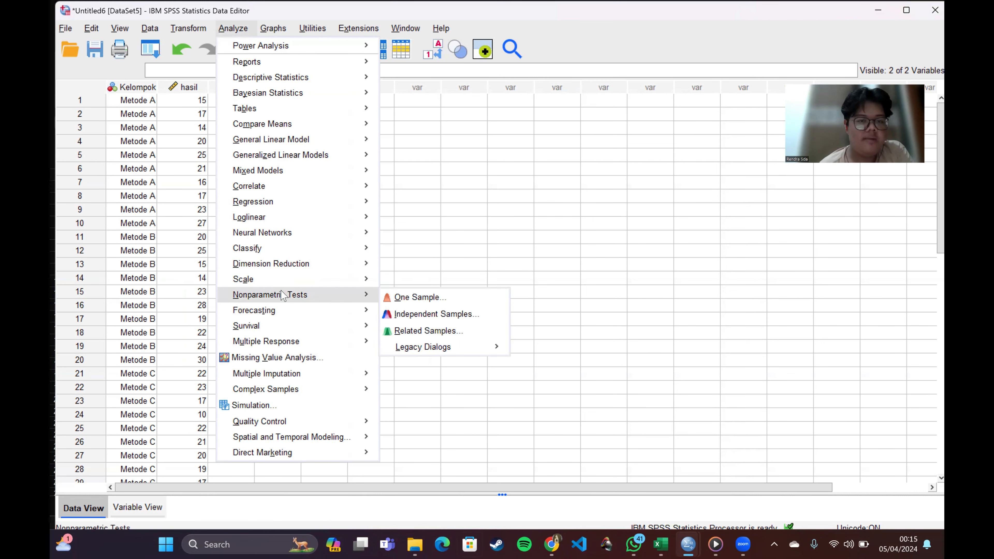
{"action": "mouse_move", "coordinate": [312, 291]}
{"action": "mouse_move", "coordinate": [424, 354]}
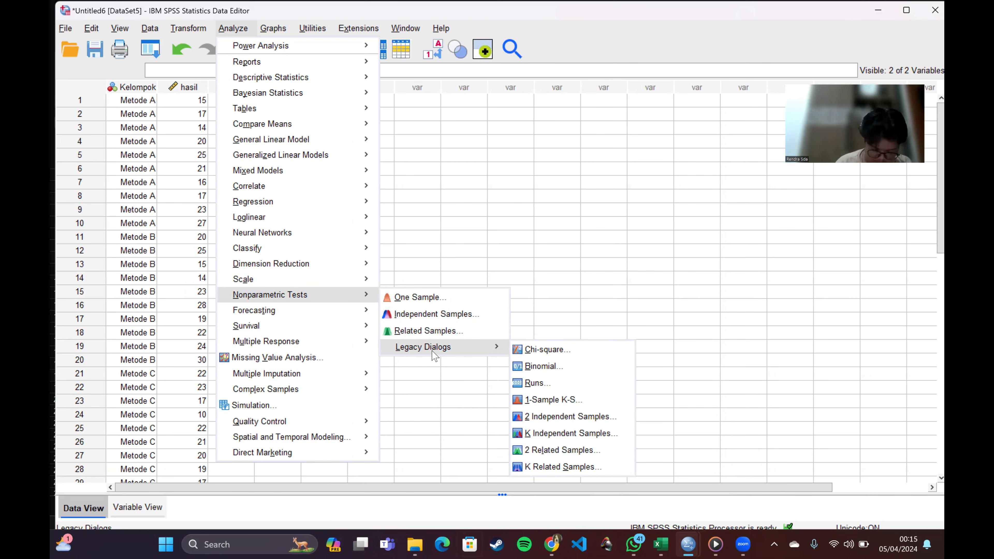
{"action": "left_click", "coordinate": [569, 433]}
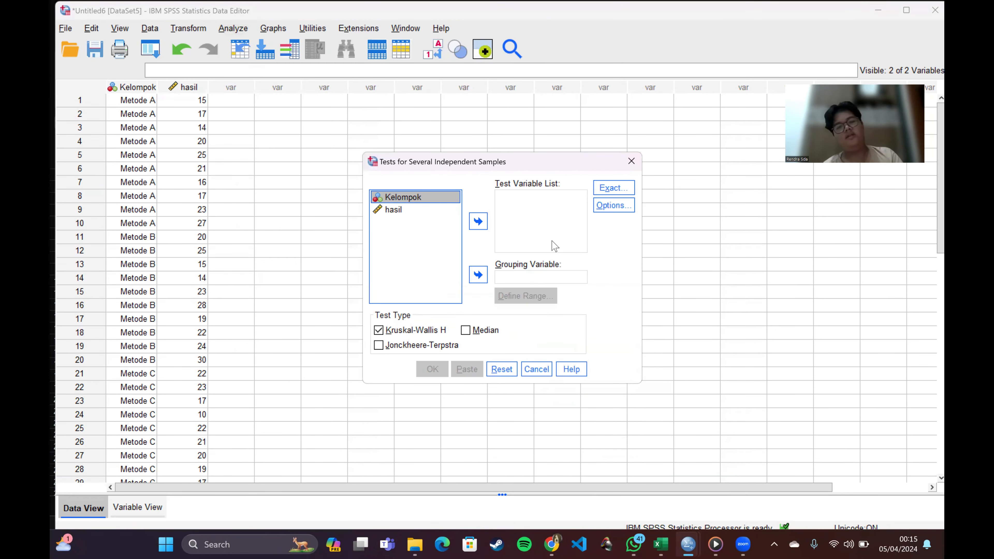
{"action": "left_click", "coordinate": [423, 214]}
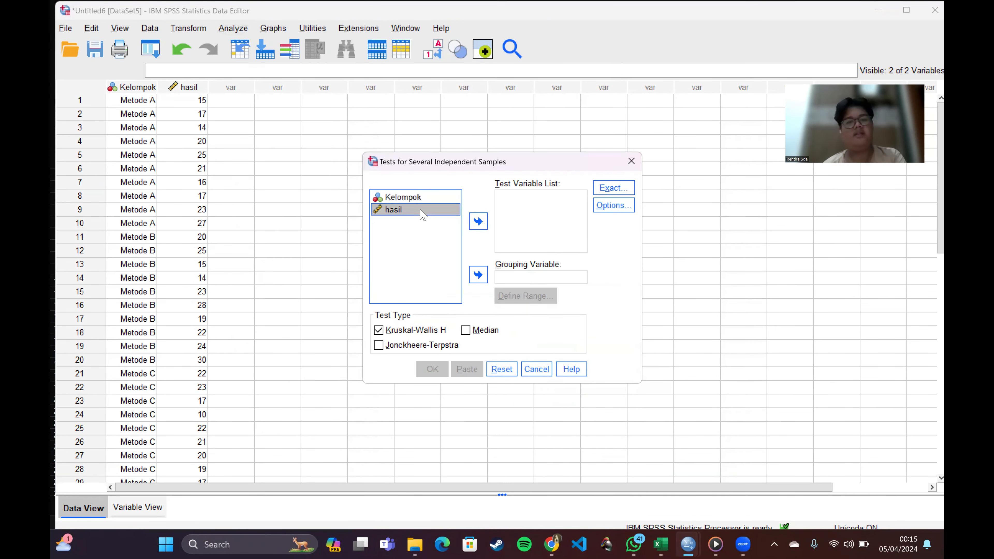
{"action": "left_click", "coordinate": [478, 221]}
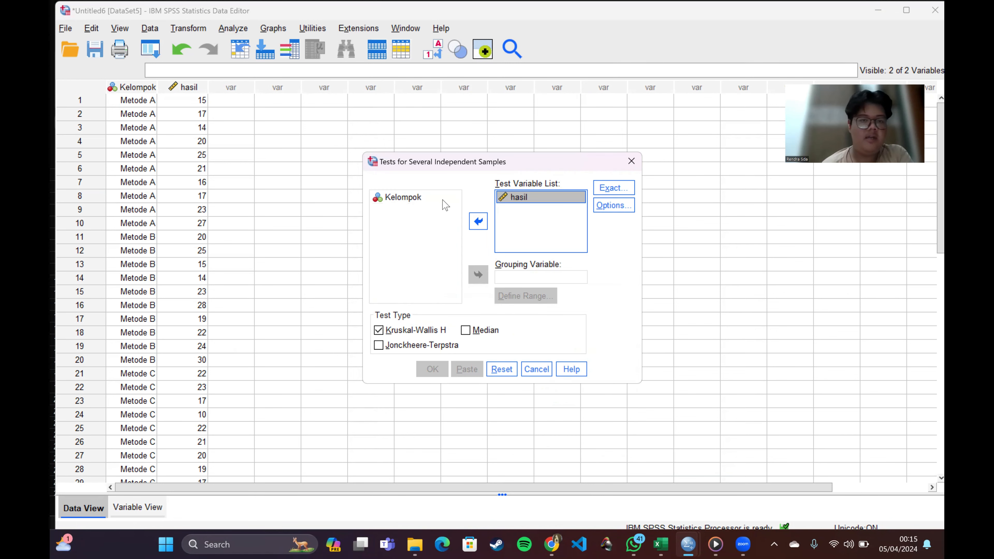
{"action": "left_click", "coordinate": [431, 202]}
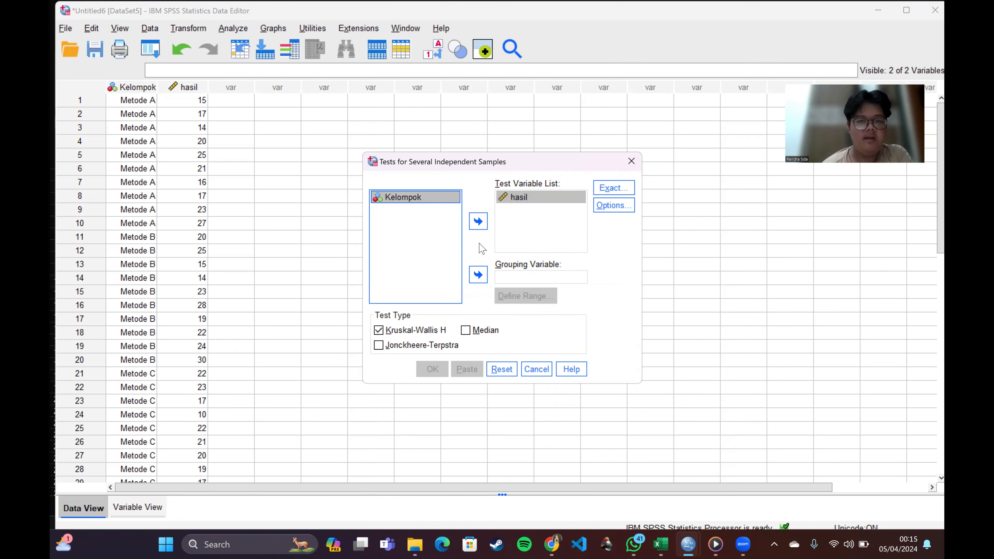
{"action": "left_click", "coordinate": [483, 277]}
Step: Define the range of the grouping variable Kelompok with minimum 1 and maximum 3
{"action": "left_click", "coordinate": [532, 304]}
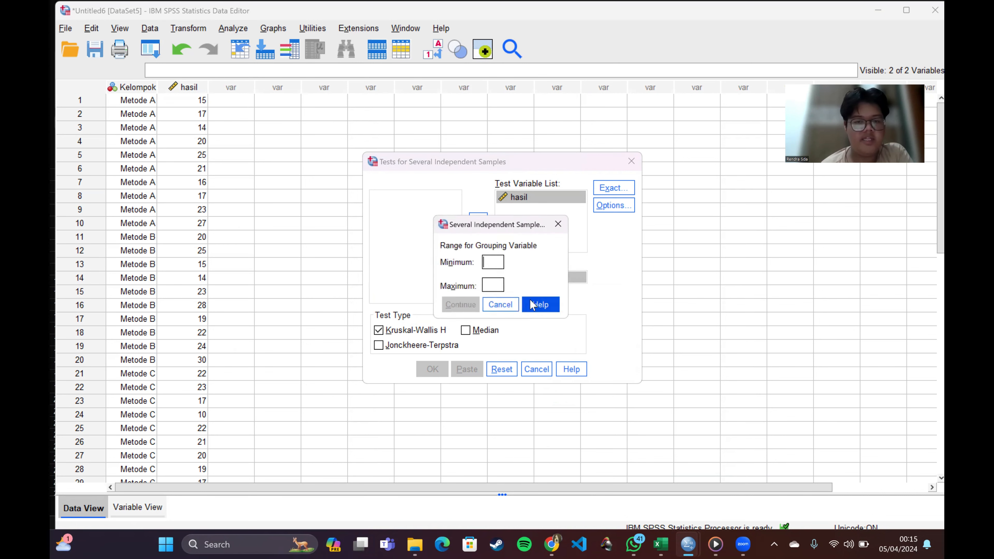
{"action": "type", "text": "1"}
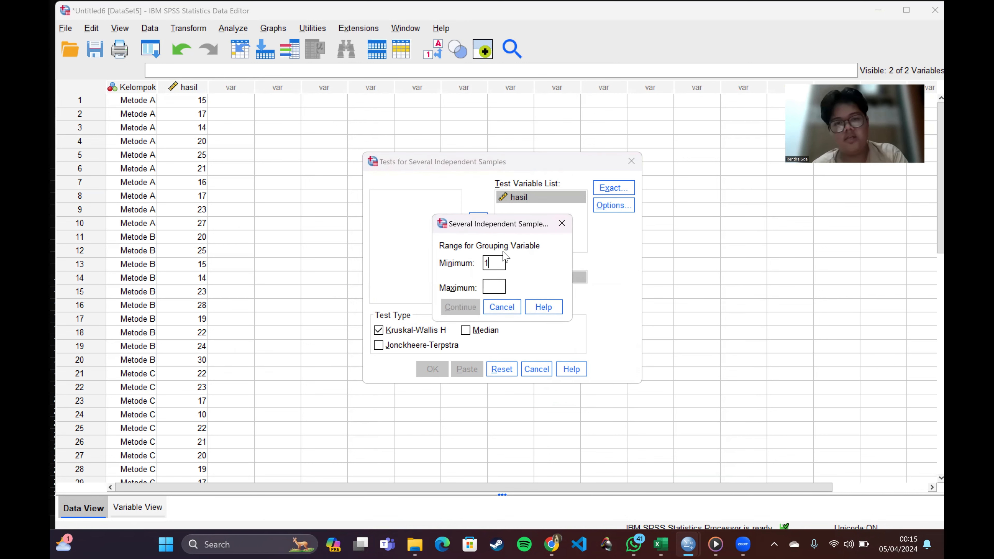
{"action": "type", "text": "3"}
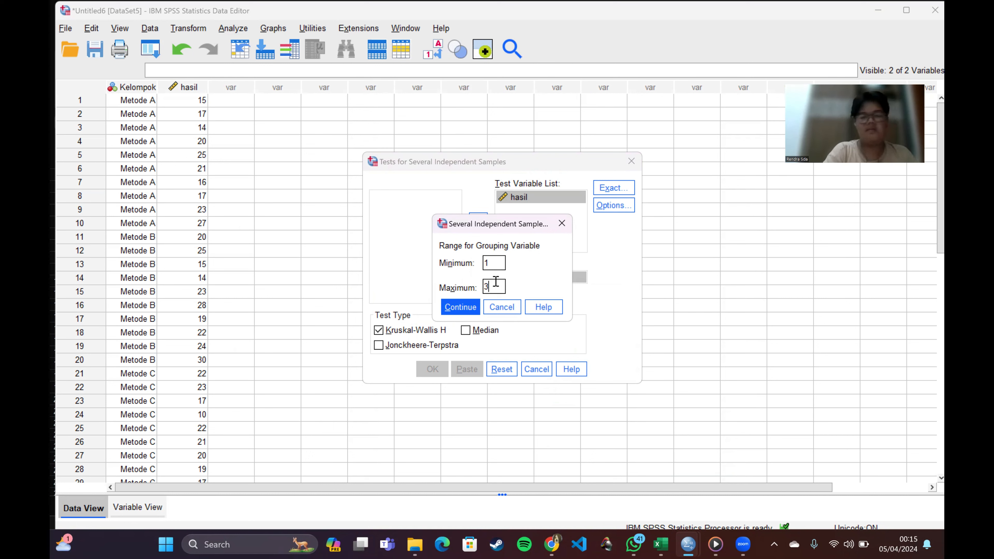
{"action": "left_click", "coordinate": [461, 307]}
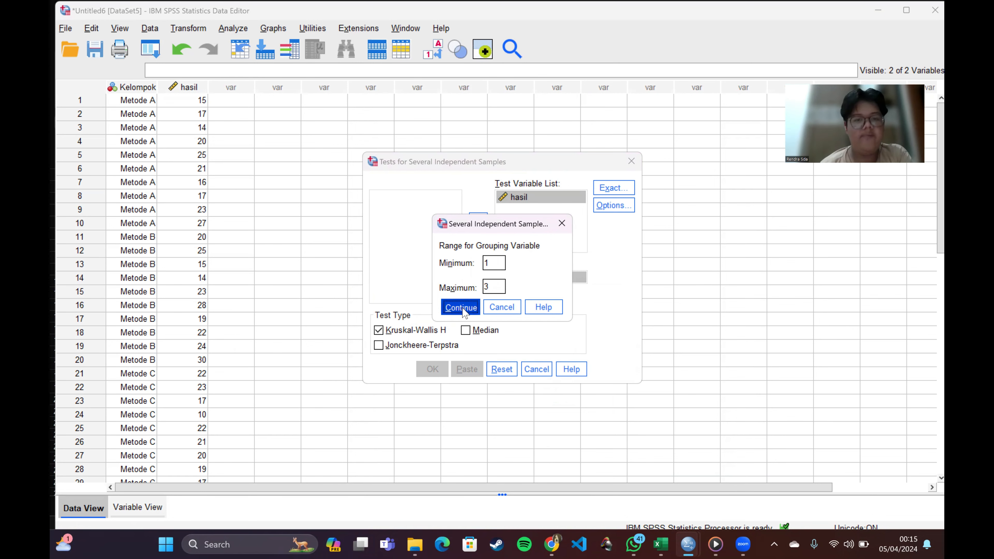
Step: Include descriptive statistics, run the Kruskal-Wallis H test, and review its Ranks and Test Statistics tables
{"action": "left_click", "coordinate": [607, 211]}
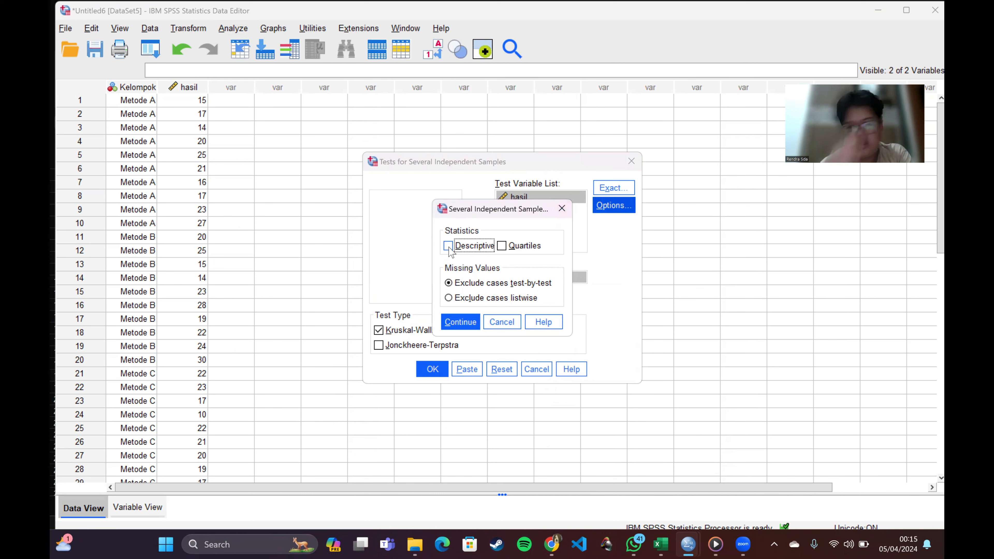
{"action": "left_click", "coordinate": [448, 246]}
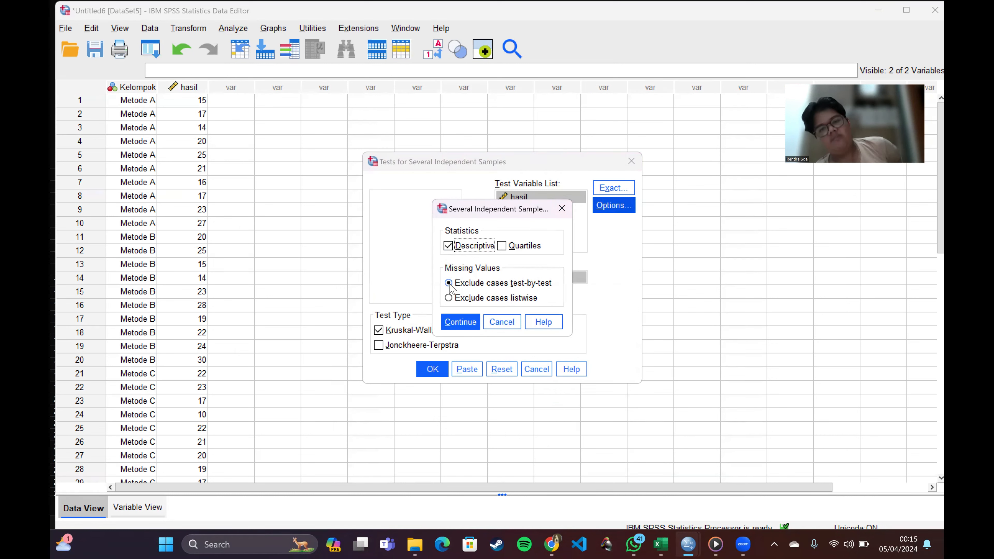
{"action": "left_click", "coordinate": [462, 322]}
{"action": "left_click", "coordinate": [440, 368]}
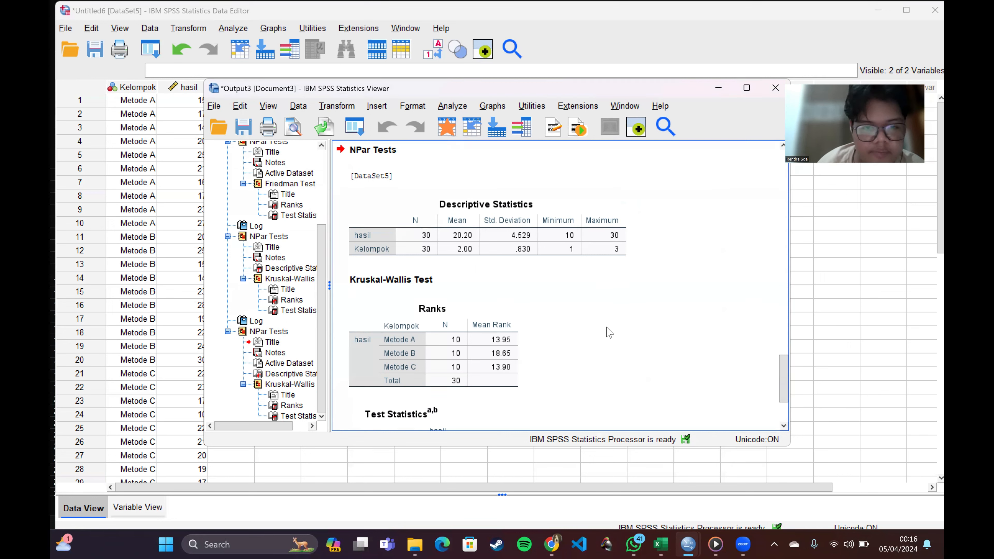
{"action": "scroll", "coordinate": [609, 333], "scroll_direction": "down", "scroll_amount": 3}
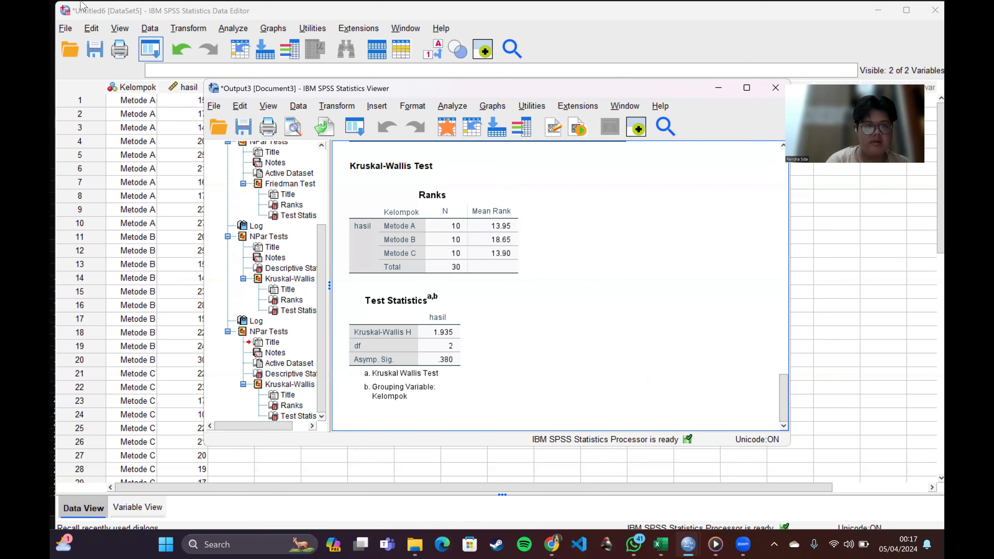
Step: Create a new empty dataset from the Data Editor
{"action": "left_click", "coordinate": [65, 35]}
{"action": "left_click", "coordinate": [65, 35]}
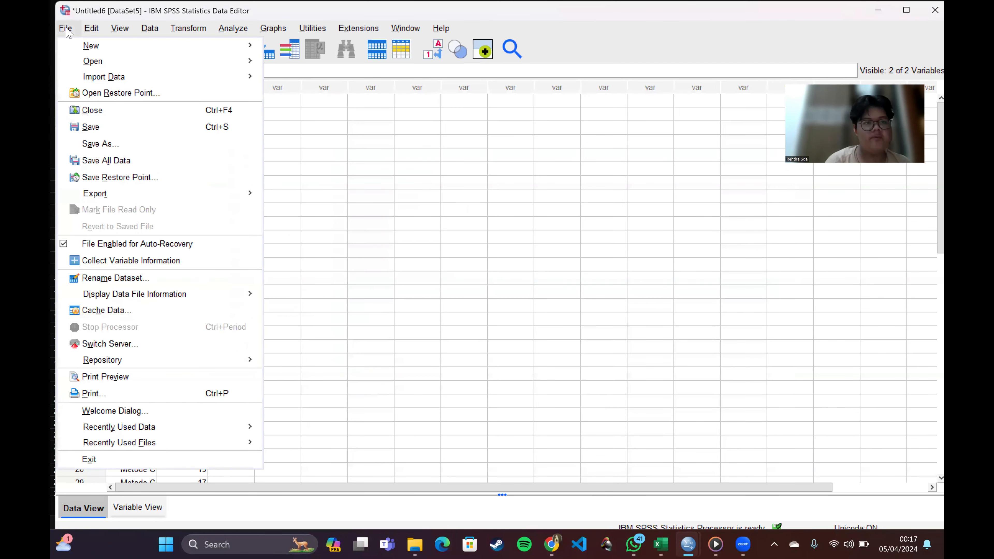
{"action": "mouse_move", "coordinate": [100, 51]}
{"action": "left_click", "coordinate": [270, 49]}
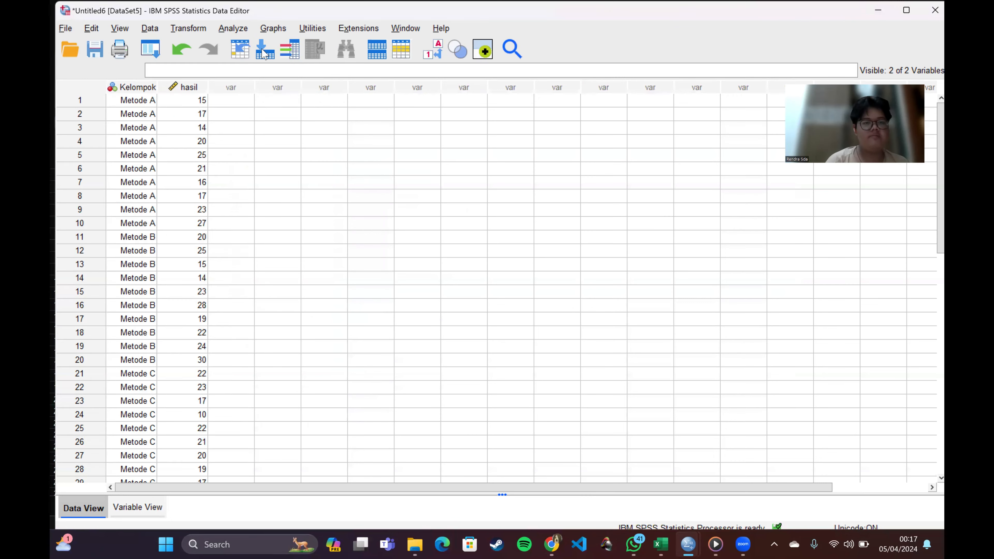
Step: Define two variables named KomitmenOrganisasi and KepuasanKaryawan in the new dataset
{"action": "left_click", "coordinate": [138, 508]}
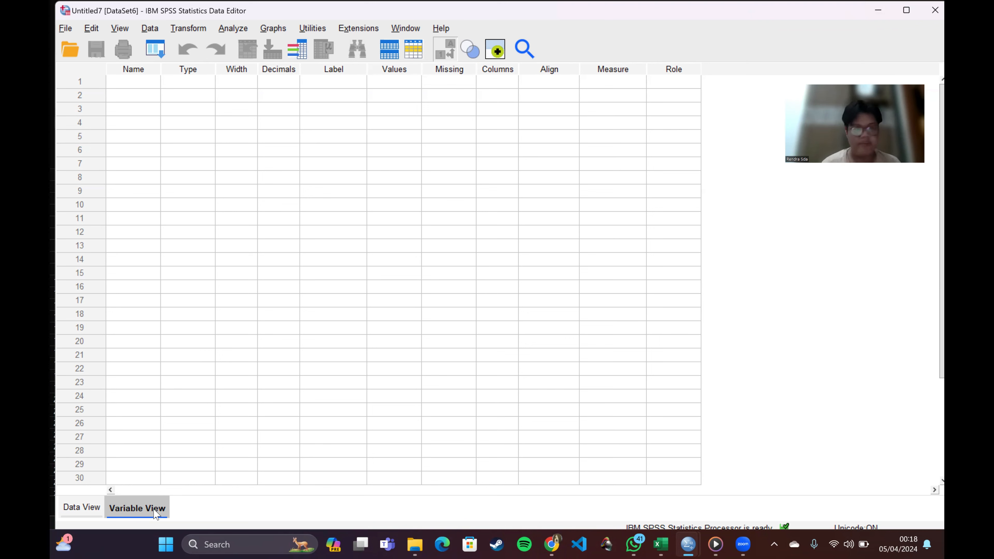
{"action": "left_click", "coordinate": [112, 81]}
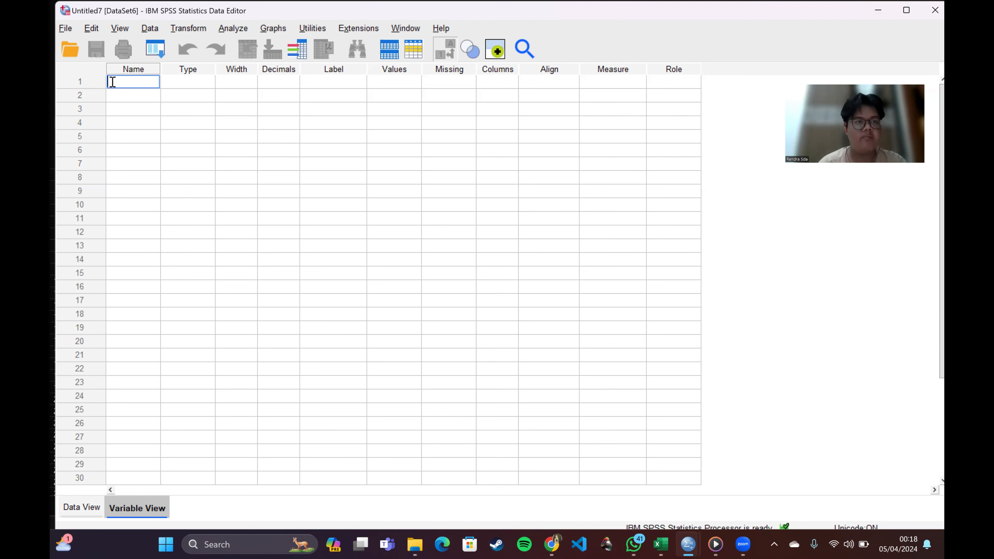
{"action": "type", "text": "Komitmen"}
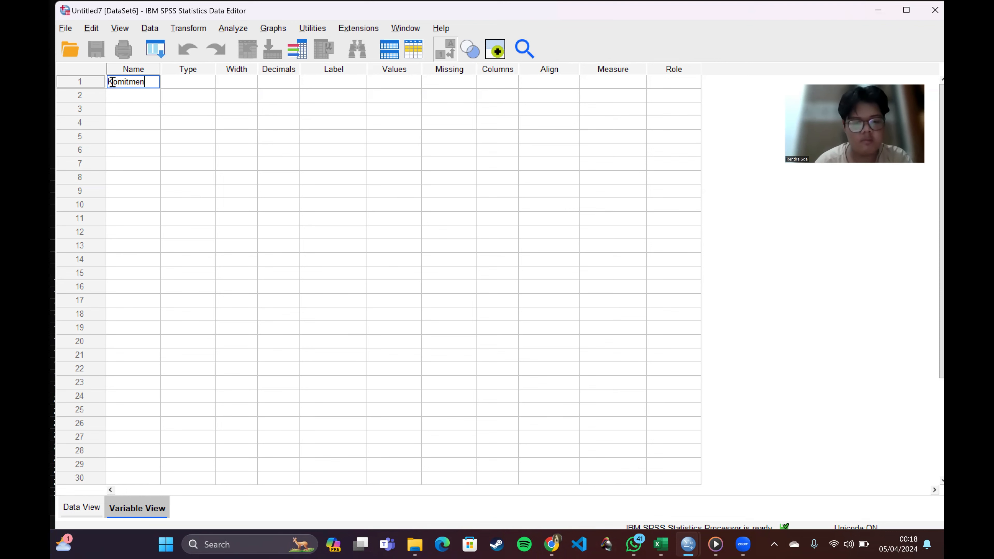
{"action": "type", "text": "Organis"}
{"action": "type", "text": "asi"}
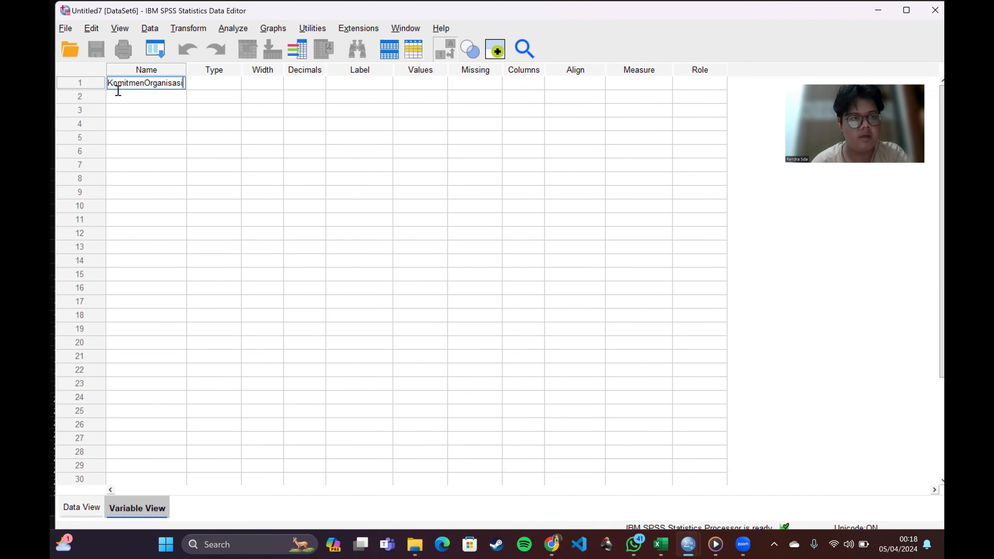
{"action": "left_click", "coordinate": [118, 91]}
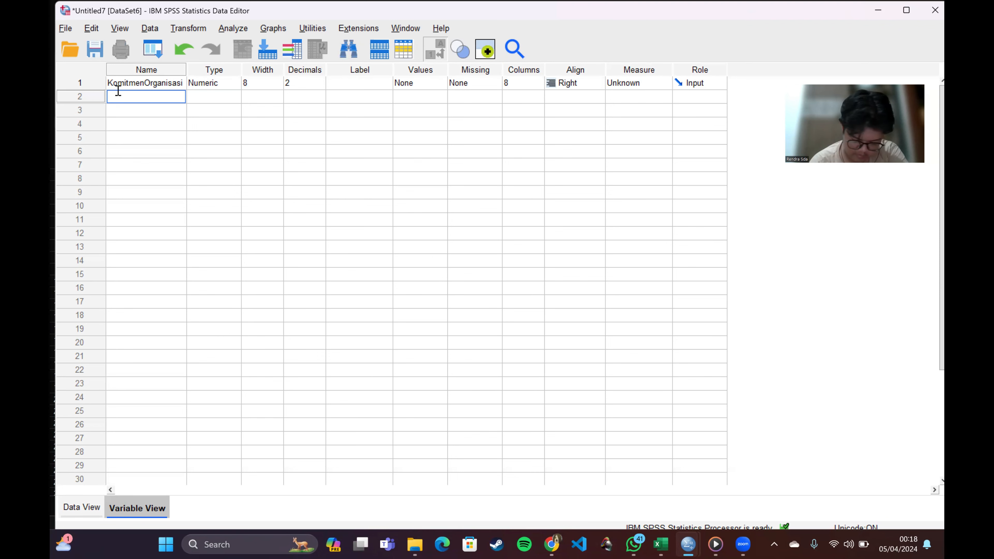
{"action": "type", "text": "K"}
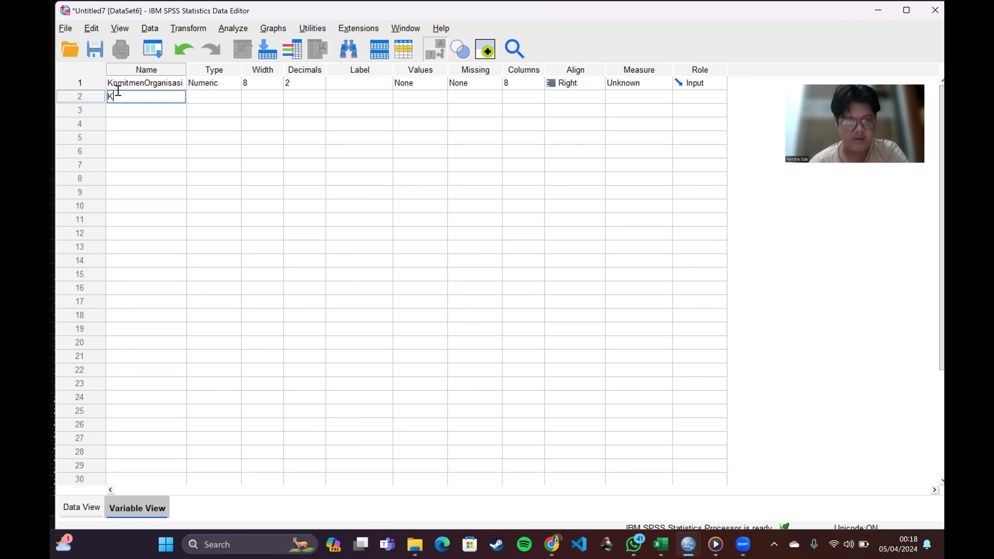
{"action": "type", "text": "epuasanKaryawan"}
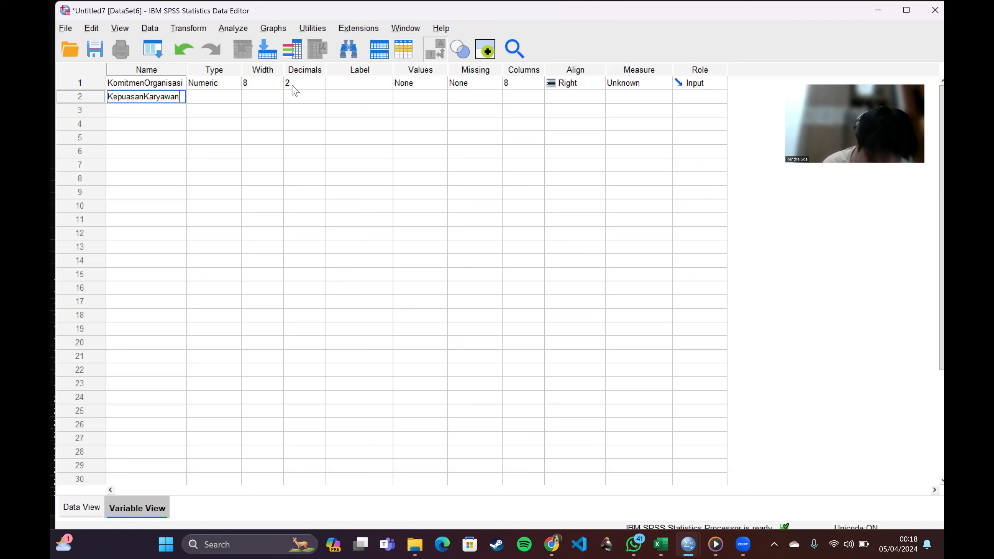
Step: Set the decimals of both KomitmenOrganisasi and KepuasanKaryawan to 0
{"action": "left_click", "coordinate": [318, 88]}
{"action": "left_click", "coordinate": [320, 86]}
{"action": "left_click", "coordinate": [320, 86]}
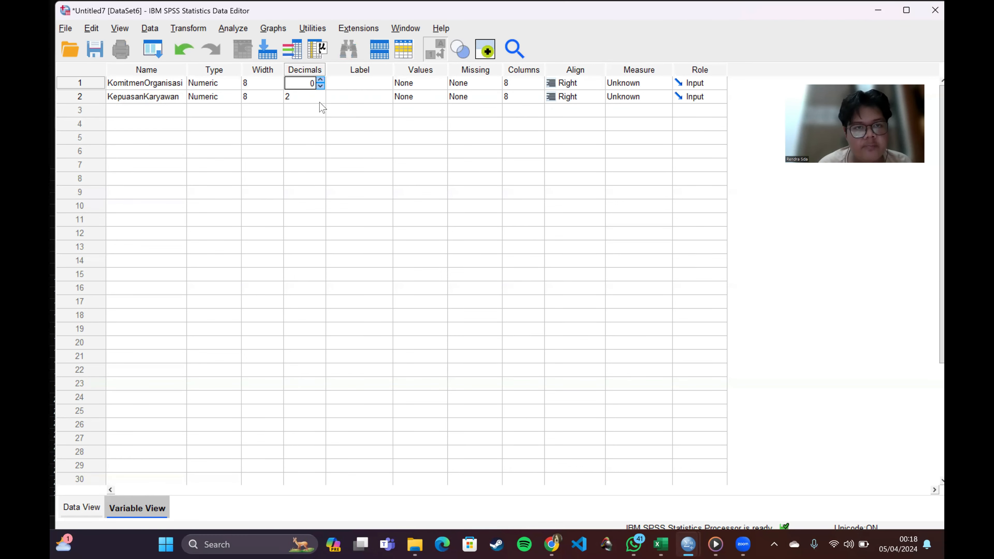
{"action": "left_click", "coordinate": [318, 98]}
{"action": "double_click", "coordinate": [321, 99]}
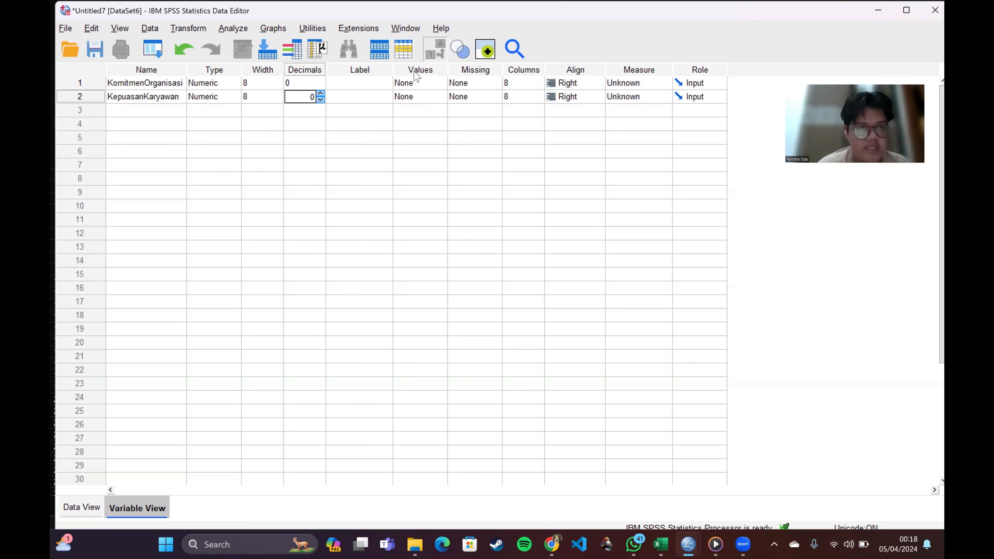
Step: Label the first variable Komitmen Organisasi and the second variable Kepuasan Karyawan
{"action": "left_click", "coordinate": [360, 79]}
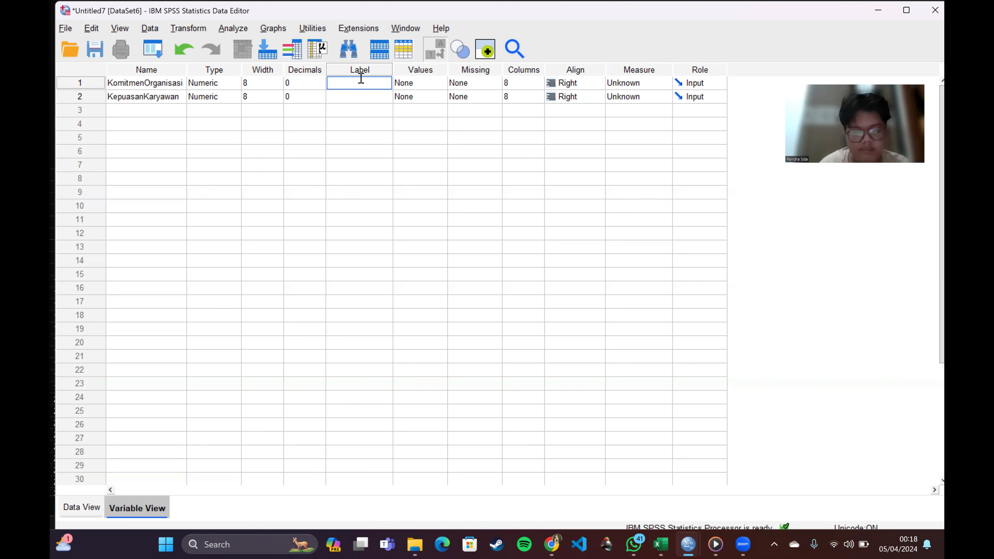
{"action": "type", "text": "Ko"}
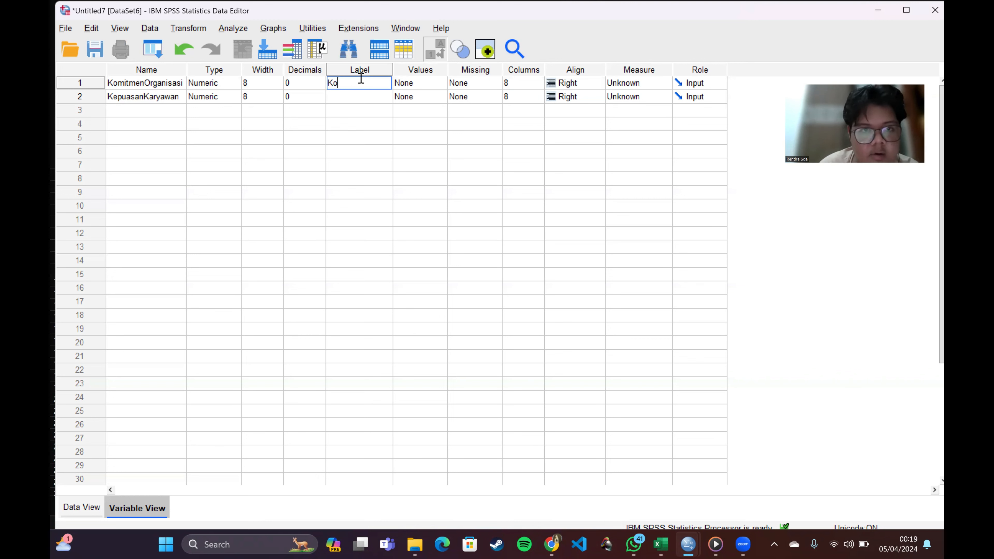
{"action": "type", "text": "mitmen"}
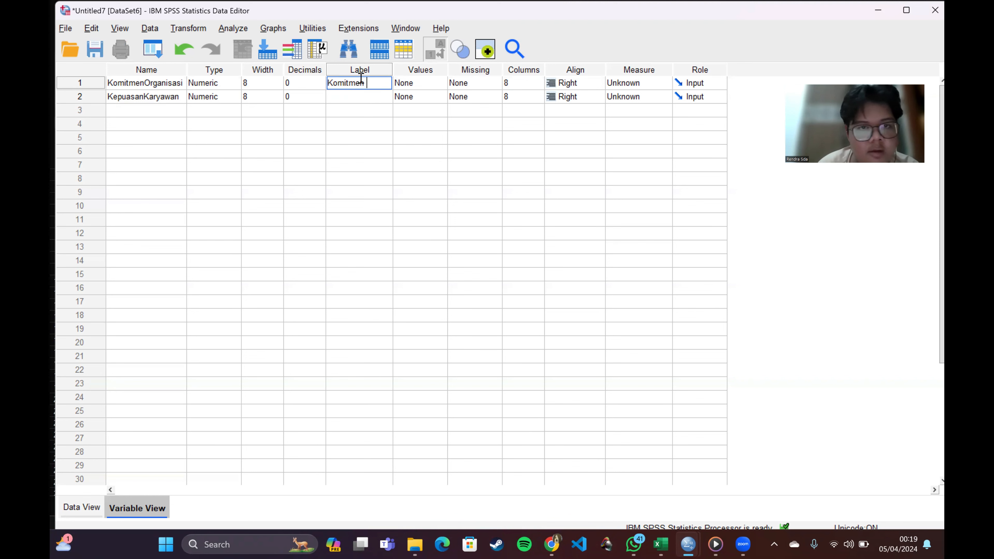
{"action": "type", "text": " Organi"}
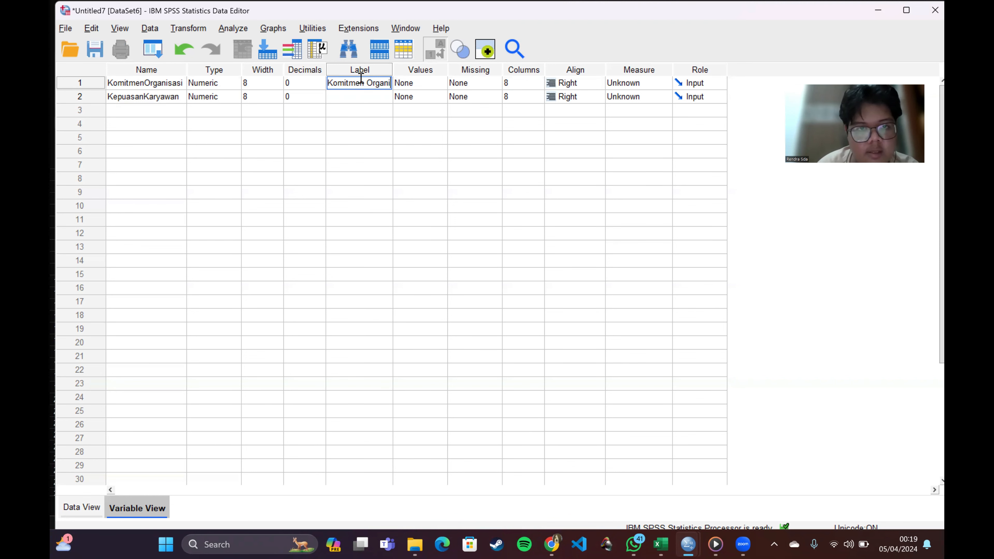
{"action": "type", "text": "sasi"}
{"action": "left_click", "coordinate": [363, 94]}
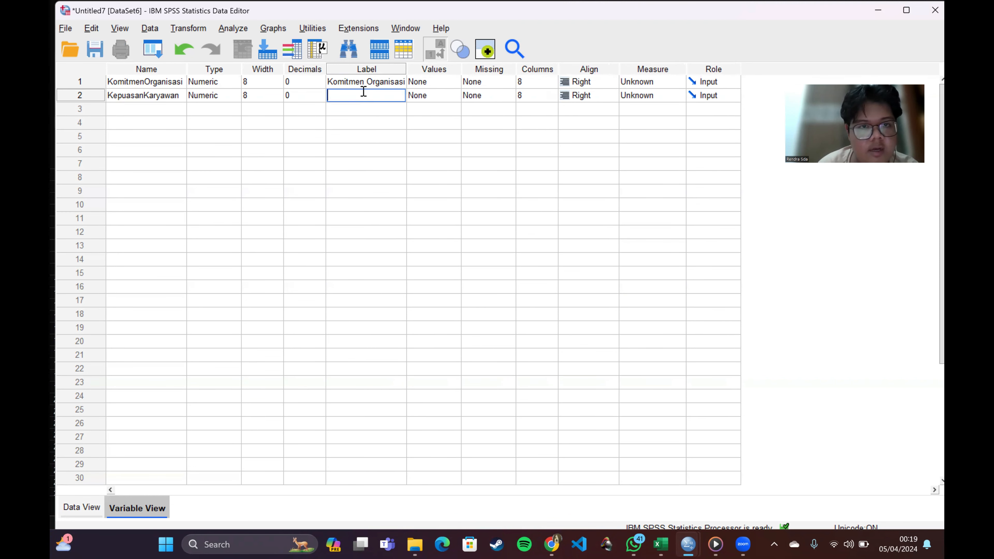
{"action": "type", "text": "Kepuasan"}
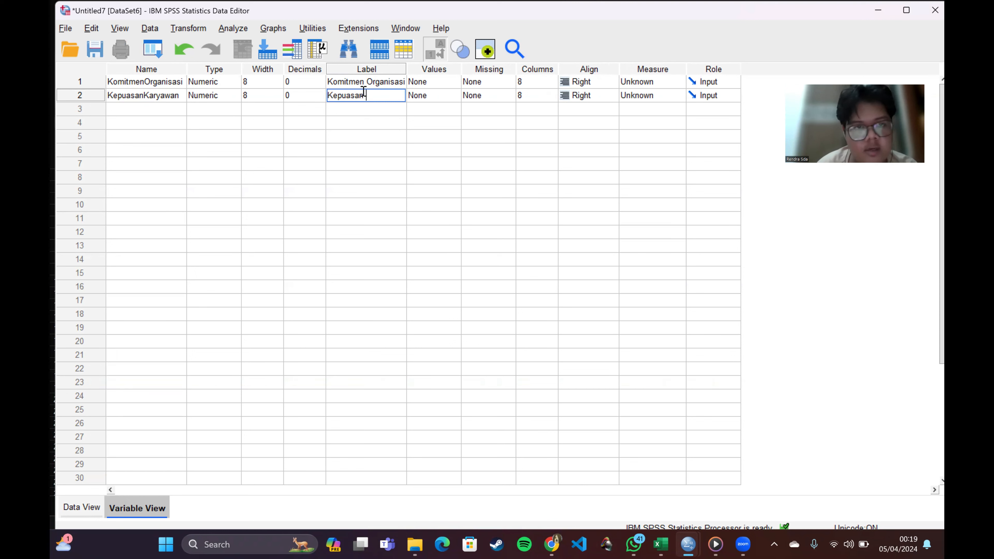
{"action": "type", "text": " Karyawan"}
{"action": "key", "text": "BackSpace"}
{"action": "key", "text": "BackSpace"}
{"action": "key", "text": "BackSpace"}
{"action": "key", "text": "BackSpace"}
{"action": "key", "text": "BackSpace"}
{"action": "key", "text": "BackSpace"}
{"action": "key", "text": "BackSpace"}
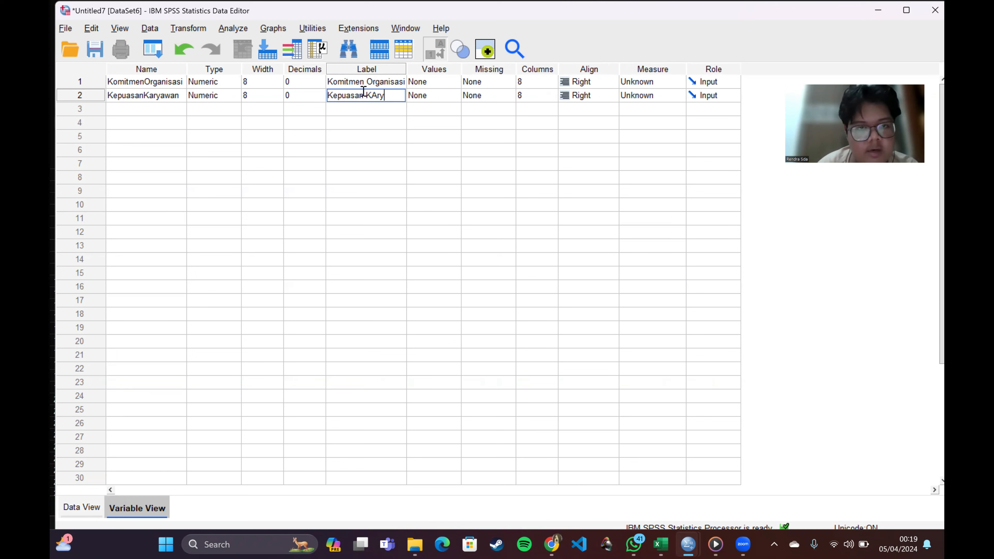
{"action": "type", "text": "aryawan"}
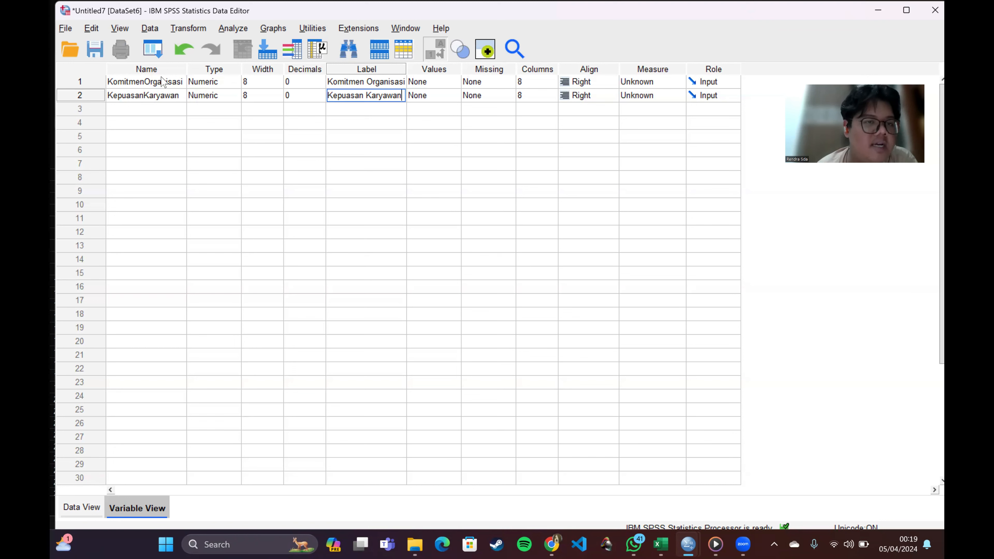
Step: Shorten the two variable names to Komitmen and Kepuasan
{"action": "left_click", "coordinate": [182, 82]}
{"action": "left_click", "coordinate": [182, 82]}
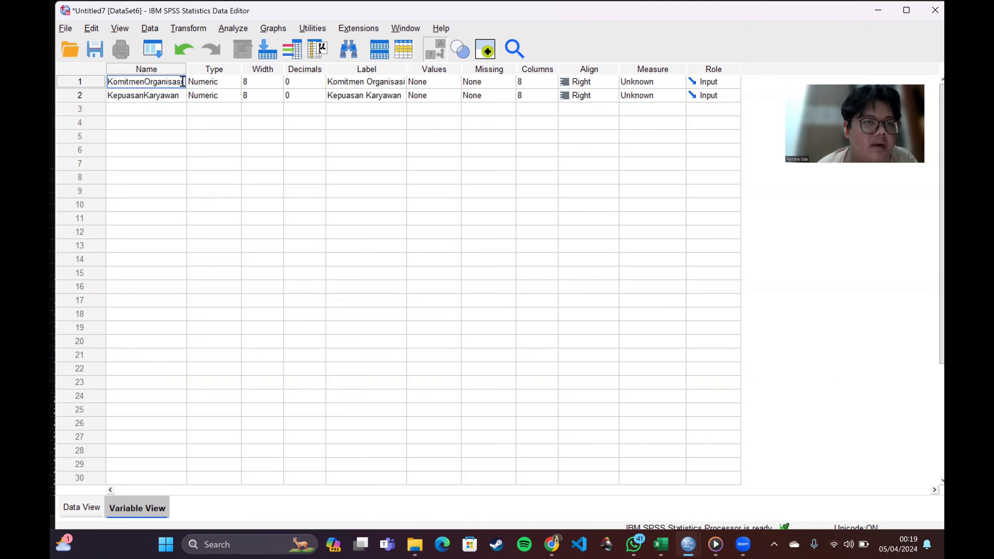
{"action": "key", "text": "BackSpace"}
{"action": "key", "text": "BackSpace"}
{"action": "key", "text": "BackSpace"}
{"action": "key", "text": "BackSpace"}
{"action": "key", "text": "BackSpace"}
{"action": "key", "text": "BackSpace"}
{"action": "key", "text": "BackSpace"}
{"action": "key", "text": "BackSpace"}
{"action": "key", "text": "BackSpace"}
{"action": "key", "text": "BackSpace"}
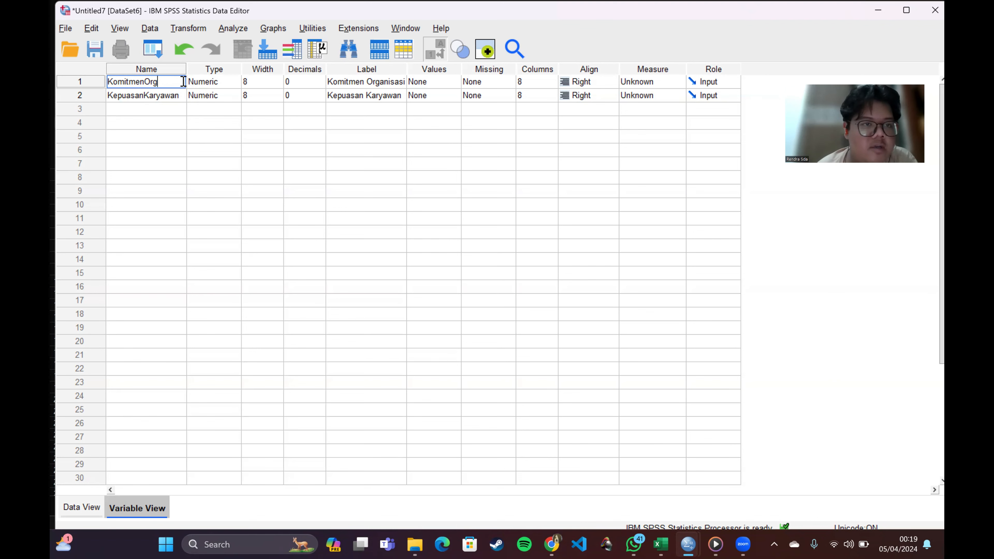
{"action": "left_click", "coordinate": [183, 95]}
{"action": "key", "text": "BackSpace"}
{"action": "key", "text": "BackSpace"}
{"action": "key", "text": "BackSpace"}
{"action": "key", "text": "BackSpace"}
{"action": "key", "text": "BackSpace"}
{"action": "key", "text": "BackSpace"}
{"action": "key", "text": "BackSpace"}
{"action": "key", "text": "BackSpace"}
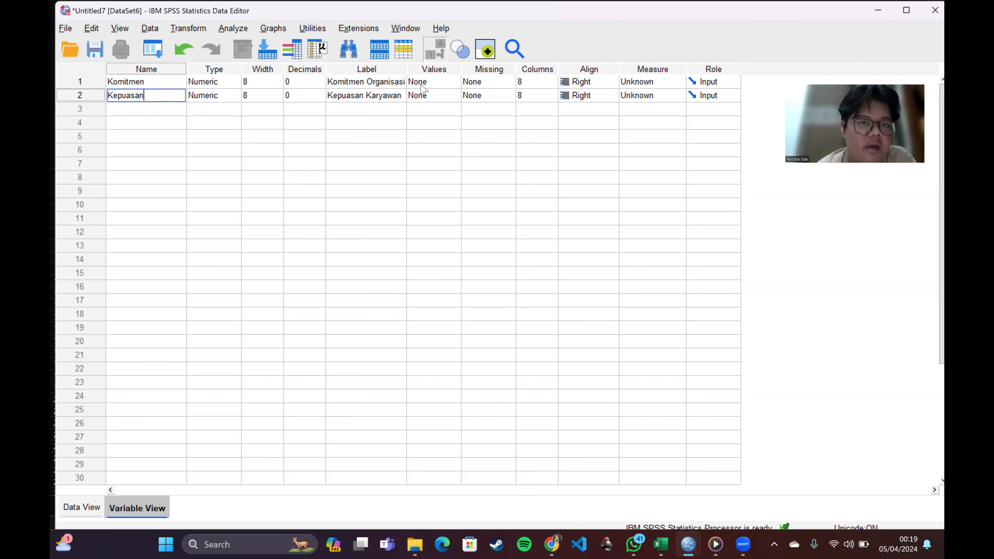
{"action": "double_click", "coordinate": [121, 100]}
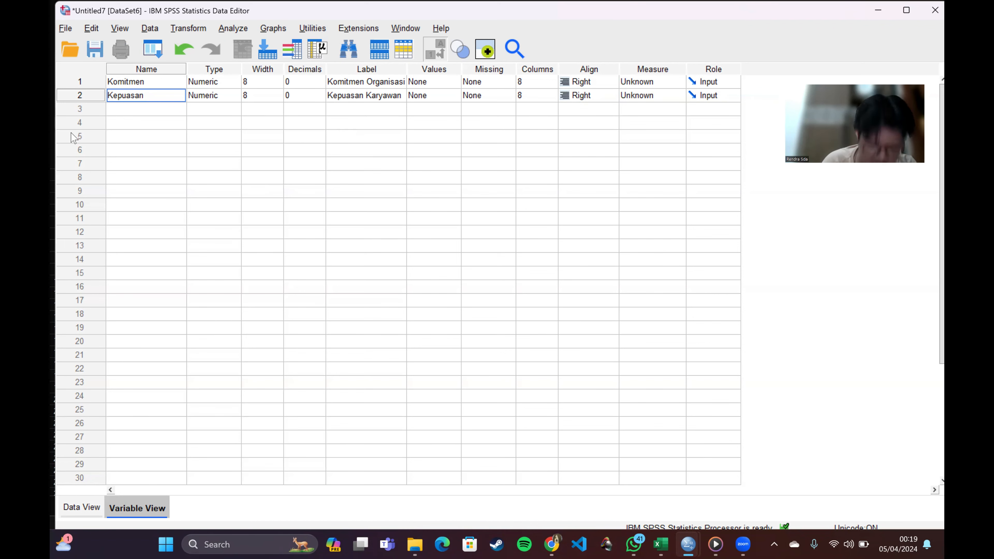
Step: Switch to the Excel workbook and copy cells B2:C17 of the Uji Korelasi Ranking-Spearman sheet
{"action": "left_click", "coordinate": [78, 508]}
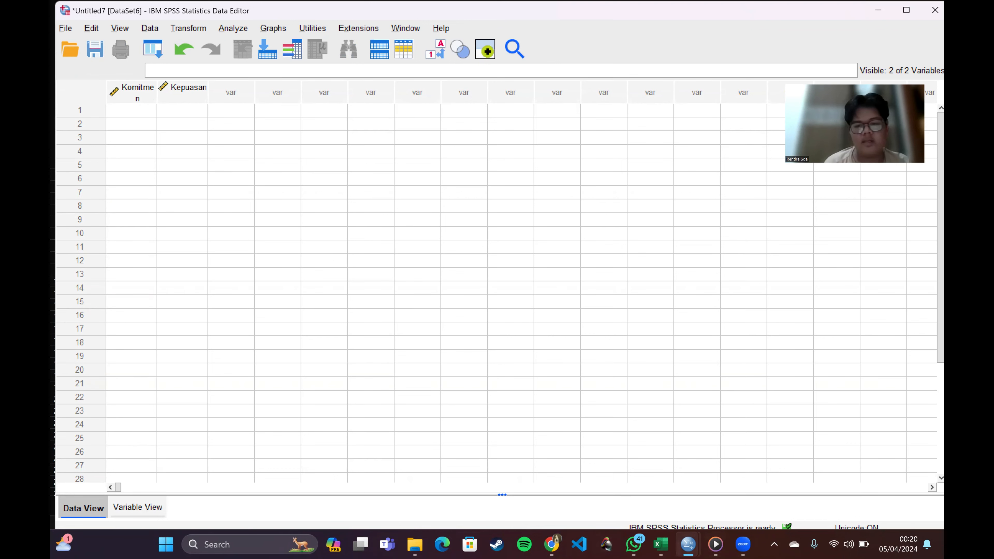
{"action": "mouse_move", "coordinate": [671, 536]}
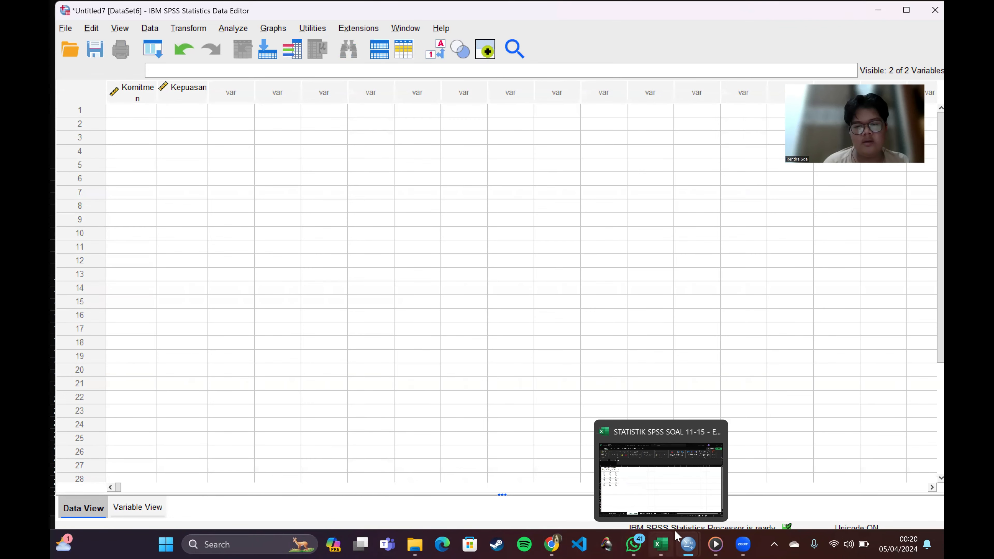
{"action": "left_click", "coordinate": [661, 505]}
{"action": "left_click", "coordinate": [378, 510]}
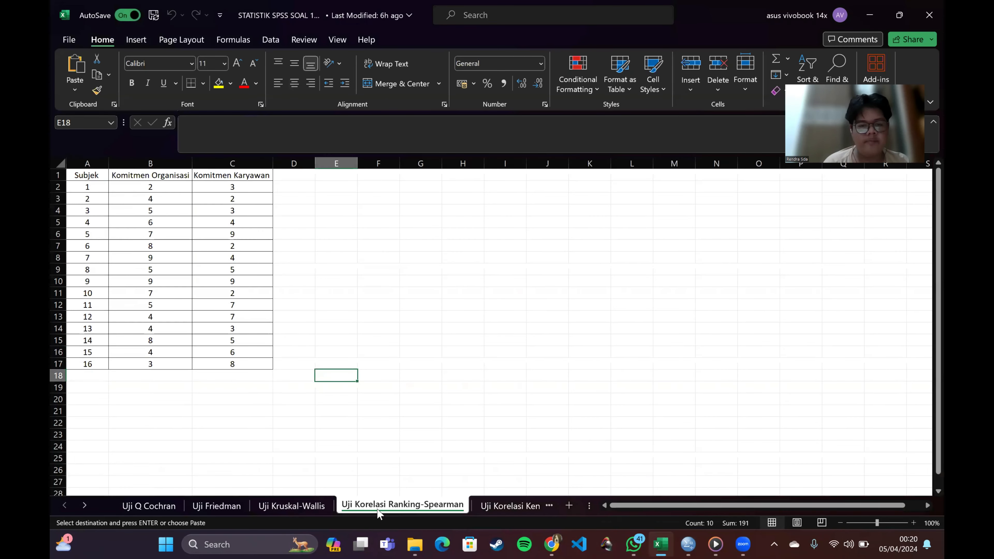
{"action": "left_click_drag", "start_coordinate": [162, 186], "coordinate": [245, 368]}
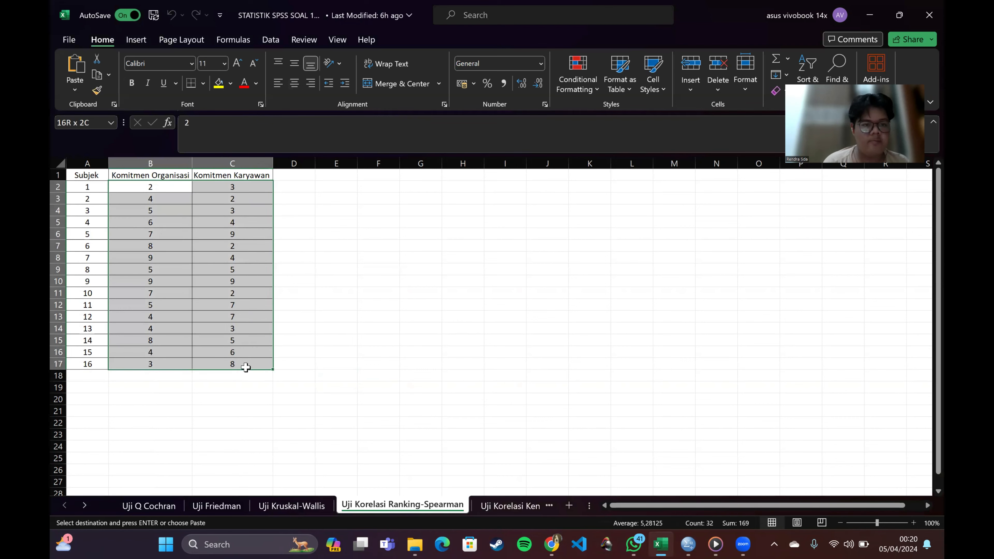
{"action": "key", "text": "ctrl+c"}
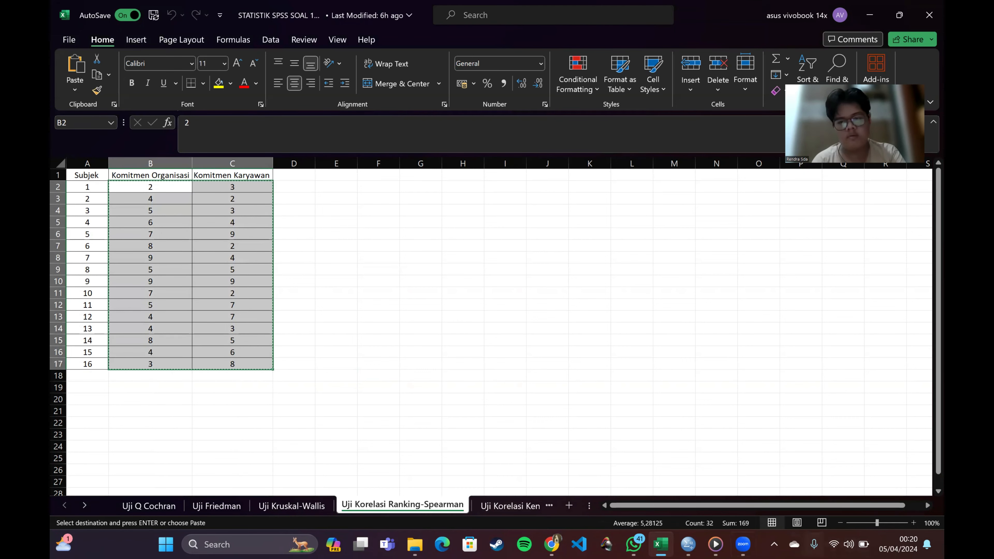
Step: Return to the Untitled7 dataset in SPSS and paste the copied values into the Komitmen and Kepuasan columns from row 1
{"action": "mouse_move", "coordinate": [688, 545]}
{"action": "left_click", "coordinate": [850, 475]}
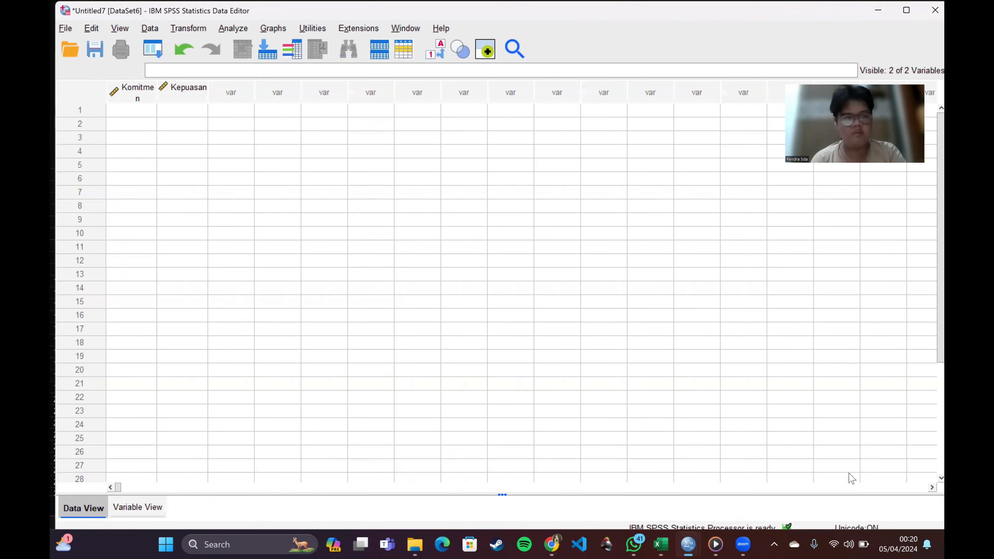
{"action": "left_click", "coordinate": [139, 110]}
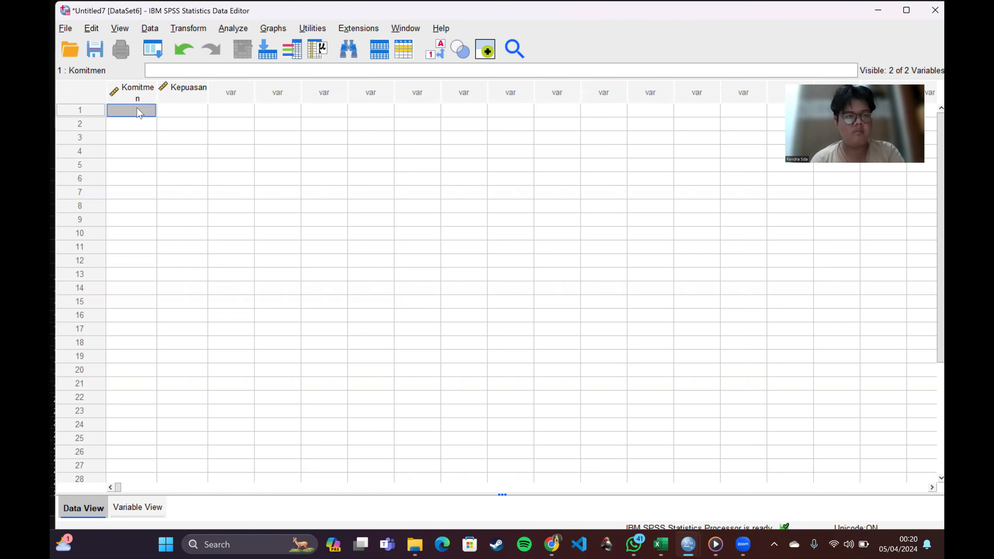
{"action": "right_click", "coordinate": [139, 112]}
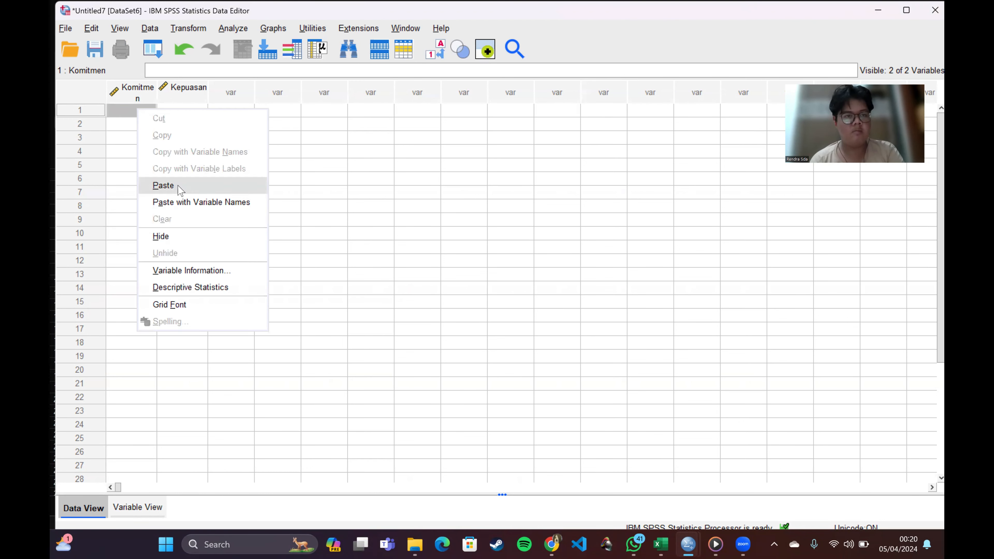
{"action": "left_click", "coordinate": [163, 185]}
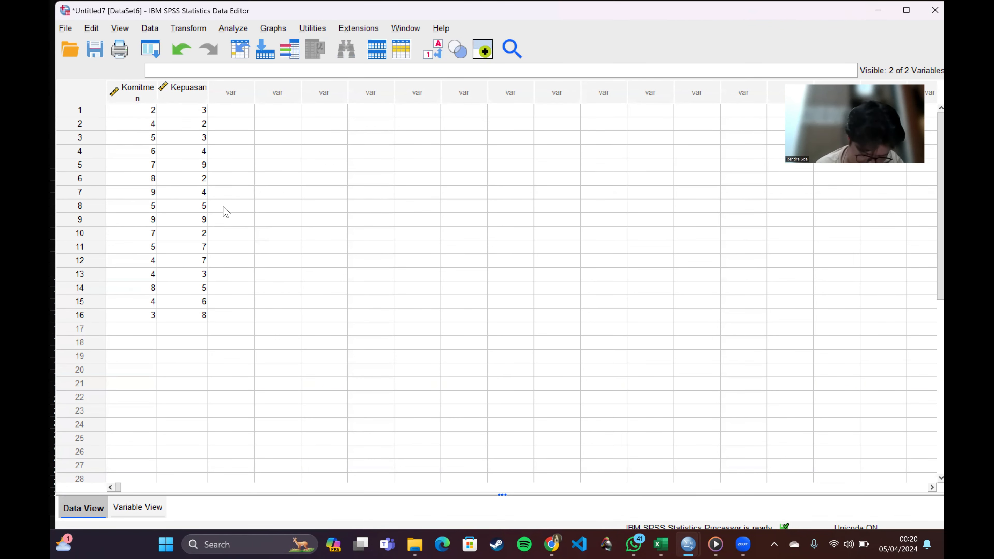
Step: Start a bivariate correlation analysis and add Komitmen Organisasi and Kepuasan Karyawan as its variables
{"action": "left_click", "coordinate": [222, 33]}
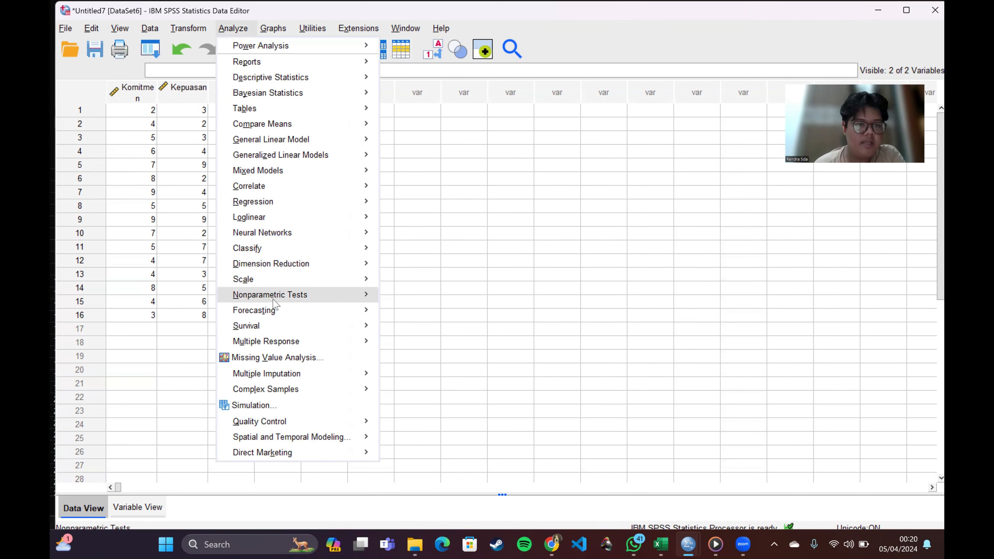
{"action": "mouse_move", "coordinate": [275, 192]}
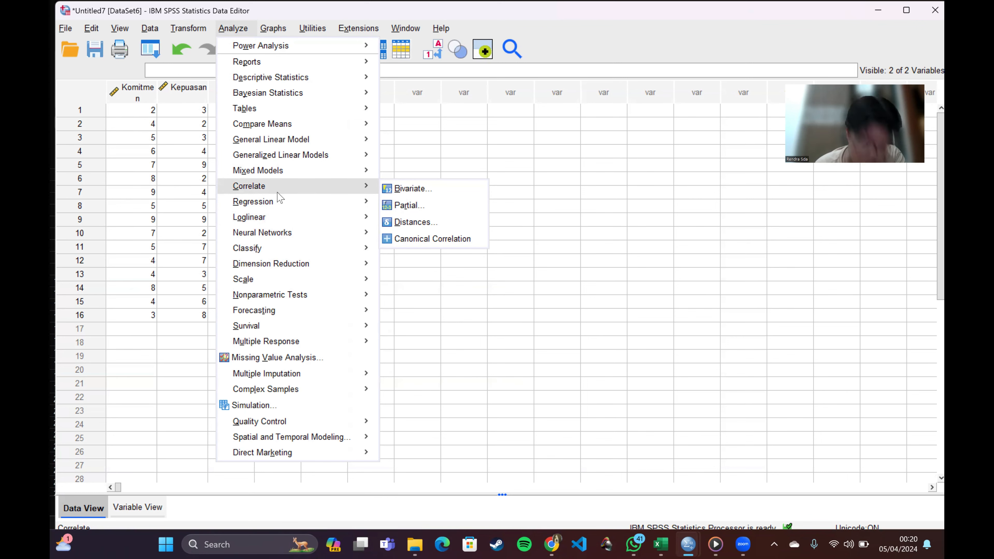
{"action": "left_click", "coordinate": [411, 190]}
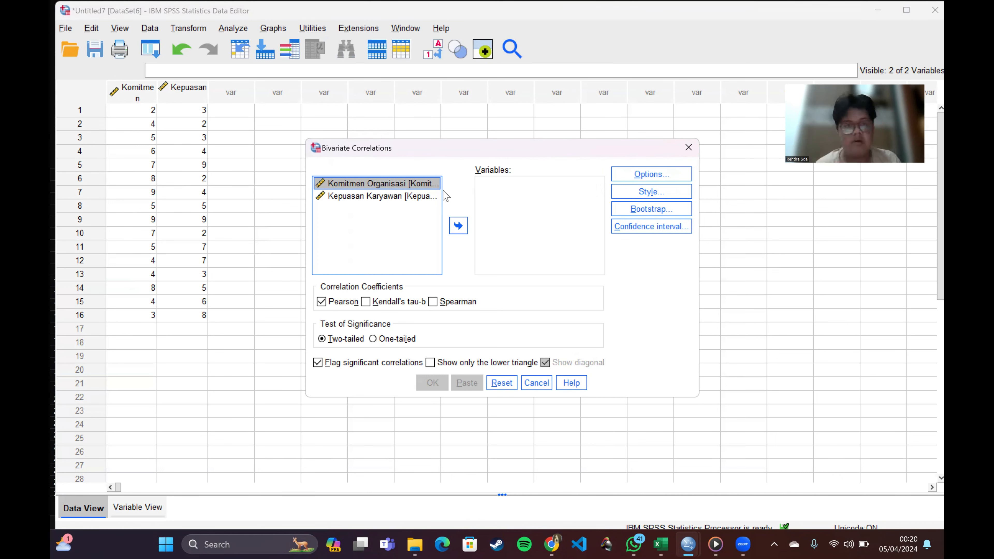
{"action": "left_click", "coordinate": [455, 226]}
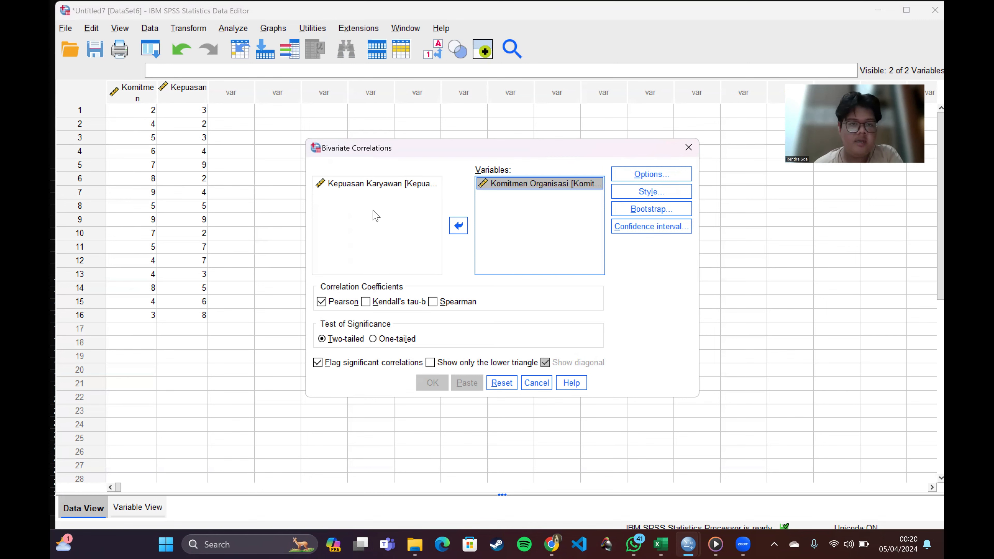
{"action": "left_click", "coordinate": [396, 184]}
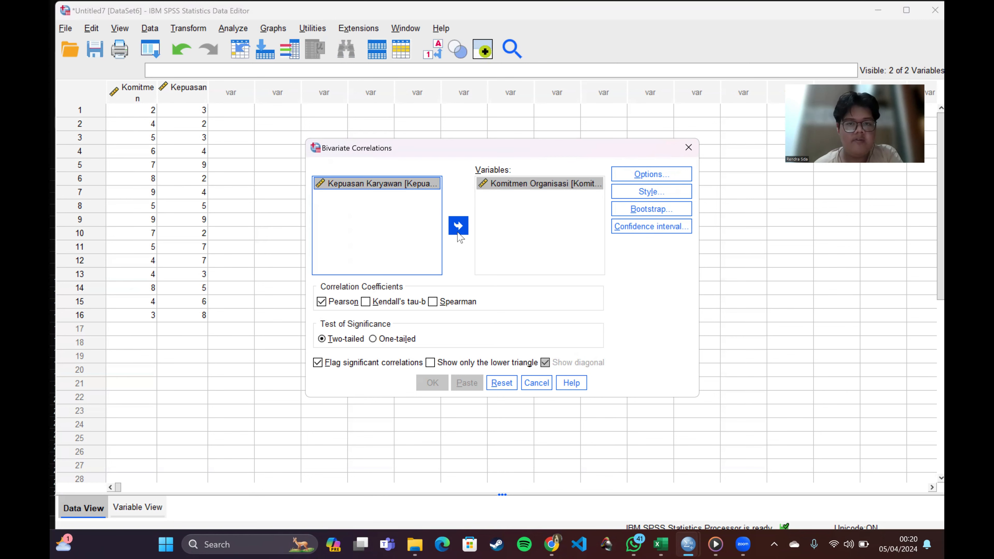
{"action": "left_click", "coordinate": [459, 230]}
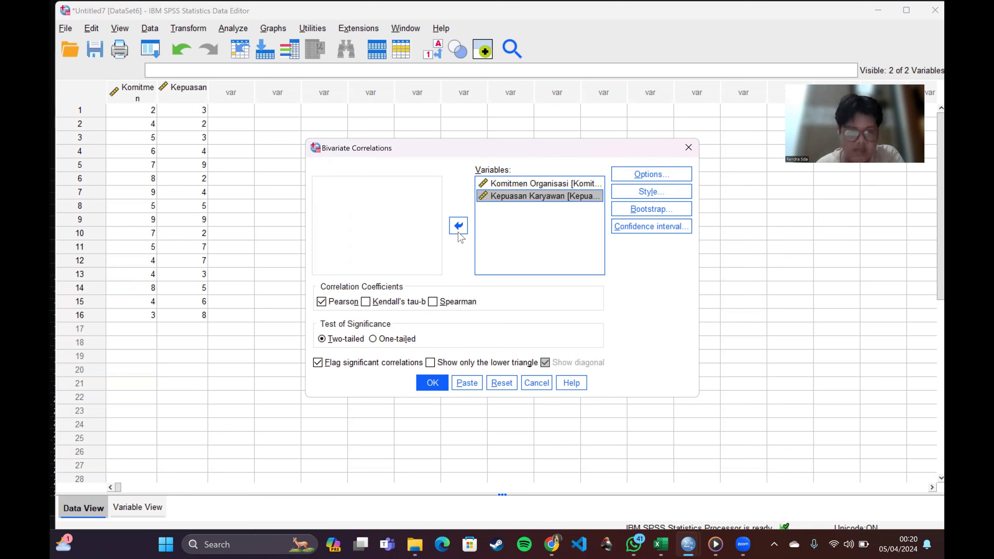
Step: Choose Spearman instead of Pearson as the correlation coefficient and run the analysis
{"action": "left_click", "coordinate": [432, 303]}
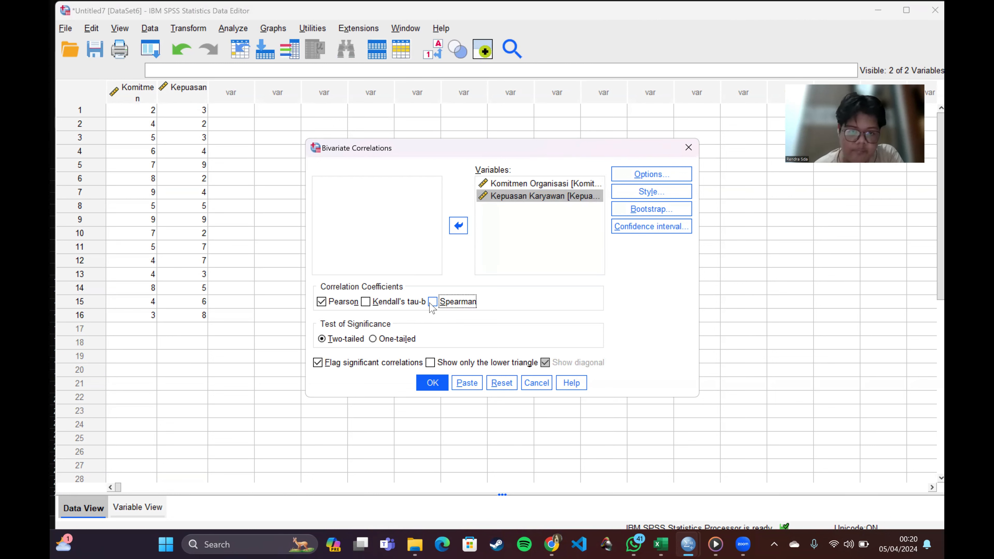
{"action": "left_click", "coordinate": [325, 303]}
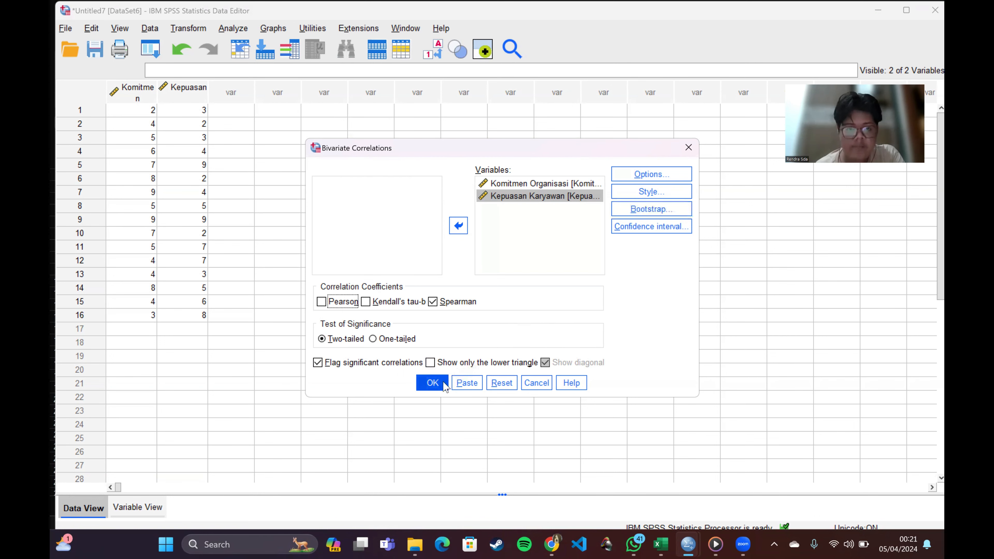
{"action": "left_click", "coordinate": [432, 382]}
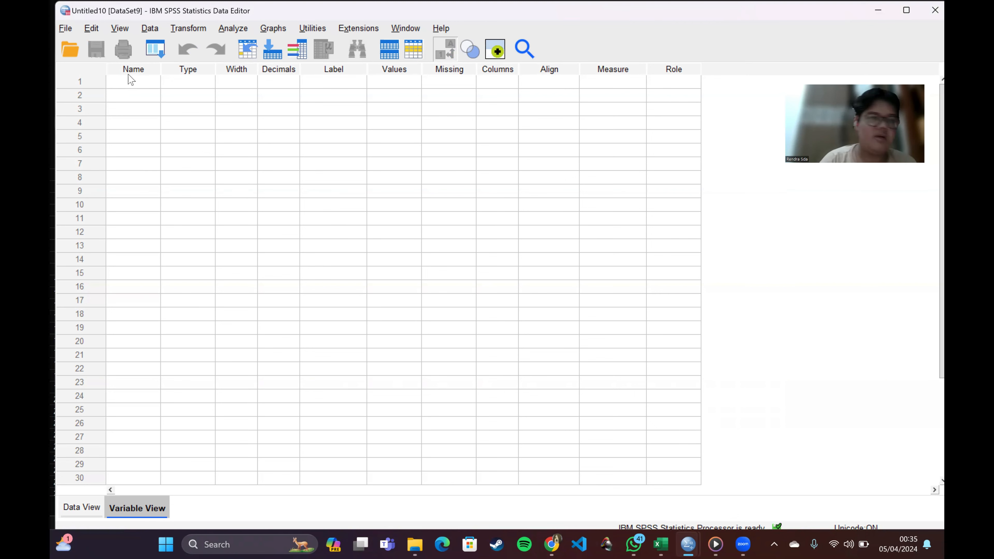
Step: Define two variables named Promosi and MinatBeliKonsumen in the new Untitled10 dataset
{"action": "left_click", "coordinate": [131, 81]}
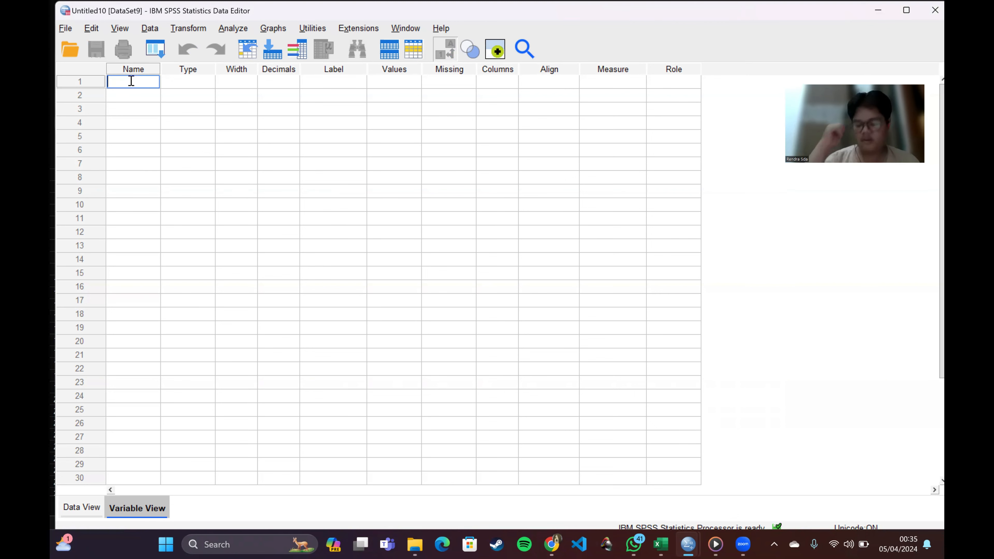
{"action": "type", "text": "Promosi"}
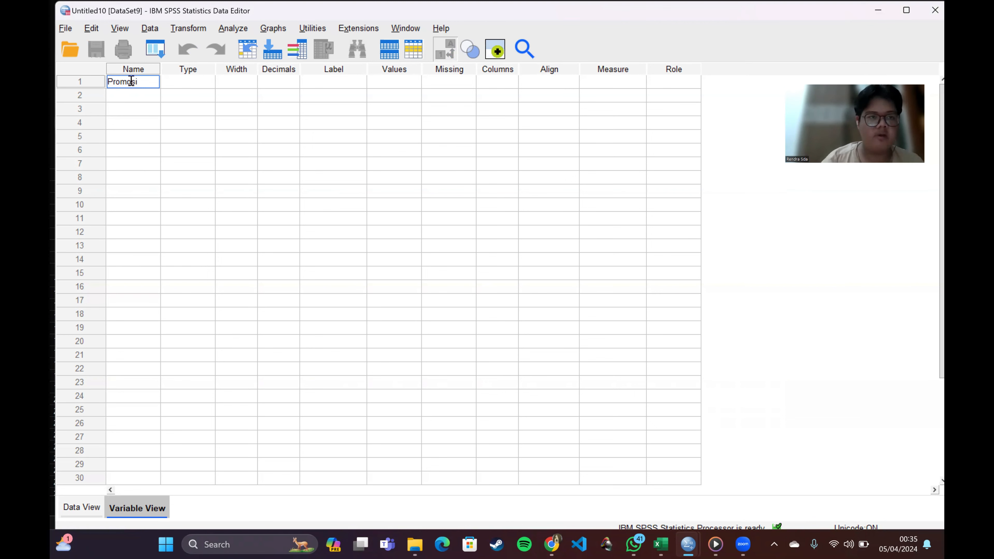
{"action": "left_click", "coordinate": [127, 93]}
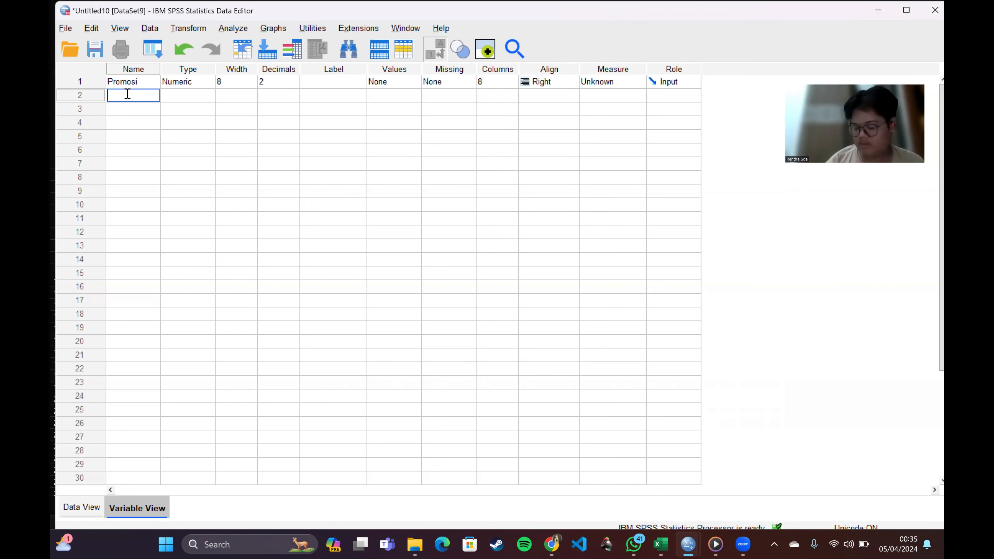
{"action": "type", "text": "Minat"}
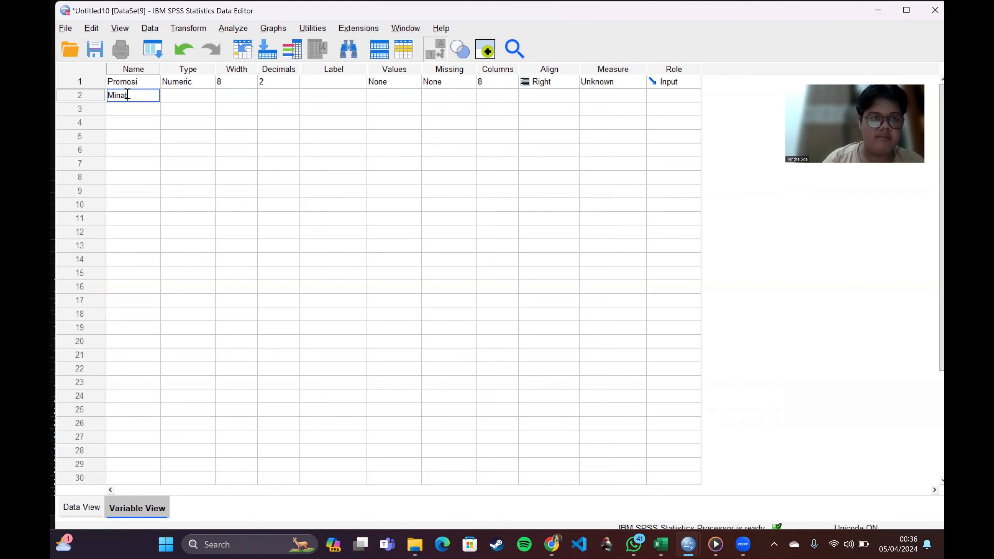
{"action": "type", "text": "_Beli_Konsumen"}
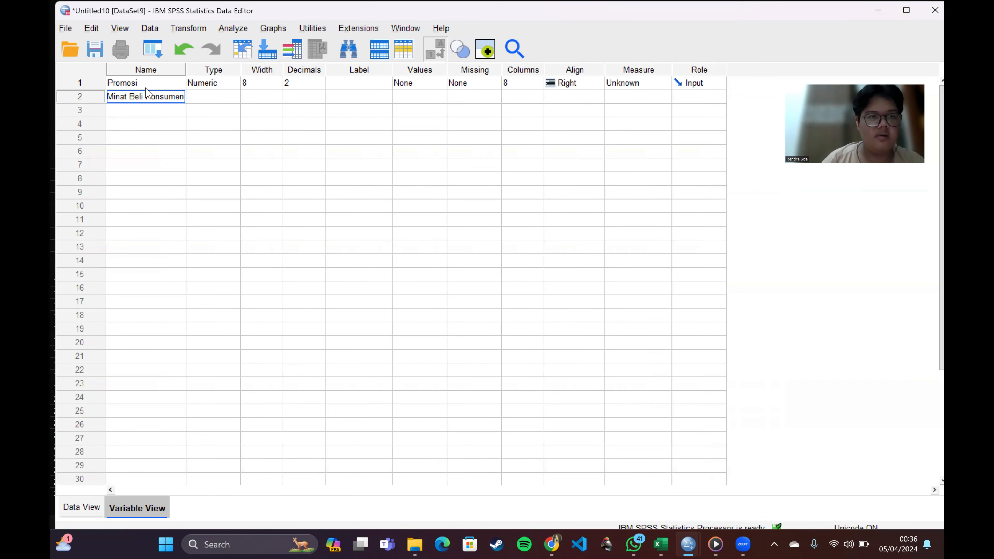
{"action": "left_click", "coordinate": [145, 98]}
{"action": "key", "text": "BackSpace"}
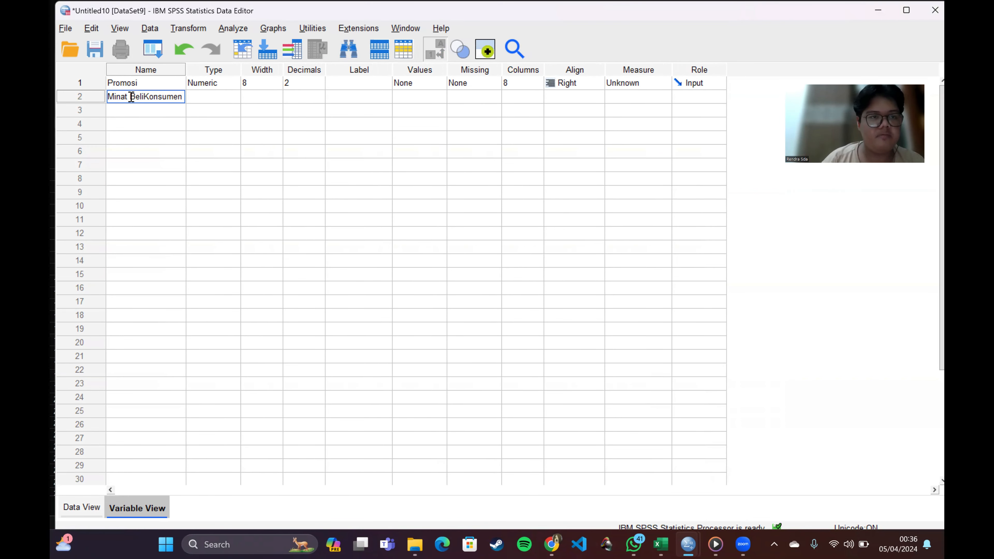
{"action": "left_click", "coordinate": [129, 97]}
{"action": "key", "text": "BackSpace"}
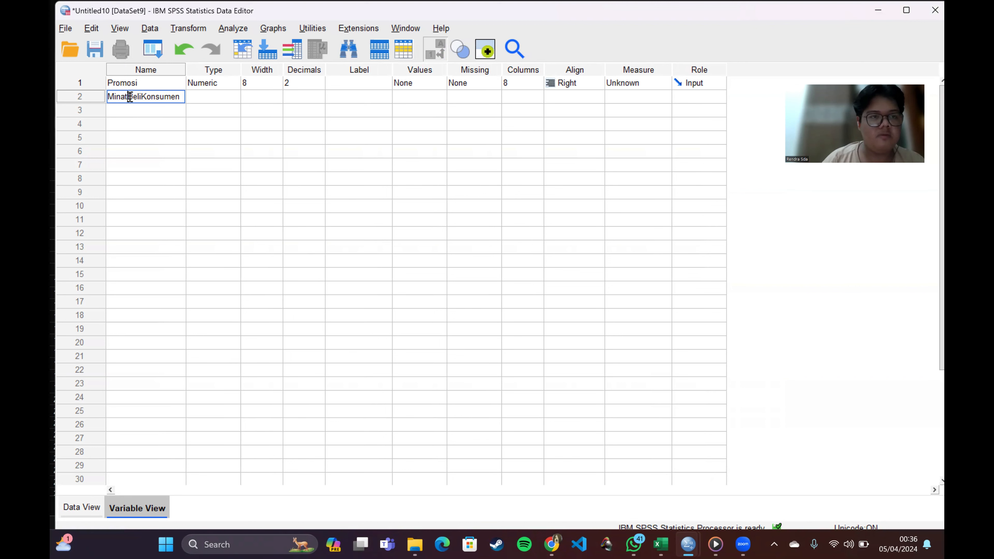
Step: Set the decimals of both Promosi and MinatBeliKonsumen to 0
{"action": "left_click", "coordinate": [320, 86]}
{"action": "left_click", "coordinate": [319, 87]}
{"action": "left_click", "coordinate": [320, 100]}
{"action": "left_click", "coordinate": [320, 99]}
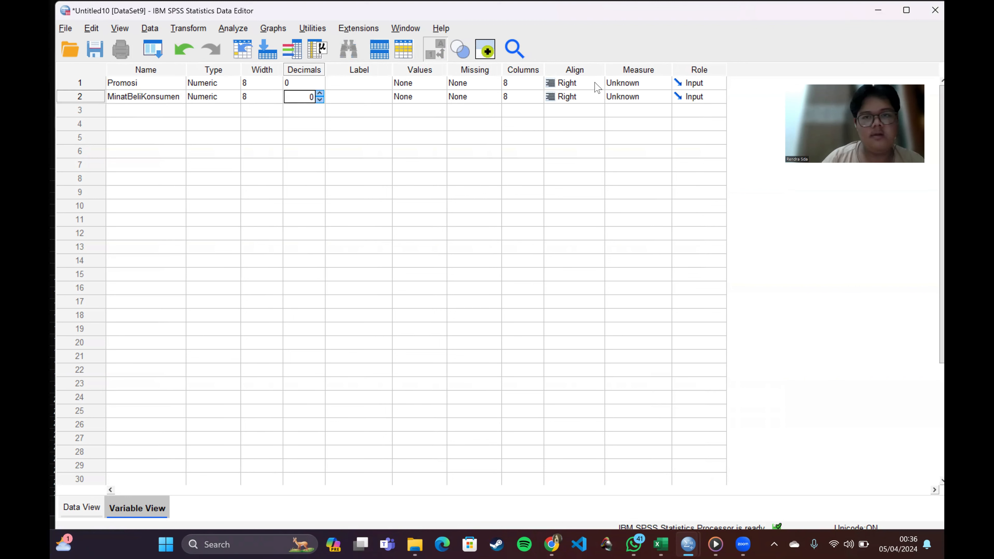
Step: Set the measurement level of Promosi and MinatBeliKonsumen to Scale
{"action": "left_click", "coordinate": [613, 87]}
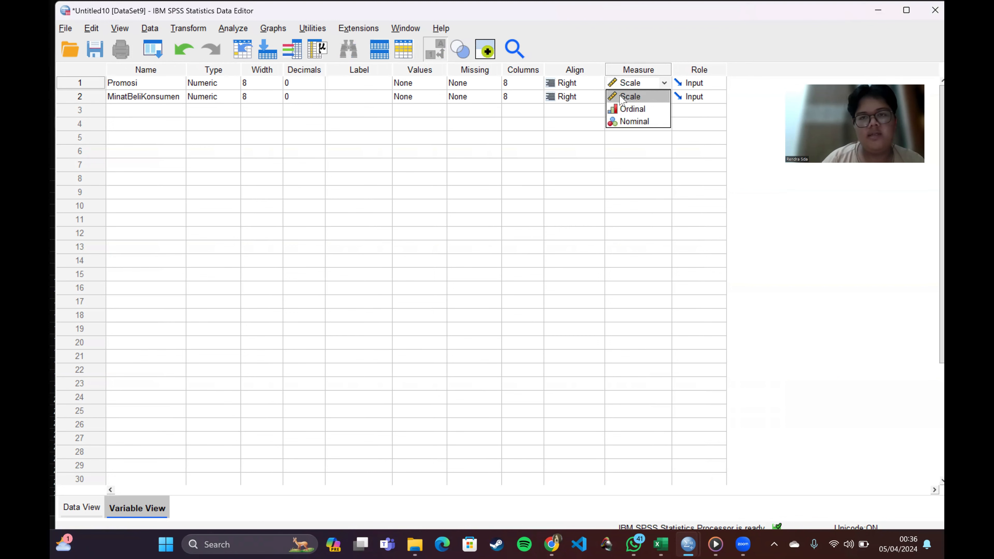
{"action": "left_click", "coordinate": [630, 96]}
{"action": "left_click", "coordinate": [633, 111]}
{"action": "left_click_drag", "start_coordinate": [631, 102], "coordinate": [626, 137]}
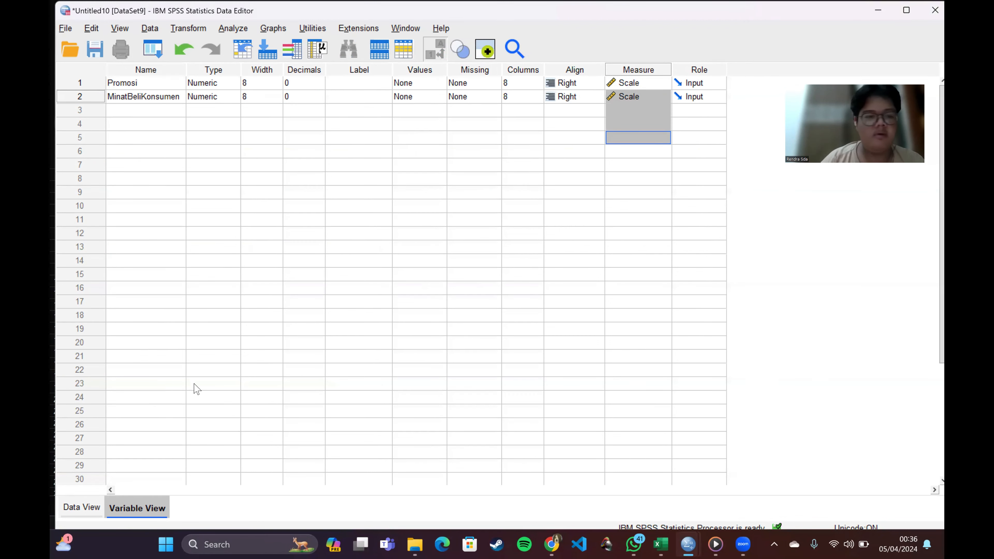
Step: Switch to the Excel workbook and copy cells B2:C16 of the Uji Korelasi Kendall Tau sheet
{"action": "left_click", "coordinate": [81, 507]}
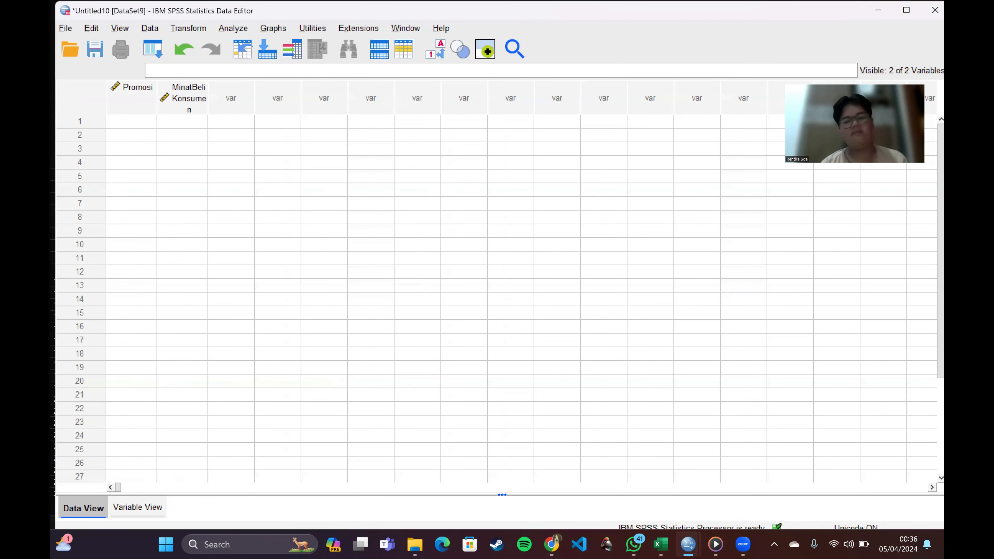
{"action": "mouse_move", "coordinate": [661, 543]}
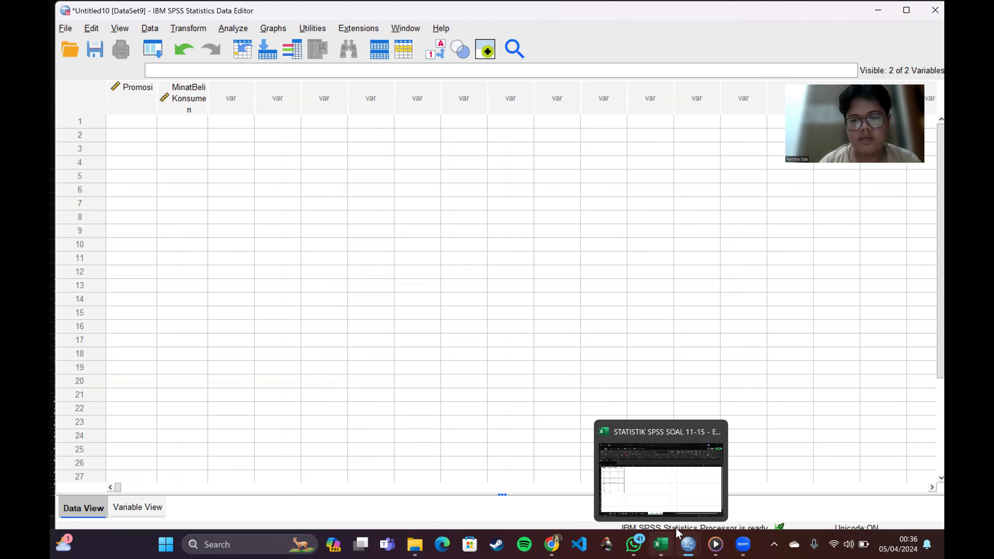
{"action": "left_click", "coordinate": [685, 512]}
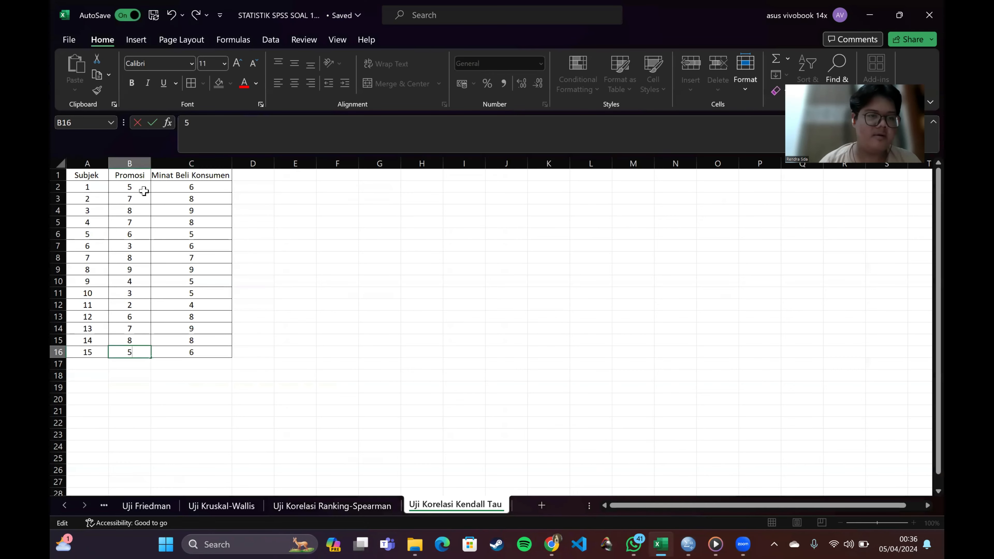
{"action": "left_click_drag", "start_coordinate": [142, 191], "coordinate": [196, 356]}
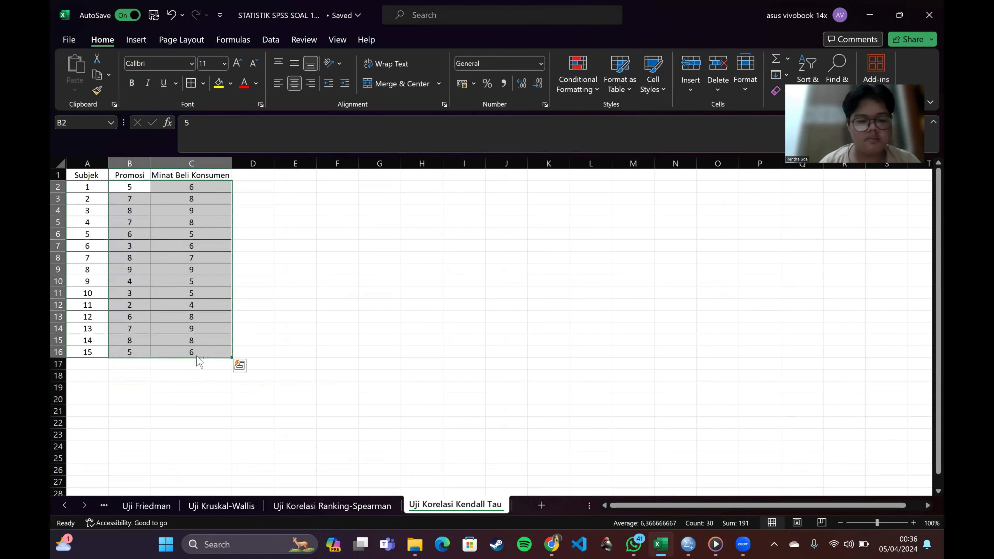
{"action": "key", "text": "ctrl+c"}
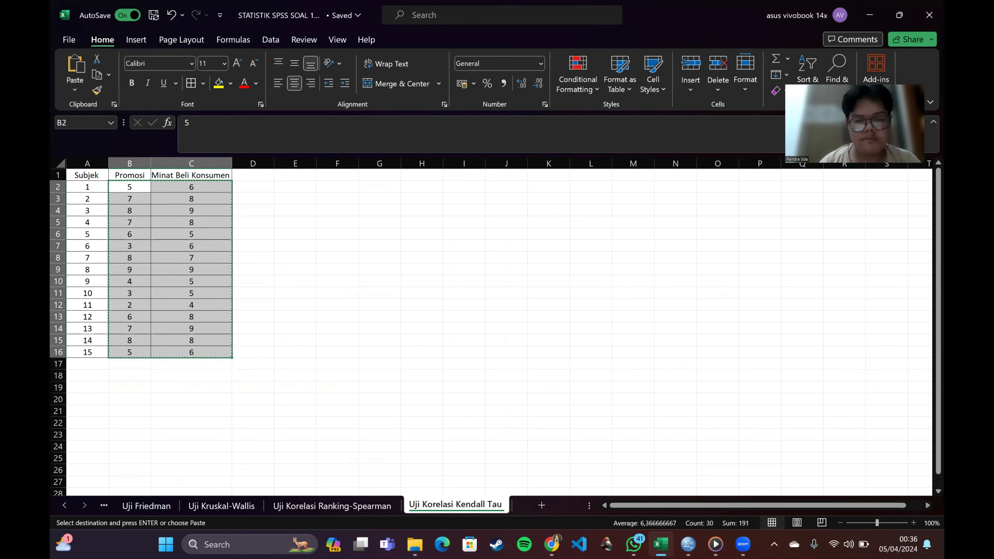
Step: Switch to the Untitled10 dataset in SPSS and paste the copied values starting at case 1 of Promosi
{"action": "mouse_move", "coordinate": [689, 544]}
{"action": "left_click", "coordinate": [869, 511]}
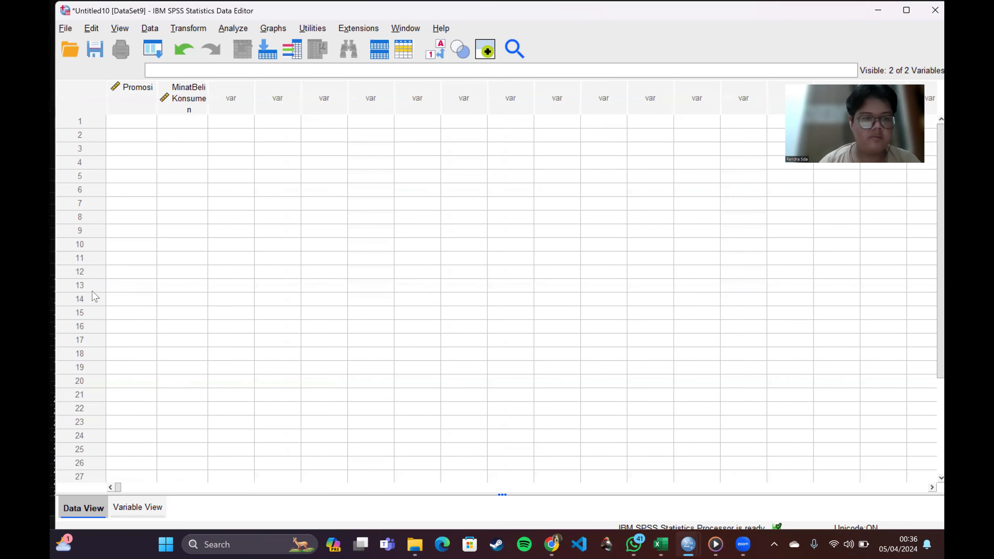
{"action": "left_click", "coordinate": [128, 126]}
{"action": "right_click", "coordinate": [128, 126]}
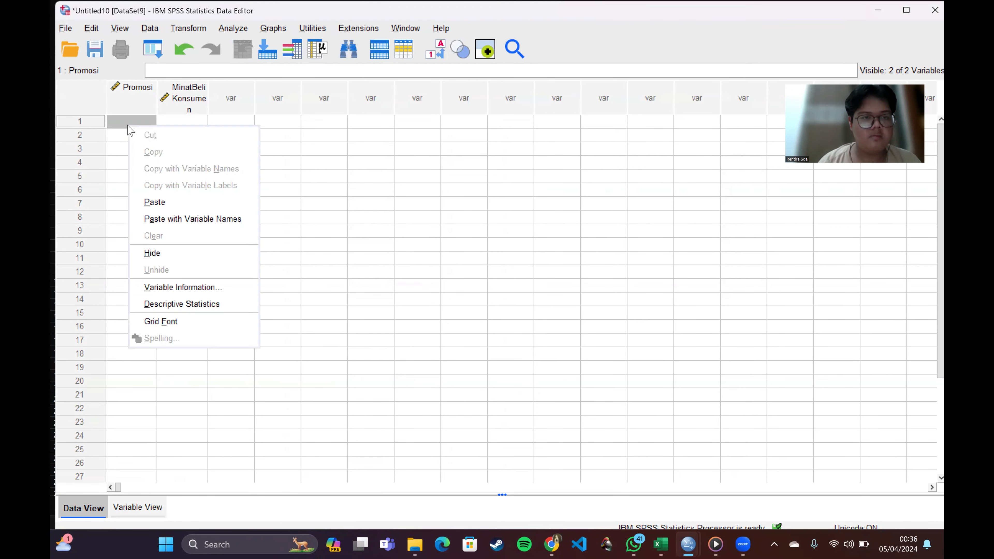
{"action": "left_click", "coordinate": [175, 202]}
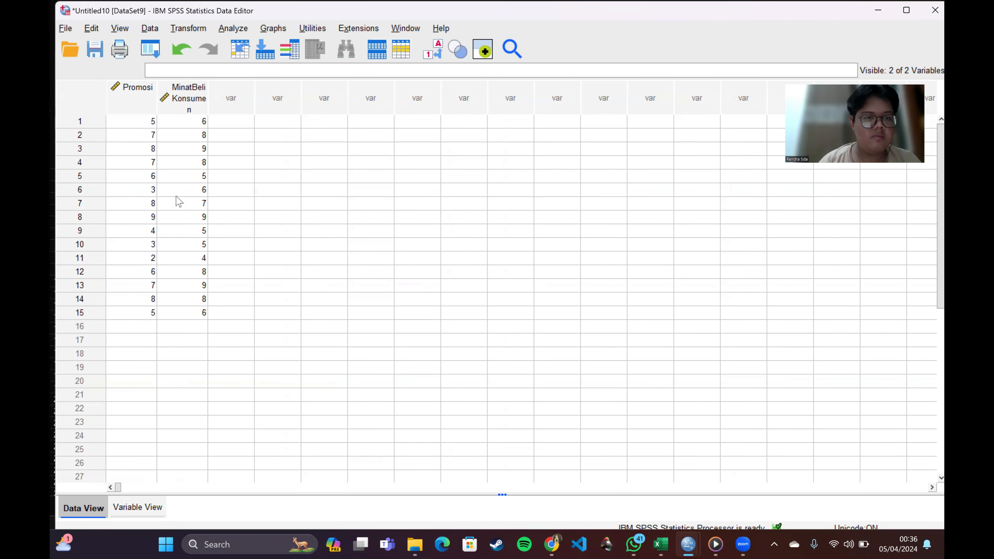
Step: Open a bivariate correlation analysis and add Promosi and MinatBeliKonsumen as its variables
{"action": "left_click", "coordinate": [231, 30]}
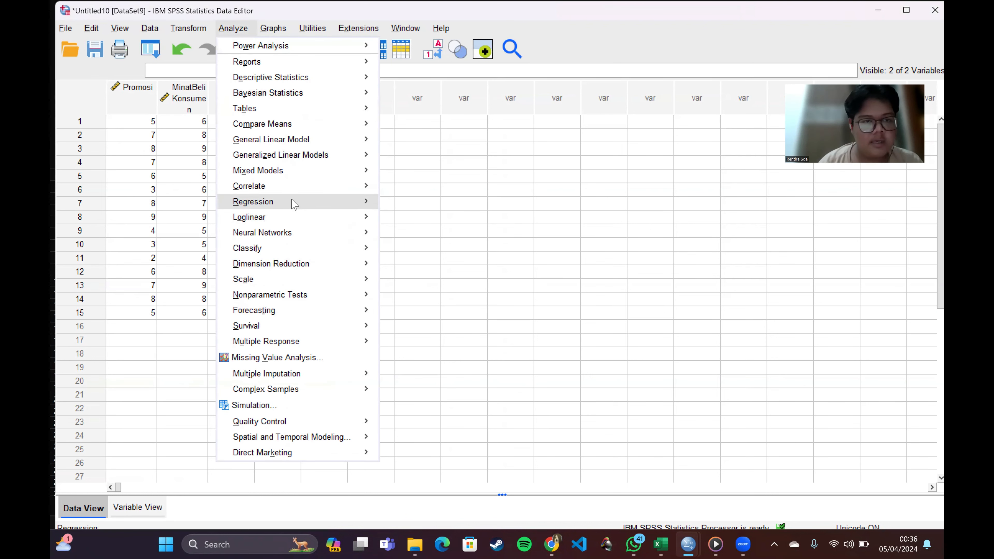
{"action": "mouse_move", "coordinate": [305, 187]}
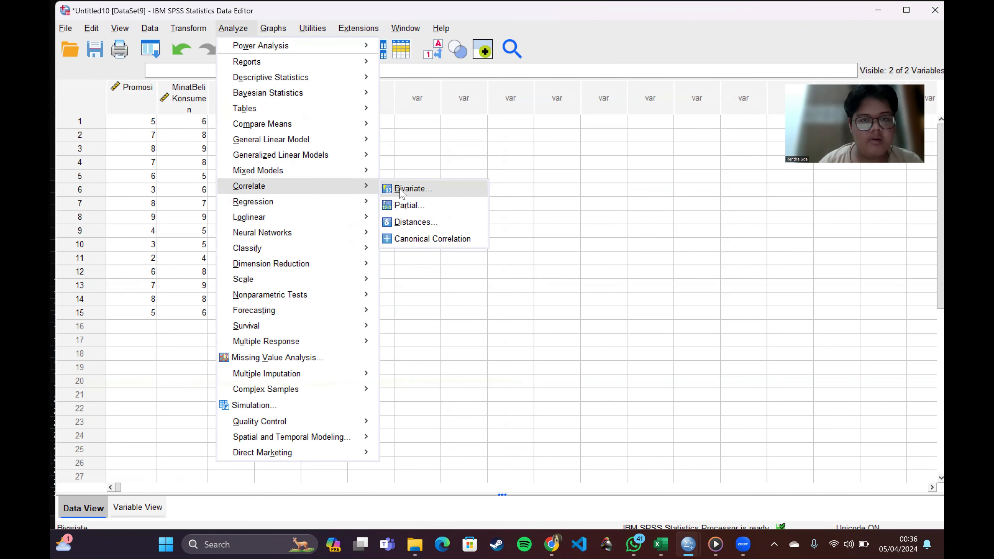
{"action": "left_click", "coordinate": [411, 189]}
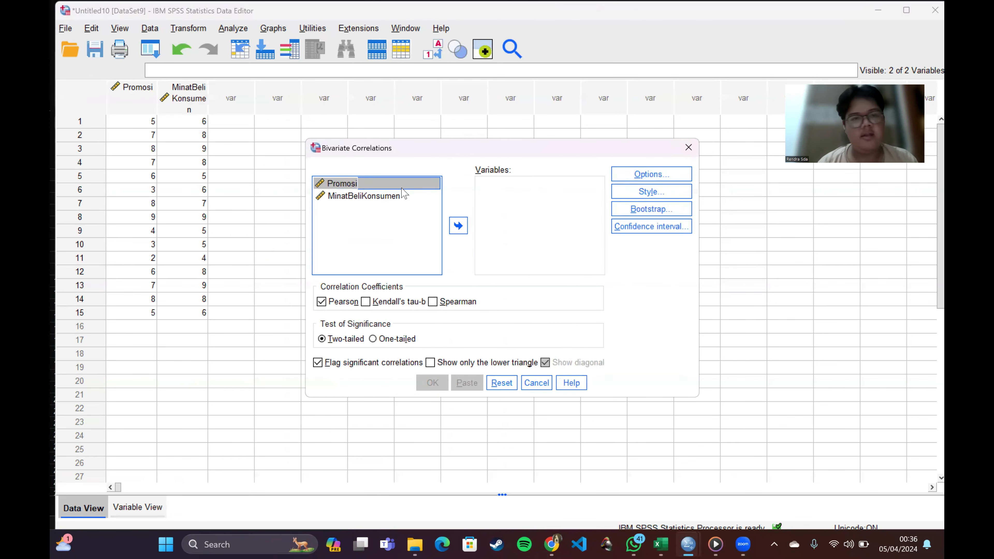
{"action": "left_click", "coordinate": [390, 184]}
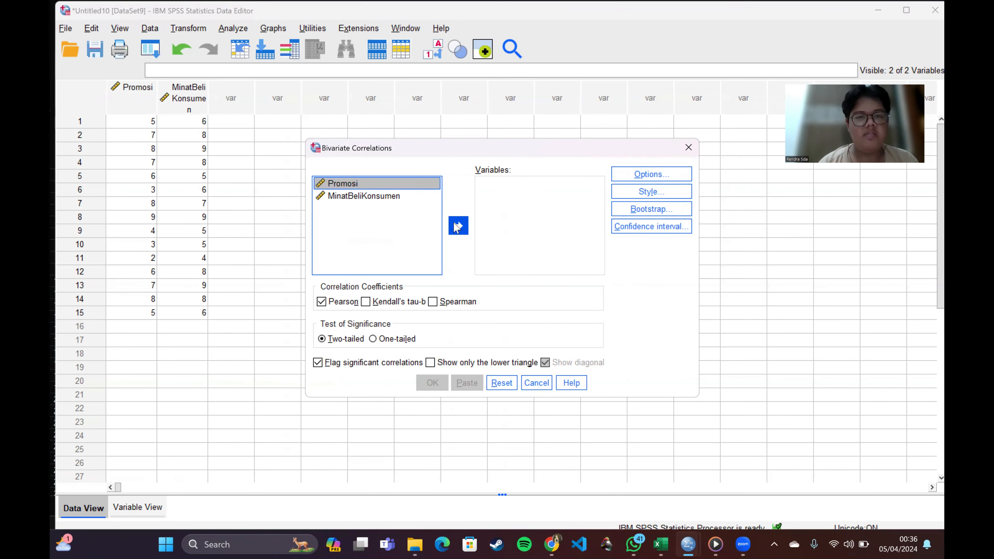
{"action": "left_click", "coordinate": [457, 226]}
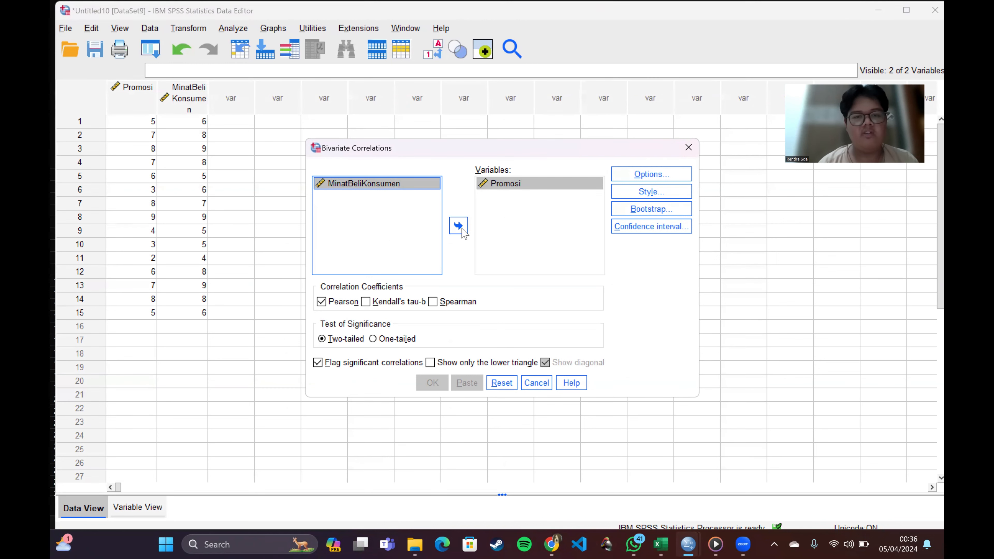
{"action": "left_click", "coordinate": [462, 230]}
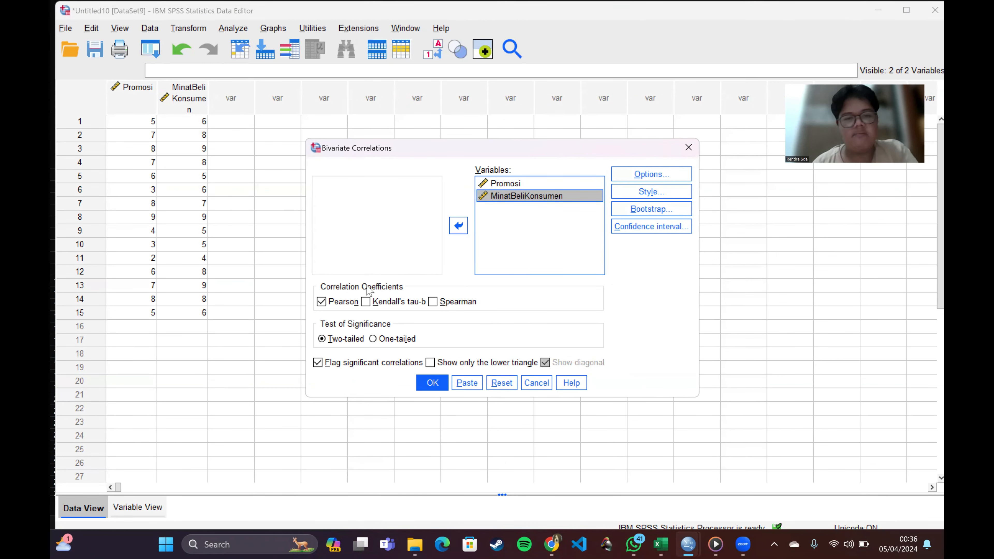
Step: Run the correlation with only the Kendall's tau-b coefficient and a one-tailed significance test
{"action": "left_click", "coordinate": [366, 303]}
{"action": "left_click", "coordinate": [328, 302]}
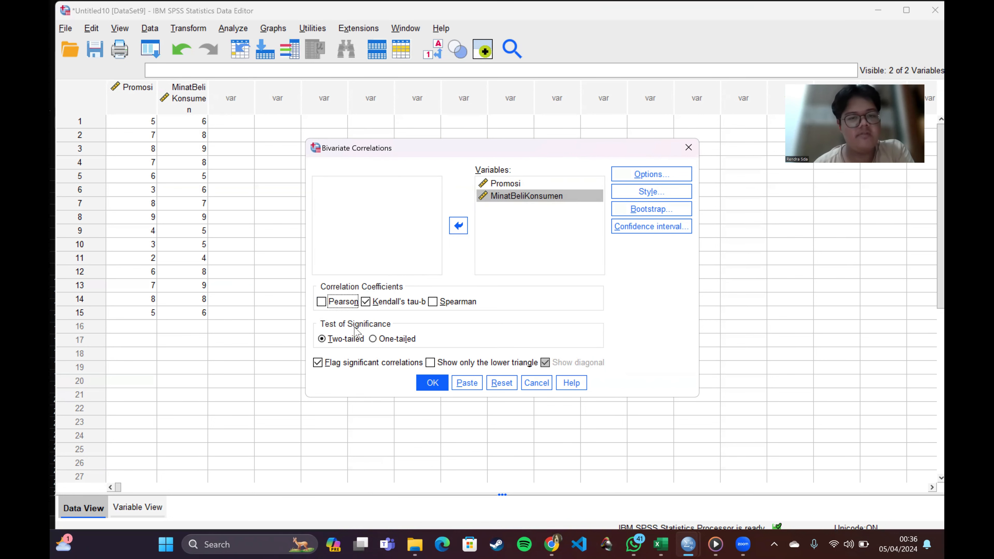
{"action": "left_click", "coordinate": [373, 340]}
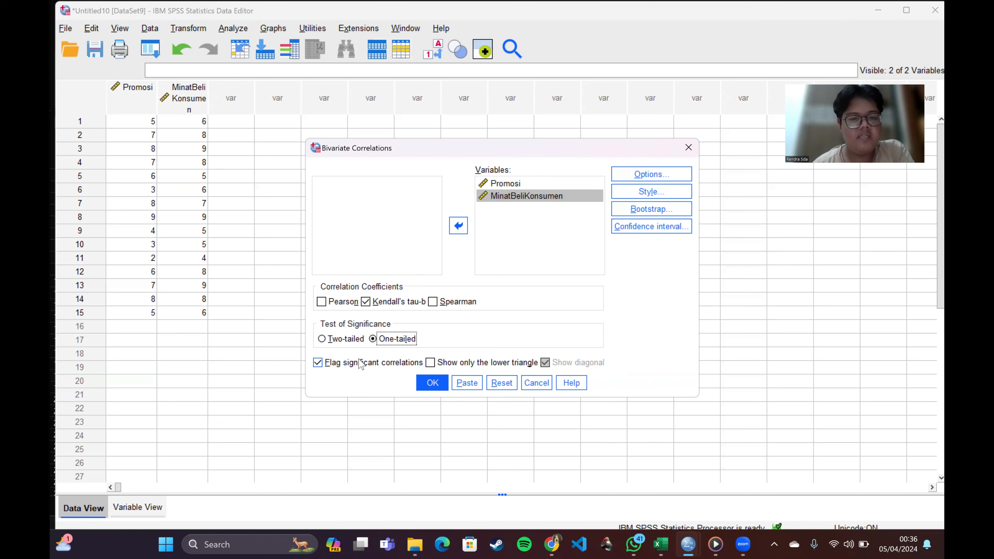
{"action": "left_click", "coordinate": [432, 383]}
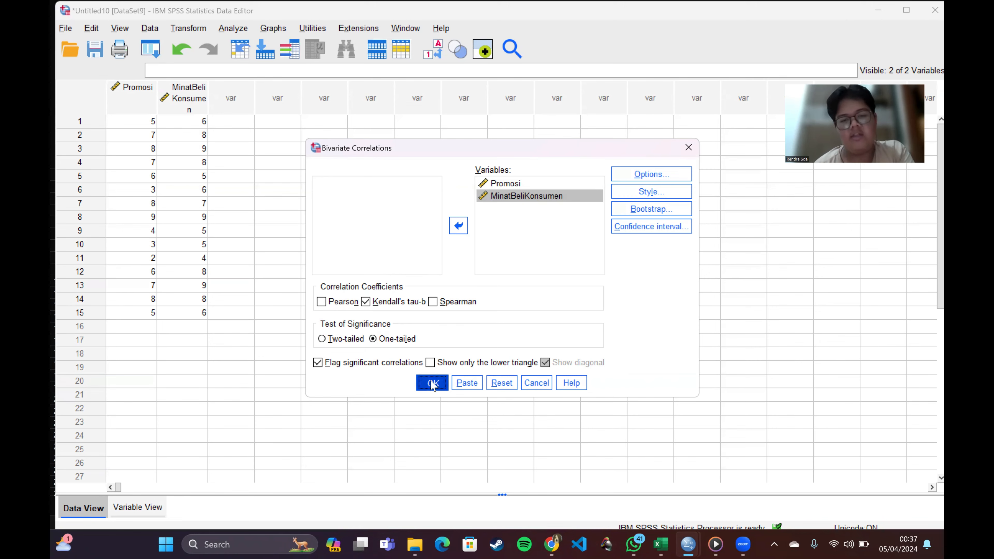